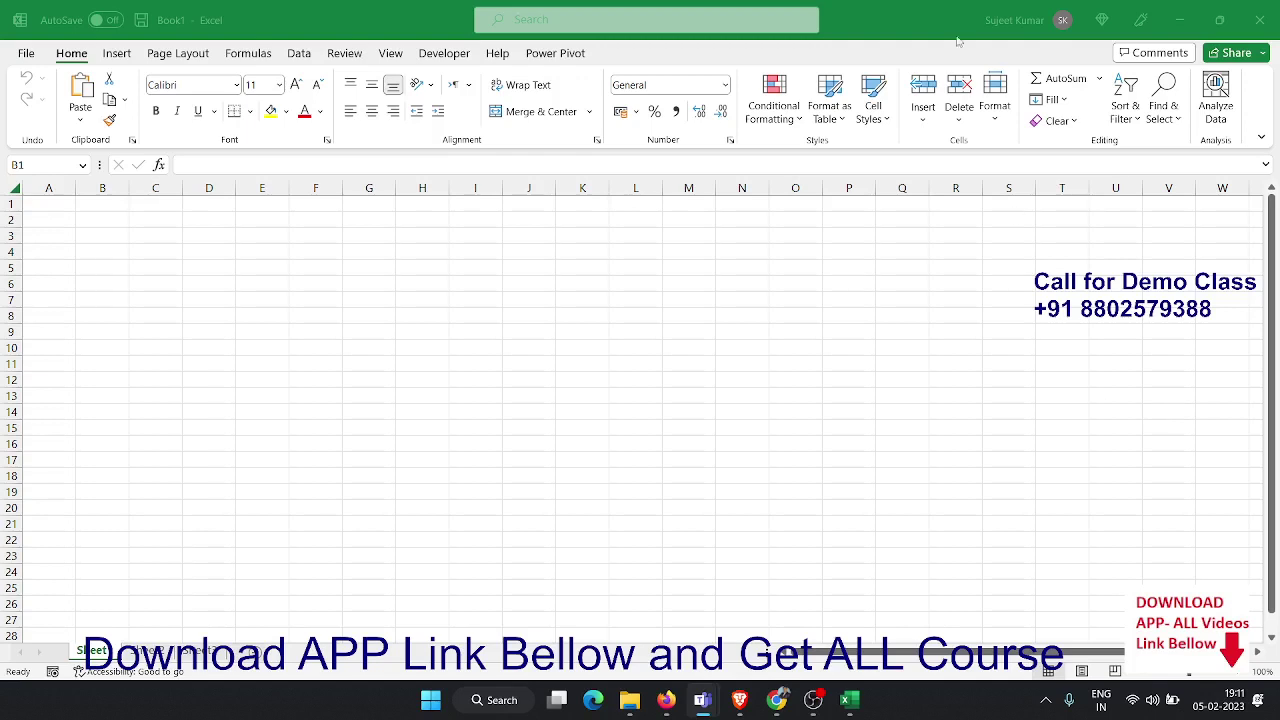
Enter =RANDBETWEEN(10,90) in cell A1
{"action": "left_click", "coordinate": [55, 211]}
{"action": "type", "text": "="}
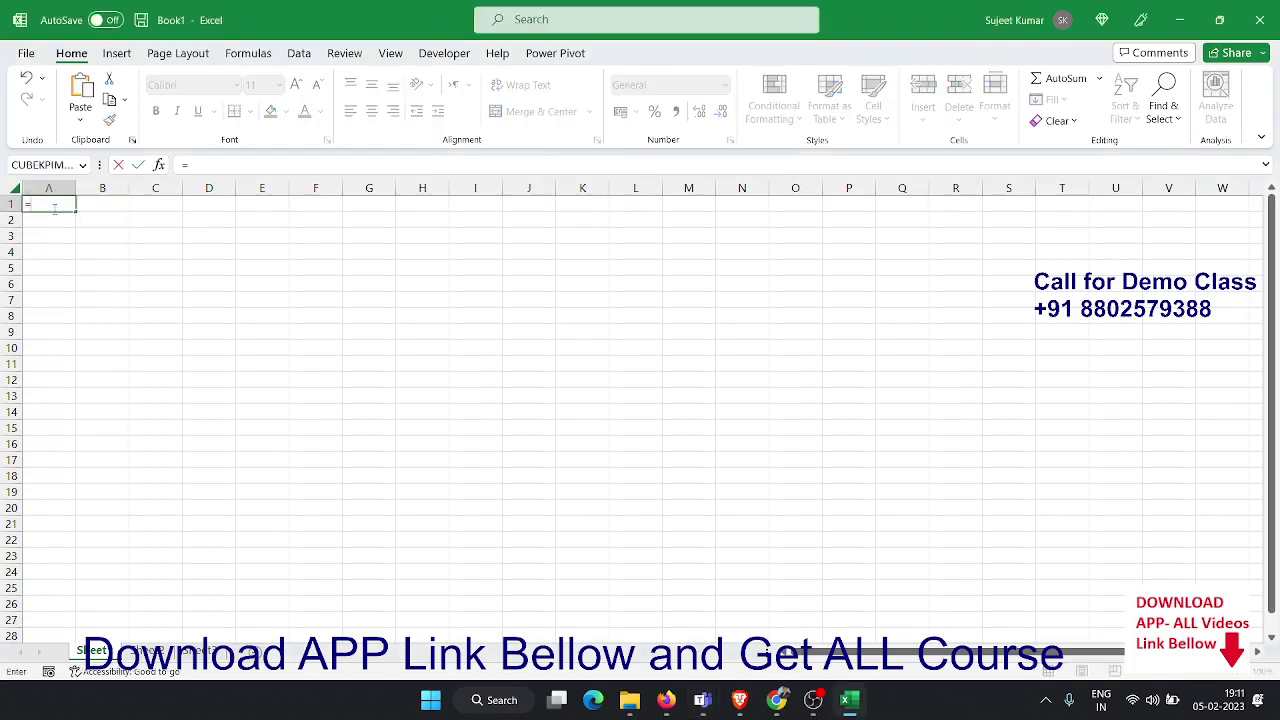
{"action": "type", "text": "ra"}
{"action": "key", "text": "Down"}
{"action": "key", "text": "Down"}
{"action": "key", "text": "Down"}
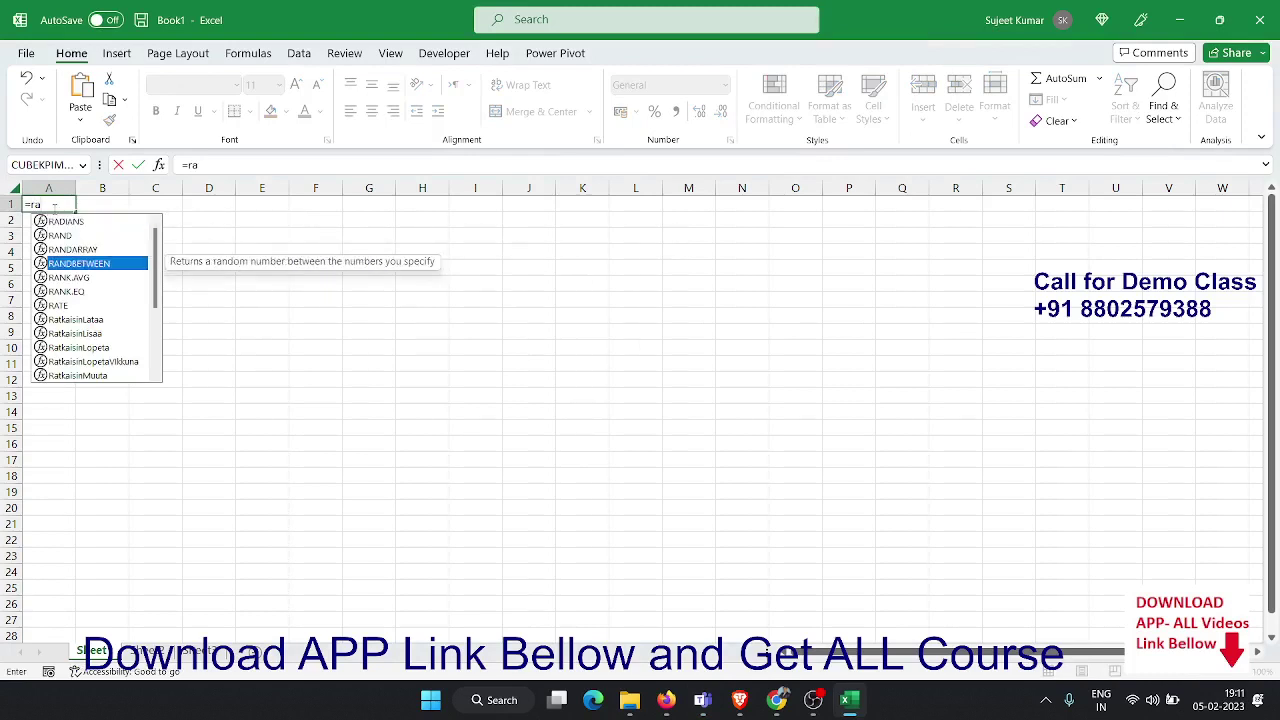
{"action": "key", "text": "Tab"}
{"action": "type", "text": "10"}
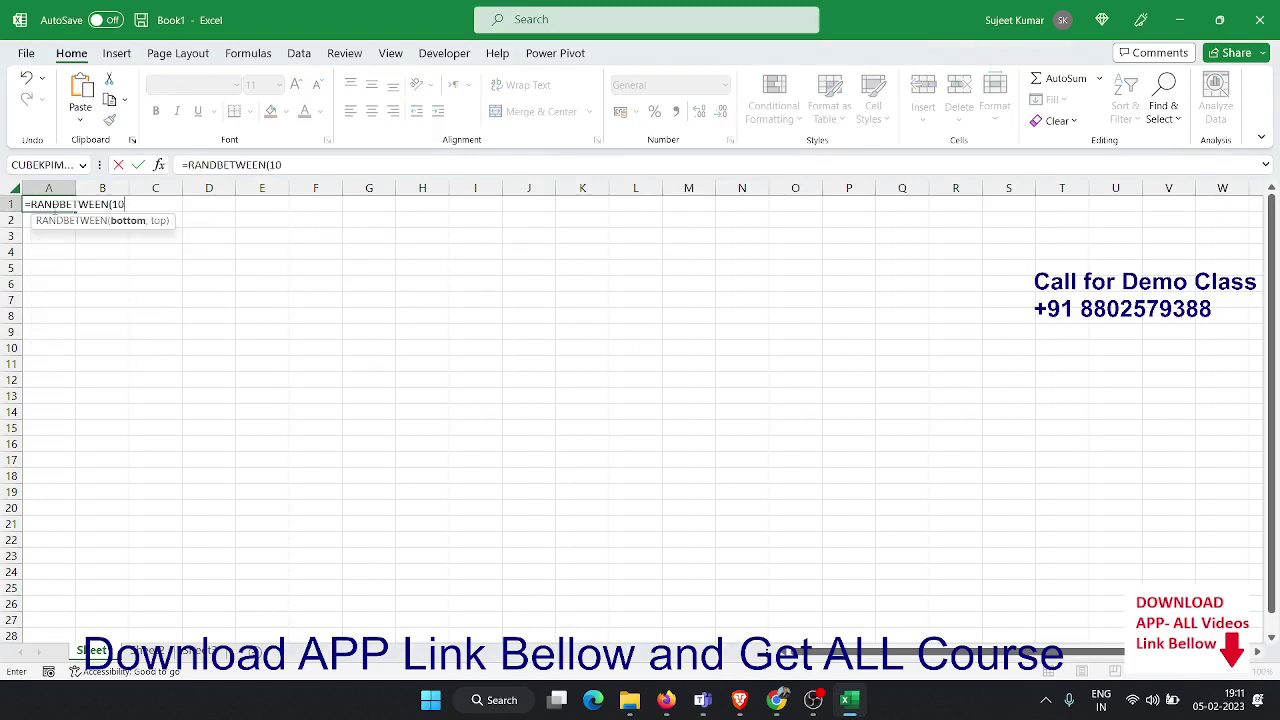
{"action": "type", "text": ",90"}
{"action": "key", "text": "ctrl+Return"}
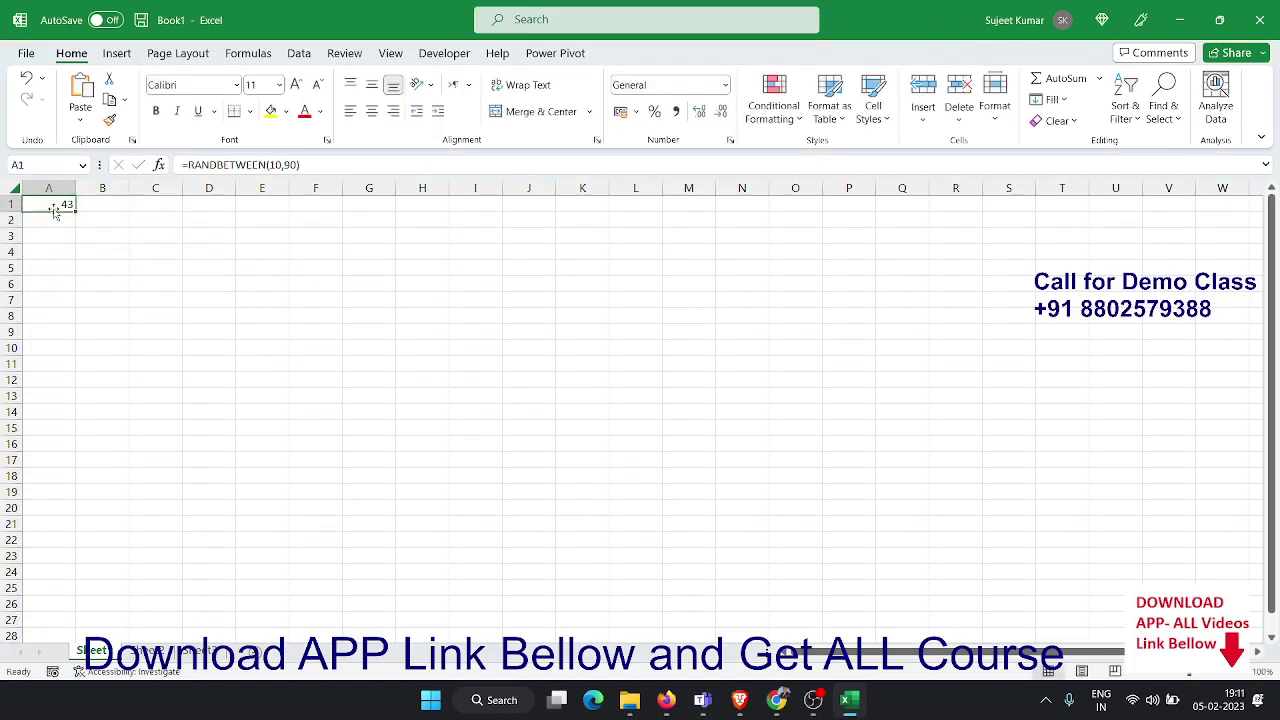
Fill the range A1:J24 with the RANDBETWEEN formula
{"action": "key", "text": "shift+Right"}
{"action": "key", "text": "shift+Right"}
{"action": "key", "text": "shift+Right"}
{"action": "key", "text": "shift+Right"}
{"action": "key", "text": "shift+Right"}
{"action": "key", "text": "shift+Right"}
{"action": "key", "text": "shift+Down"}
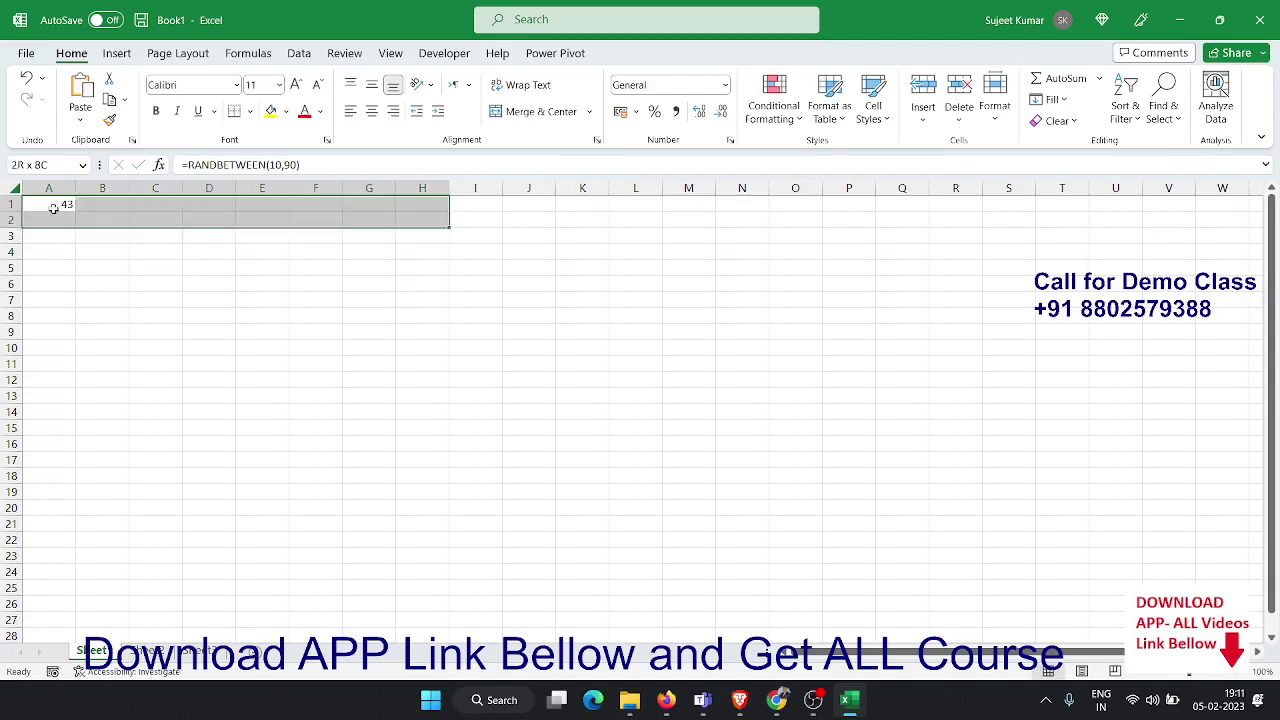
{"action": "key", "text": "shift+Right"}
{"action": "key", "text": "shift+Right"}
{"action": "key", "text": "shift+Down"}
{"action": "key", "text": "shift+Down"}
{"action": "key", "text": "shift+Down"}
{"action": "key", "text": "shift+Down"}
{"action": "key", "text": "shift+Down"}
{"action": "key", "text": "shift+Down"}
{"action": "key", "text": "shift+Down"}
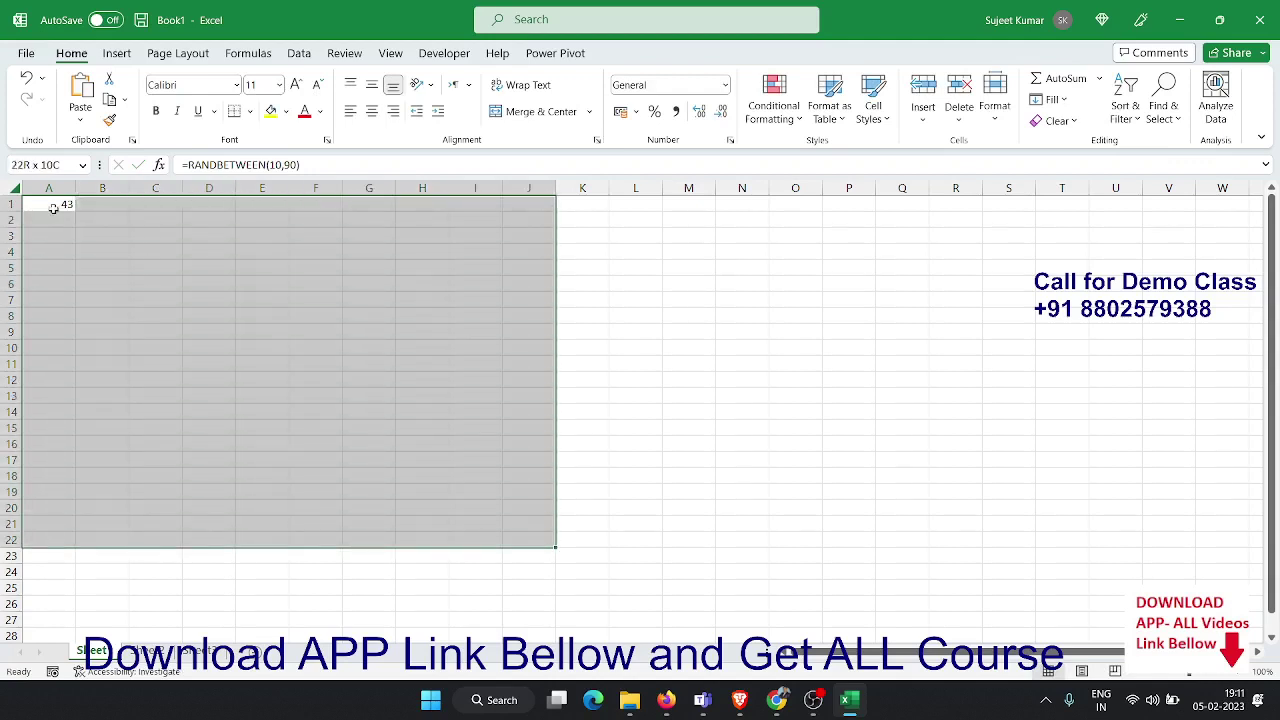
{"action": "key", "text": "shift+Down"}
{"action": "key", "text": "shift+Down"}
{"action": "key", "text": "ctrl+v"}
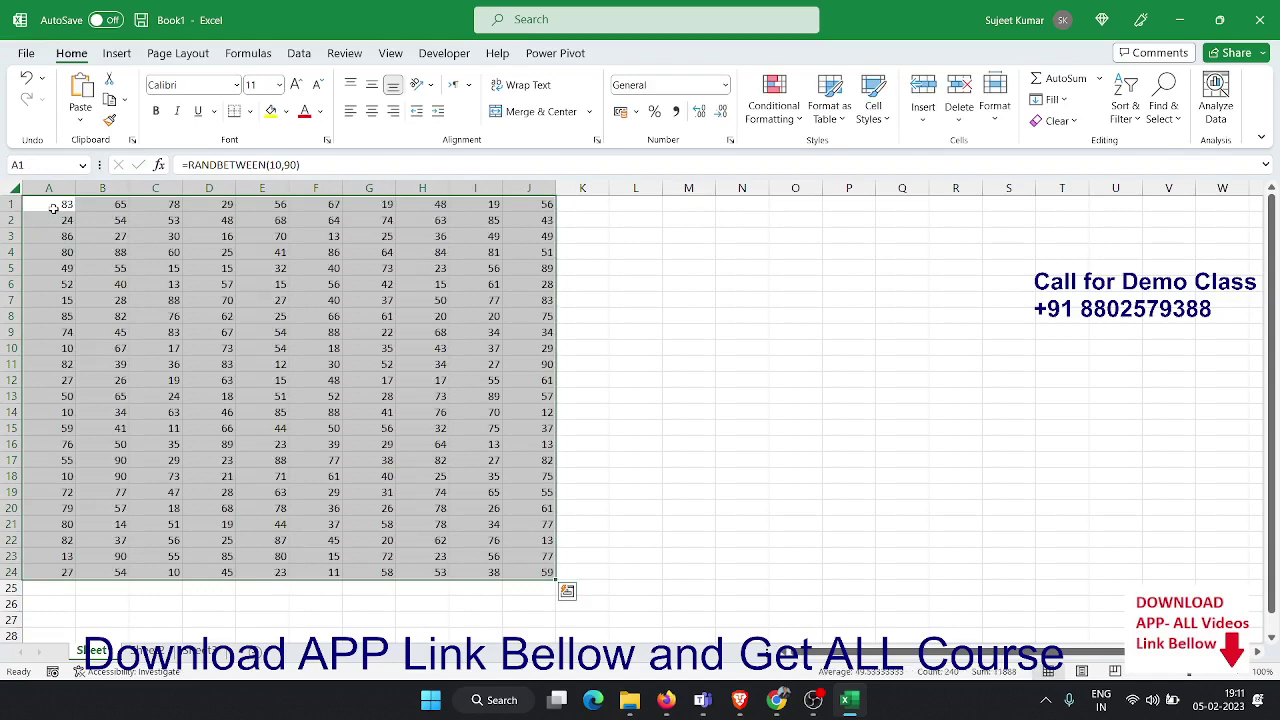
Copy A1:J24 and paste it back as values to fix the numbers
{"action": "key", "text": "ctrl+c"}
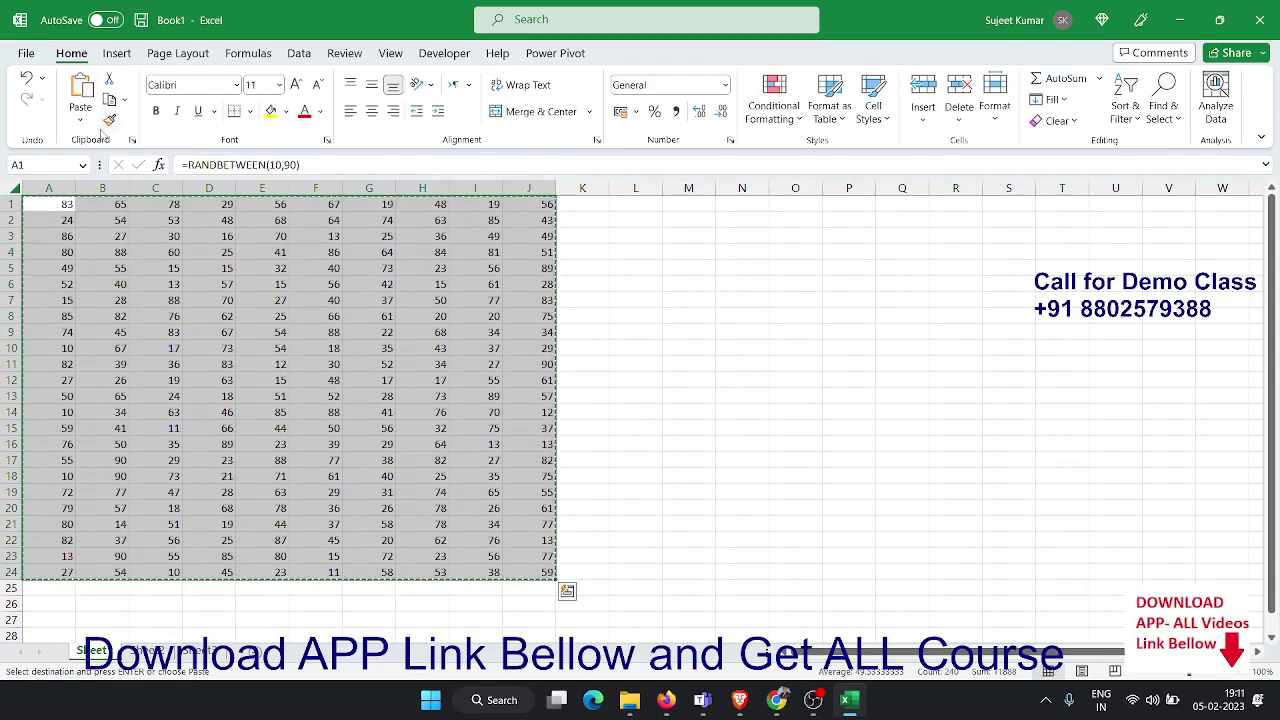
{"action": "left_click", "coordinate": [81, 120]}
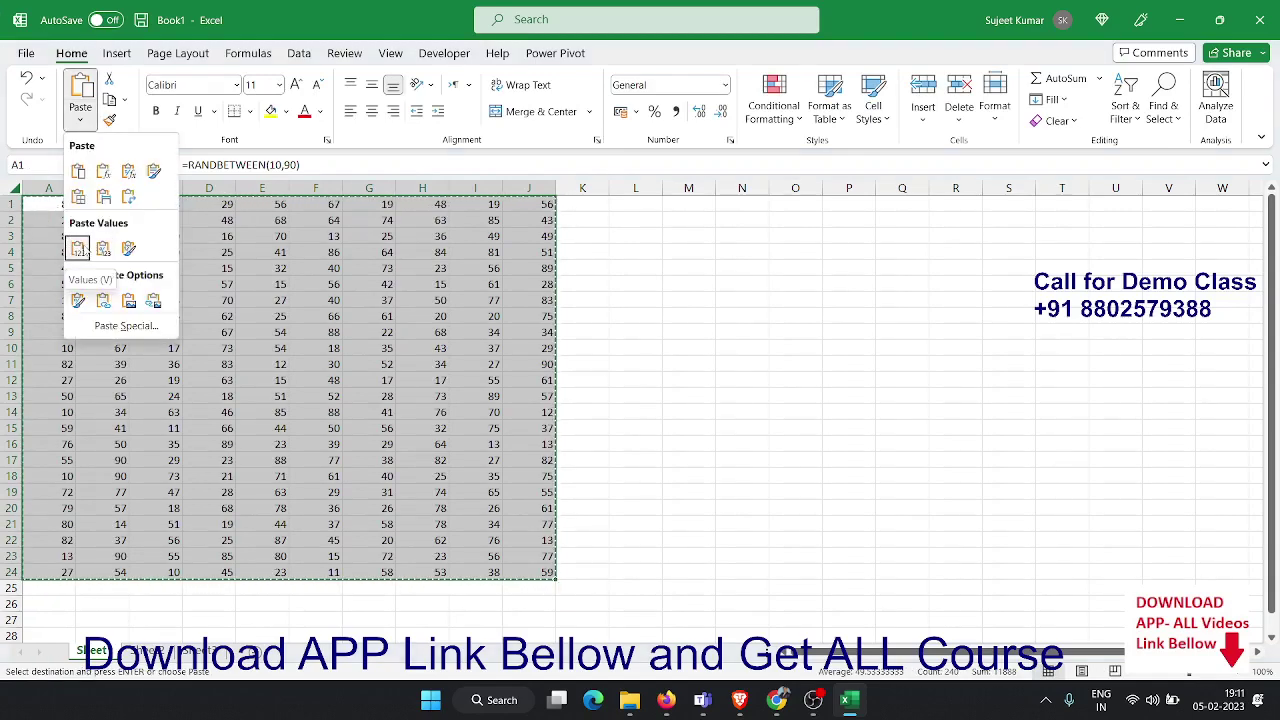
{"action": "left_click", "coordinate": [79, 249]}
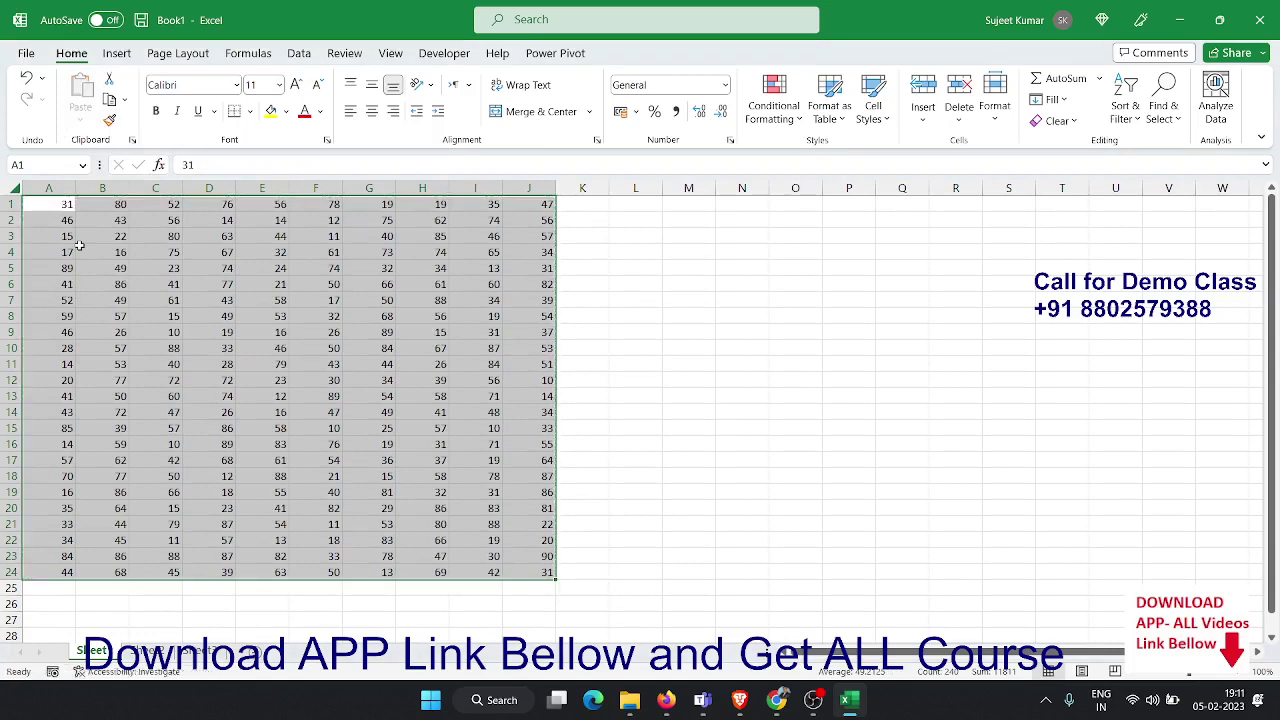
{"action": "left_click", "coordinate": [222, 304]}
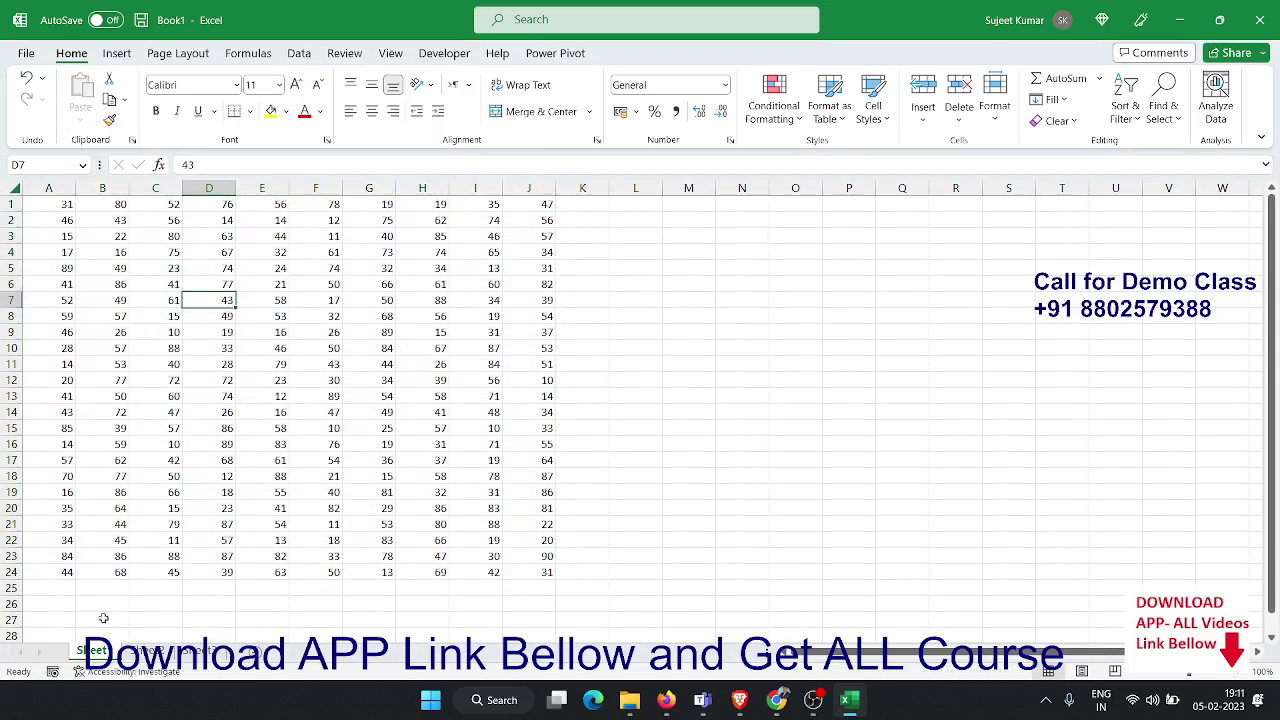
Protect Sheet1 from its tab menu, entering and re-entering a protection password
{"action": "right_click", "coordinate": [100, 651]}
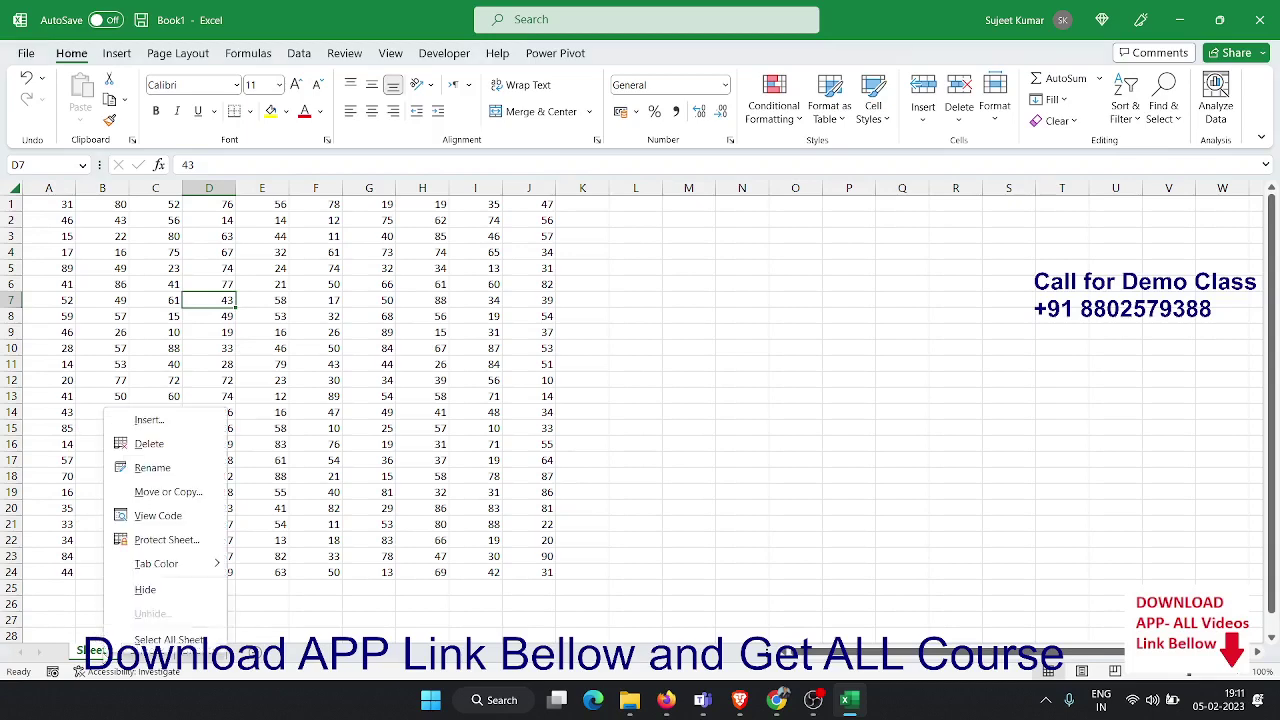
{"action": "left_click", "coordinate": [164, 541]}
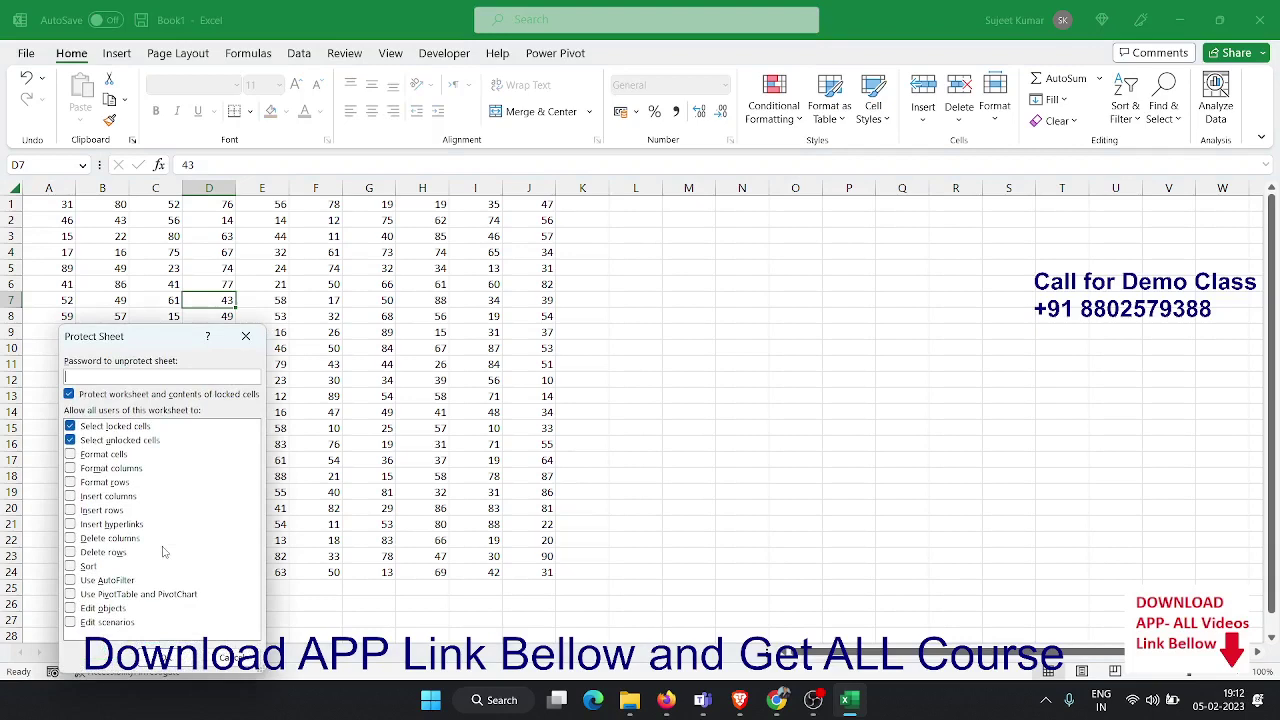
{"action": "type", "text": "1"}
{"action": "left_click", "coordinate": [185, 656]}
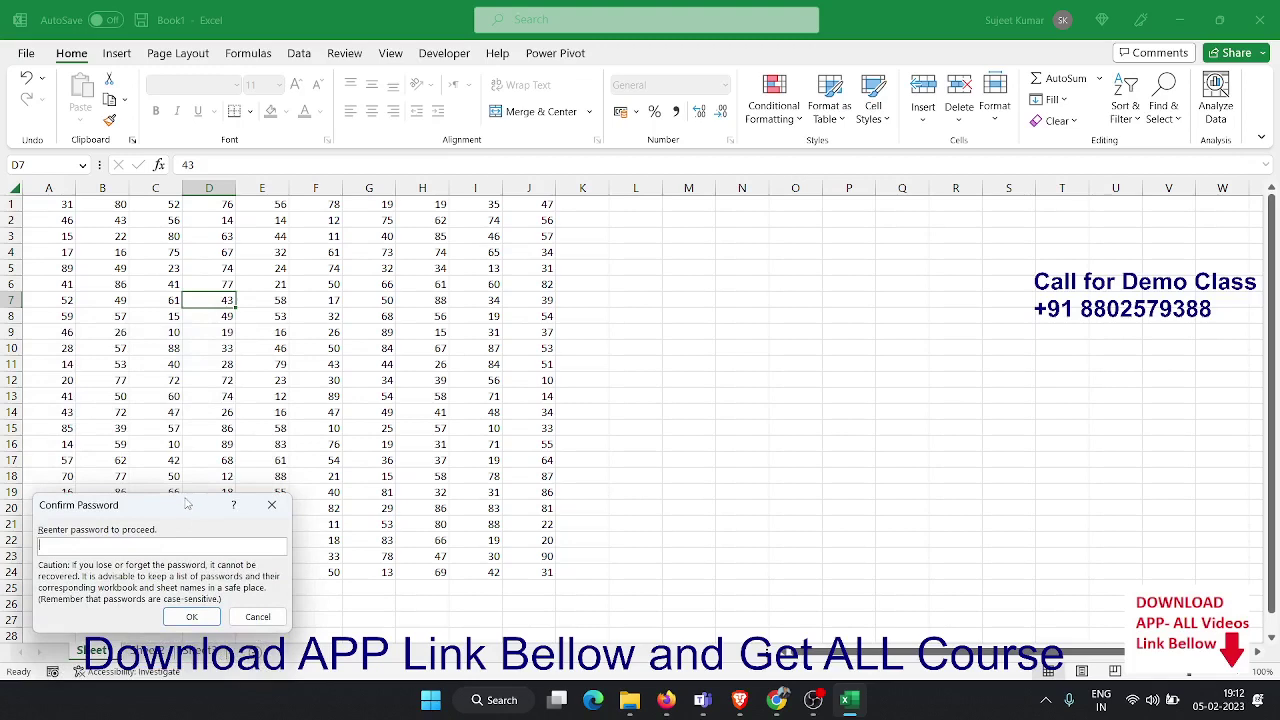
{"action": "left_click_drag", "start_coordinate": [186, 505], "coordinate": [510, 259]}
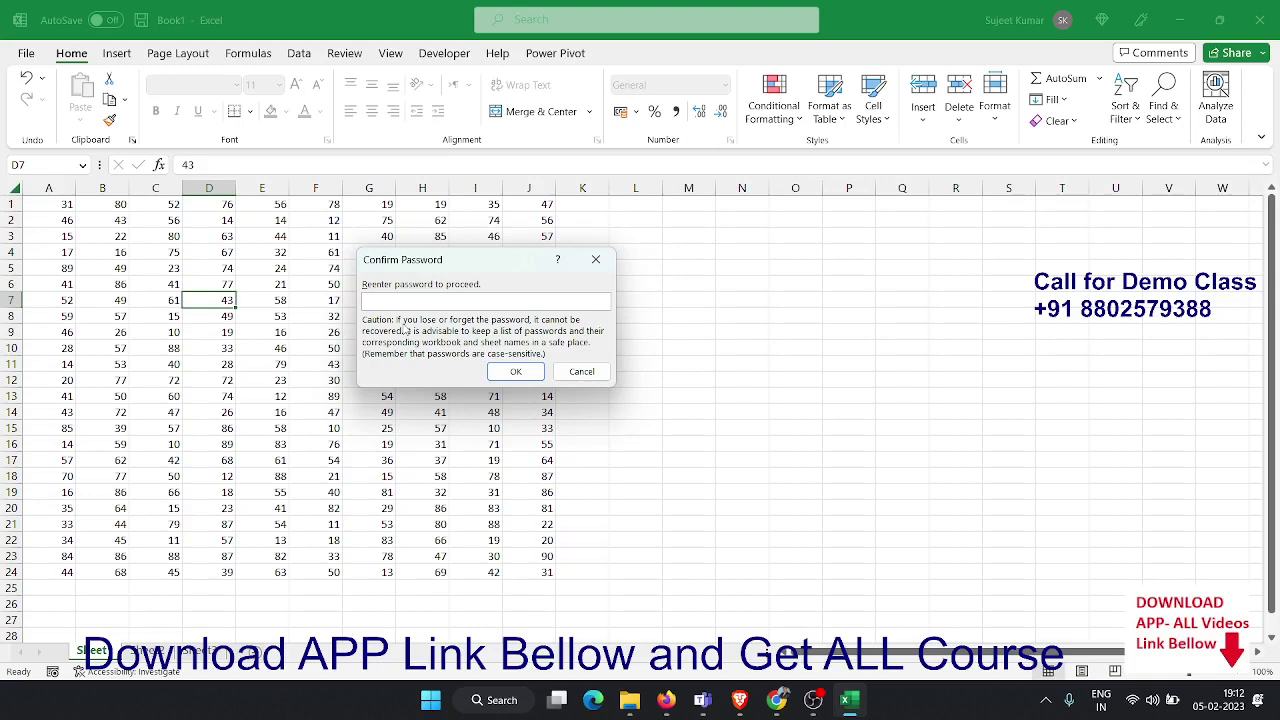
{"action": "type", "text": "1"}
{"action": "key", "text": "Return"}
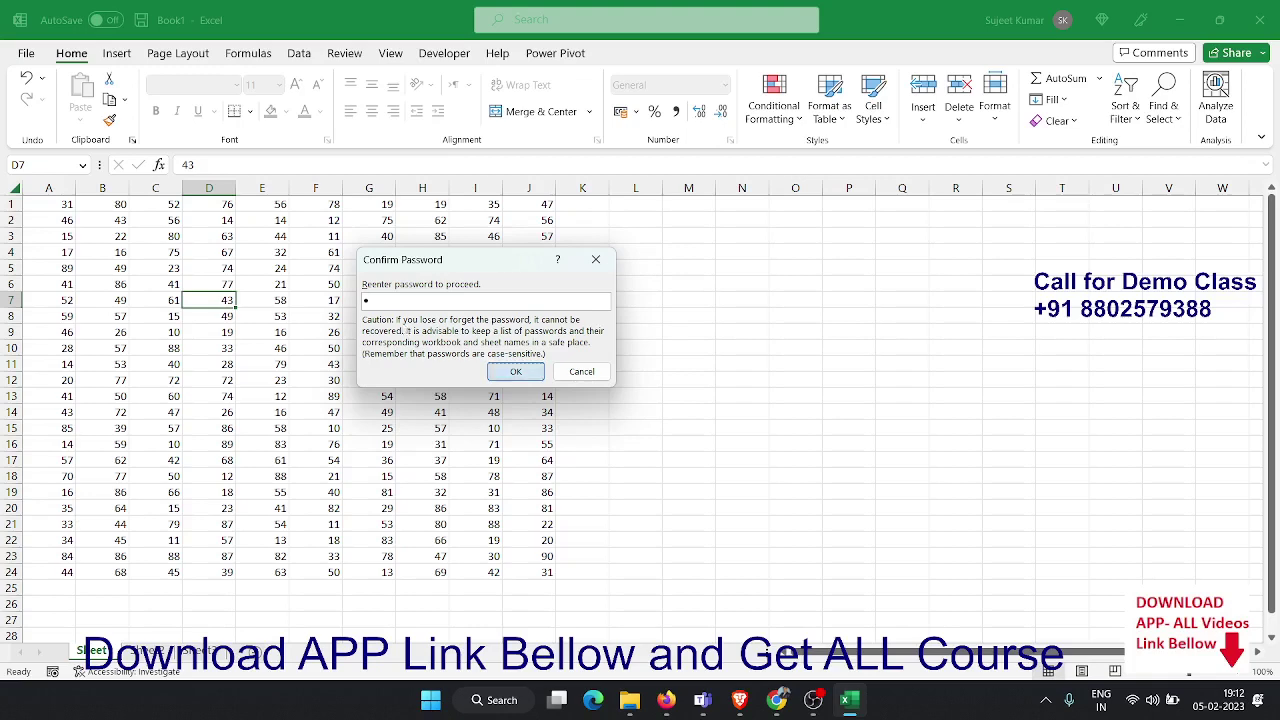
Try editing G10 and I7 to confirm the protected sheet blocks changes
{"action": "left_click", "coordinate": [386, 346]}
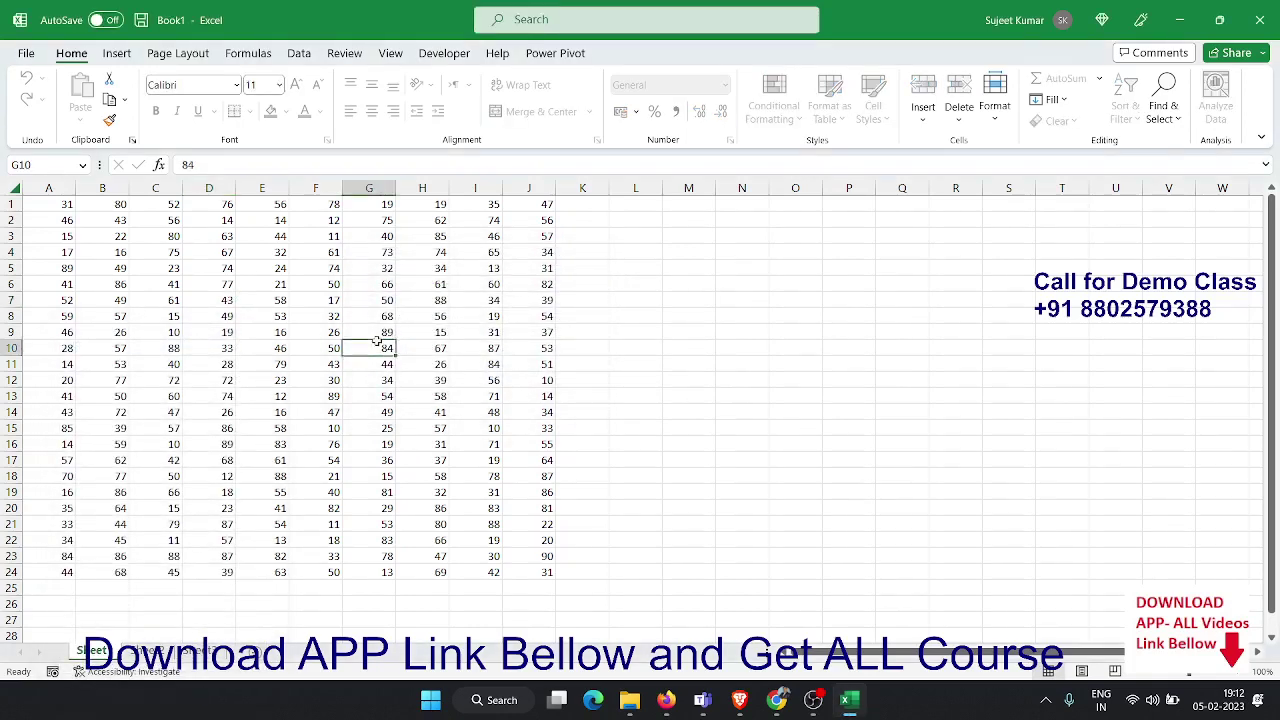
{"action": "double_click", "coordinate": [381, 345]}
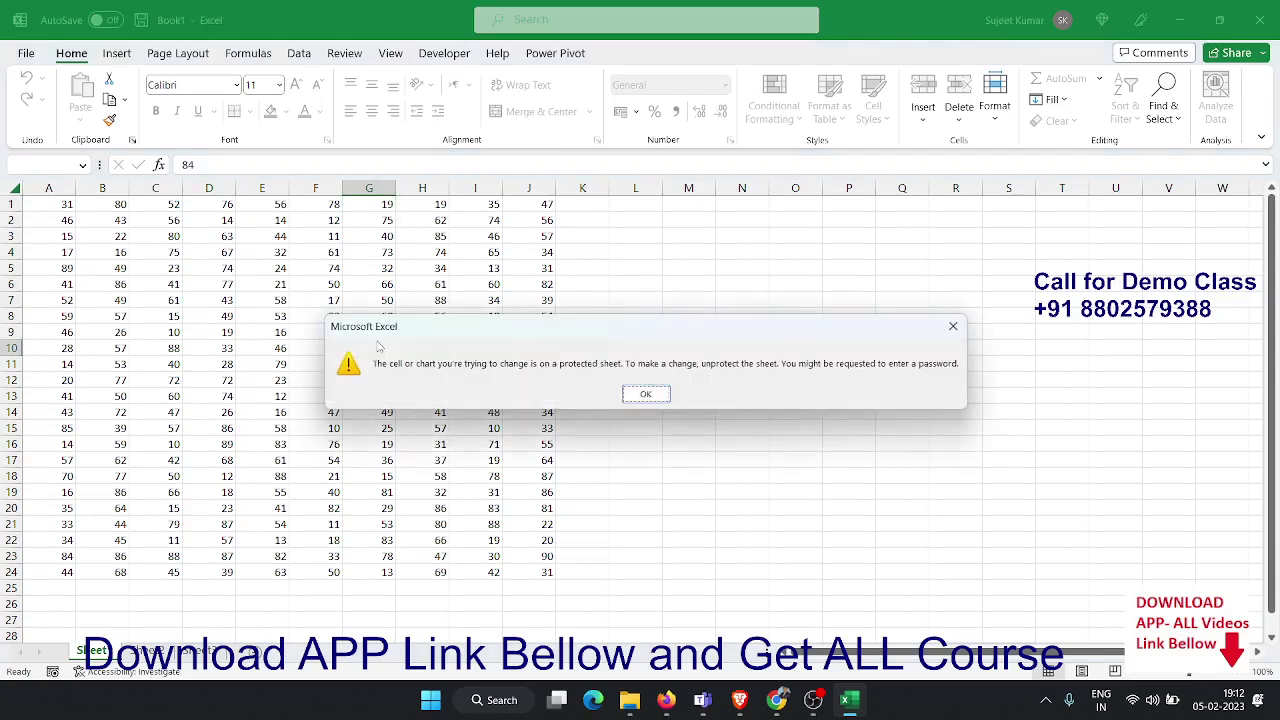
{"action": "key", "text": "Return"}
{"action": "left_click", "coordinate": [519, 299]}
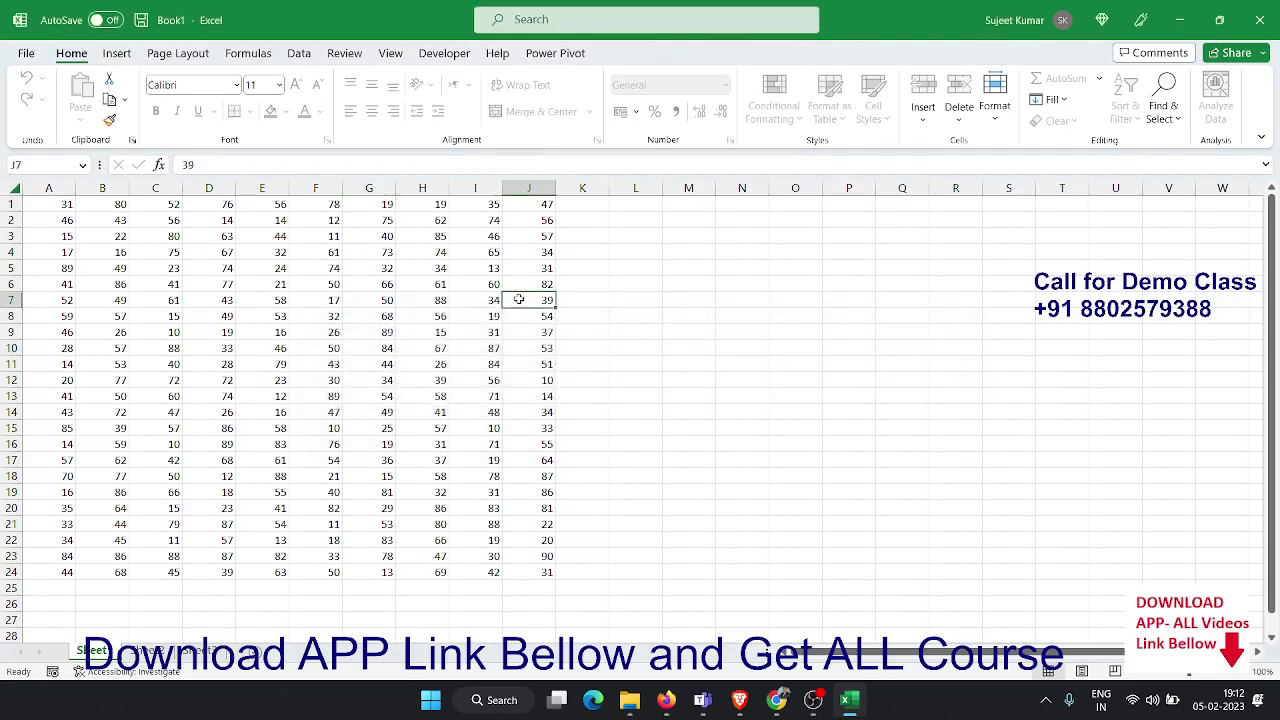
{"action": "left_click", "coordinate": [494, 300]}
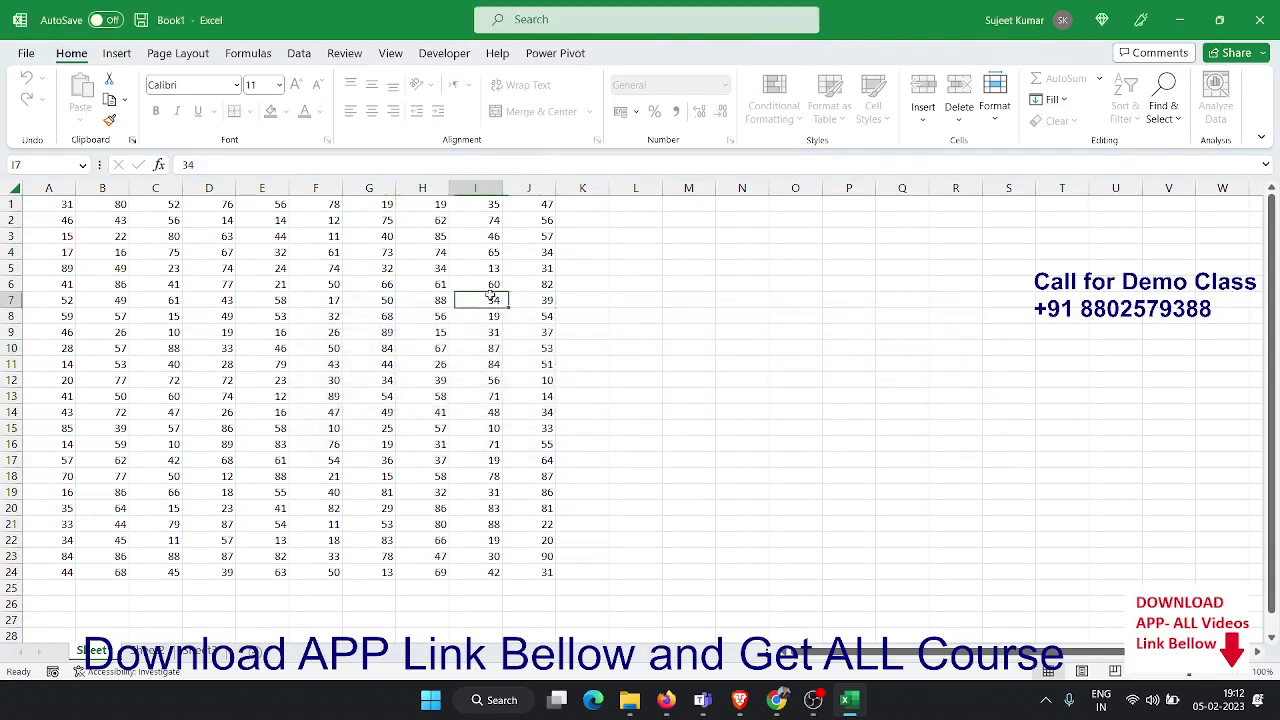
{"action": "double_click", "coordinate": [494, 300]}
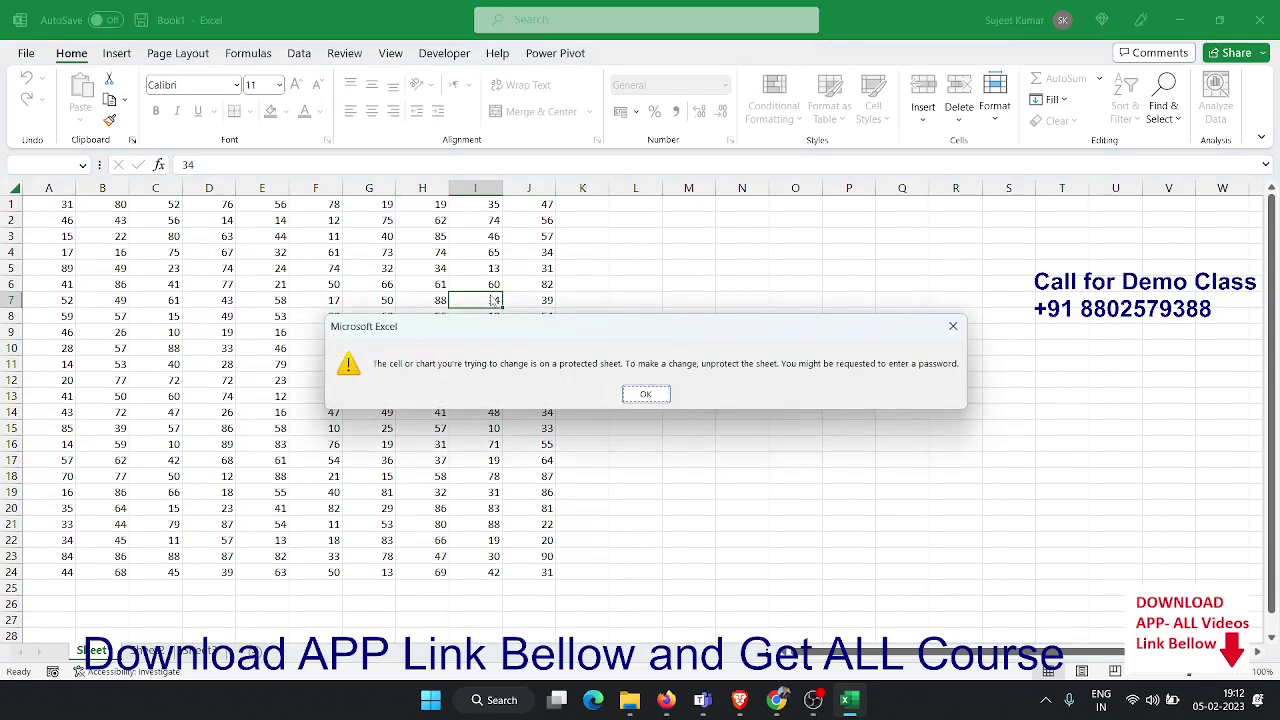
{"action": "key", "text": "Return"}
{"action": "mouse_move", "coordinate": [197, 253]}
{"action": "left_mouse_down"}
{"action": "mouse_move", "coordinate": [236, 273]}
{"action": "mouse_move", "coordinate": [330, 385]}
{"action": "left_mouse_up"}
{"action": "left_click", "coordinate": [265, 429]}
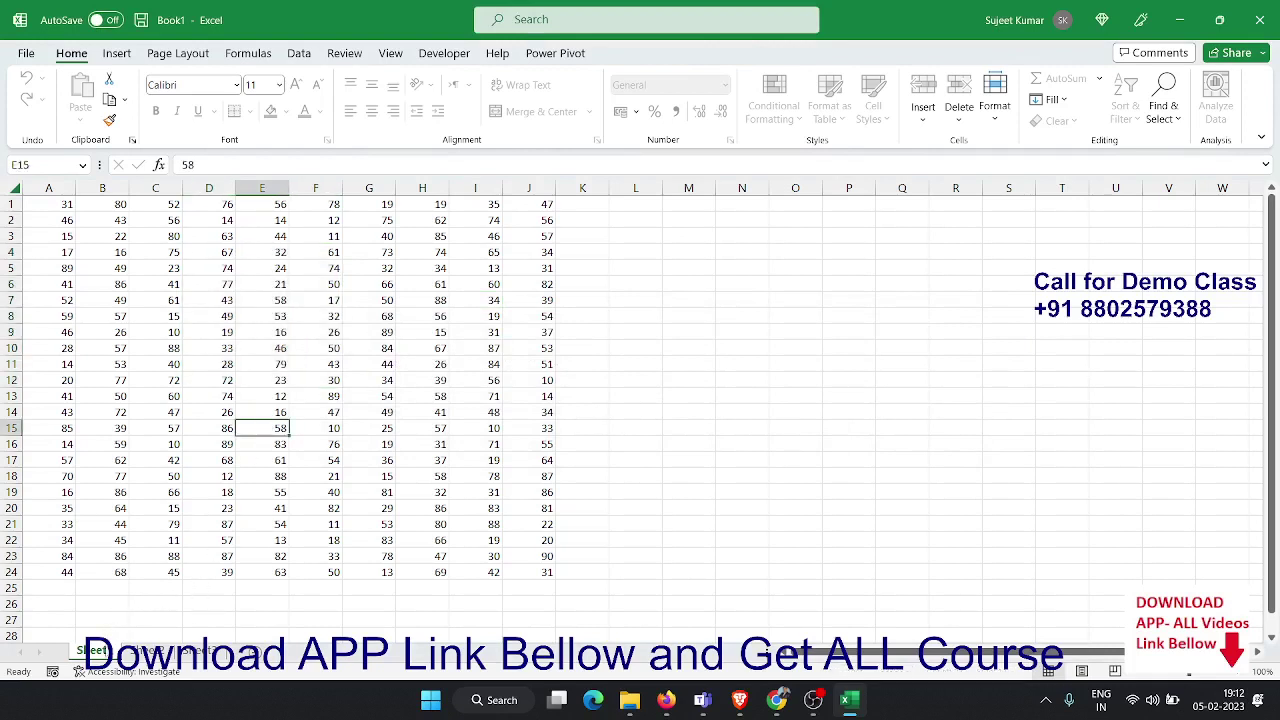
Unprotect Sheet1 with its password and bring up its tab menu again
{"action": "right_click", "coordinate": [106, 648]}
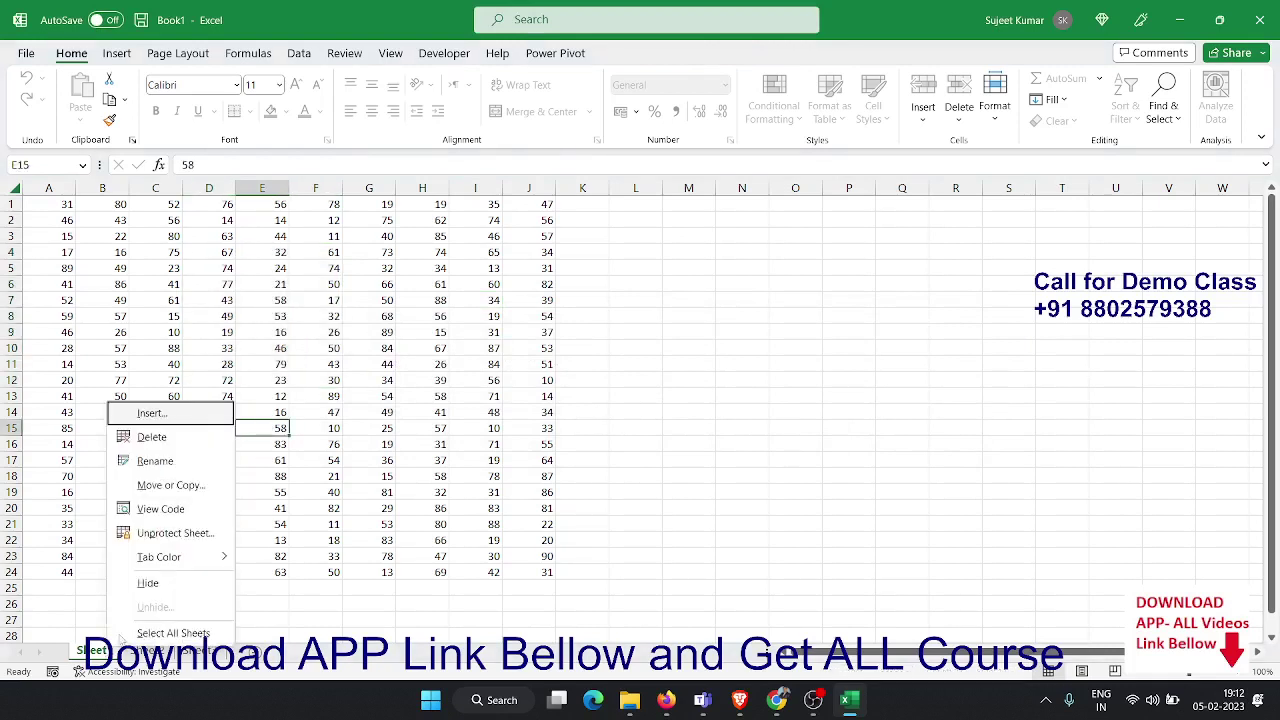
{"action": "left_click", "coordinate": [160, 533]}
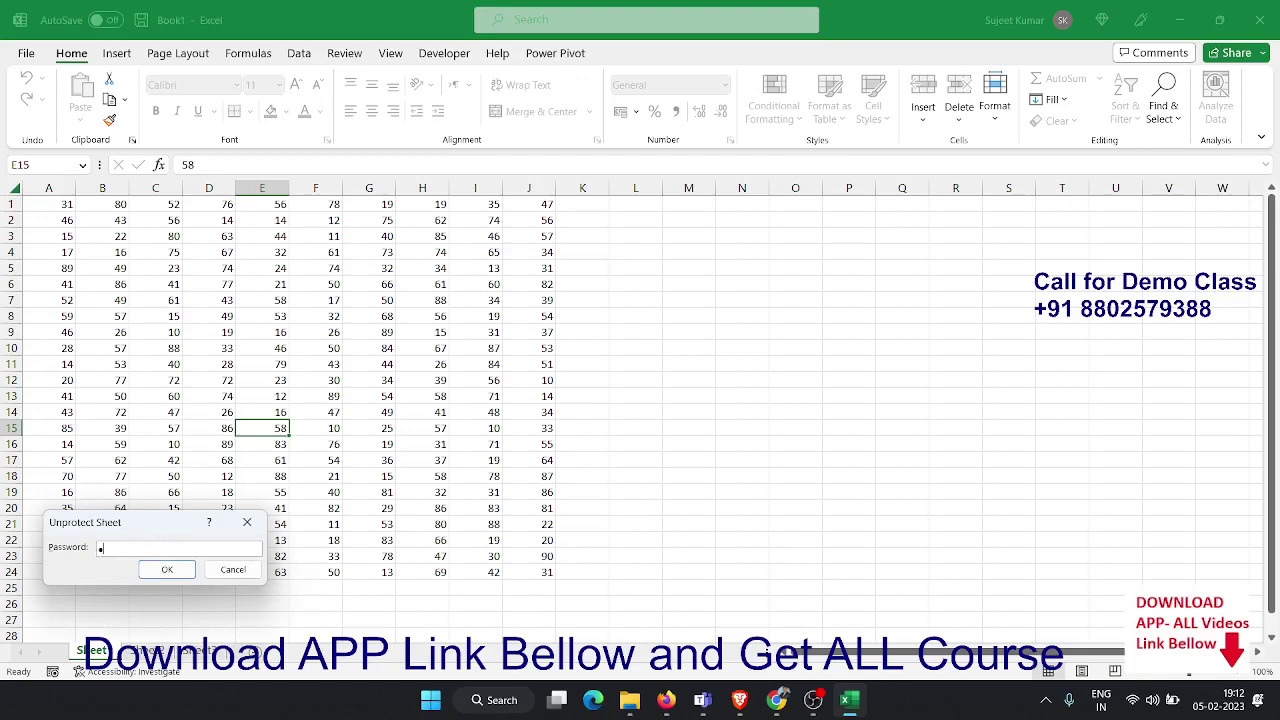
{"action": "left_click", "coordinate": [165, 569]}
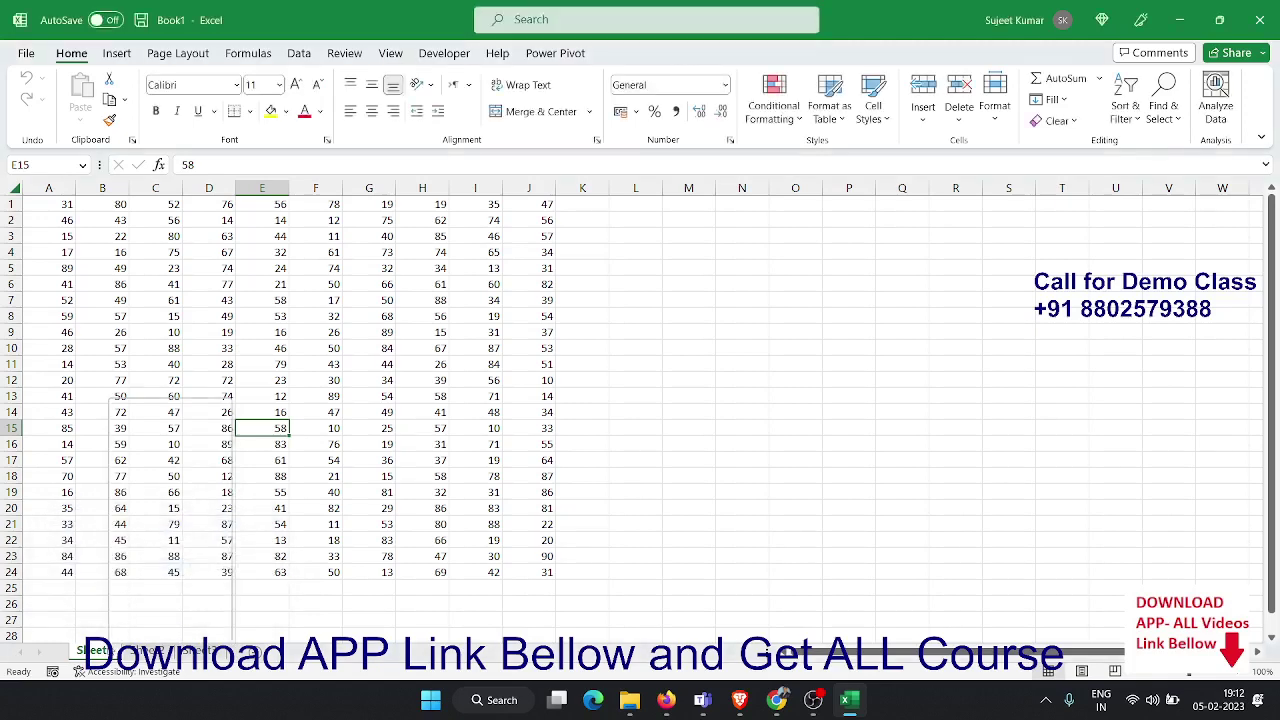
{"action": "right_click", "coordinate": [106, 650]}
In Protect Sheet, allow users to format cells and submit the settings
{"action": "left_click", "coordinate": [148, 531]}
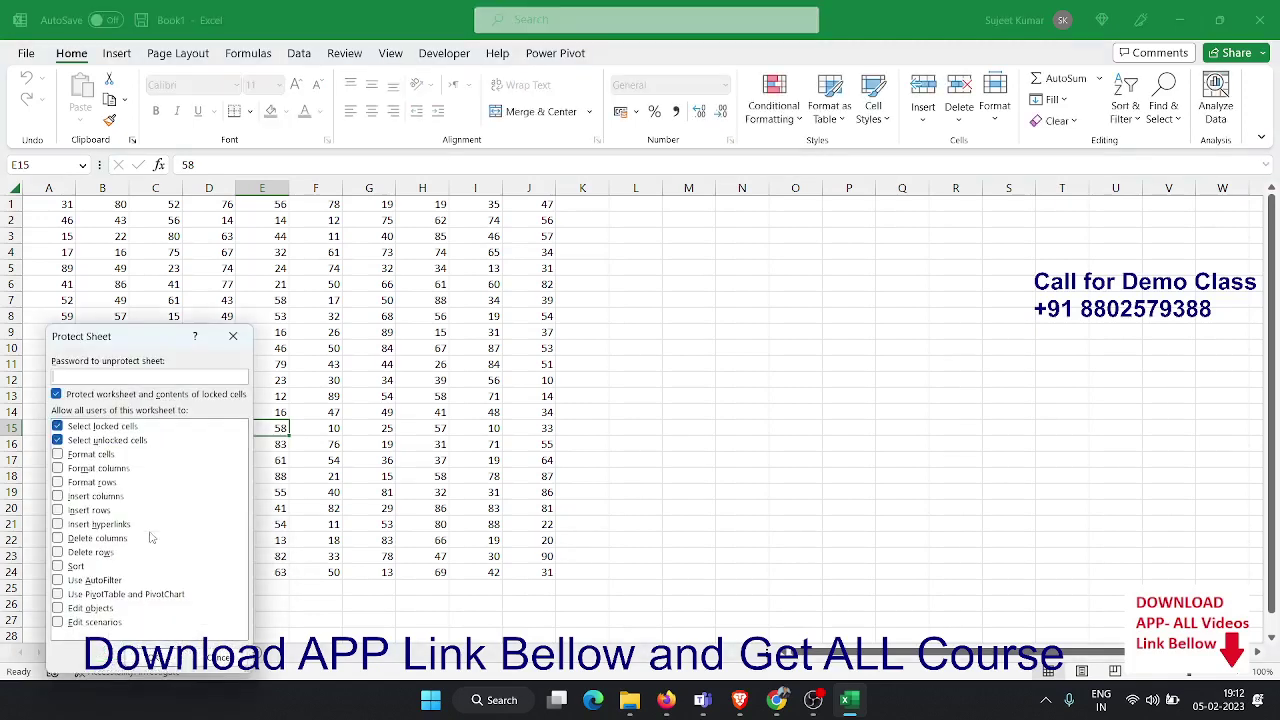
{"action": "type", "text": "1"}
{"action": "key", "text": "BackSpace"}
{"action": "left_click", "coordinate": [92, 456]}
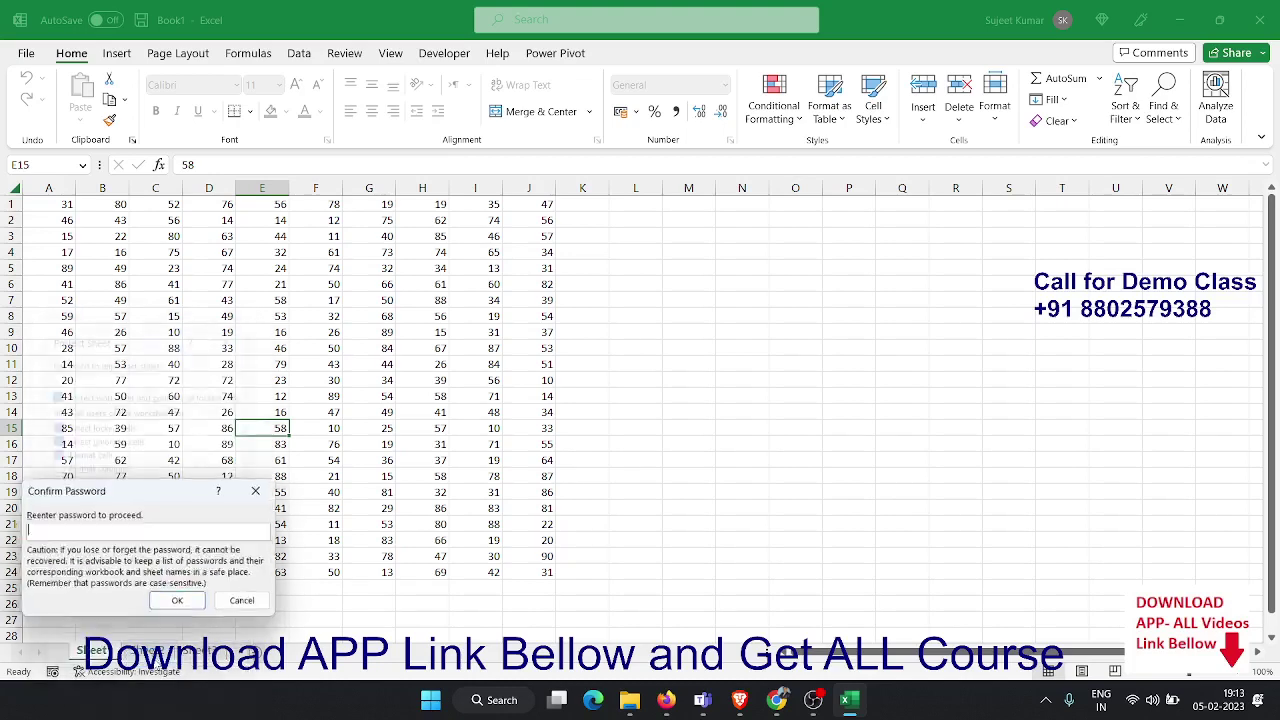
{"action": "left_click", "coordinate": [130, 658]}
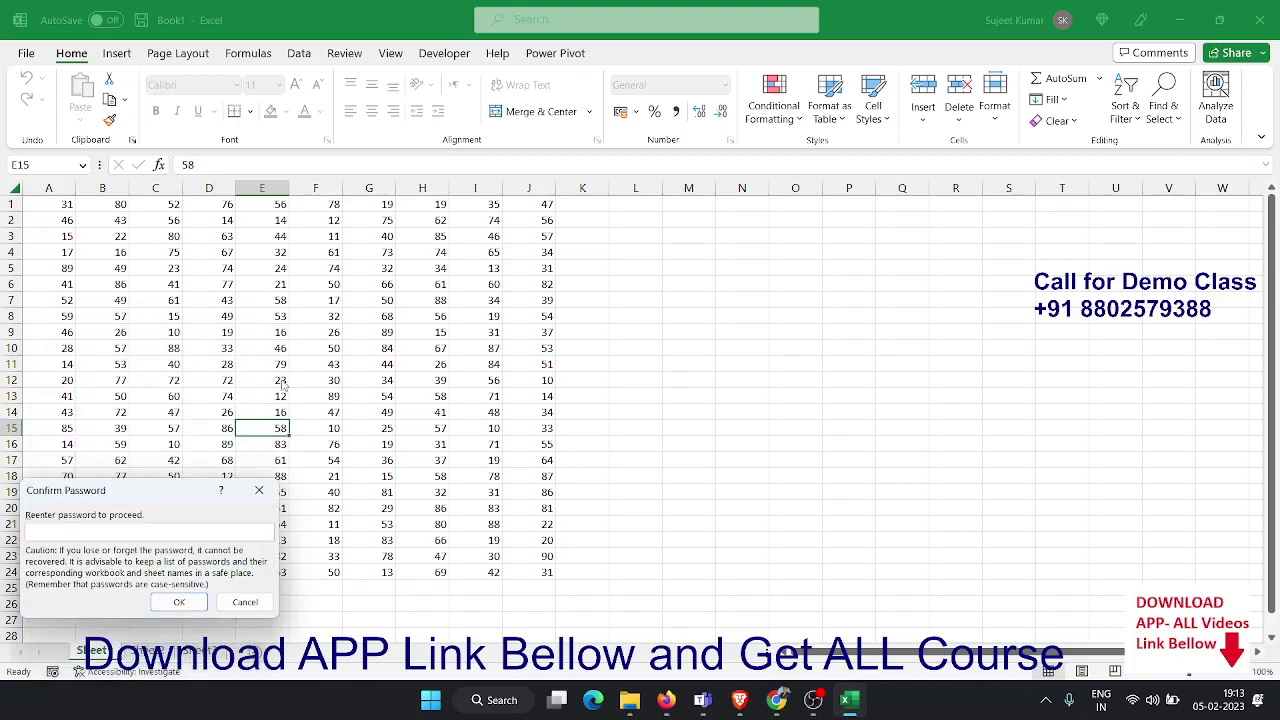
Re-enter the password until it matches, then test an edit on E12
{"action": "type", "text": "1"}
{"action": "left_click", "coordinate": [179, 601]}
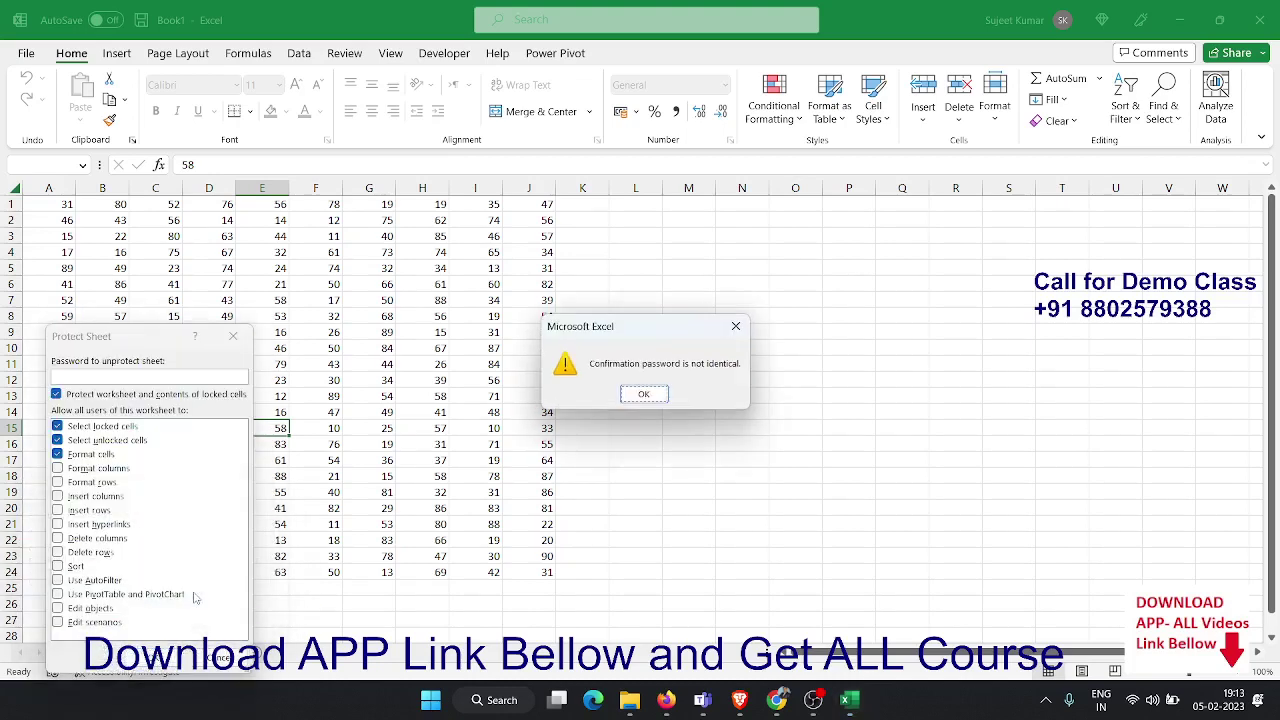
{"action": "key", "text": "Return"}
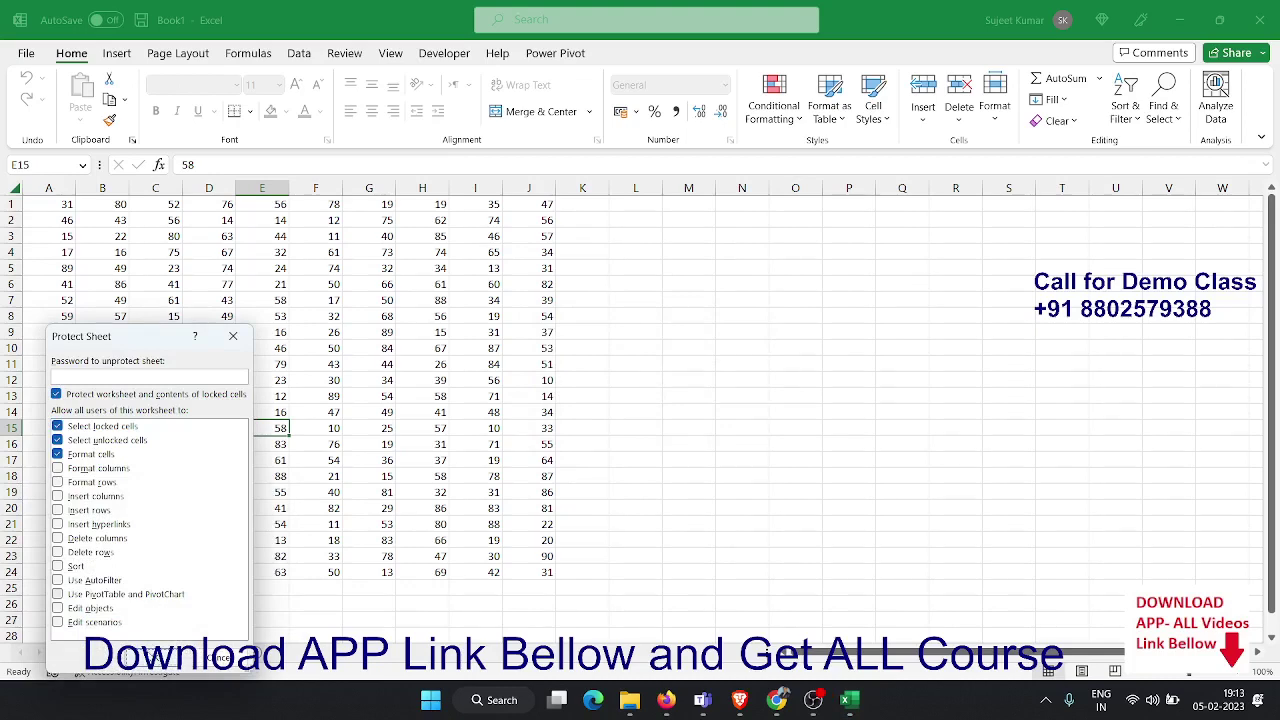
{"action": "left_click", "coordinate": [128, 656]}
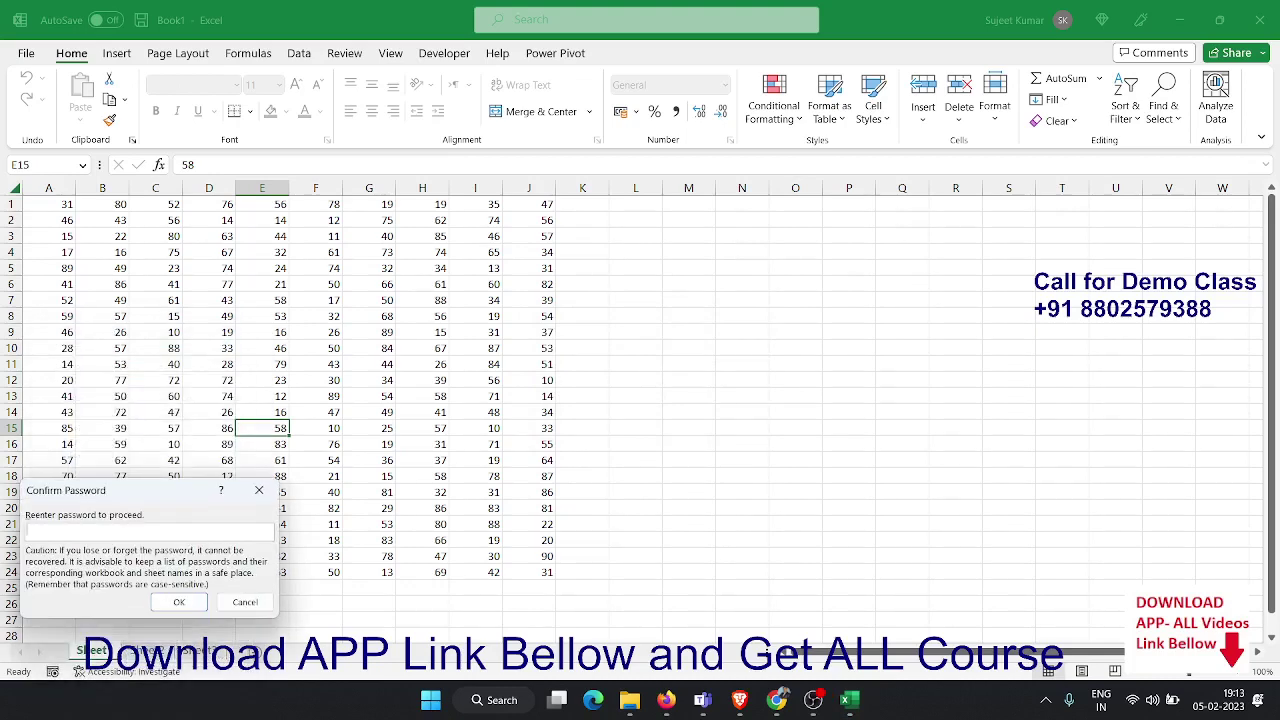
{"action": "key", "text": "Return"}
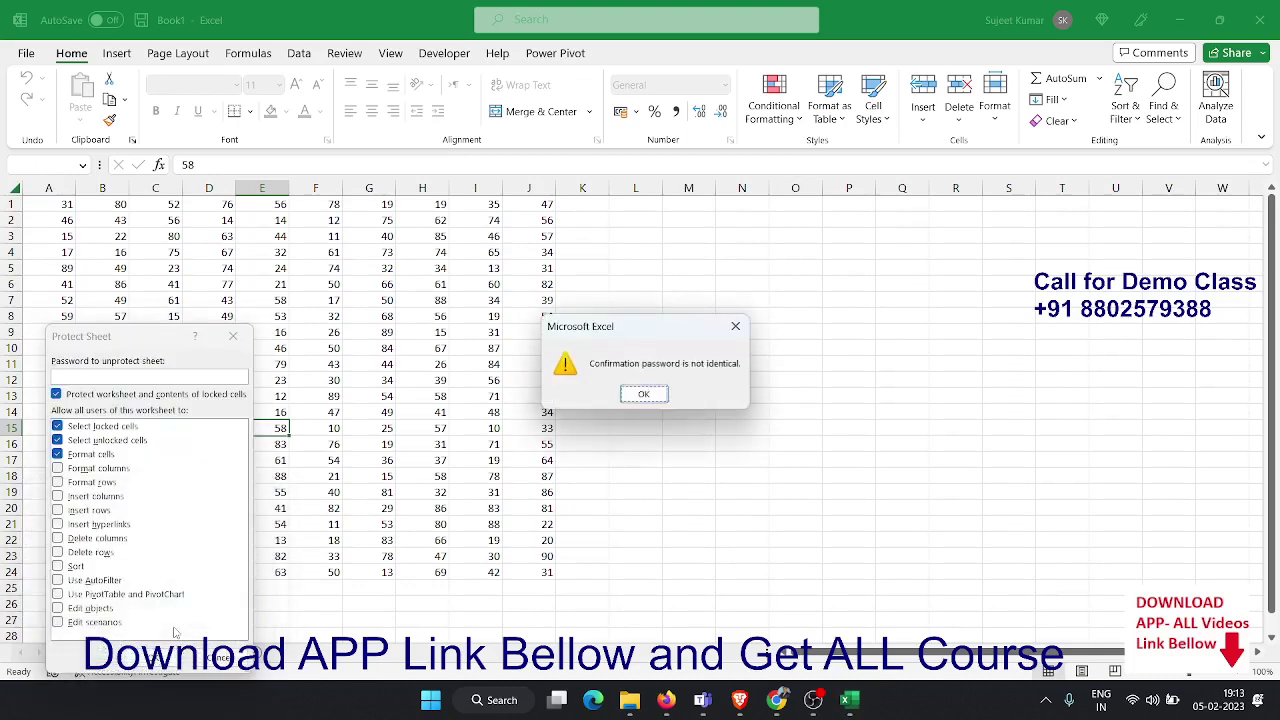
{"action": "key", "text": "Return"}
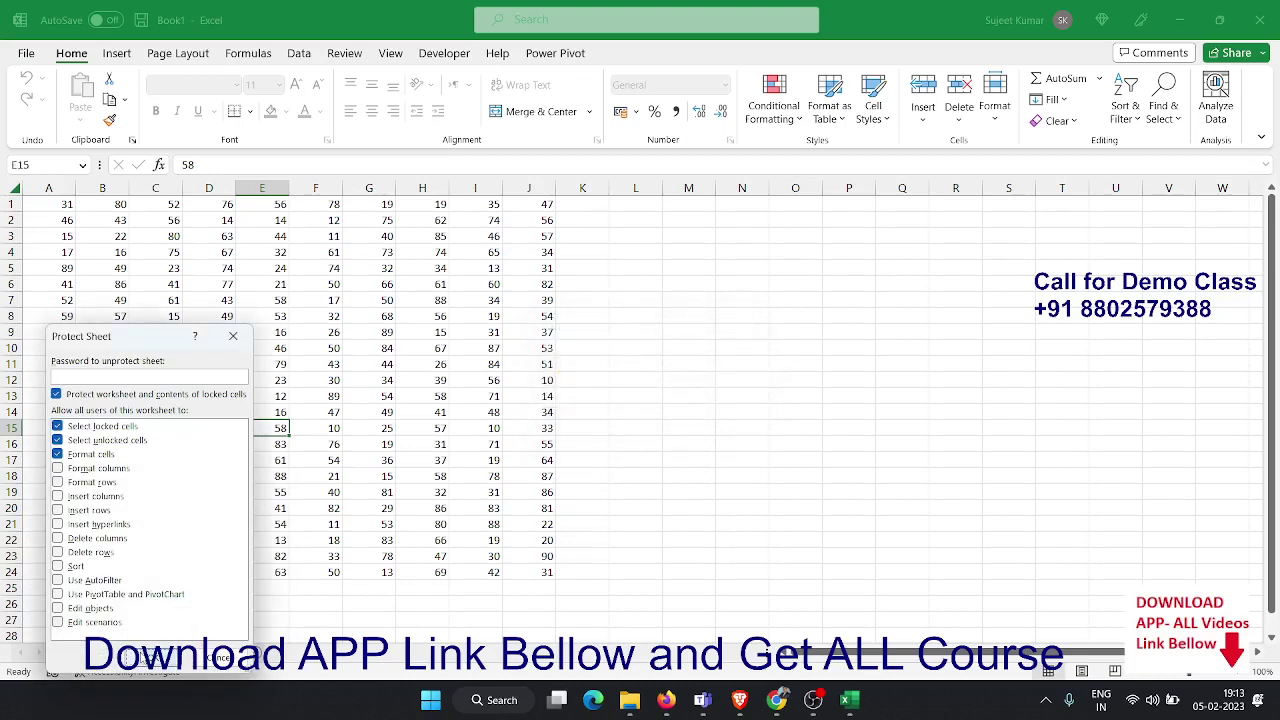
{"action": "left_click", "coordinate": [128, 656]}
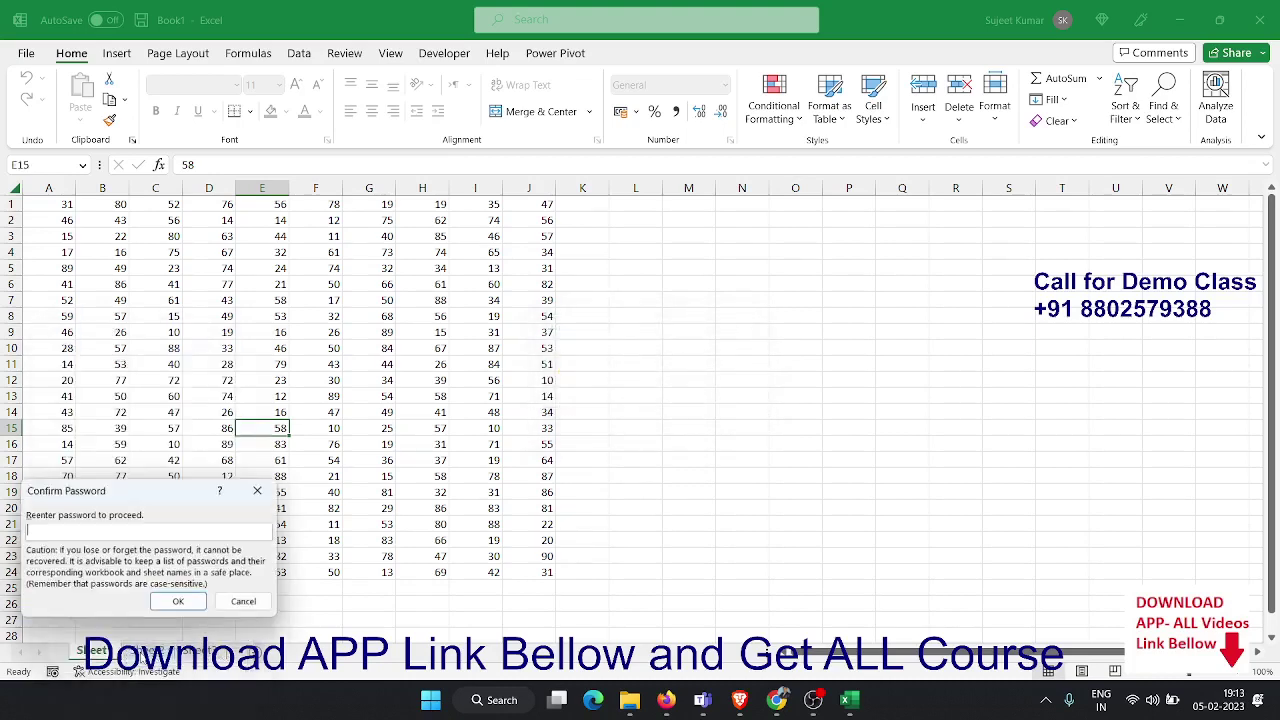
{"action": "left_click", "coordinate": [179, 602]}
{"action": "double_click", "coordinate": [256, 383]}
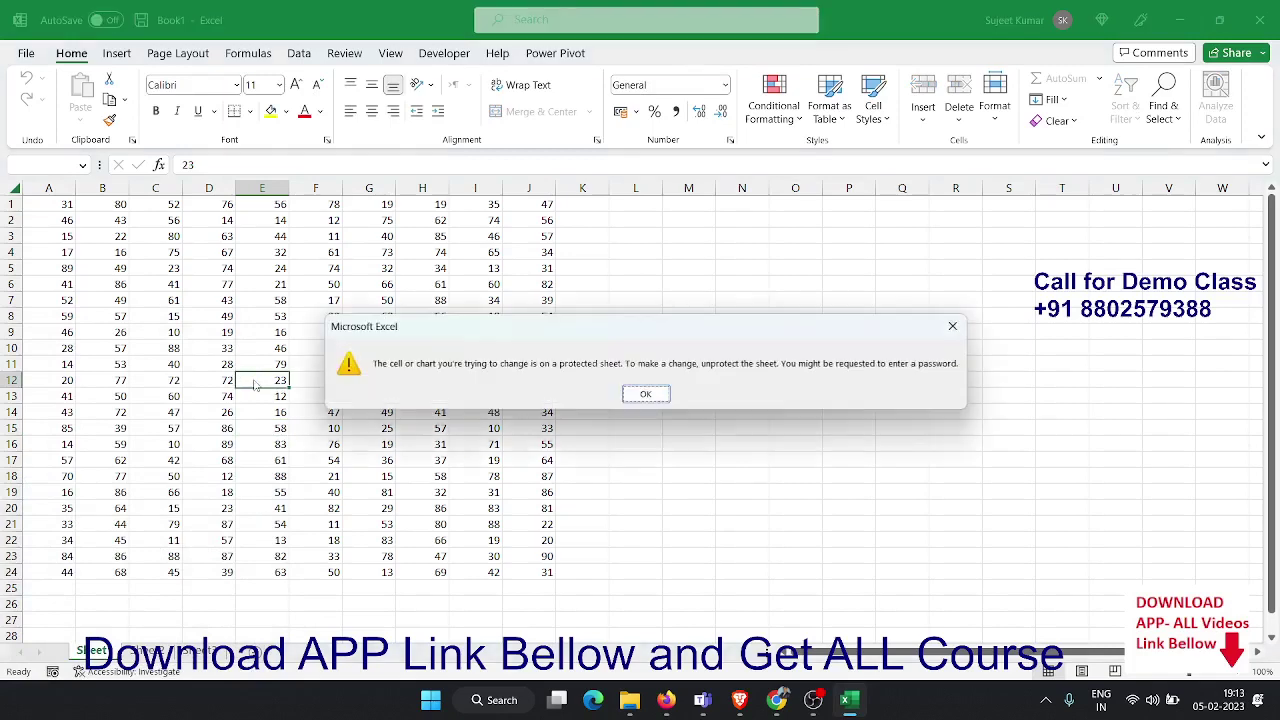
Dismiss the protection warning and fill E12, D6 and G9 with yellow
{"action": "left_click", "coordinate": [630, 398]}
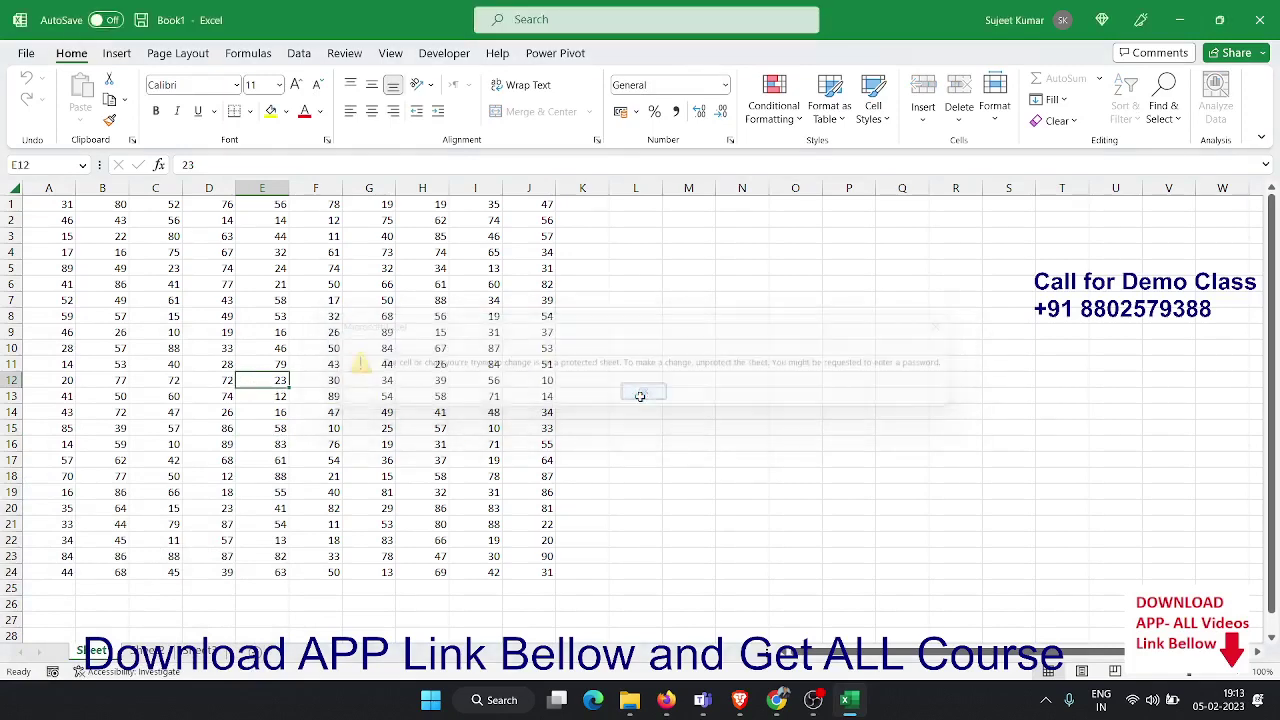
{"action": "left_click", "coordinate": [270, 110]}
{"action": "left_click", "coordinate": [208, 290]}
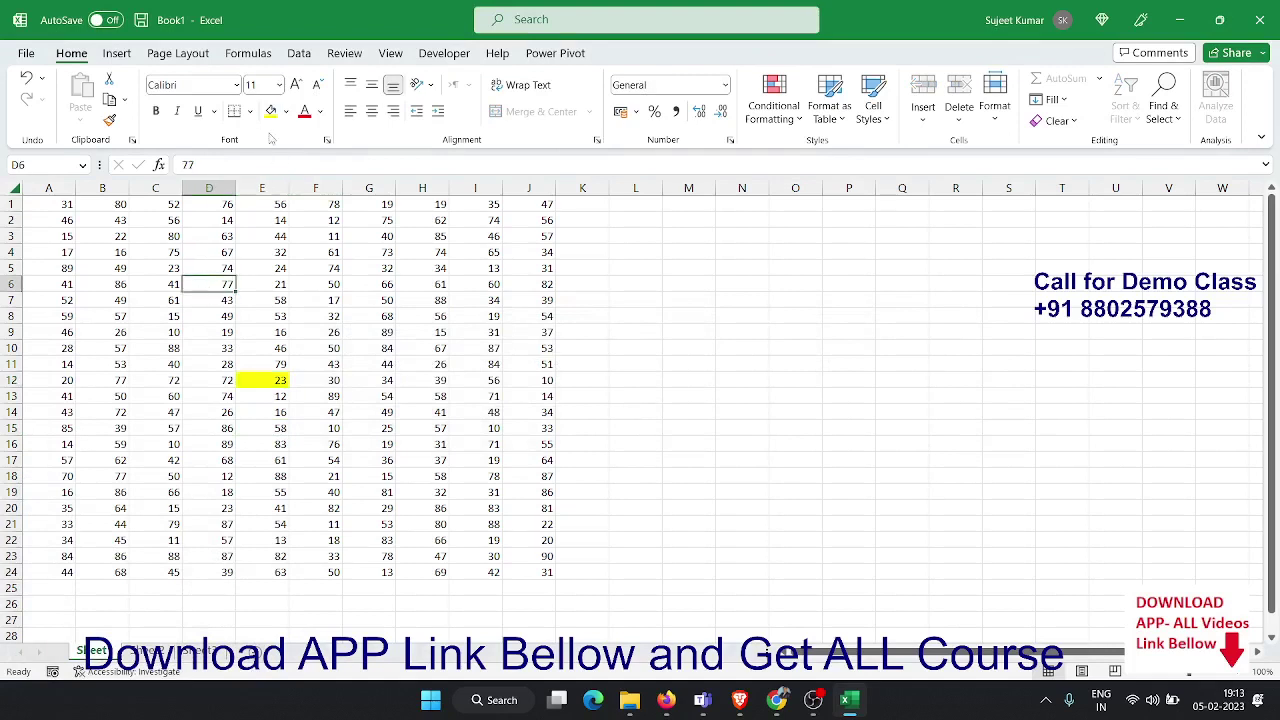
{"action": "left_click", "coordinate": [270, 110]}
{"action": "left_click", "coordinate": [372, 331]}
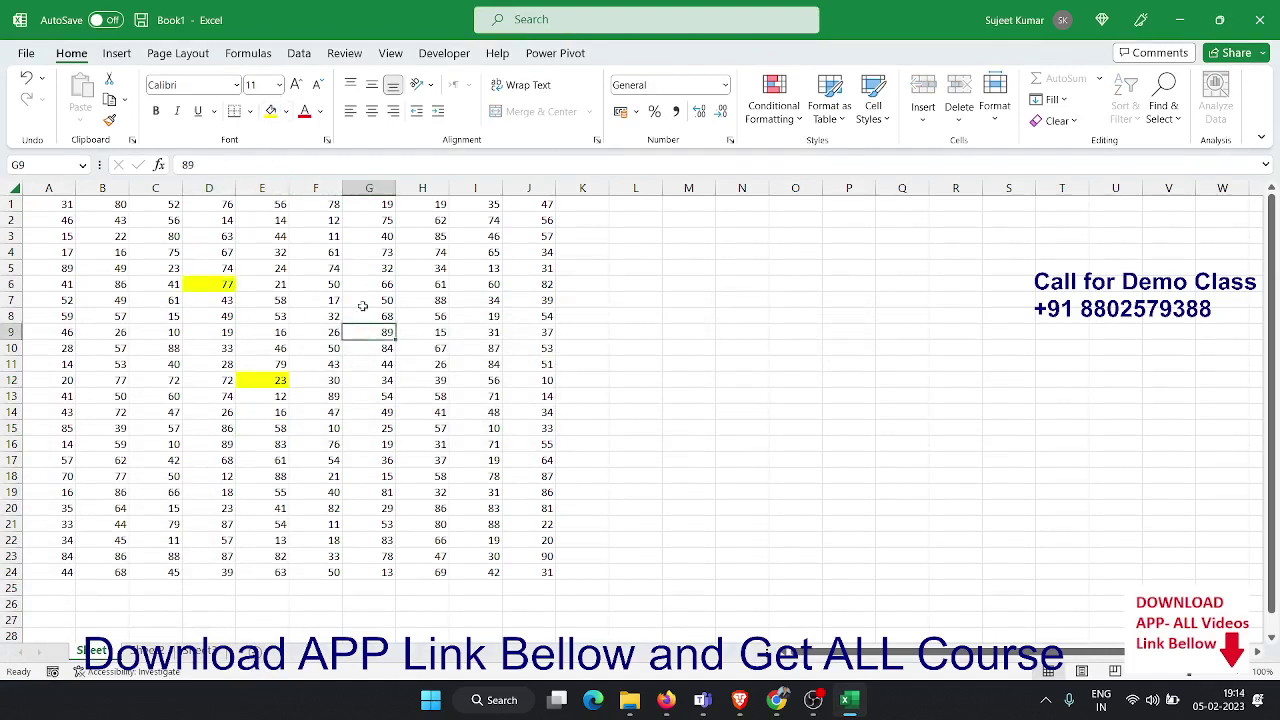
{"action": "left_click", "coordinate": [270, 111]}
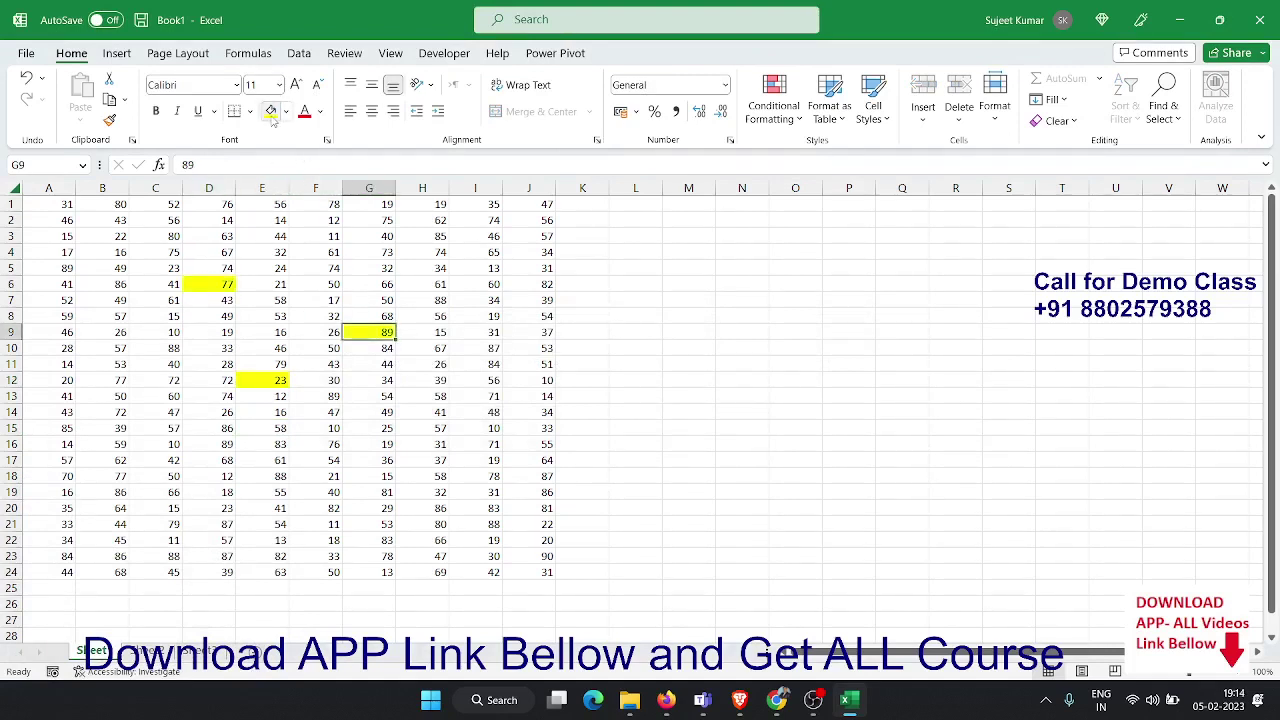
{"action": "left_click", "coordinate": [679, 319]}
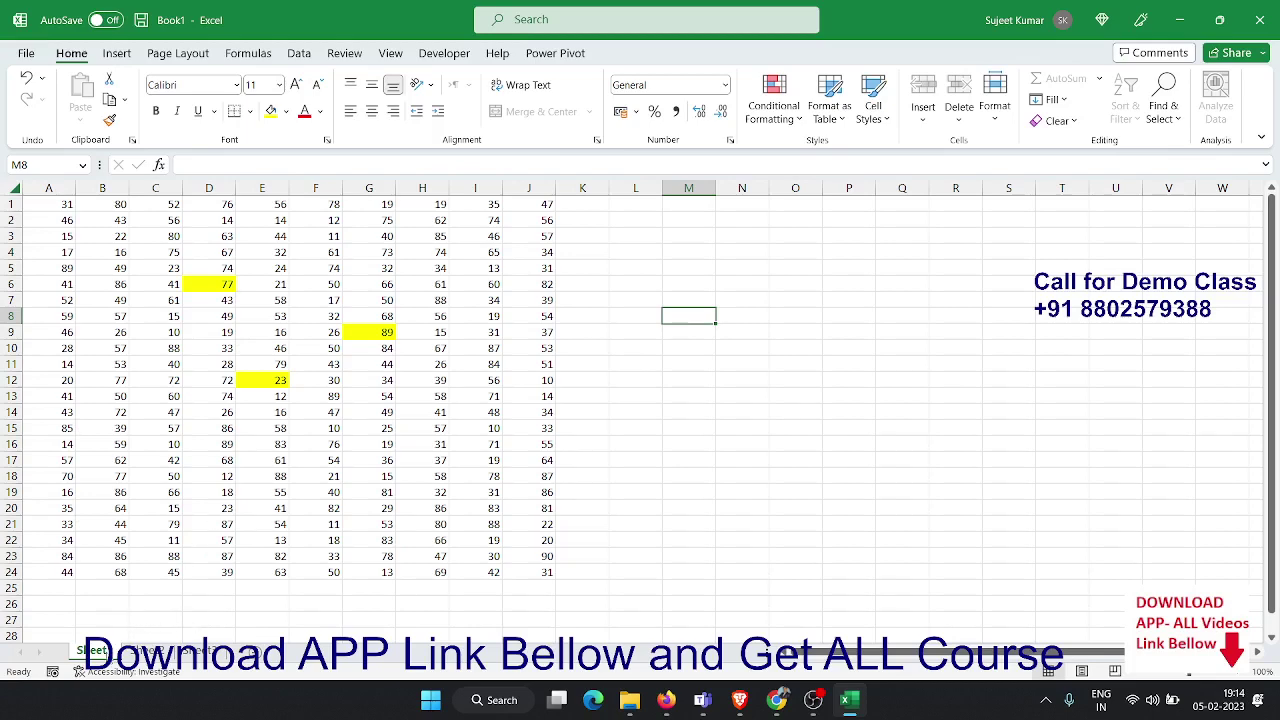
Choose Unprotect Sheet from the Sheet1 tab menu
{"action": "right_click", "coordinate": [100, 651]}
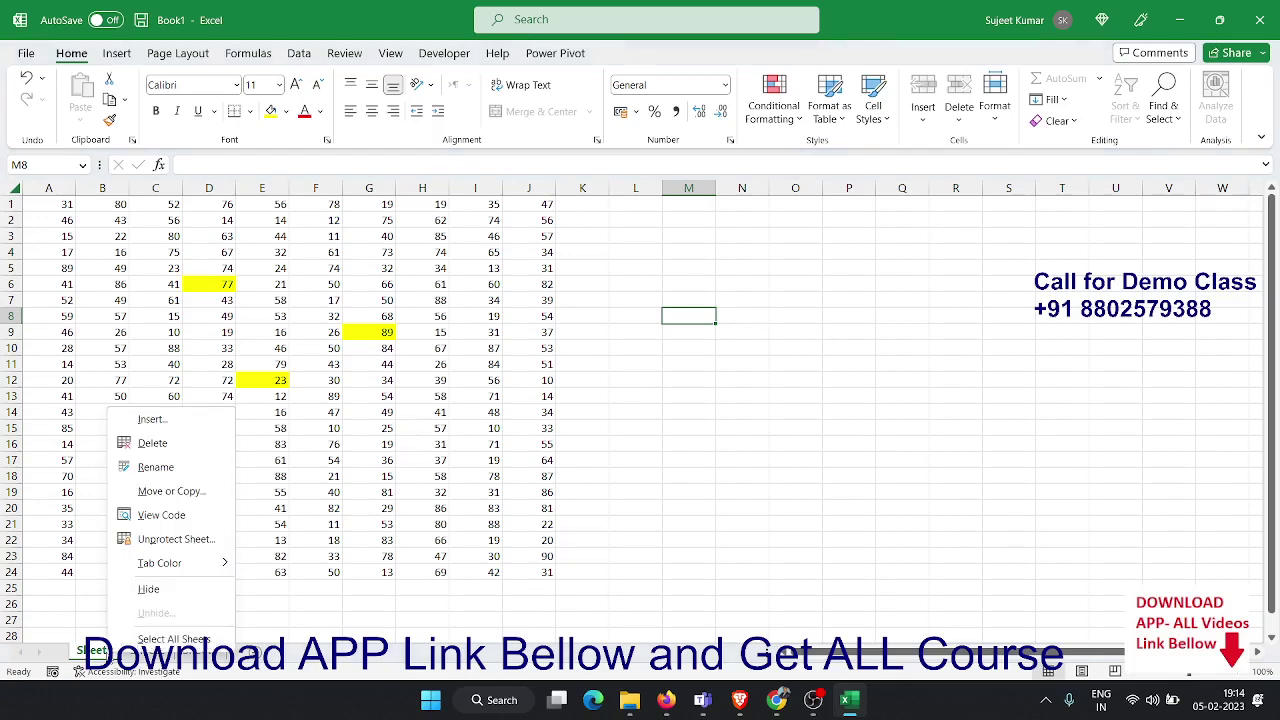
{"action": "left_click", "coordinate": [175, 539]}
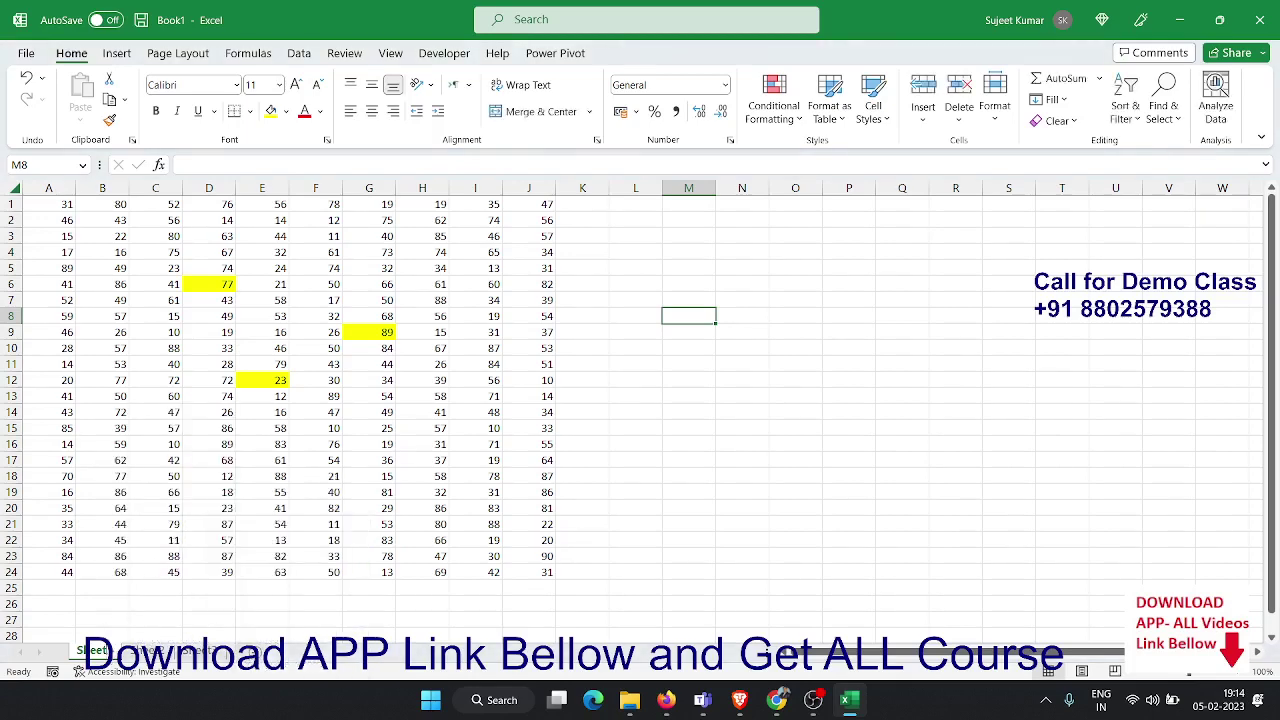
{"action": "right_click", "coordinate": [113, 651]}
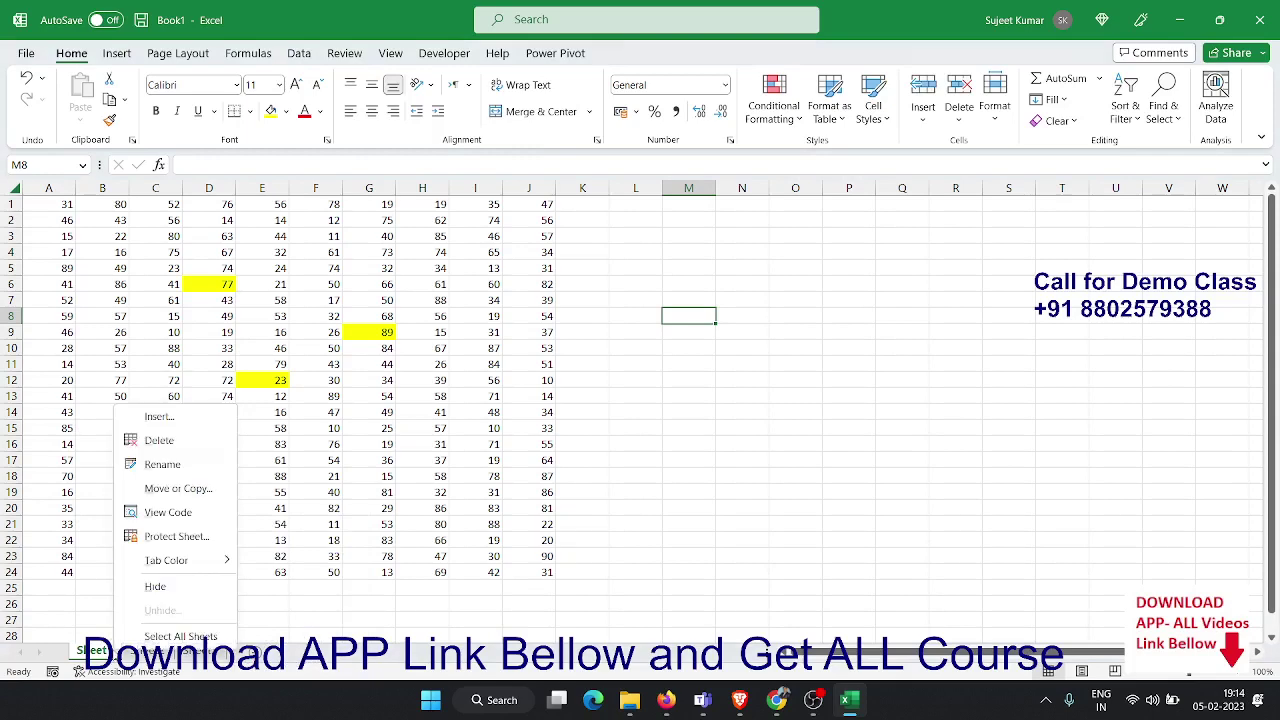
Protect the sheet with Select locked cells, Select unlocked cells and Format cells unchecked
{"action": "left_click", "coordinate": [171, 537]}
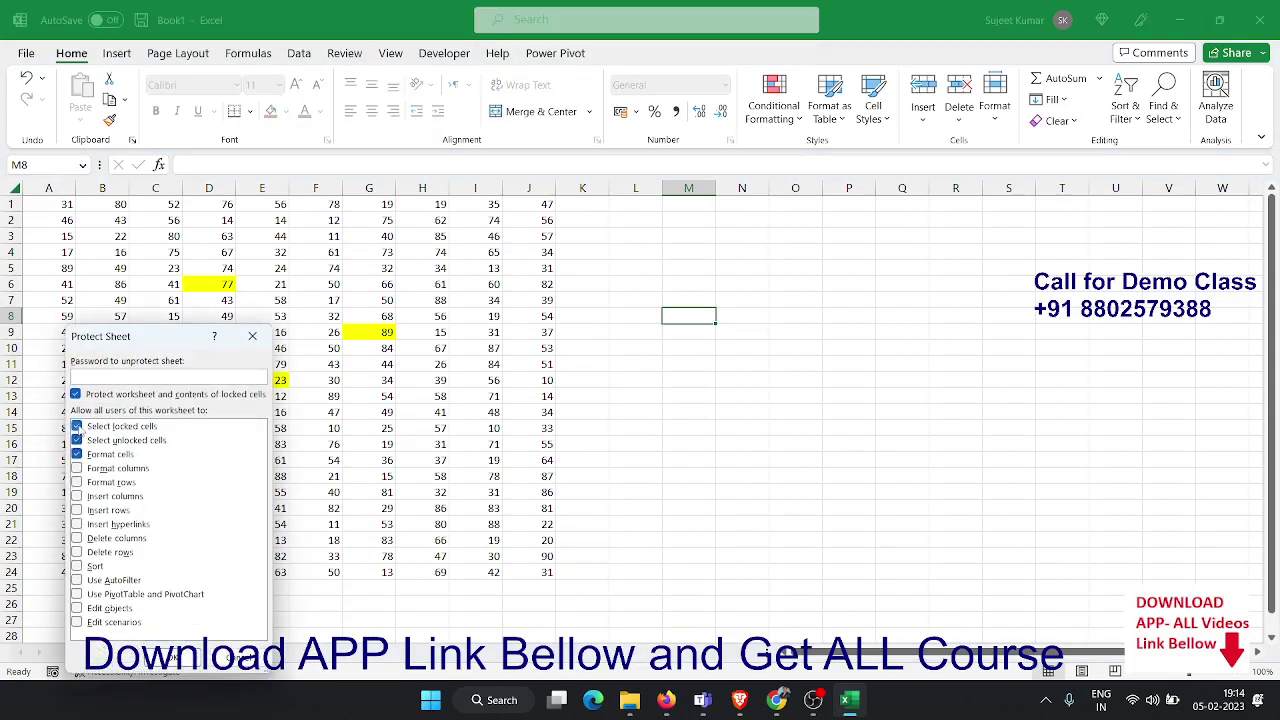
{"action": "left_click", "coordinate": [76, 426]}
{"action": "left_click", "coordinate": [76, 440]}
{"action": "left_click", "coordinate": [76, 454]}
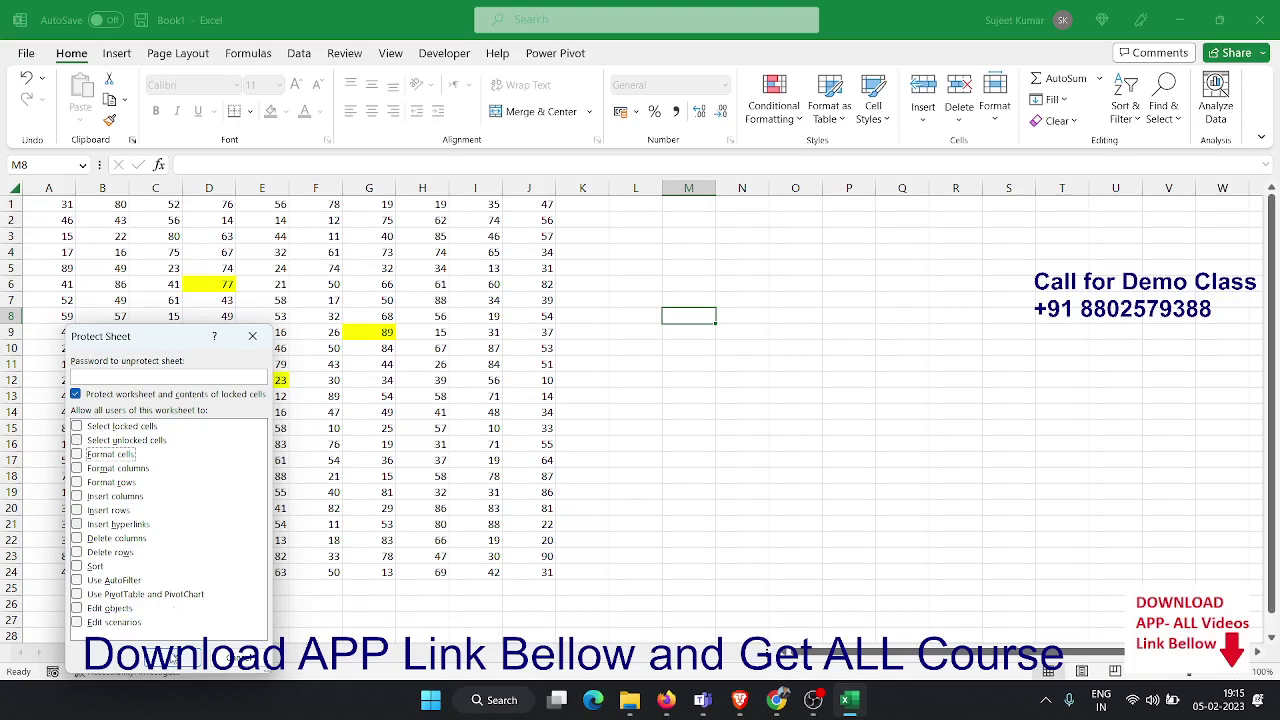
{"action": "left_click", "coordinate": [174, 657]}
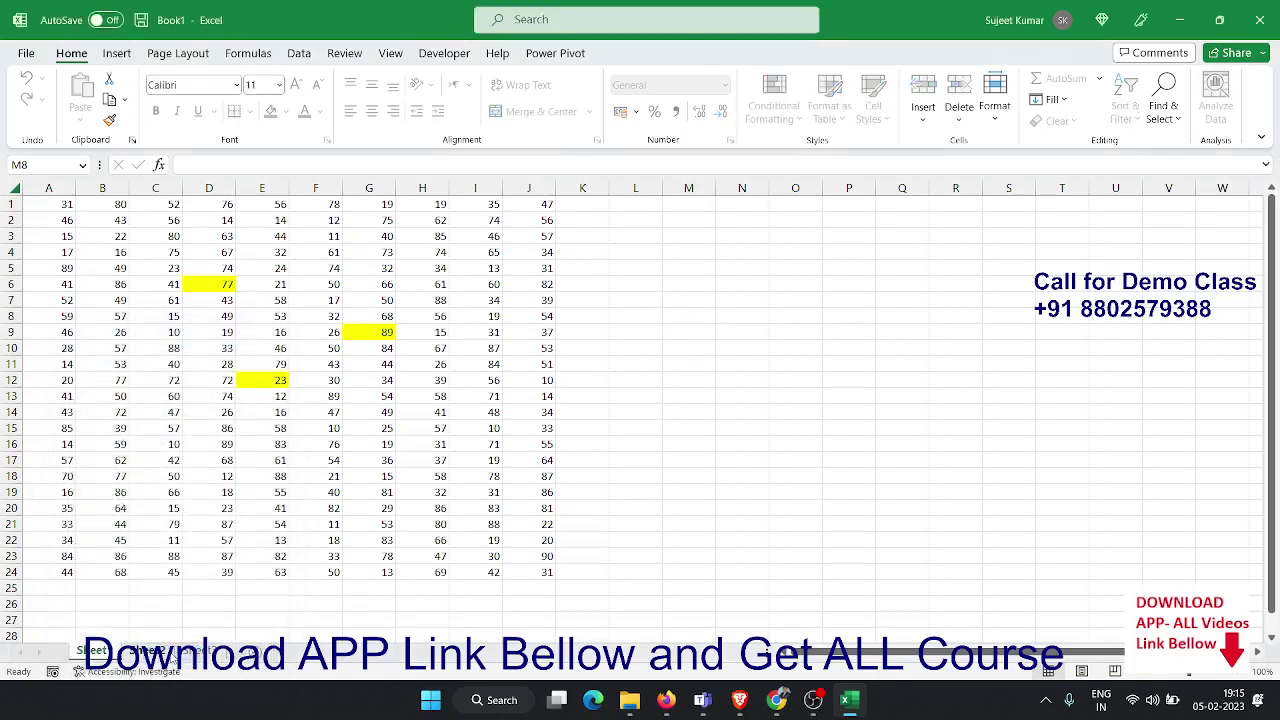
{"action": "double_click", "coordinate": [379, 461]}
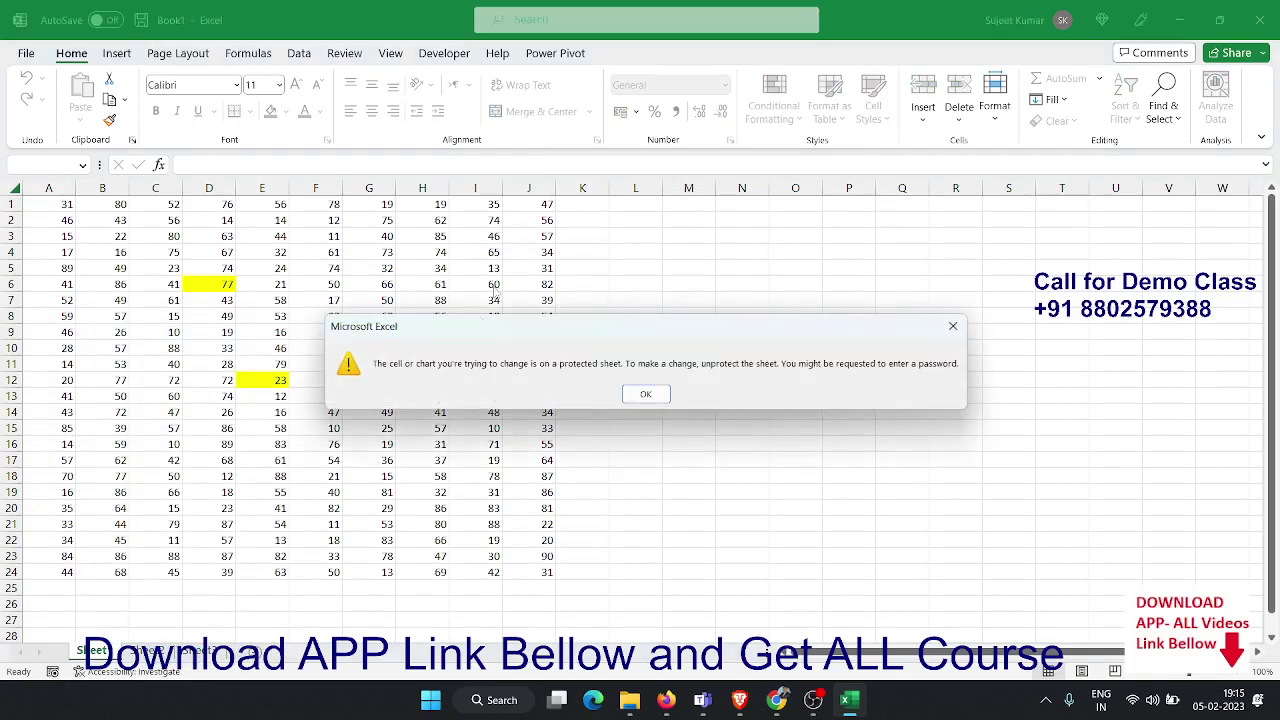
{"action": "left_click", "coordinate": [624, 390]}
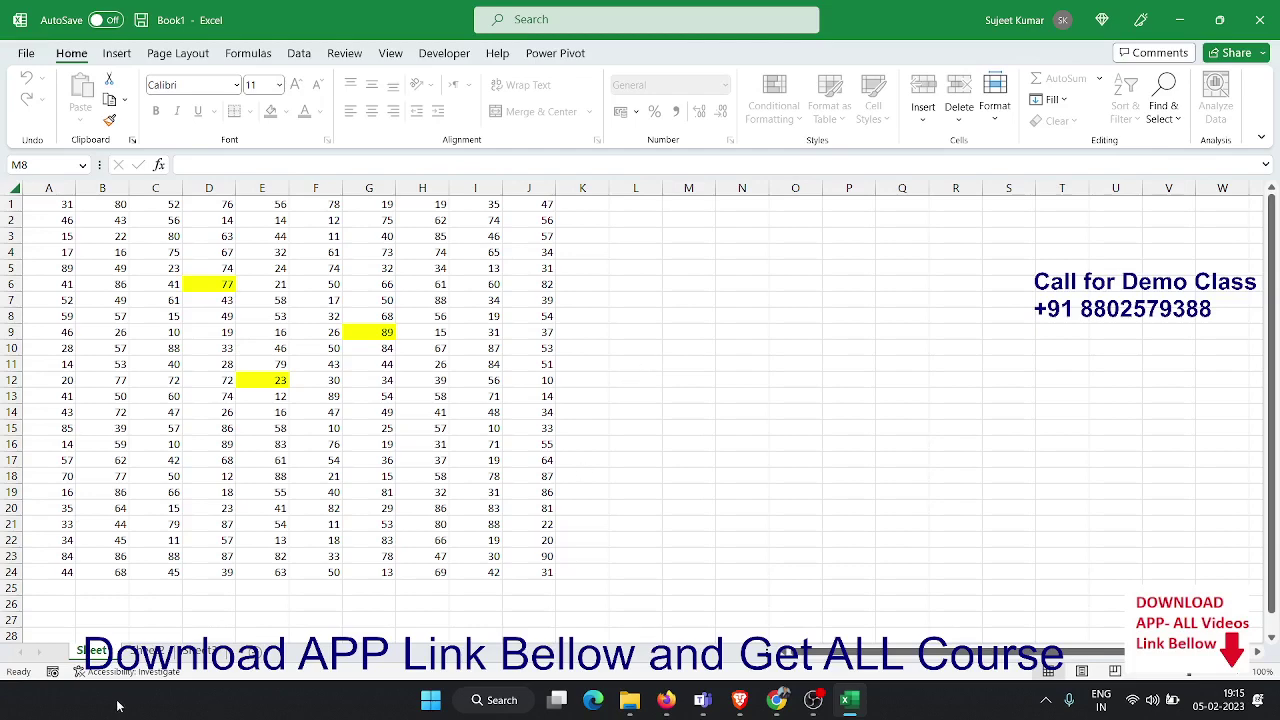
On the second sheet, fill the range D3:J13 with yellow
{"action": "left_click", "coordinate": [158, 651]}
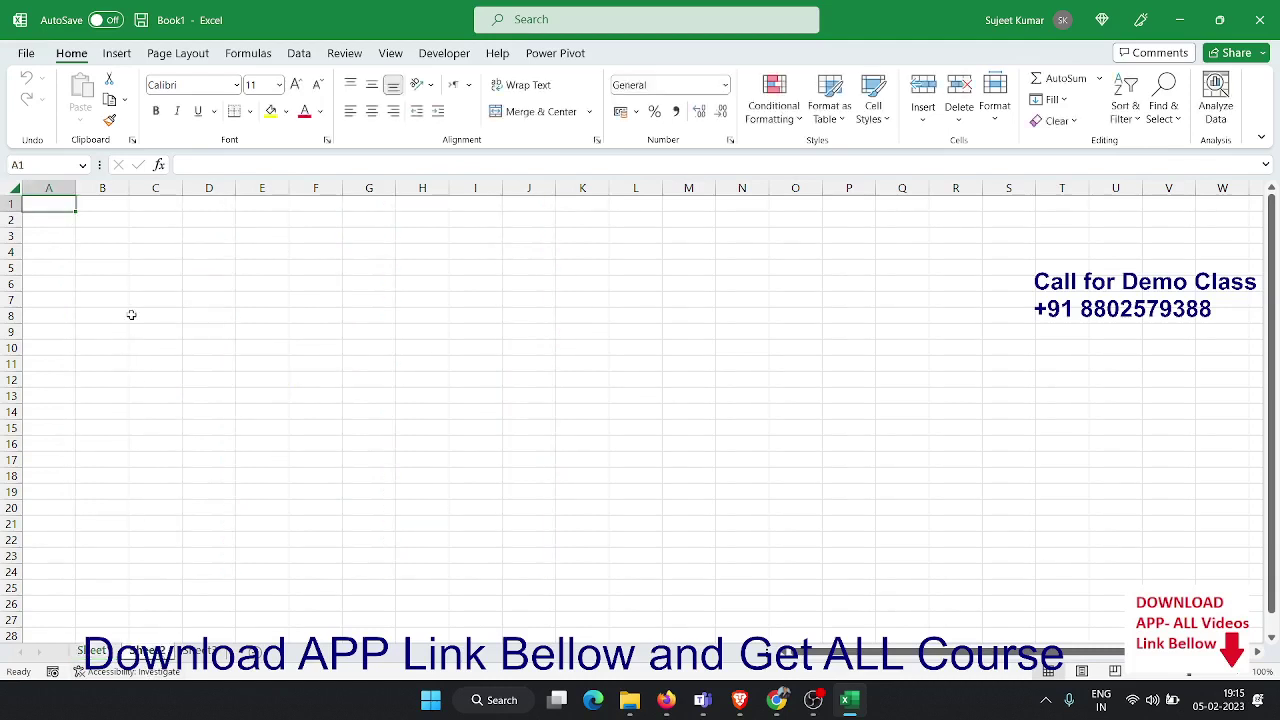
{"action": "left_click_drag", "start_coordinate": [229, 237], "coordinate": [515, 393]}
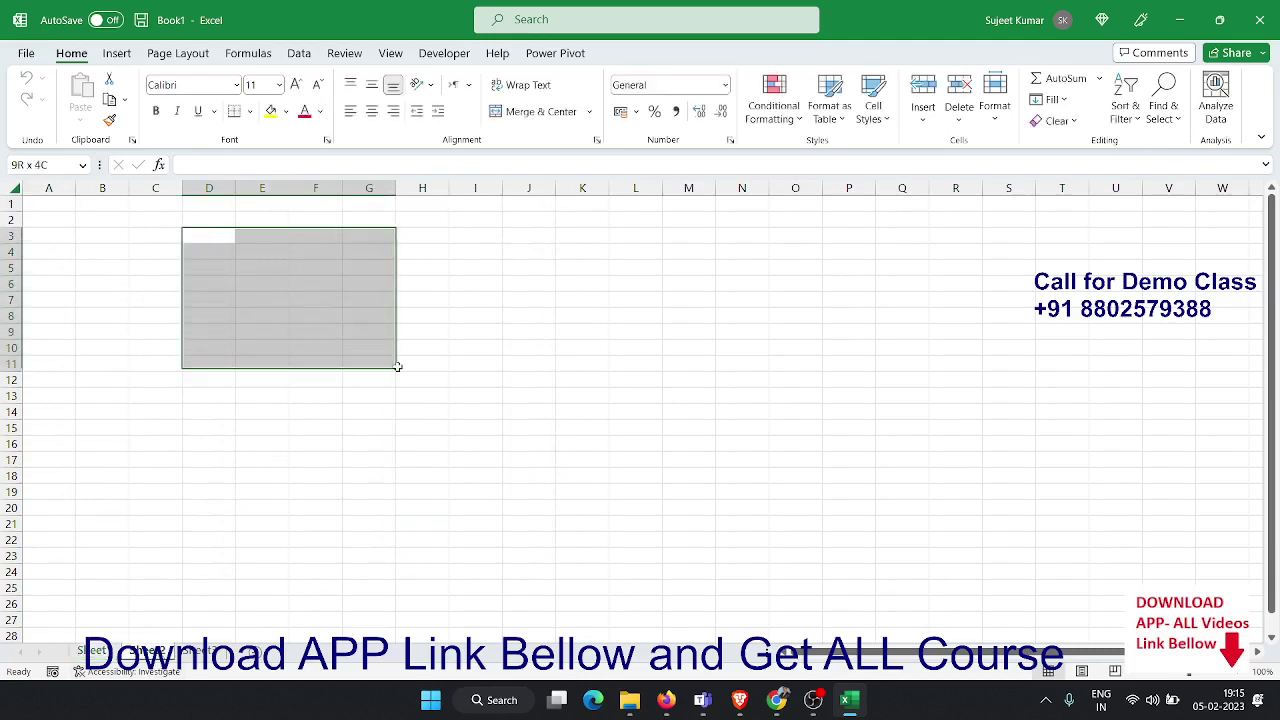
{"action": "left_click", "coordinate": [270, 111]}
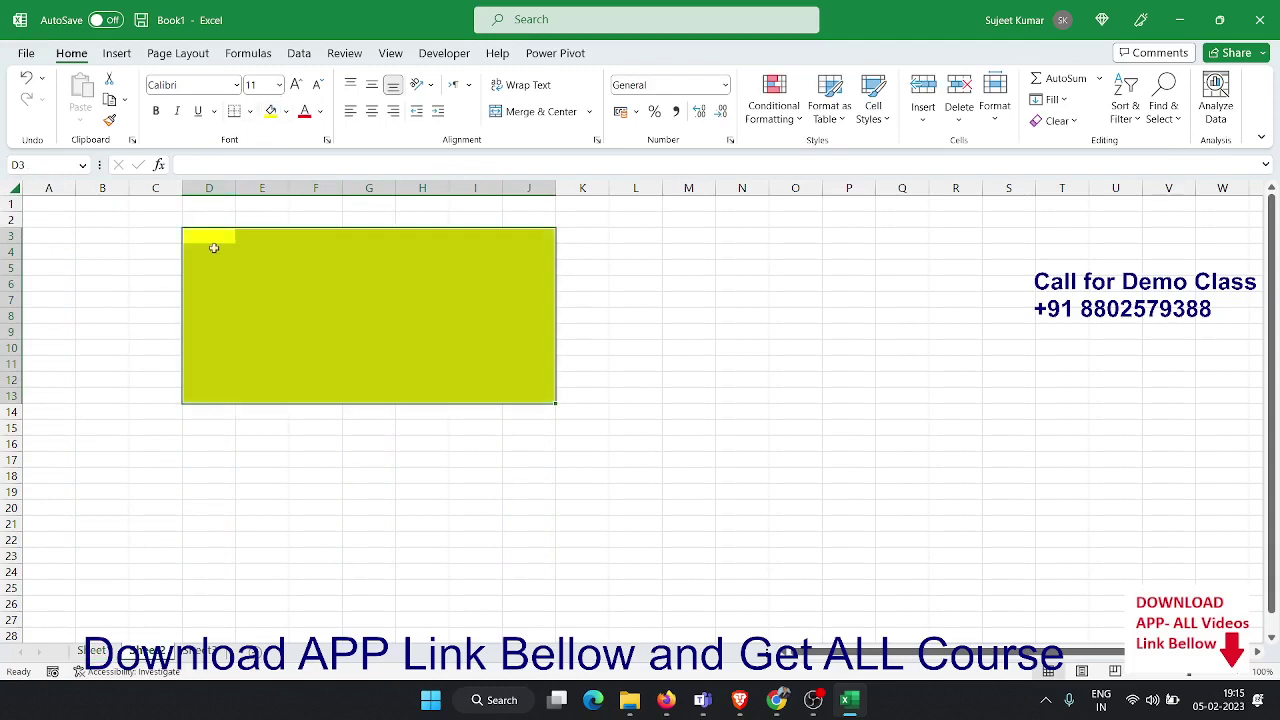
{"action": "left_click", "coordinate": [198, 463]}
{"action": "type", "text": "15"}
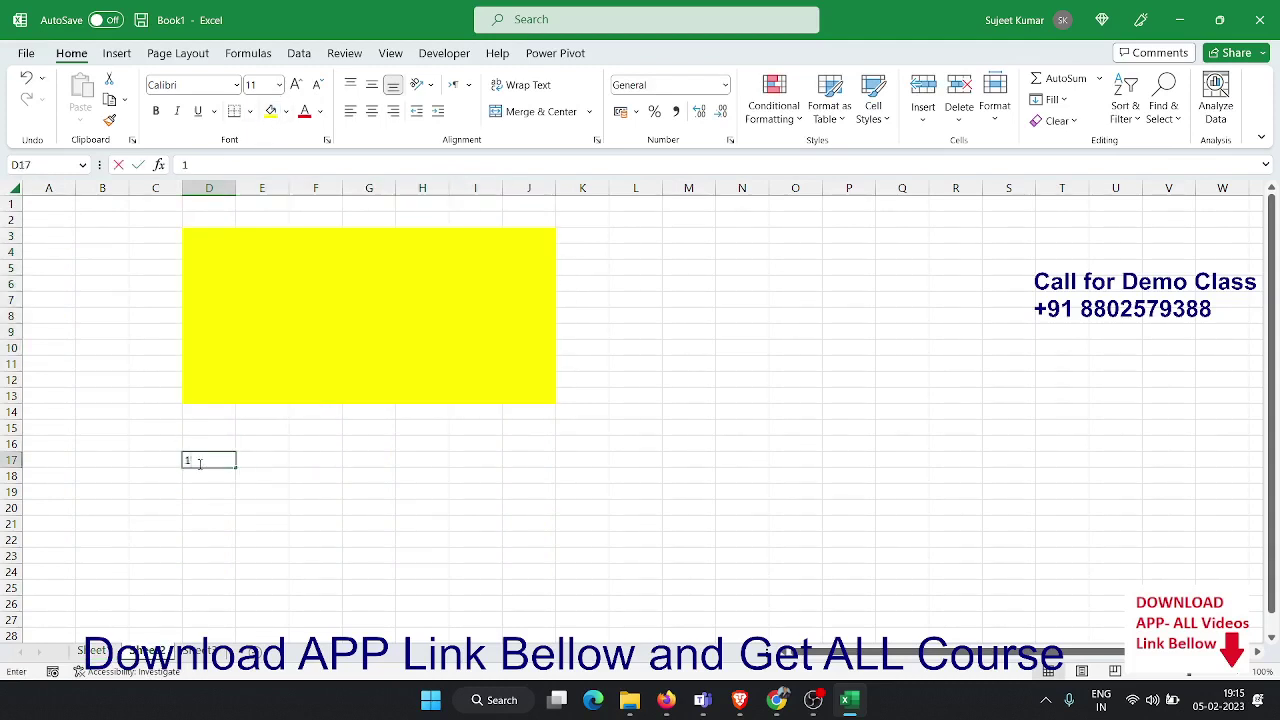
{"action": "key", "text": "Escape"}
{"action": "left_click", "coordinate": [261, 376]}
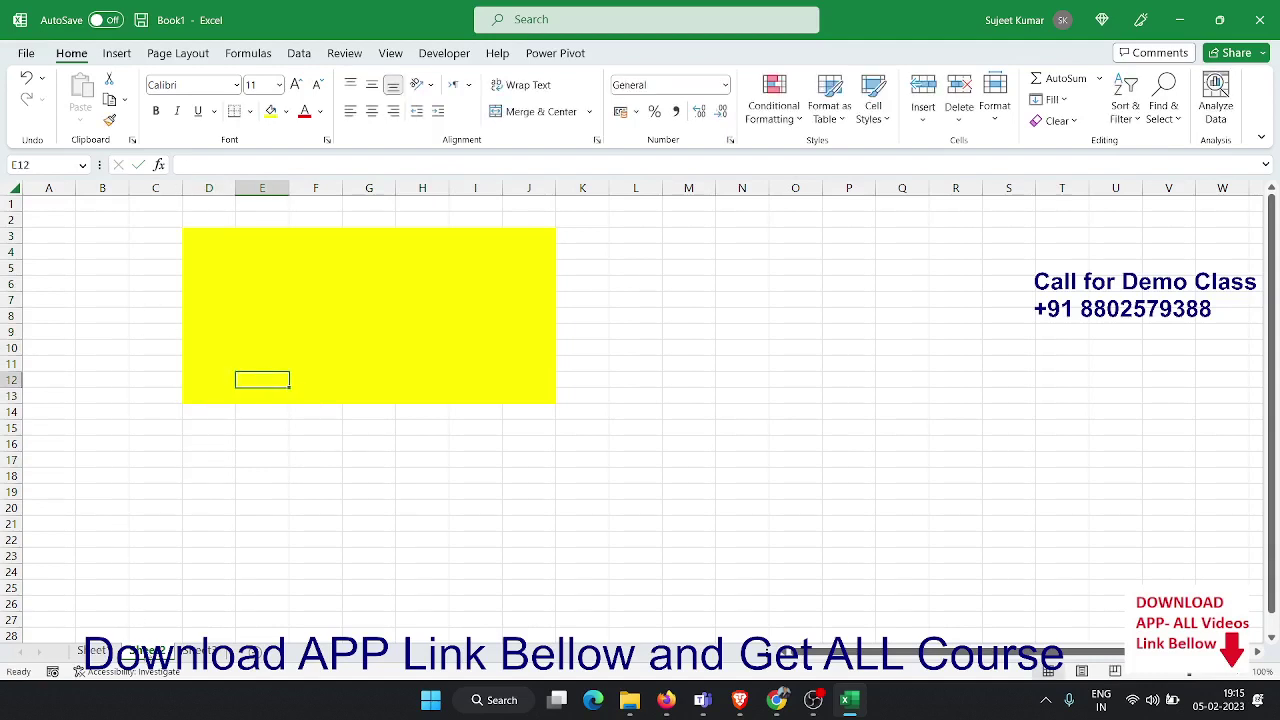
Open the Protect Sheet settings and cancel without protecting
{"action": "right_click", "coordinate": [148, 651]}
{"action": "left_click", "coordinate": [189, 540]}
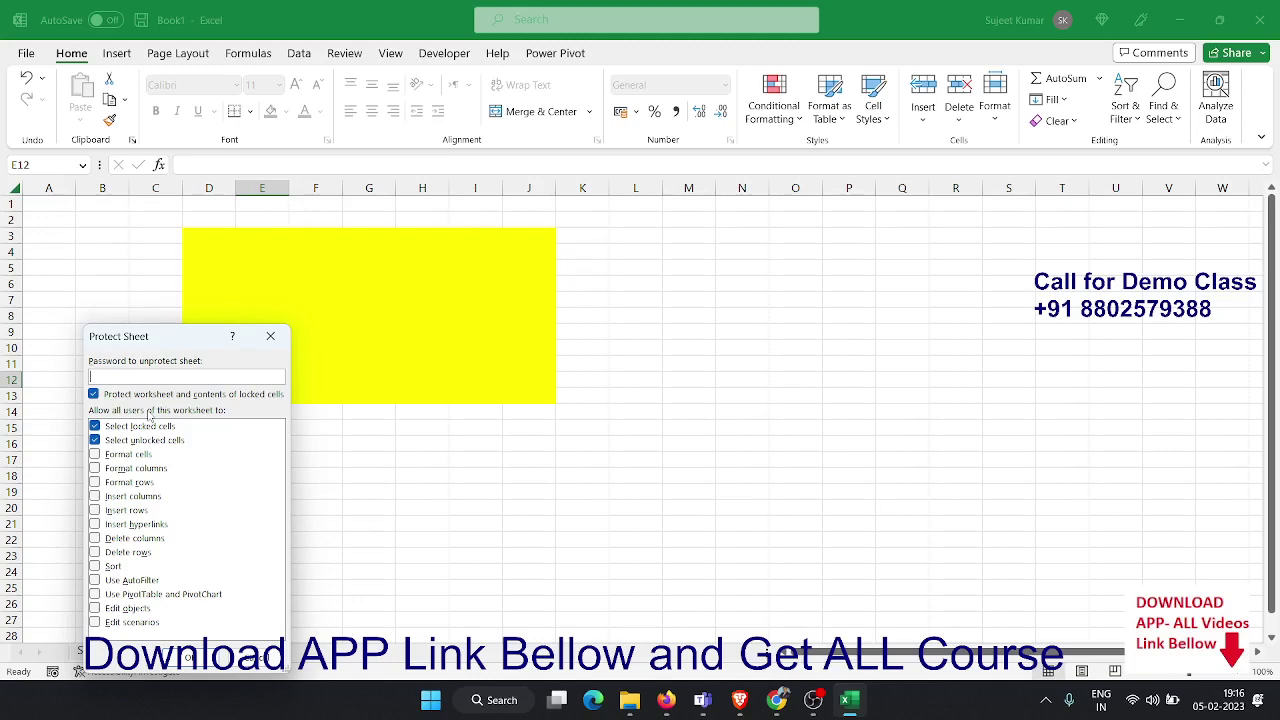
{"action": "key", "text": "Escape"}
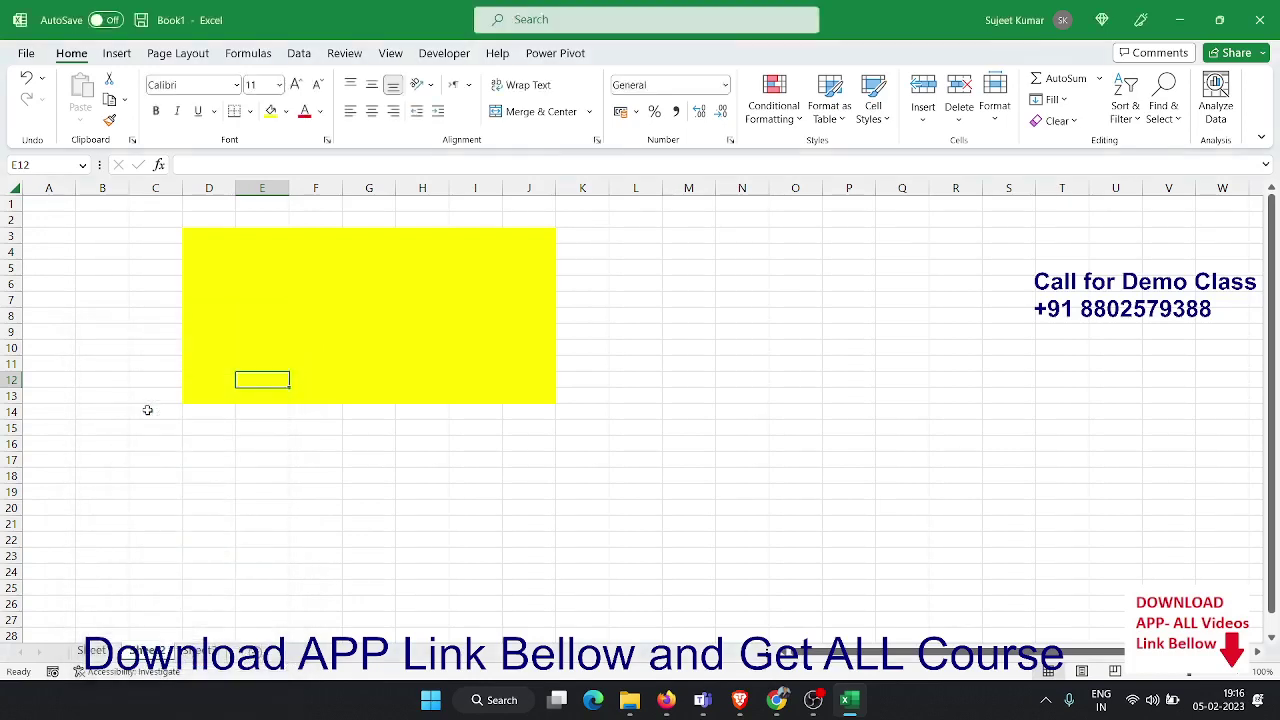
In J6's Format Cells Protection tab, toggle Locked off and on, leaving it checked
{"action": "right_click", "coordinate": [517, 282]}
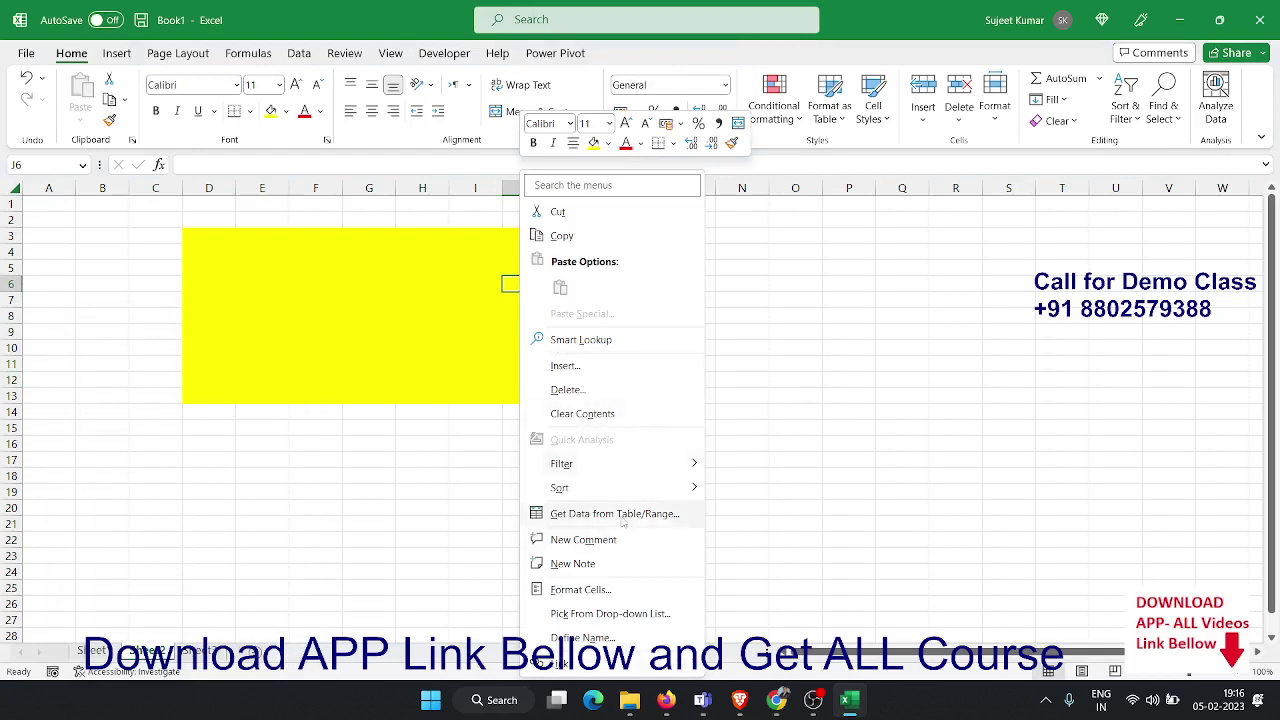
{"action": "left_click", "coordinate": [604, 589]}
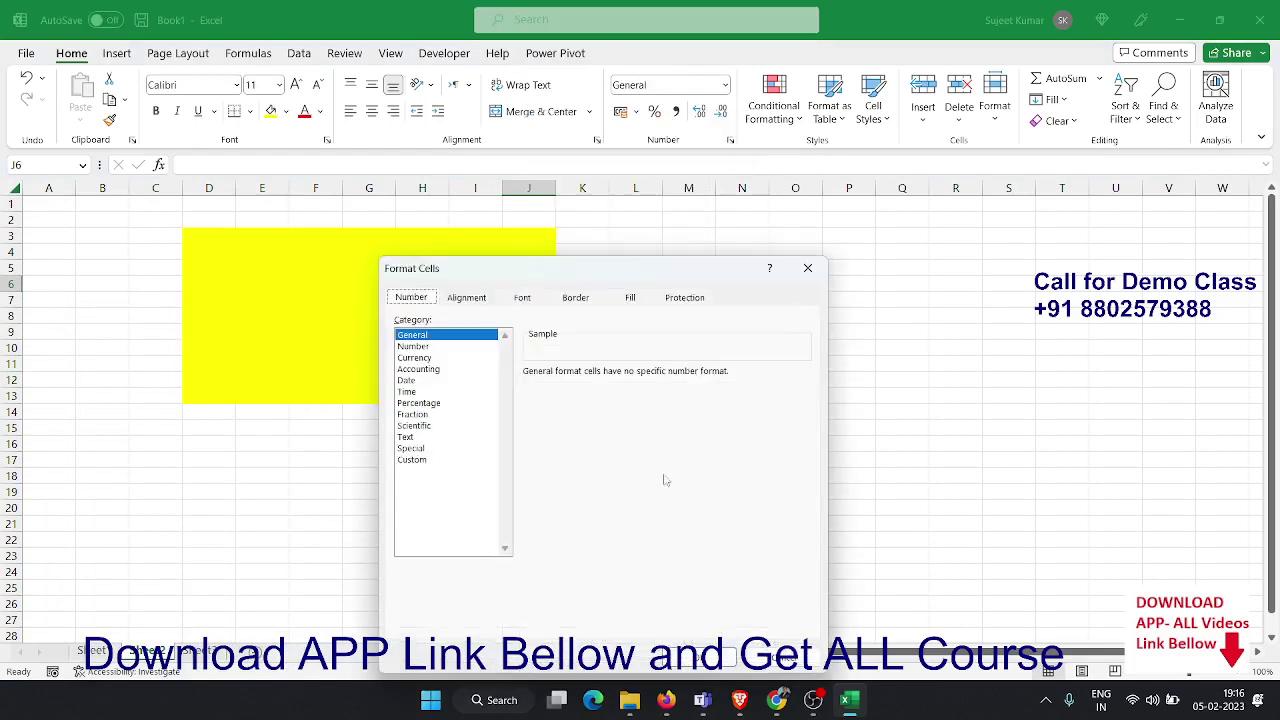
{"action": "left_click", "coordinate": [686, 300]}
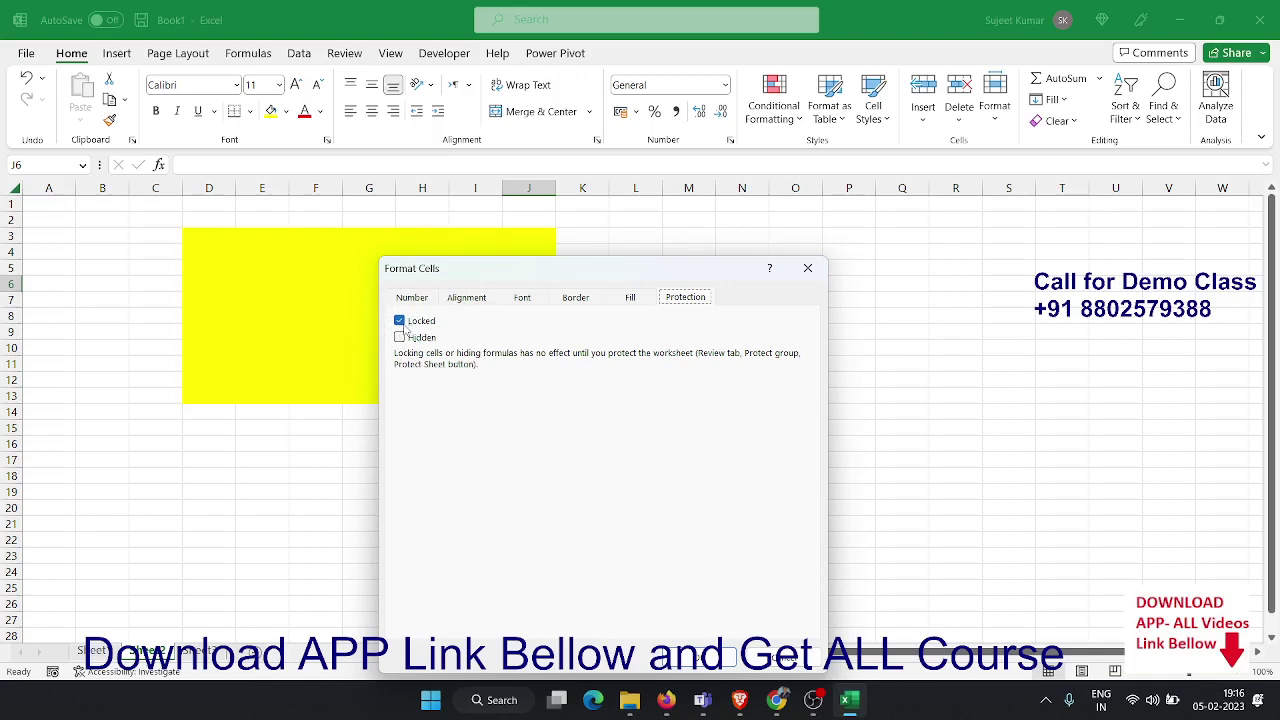
{"action": "left_click", "coordinate": [403, 327]}
{"action": "left_click", "coordinate": [403, 327]}
{"action": "left_click", "coordinate": [407, 331]}
{"action": "left_click", "coordinate": [407, 331]}
{"action": "key", "text": "Return"}
Clear the Locked setting on the yellow range D3:J13
{"action": "left_click", "coordinate": [214, 236]}
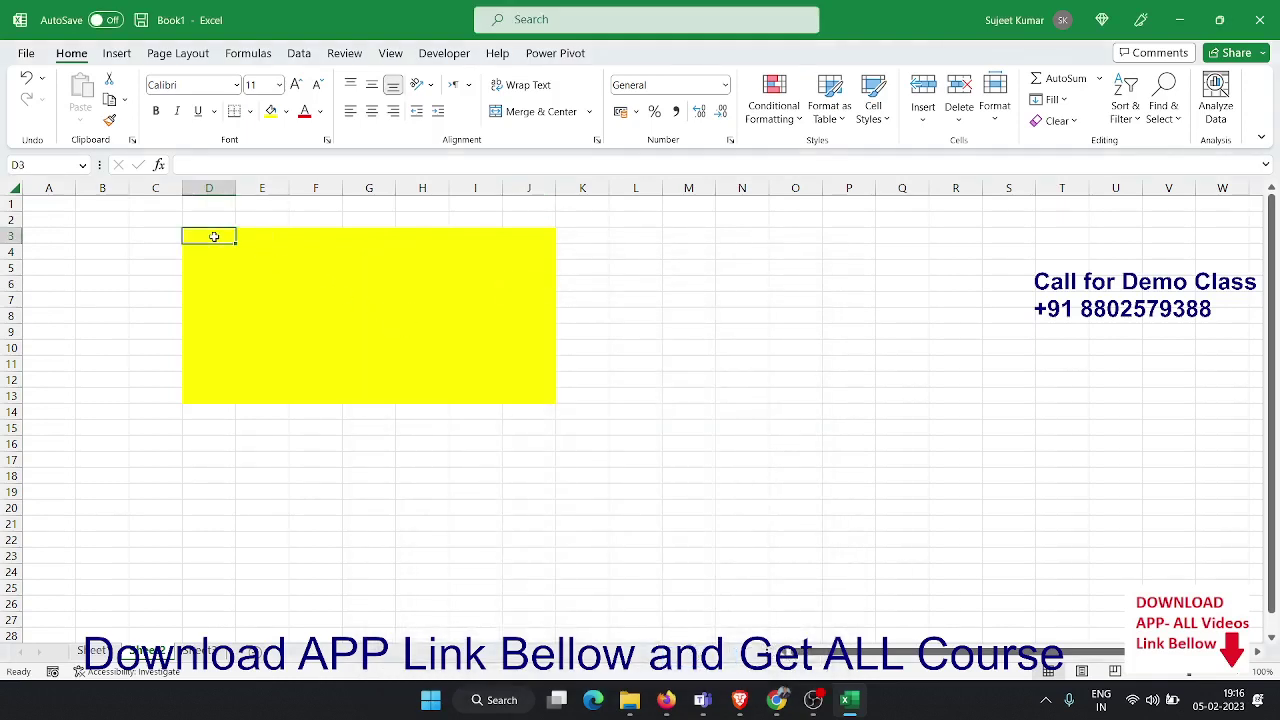
{"action": "left_click_drag", "start_coordinate": [214, 236], "coordinate": [529, 385]}
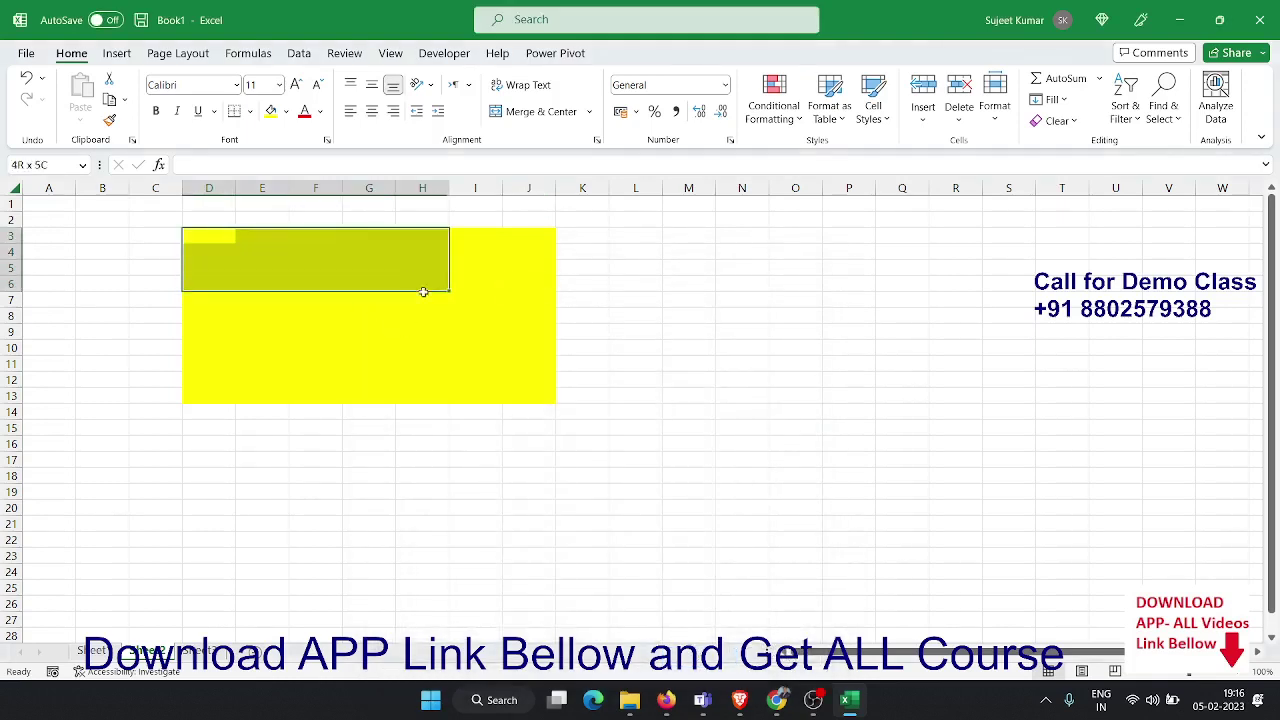
{"action": "right_click", "coordinate": [529, 385]}
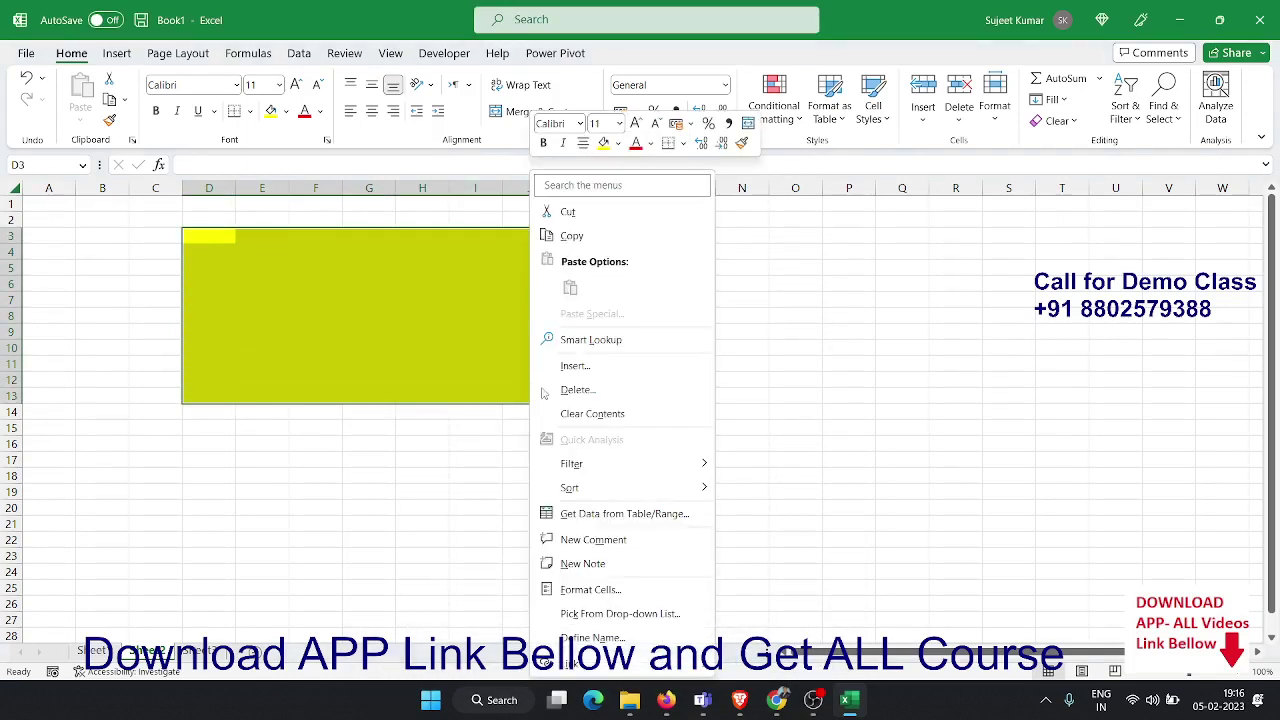
{"action": "left_click", "coordinate": [576, 598]}
{"action": "left_click", "coordinate": [398, 328]}
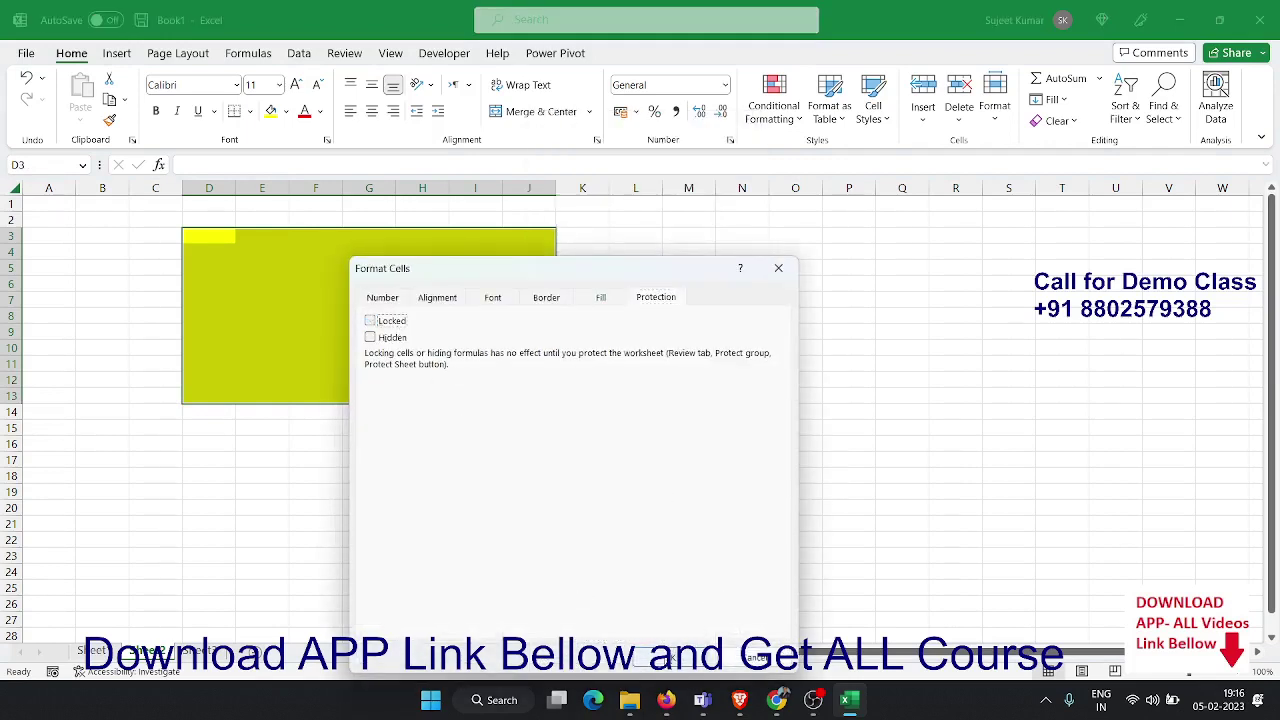
{"action": "left_click", "coordinate": [662, 656]}
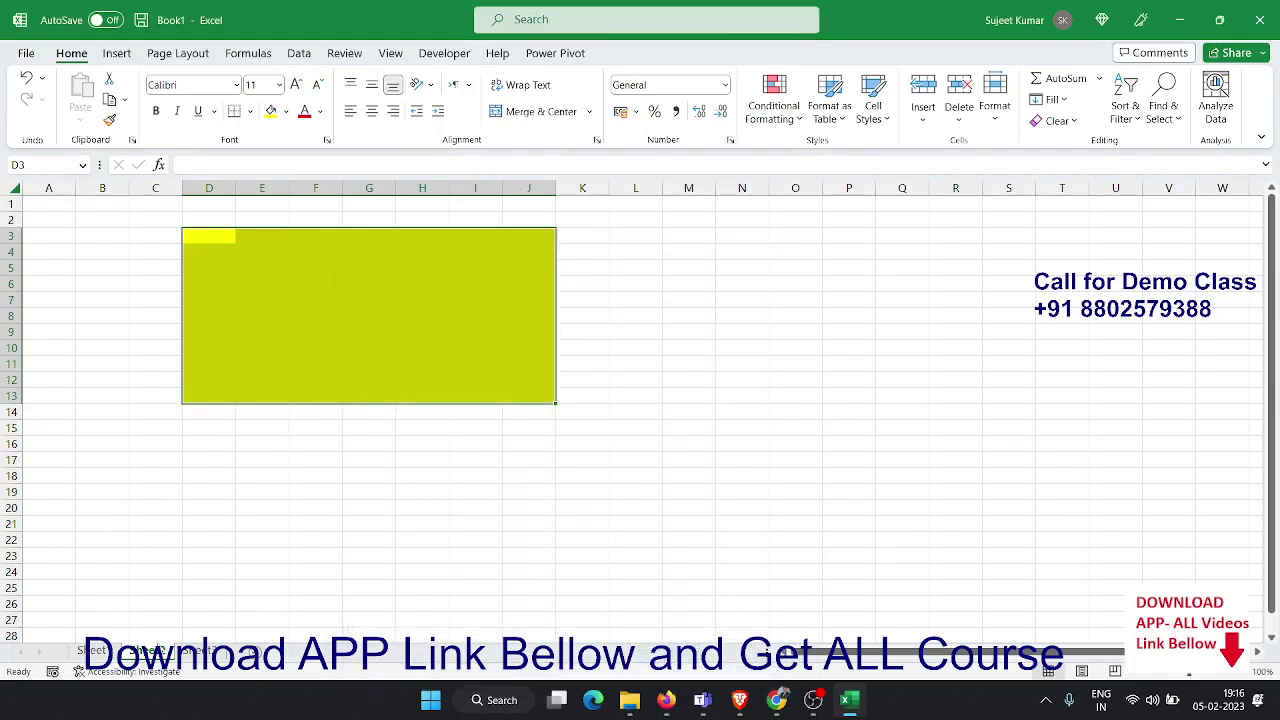
Protect the worksheet with a password, confirming it when prompted
{"action": "right_click", "coordinate": [158, 648]}
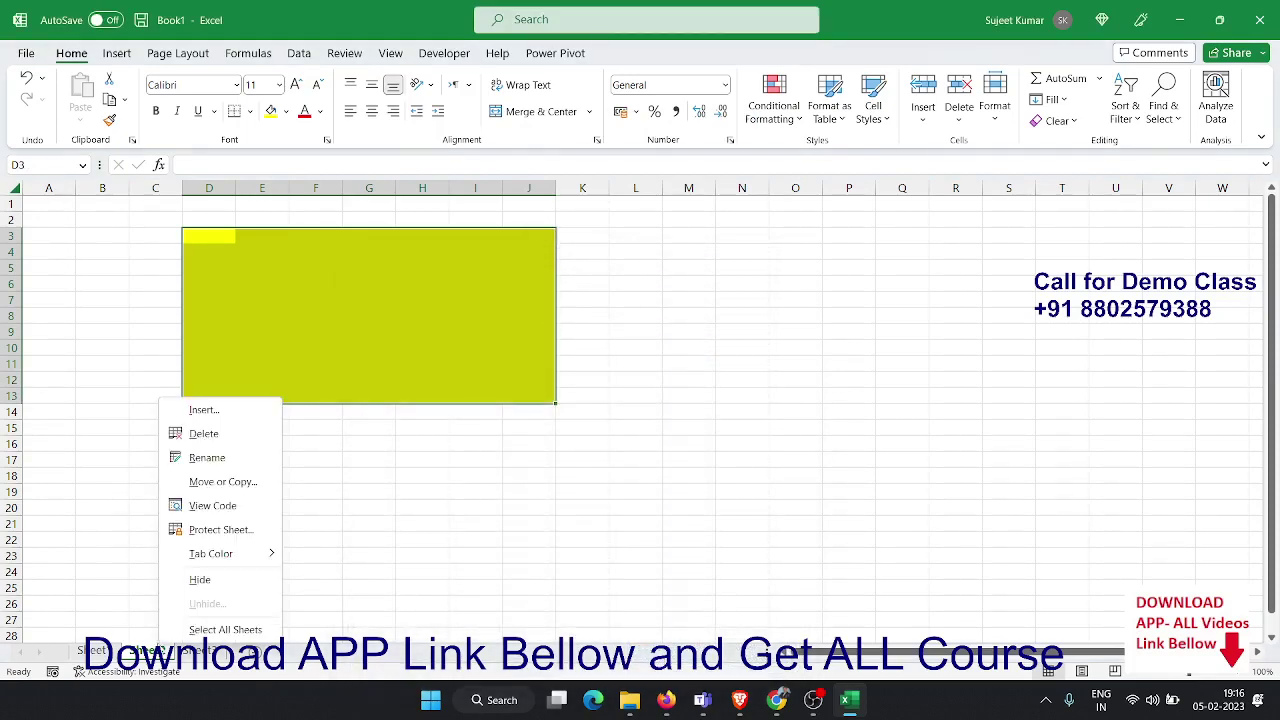
{"action": "left_click", "coordinate": [212, 532]}
{"action": "type", "text": "1"}
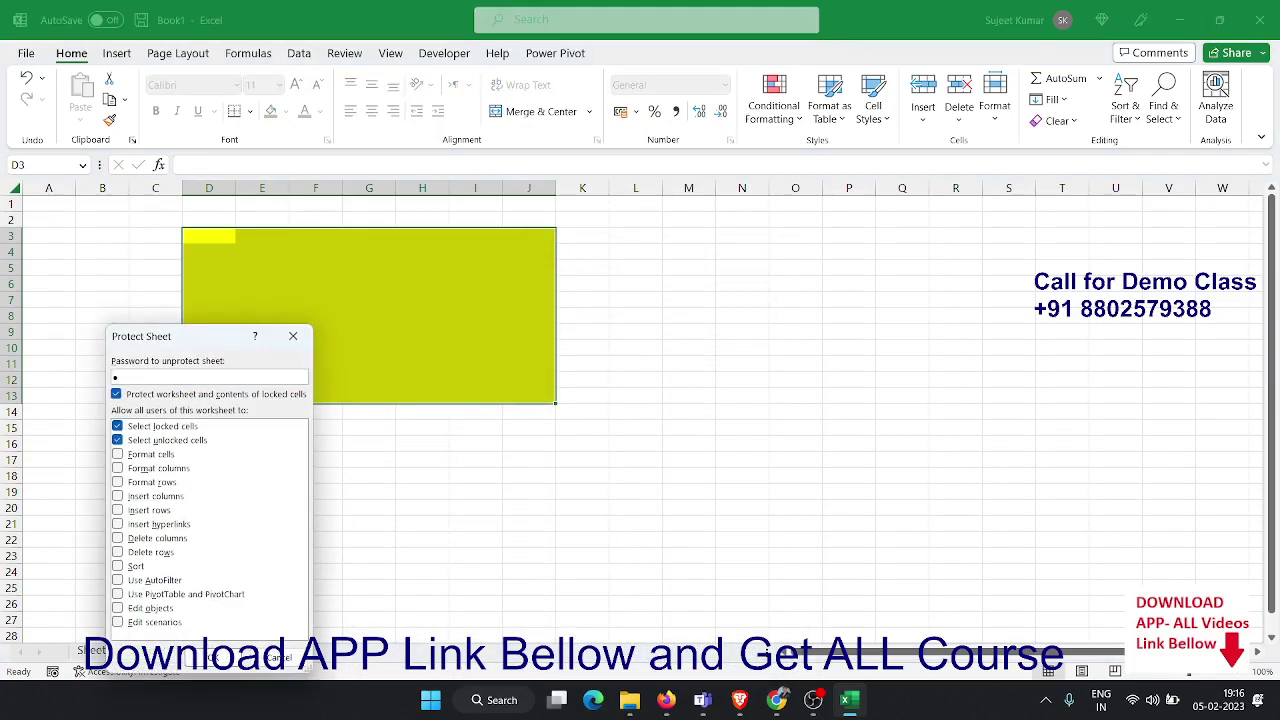
{"action": "left_click", "coordinate": [220, 657]}
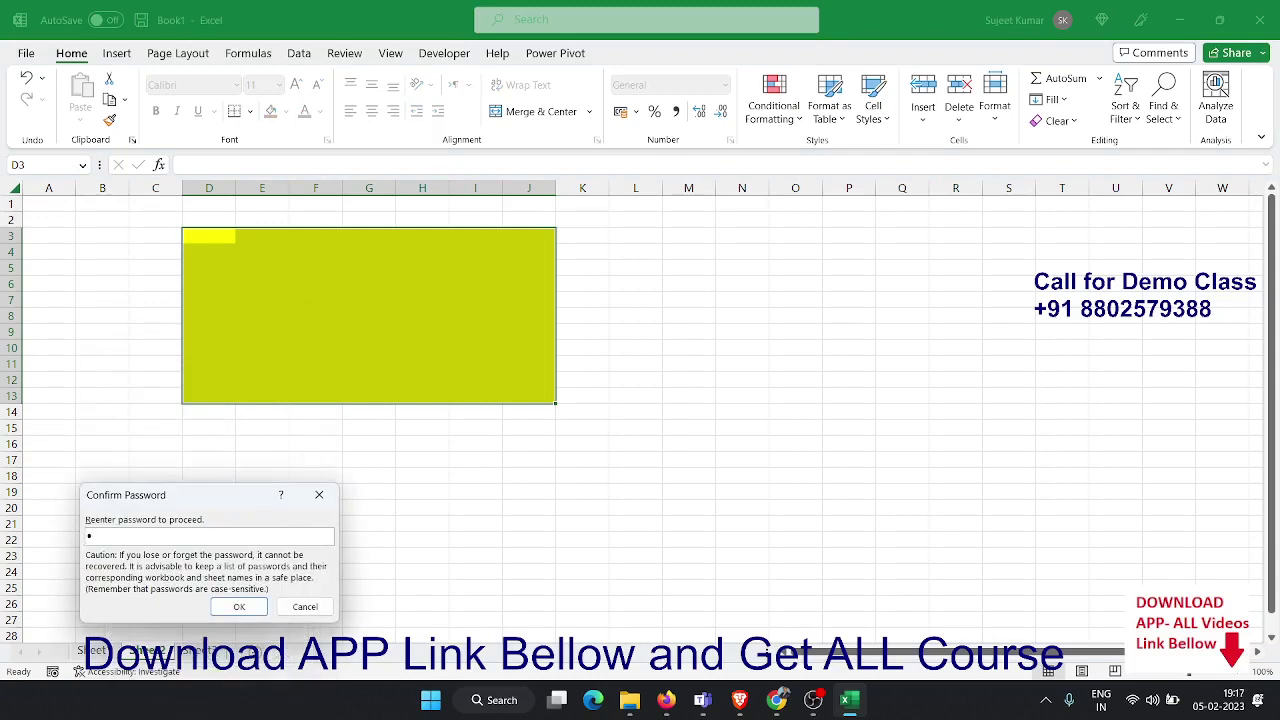
{"action": "key", "text": "Return"}
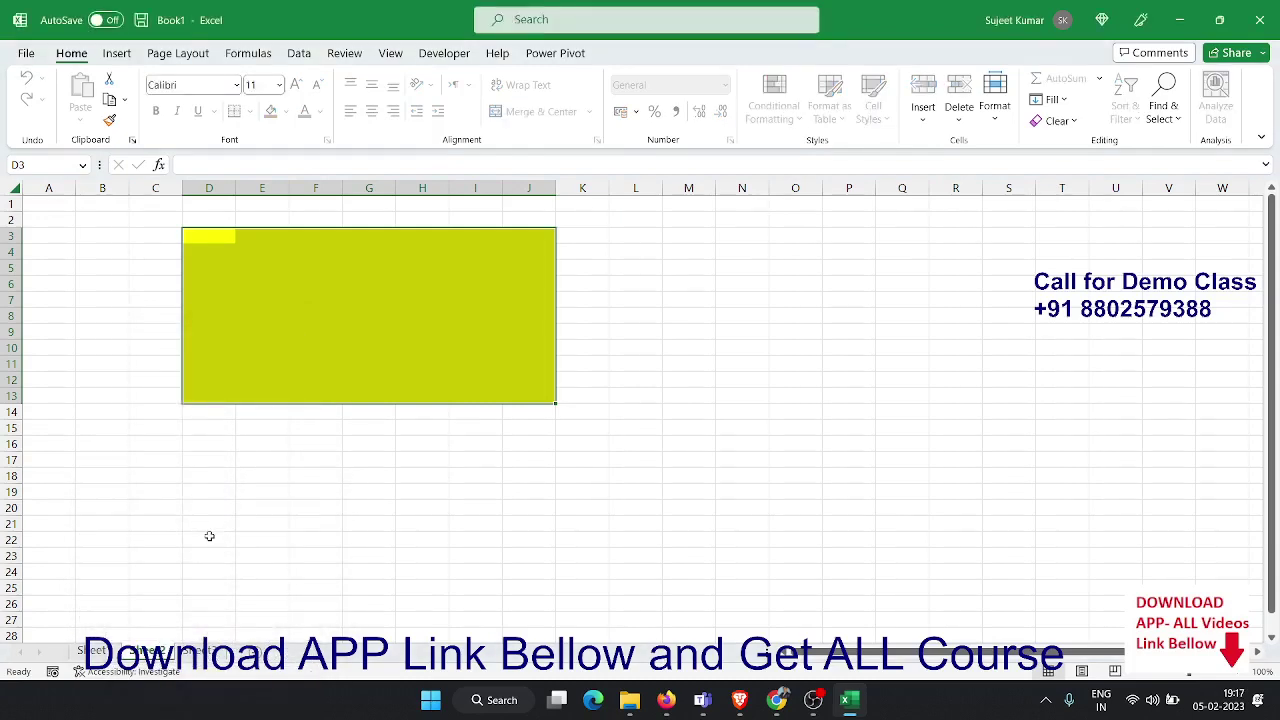
Try editing locked cell E18 and dismiss the protected-sheet warning
{"action": "left_click", "coordinate": [271, 473]}
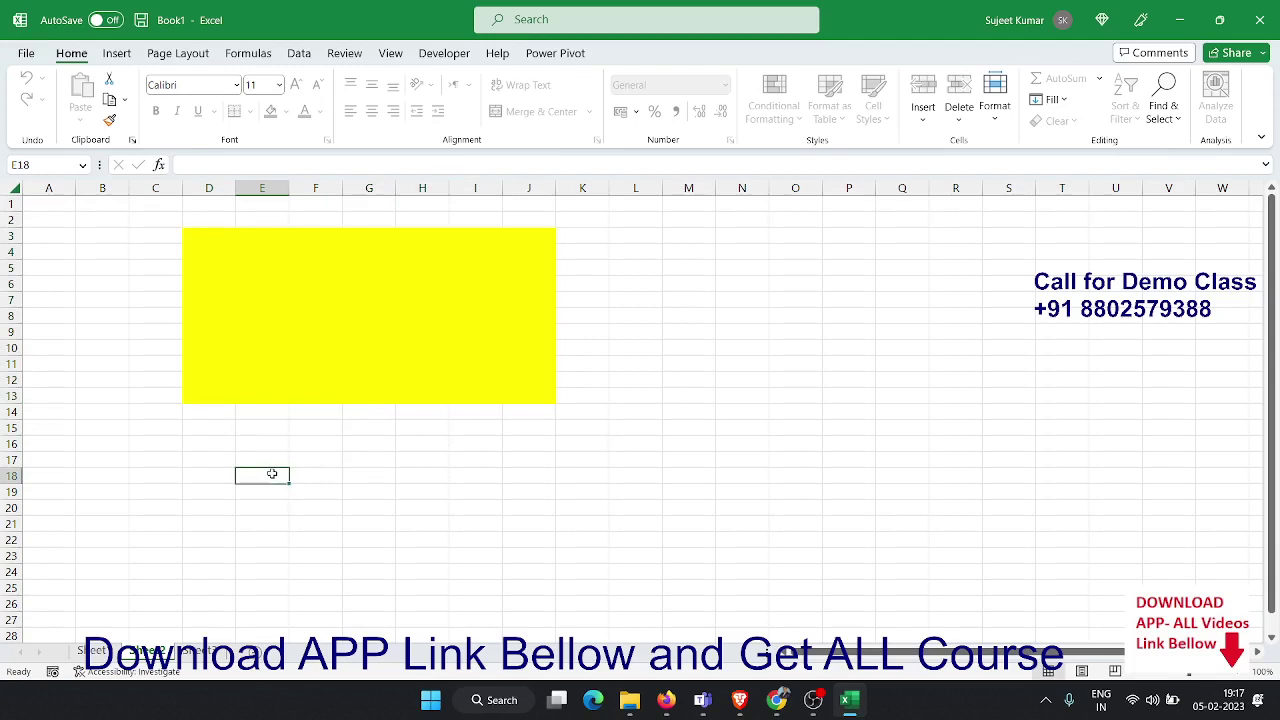
{"action": "double_click", "coordinate": [271, 473]}
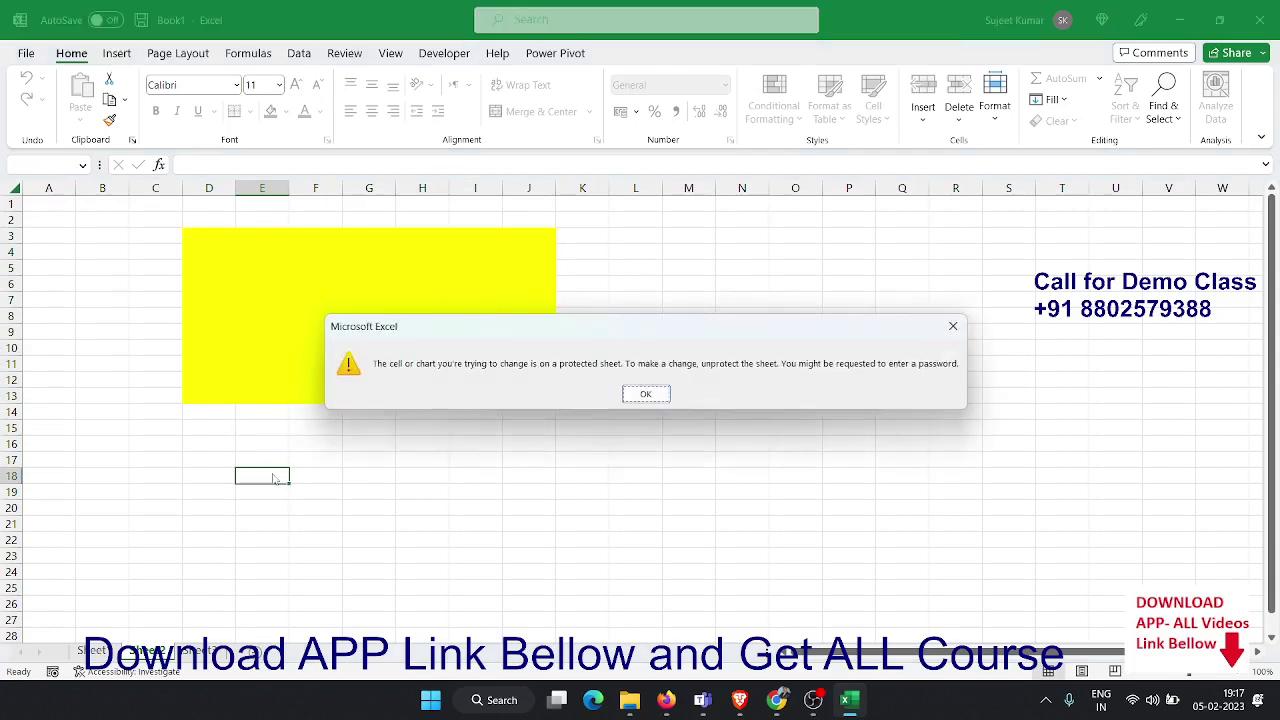
{"action": "key", "text": "Return"}
Enter test text in unlocked cells G10, H7, F7 and E5
{"action": "left_click", "coordinate": [345, 347]}
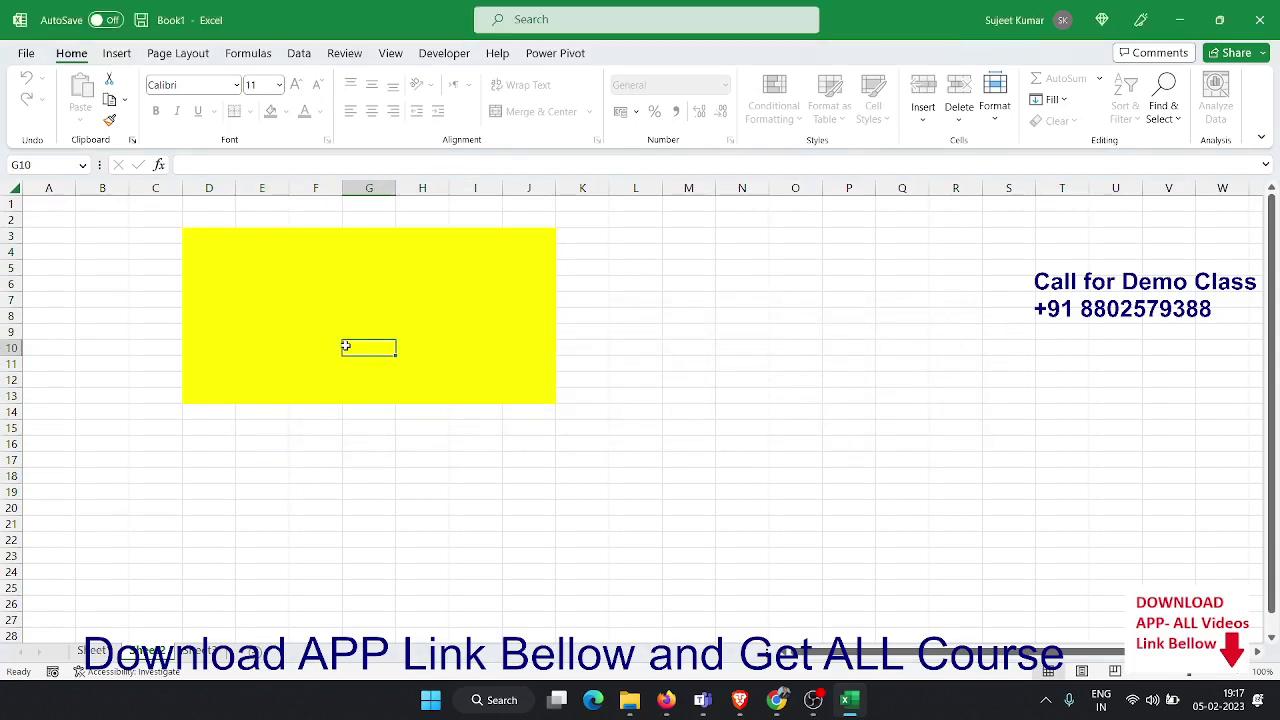
{"action": "type", "text": "zxcds"}
{"action": "left_click", "coordinate": [405, 300]}
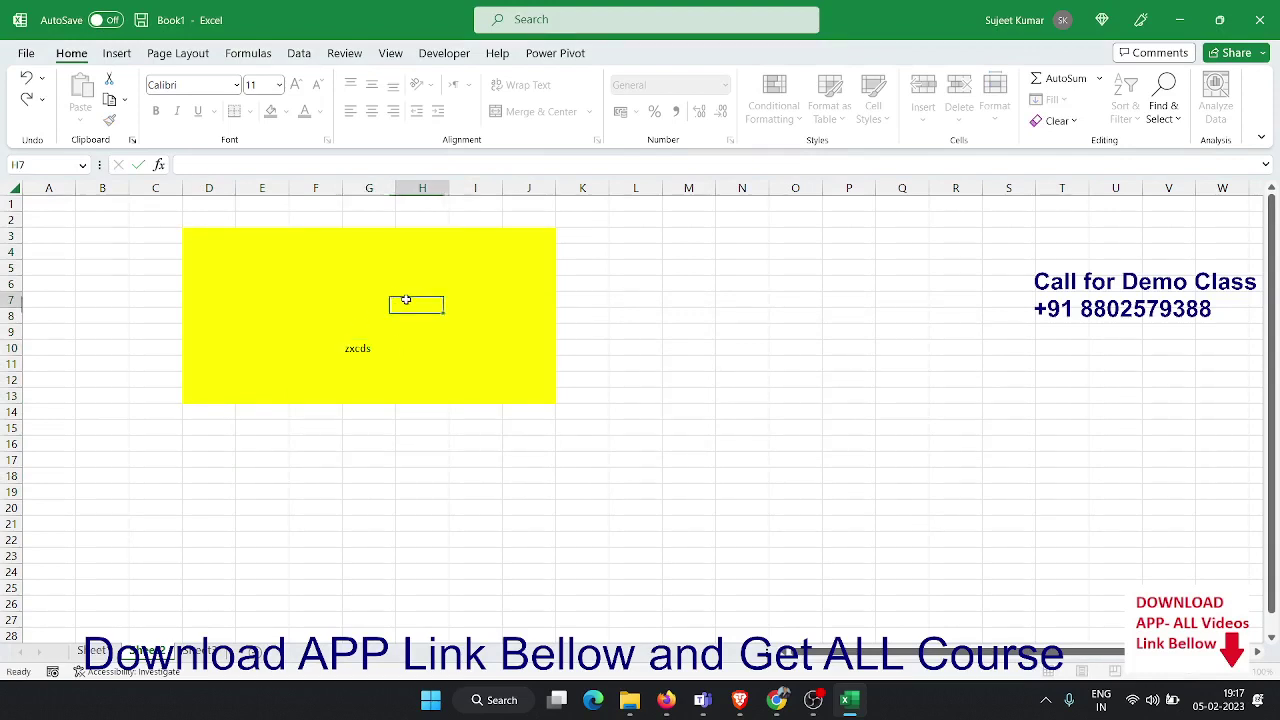
{"action": "type", "text": "dsf"}
{"action": "left_click", "coordinate": [326, 297]}
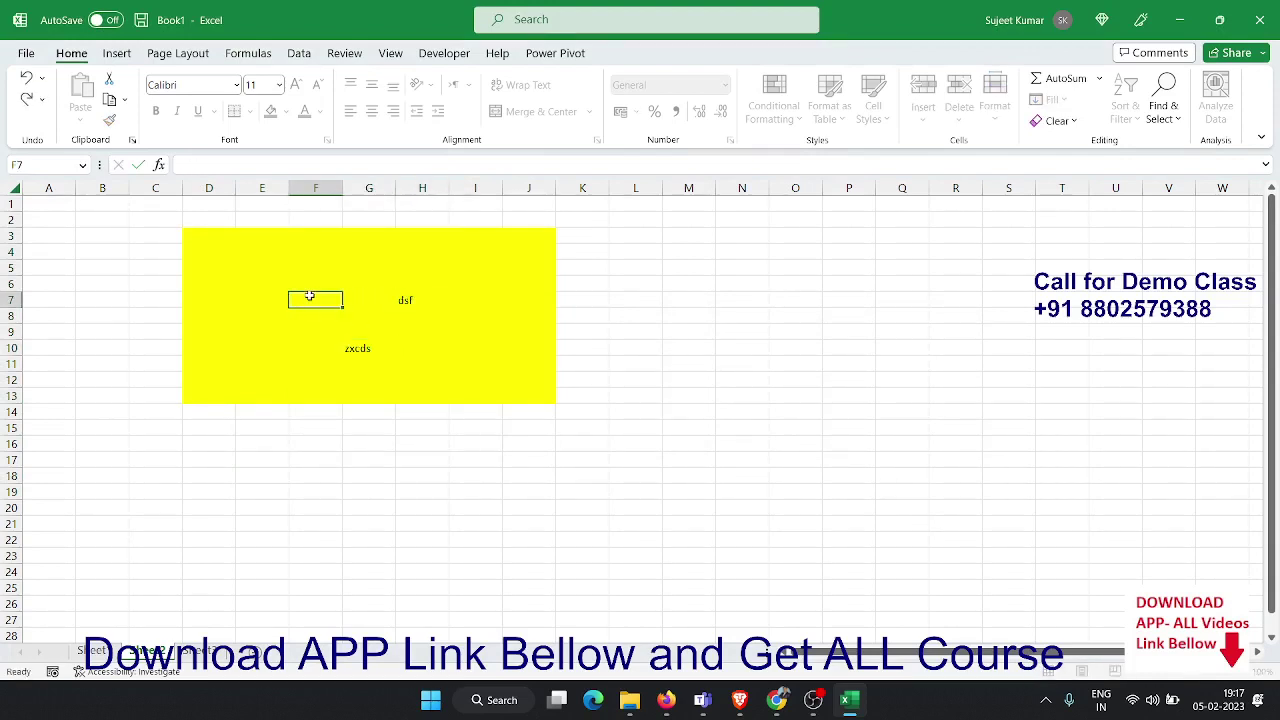
{"action": "type", "text": "ddsf"}
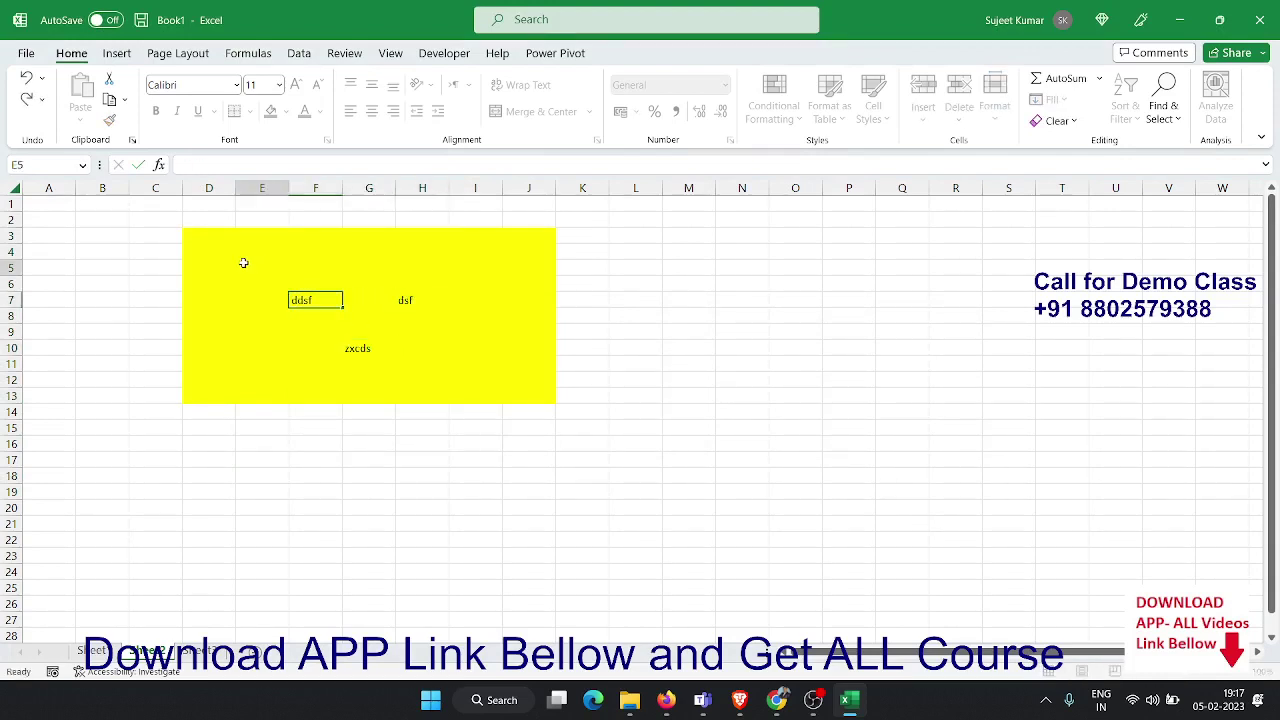
{"action": "left_click", "coordinate": [246, 264]}
{"action": "type", "text": "sdfdsdf"}
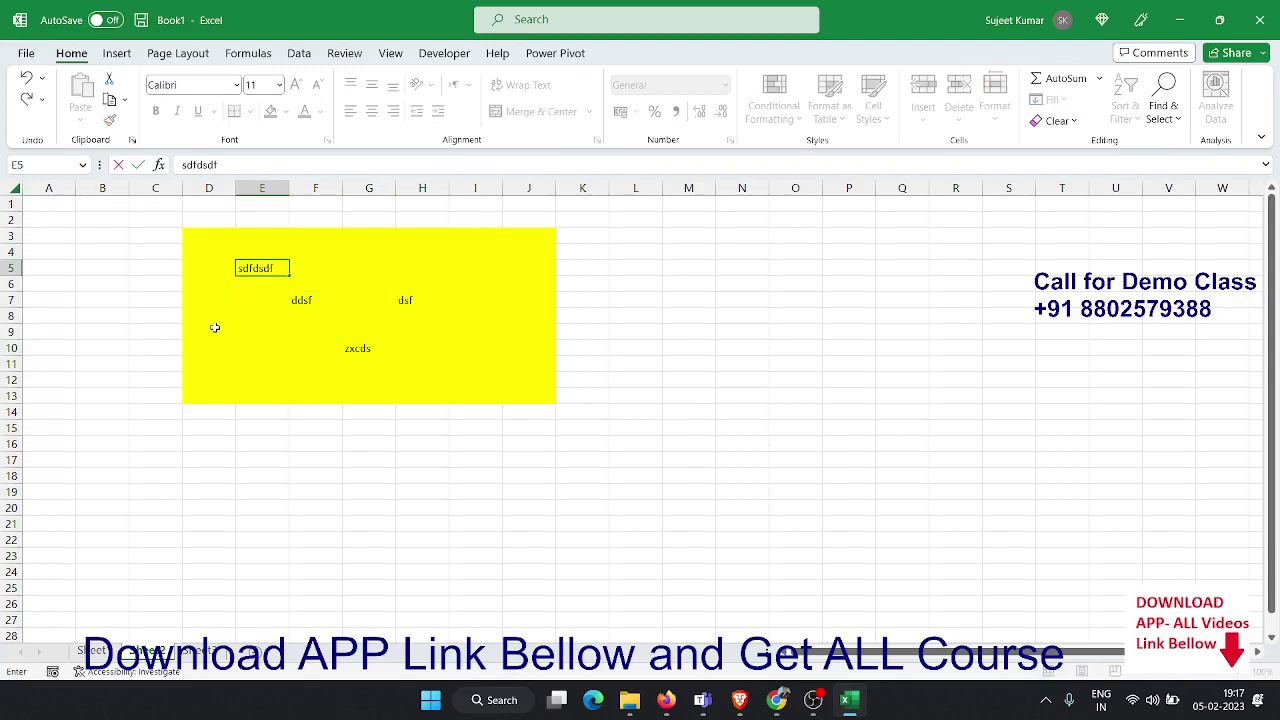
{"action": "left_click", "coordinate": [214, 327]}
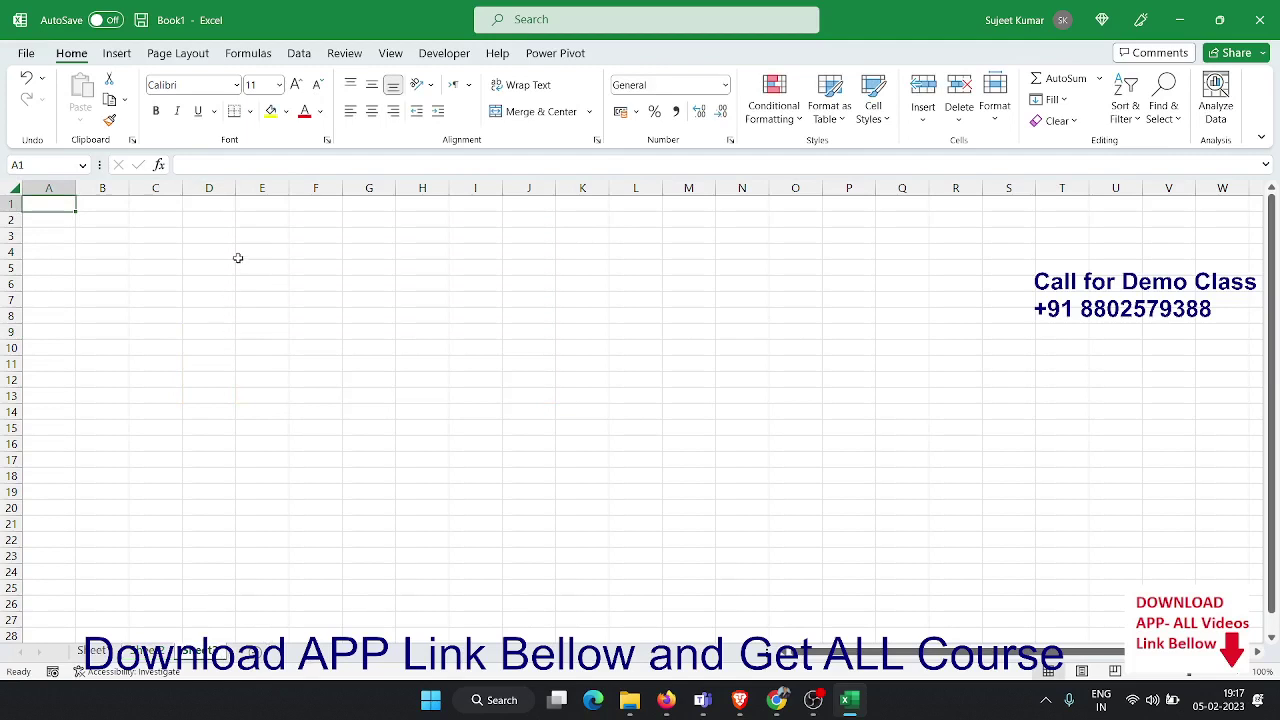
Give the block E4:K12 a Light Green fill colour
{"action": "mouse_move", "coordinate": [240, 252]}
{"action": "left_mouse_down"}
{"action": "mouse_move", "coordinate": [558, 380]}
{"action": "mouse_move", "coordinate": [606, 383]}
{"action": "left_mouse_up"}
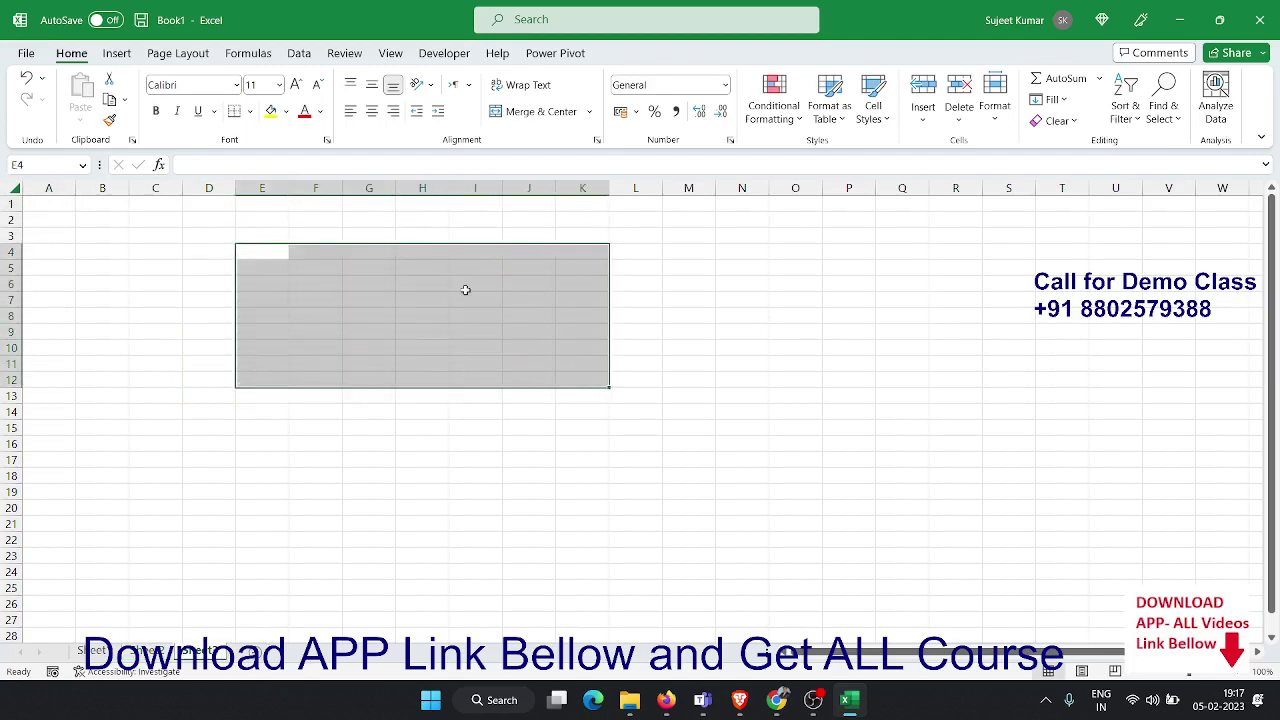
{"action": "left_click", "coordinate": [287, 111]}
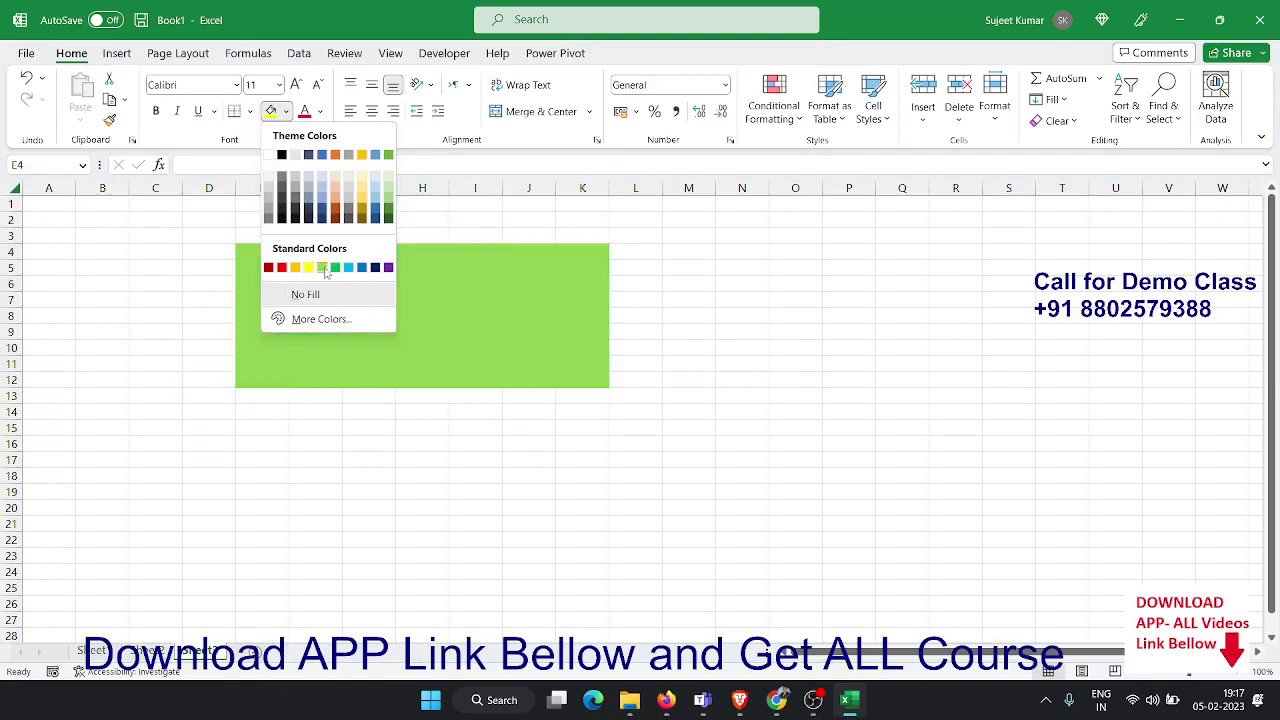
{"action": "left_click", "coordinate": [322, 268]}
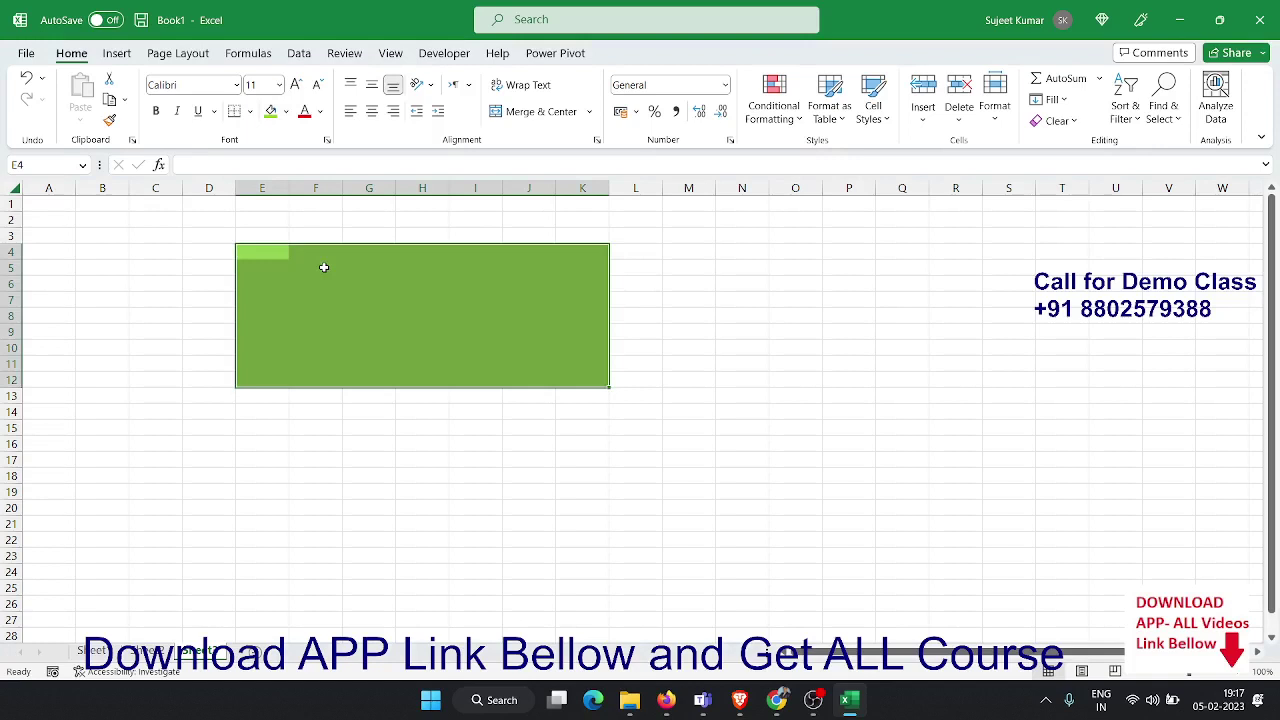
{"action": "left_click", "coordinate": [135, 276]}
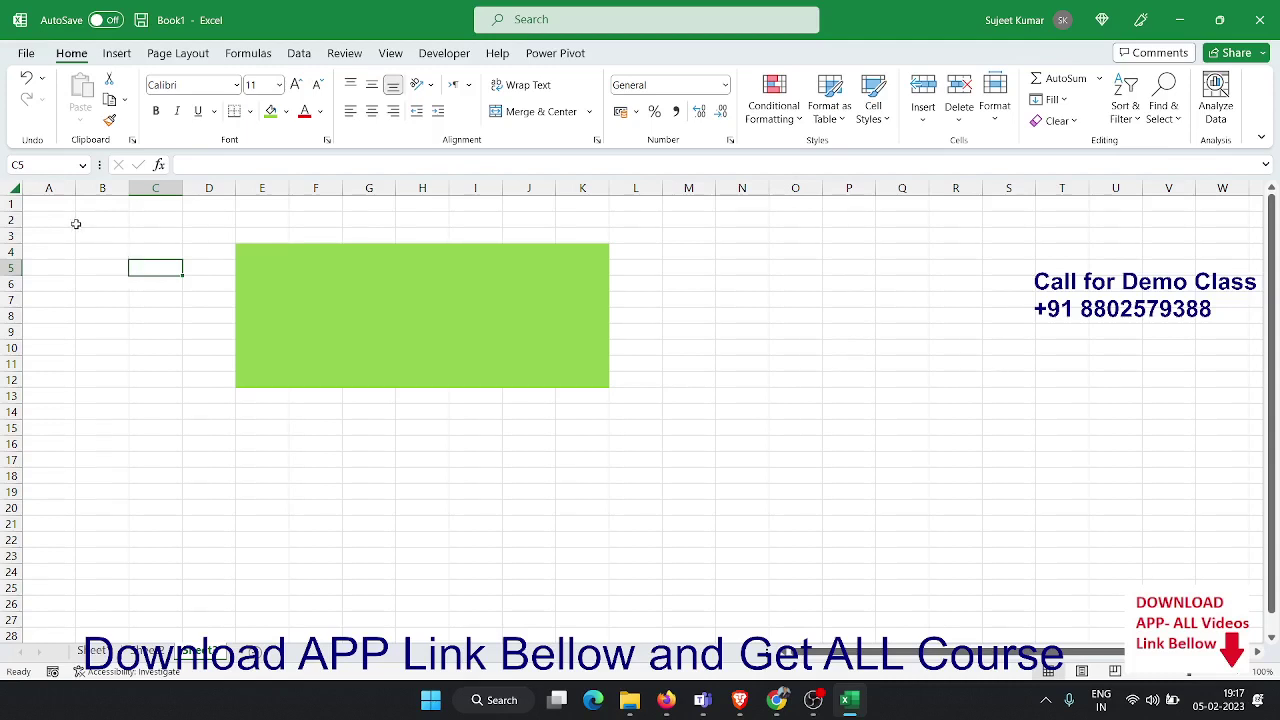
Select the entire worksheet and clear the Locked protection option for all cells
{"action": "left_click", "coordinate": [16, 190]}
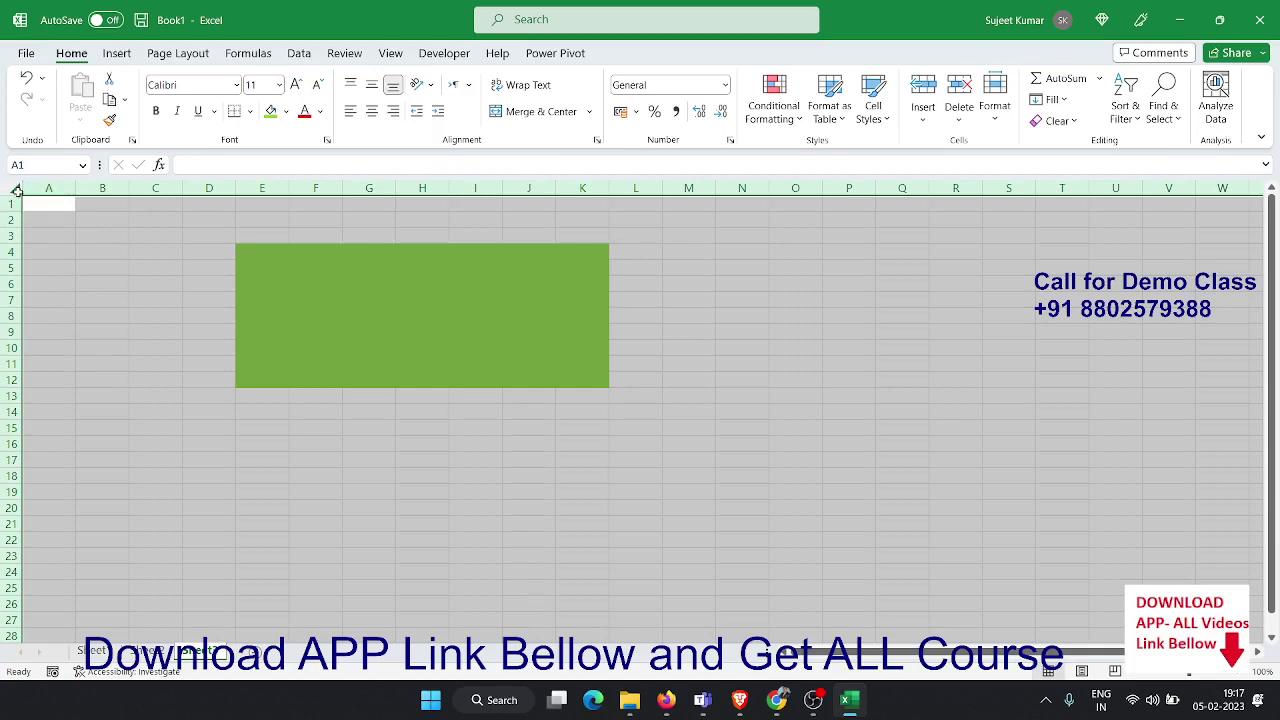
{"action": "left_click", "coordinate": [16, 190]}
{"action": "right_click", "coordinate": [76, 240]}
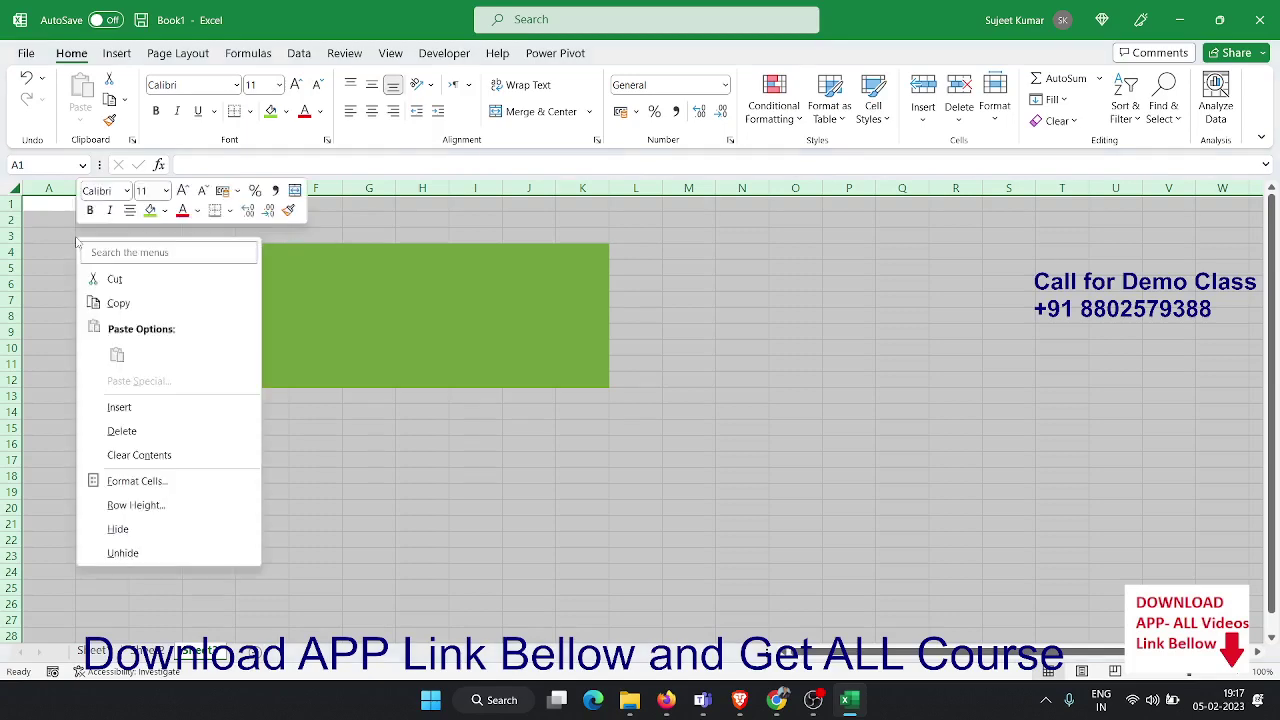
{"action": "left_click", "coordinate": [156, 482]}
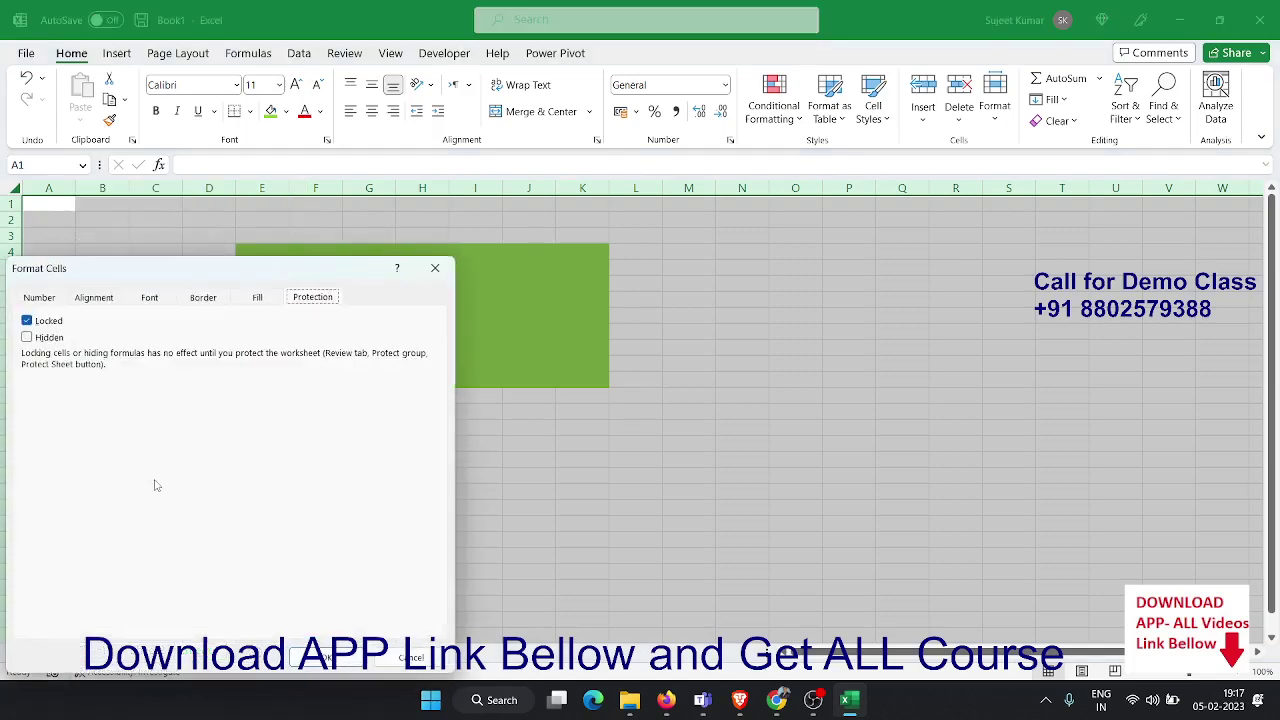
{"action": "left_click", "coordinate": [27, 321]}
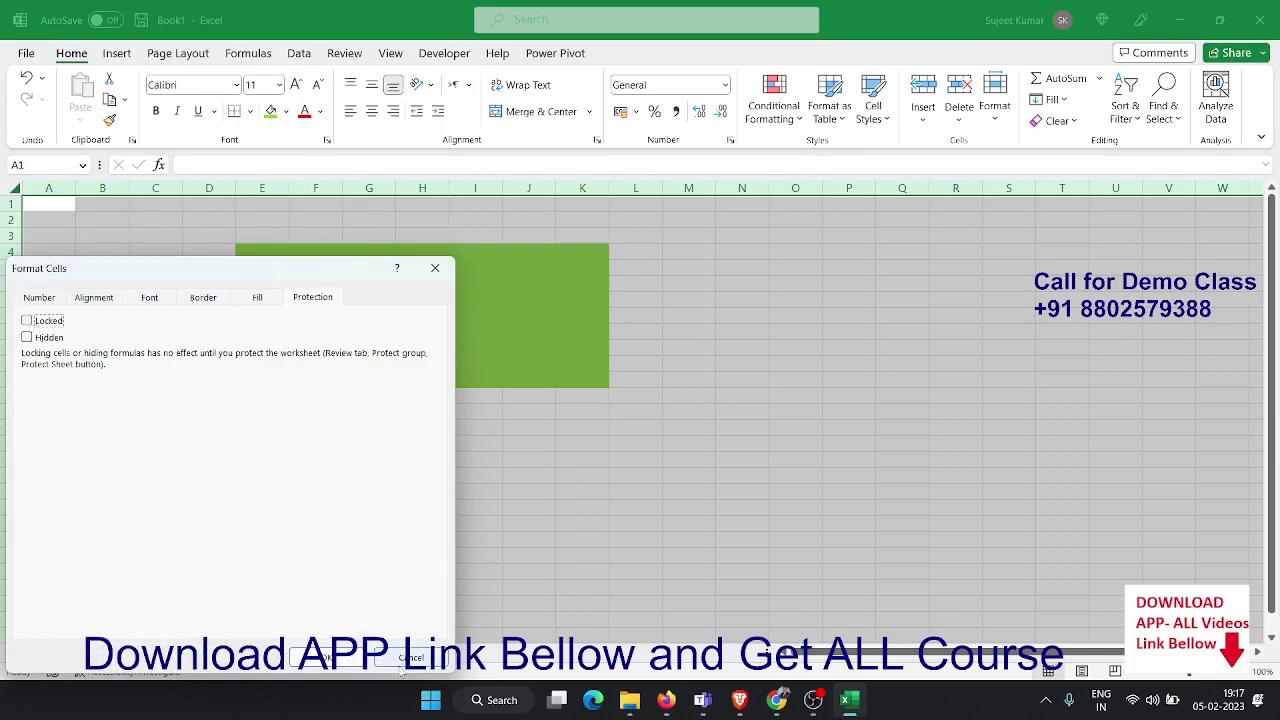
{"action": "left_click", "coordinate": [329, 664]}
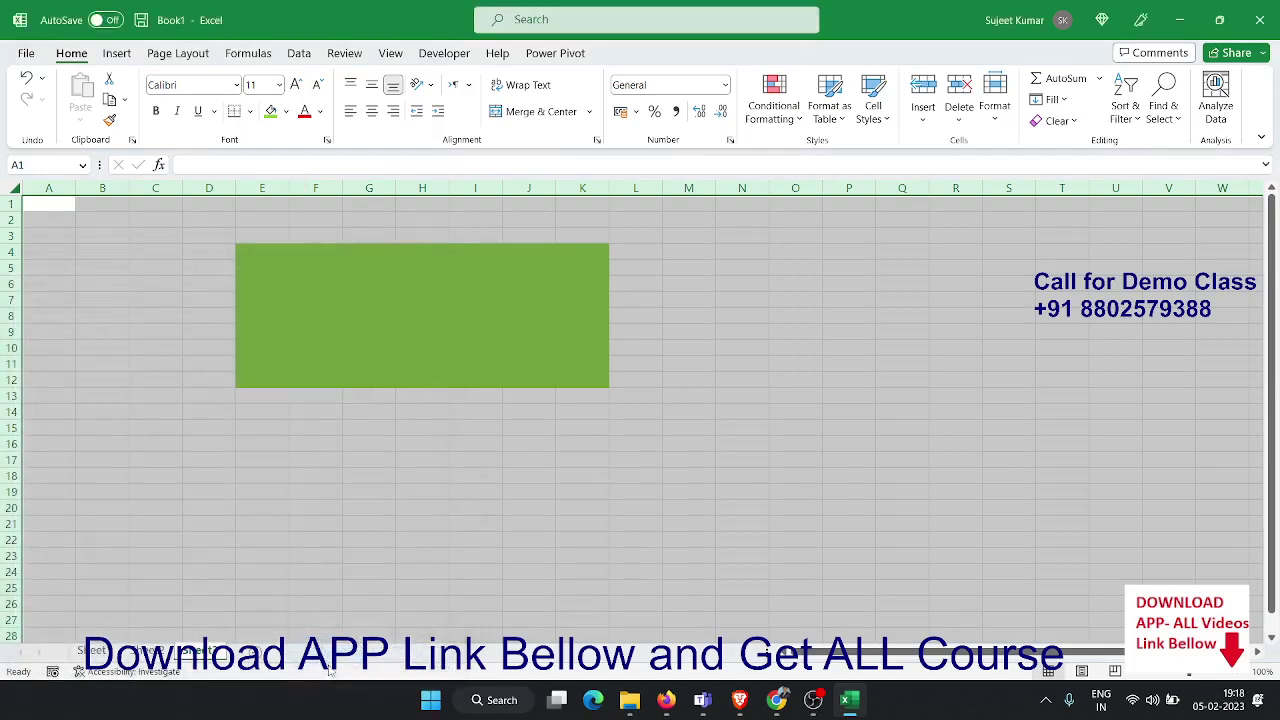
{"action": "left_click", "coordinate": [390, 465]}
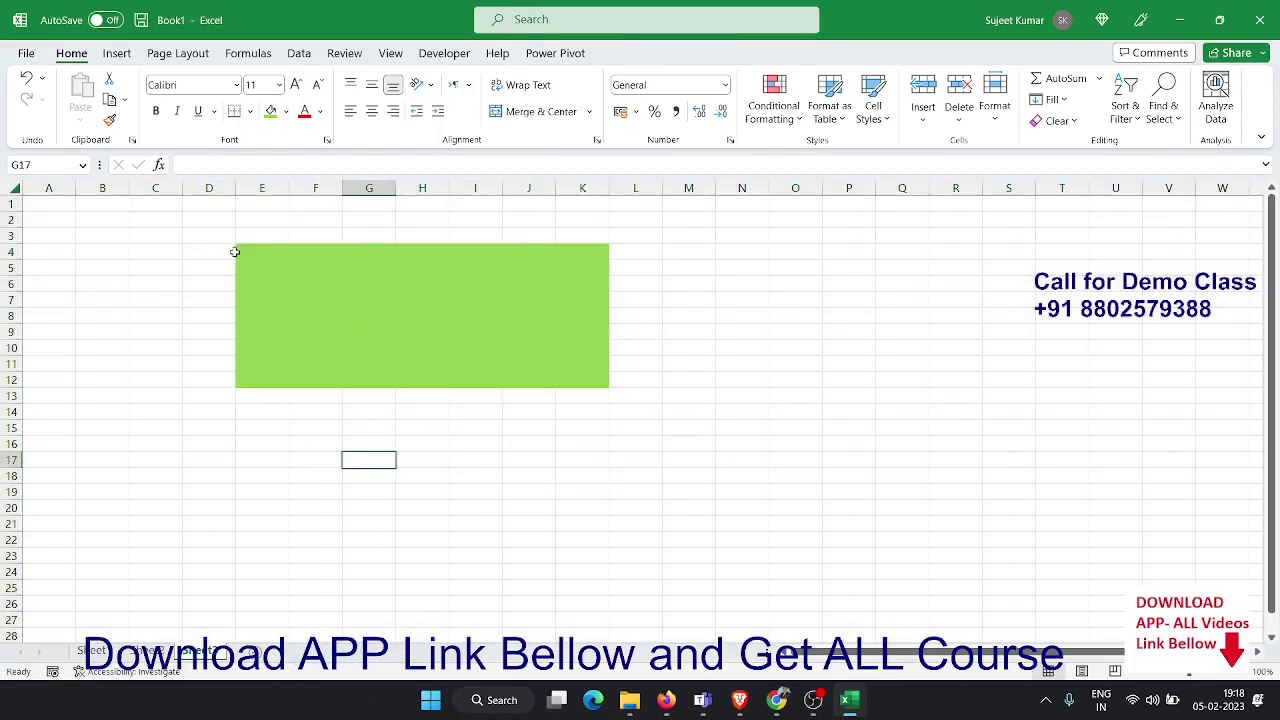
Turn the Locked protection option back on for the green E4:K12 block only
{"action": "left_click_drag", "start_coordinate": [240, 252], "coordinate": [575, 382]}
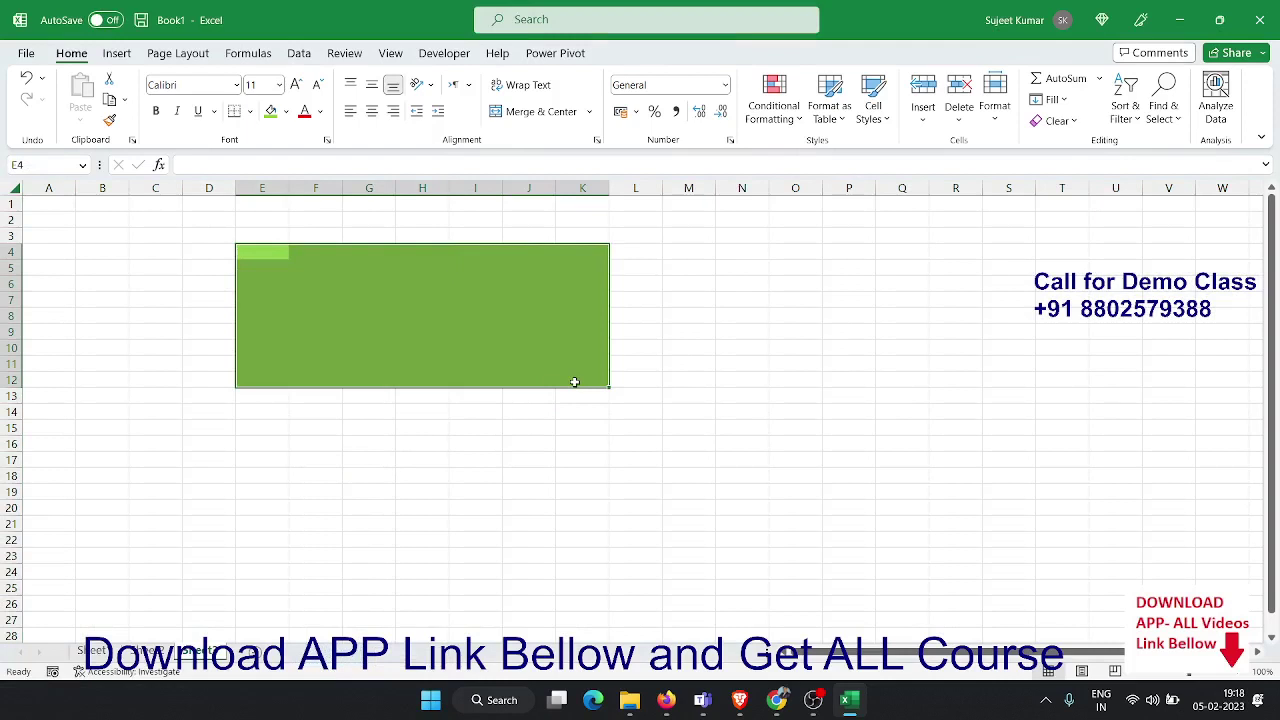
{"action": "right_click", "coordinate": [283, 337]}
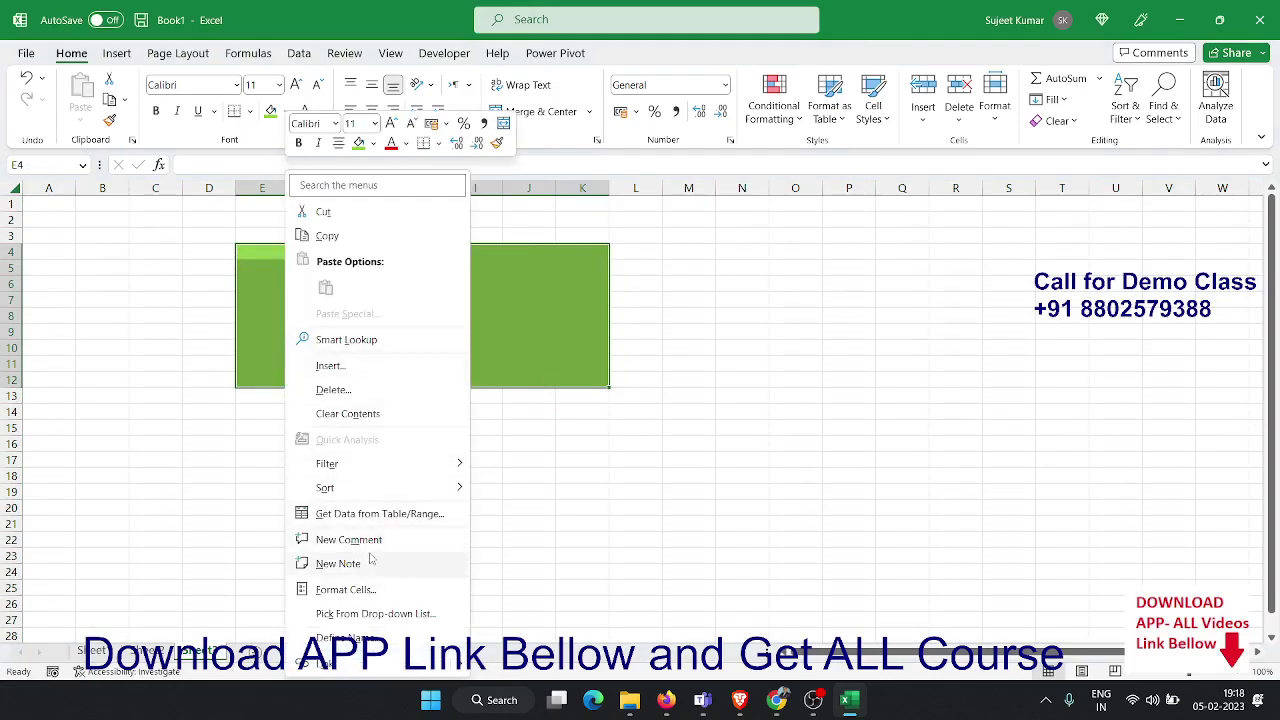
{"action": "left_click", "coordinate": [357, 598]}
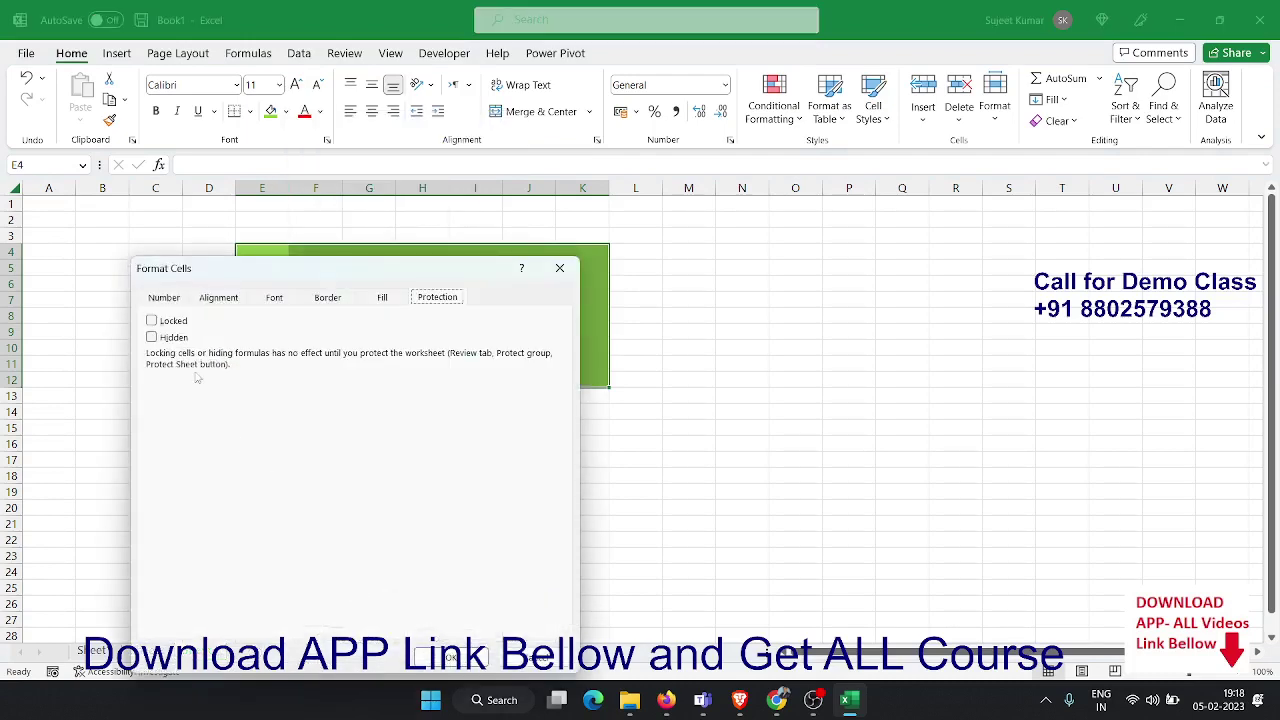
{"action": "left_click", "coordinate": [178, 321]}
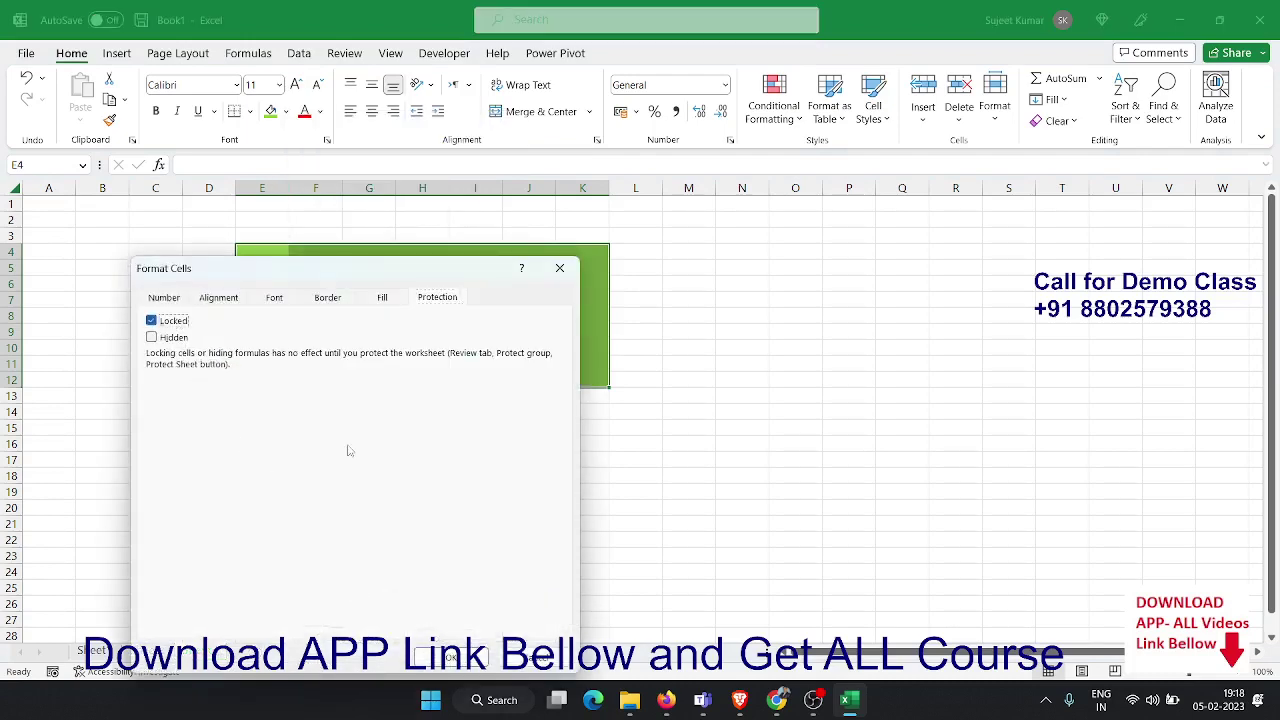
{"action": "left_click", "coordinate": [443, 656]}
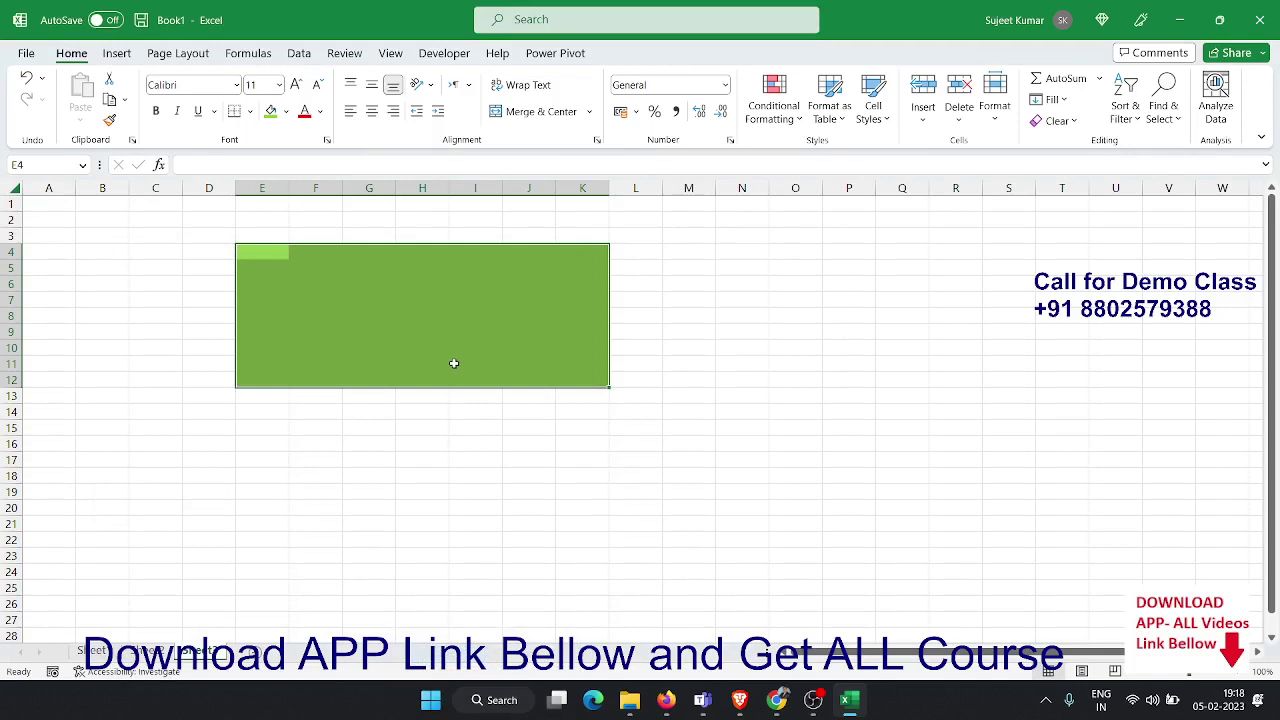
{"action": "left_click", "coordinate": [348, 502]}
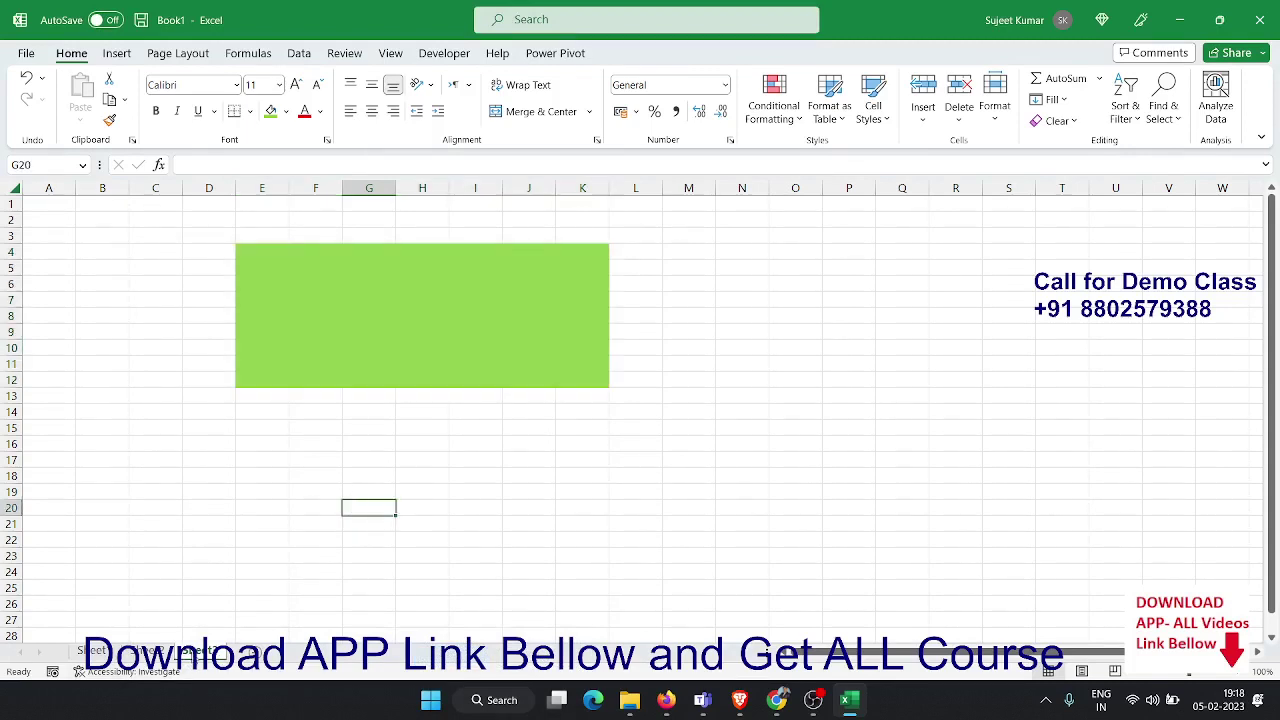
Protect the worksheet with a password, confirming it, then select cell F15
{"action": "right_click", "coordinate": [195, 651]}
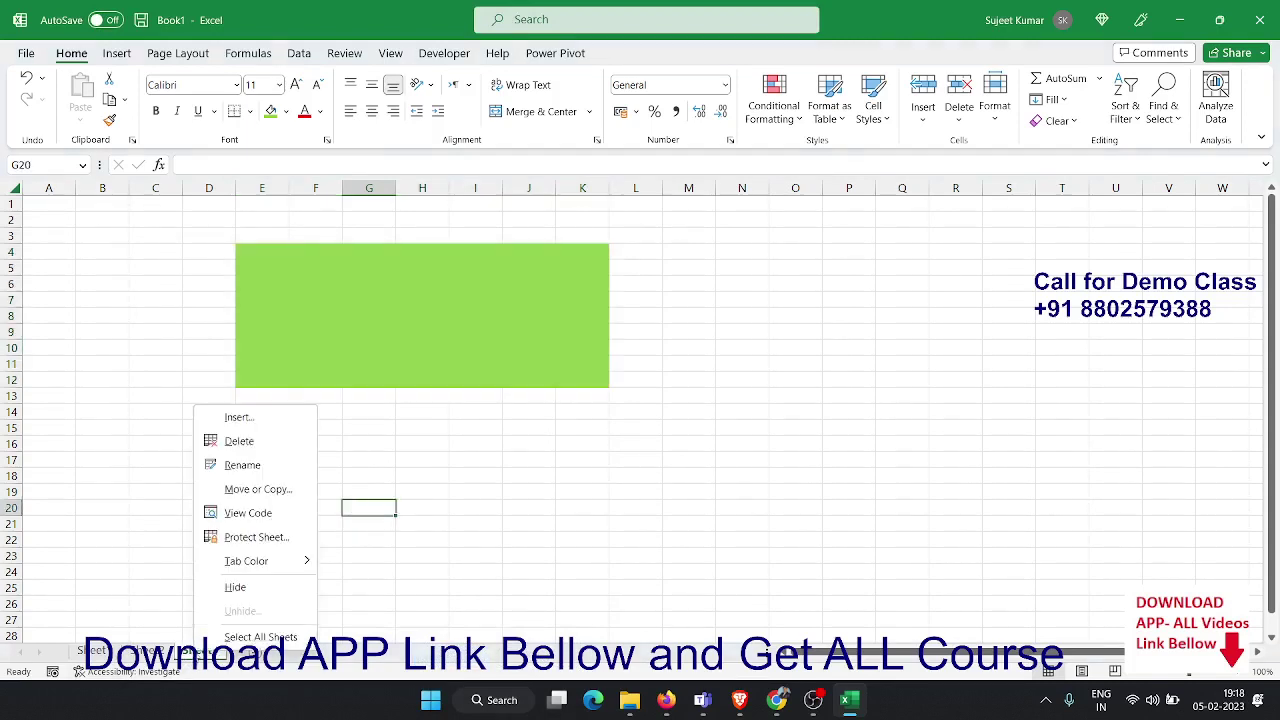
{"action": "left_click", "coordinate": [240, 538]}
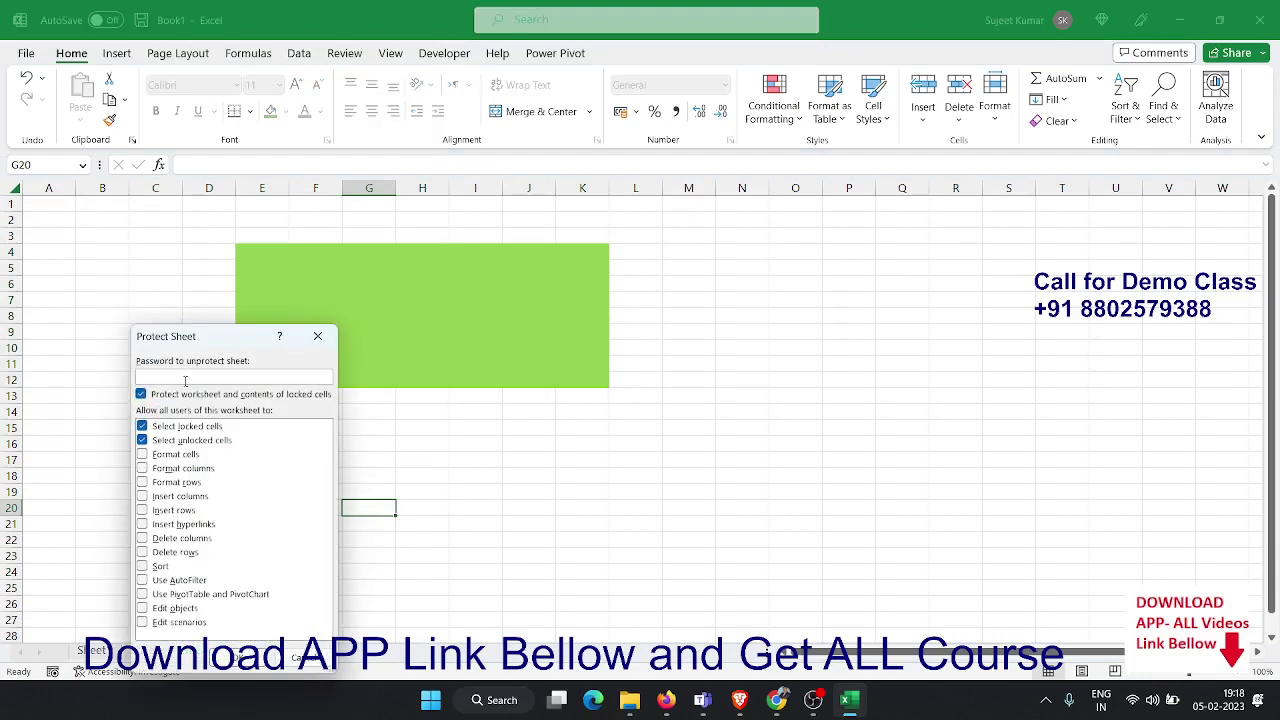
{"action": "key", "text": "Return"}
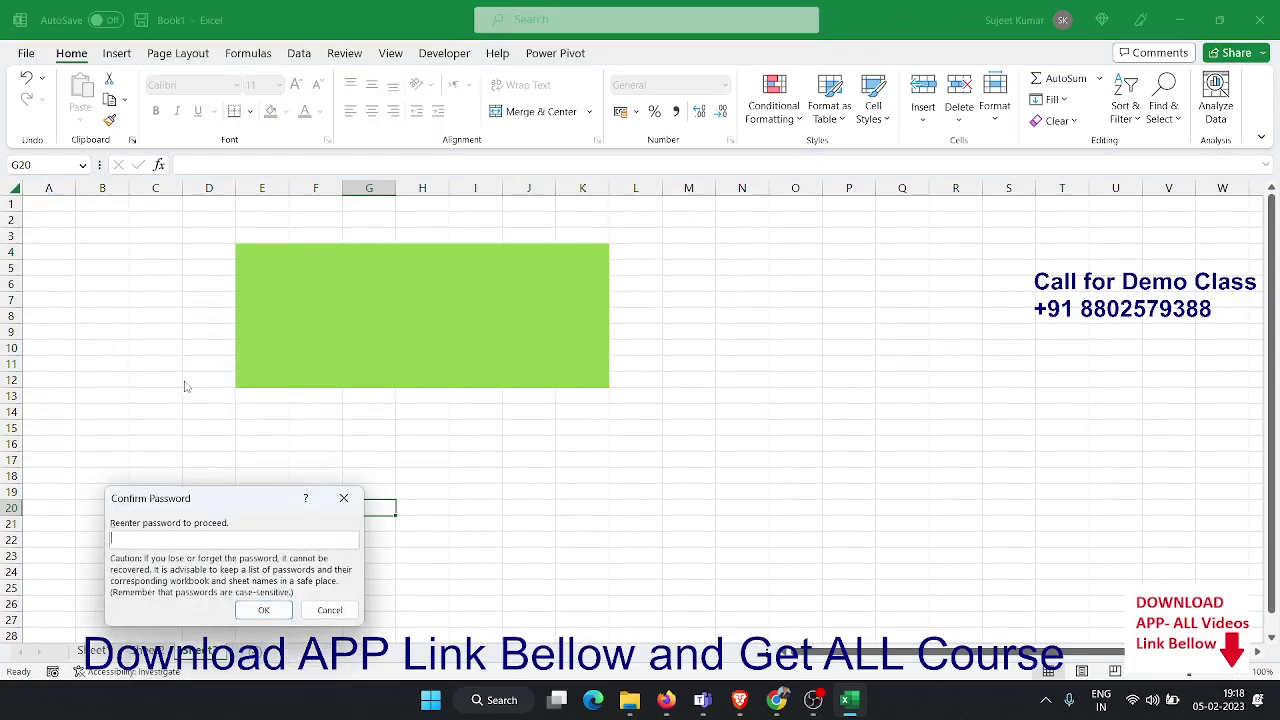
{"action": "type", "text": "12"}
{"action": "key", "text": "BackSpace"}
{"action": "key", "text": "Return"}
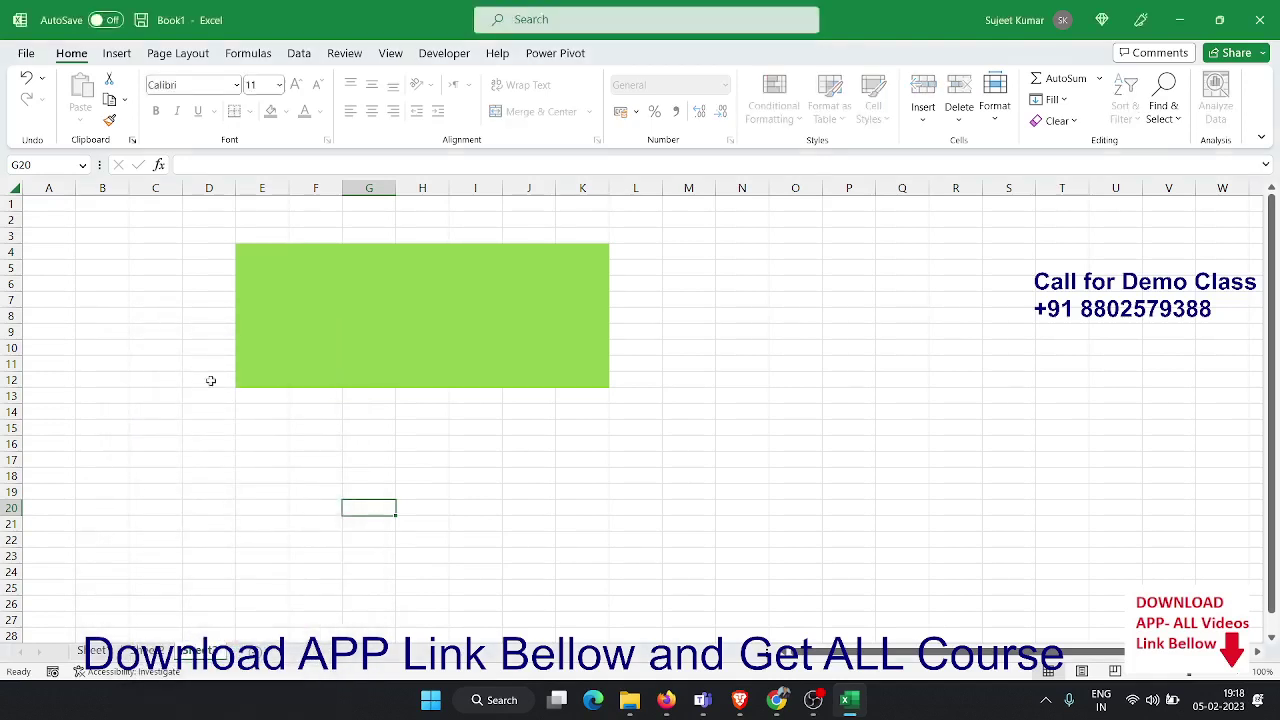
{"action": "left_click", "coordinate": [294, 427]}
Enter 'cxvxc' in F15 and confirm that editing H12 in the green block is refused
{"action": "type", "text": "cxv"}
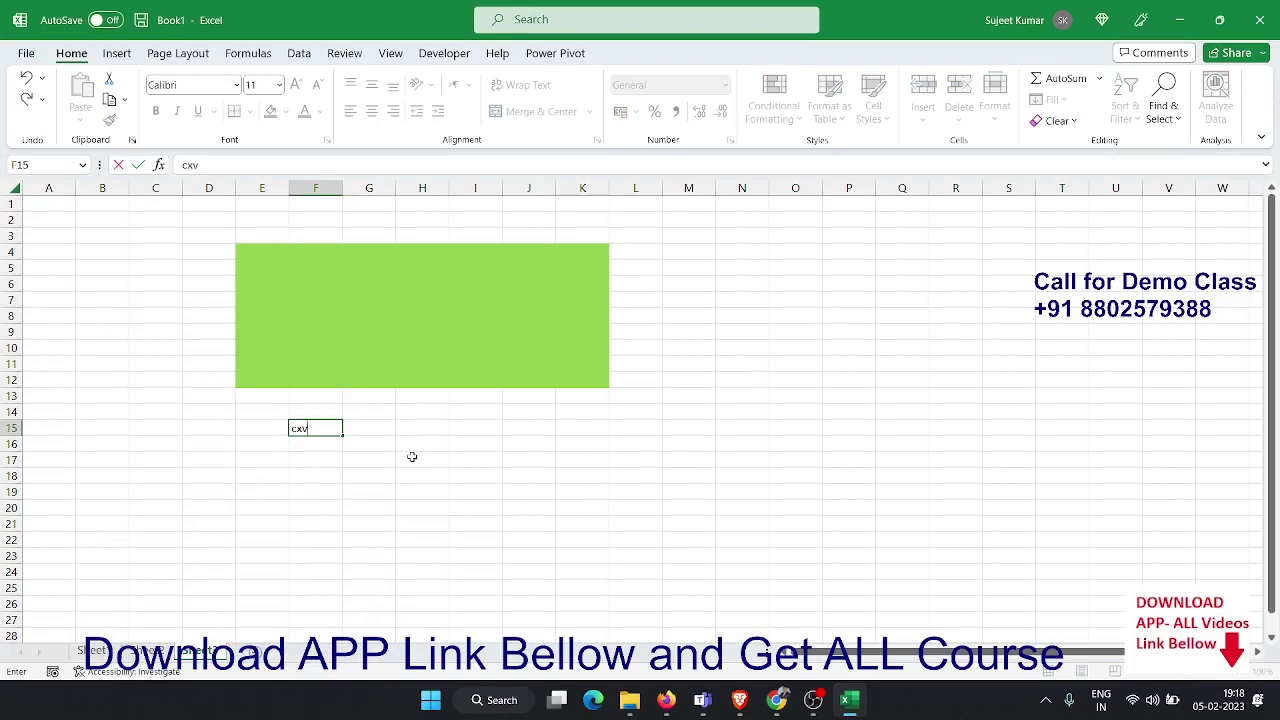
{"action": "type", "text": "xc"}
{"action": "left_click", "coordinate": [423, 377]}
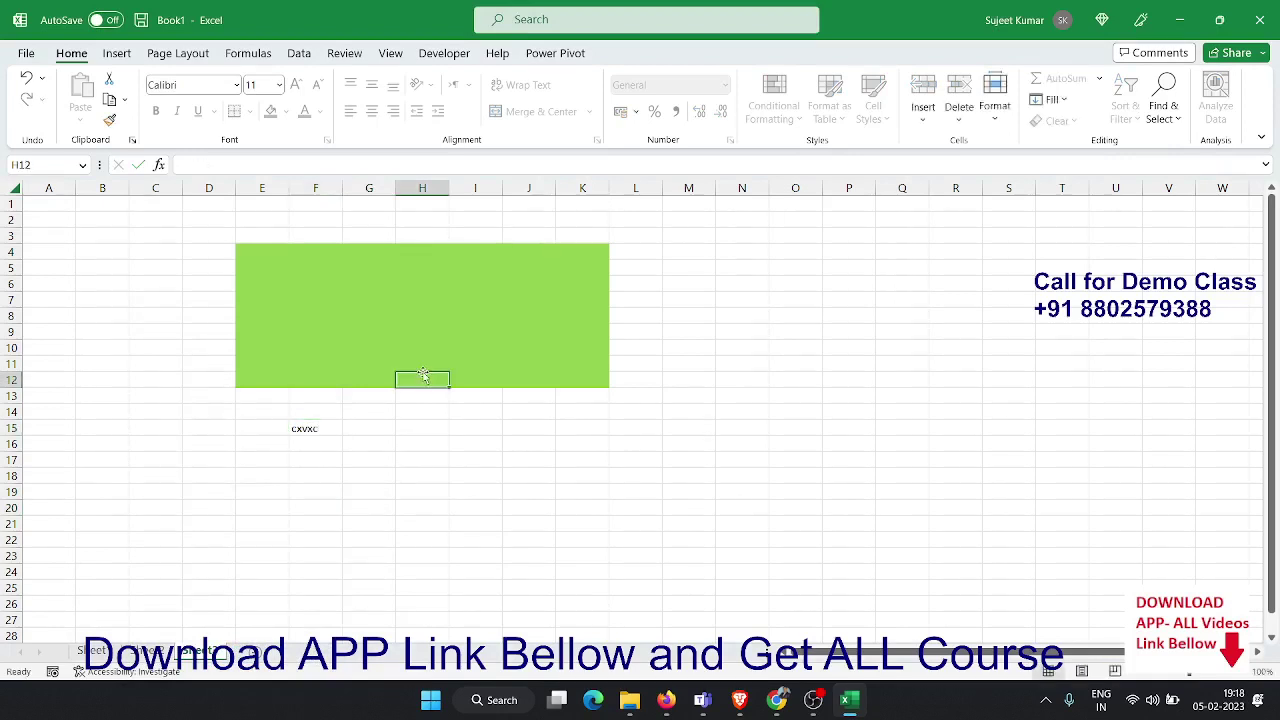
{"action": "double_click", "coordinate": [423, 377]}
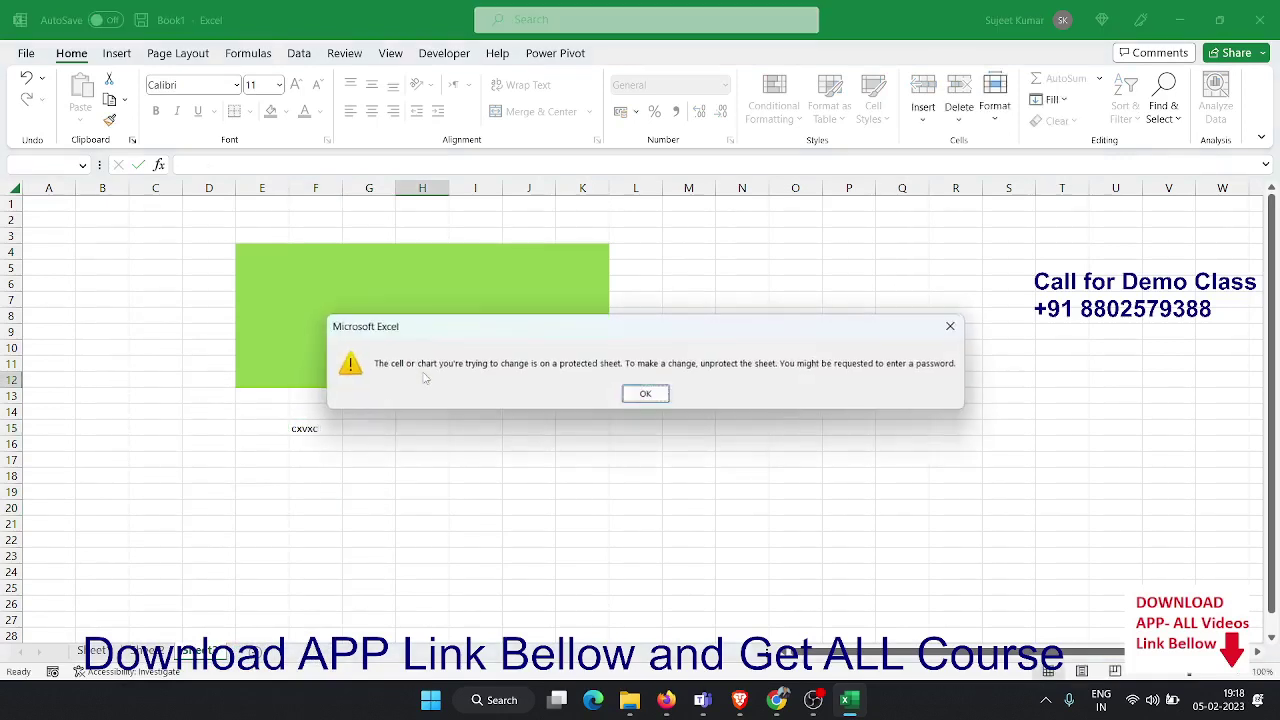
{"action": "left_click", "coordinate": [645, 394]}
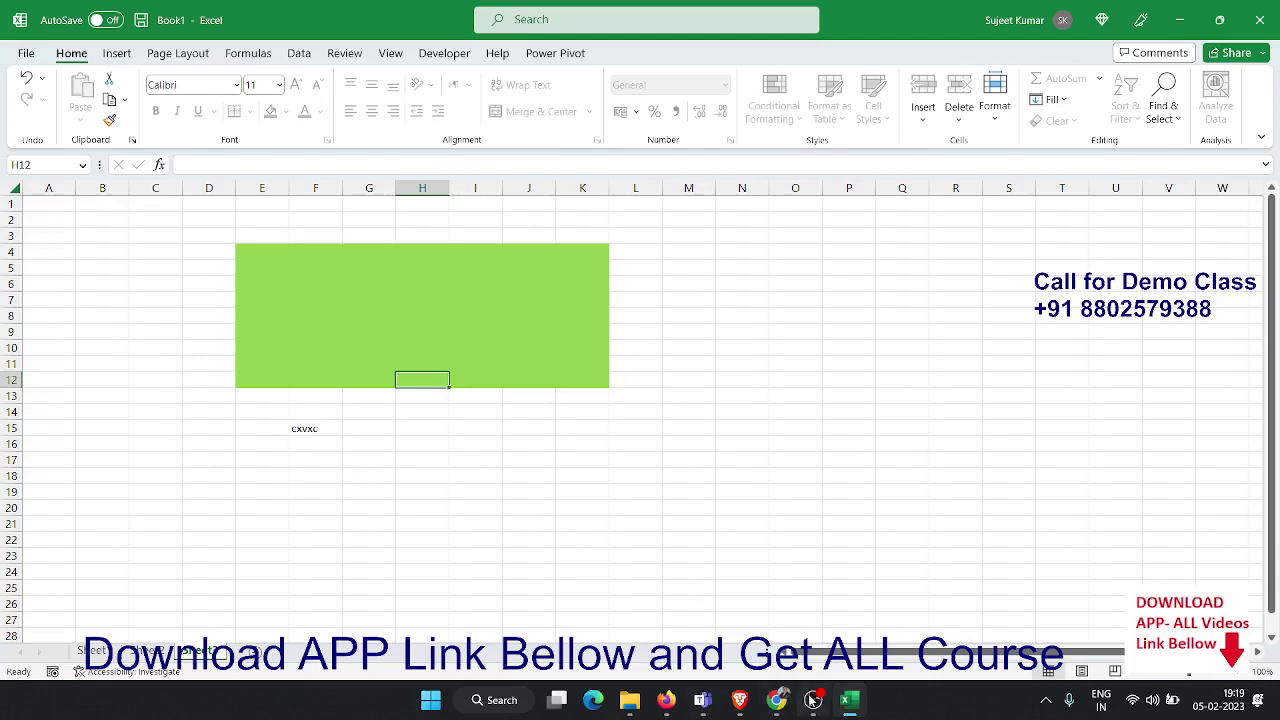
{"action": "left_click", "coordinate": [813, 700]}
{"action": "left_click", "coordinate": [813, 700]}
On the blank sheet, enter the headings Name, Qty and MRP in A1:C1
{"action": "left_click", "coordinate": [258, 652]}
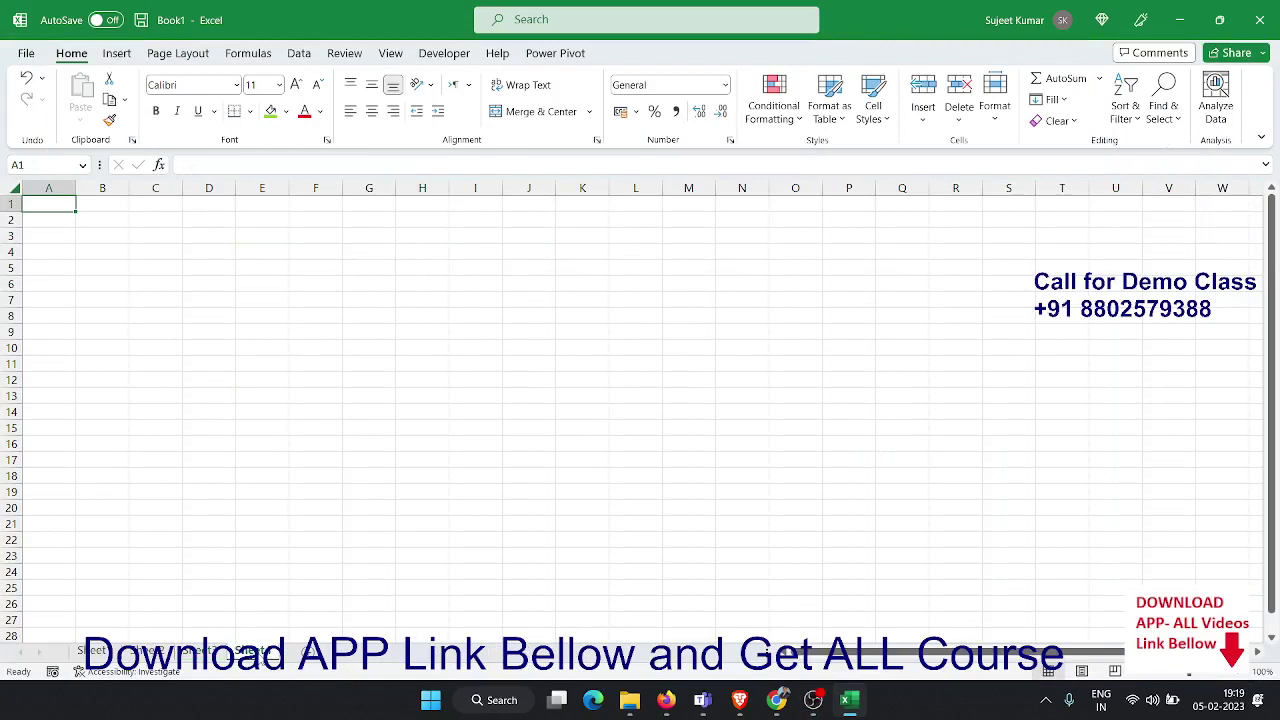
{"action": "type", "text": "Name"}
{"action": "left_click", "coordinate": [102, 204]}
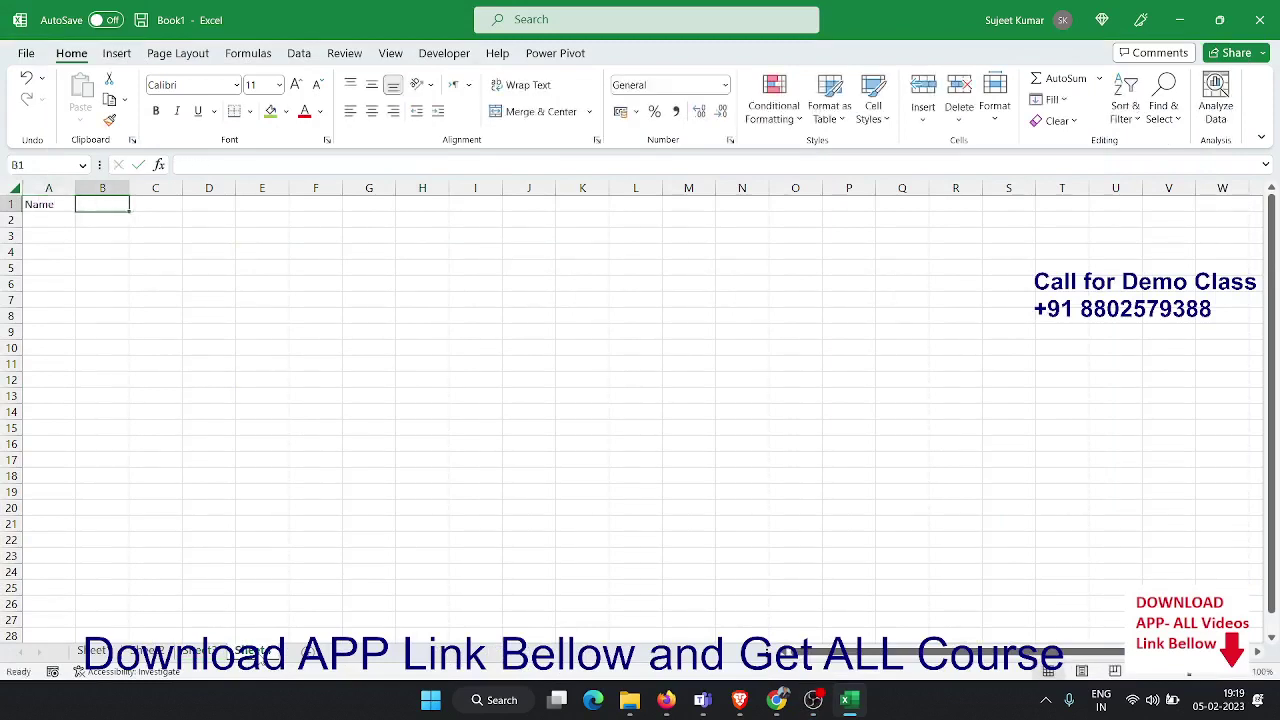
{"action": "type", "text": "Qty"}
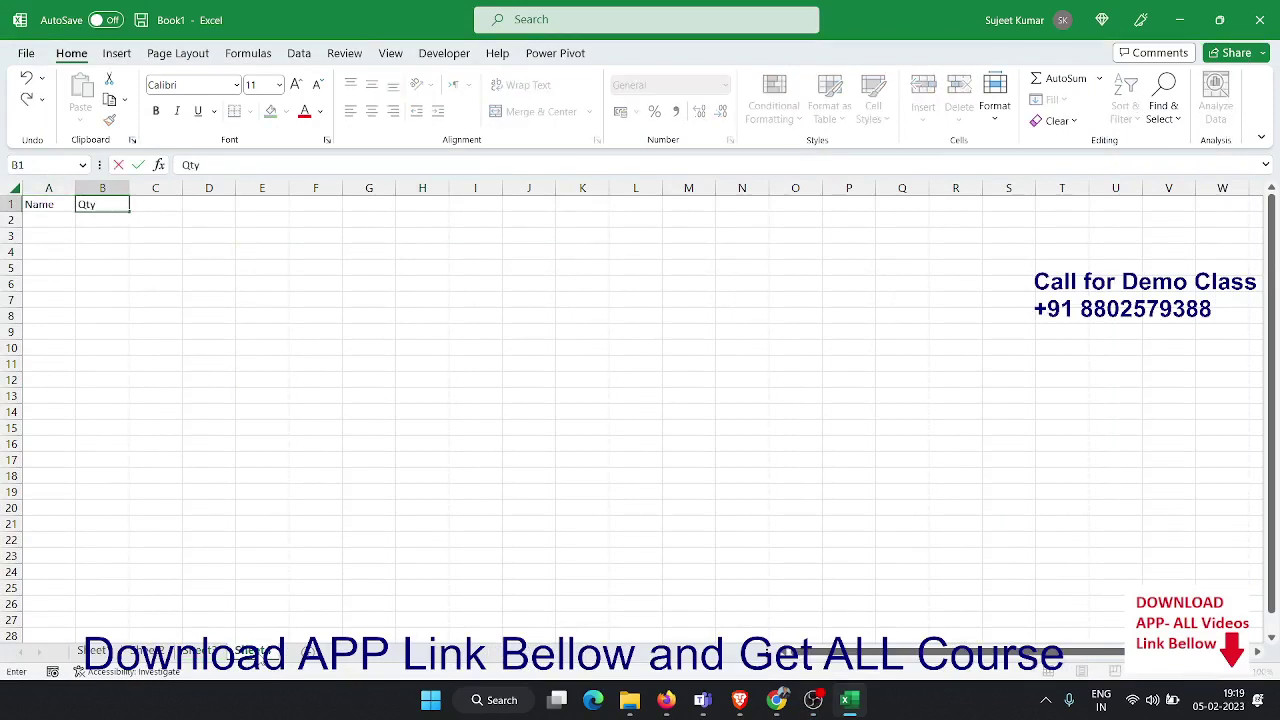
{"action": "left_click", "coordinate": [155, 204]}
{"action": "type", "text": "R"}
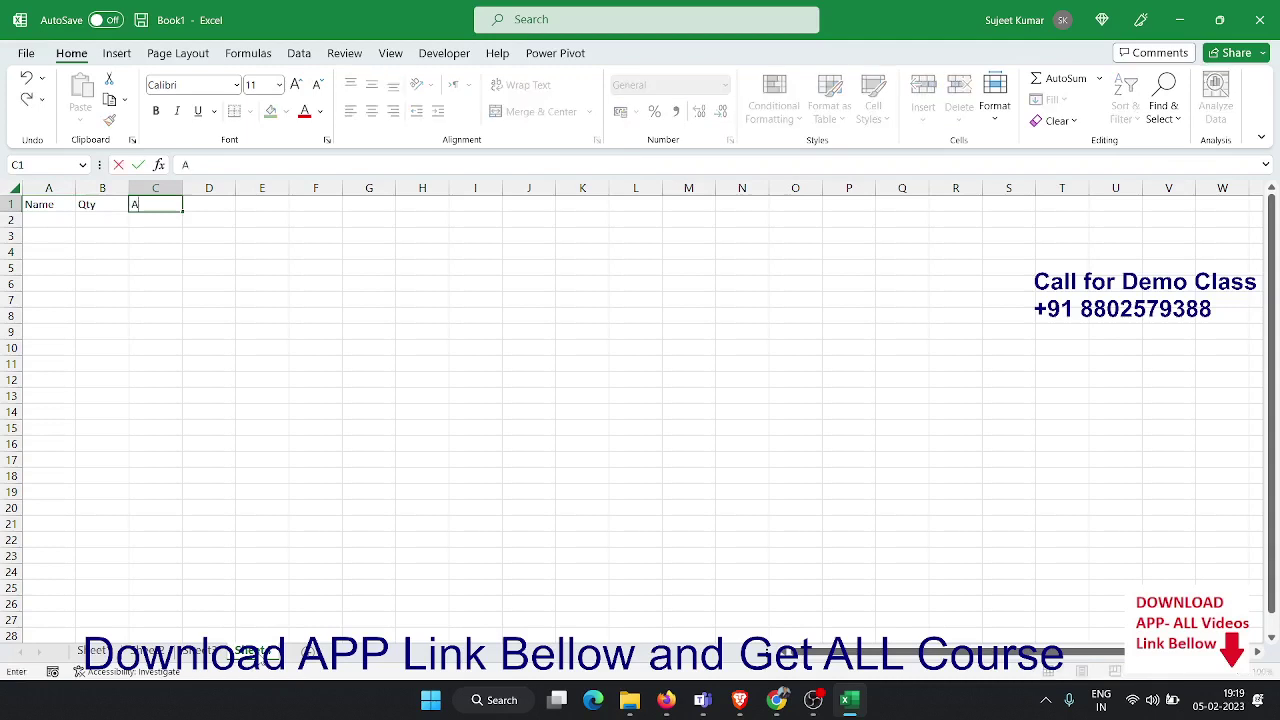
{"action": "type", "text": "at"}
{"action": "key", "text": "BackSpace"}
{"action": "key", "text": "BackSpace"}
{"action": "key", "text": "BackSpace"}
{"action": "type", "text": "M"}
{"action": "type", "text": "RP"}
{"action": "key", "text": "Tab"}
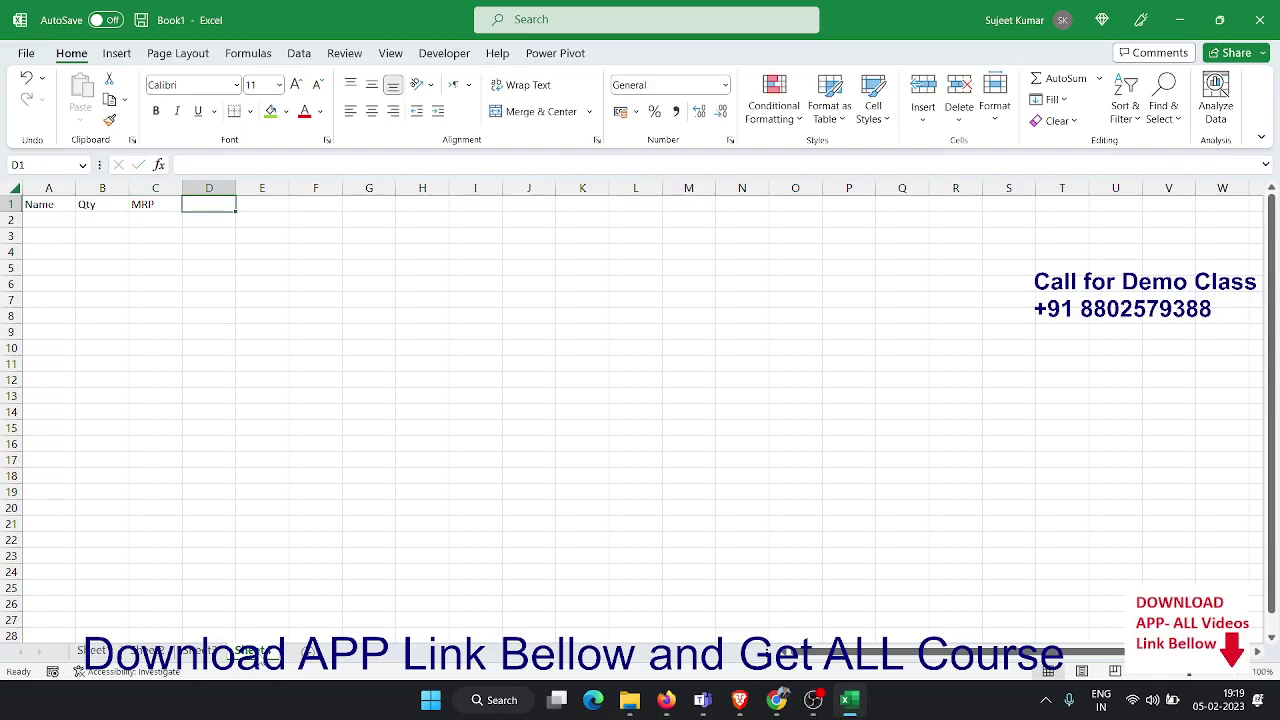
Add the headings Amt, Com, GST, Total, Zone and Date in D1:I1
{"action": "type", "text": "Amt"}
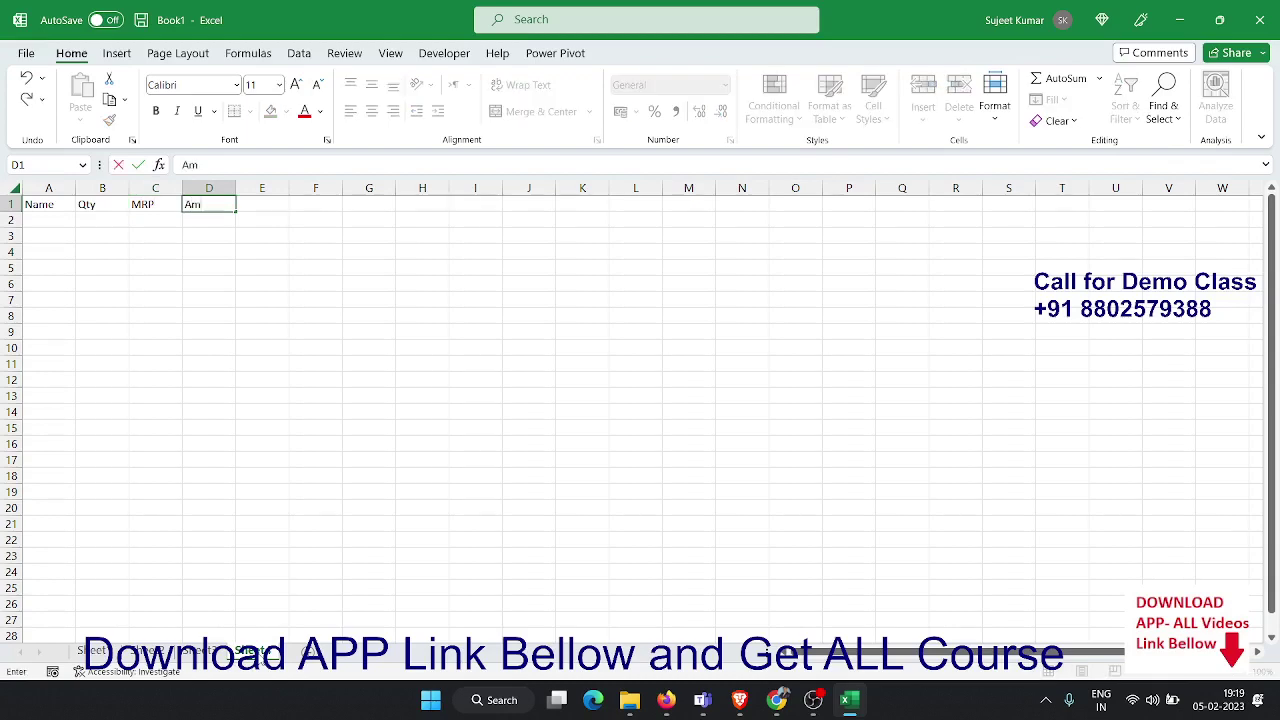
{"action": "key", "text": "Tab"}
{"action": "type", "text": "Com"}
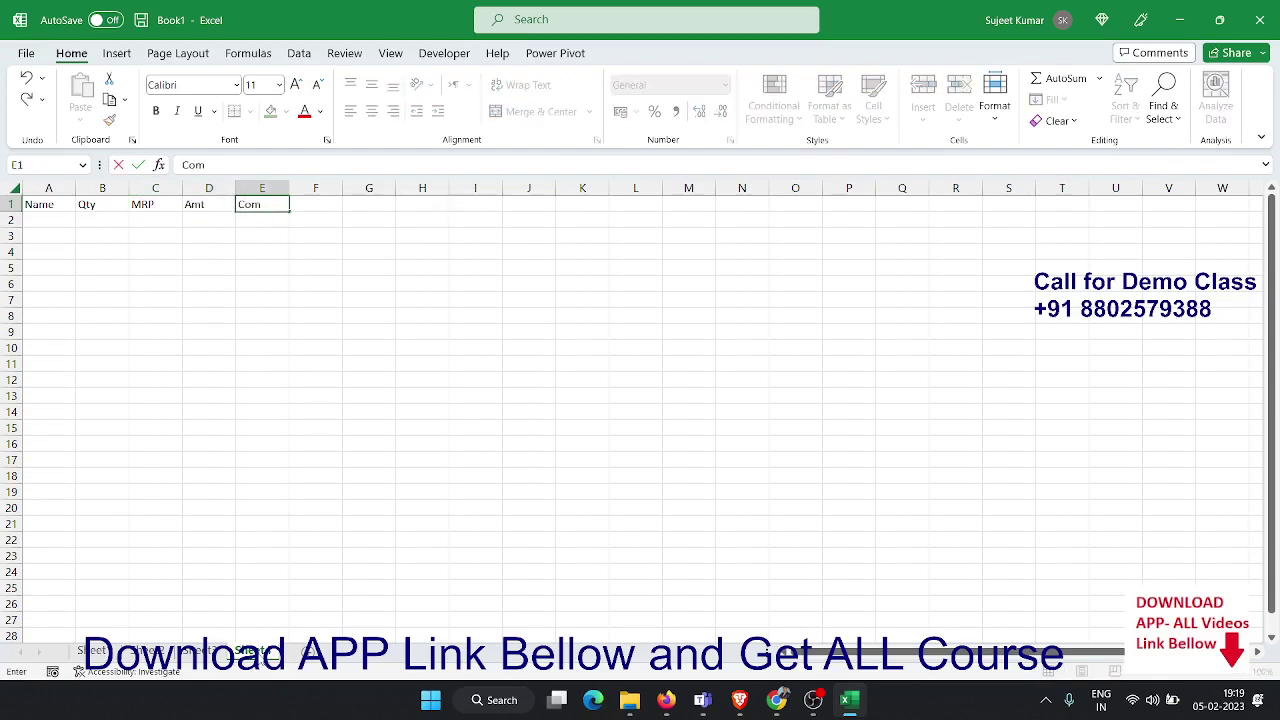
{"action": "key", "text": "Tab"}
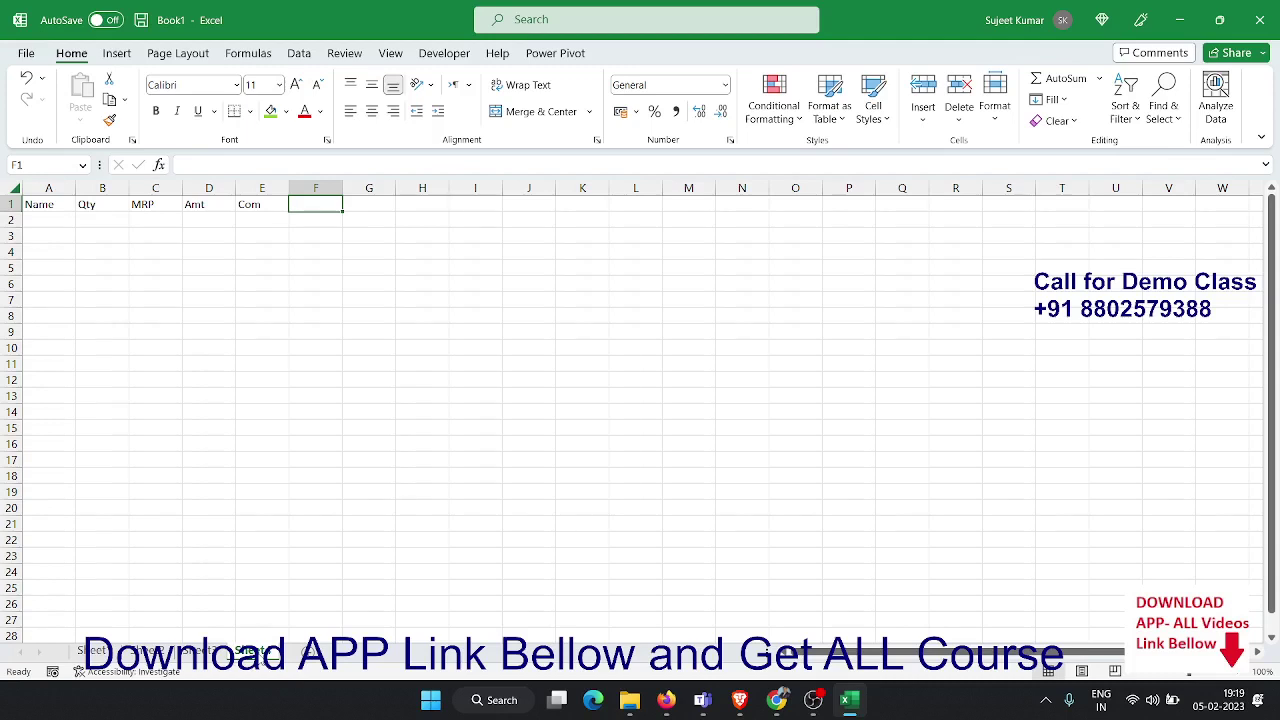
{"action": "type", "text": "GST"}
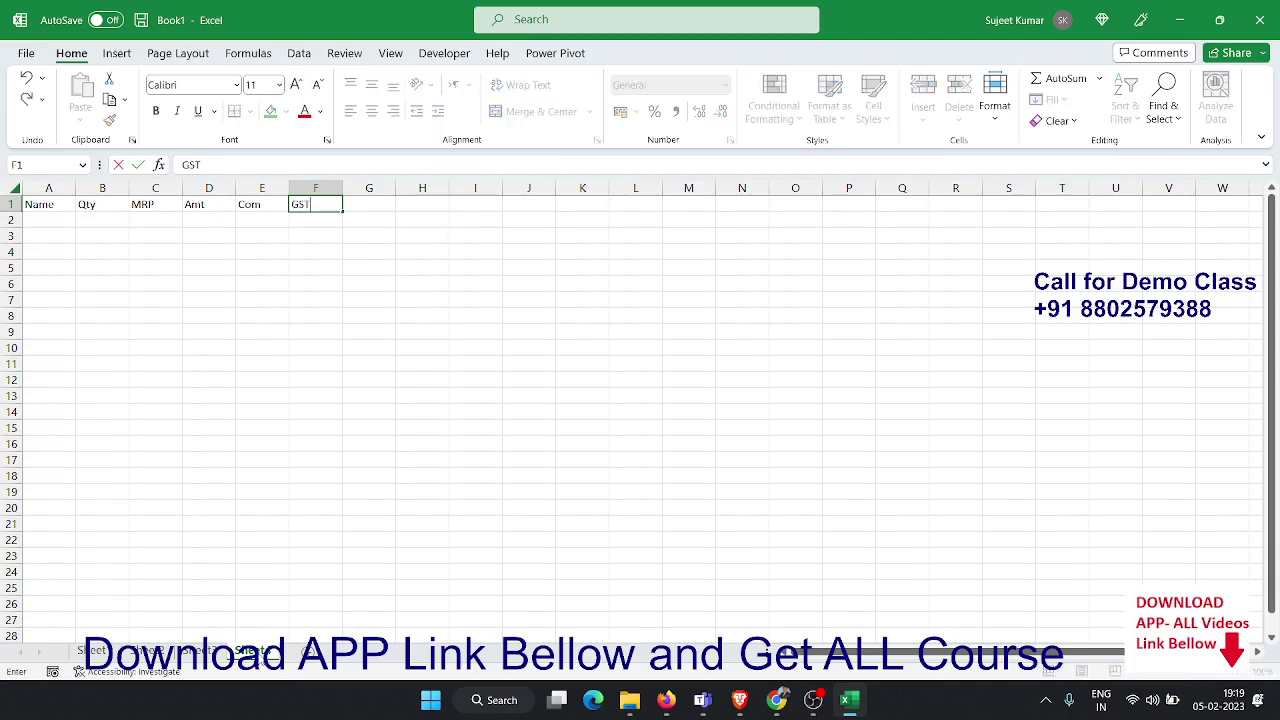
{"action": "key", "text": "Tab"}
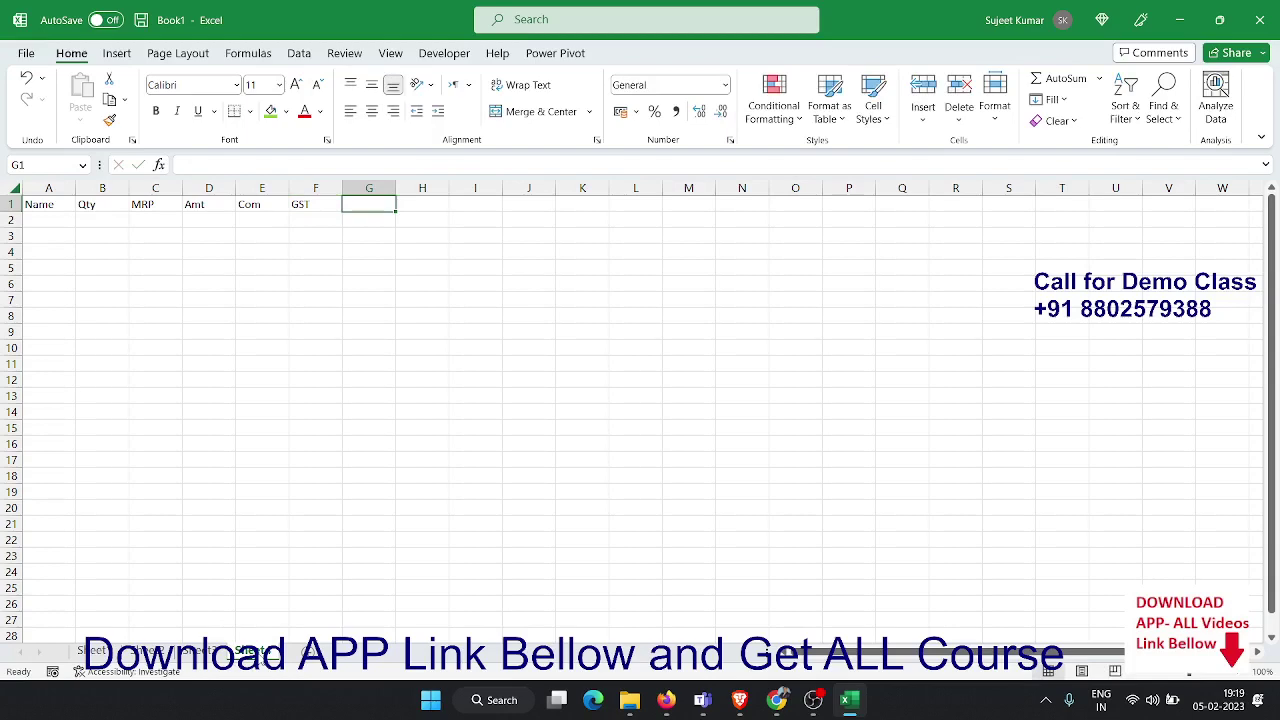
{"action": "type", "text": "Total"}
{"action": "key", "text": "Tab"}
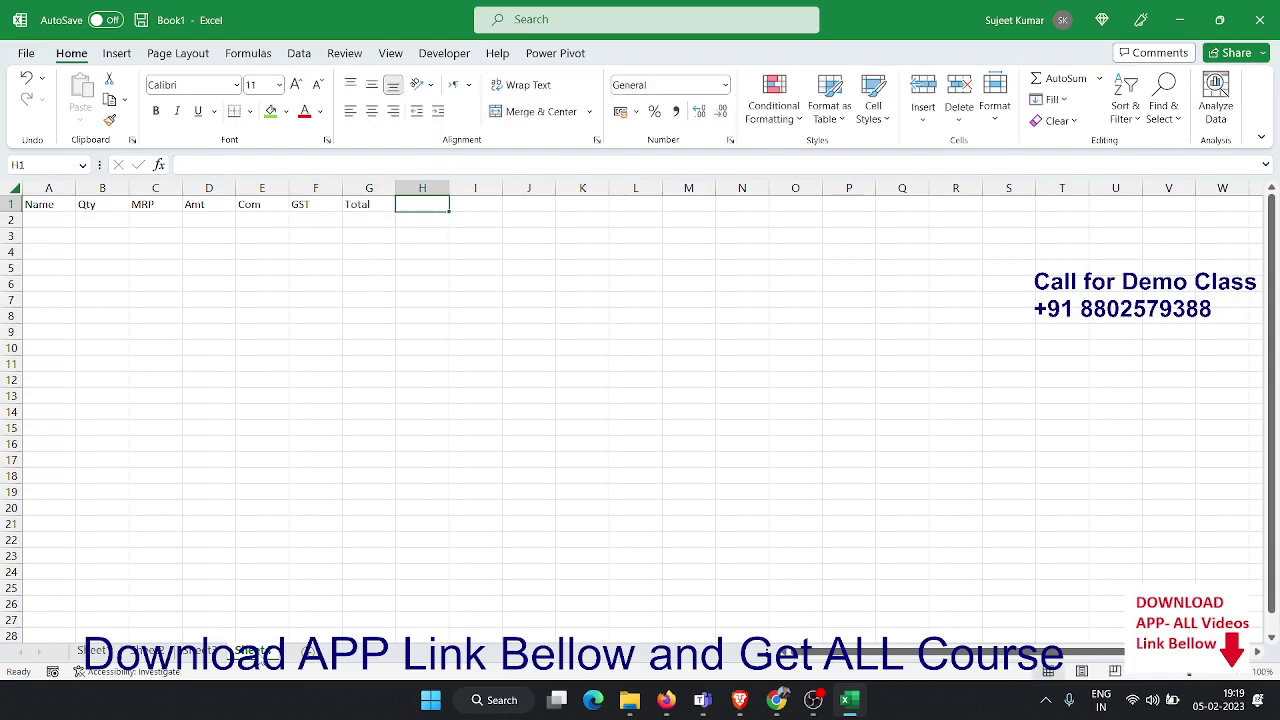
{"action": "type", "text": "Zone"}
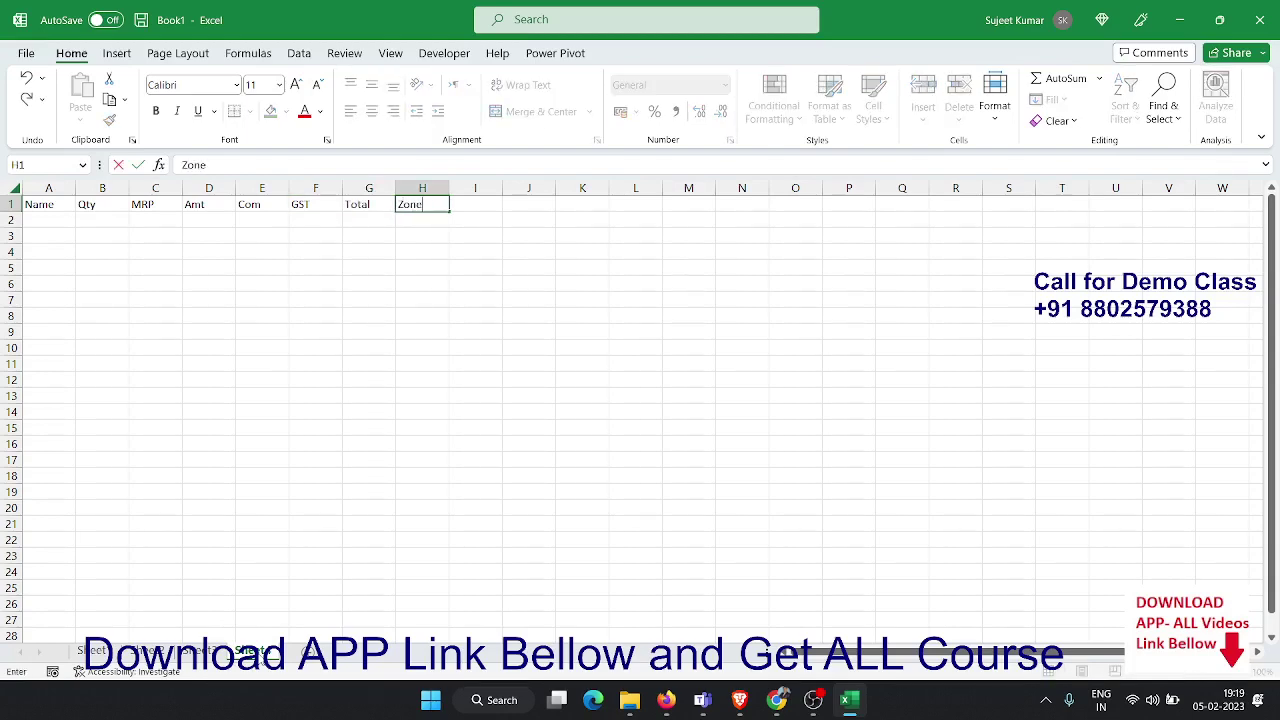
{"action": "key", "text": "Tab"}
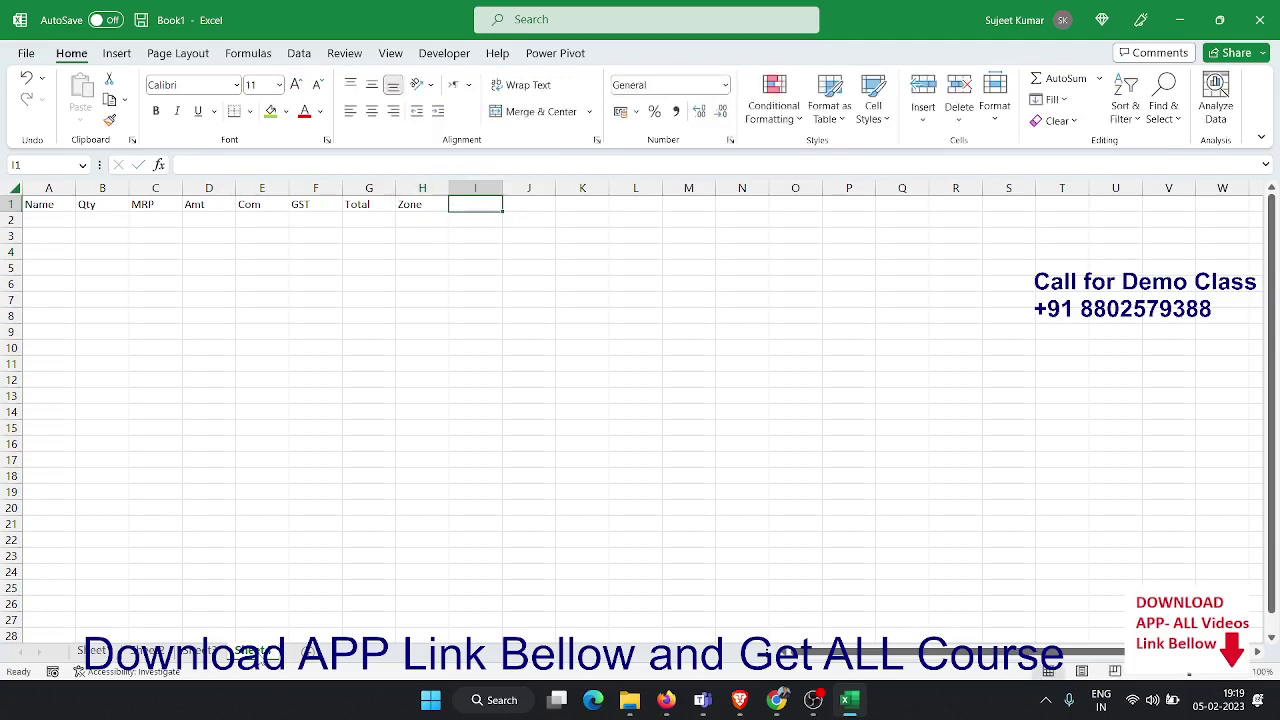
{"action": "type", "text": "Date"}
{"action": "key", "text": "Left"}
{"action": "key", "text": "Left"}
{"action": "key", "text": "Left"}
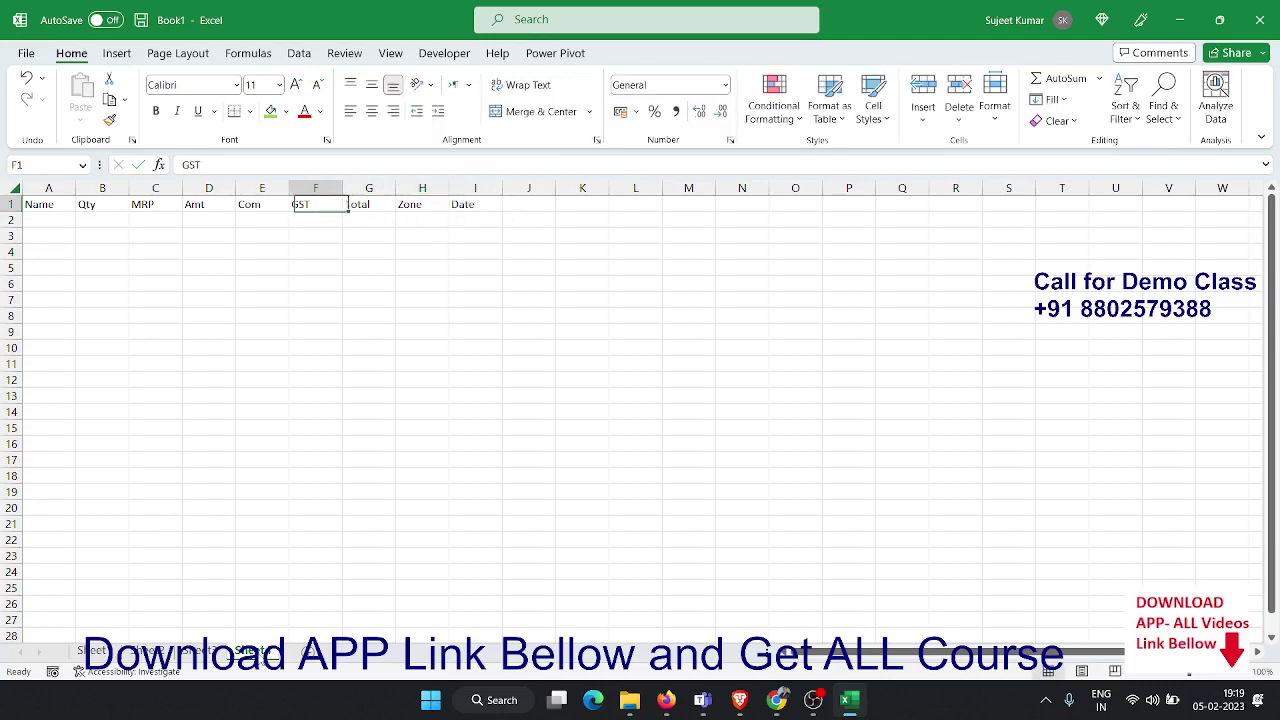
{"action": "key", "text": "Left"}
{"action": "key", "text": "Left"}
{"action": "key", "text": "Down"}
Enter the Amt formula =B2*C2 in D2
{"action": "type", "text": "="}
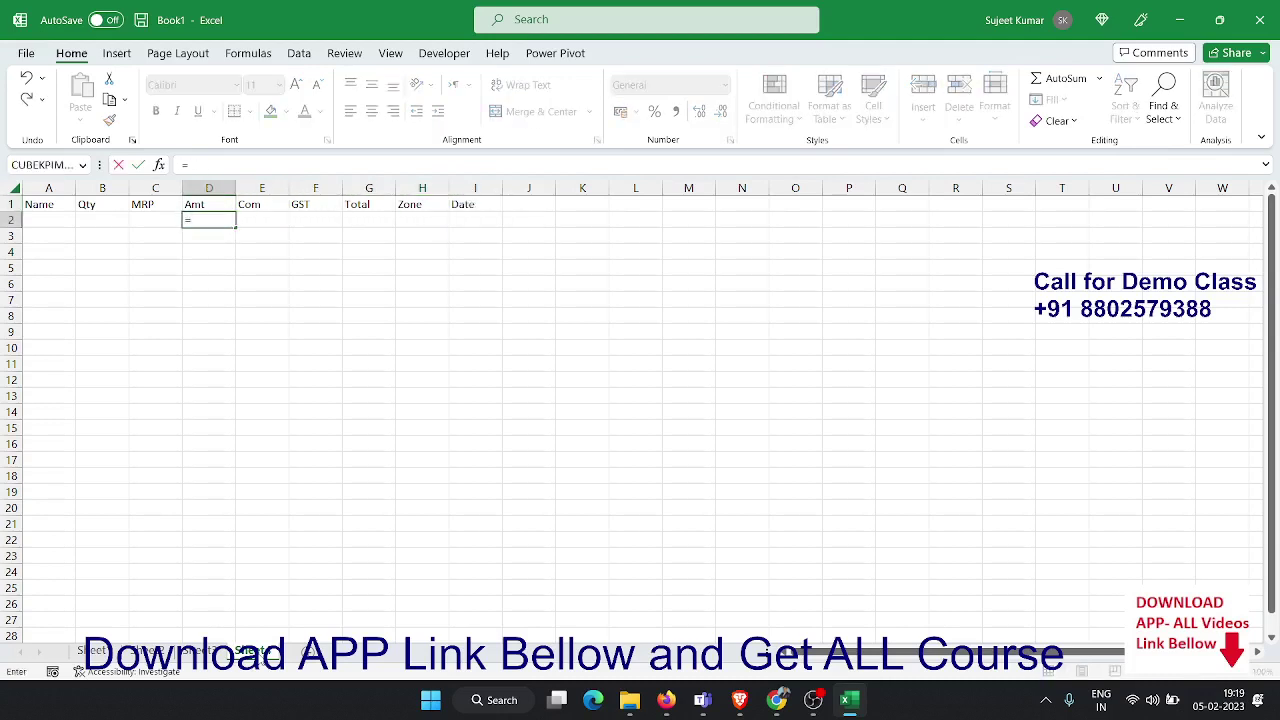
{"action": "key", "text": "Left"}
{"action": "key", "text": "Left"}
{"action": "key", "text": "Left"}
{"action": "key", "text": "Right"}
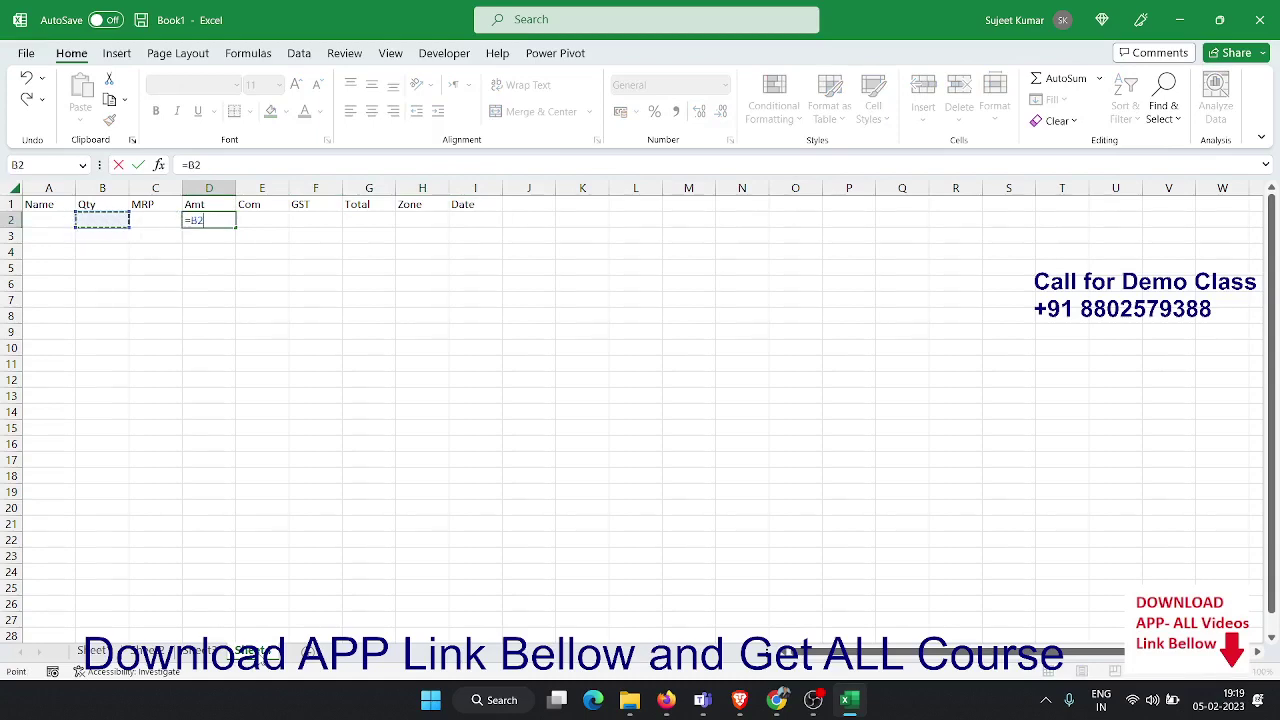
{"action": "type", "text": "*"}
{"action": "key", "text": "Left"}
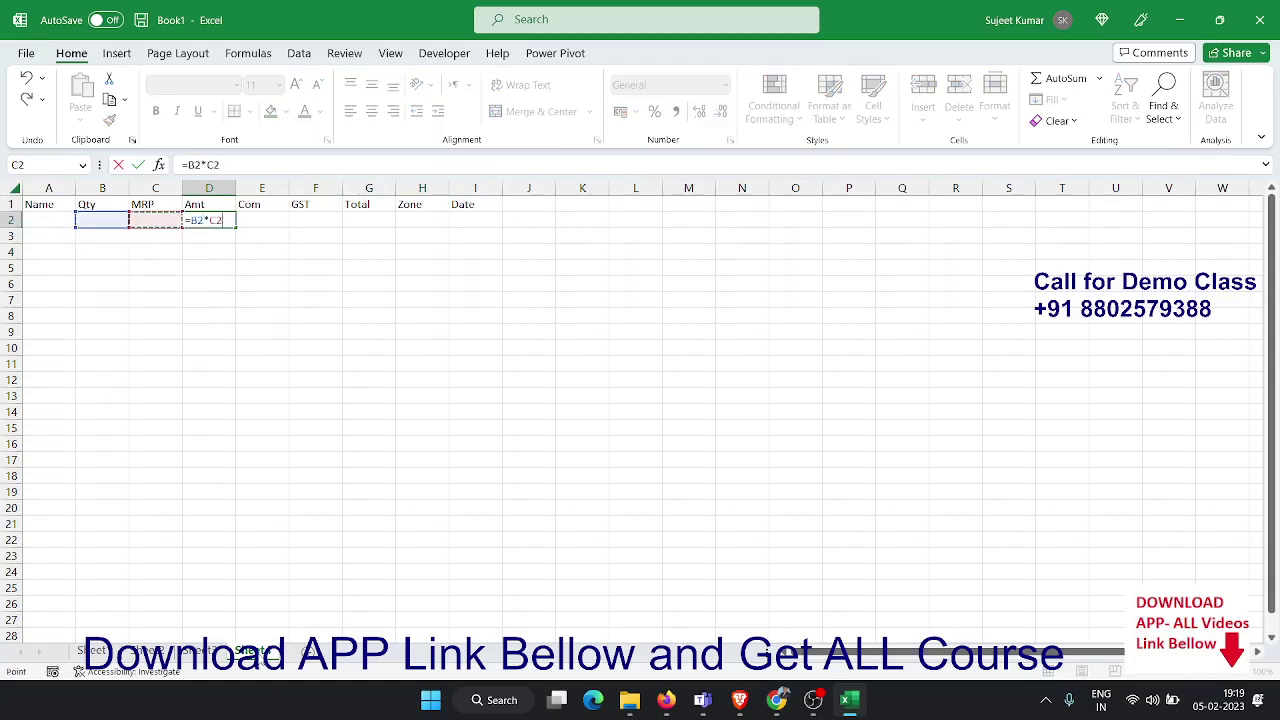
{"action": "key", "text": "ctrl+Return"}
Add the Com formula =D2*2 in E2 and the GST formula =D2*18% in F2
{"action": "left_click", "coordinate": [262, 220]}
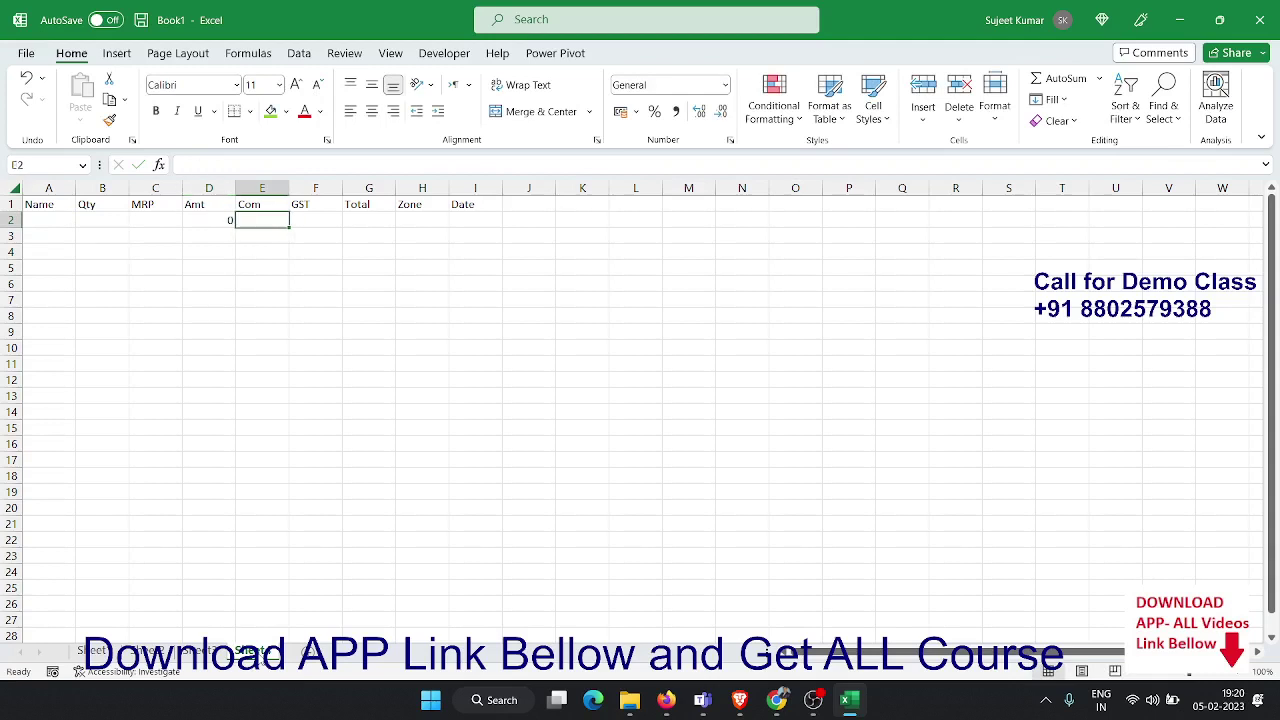
{"action": "type", "text": "="}
{"action": "key", "text": "Left"}
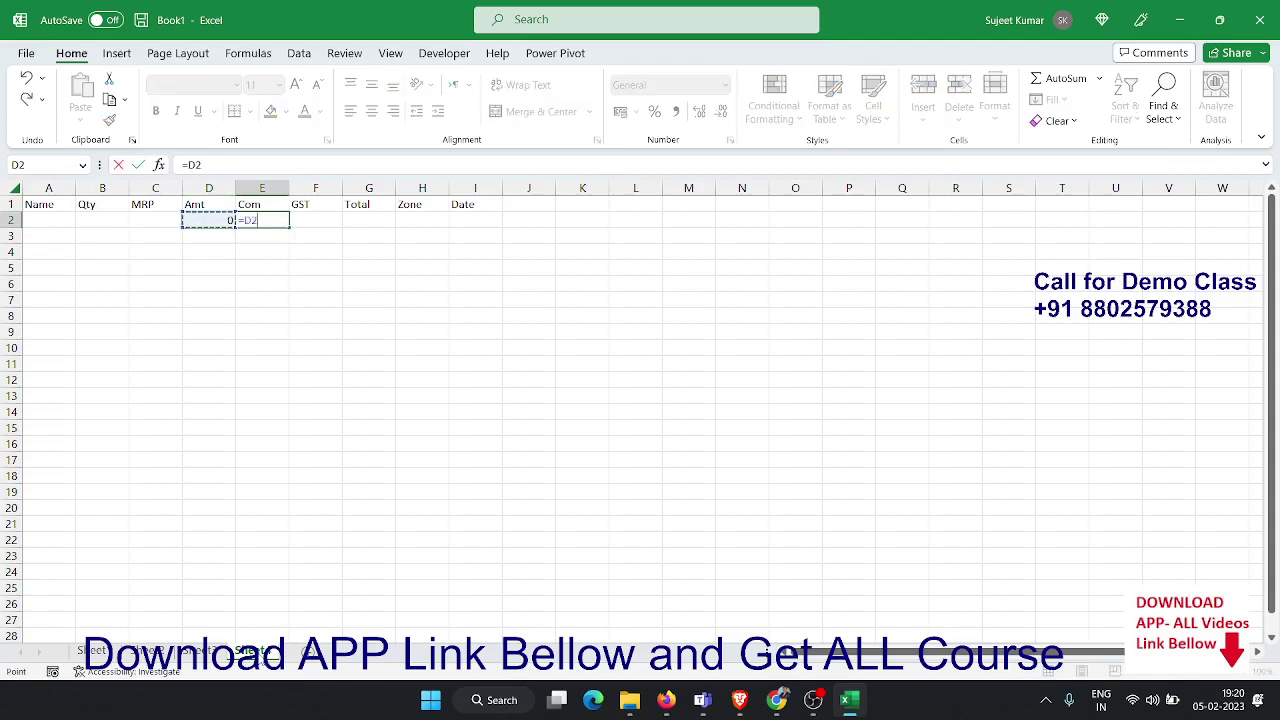
{"action": "type", "text": "*"}
{"action": "type", "text": "2"}
{"action": "key", "text": "Return"}
{"action": "key", "text": "Up"}
{"action": "key", "text": "Right"}
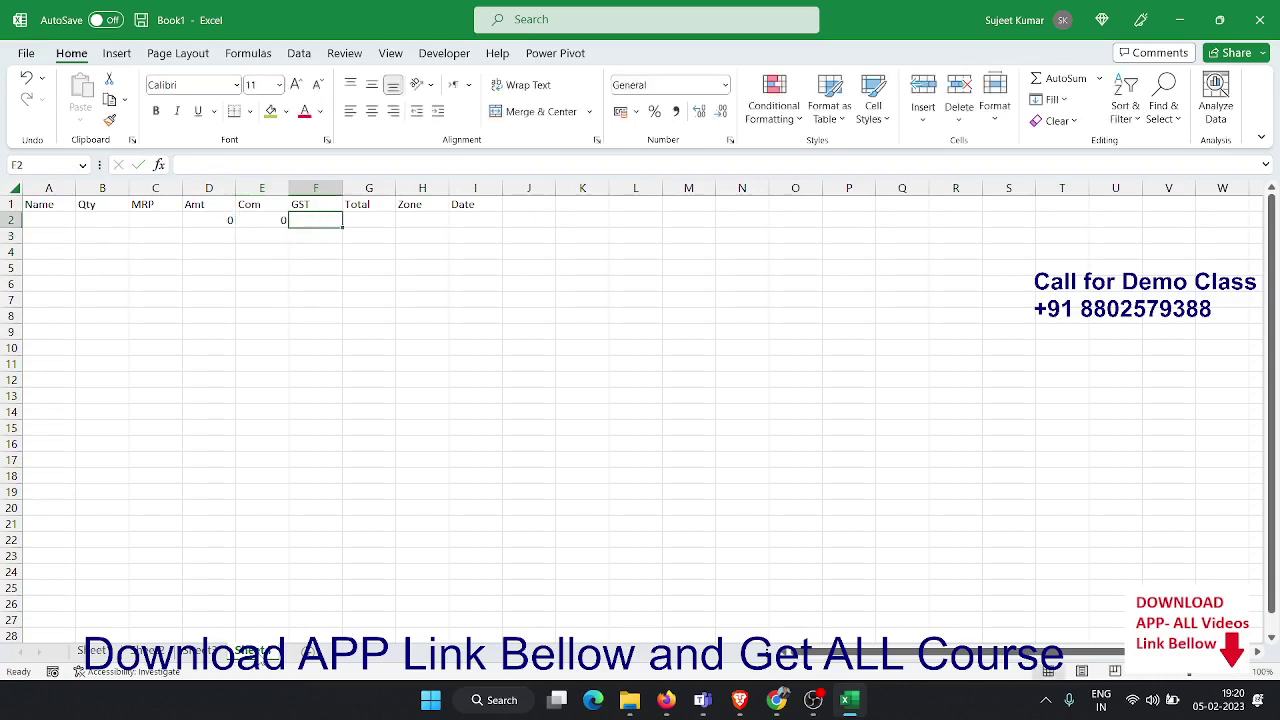
{"action": "type", "text": "="}
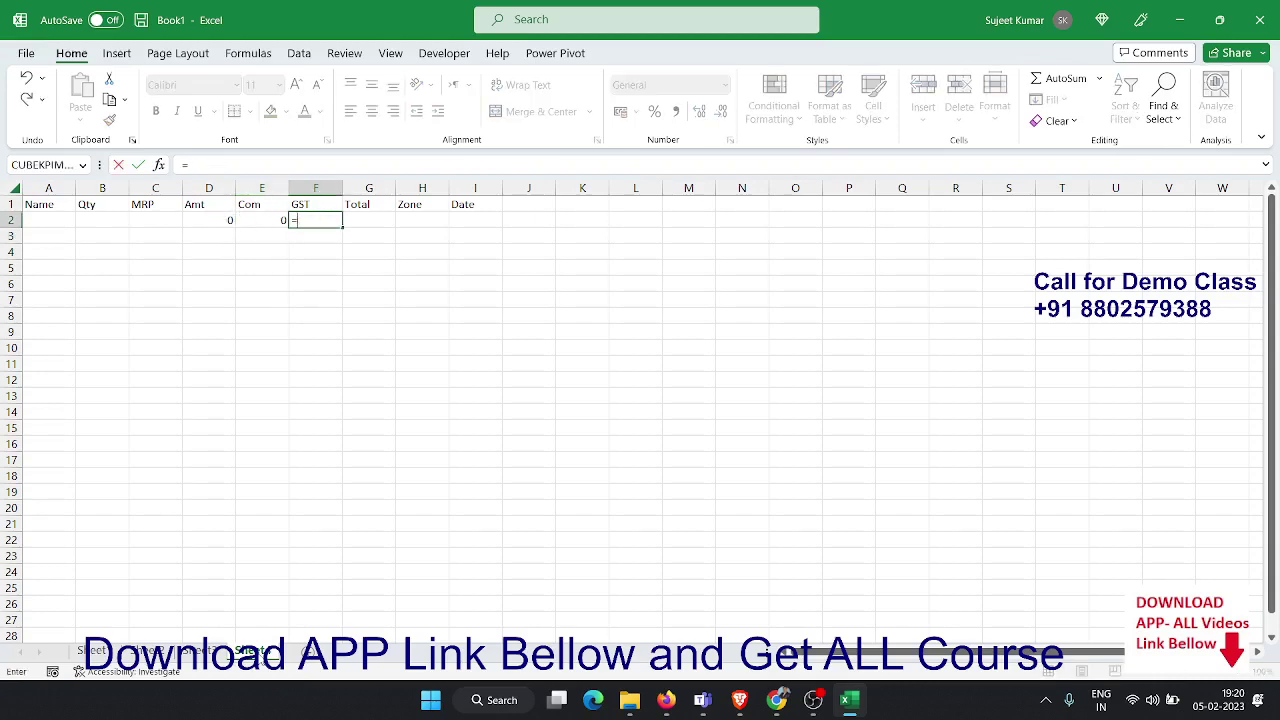
{"action": "left_click", "coordinate": [209, 220]}
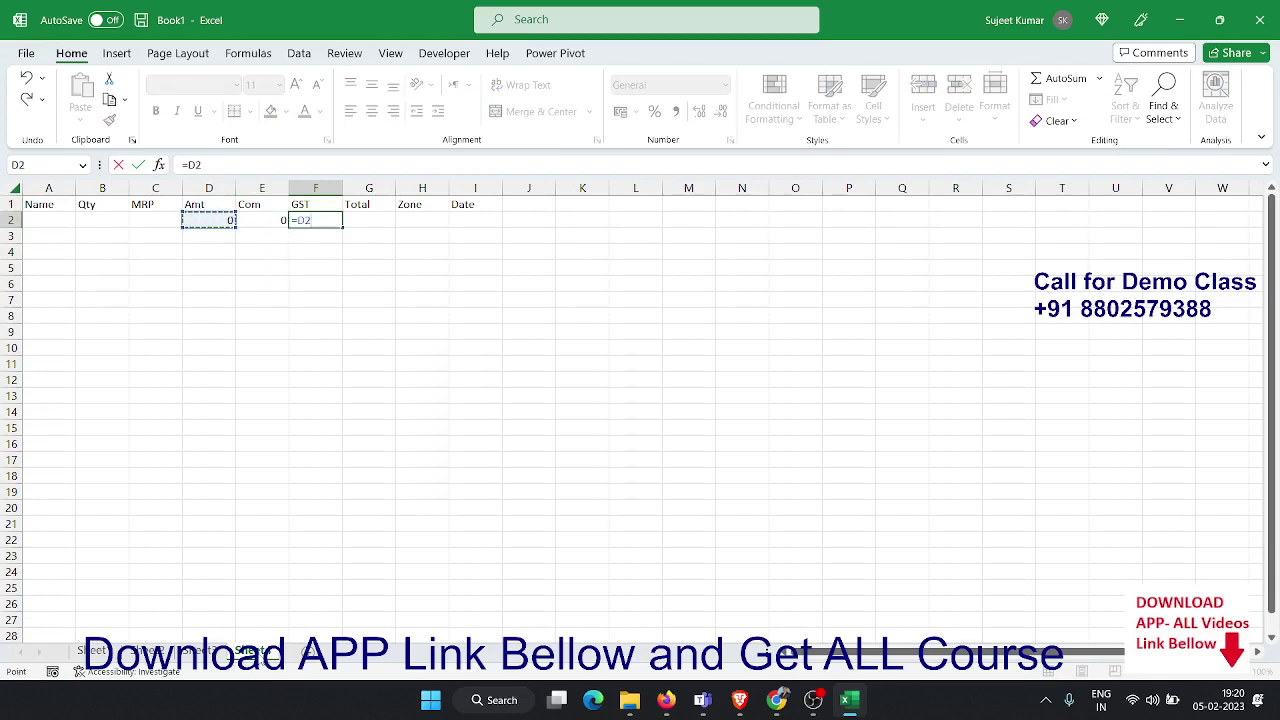
{"action": "type", "text": "*18"}
{"action": "type", "text": "%"}
{"action": "key", "text": "Tab"}
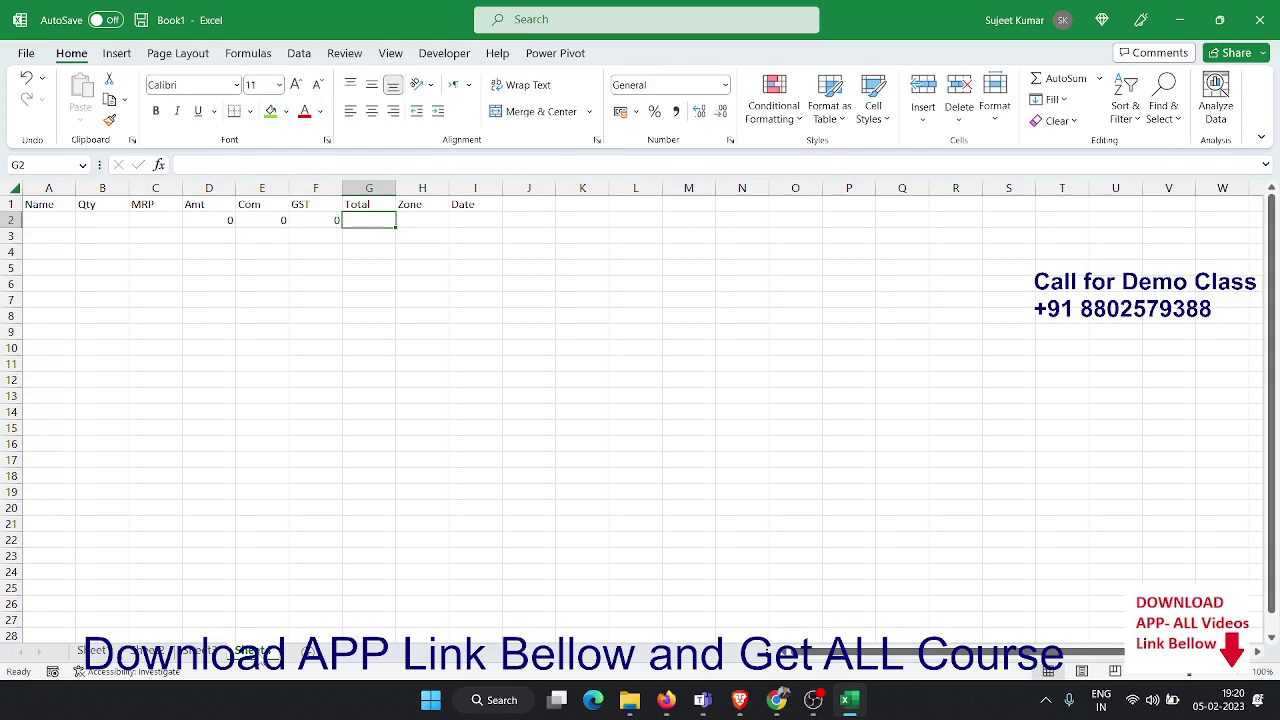
Put the Total formula =SUM(D2:F2) in G2 using AutoSum
{"action": "key", "text": "alt+equal"}
{"action": "key", "text": "Return"}
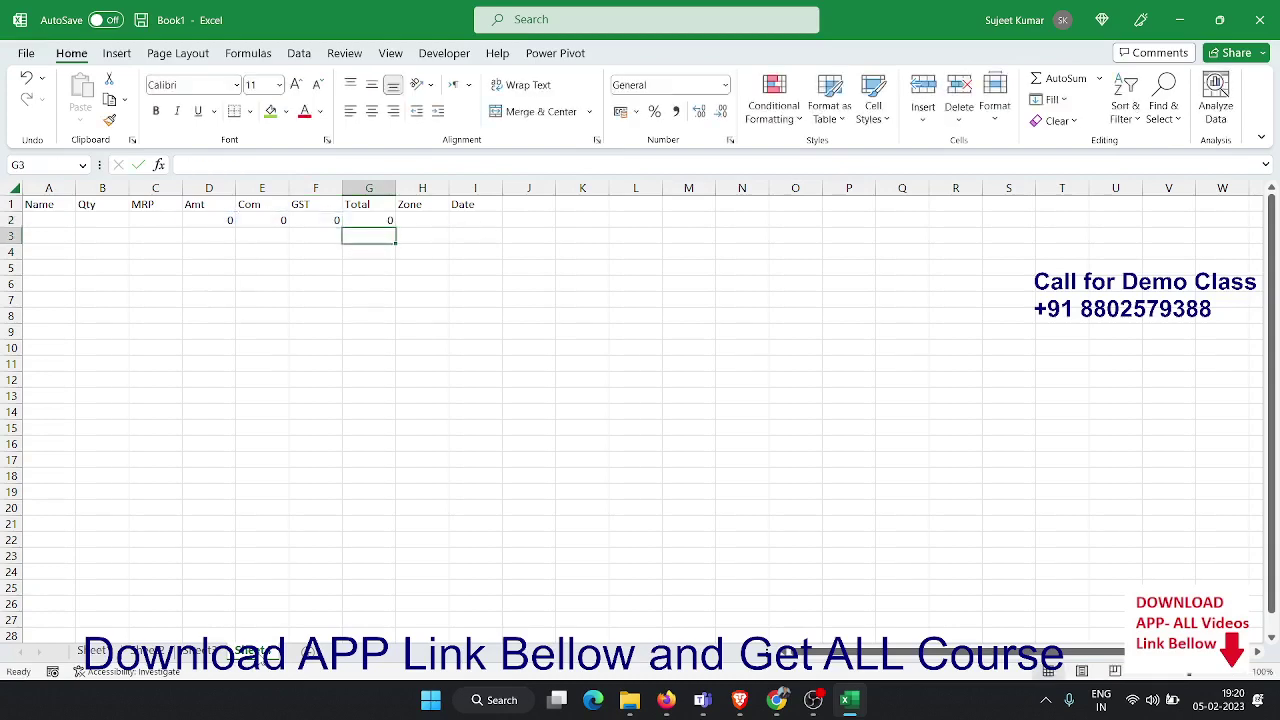
{"action": "key", "text": "Up"}
{"action": "key", "text": "Left"}
{"action": "key", "text": "Left"}
{"action": "key", "text": "Left"}
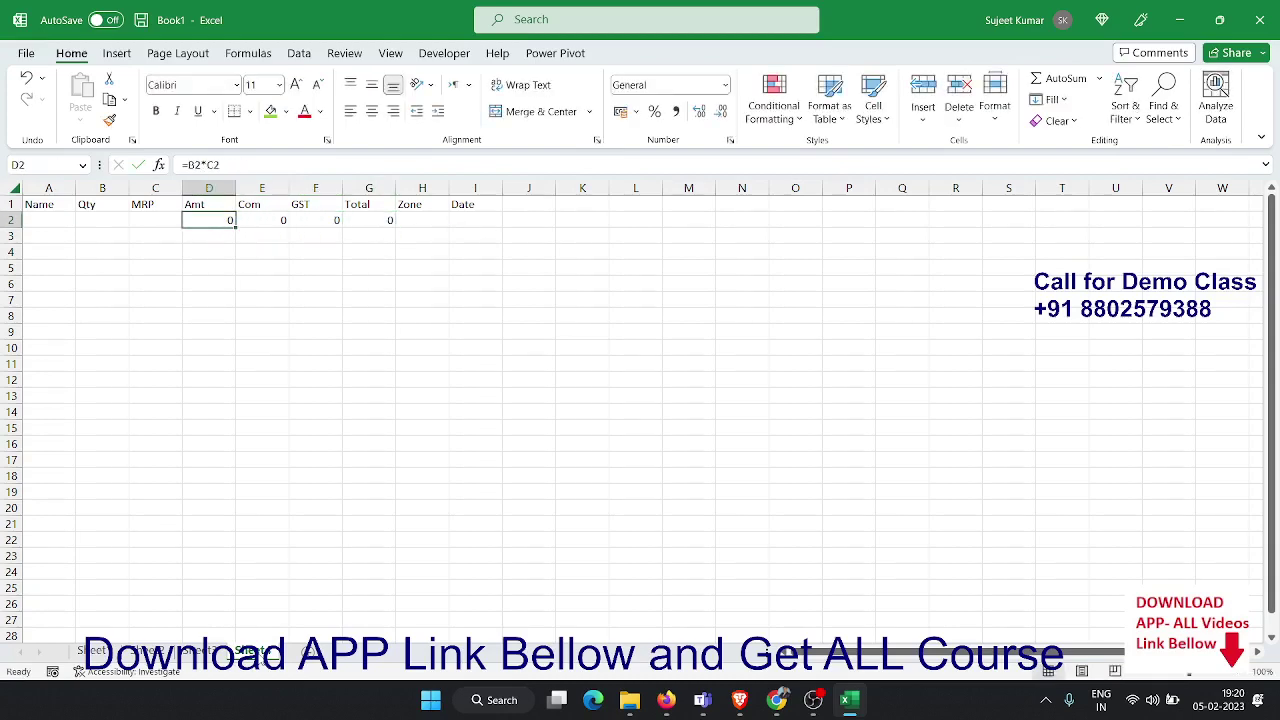
Fill the row 2 formulas in D2:G2 down to row 16 with Ctrl+D
{"action": "key", "text": "shift+Right"}
{"action": "key", "text": "shift+Right"}
{"action": "key", "text": "shift+Right"}
{"action": "key", "text": "shift+Down"}
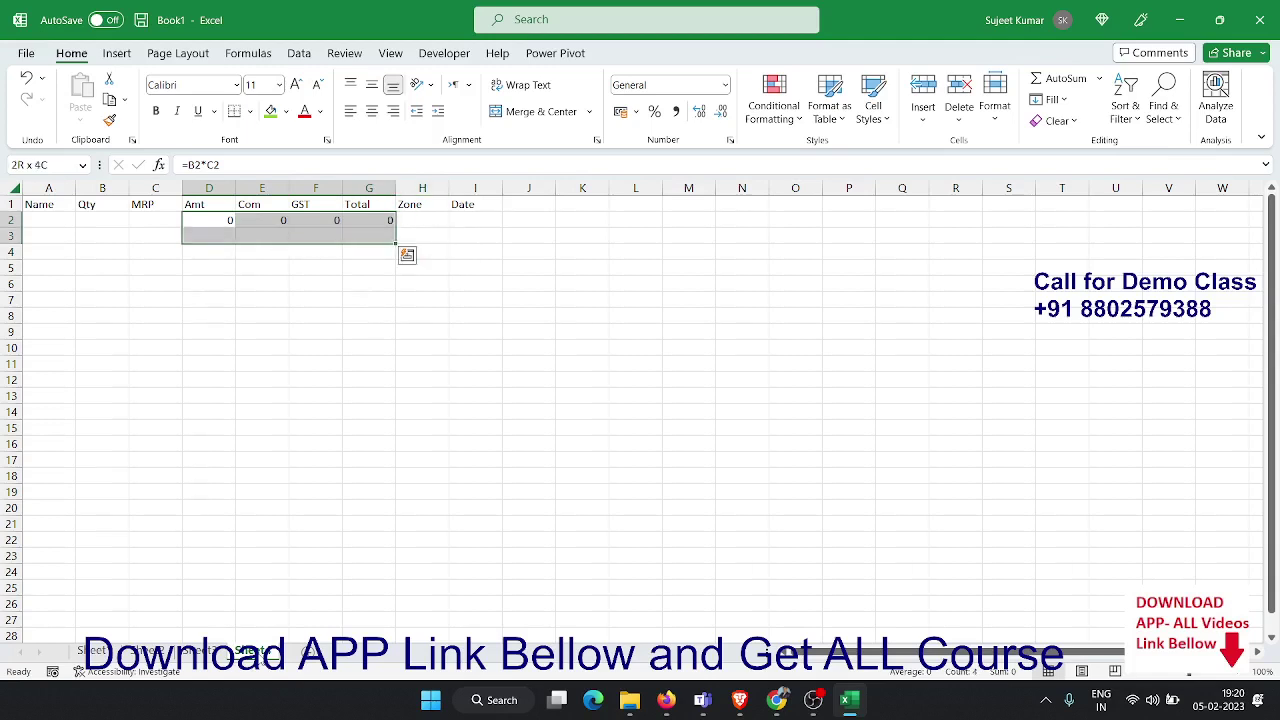
{"action": "key", "text": "shift+Down"}
{"action": "key", "text": "shift+Down"}
{"action": "key", "text": "shift+Down"}
{"action": "key", "text": "shift+Down"}
{"action": "key", "text": "shift+Down"}
{"action": "key", "text": "shift+Down"}
{"action": "key", "text": "shift+Down"}
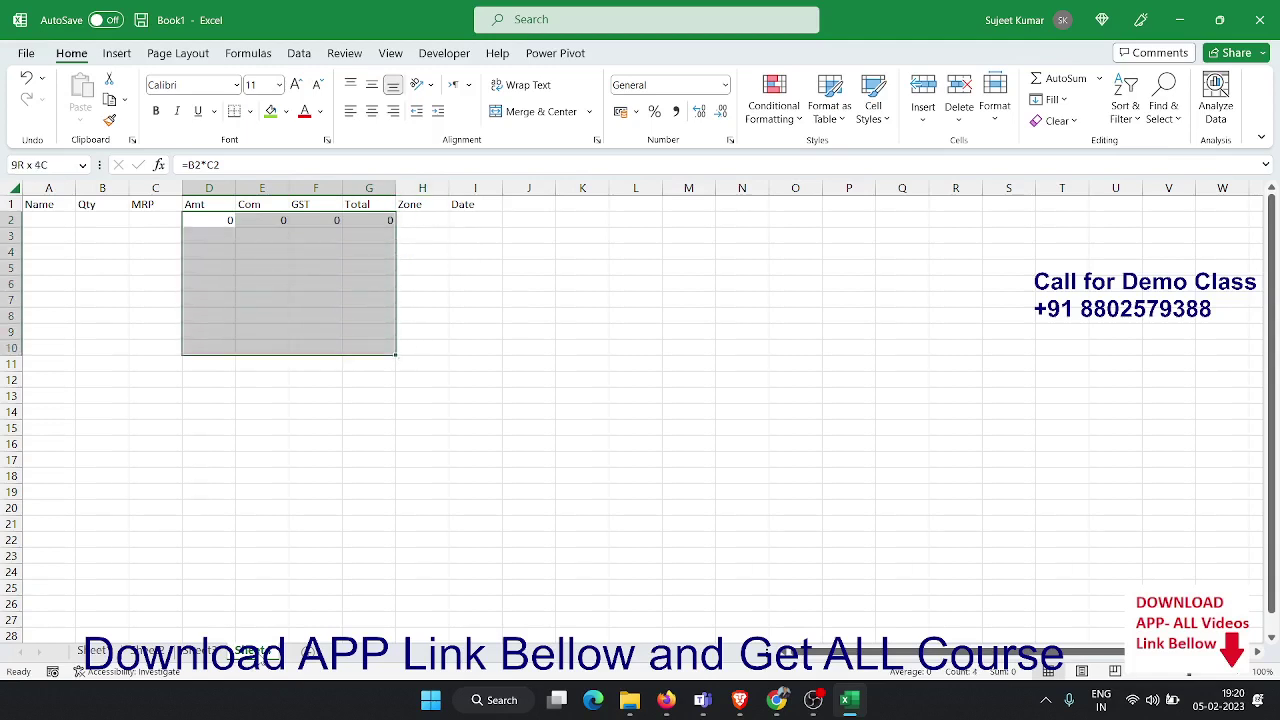
{"action": "key", "text": "shift+Down"}
{"action": "key", "text": "shift+Down"}
{"action": "key", "text": "shift+Down"}
{"action": "key", "text": "shift+Down"}
{"action": "key", "text": "shift+Down"}
{"action": "key", "text": "shift+Down"}
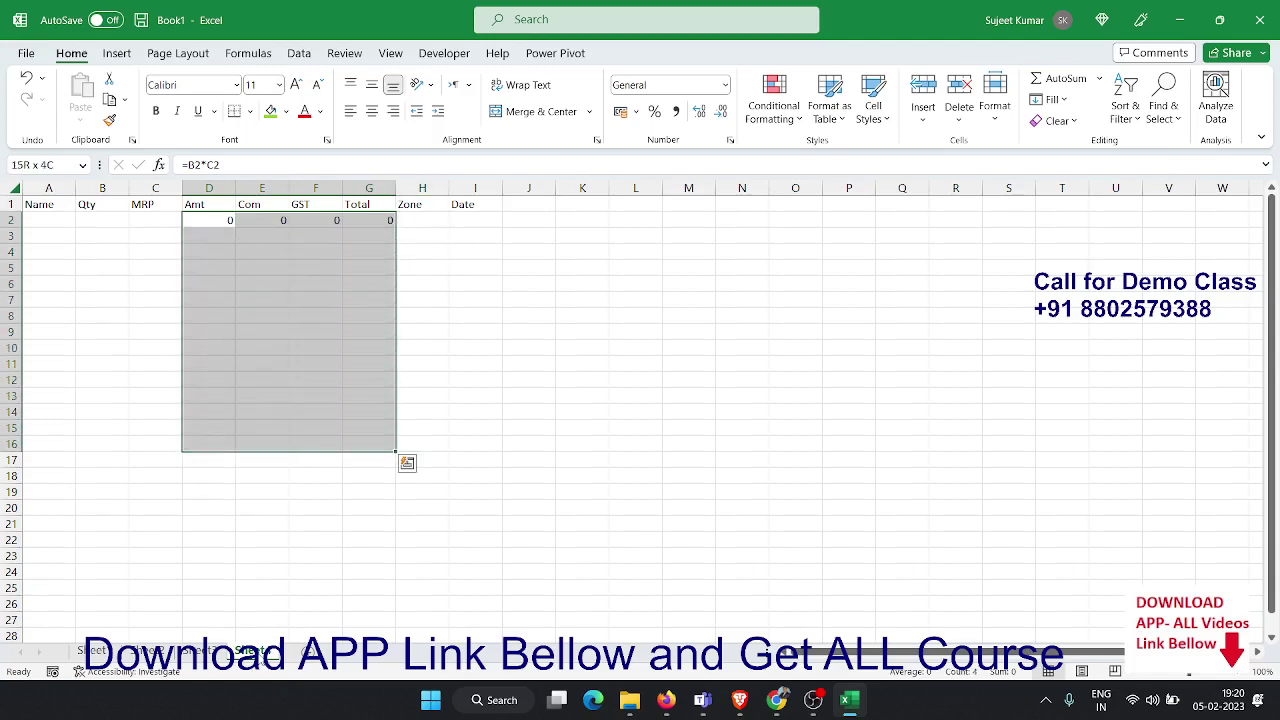
{"action": "key", "text": "ctrl+d"}
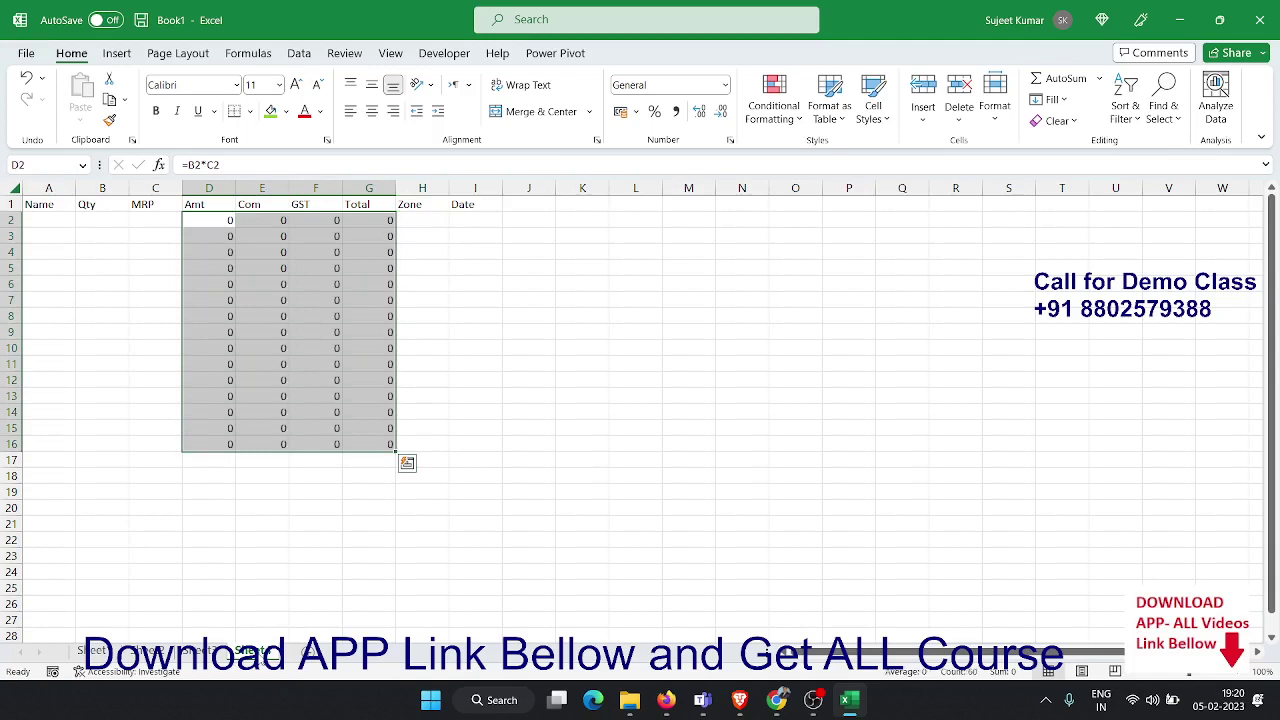
Enter a sample sale in row 2: a customer name, Qty 52, MRP 65, North, today's date
{"action": "key", "text": "Up"}
{"action": "key", "text": "Left"}
{"action": "key", "text": "Left"}
{"action": "key", "text": "Left"}
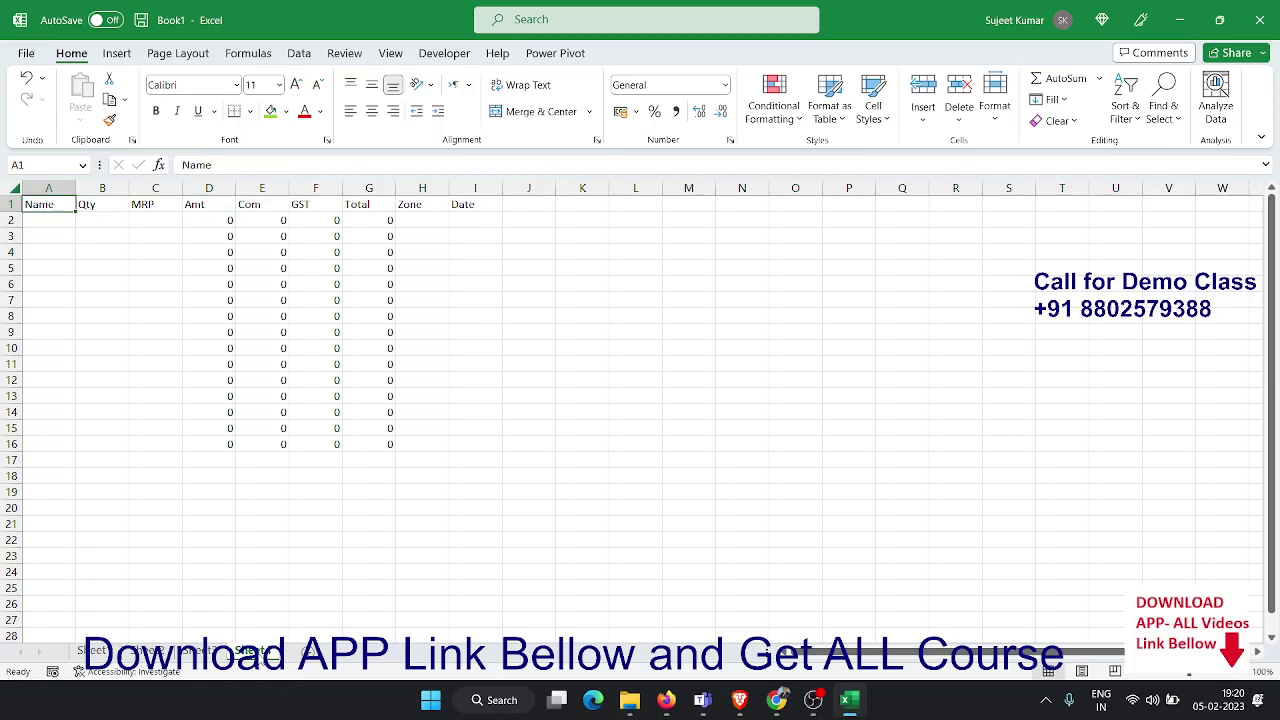
{"action": "key", "text": "Down"}
{"action": "type", "text": "Puj"}
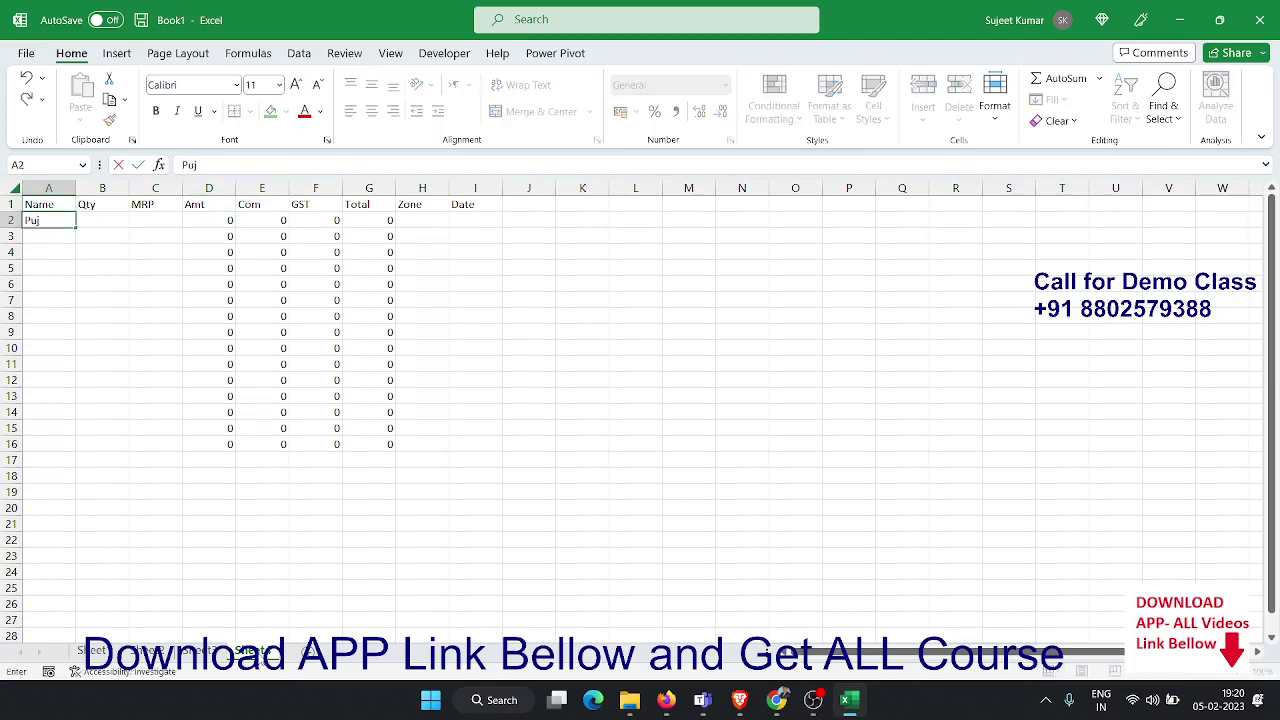
{"action": "type", "text": "a"}
{"action": "key", "text": "Tab"}
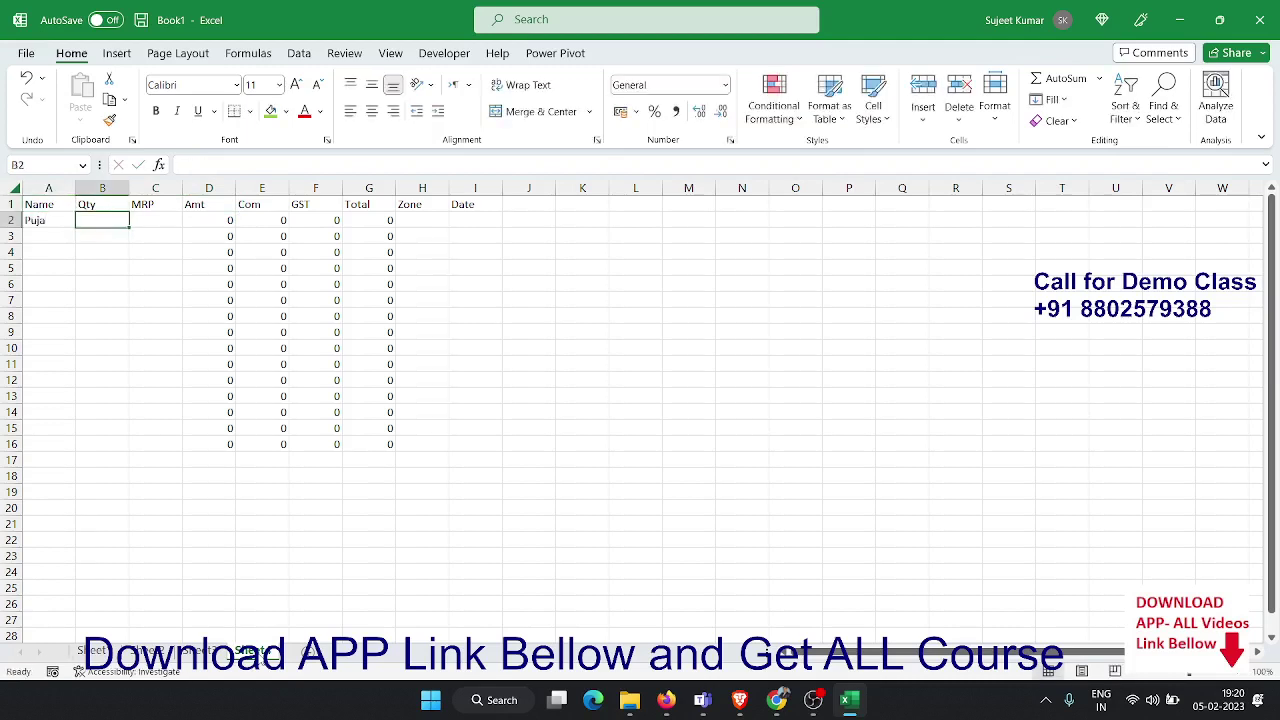
{"action": "type", "text": "52"}
{"action": "key", "text": "Tab"}
{"action": "type", "text": "65"}
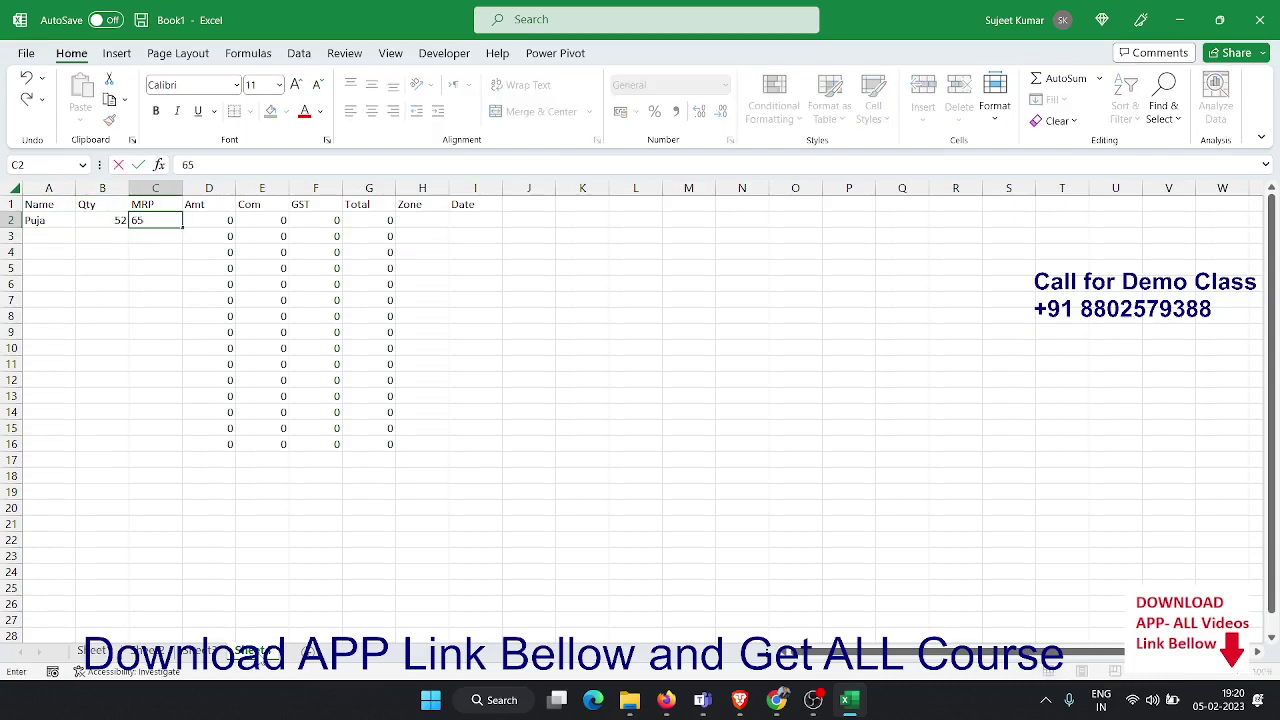
{"action": "key", "text": "Tab"}
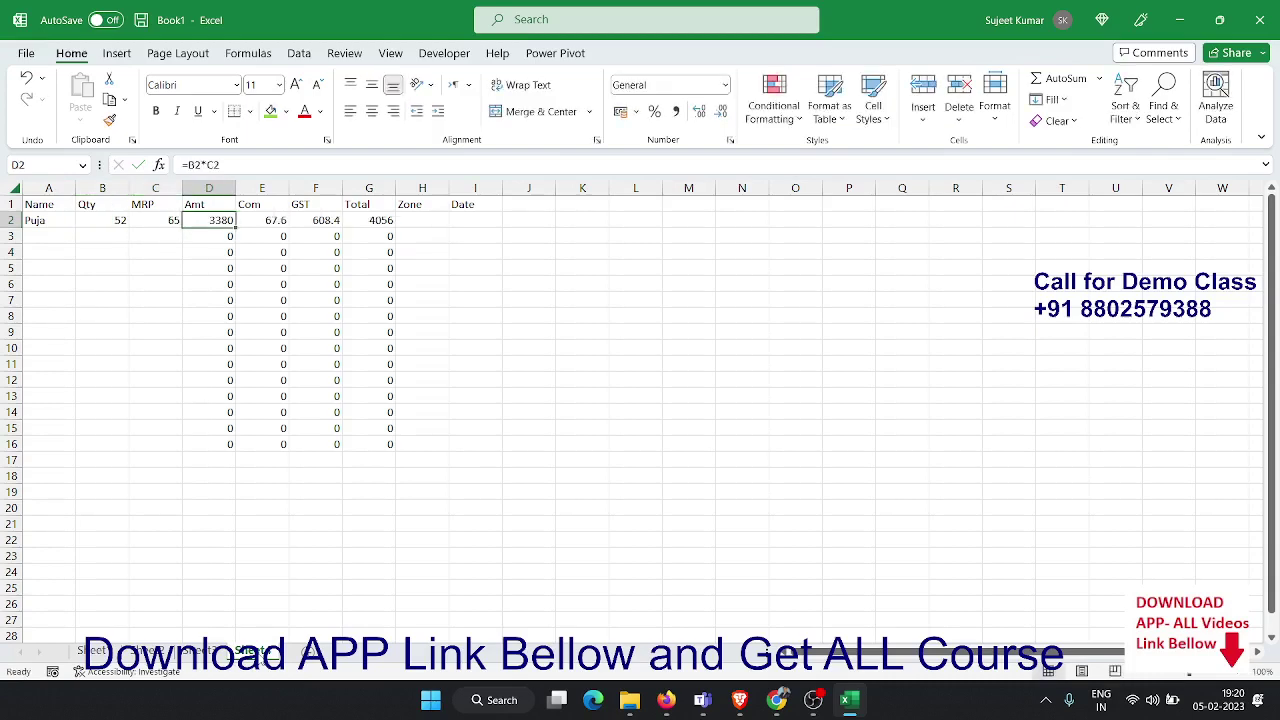
{"action": "key", "text": "Tab"}
{"action": "key", "text": "Tab"}
{"action": "key", "text": "Tab"}
{"action": "key", "text": "Tab"}
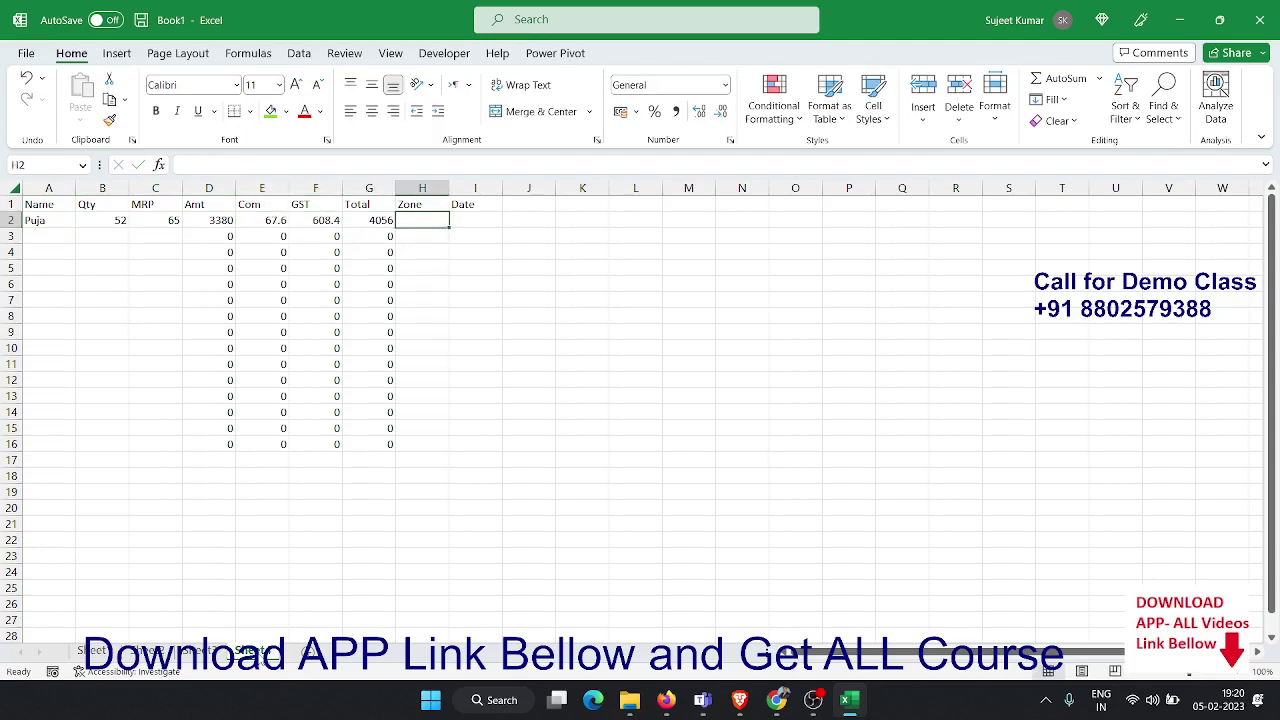
{"action": "type", "text": "Nor"}
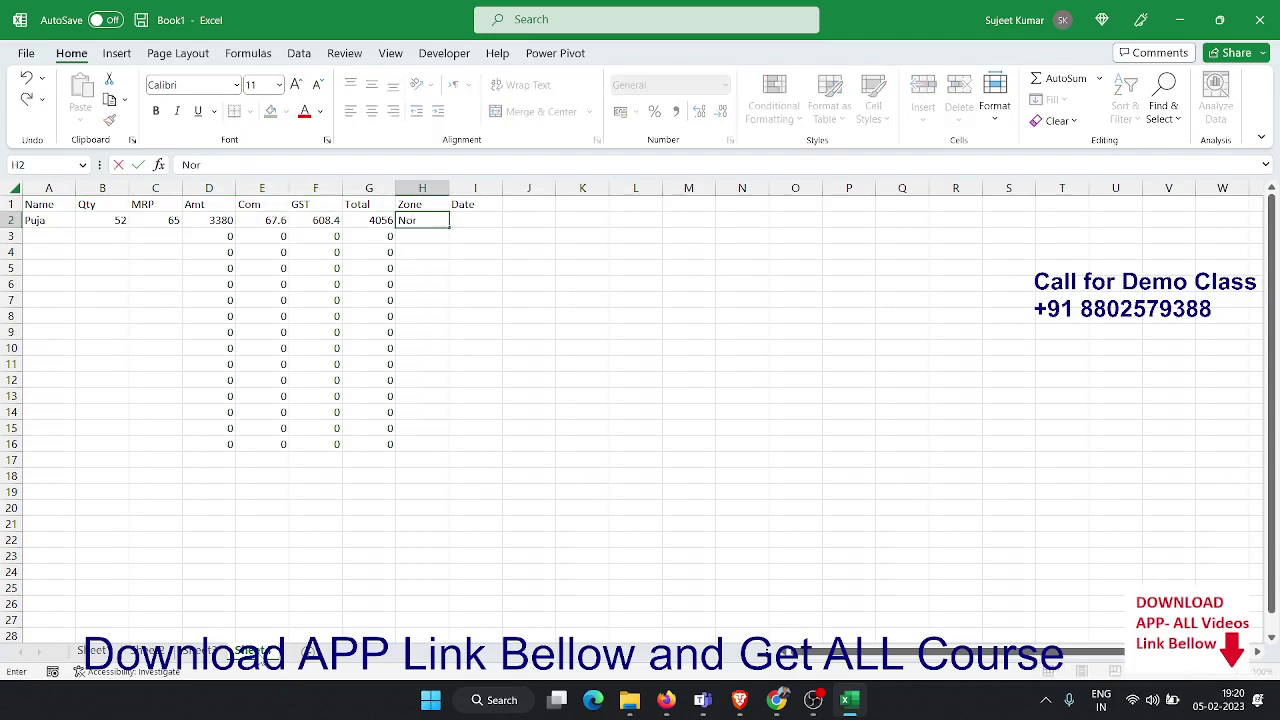
{"action": "type", "text": "th"}
{"action": "key", "text": "Tab"}
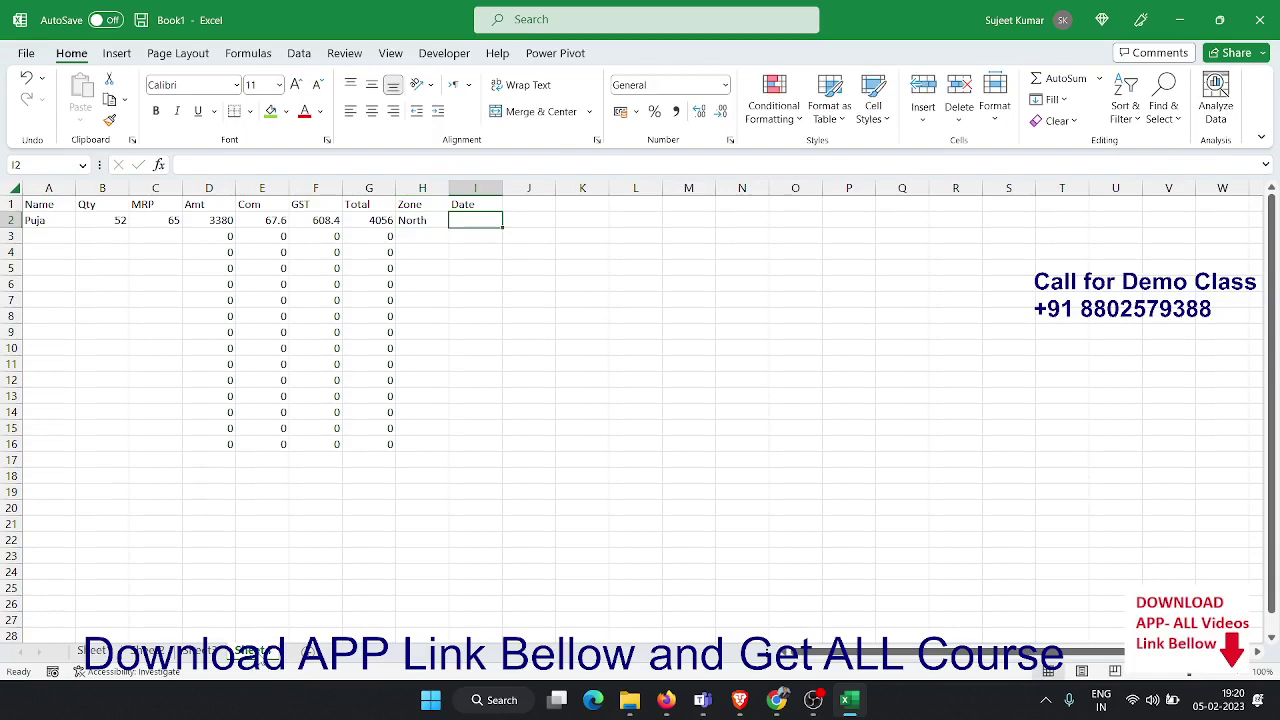
{"action": "key", "text": "ctrl+semicolon"}
{"action": "key", "text": "Return"}
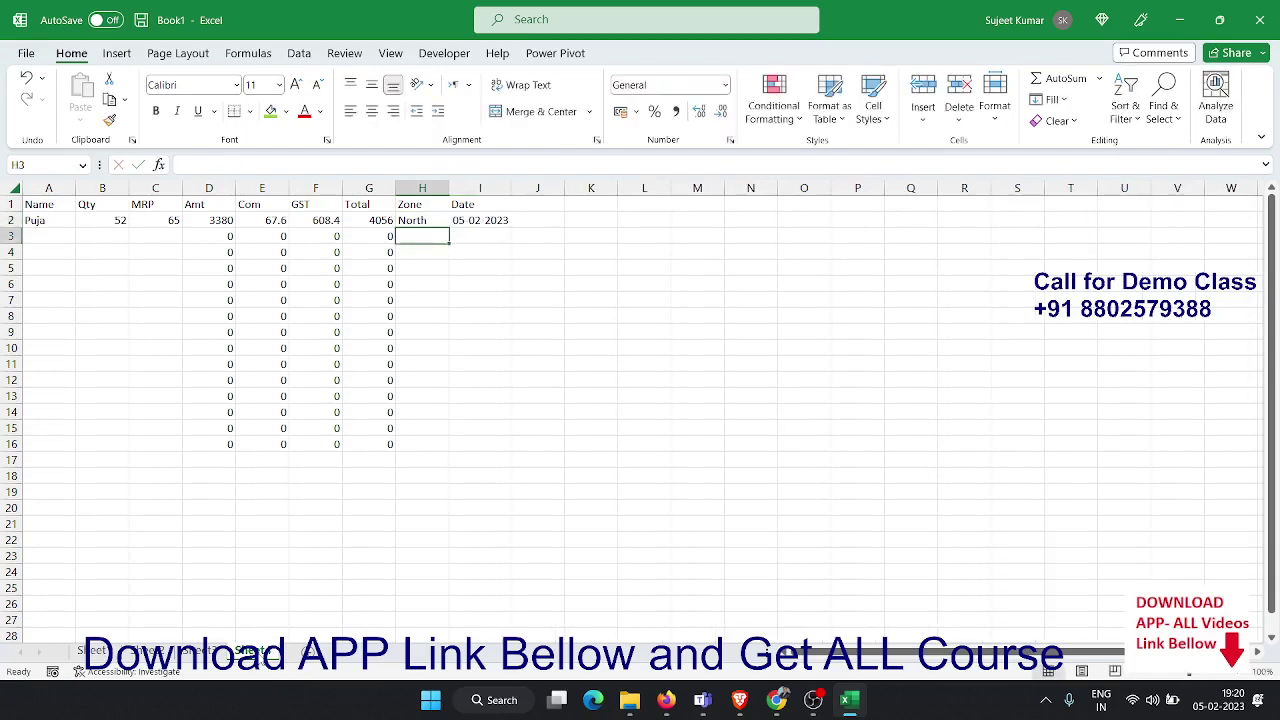
Review the row 2 inputs and the calculated Amt, Com, GST and Total values
{"action": "key", "text": "Up"}
{"action": "key", "text": "Left"}
{"action": "key", "text": "Left"}
{"action": "key", "text": "Left"}
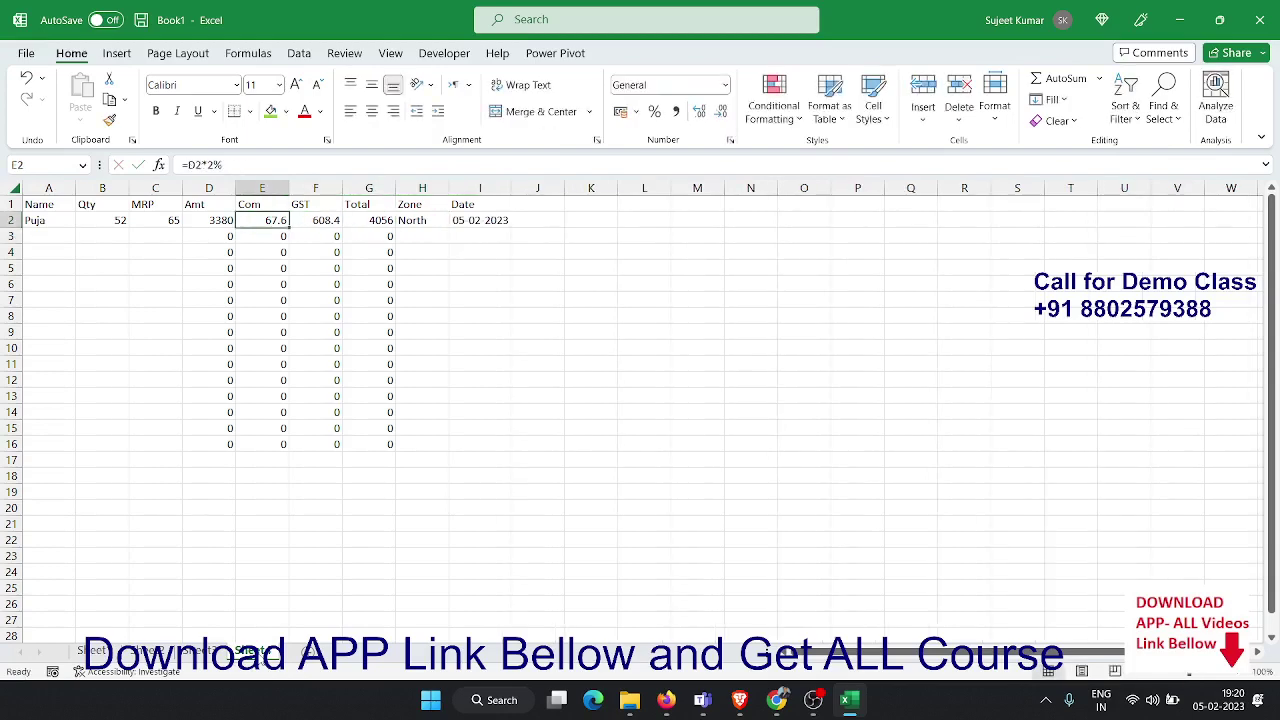
{"action": "key", "text": "Left"}
{"action": "key", "text": "Left"}
{"action": "key", "text": "Left"}
{"action": "key", "text": "shift+Right"}
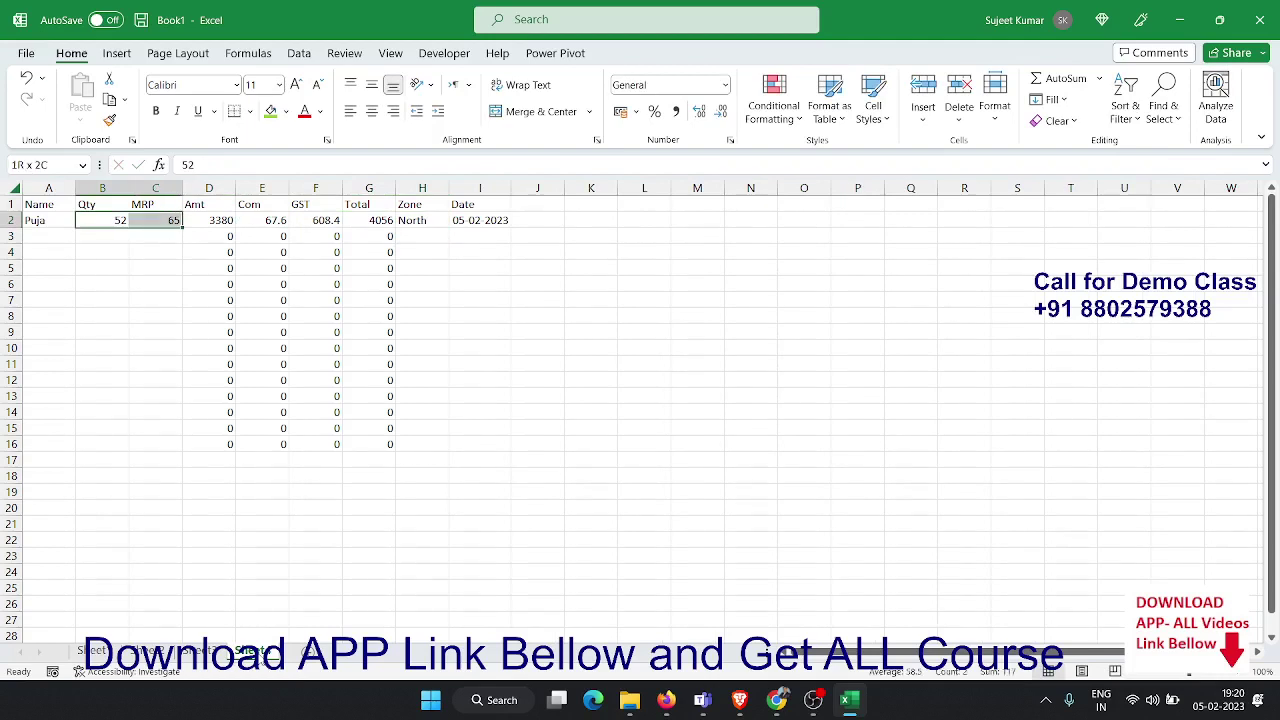
{"action": "key", "text": "Right"}
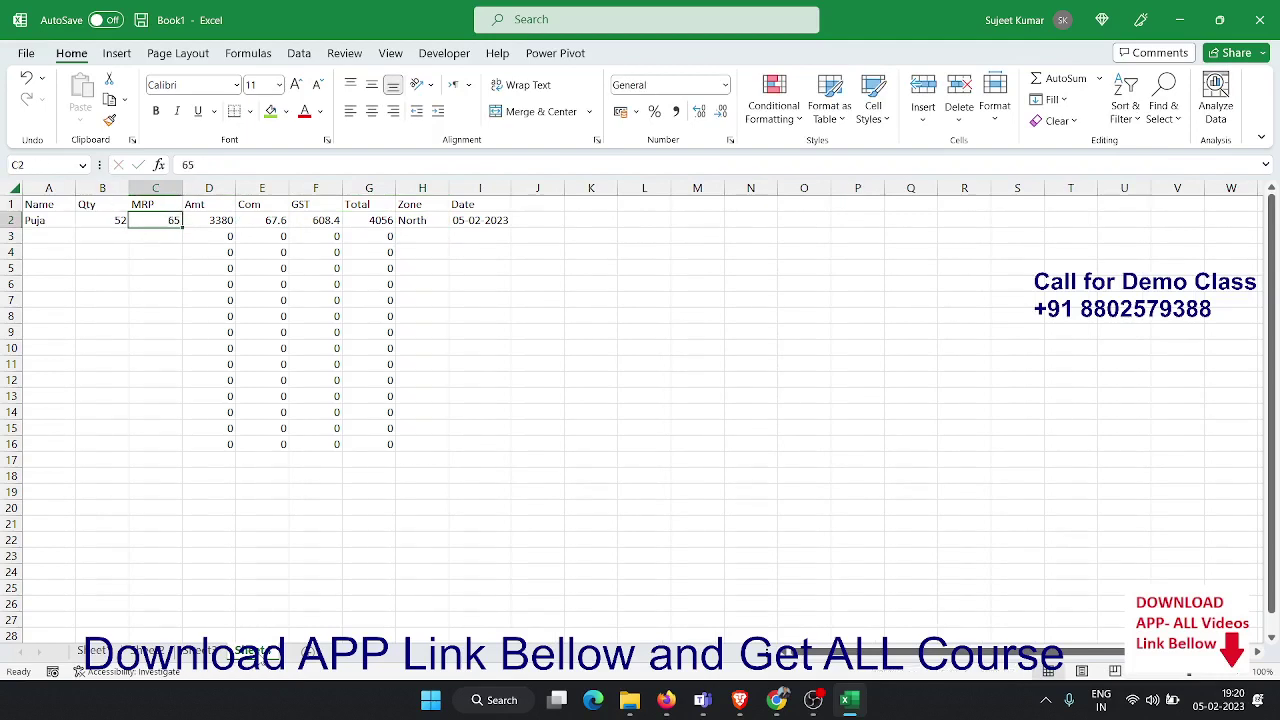
{"action": "key", "text": "Right"}
{"action": "key", "text": "shift+Right"}
{"action": "key", "text": "shift+Right"}
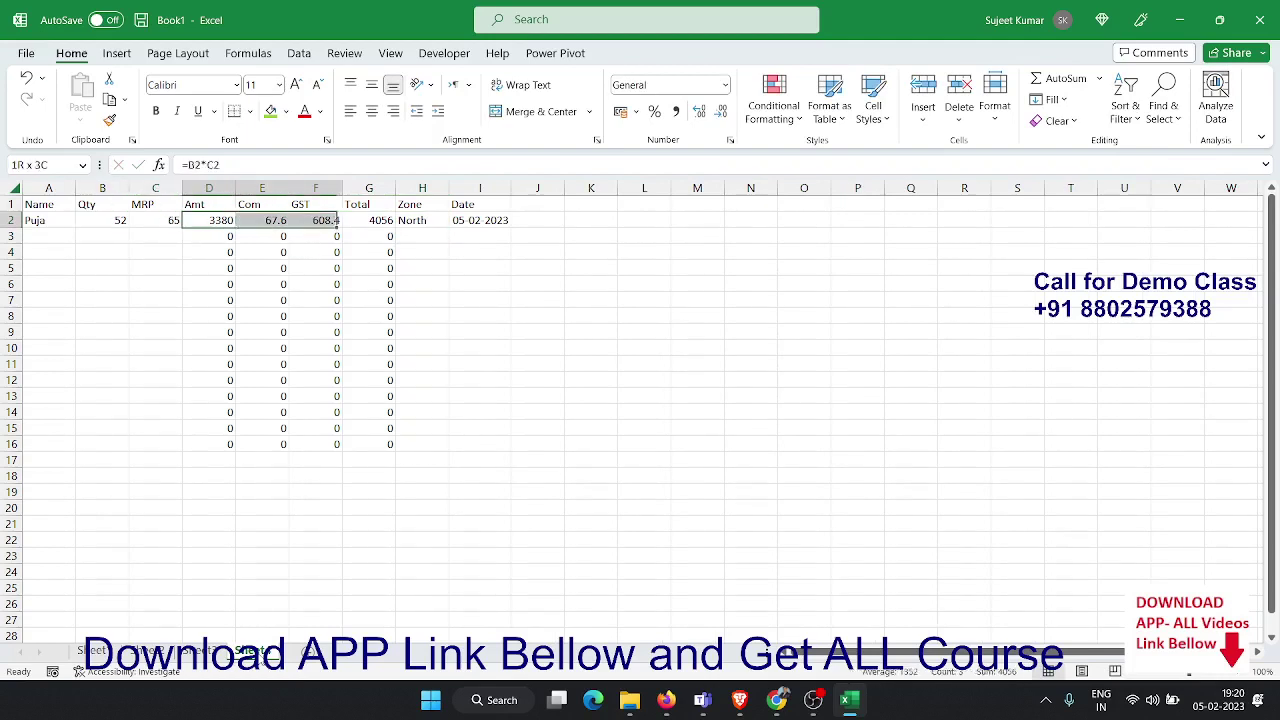
{"action": "key", "text": "shift+Right"}
{"action": "key", "text": "Right"}
{"action": "key", "text": "Right"}
{"action": "key", "text": "Right"}
{"action": "key", "text": "Right"}
{"action": "key", "text": "Right"}
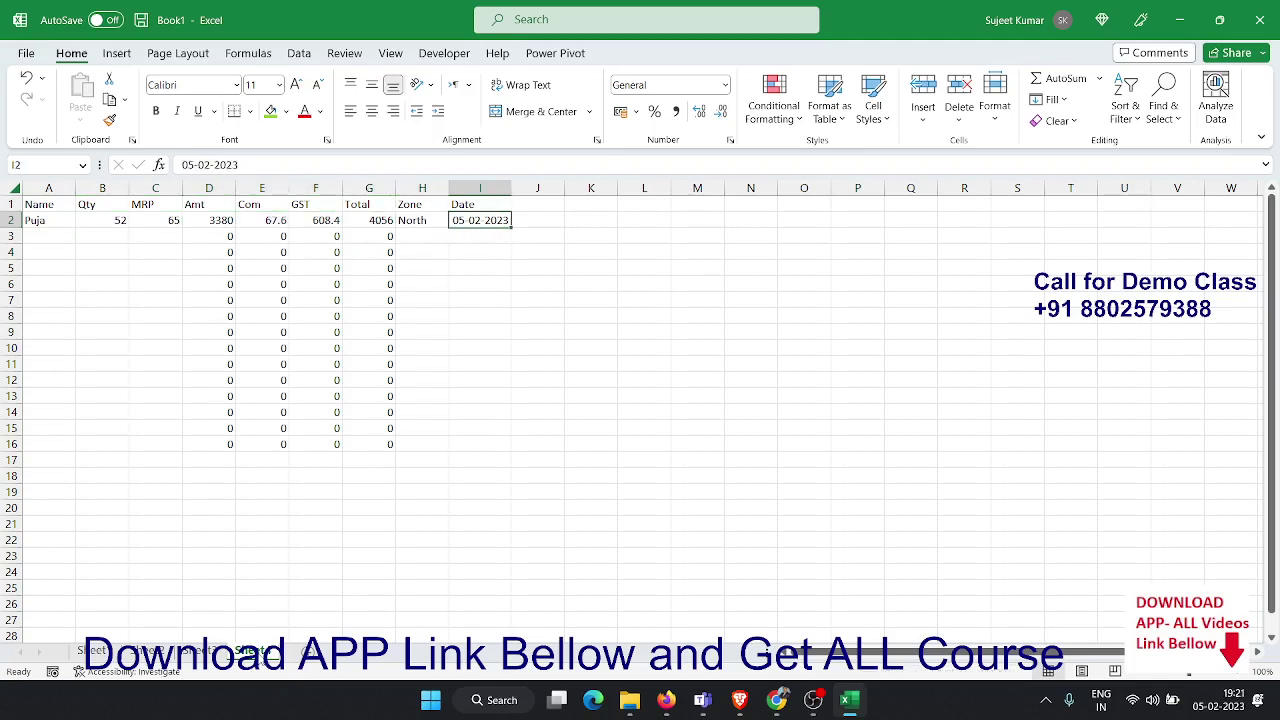
{"action": "key", "text": "Left"}
{"action": "key", "text": "Right"}
Inspect the filled-down formulas in row 3 from Amt through Total
{"action": "key", "text": "Down"}
{"action": "key", "text": "Left"}
{"action": "key", "text": "Left"}
{"action": "key", "text": "Left"}
{"action": "key", "text": "Left"}
{"action": "key", "text": "Left"}
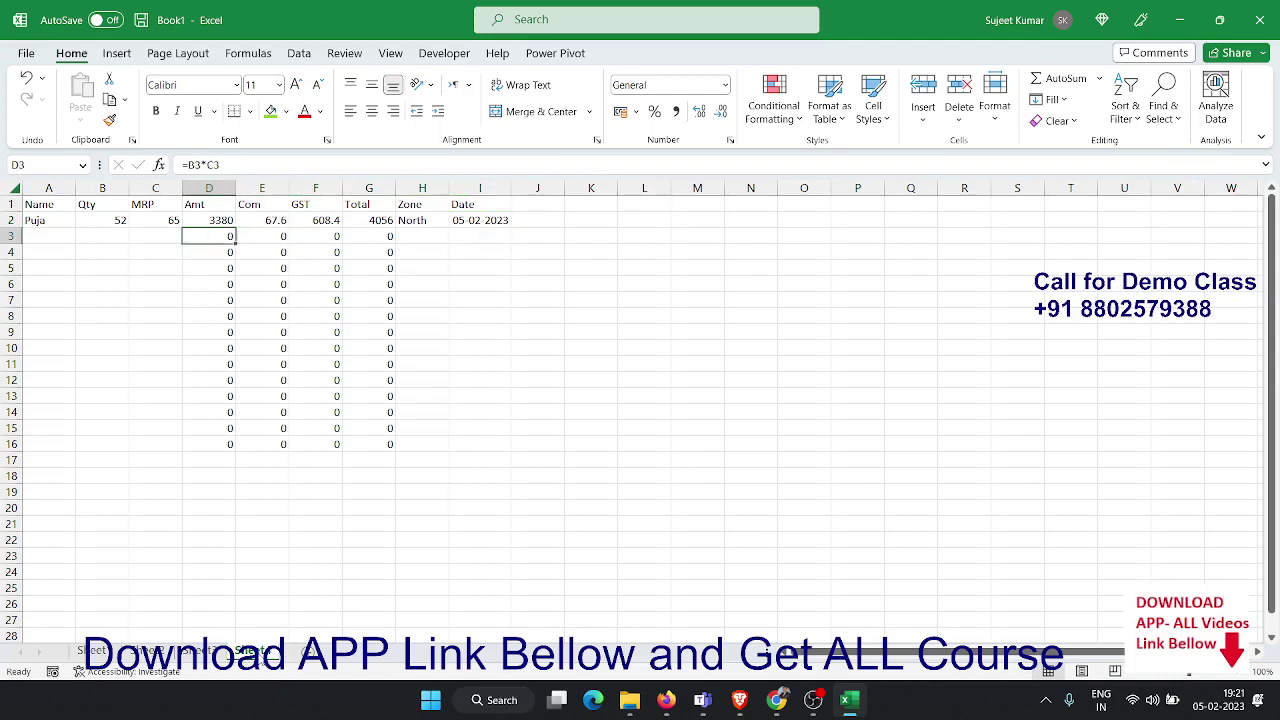
{"action": "key", "text": "Right"}
{"action": "key", "text": "Right"}
{"action": "key", "text": "Right"}
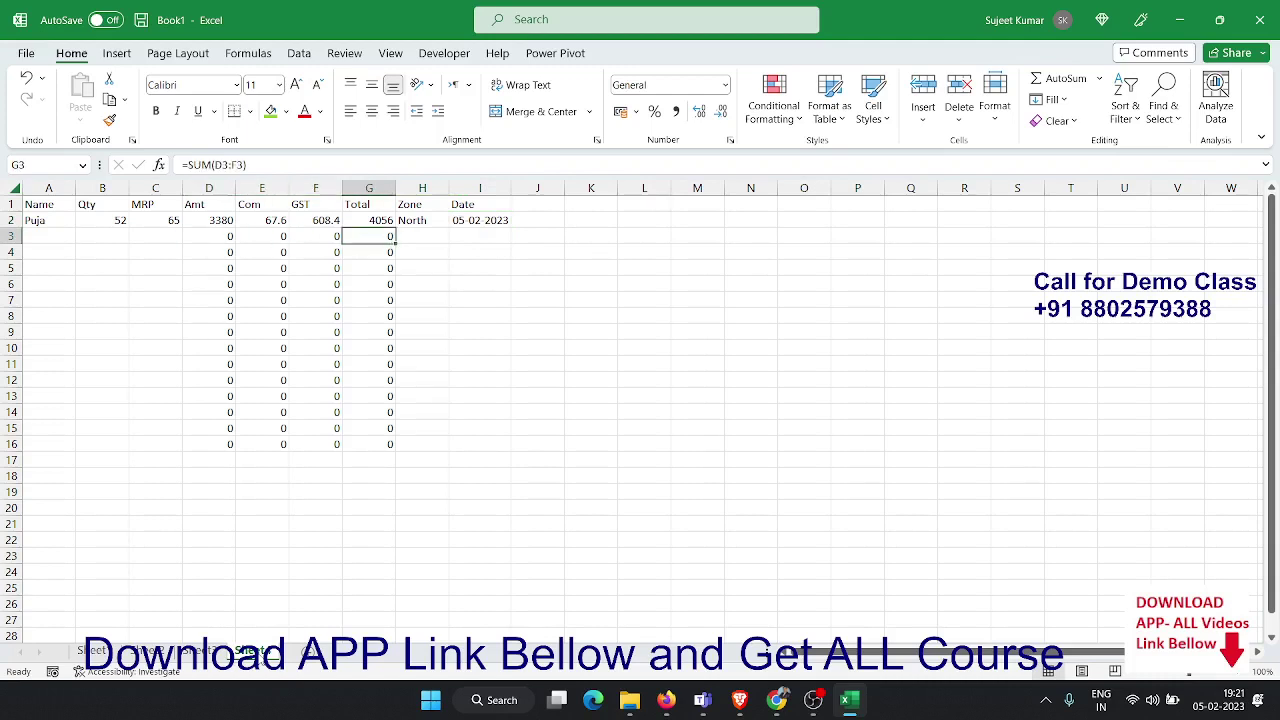
{"action": "key", "text": "Right"}
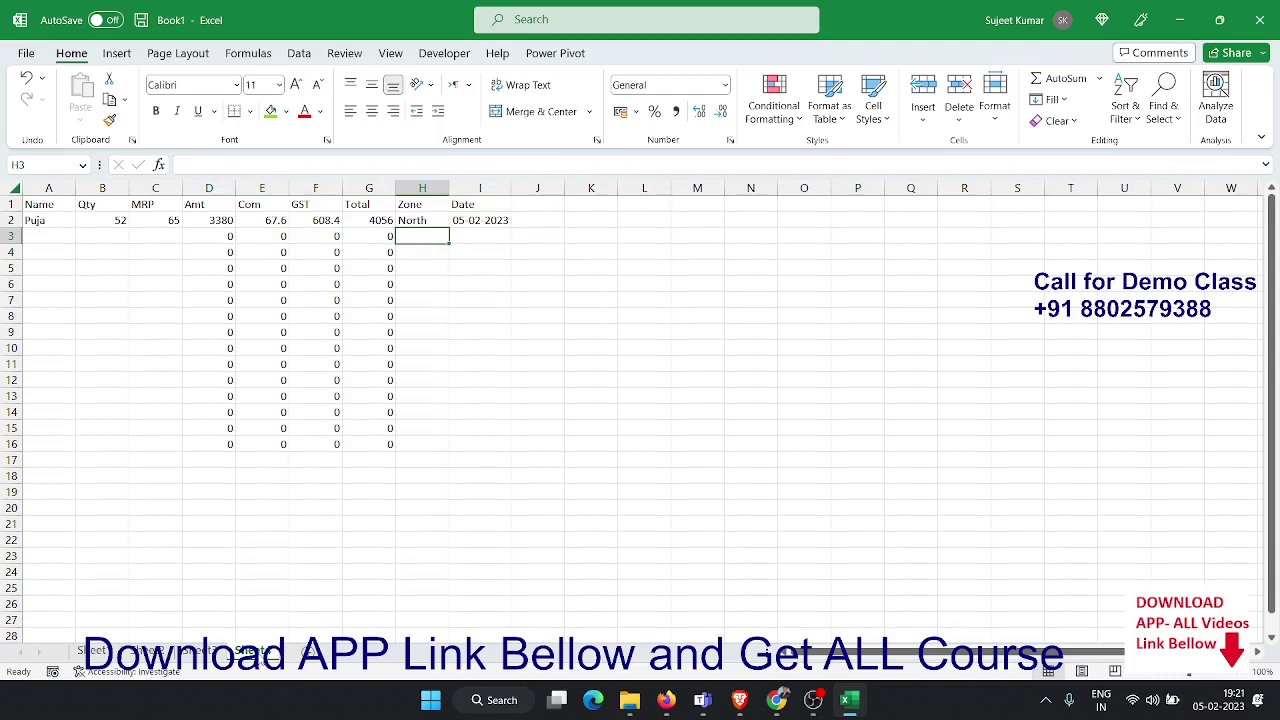
{"action": "key", "text": "Right"}
{"action": "key", "text": "Left"}
{"action": "key", "text": "Left"}
{"action": "key", "text": "Left"}
{"action": "key", "text": "Left"}
Check cells C3 and H3, then return to the data table sheet and select all cells
{"action": "left_click", "coordinate": [155, 235]}
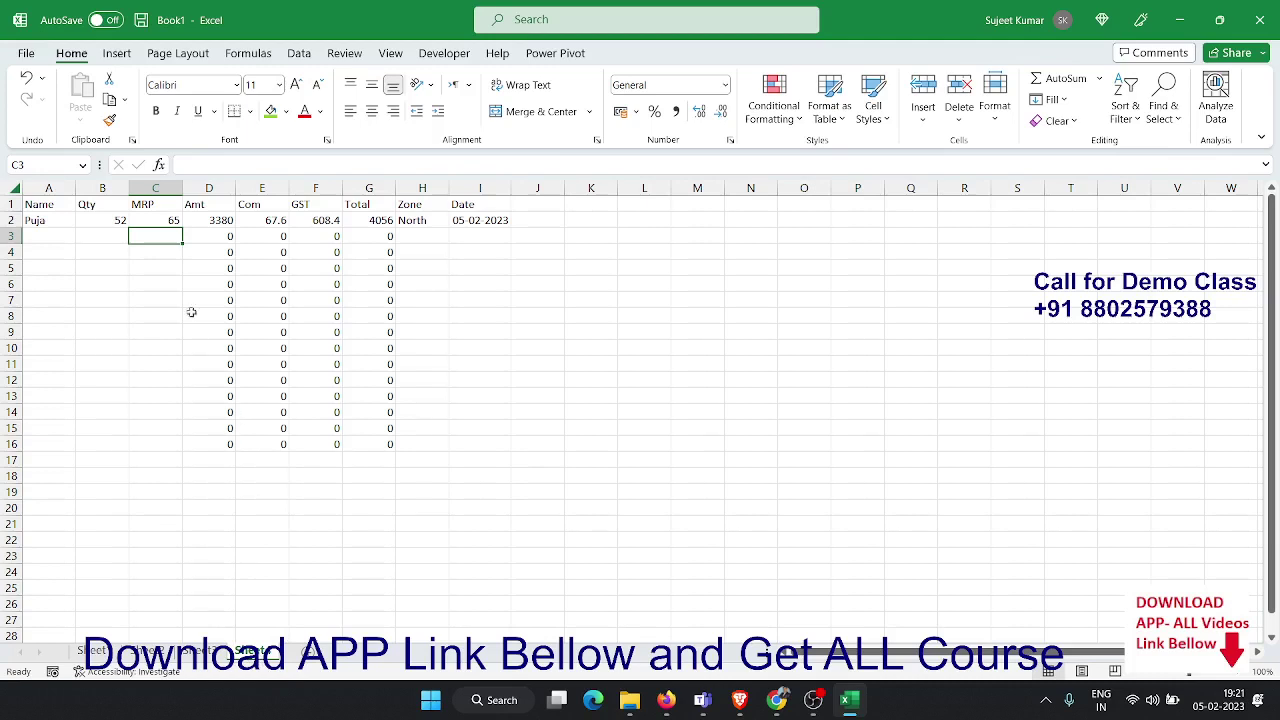
{"action": "left_click", "coordinate": [408, 236]}
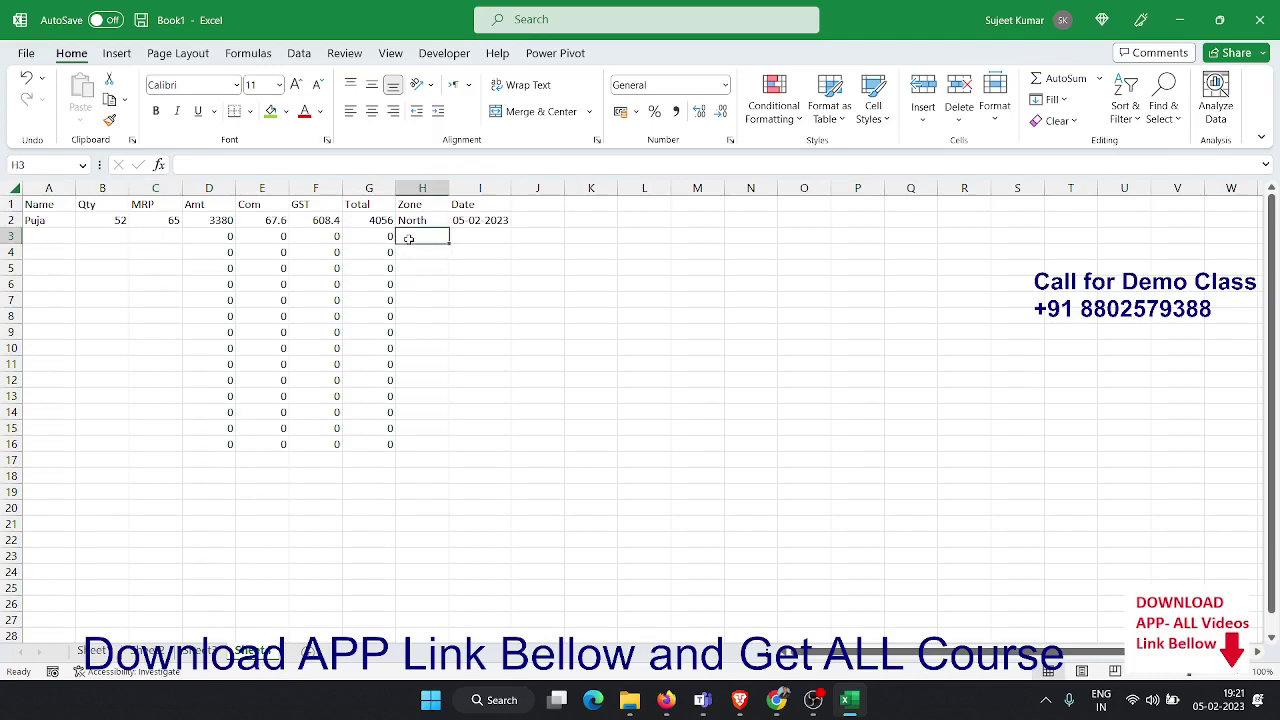
{"action": "left_click", "coordinate": [168, 235]}
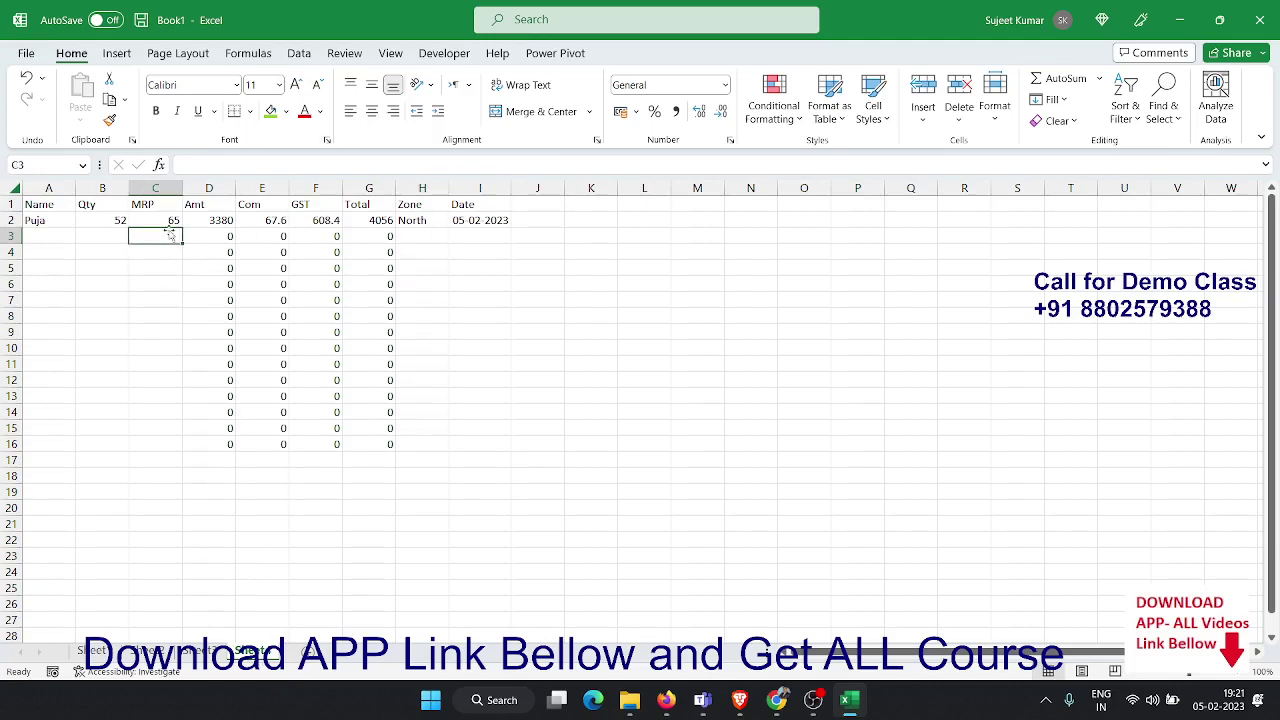
{"action": "left_click", "coordinate": [413, 234]}
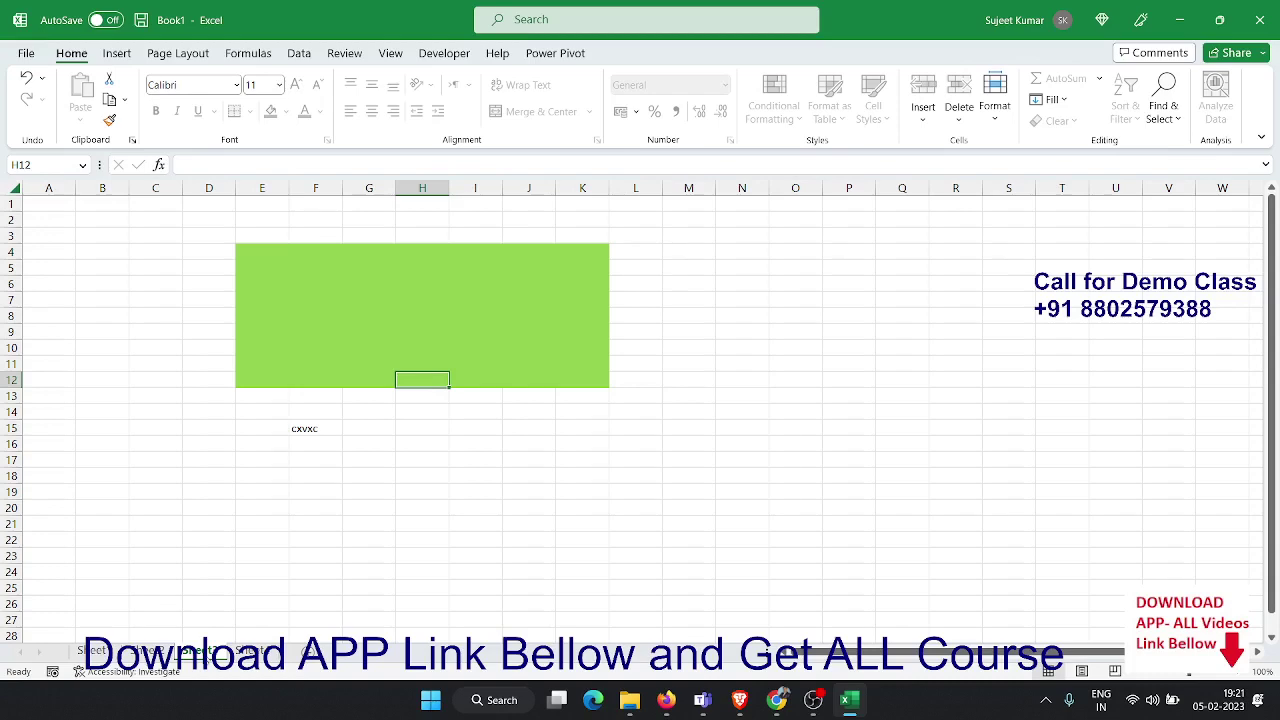
{"action": "left_click", "coordinate": [248, 652]}
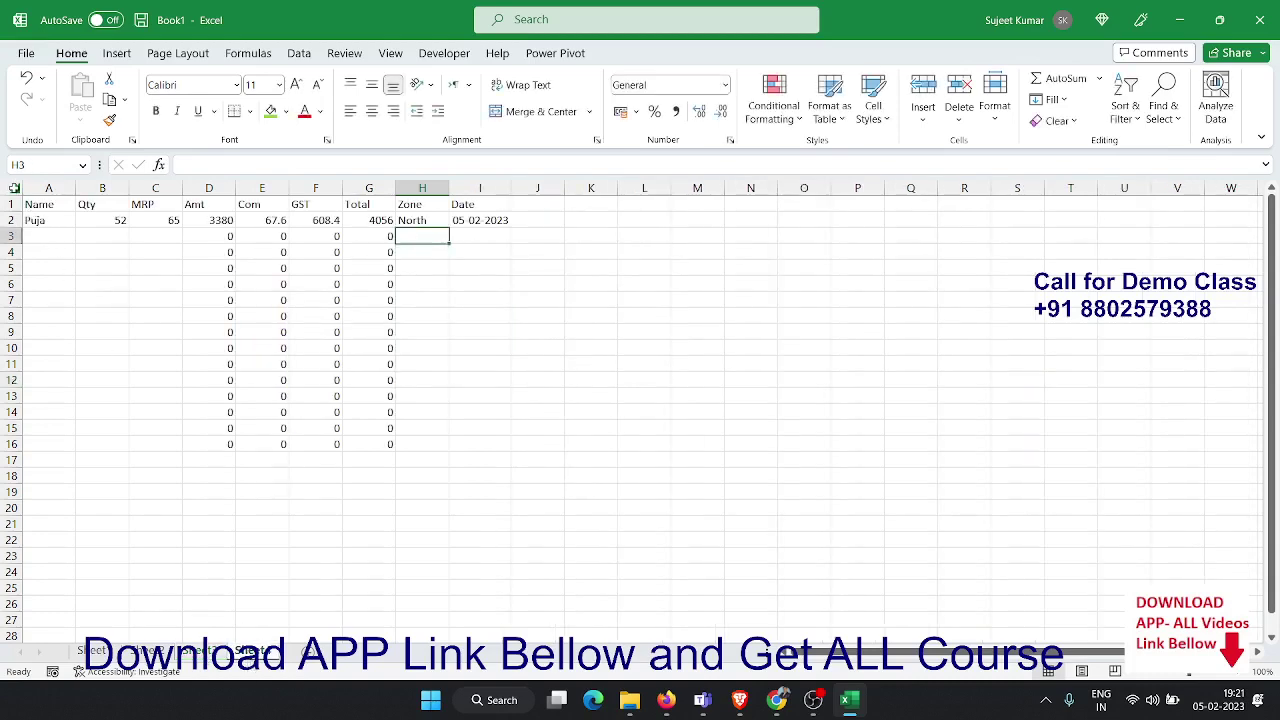
{"action": "left_click", "coordinate": [14, 188]}
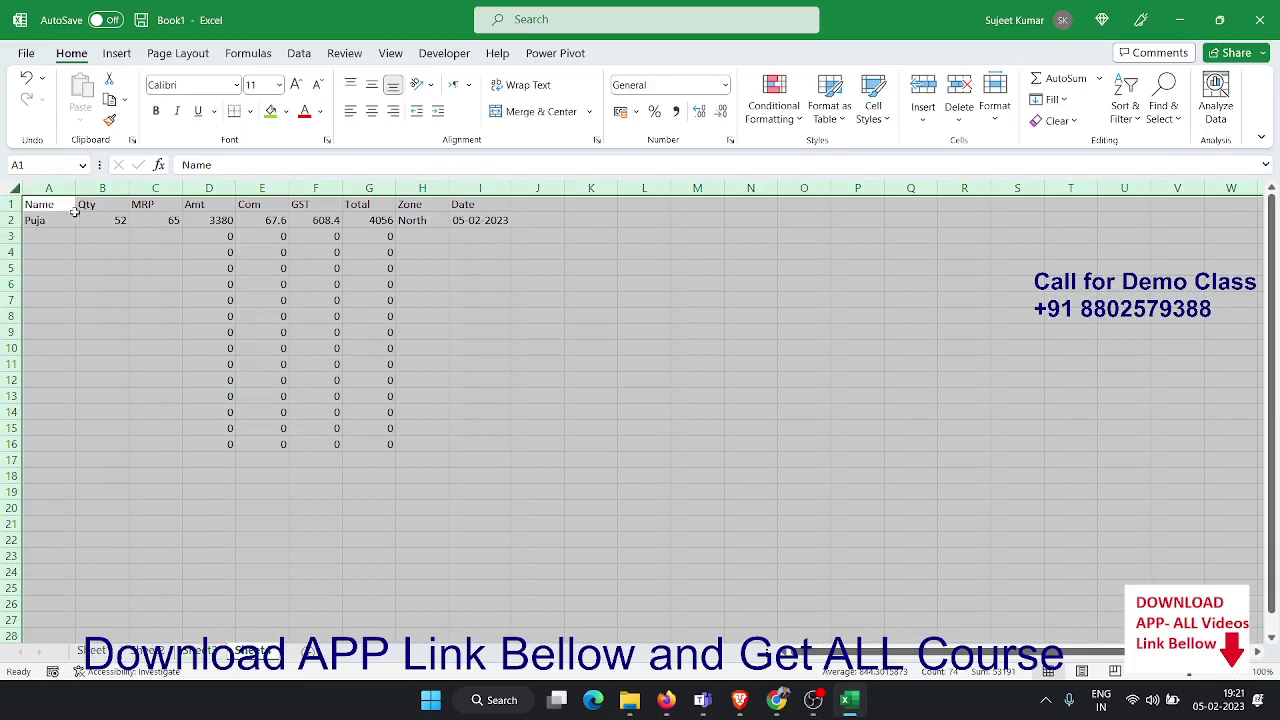
Select the whole sales sheet and clear Locked in Format Cells > Protection for all cells
{"action": "left_click", "coordinate": [113, 234]}
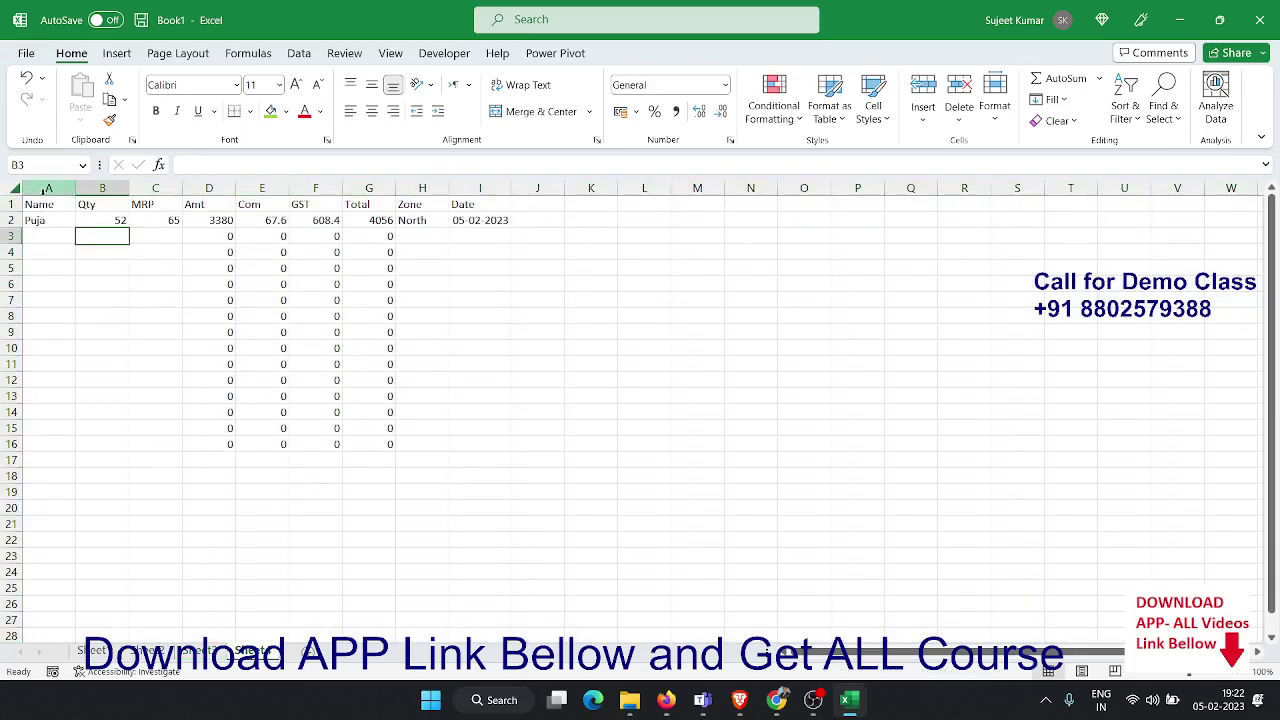
{"action": "left_click", "coordinate": [14, 188]}
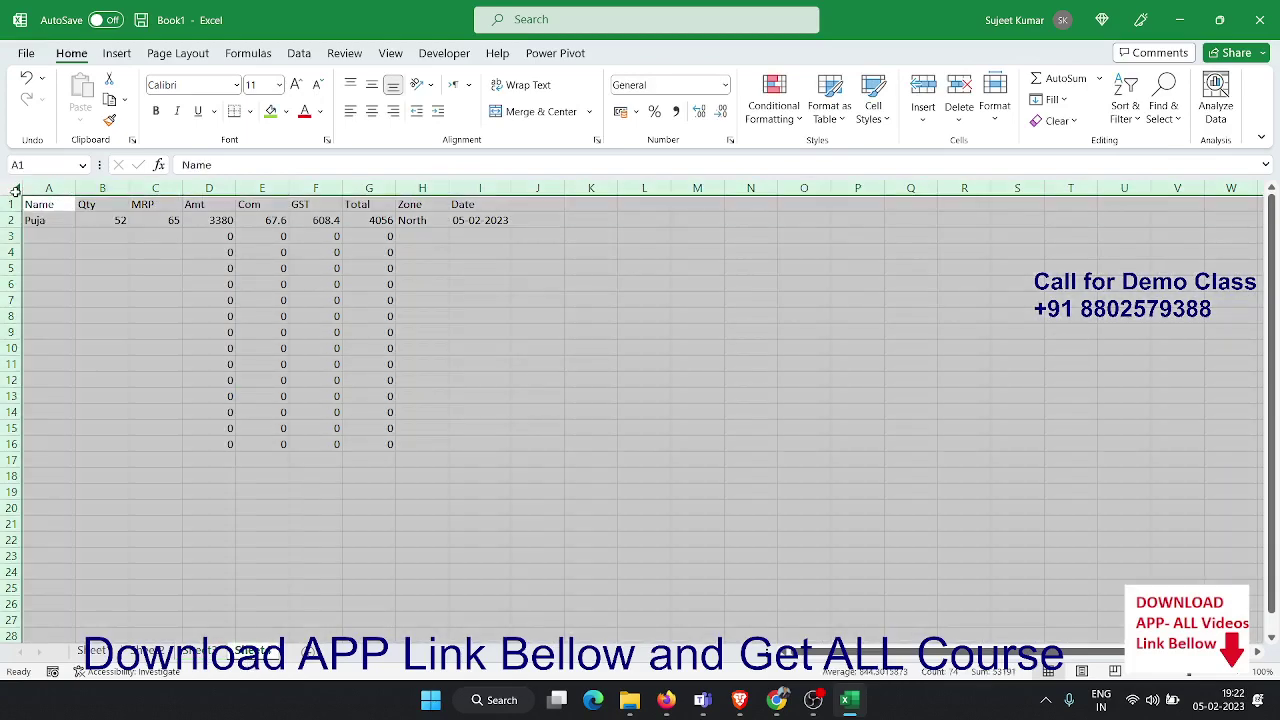
{"action": "right_click", "coordinate": [86, 258]}
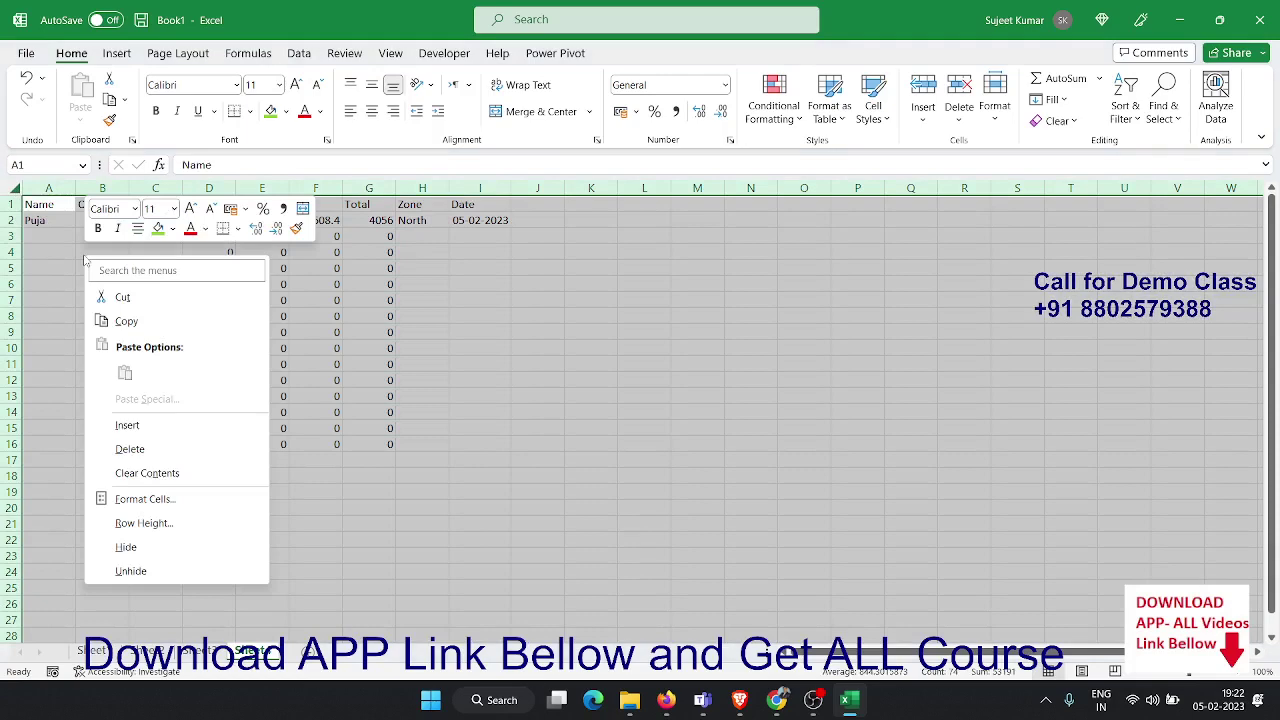
{"action": "left_click", "coordinate": [145, 499]}
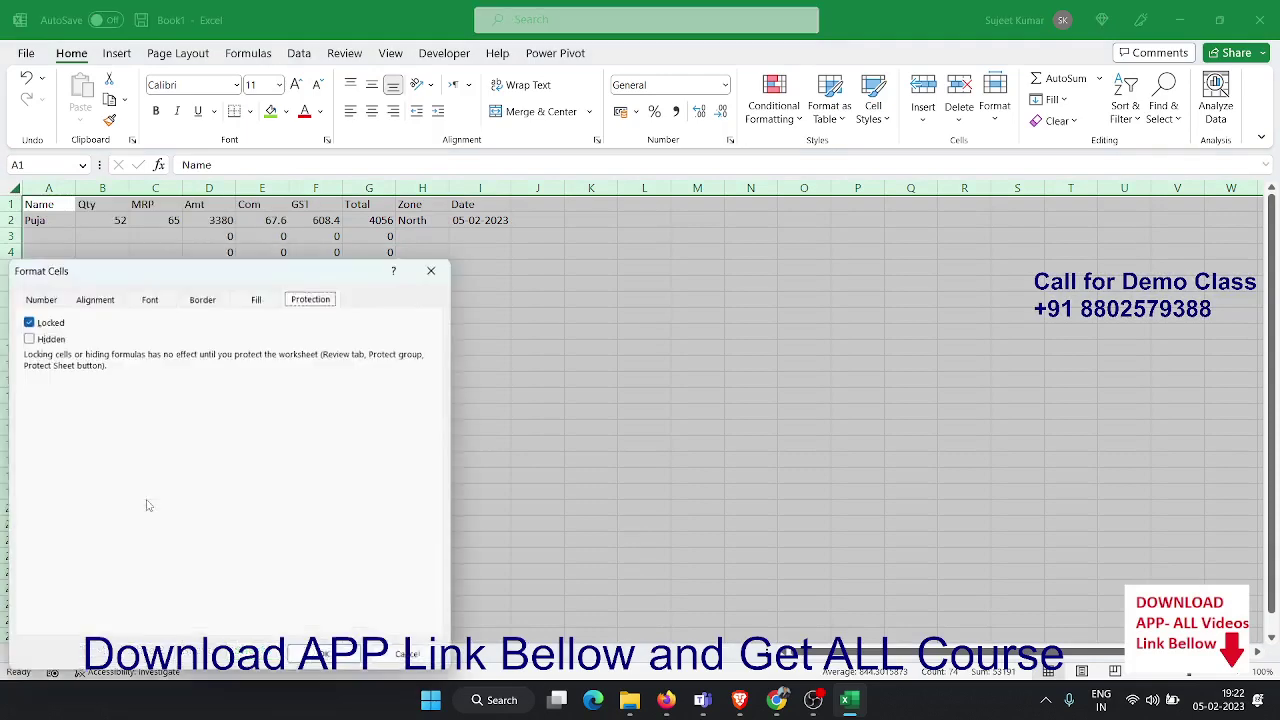
{"action": "left_click", "coordinate": [27, 321]}
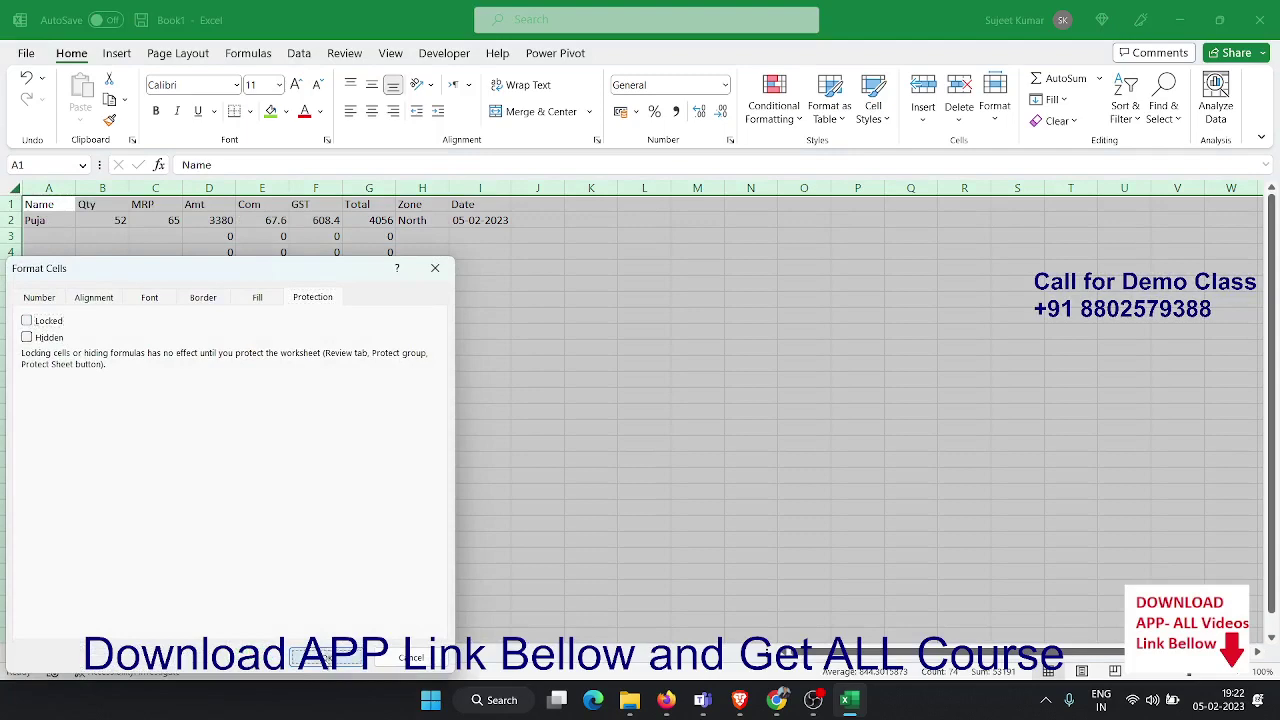
{"action": "left_click", "coordinate": [326, 658]}
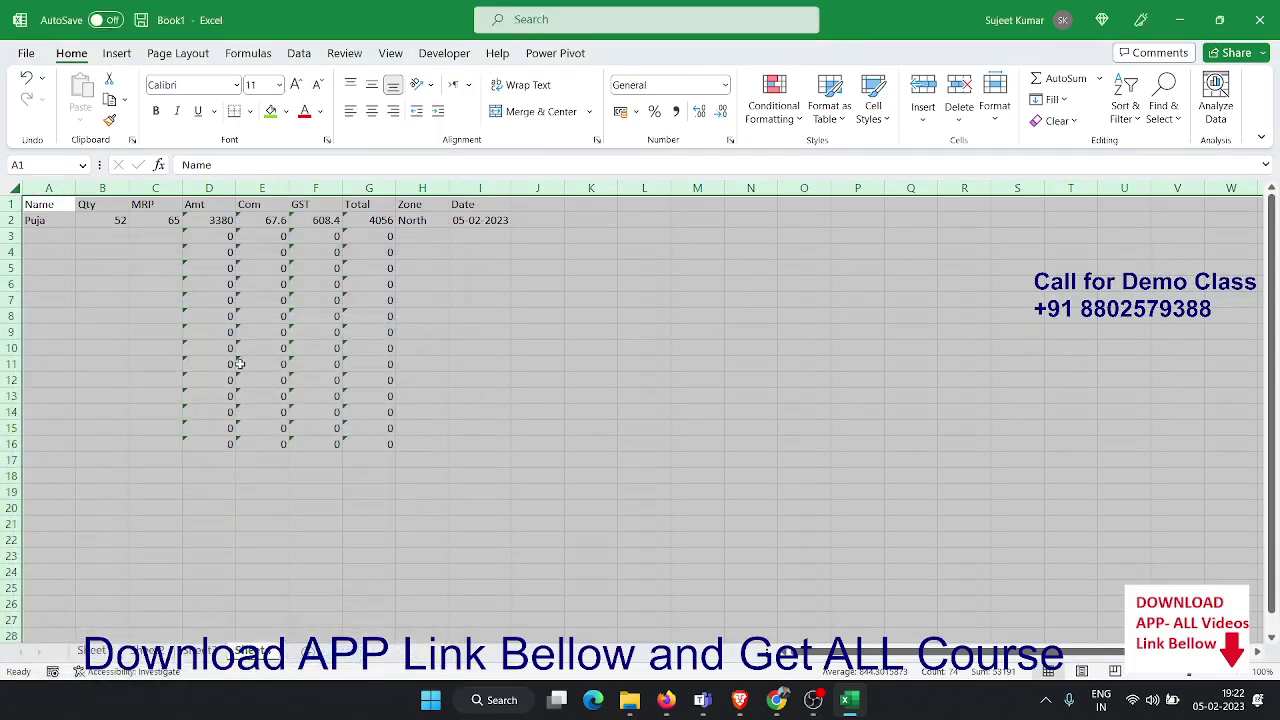
{"action": "left_click", "coordinate": [127, 300]}
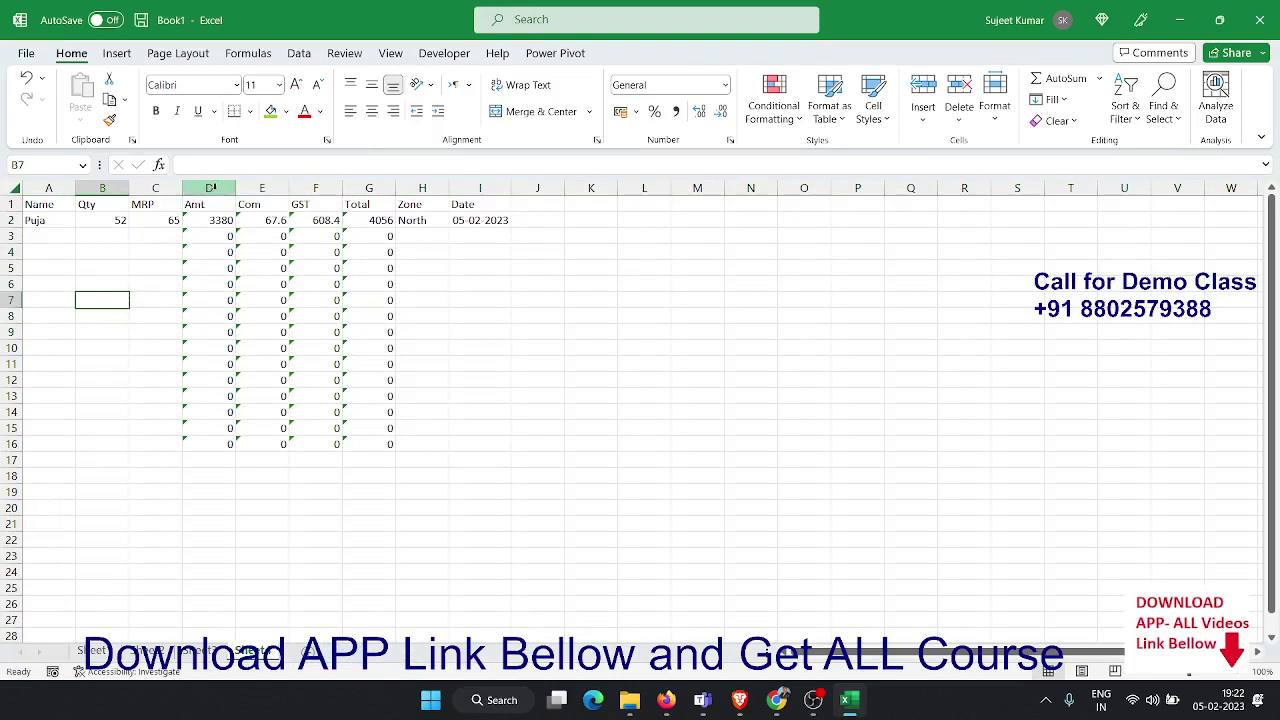
Select columns D:G (Amt, Com, GST, Total) and tick Locked in Format Cells > Protection
{"action": "left_click_drag", "start_coordinate": [209, 188], "coordinate": [364, 203]}
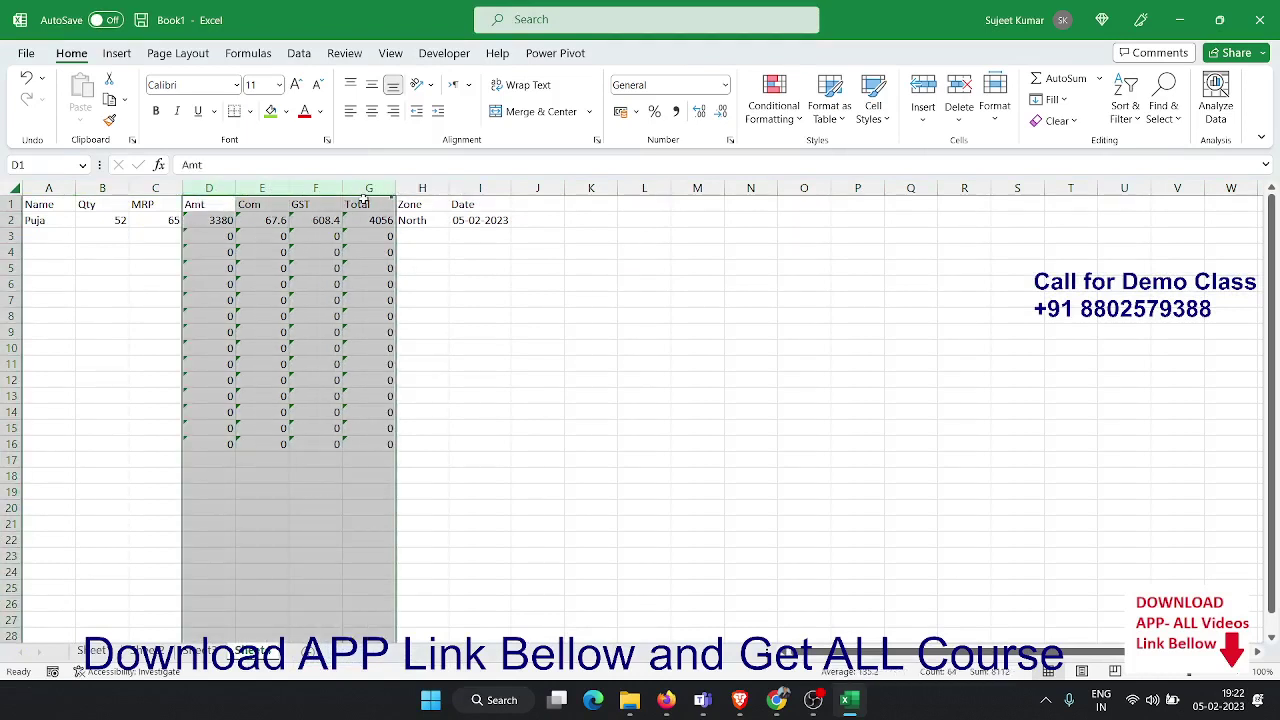
{"action": "right_click", "coordinate": [277, 246]}
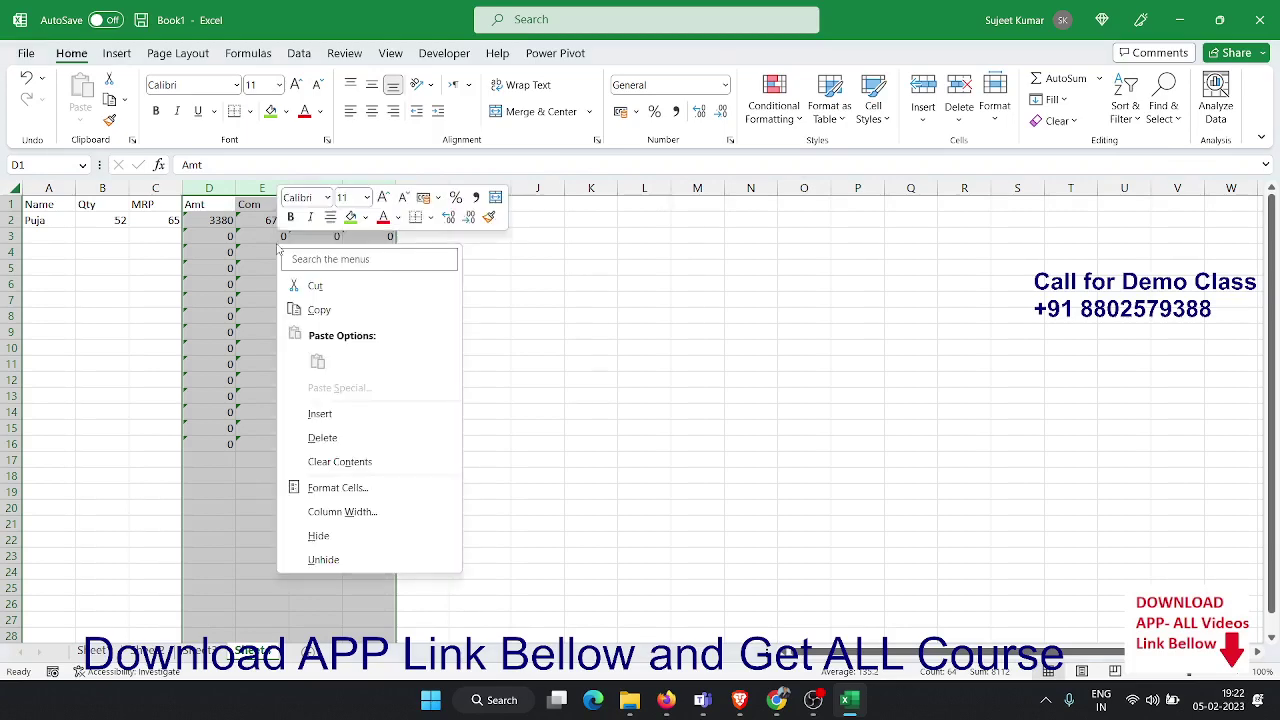
{"action": "left_click", "coordinate": [350, 487]}
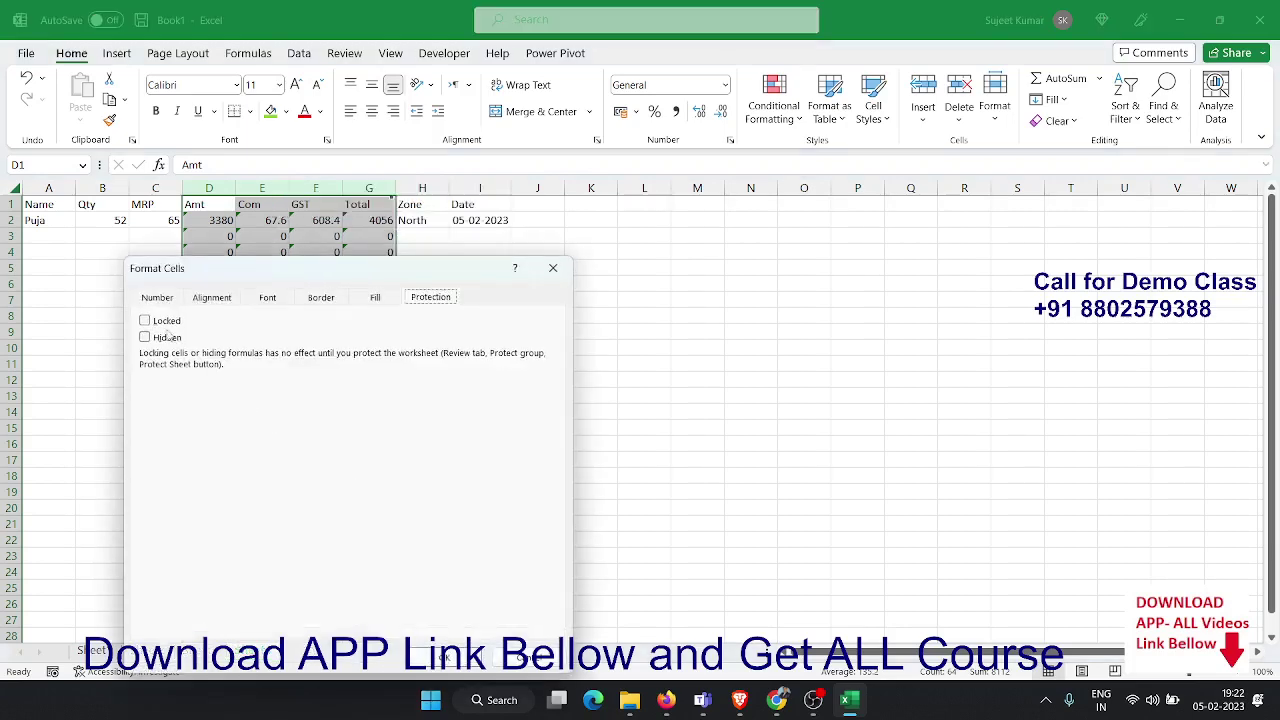
{"action": "left_click", "coordinate": [145, 320]}
{"action": "left_click", "coordinate": [444, 657]}
{"action": "left_click_drag", "start_coordinate": [135, 493], "coordinate": [249, 471]}
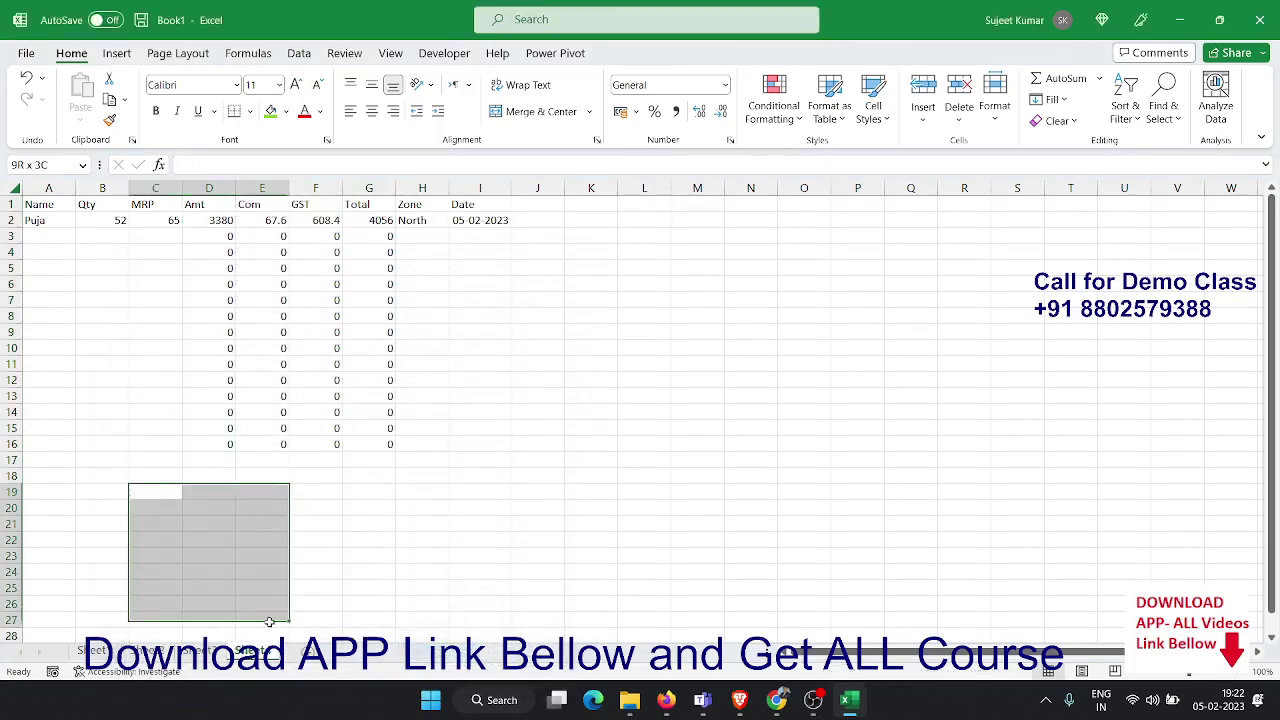
Protect the sales sheet with Select locked cells turned off
{"action": "left_click", "coordinate": [249, 471]}
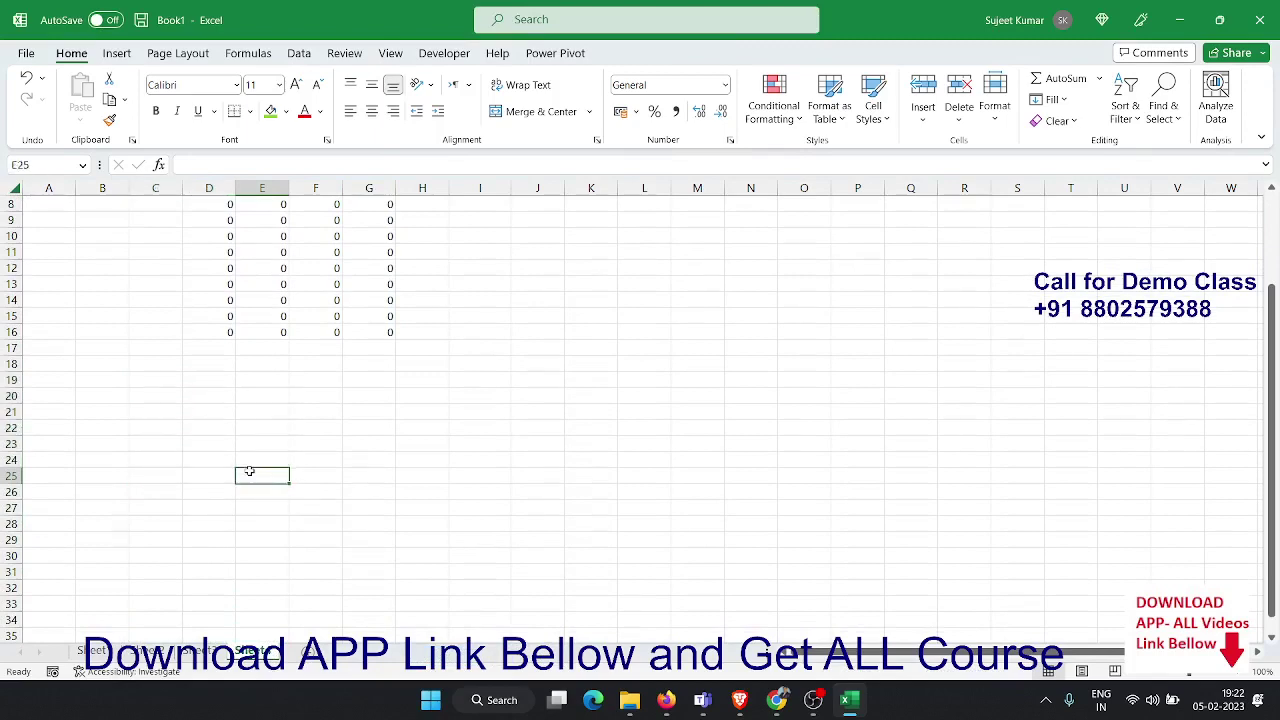
{"action": "right_click", "coordinate": [258, 650]}
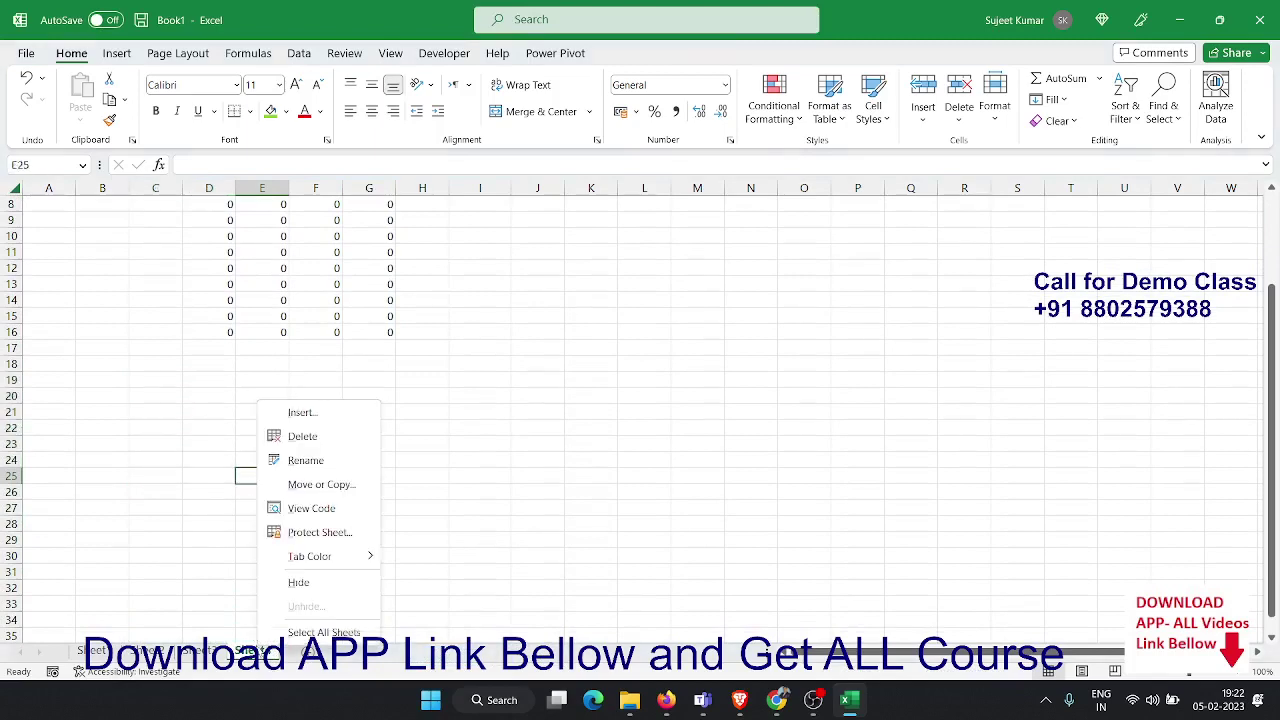
{"action": "left_click", "coordinate": [304, 544]}
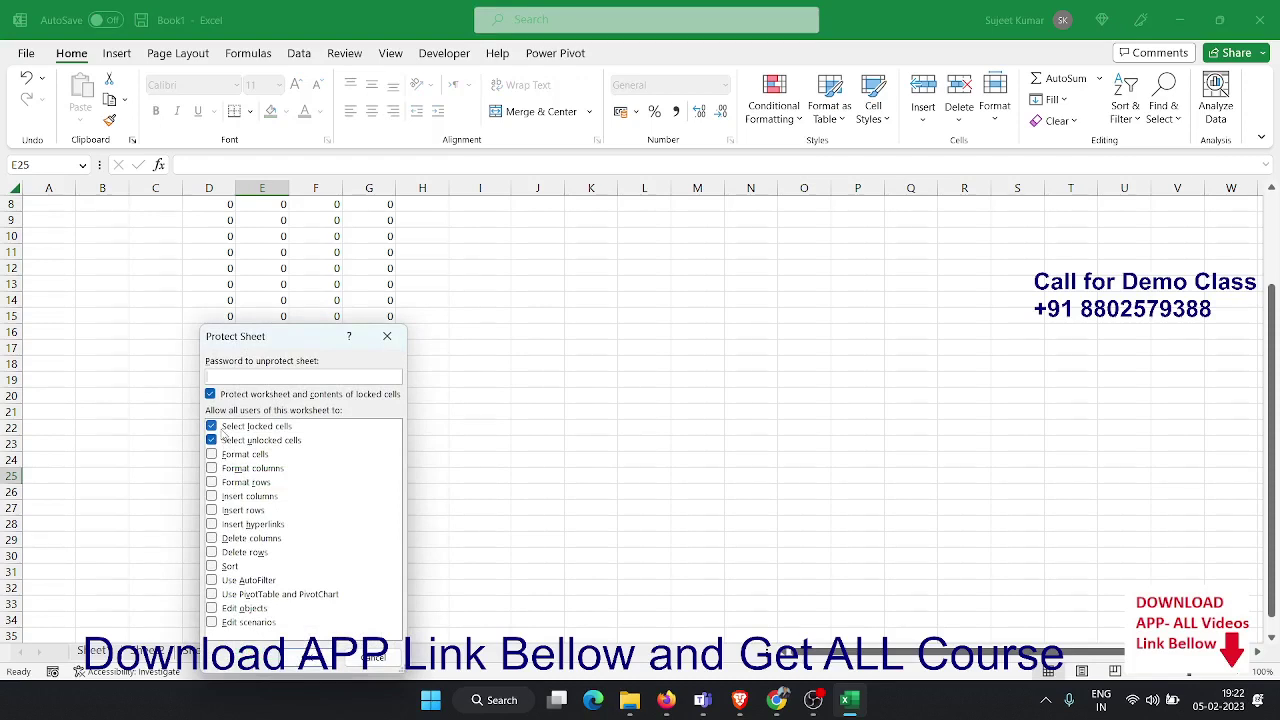
{"action": "left_click", "coordinate": [212, 428]}
{"action": "left_click", "coordinate": [296, 657]}
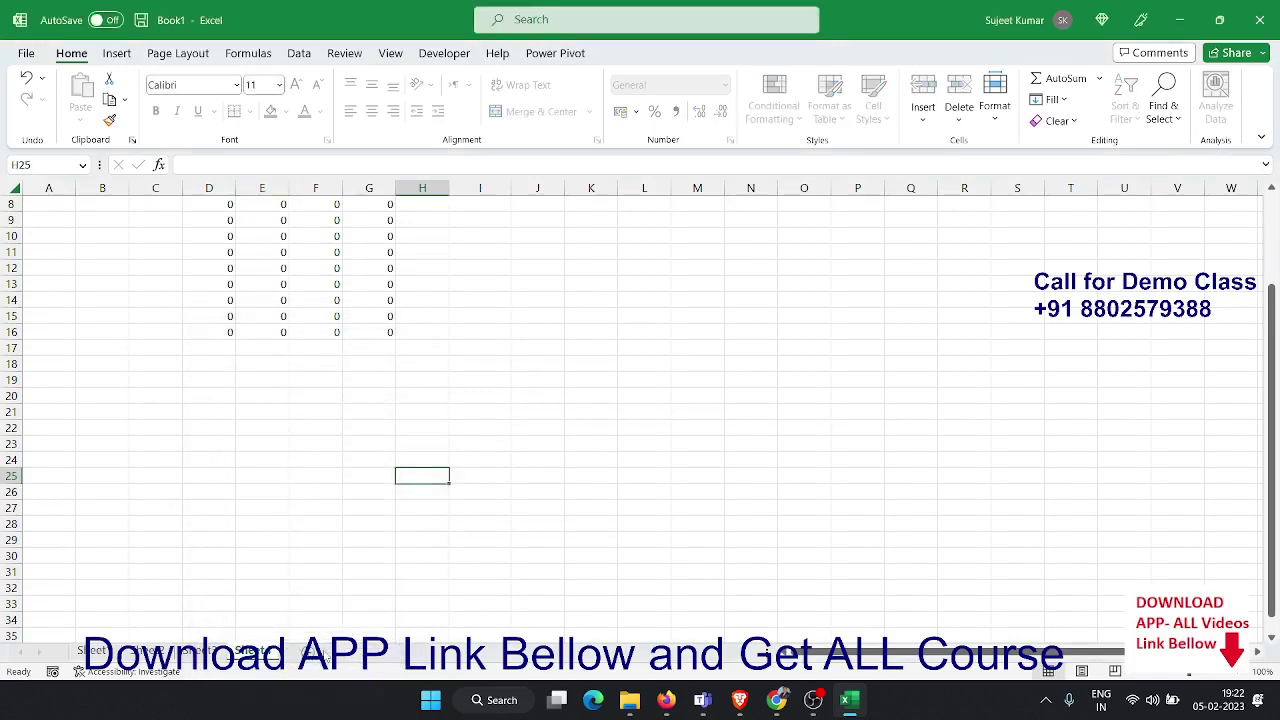
Start row 3 with the salesperson's name, Qty 85 and MRP 65
{"action": "left_click", "coordinate": [168, 320]}
{"action": "key", "text": "Up"}
{"action": "key", "text": "Up"}
{"action": "key", "text": "Up"}
{"action": "key", "text": "Up"}
{"action": "scroll", "coordinate": [168, 321], "scroll_direction": "up", "scroll_amount": 3}
{"action": "key", "text": "Left"}
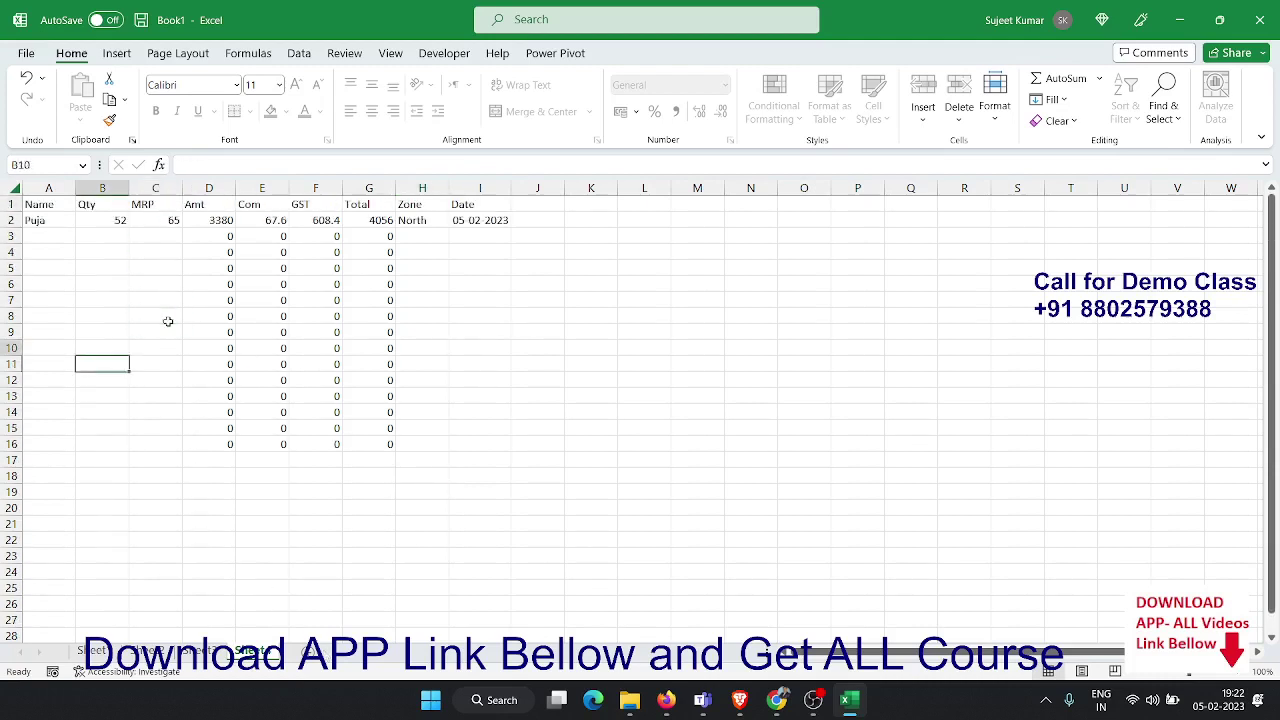
{"action": "key", "text": "Up"}
{"action": "key", "text": "Up"}
{"action": "key", "text": "Up"}
{"action": "left_click", "coordinate": [47, 232]}
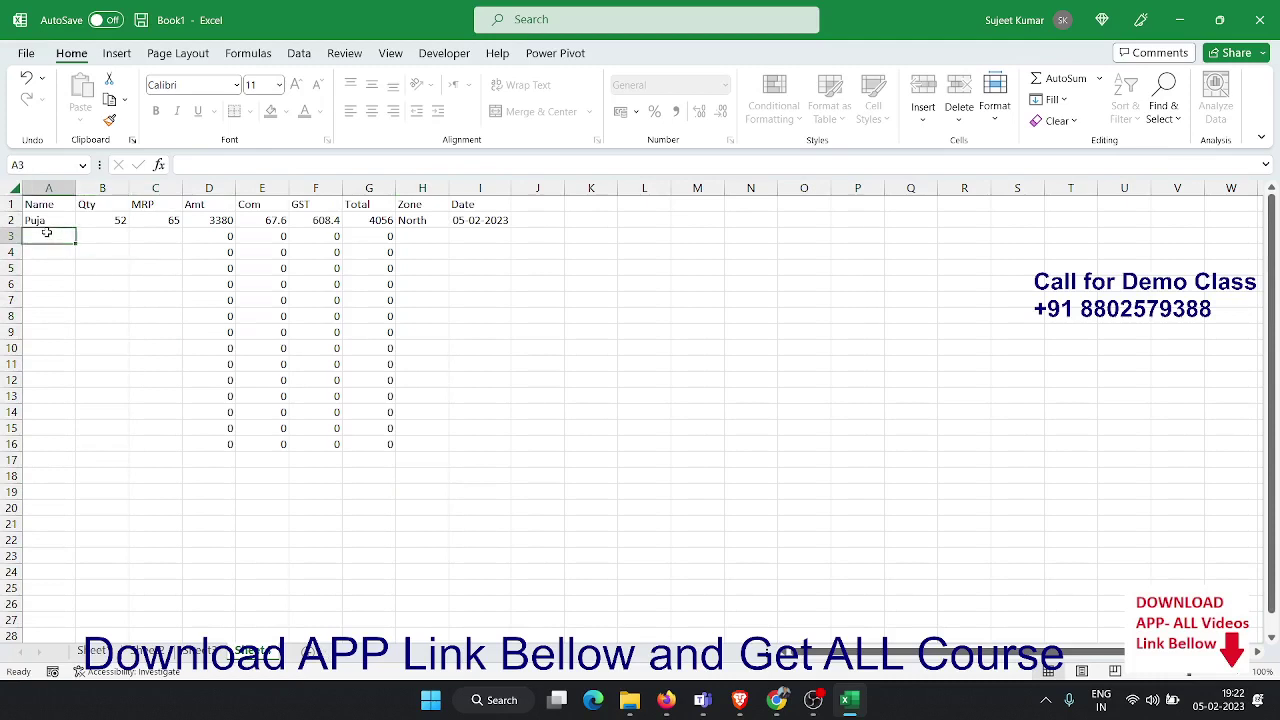
{"action": "type", "text": "Om"}
{"action": "key", "text": "Tab"}
{"action": "type", "text": "85"}
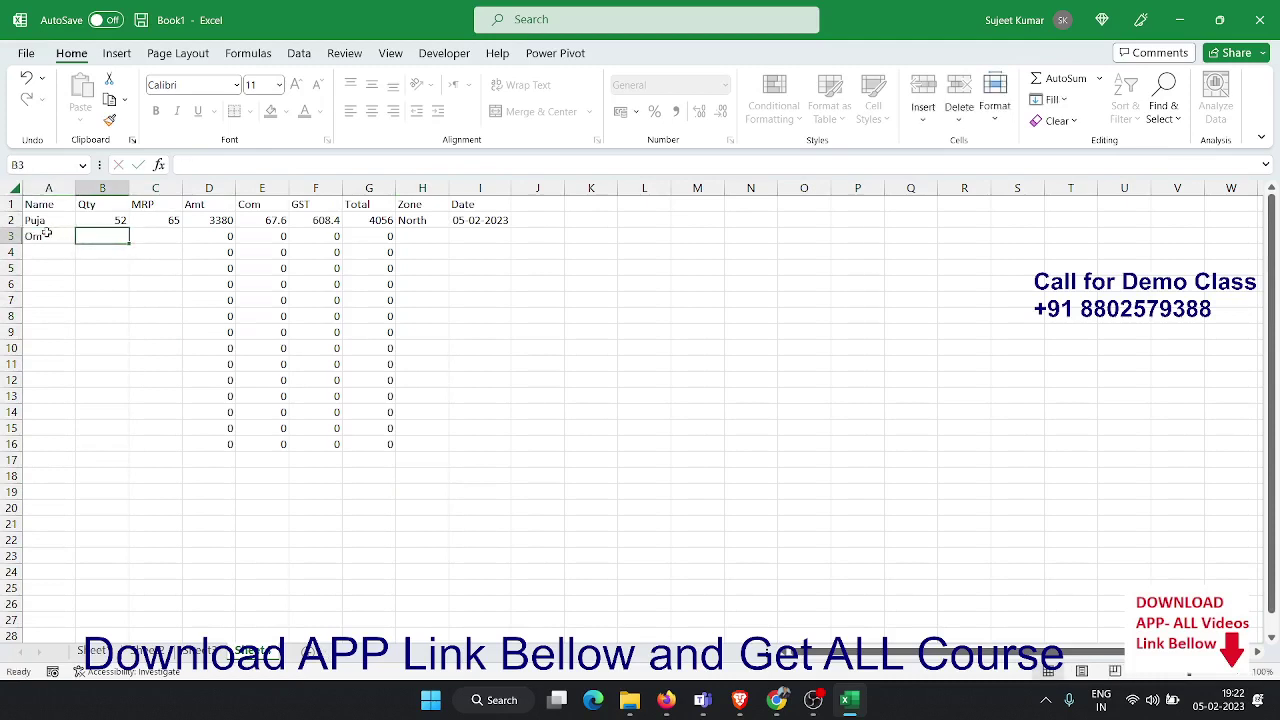
{"action": "key", "text": "Tab"}
{"action": "type", "text": "65"}
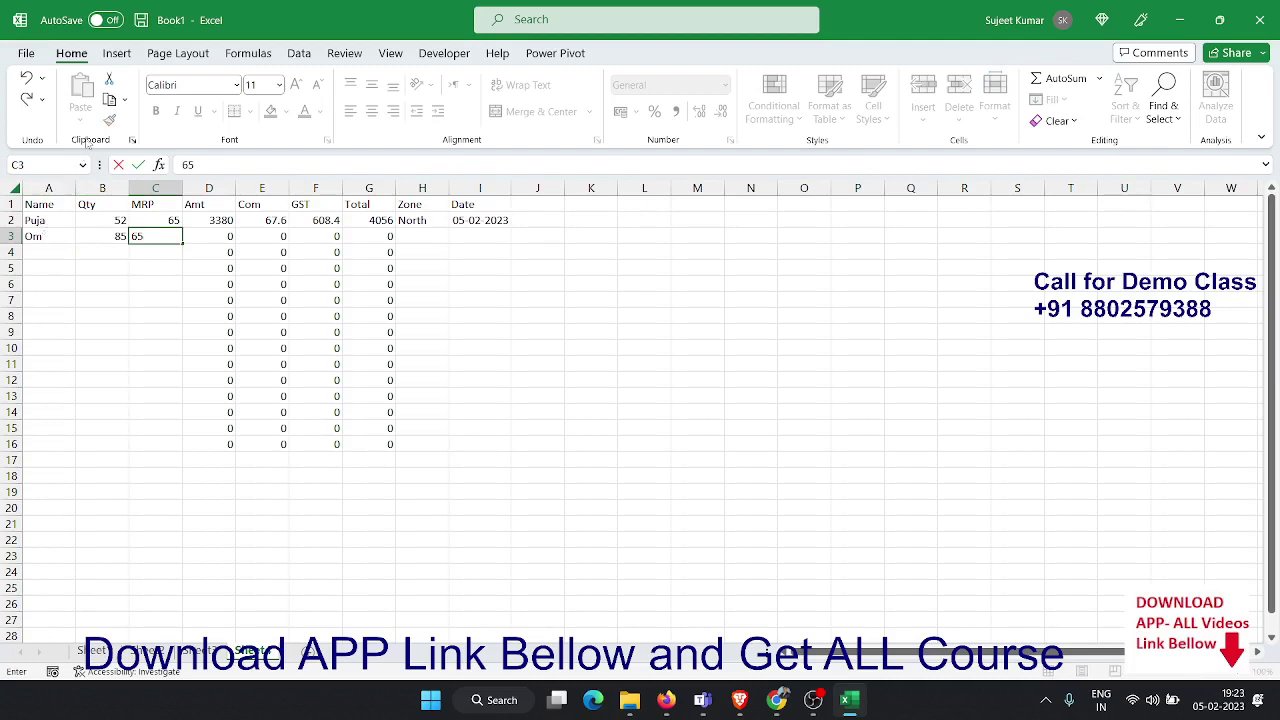
{"action": "left_click", "coordinate": [423, 238]}
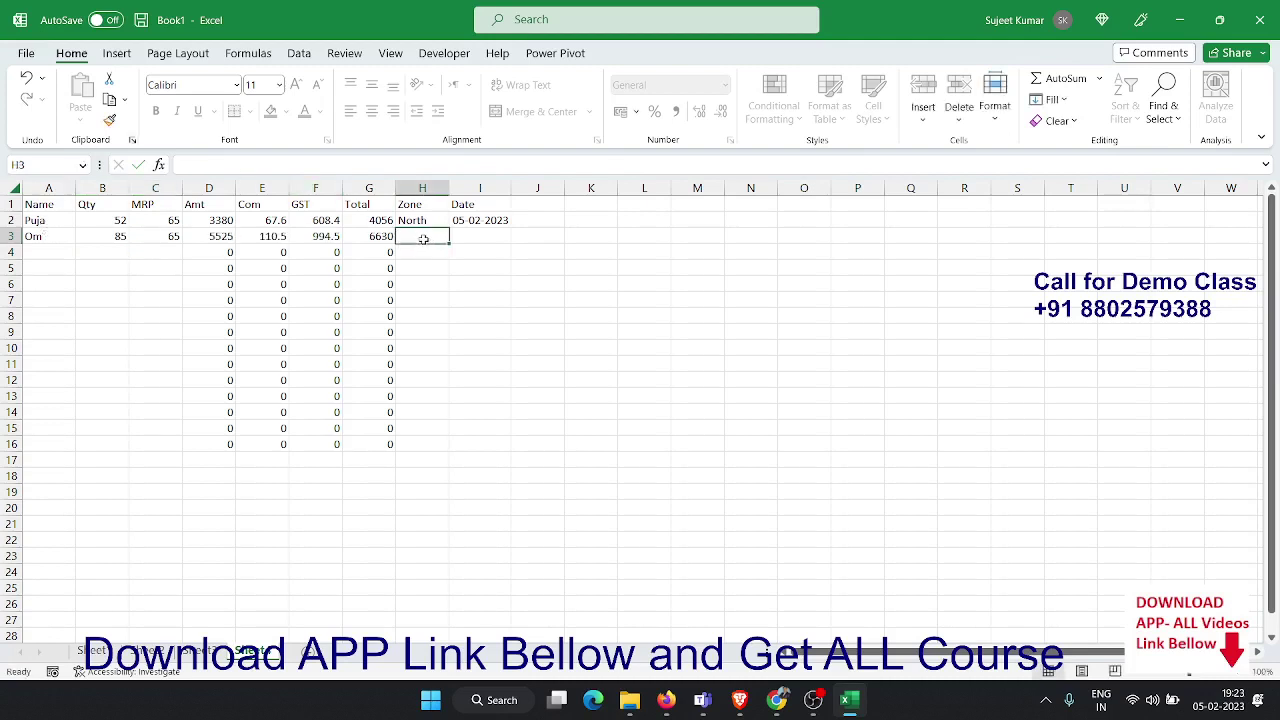
Correct H3's zone to North and fill I3 with 05-02-2023 from the row above
{"action": "key", "text": "ctrl+z"}
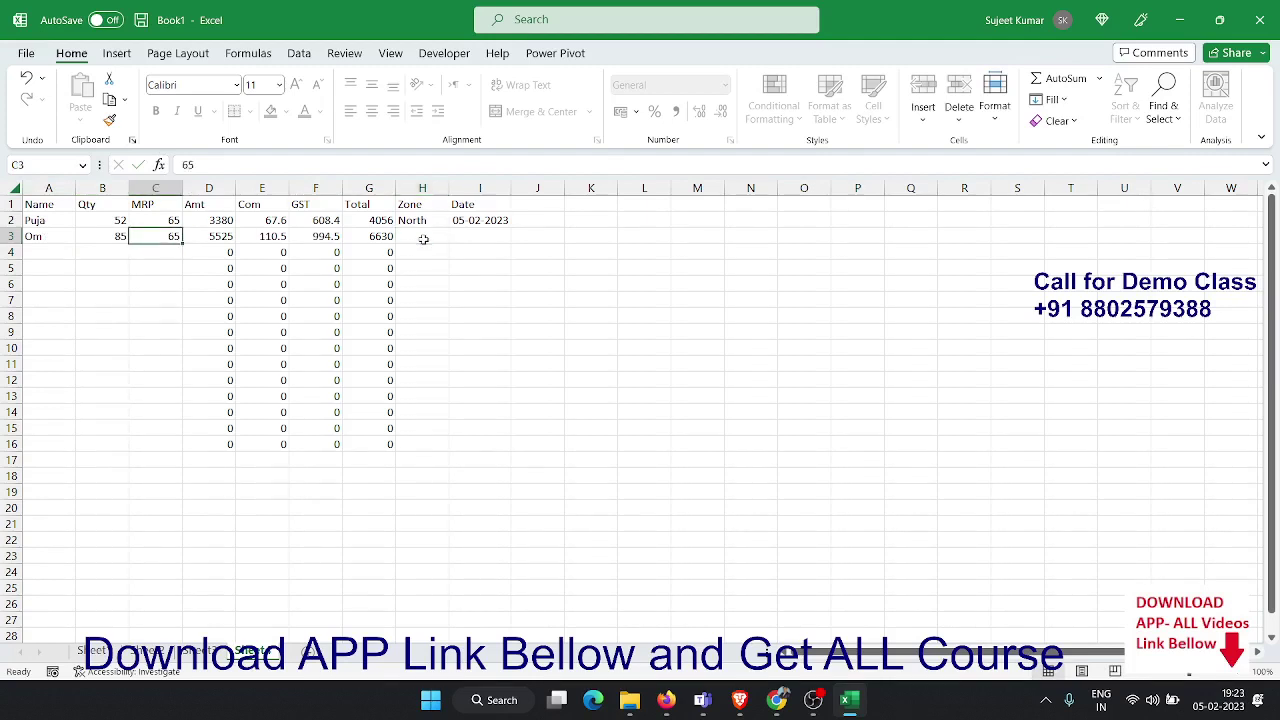
{"action": "key", "text": "ctrl+y"}
{"action": "key", "text": "ctrl+z"}
{"action": "key", "text": "ctrl+y"}
{"action": "left_click", "coordinate": [423, 238]}
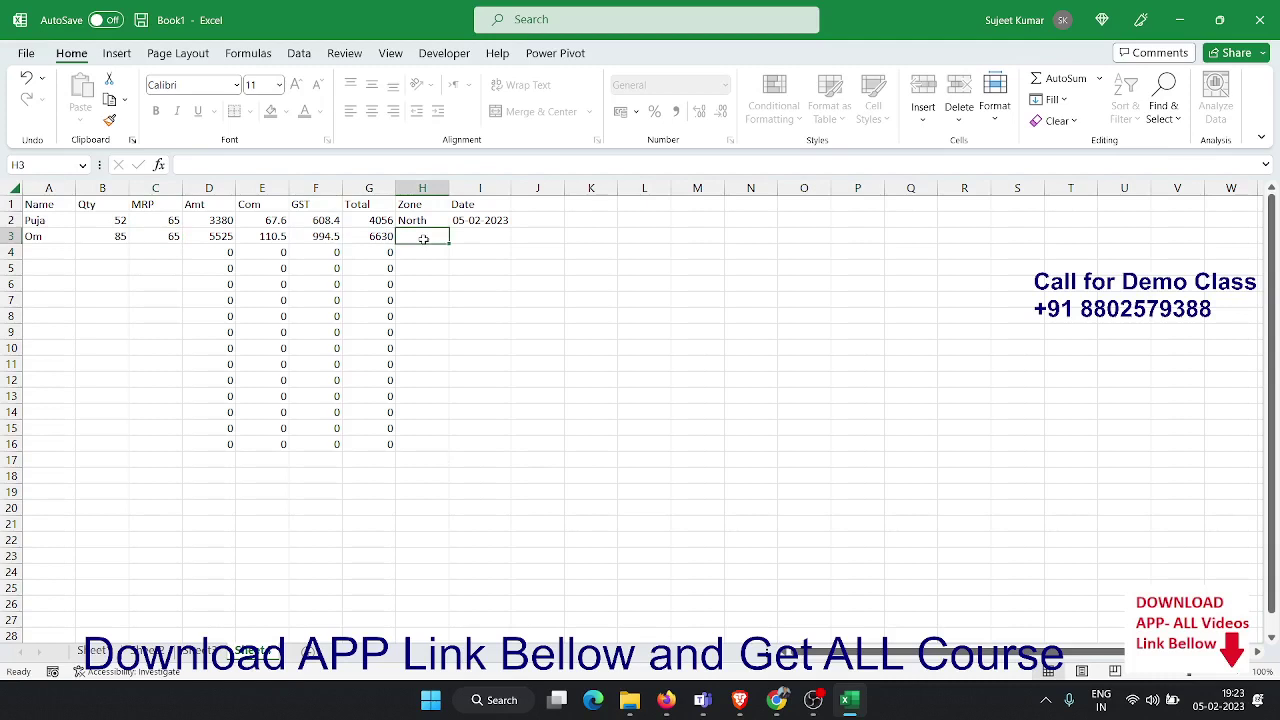
{"action": "type", "text": "Nornon"}
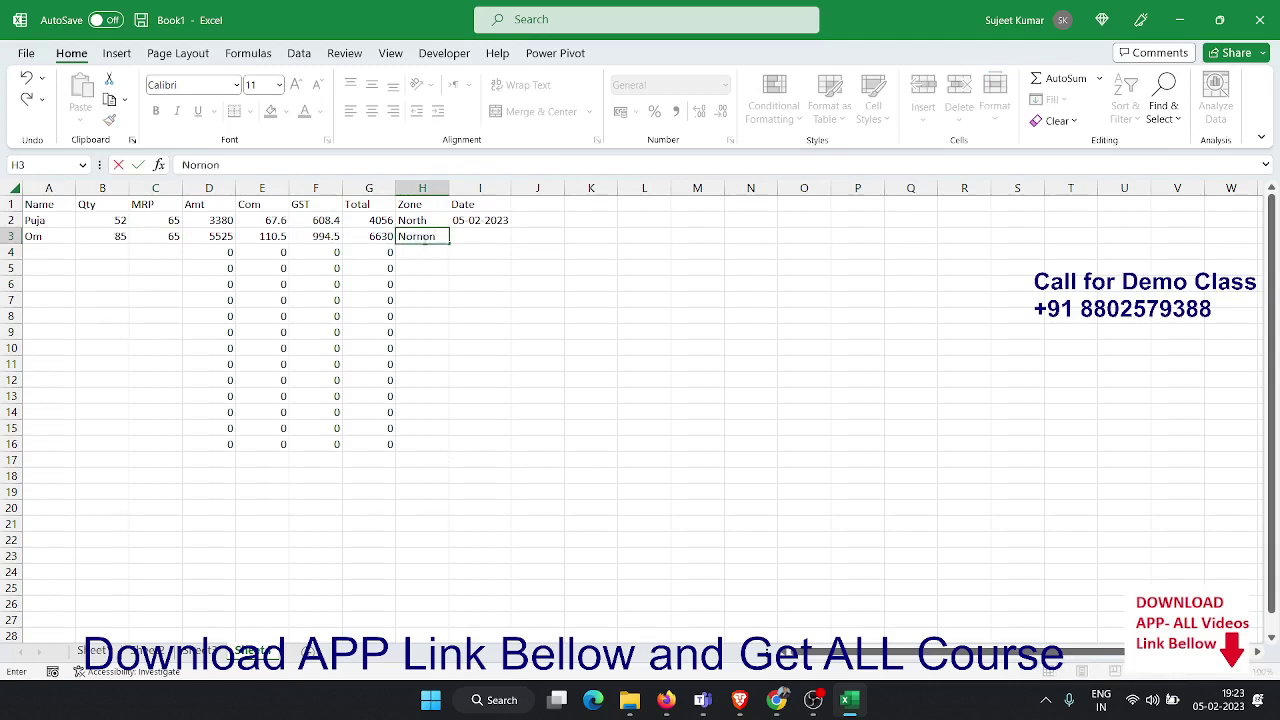
{"action": "key", "text": "BackSpace"}
{"action": "key", "text": "BackSpace"}
{"action": "key", "text": "BackSpace"}
{"action": "key", "text": "BackSpace"}
{"action": "key", "text": "BackSpace"}
{"action": "type", "text": "or"}
{"action": "type", "text": "th"}
{"action": "key", "text": "Tab"}
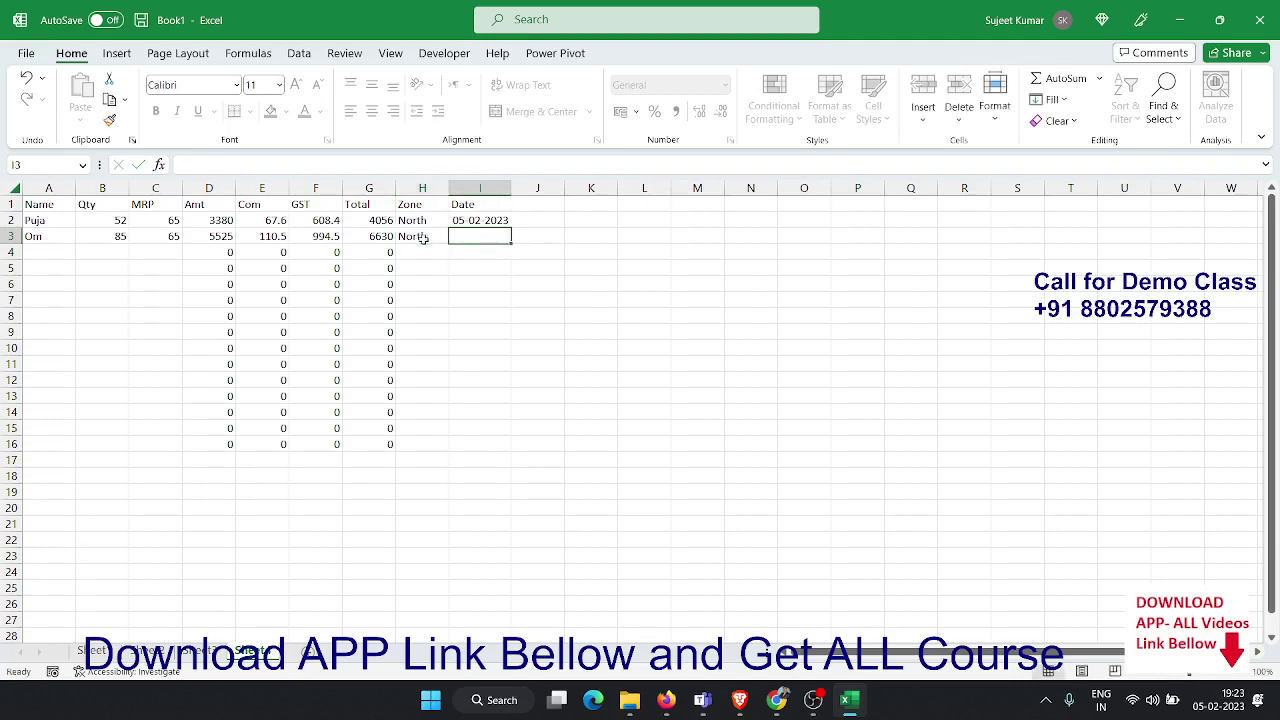
{"action": "key", "text": "ctrl+d"}
{"action": "key", "text": "Return"}
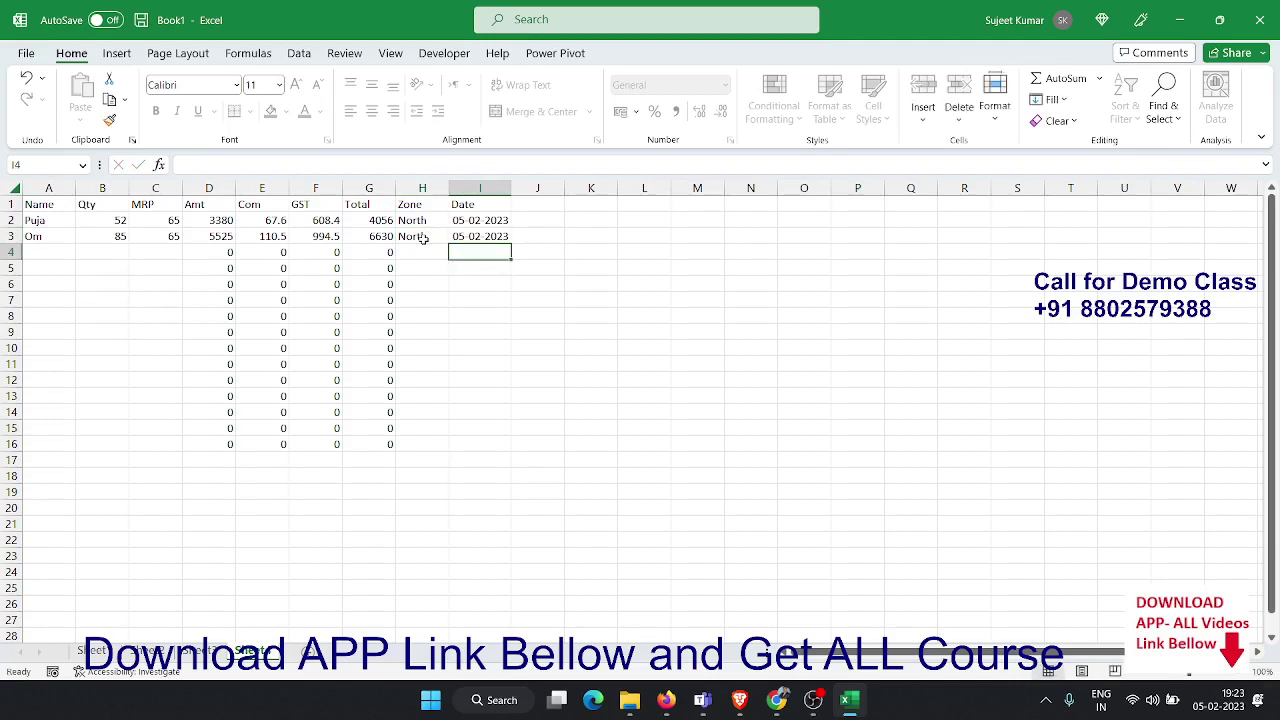
{"action": "key", "text": "Left"}
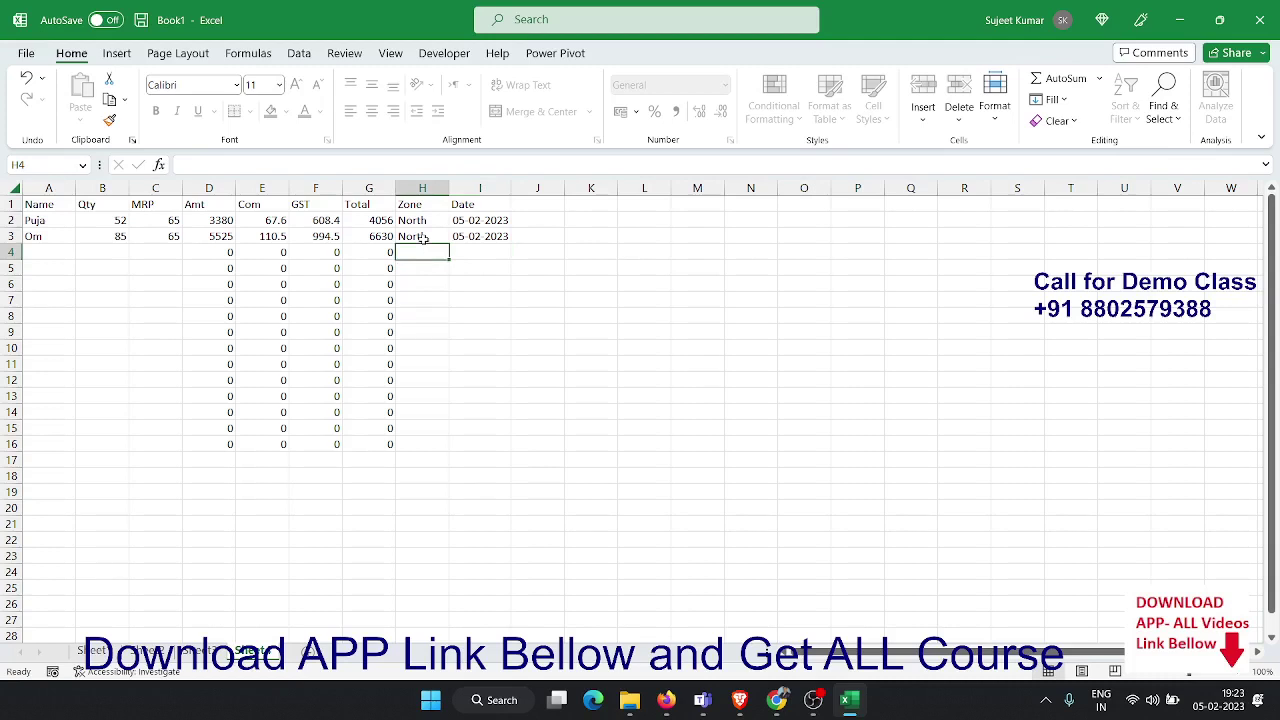
{"action": "key", "text": "Left"}
{"action": "key", "text": "Left"}
{"action": "key", "text": "Left"}
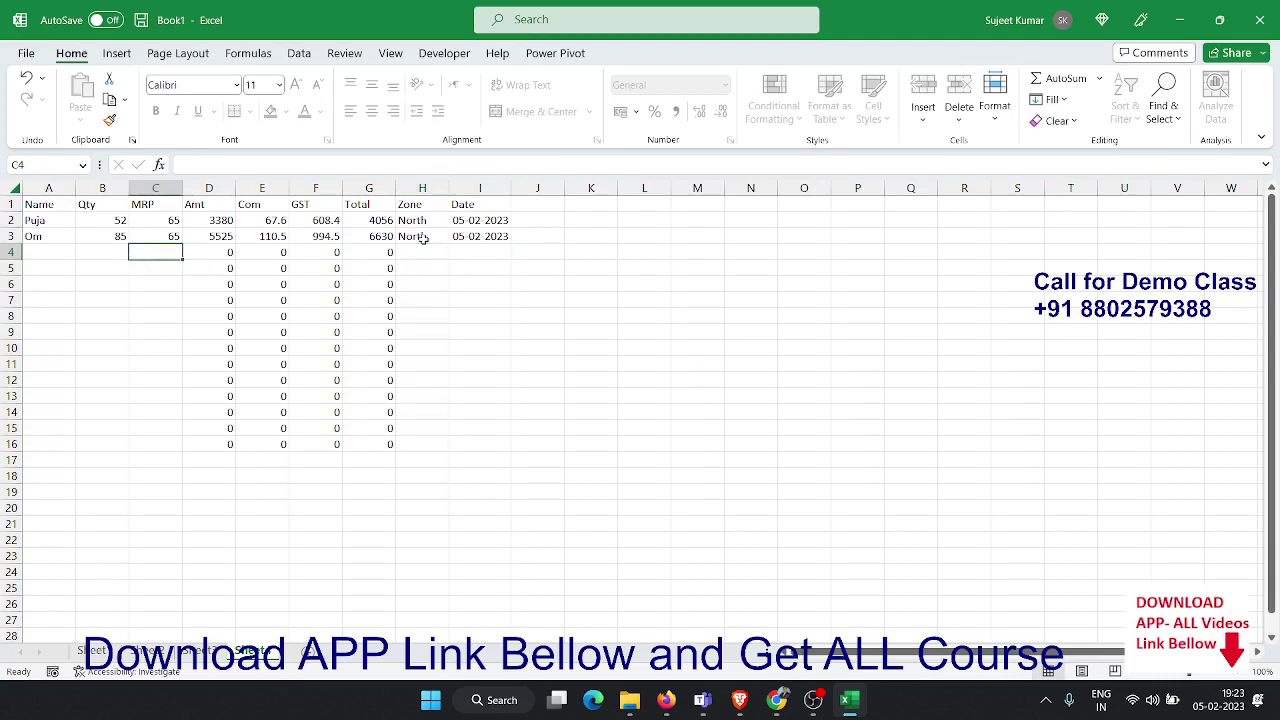
{"action": "key", "text": "Right"}
{"action": "key", "text": "Right"}
{"action": "key", "text": "Right"}
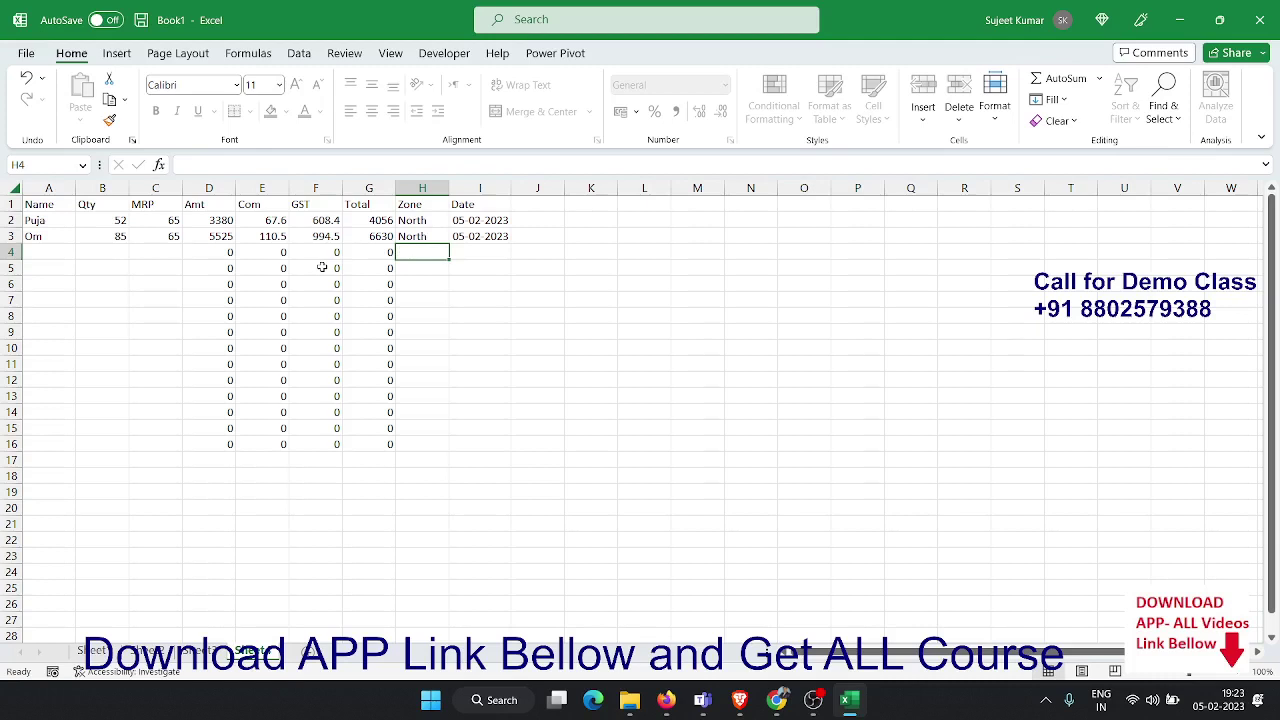
Unprotect the sales sheet from its tab menu, then confirm Protect Sheet again
{"action": "right_click", "coordinate": [262, 651]}
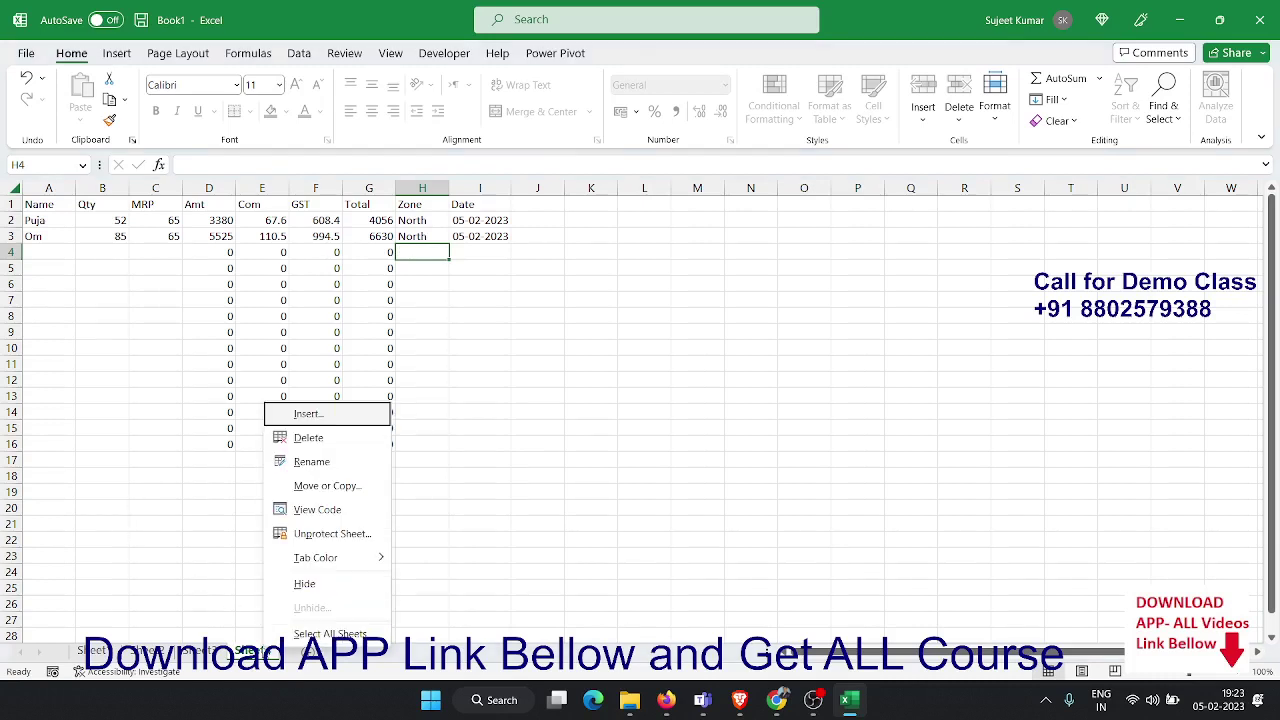
{"action": "left_click", "coordinate": [317, 536]}
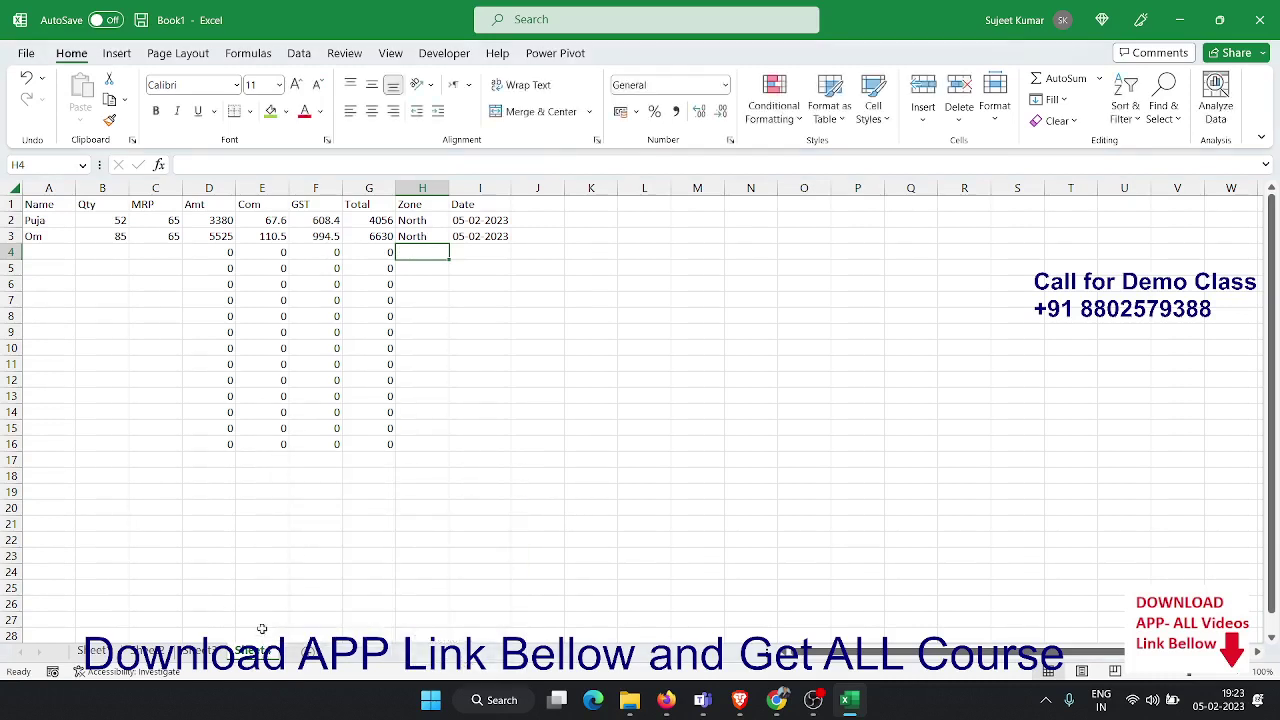
{"action": "right_click", "coordinate": [262, 651]}
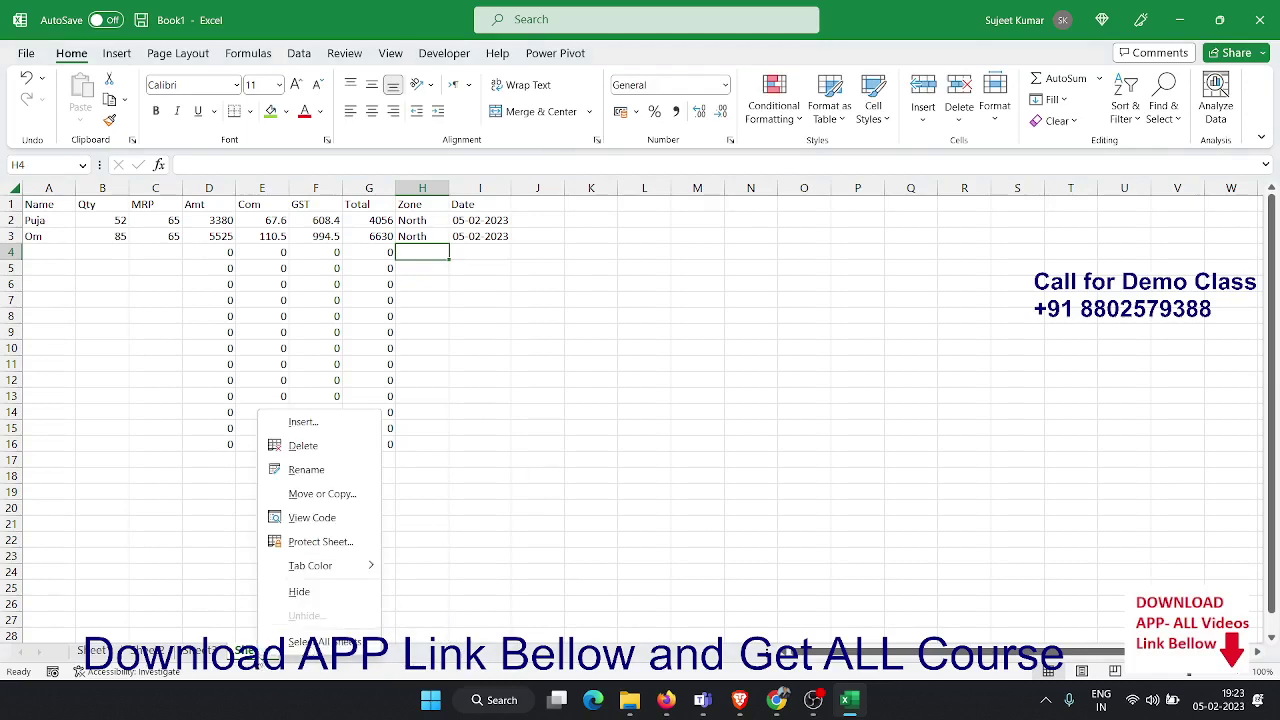
{"action": "left_click", "coordinate": [316, 542]}
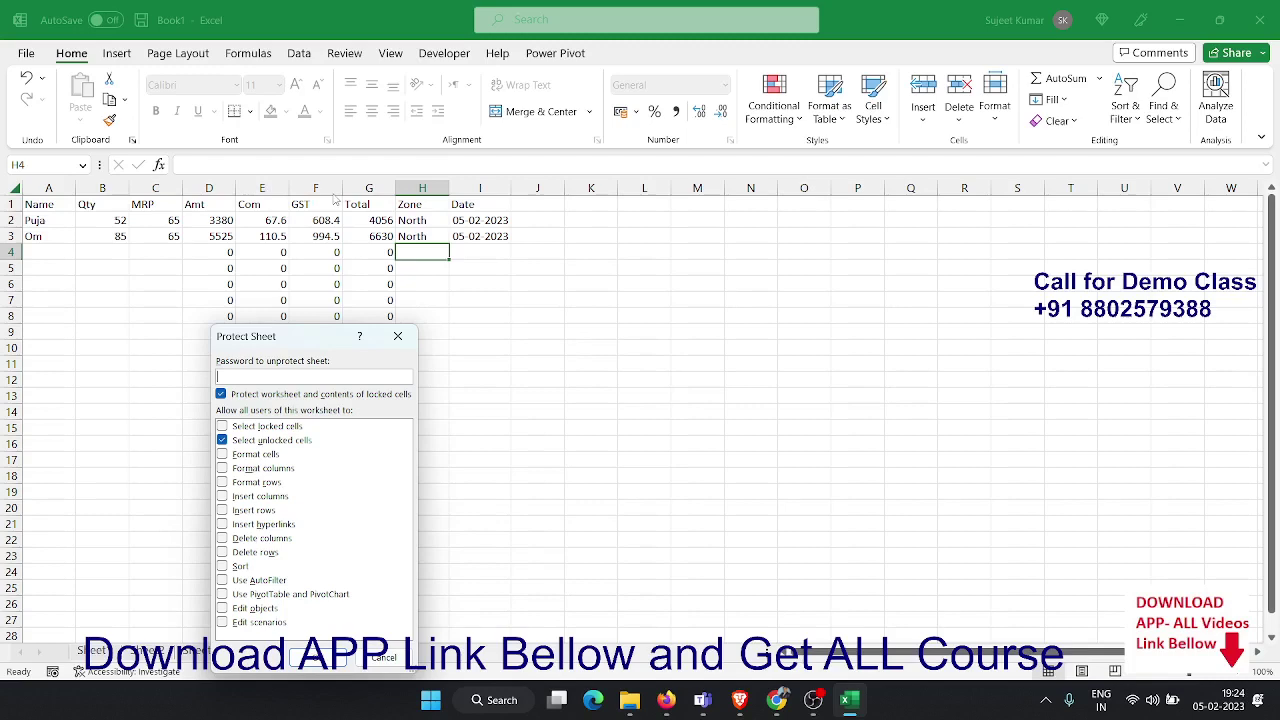
{"action": "left_click", "coordinate": [315, 657]}
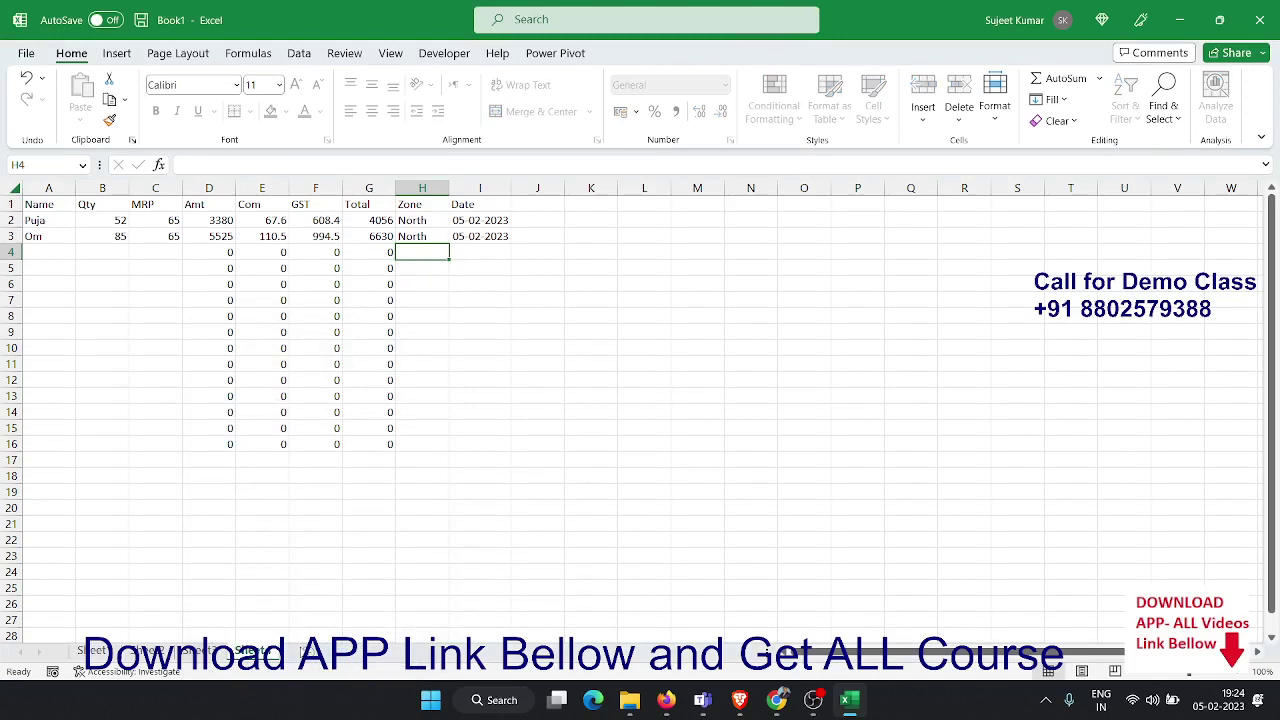
Add a new sheet and enter 528, 65, 85, 65, 85 across B2:F2
{"action": "left_click", "coordinate": [303, 651]}
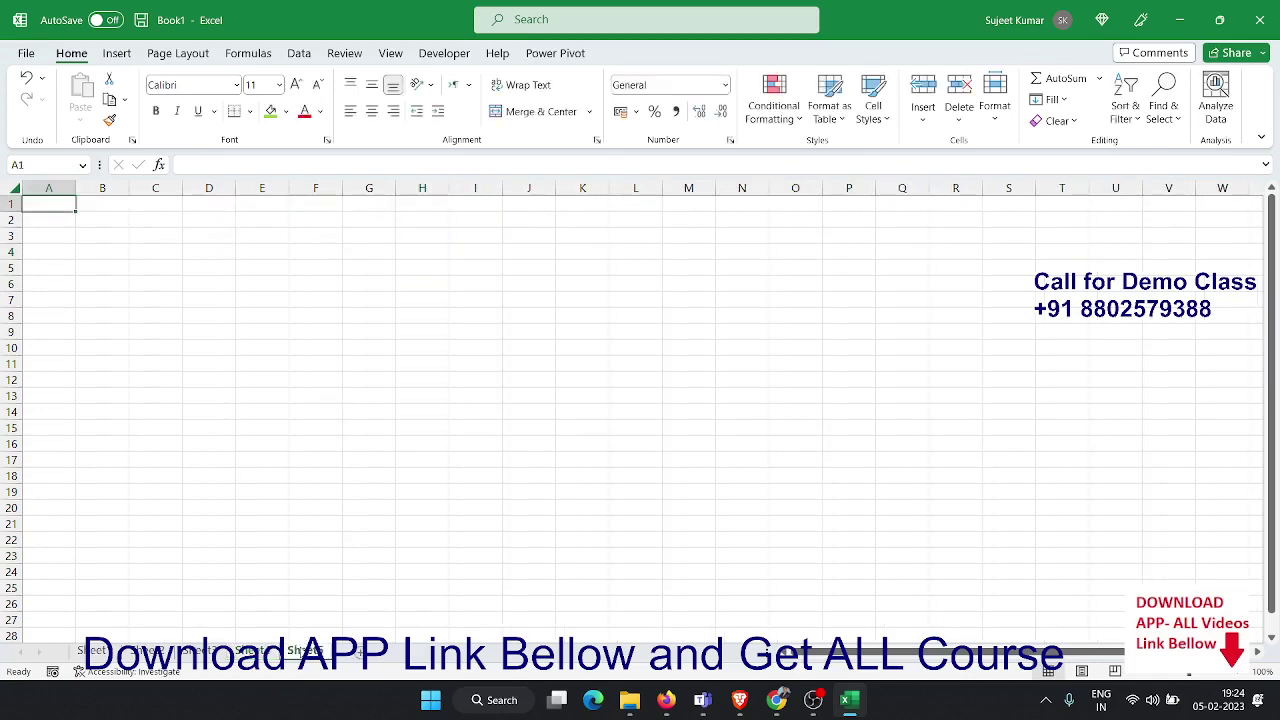
{"action": "left_click", "coordinate": [84, 208]}
{"action": "left_click", "coordinate": [83, 212]}
{"action": "type", "text": "52"}
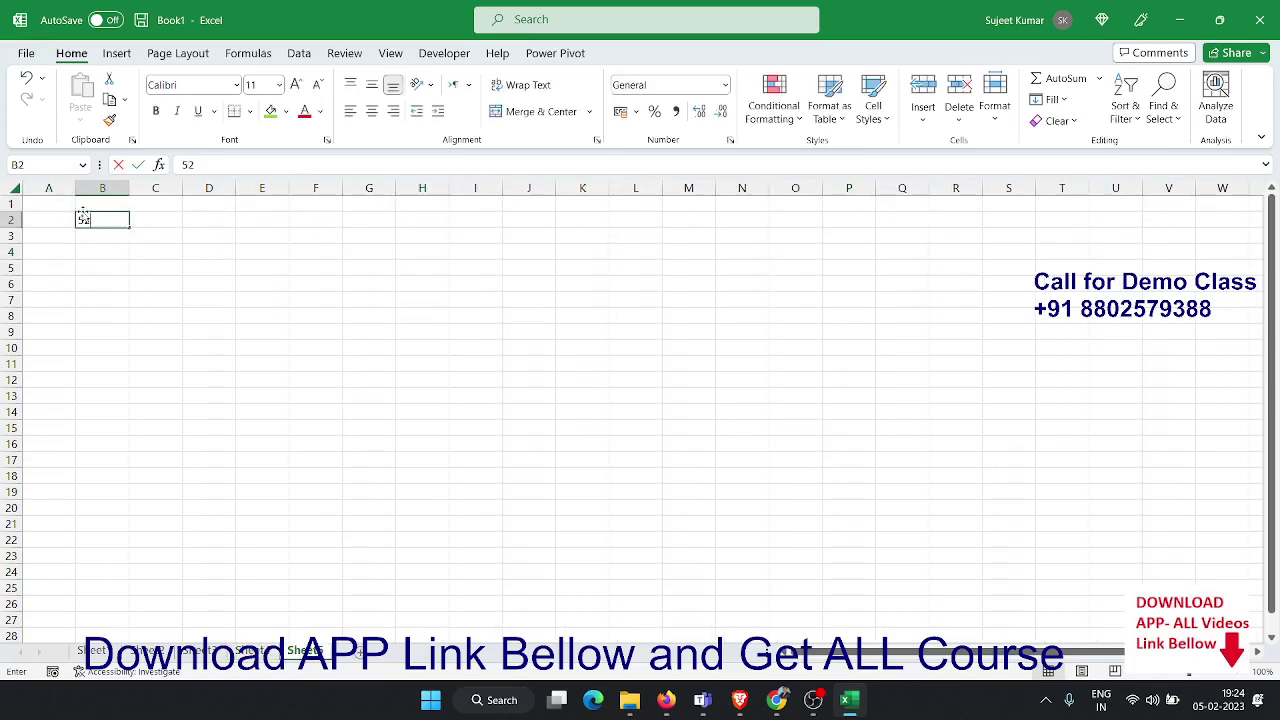
{"action": "type", "text": "8"}
{"action": "key", "text": "Tab"}
{"action": "type", "text": "65"}
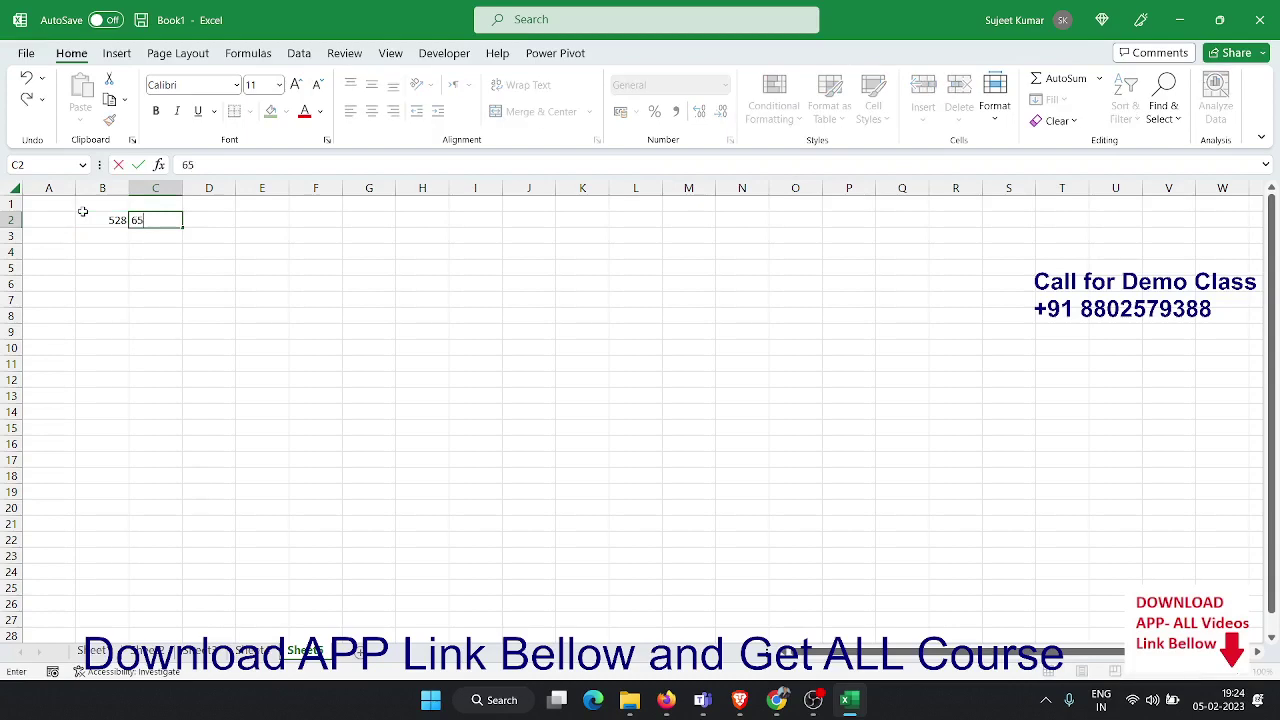
{"action": "type", "text": "\t85\t65\t8"}
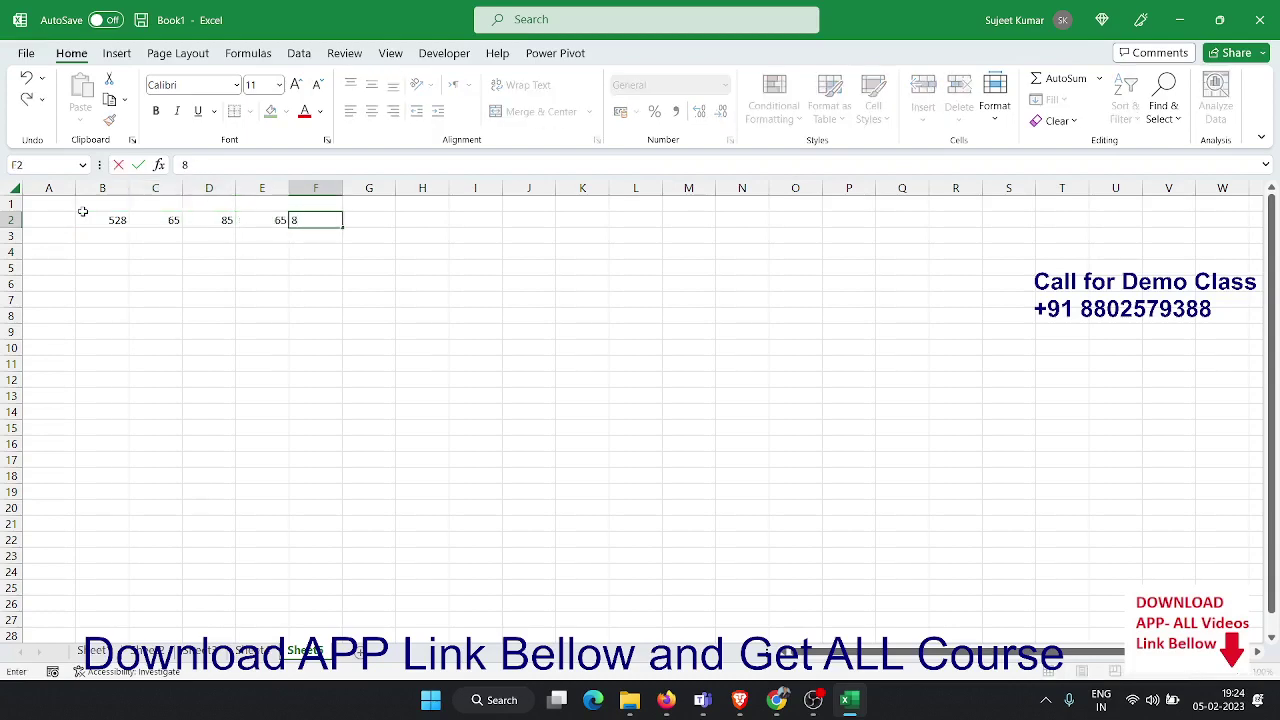
AutoSum B2:F2 into G2, giving a total of 828
{"action": "key", "text": "Tab"}
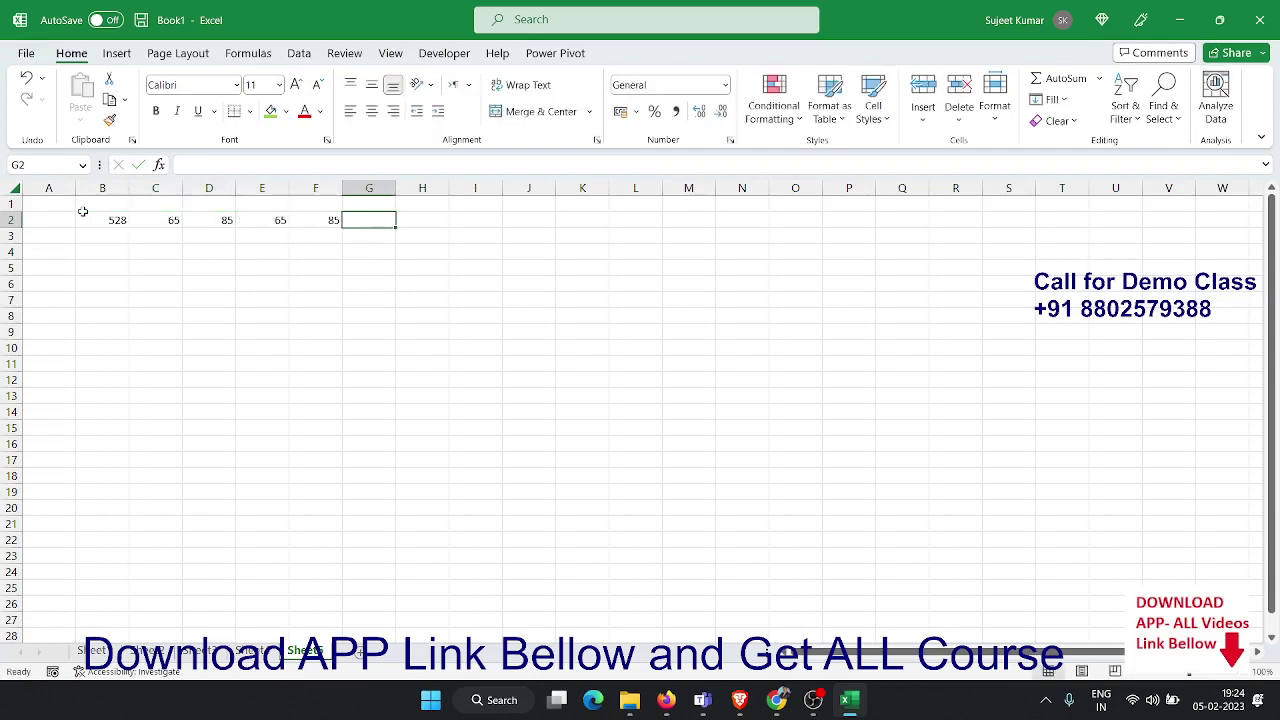
{"action": "key", "text": "alt+equal"}
{"action": "key", "text": "Return"}
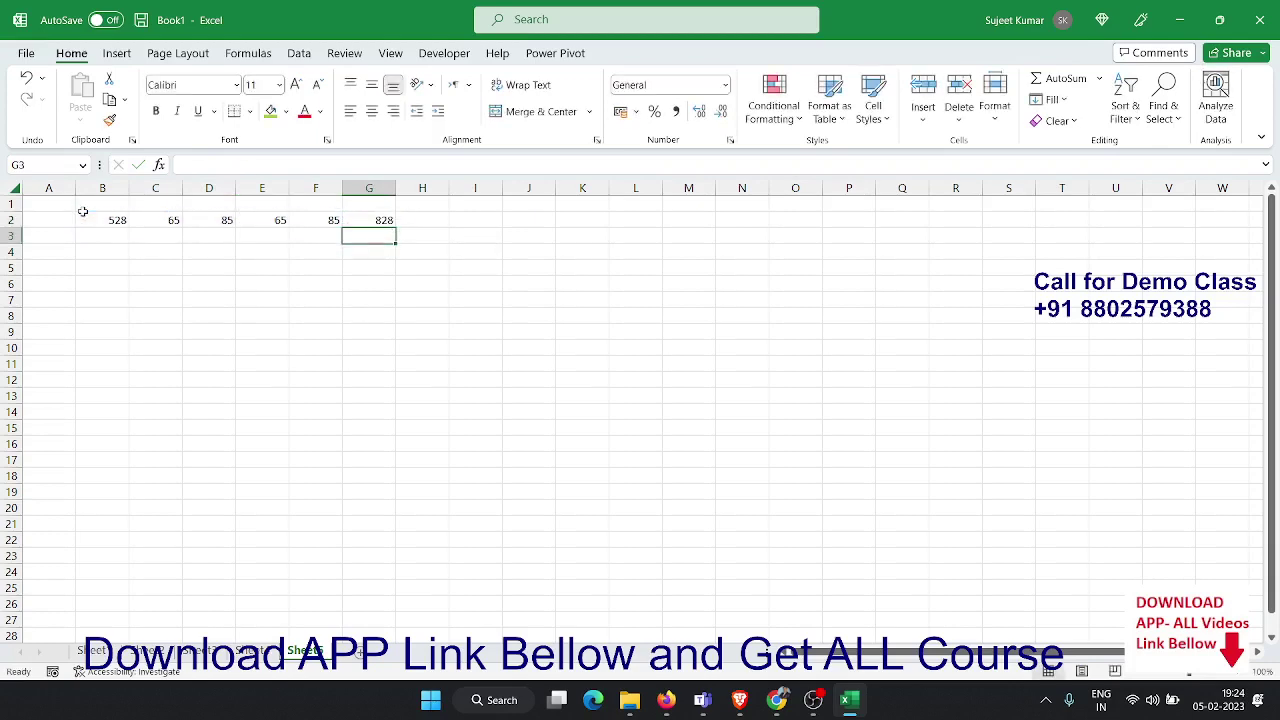
{"action": "key", "text": "Up"}
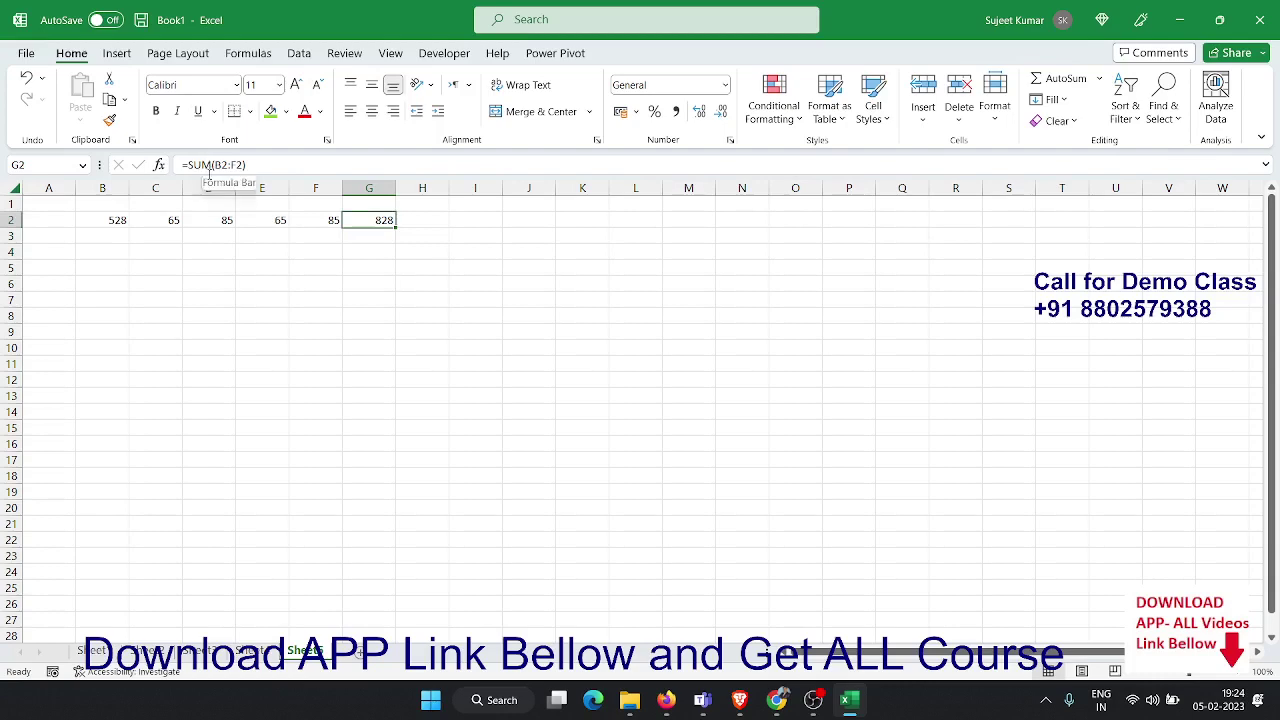
Mark G2's total formula as Hidden in Format Cells > Protection
{"action": "right_click", "coordinate": [372, 220]}
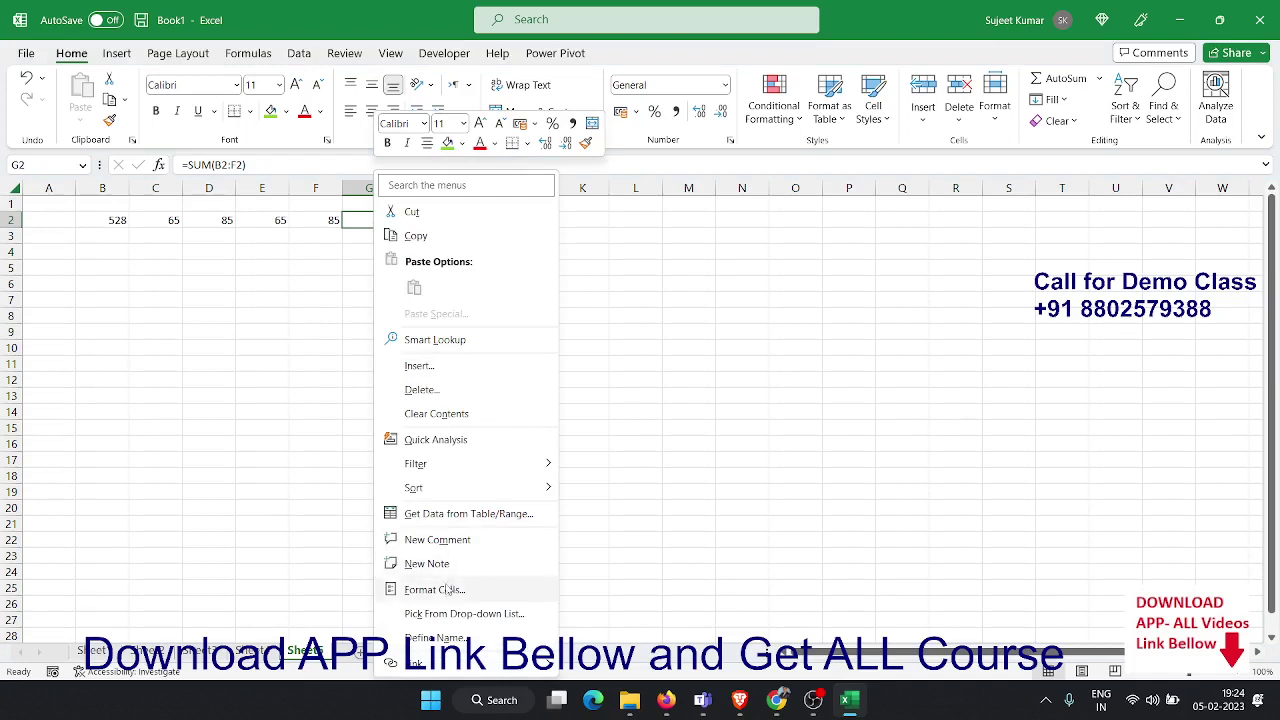
{"action": "left_click", "coordinate": [449, 591]}
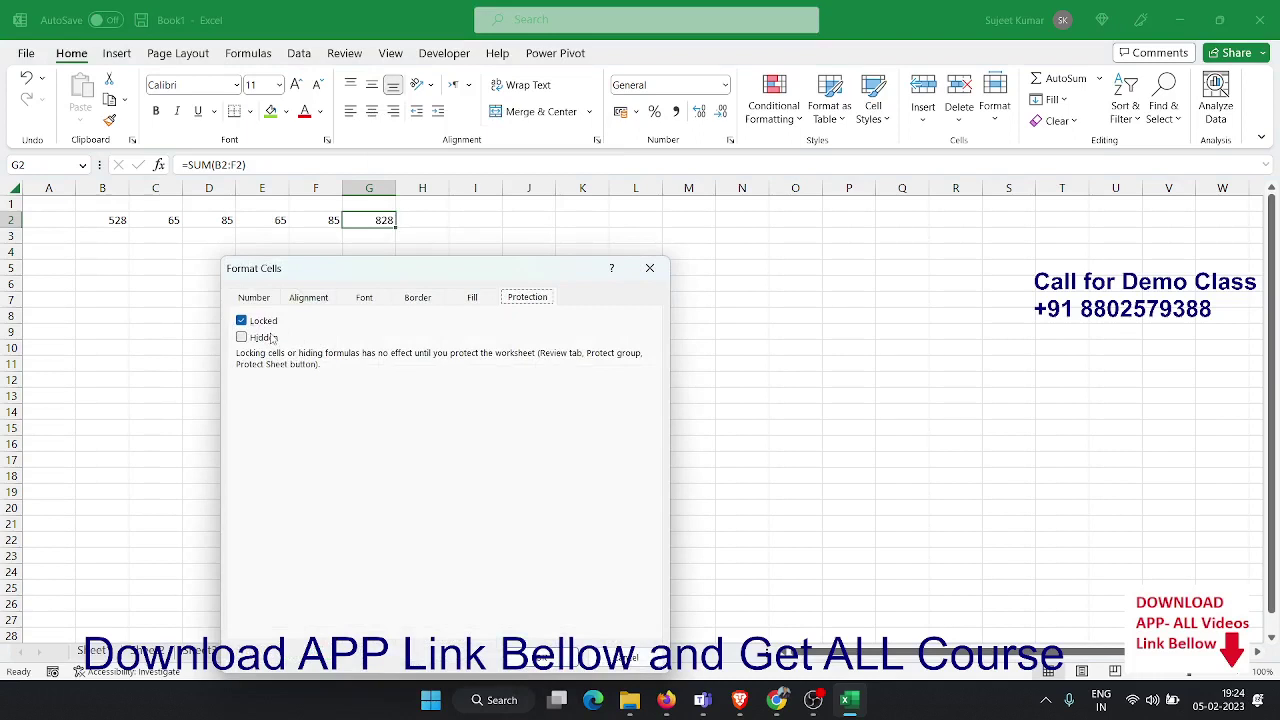
{"action": "left_click", "coordinate": [266, 338]}
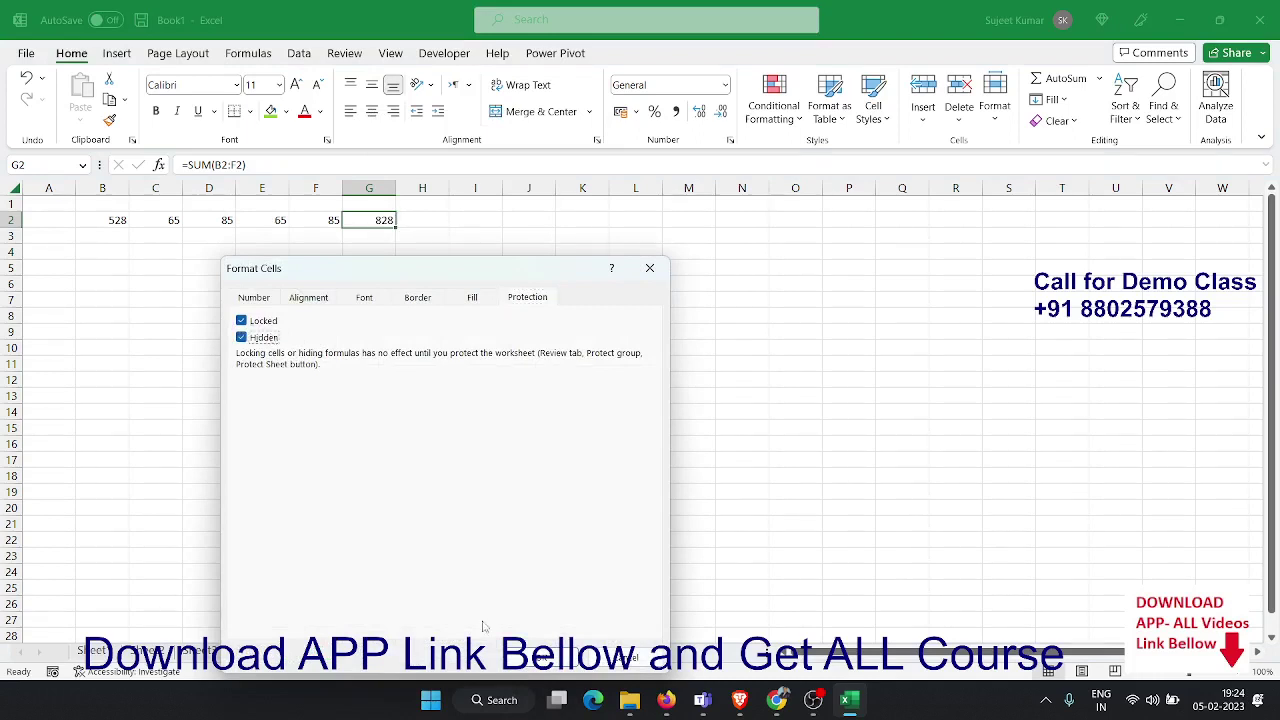
{"action": "left_click", "coordinate": [539, 664]}
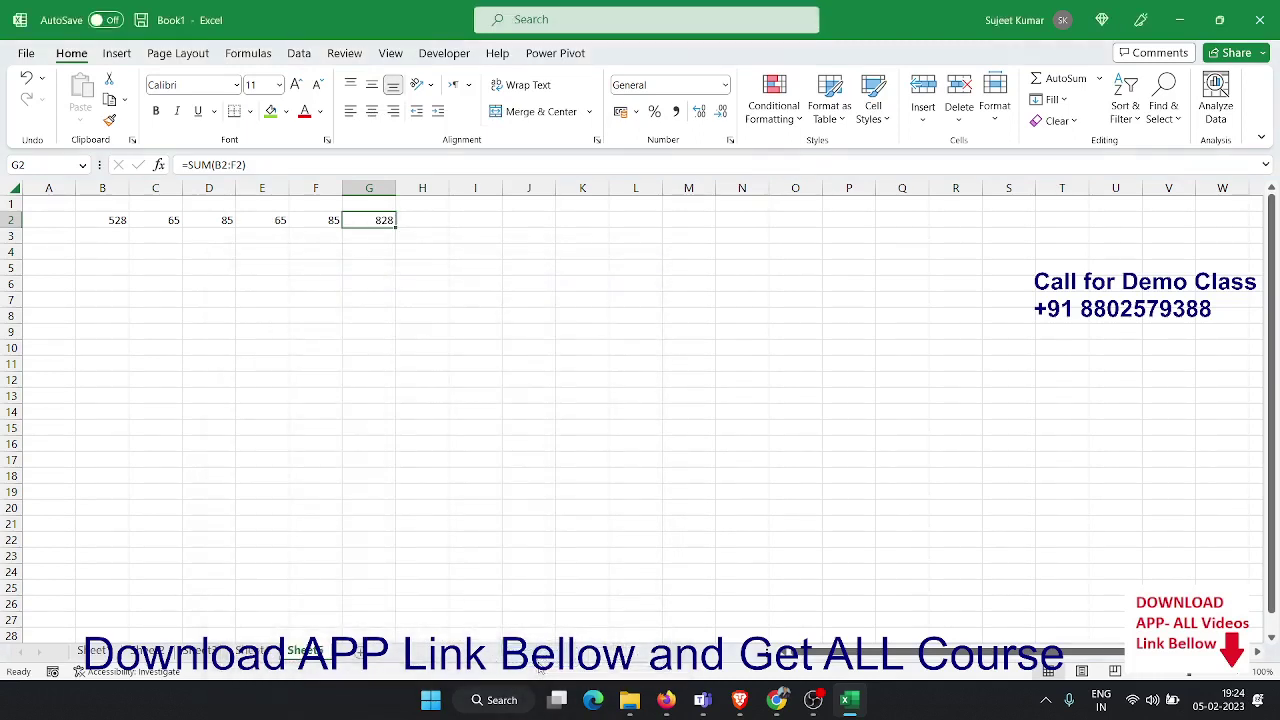
Protect the new sheet from its tab menu
{"action": "right_click", "coordinate": [324, 650]}
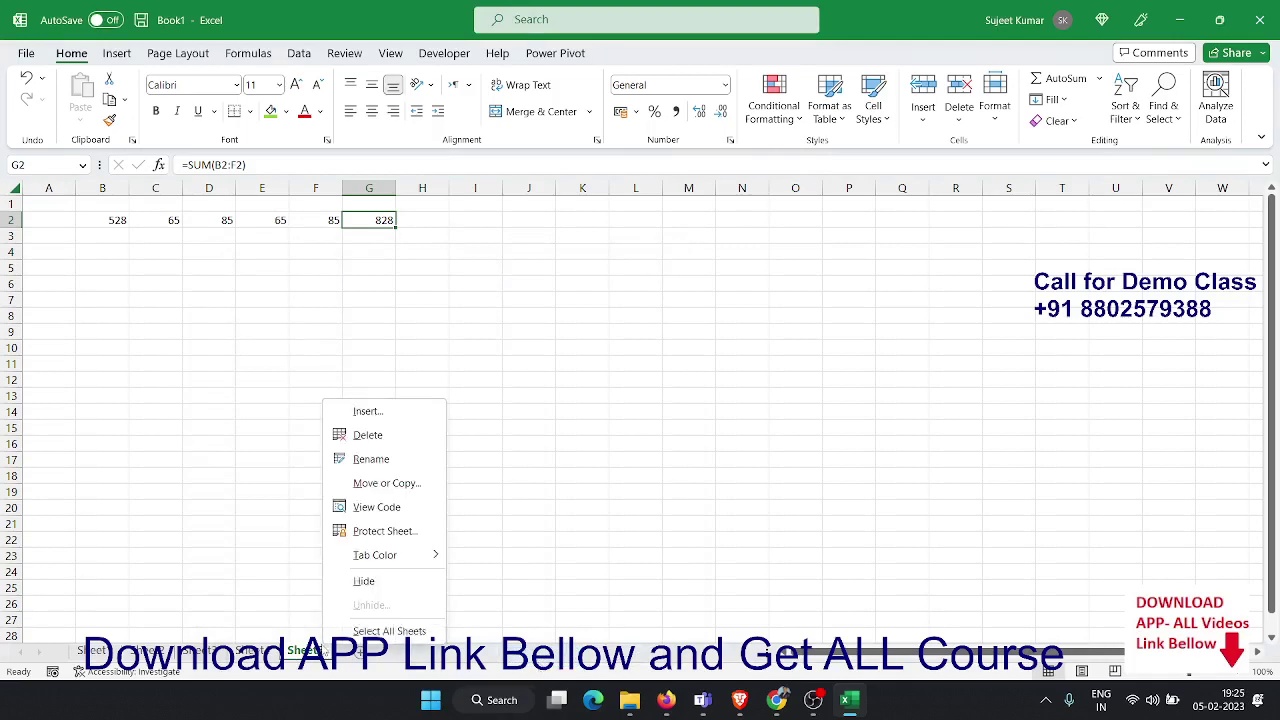
{"action": "left_click", "coordinate": [383, 531]}
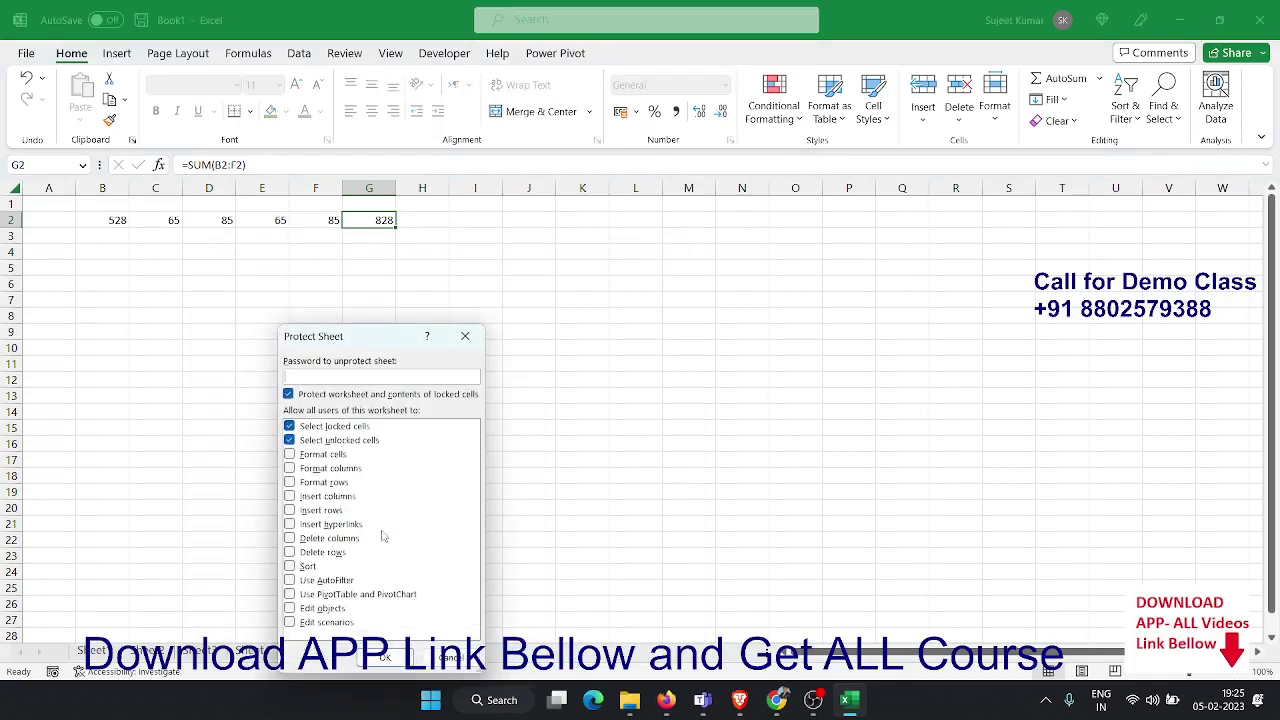
{"action": "left_click", "coordinate": [400, 666]}
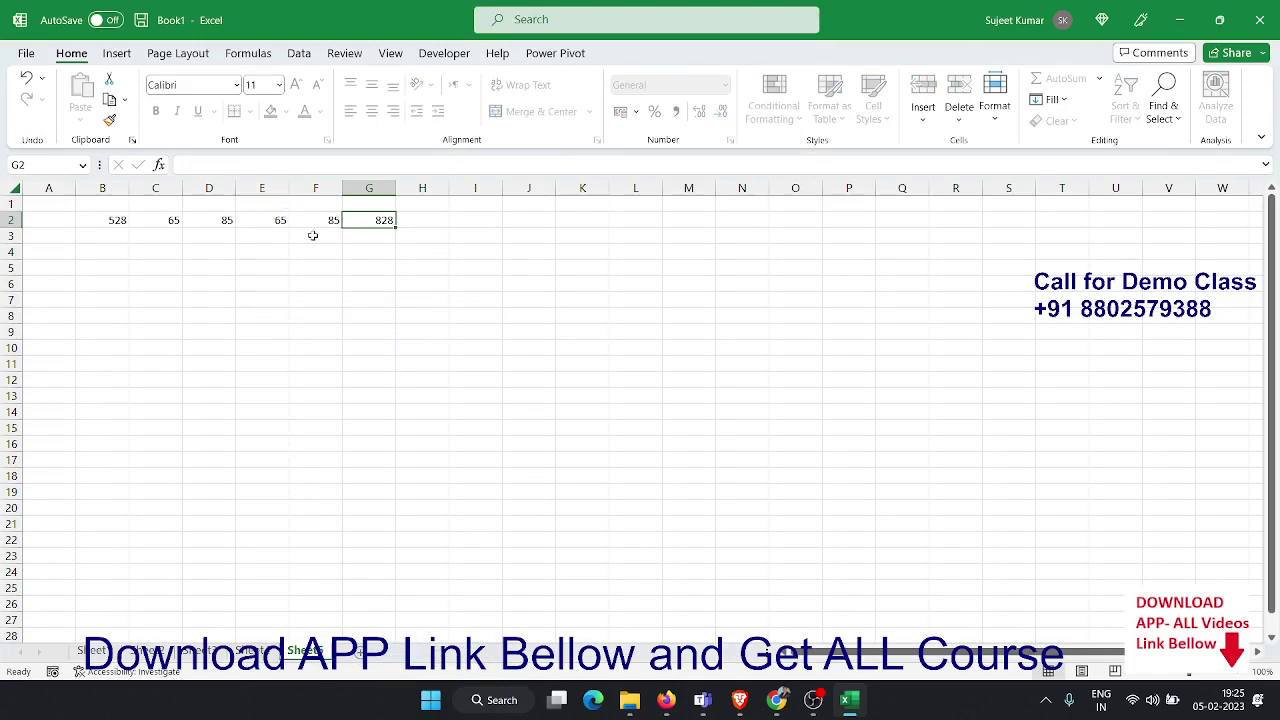
Compare F2 (85) with G2 (828) to verify G2's formula is now hidden
{"action": "left_click", "coordinate": [318, 223]}
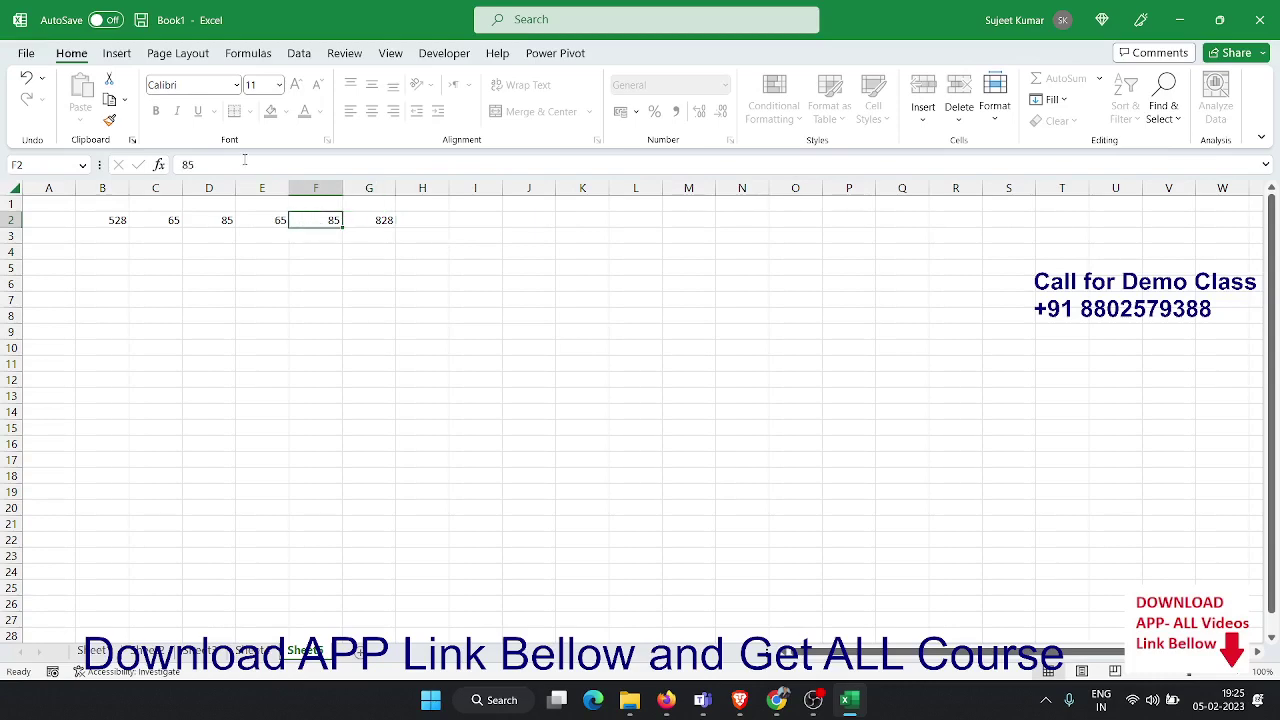
{"action": "left_click", "coordinate": [365, 222]}
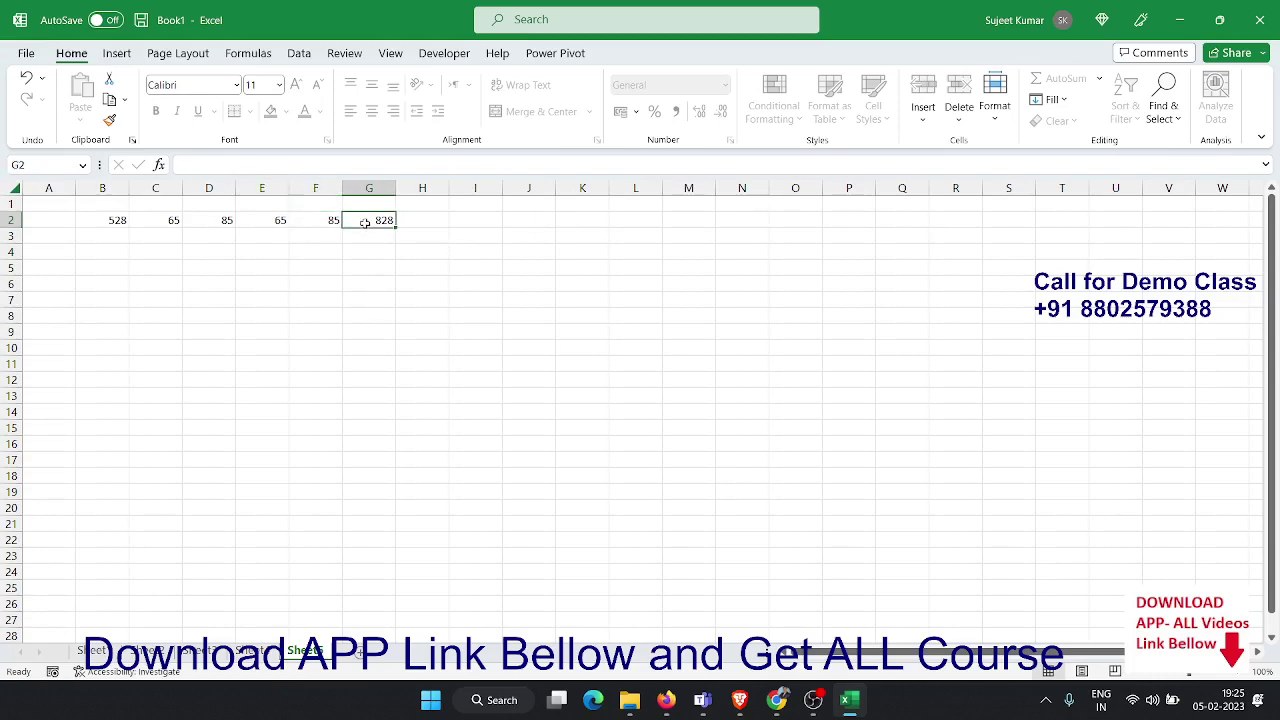
{"action": "left_click", "coordinate": [322, 220]}
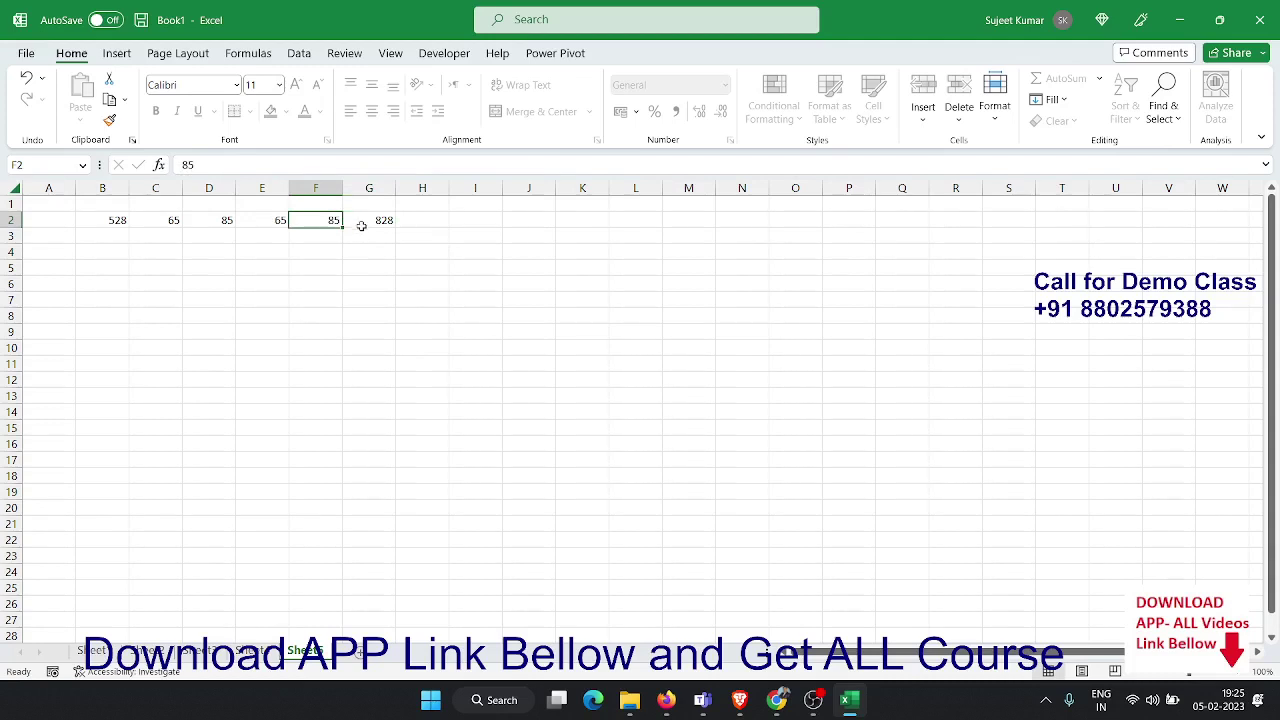
{"action": "left_click", "coordinate": [361, 225]}
{"action": "left_click", "coordinate": [324, 218]}
{"action": "left_click", "coordinate": [365, 224]}
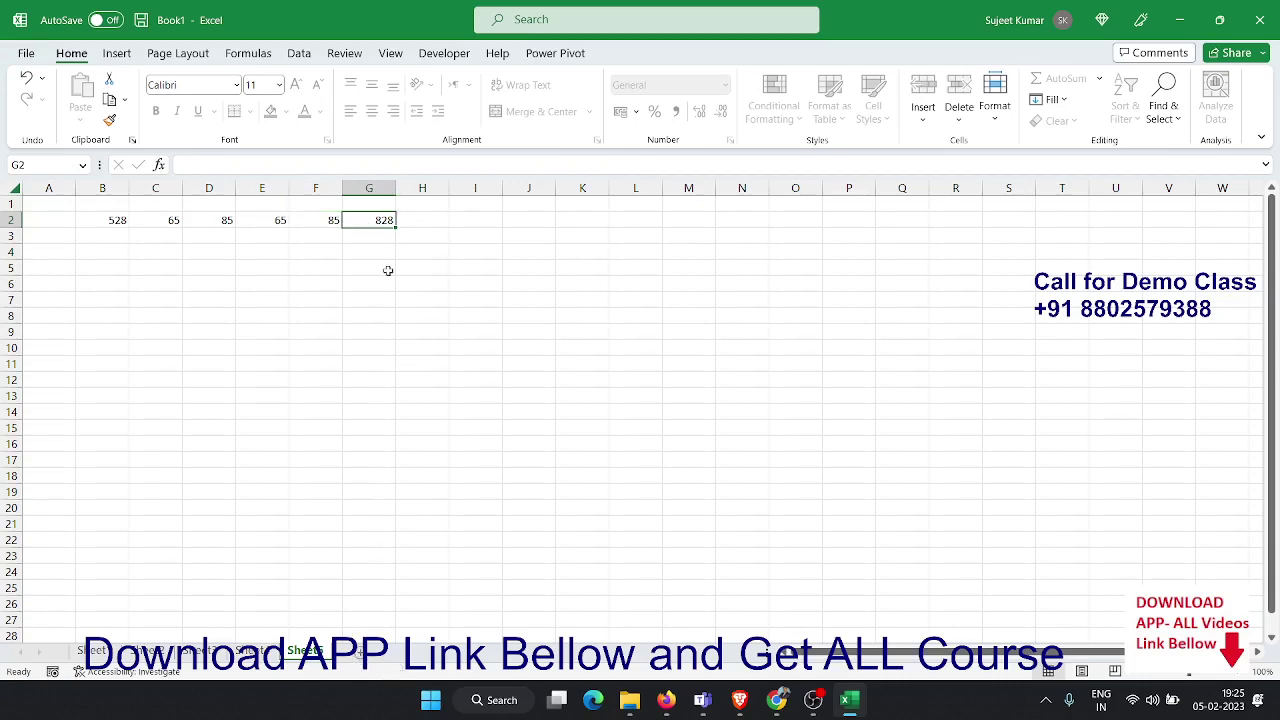
{"action": "left_click", "coordinate": [334, 216]}
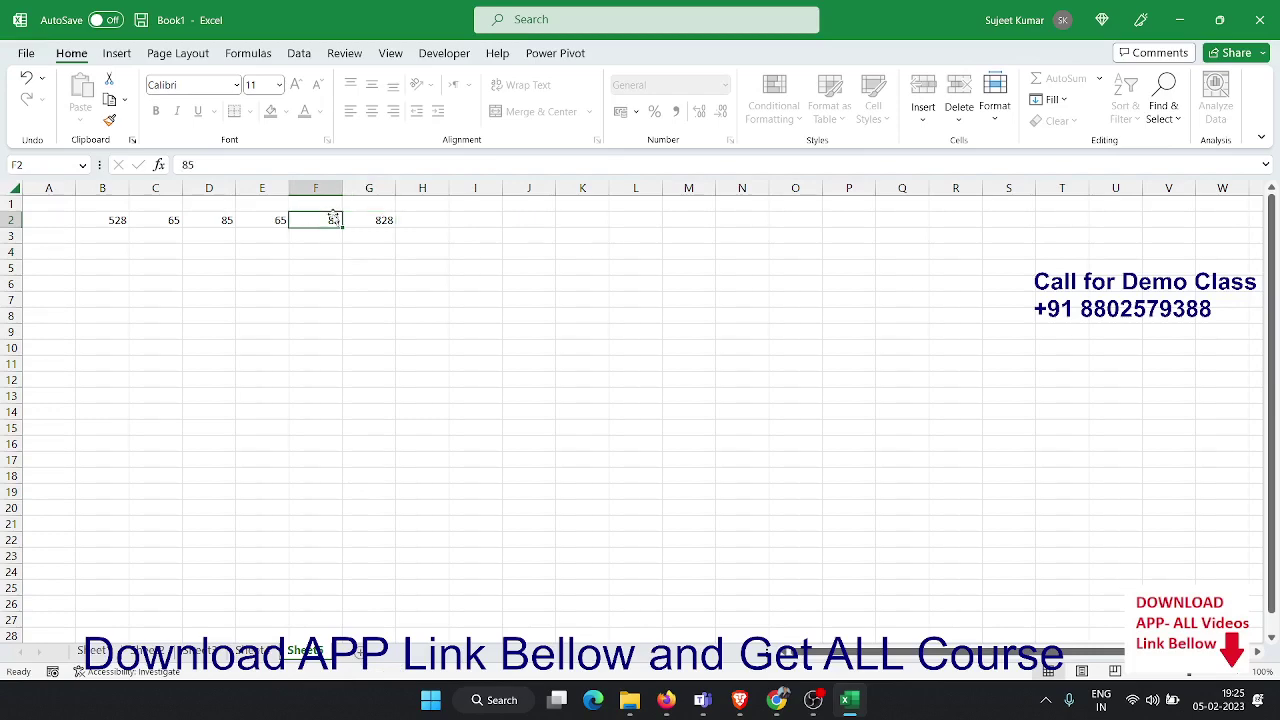
{"action": "left_click", "coordinate": [364, 221]}
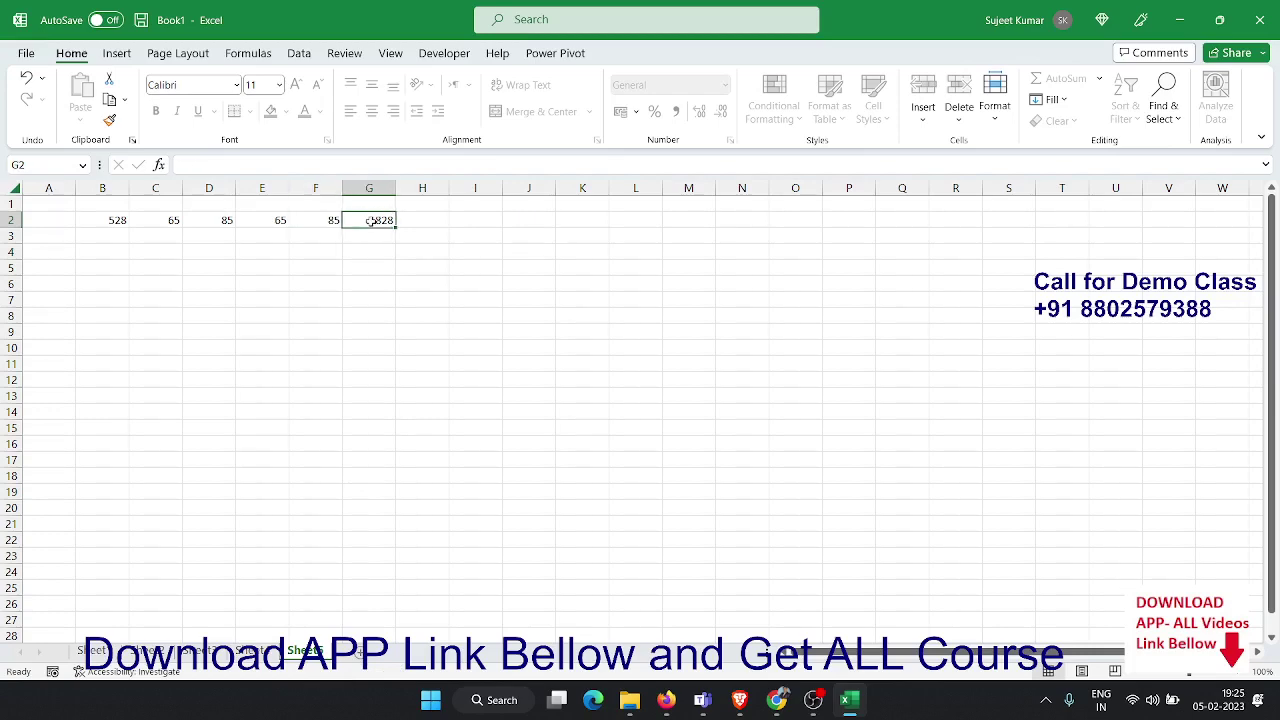
{"action": "left_click", "coordinate": [320, 221]}
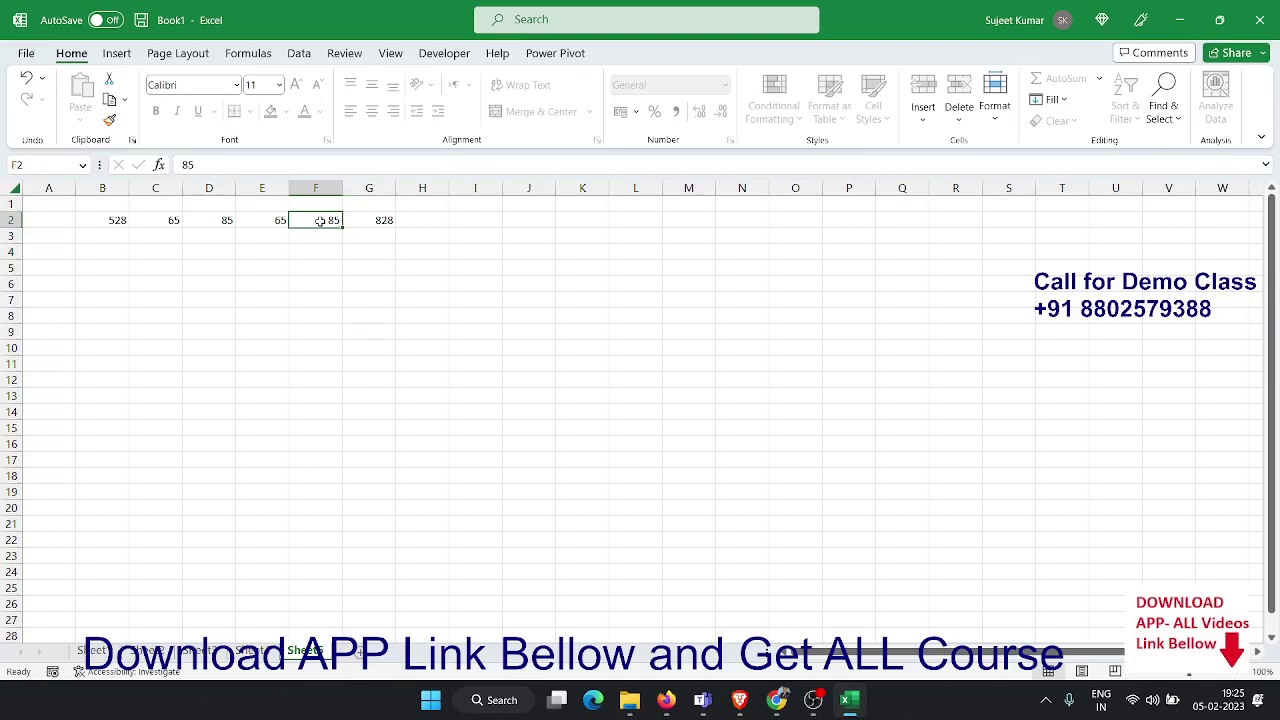
{"action": "left_click", "coordinate": [366, 221]}
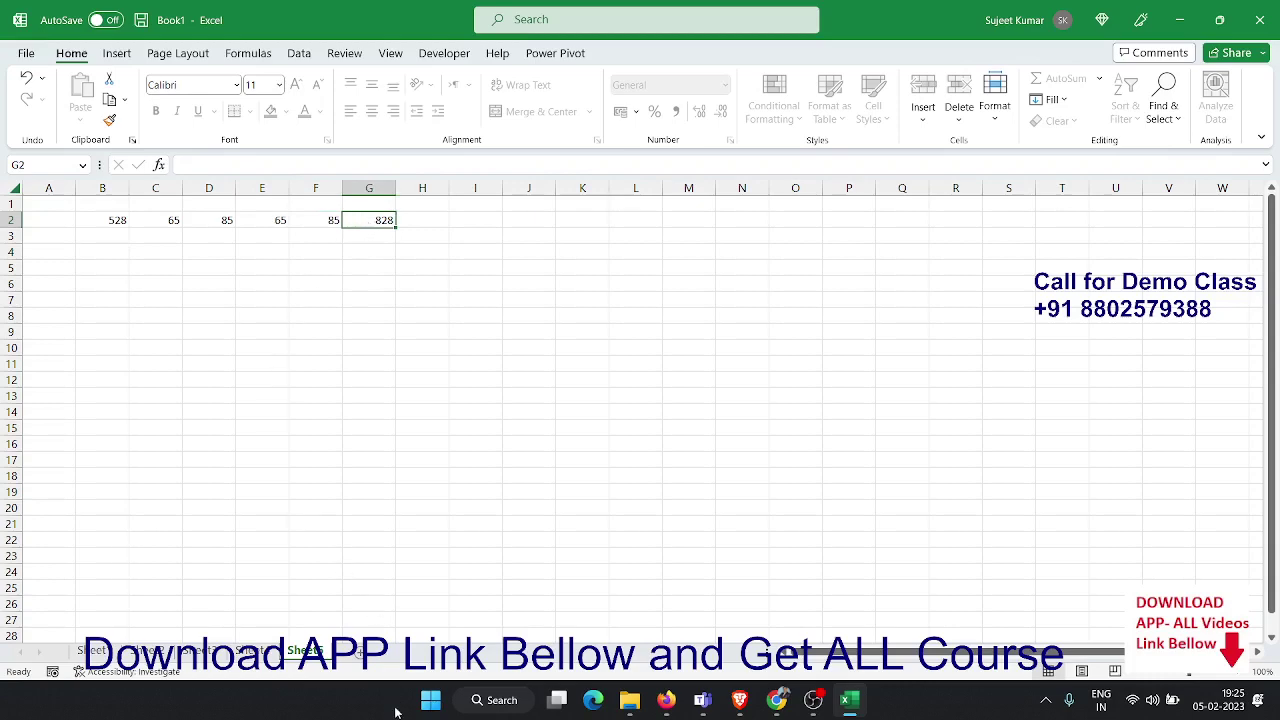
Add a new sheet and fill B6:E18 light green and I6:L18 darker green
{"action": "left_click", "coordinate": [359, 652]}
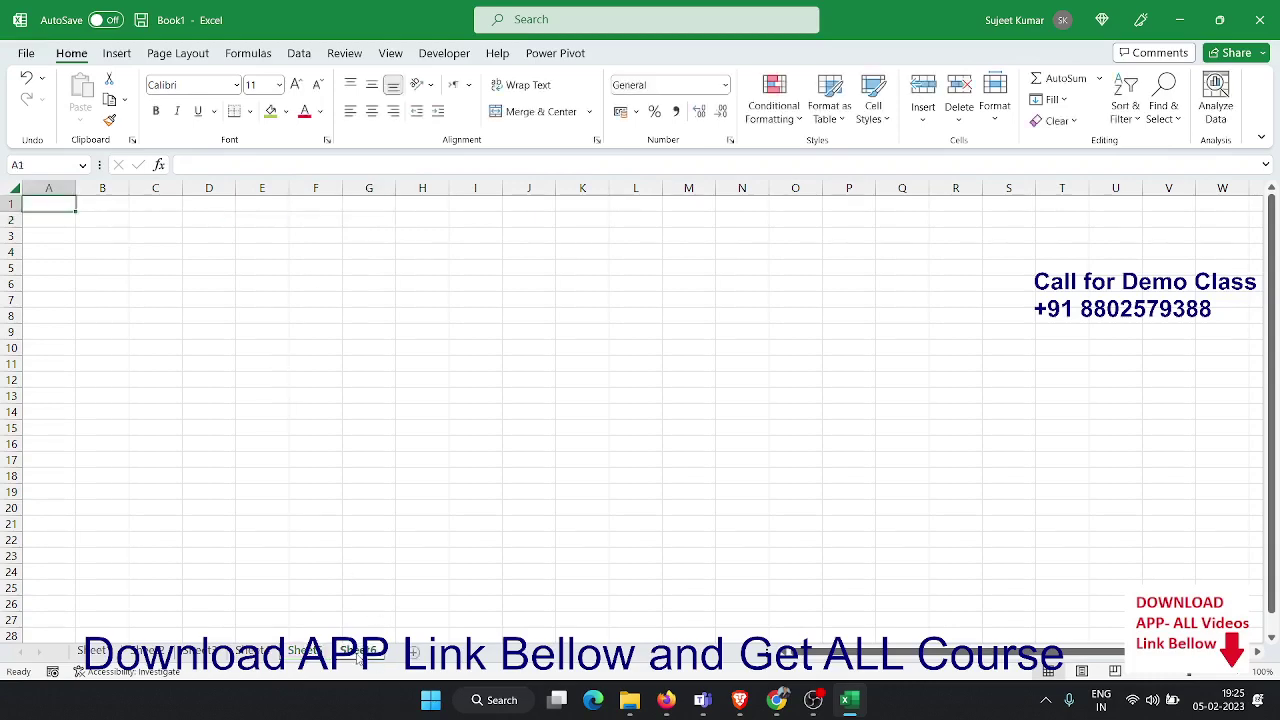
{"action": "left_click_drag", "start_coordinate": [111, 280], "coordinate": [286, 483]}
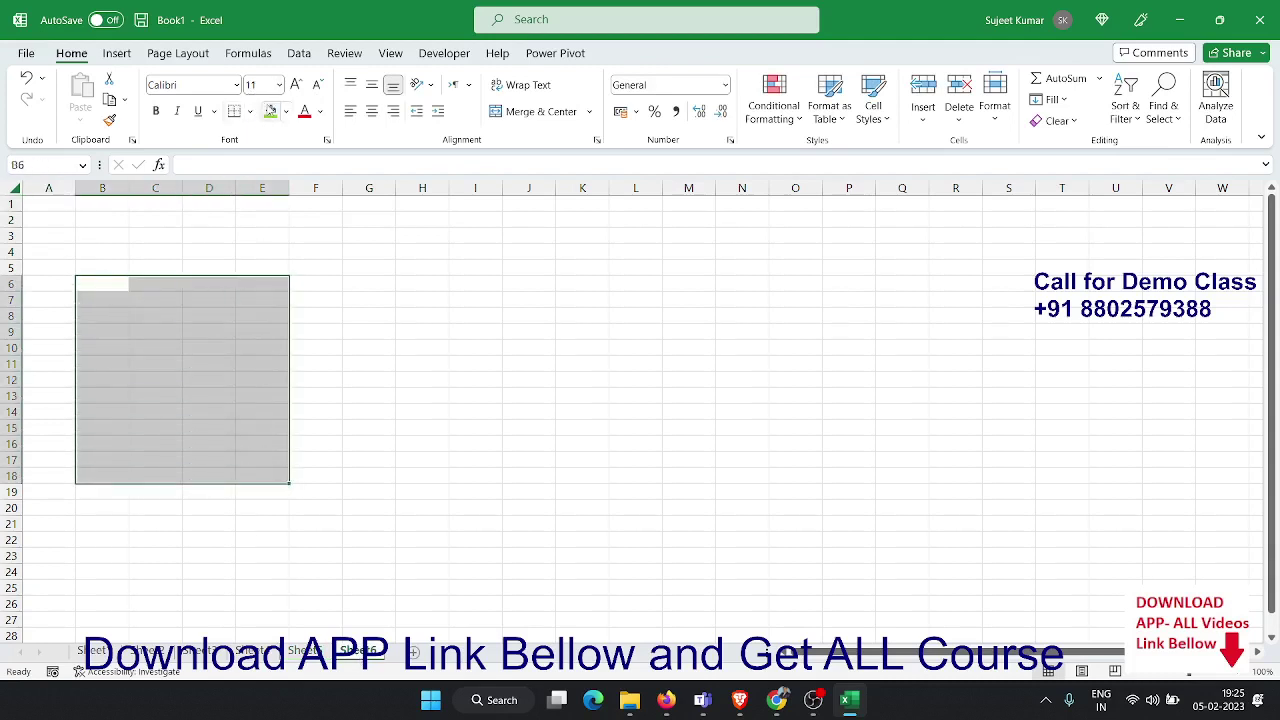
{"action": "left_click", "coordinate": [271, 113]}
{"action": "left_click", "coordinate": [486, 270]}
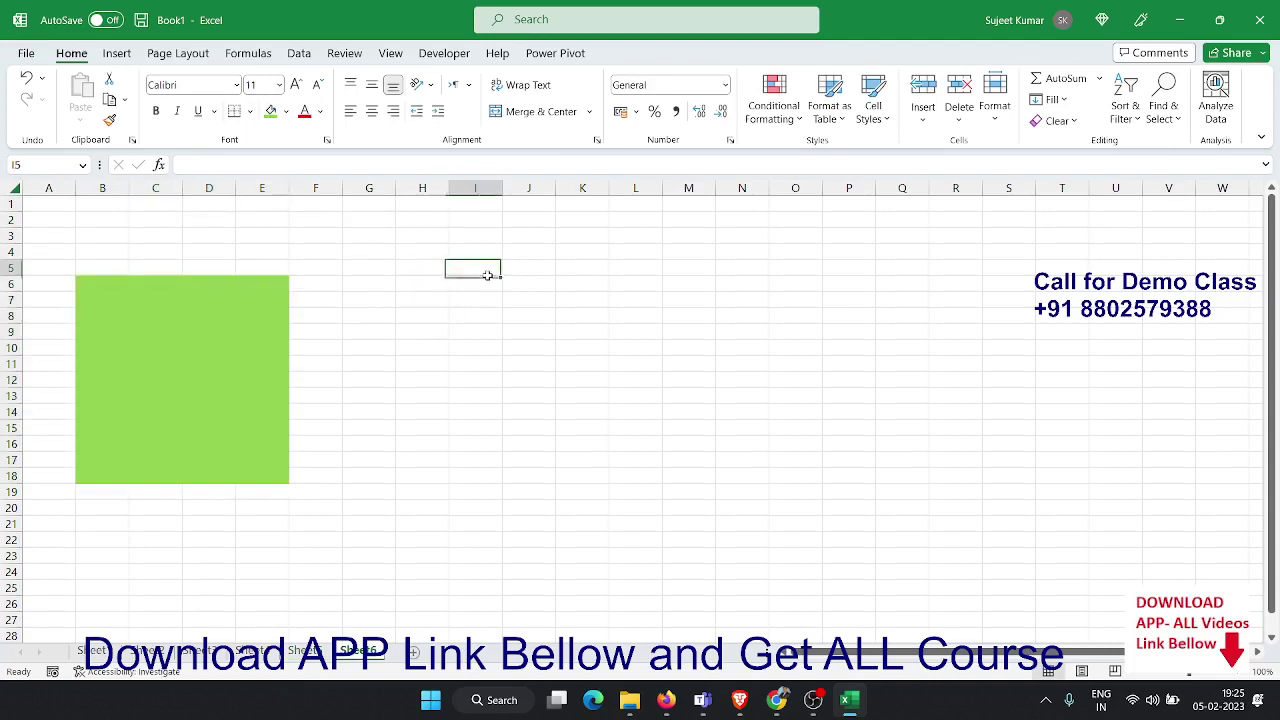
{"action": "left_click_drag", "start_coordinate": [488, 282], "coordinate": [634, 472]}
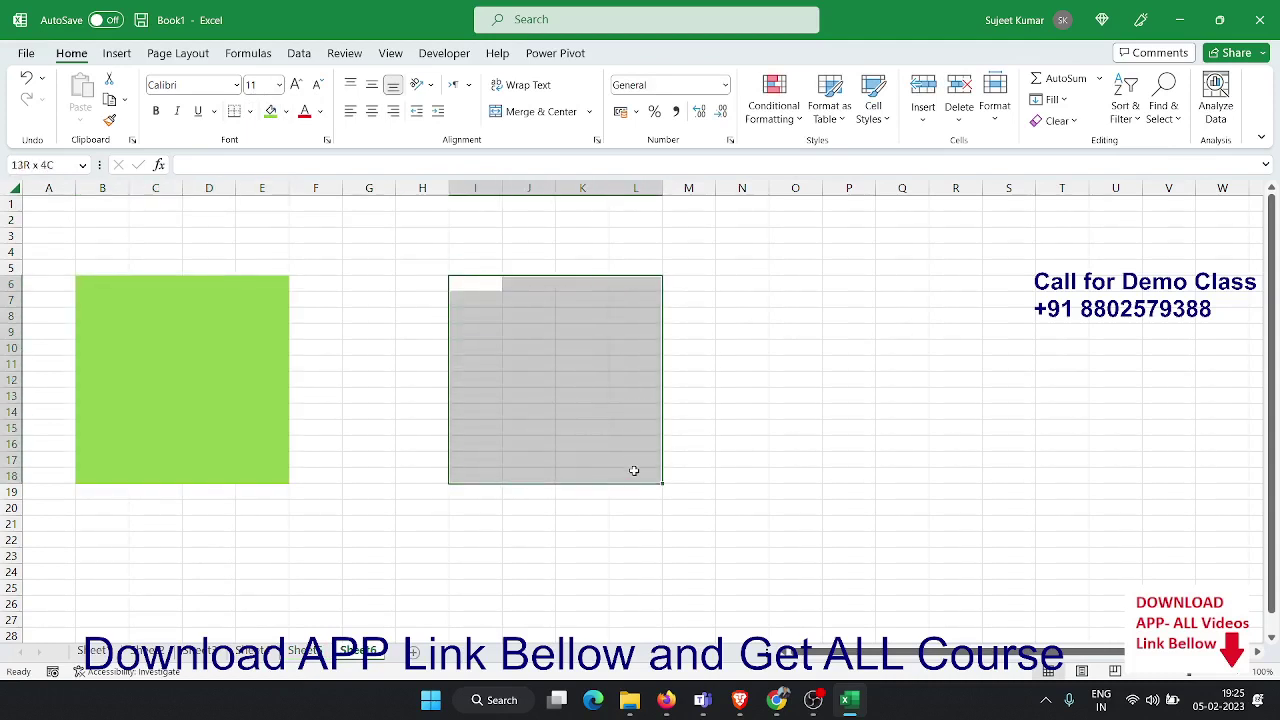
{"action": "left_click", "coordinate": [286, 111]}
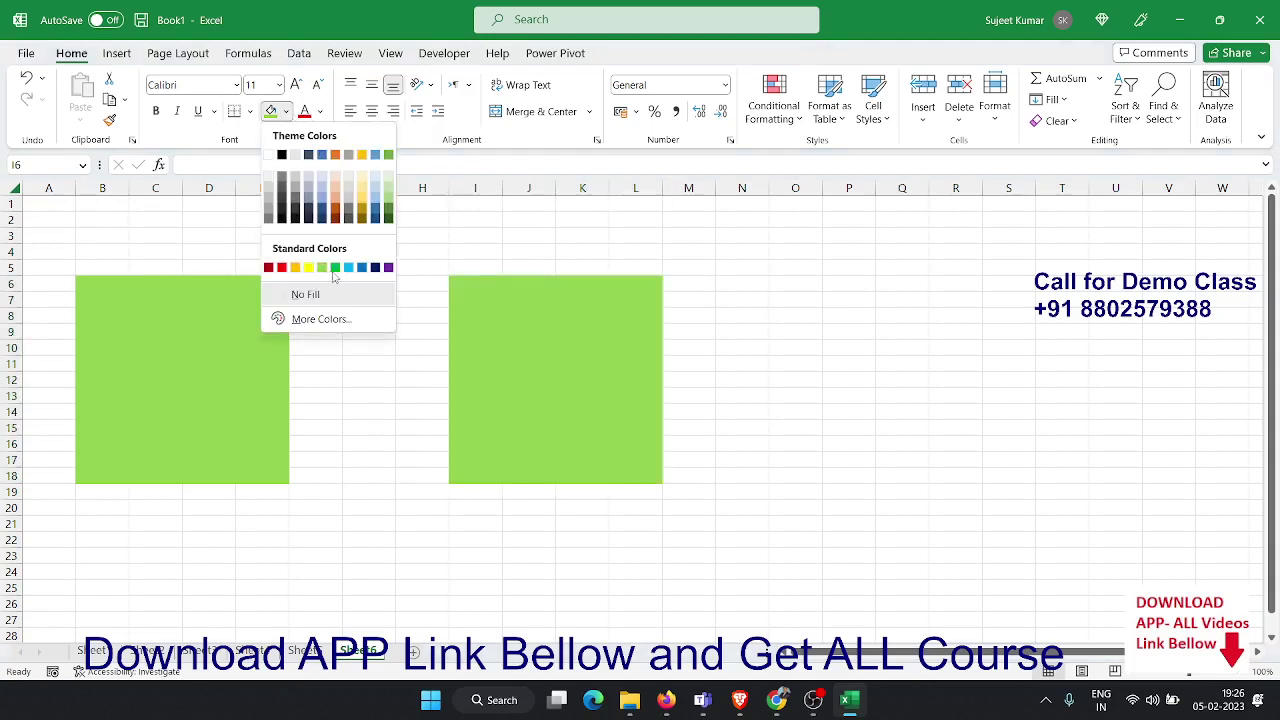
{"action": "left_click", "coordinate": [335, 267]}
{"action": "left_click", "coordinate": [373, 349]}
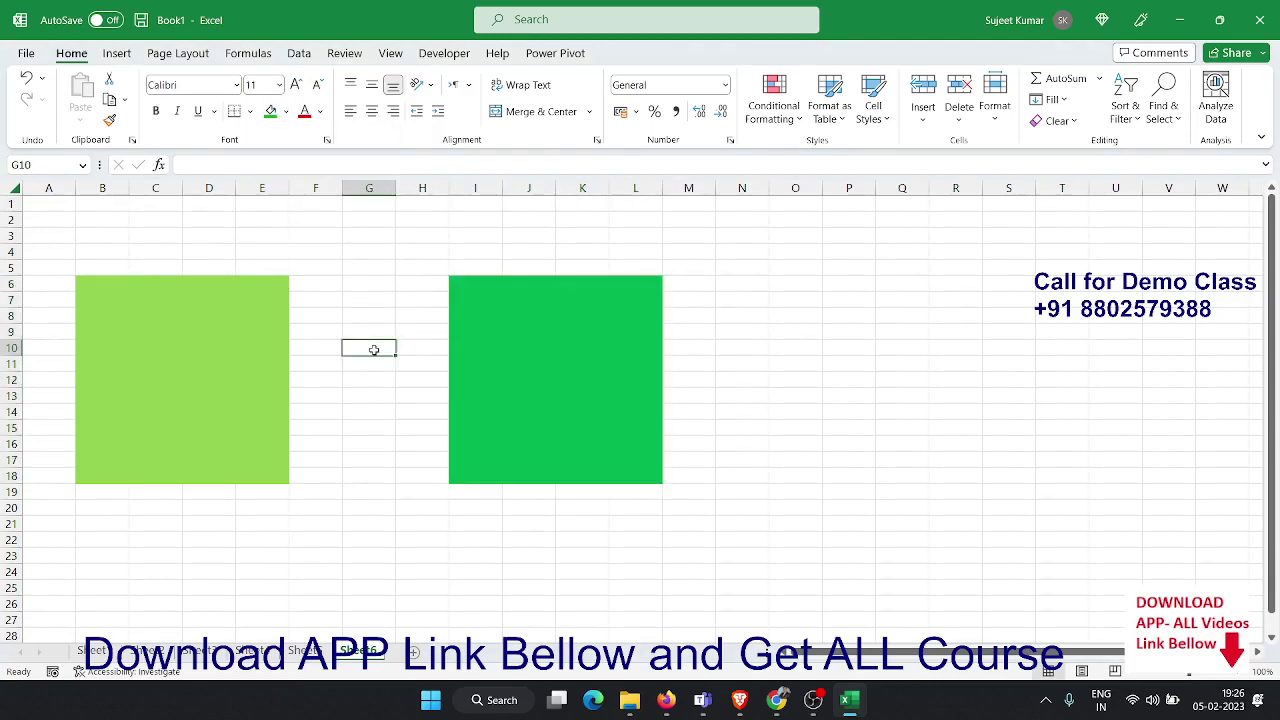
Label the blocks 'A' in B5 and 'B' in I5
{"action": "left_click", "coordinate": [115, 263]}
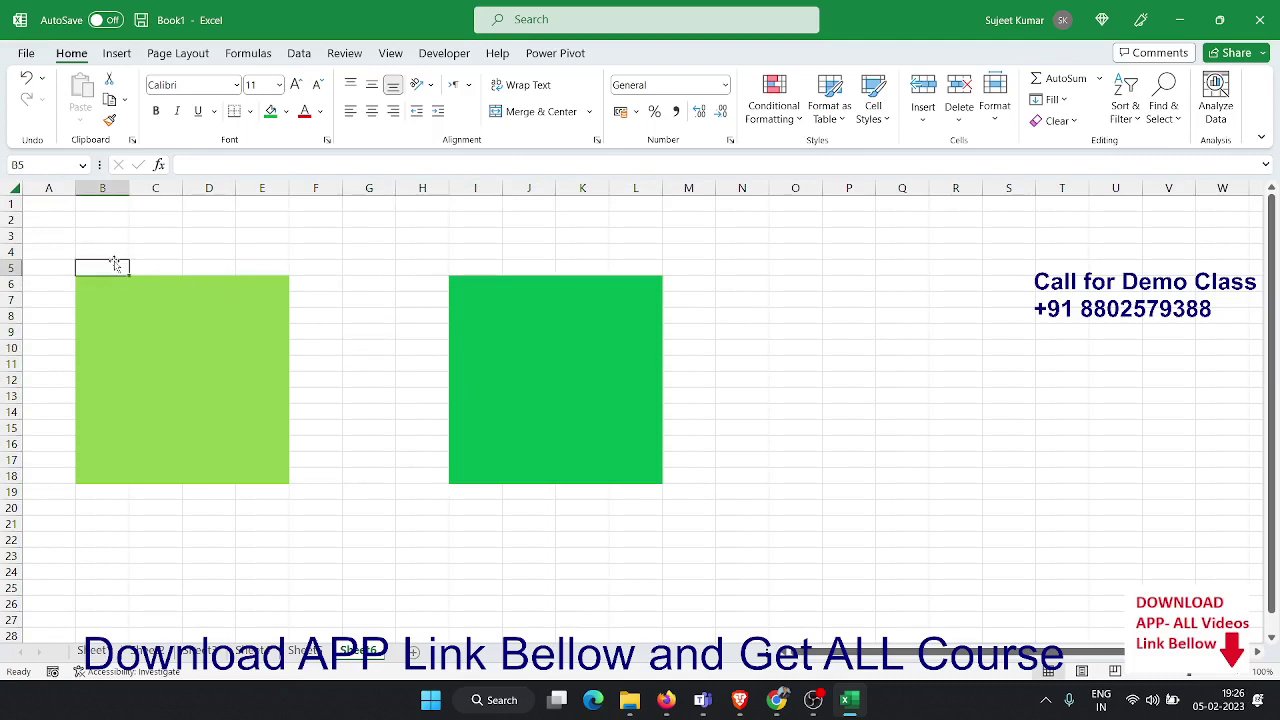
{"action": "type", "text": "A"}
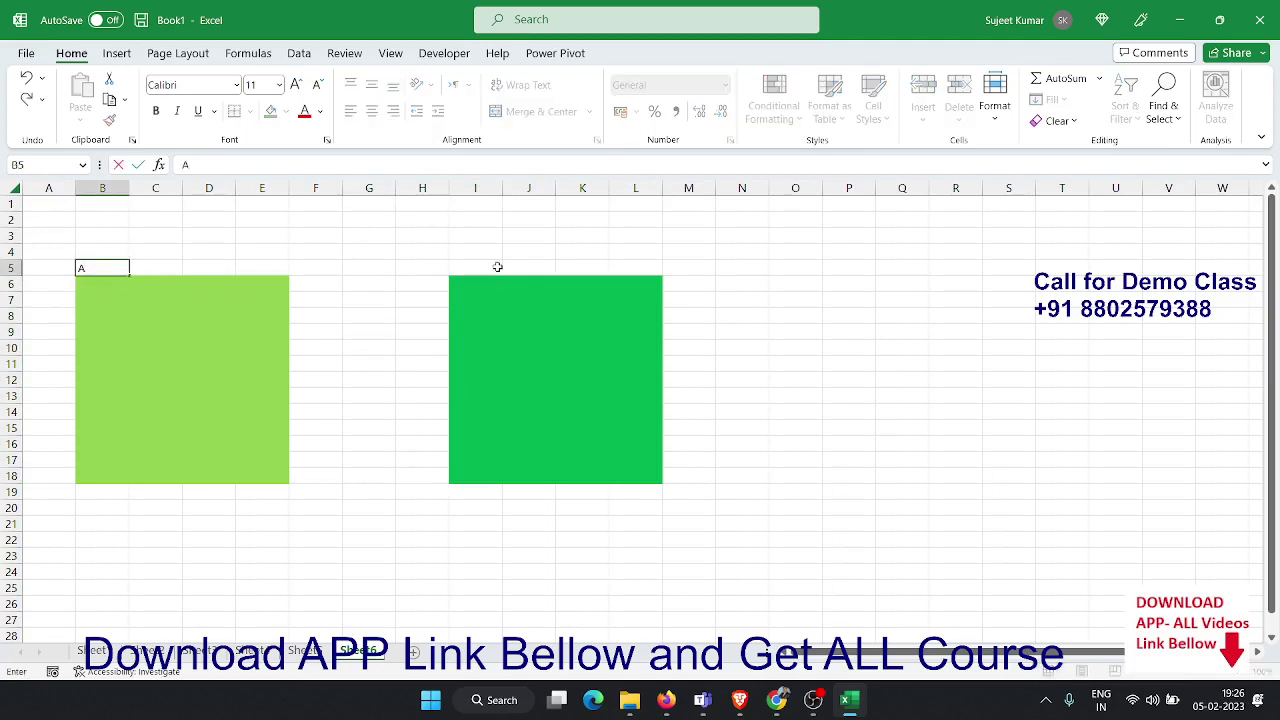
{"action": "left_click", "coordinate": [494, 266]}
{"action": "type", "text": "B"}
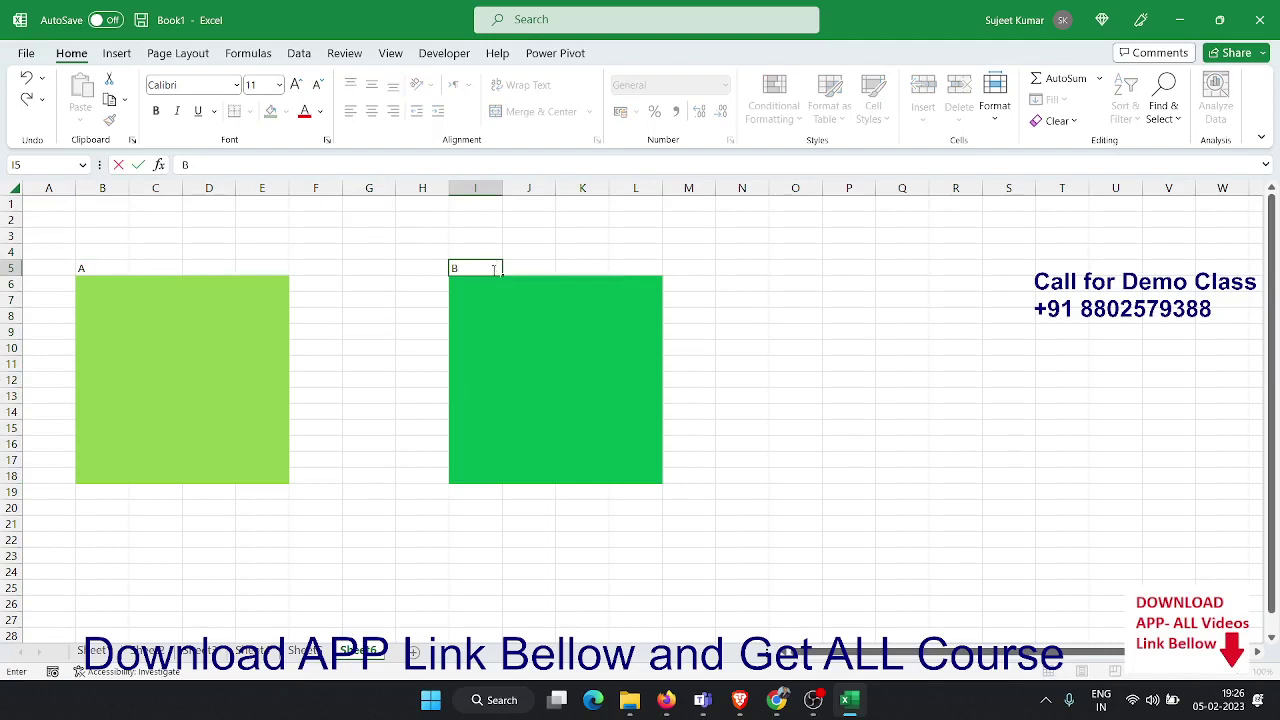
{"action": "left_click", "coordinate": [494, 283]}
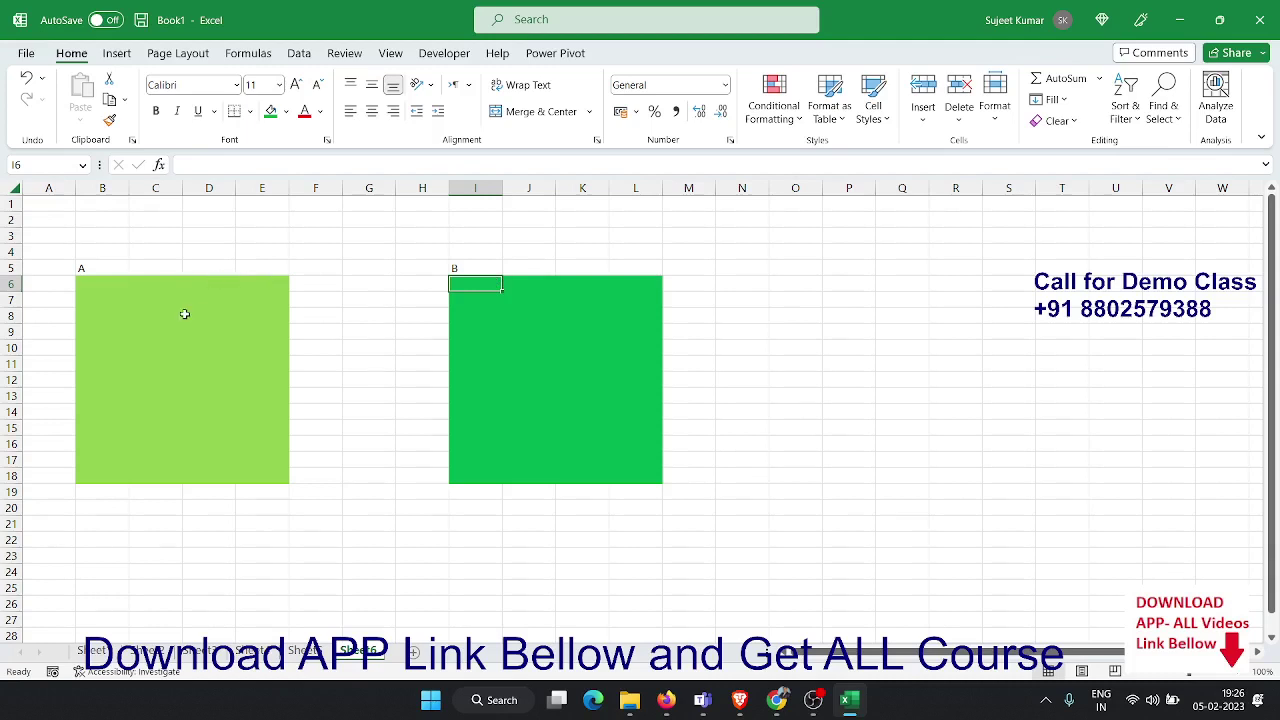
{"action": "left_click", "coordinate": [456, 331]}
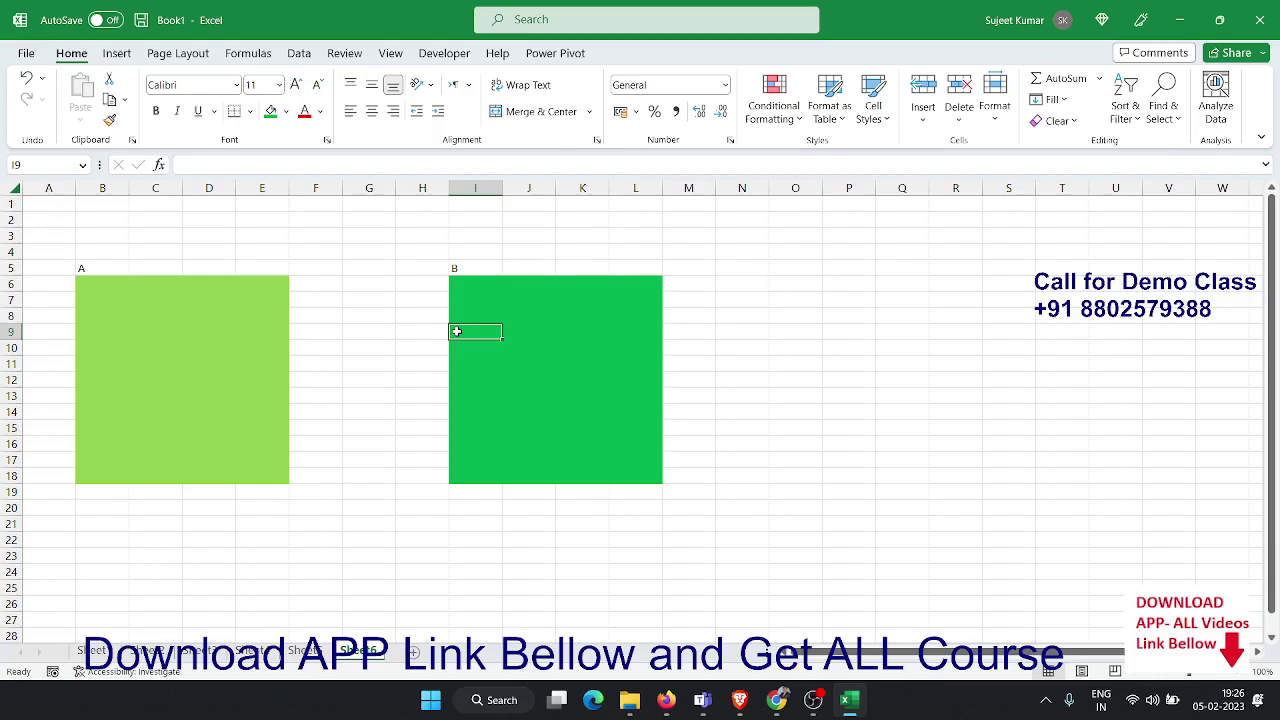
On the Review tab, dismiss Protect Workbook and open Allow Edit Ranges
{"action": "left_click", "coordinate": [345, 54]}
{"action": "left_click", "coordinate": [350, 65]}
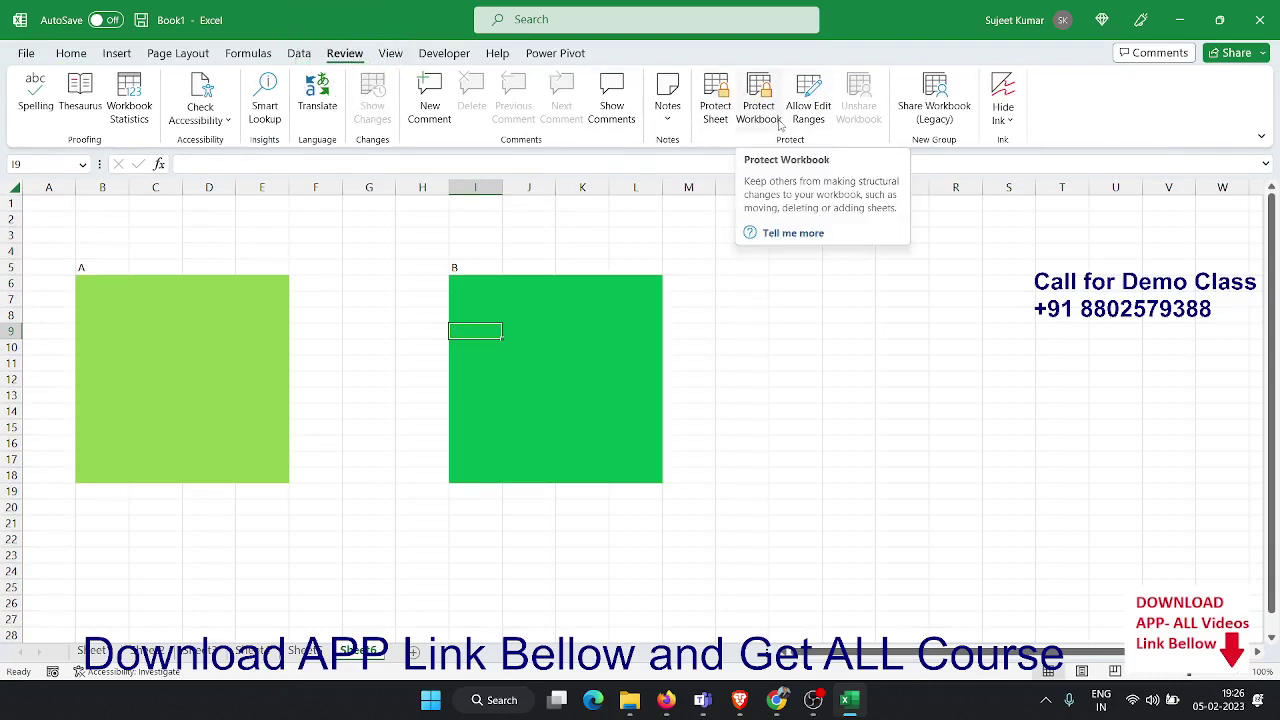
{"action": "left_click", "coordinate": [780, 124]}
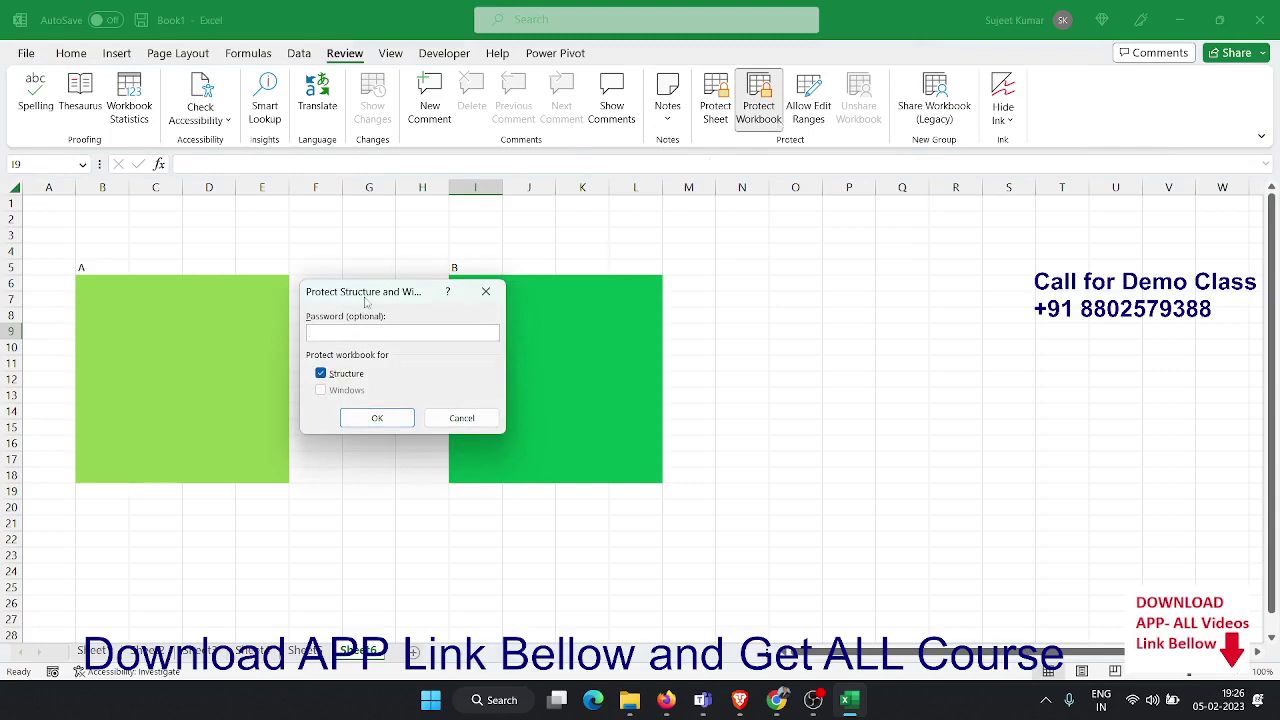
{"action": "key", "text": "Escape"}
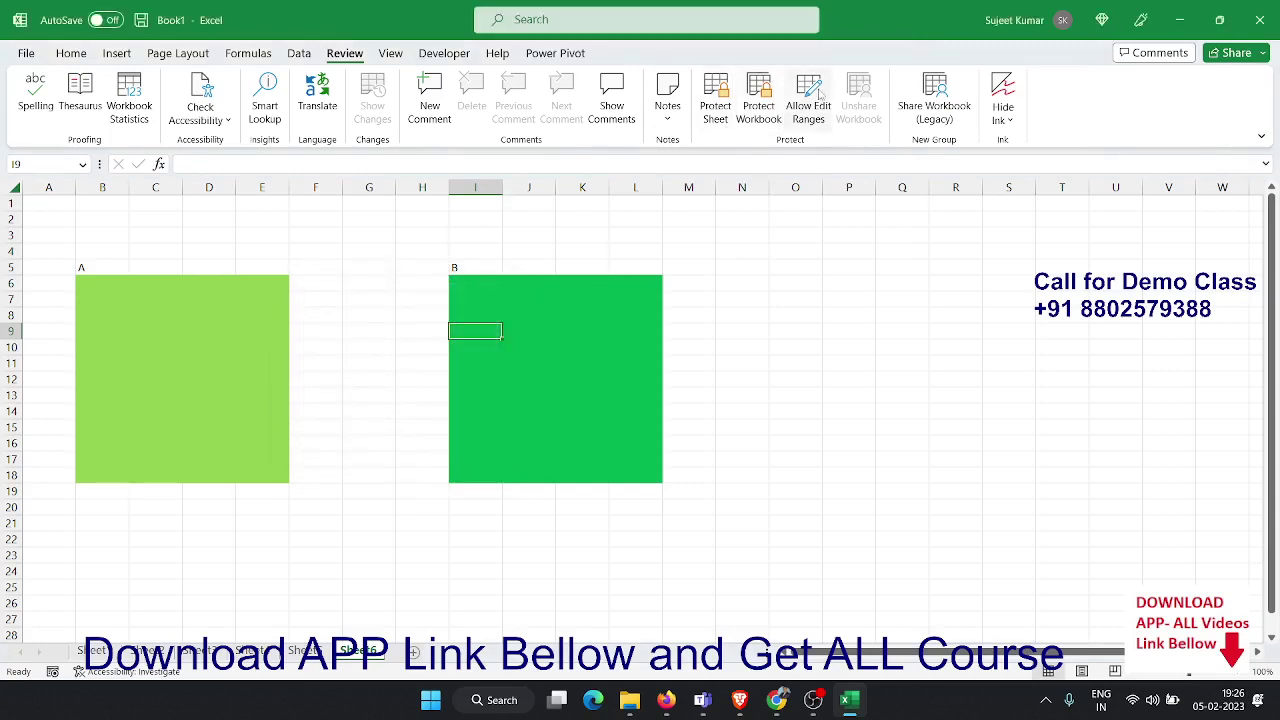
{"action": "left_click", "coordinate": [824, 92]}
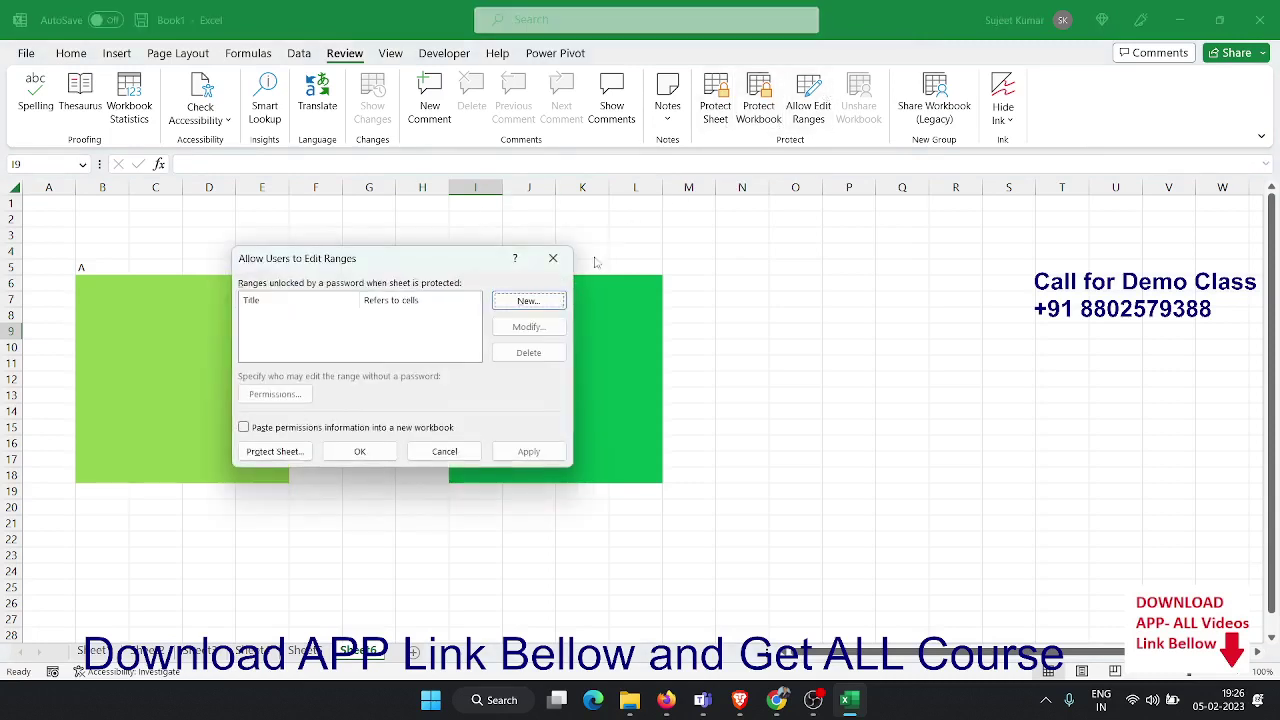
Add a new edit range titled A referring to B6:E18, protected by its own confirmed password
{"action": "left_click", "coordinate": [553, 302]}
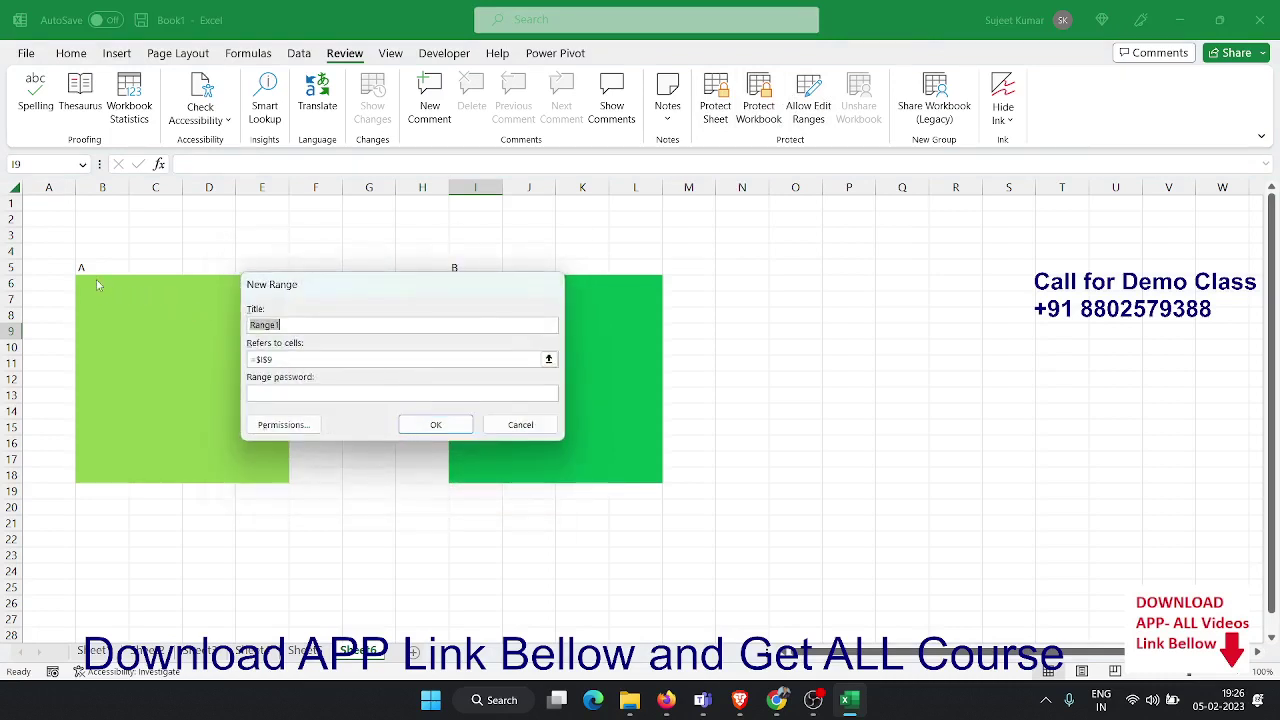
{"action": "type", "text": "A"}
{"action": "left_click", "coordinate": [549, 360]}
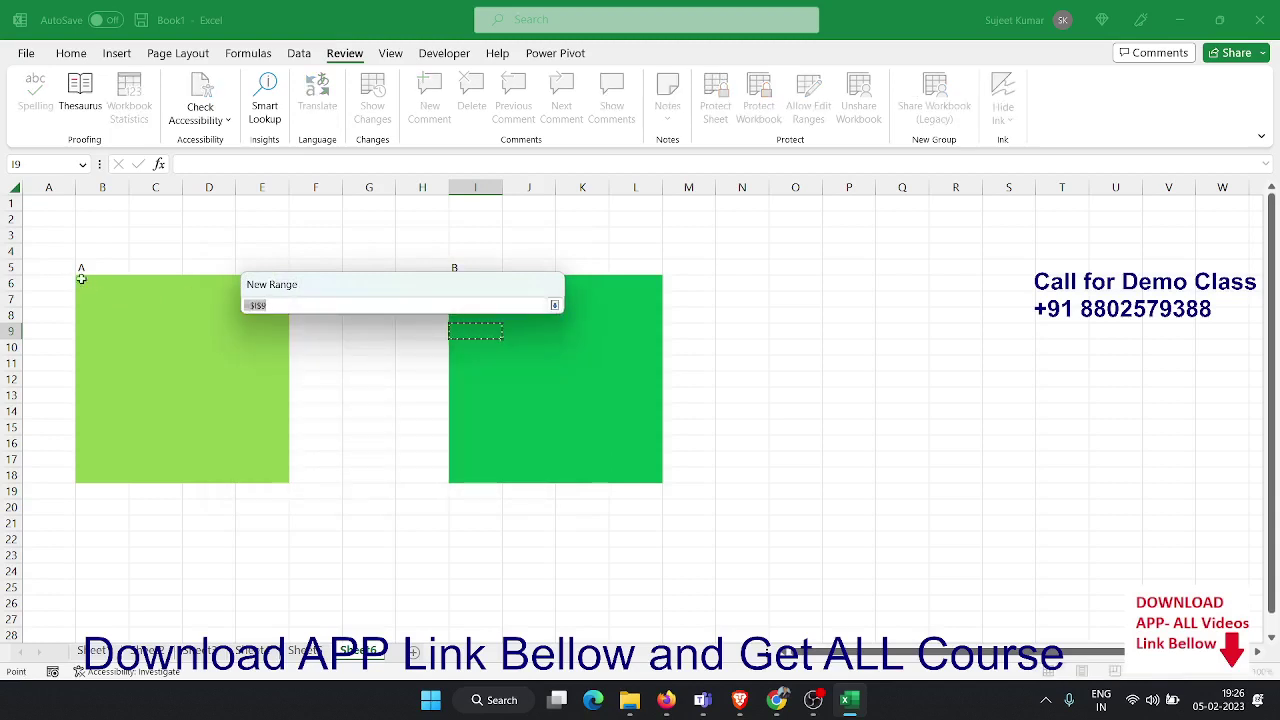
{"action": "left_click", "coordinate": [82, 280]}
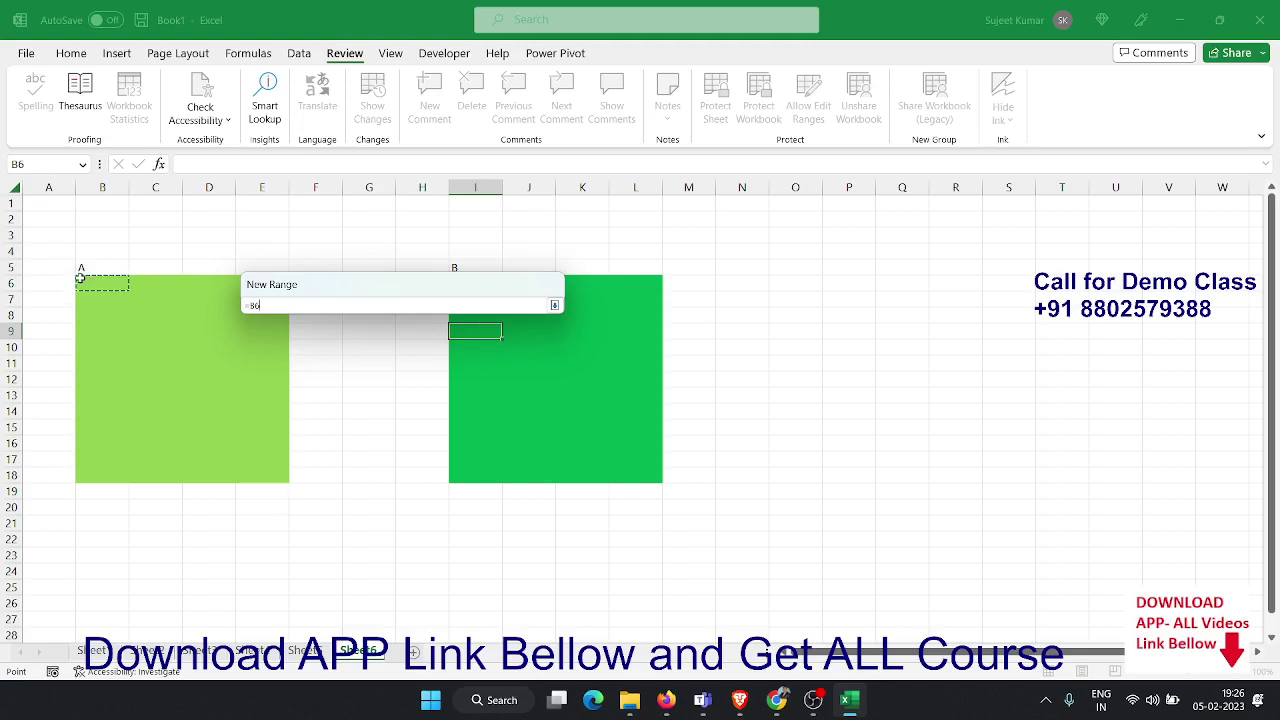
{"action": "mouse_move", "coordinate": [82, 280]}
{"action": "left_mouse_down"}
{"action": "mouse_move", "coordinate": [250, 443]}
{"action": "mouse_move", "coordinate": [251, 474]}
{"action": "left_mouse_up"}
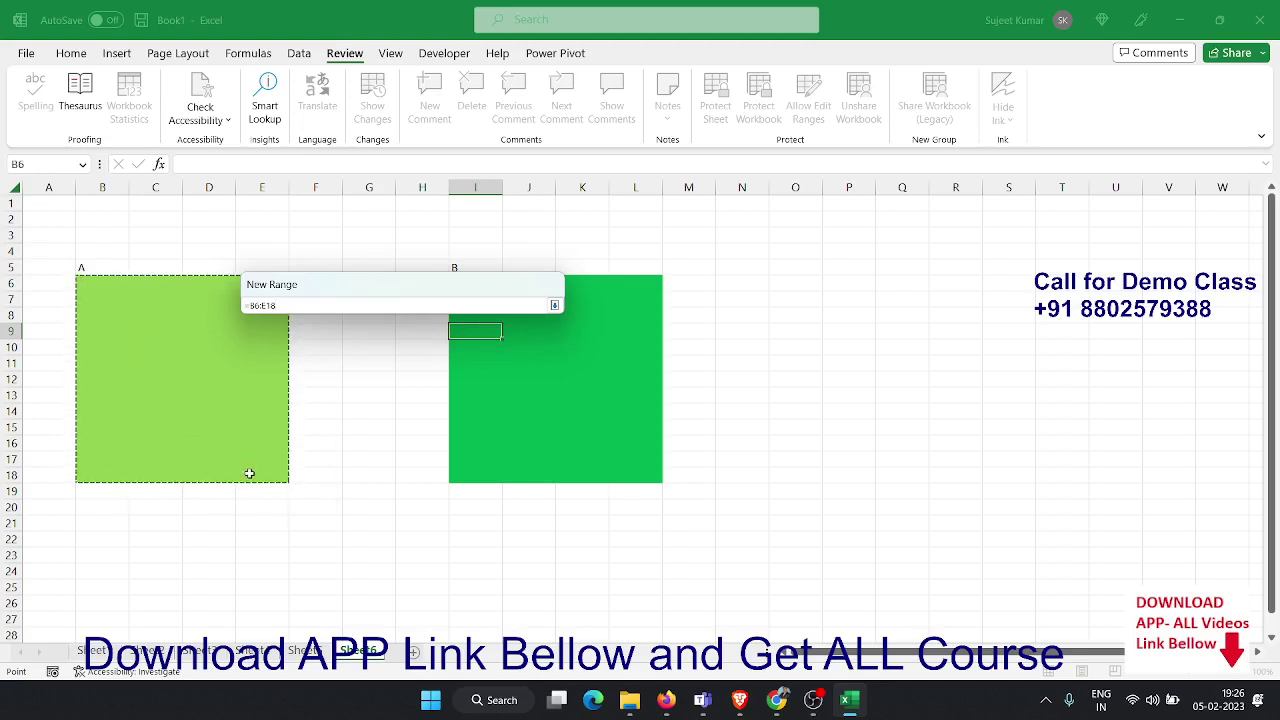
{"action": "left_click", "coordinate": [554, 306]}
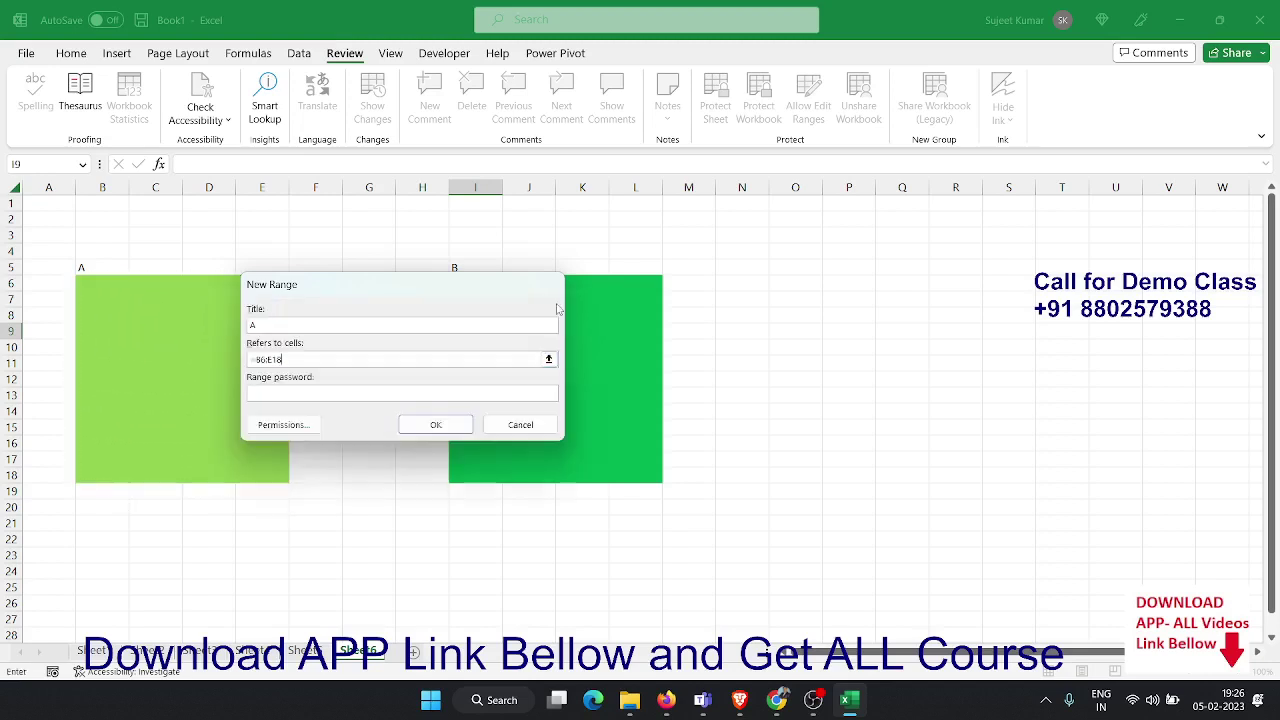
{"action": "left_click", "coordinate": [330, 390]}
{"action": "left_click", "coordinate": [441, 428]}
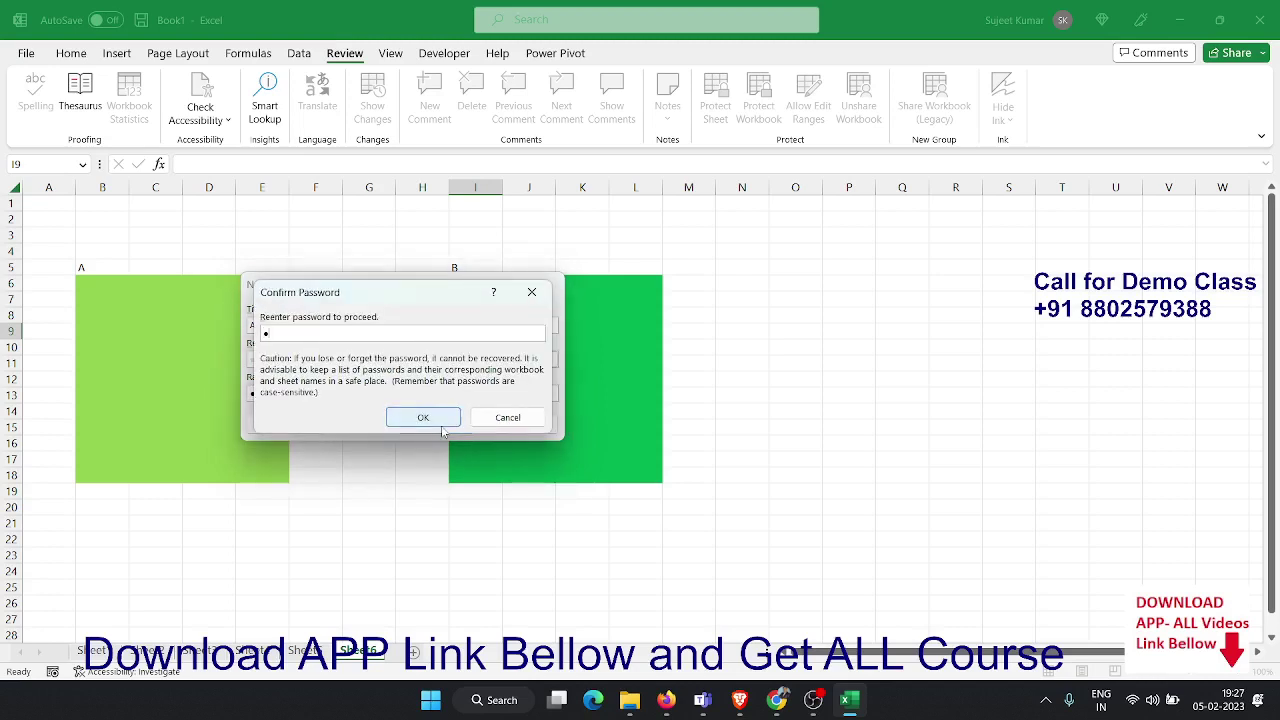
{"action": "left_click", "coordinate": [437, 424]}
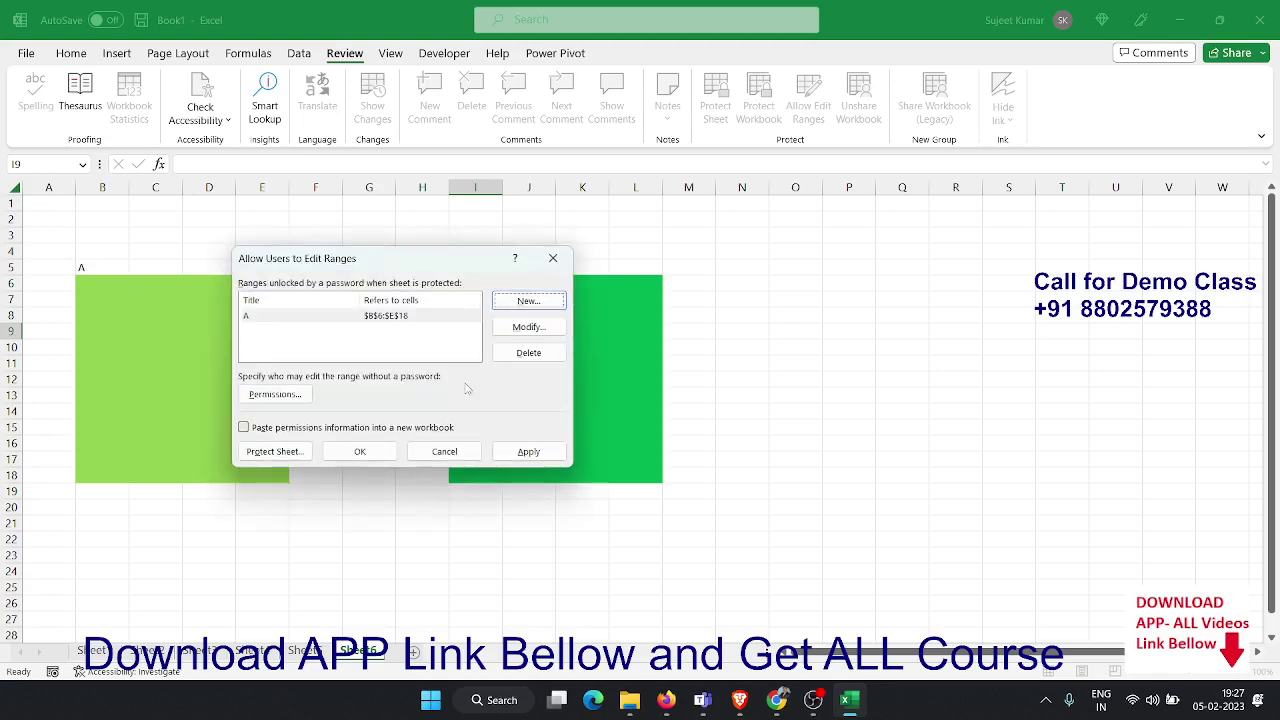
Add edit range B for $I$6:$L$18 with a confirmed password, then apply and close the dialog
{"action": "left_click", "coordinate": [514, 303]}
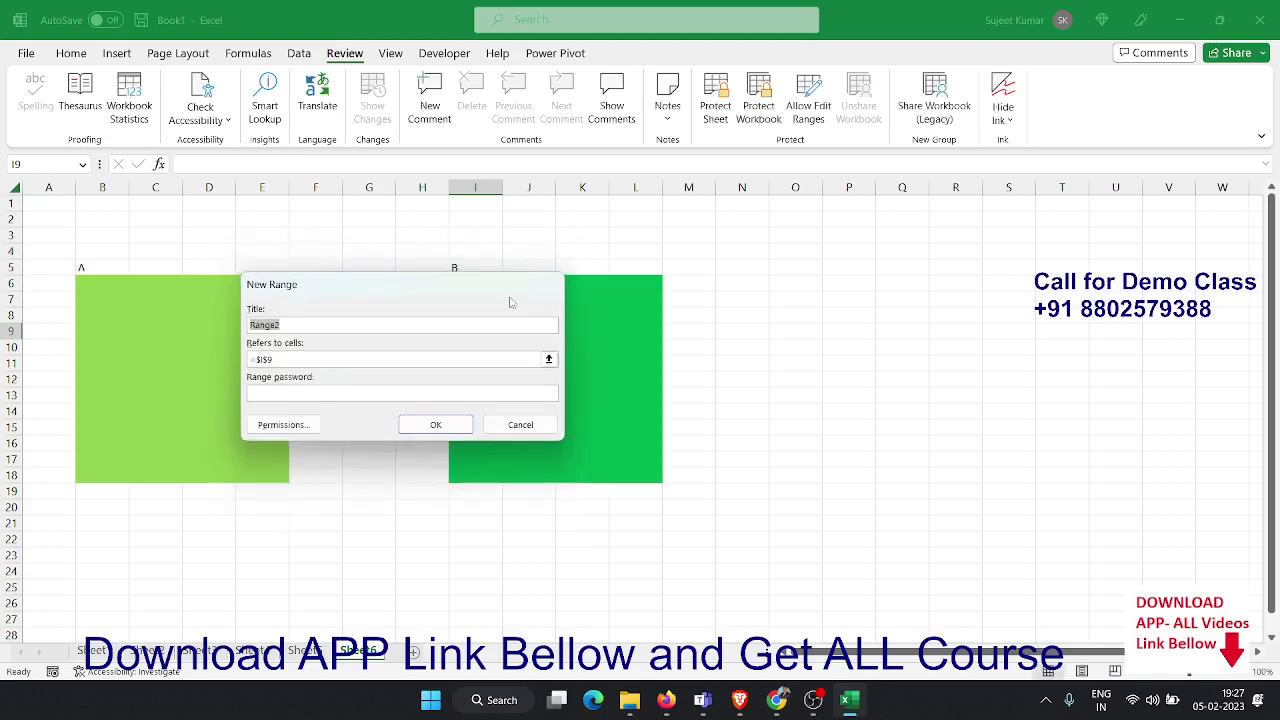
{"action": "type", "text": "B"}
{"action": "left_click", "coordinate": [548, 358]}
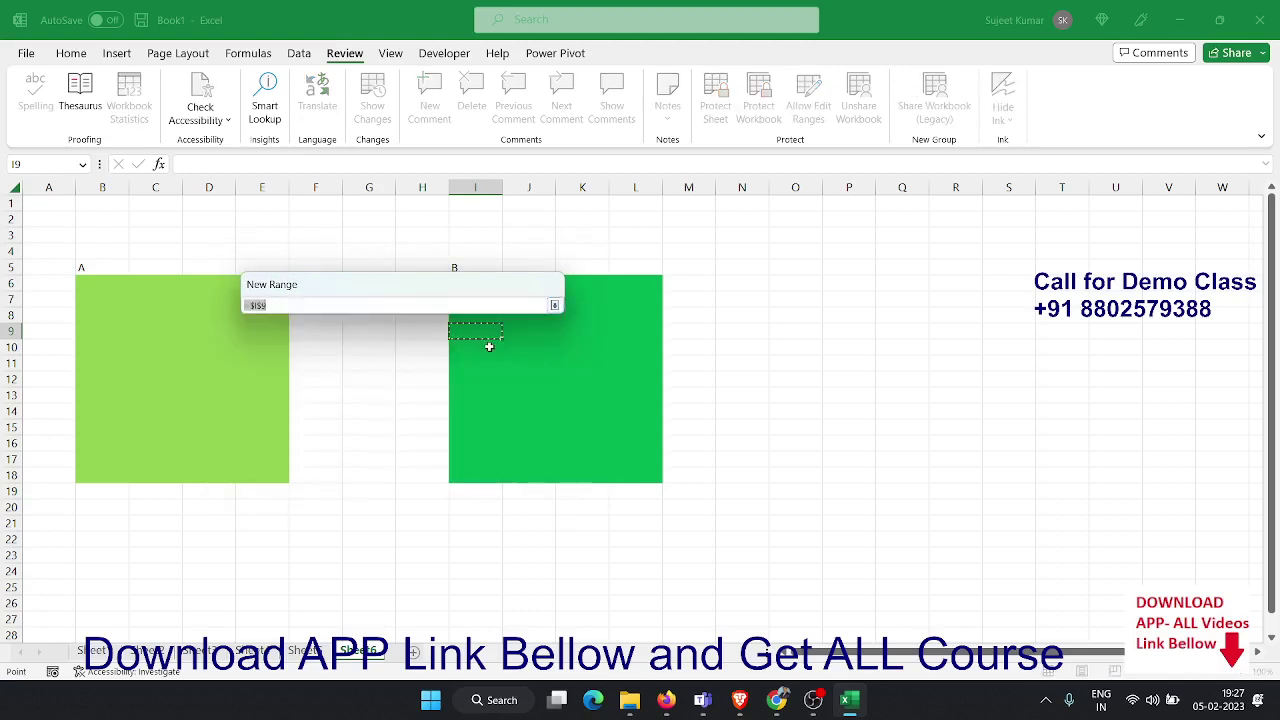
{"action": "left_click_drag", "start_coordinate": [471, 291], "coordinate": [423, 222]}
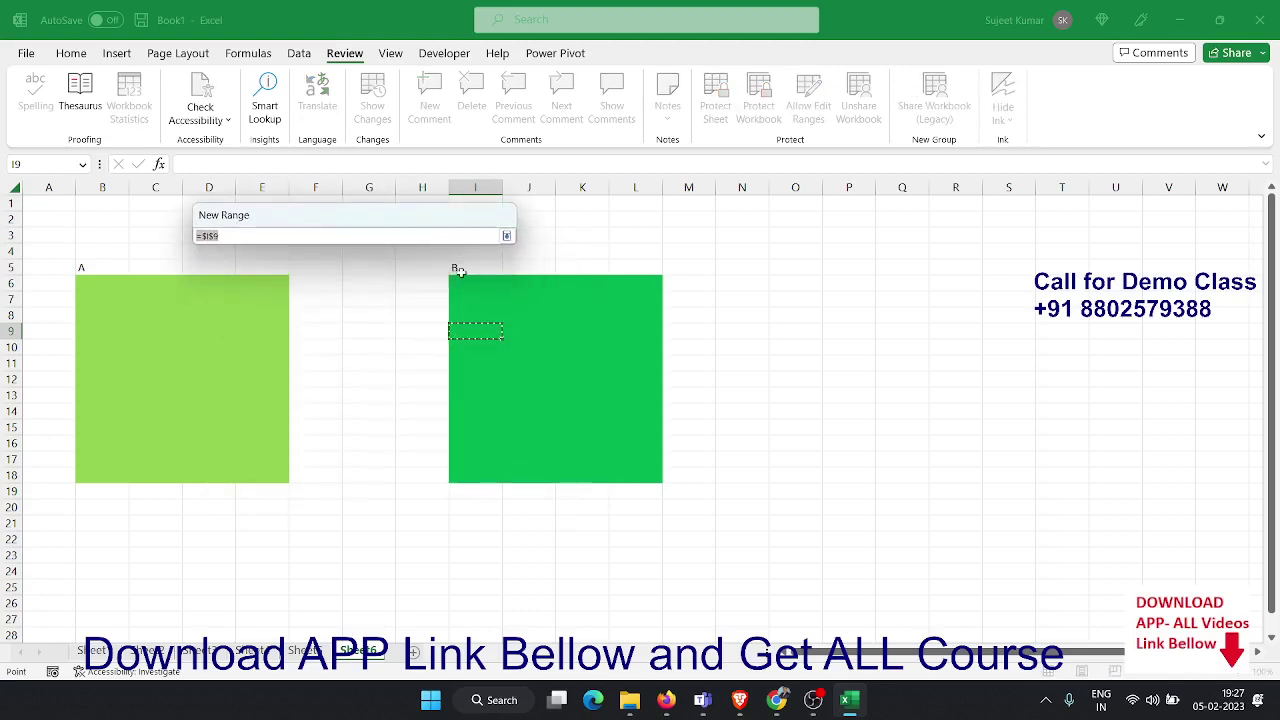
{"action": "left_click_drag", "start_coordinate": [458, 271], "coordinate": [612, 474]}
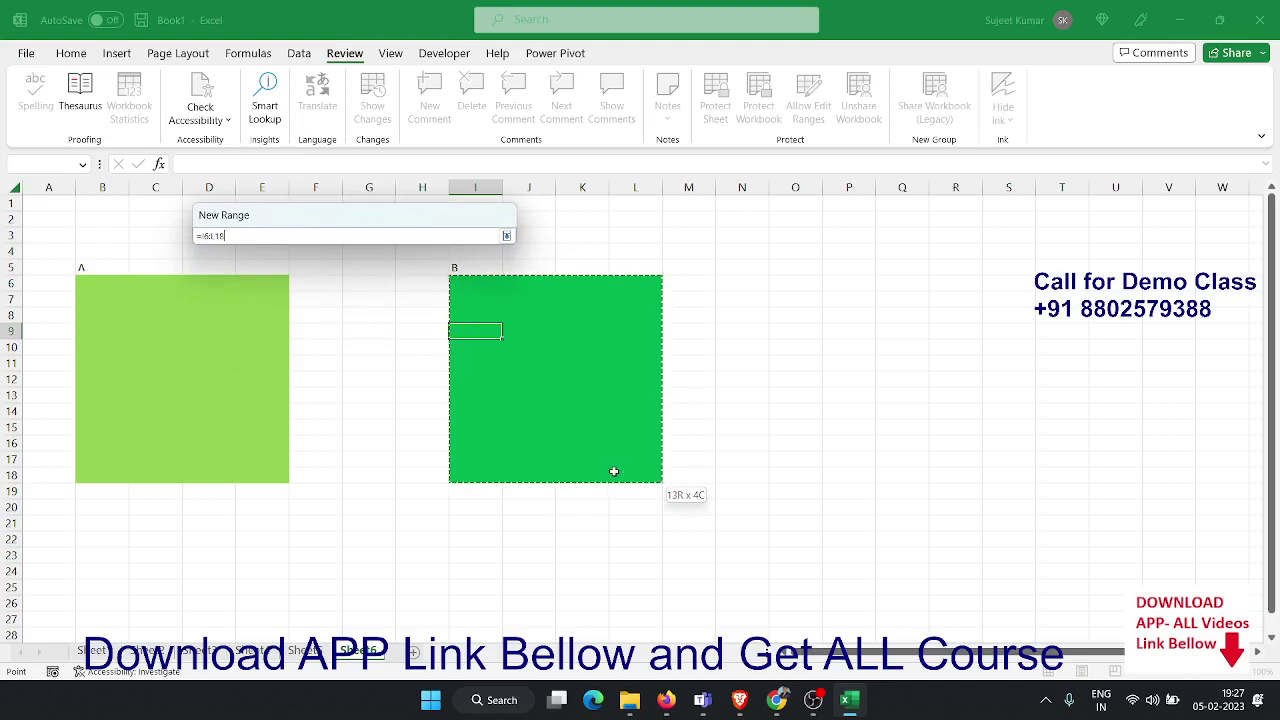
{"action": "left_click", "coordinate": [506, 238]}
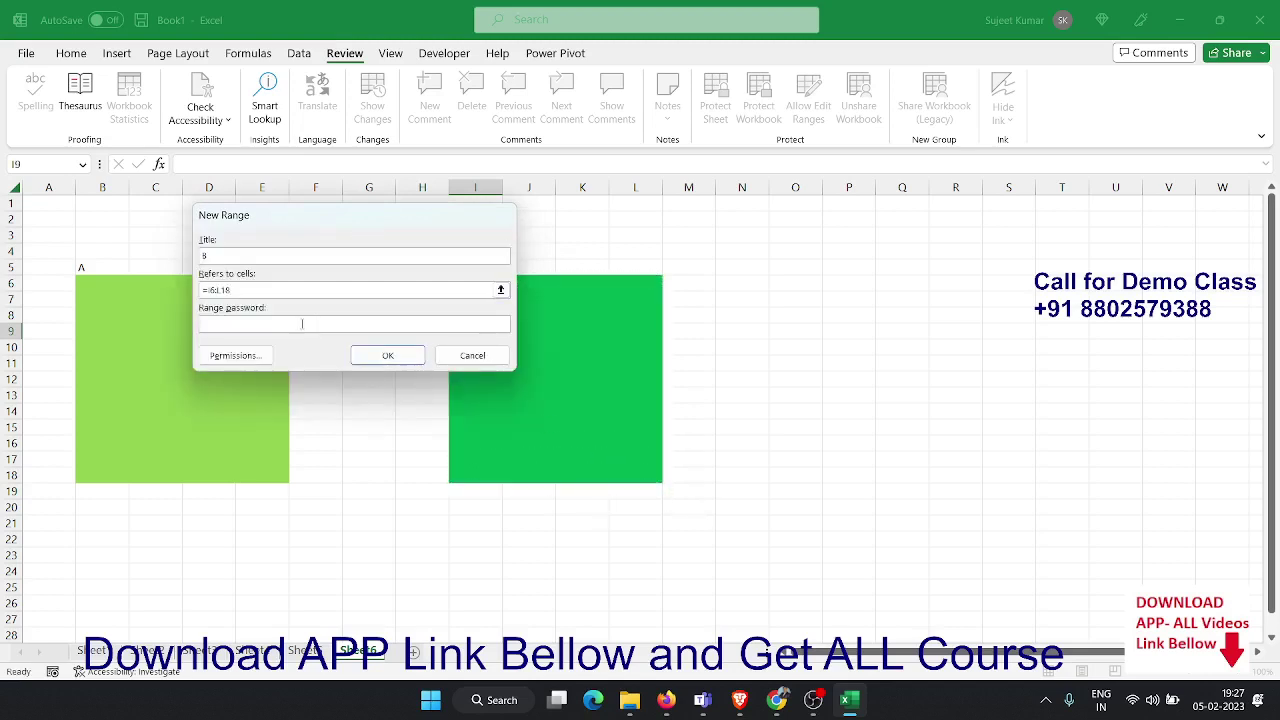
{"action": "left_click", "coordinate": [368, 356]}
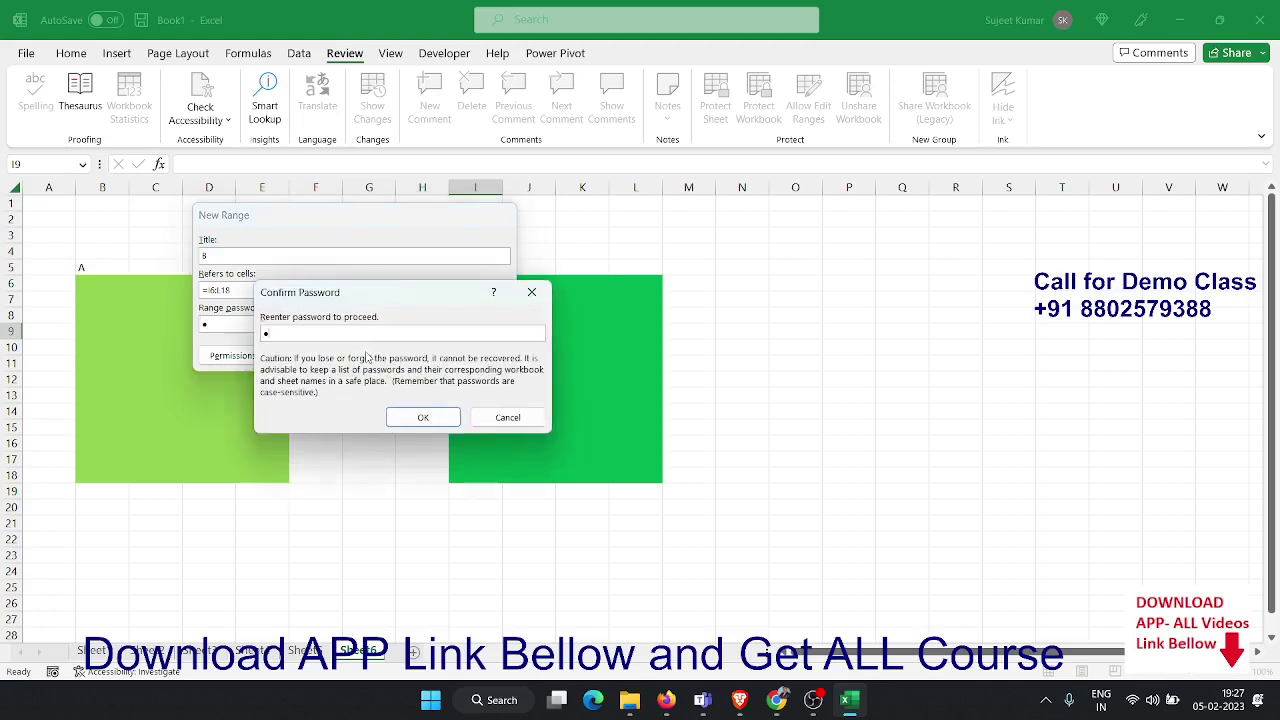
{"action": "left_click", "coordinate": [428, 417]}
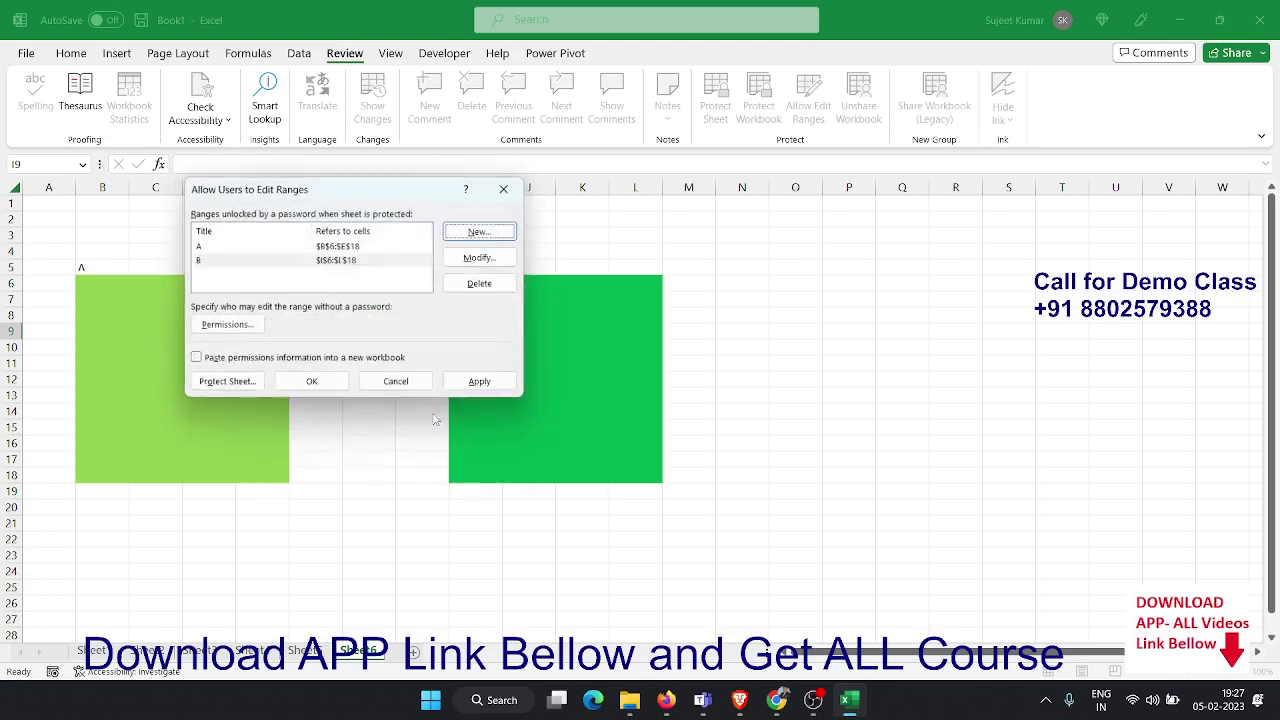
{"action": "left_click", "coordinate": [479, 381]}
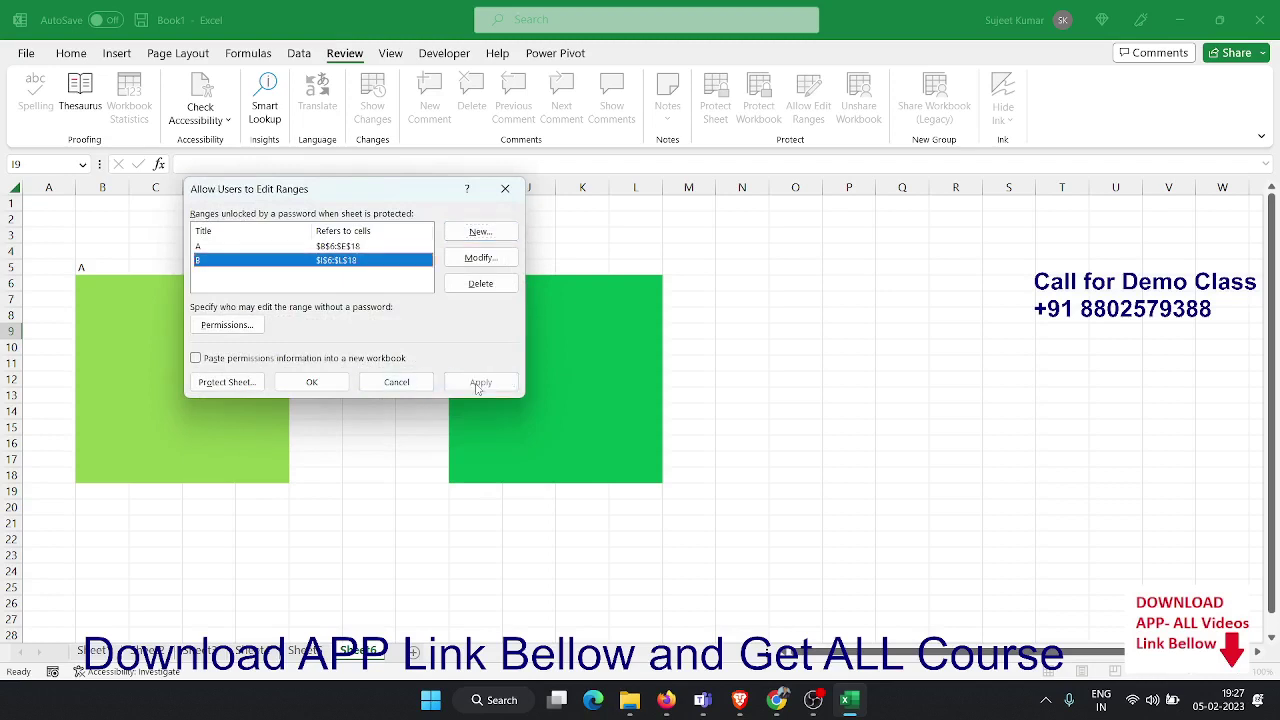
{"action": "left_click", "coordinate": [340, 381]}
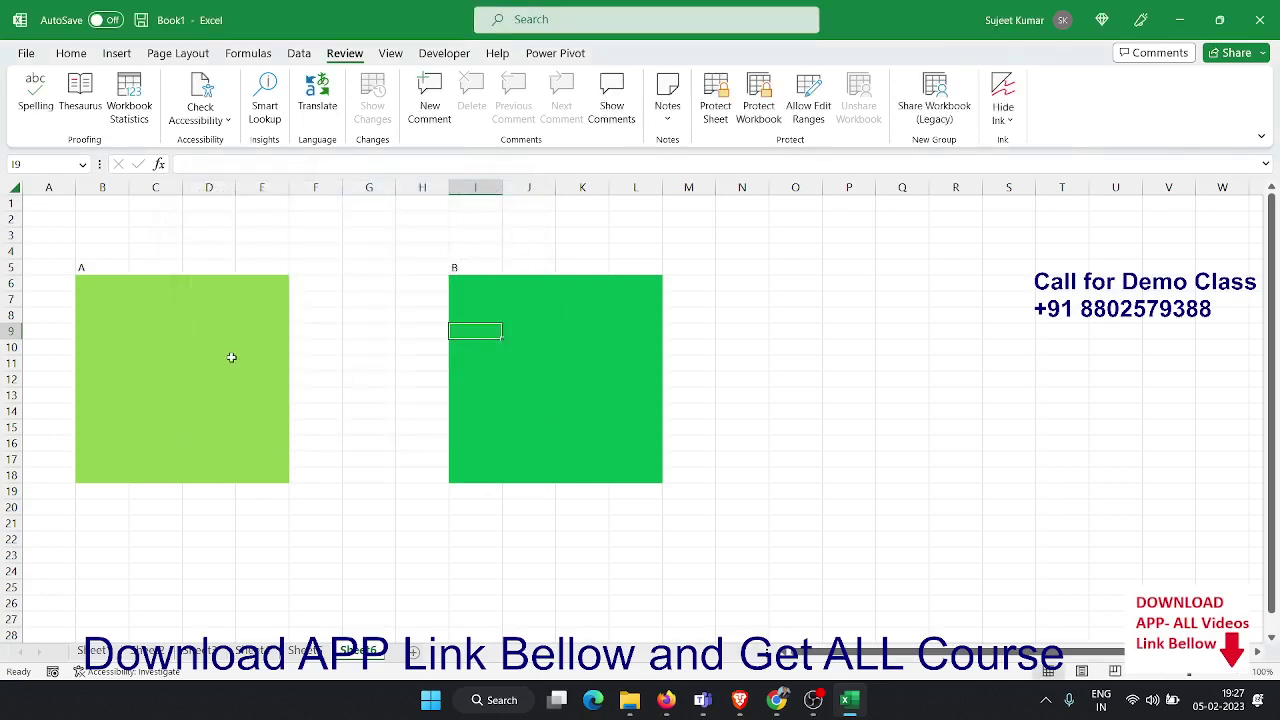
Enter test value 4 in D14 (range A) and 5 in I12 (range B)
{"action": "left_click", "coordinate": [202, 339]}
{"action": "left_click", "coordinate": [523, 332]}
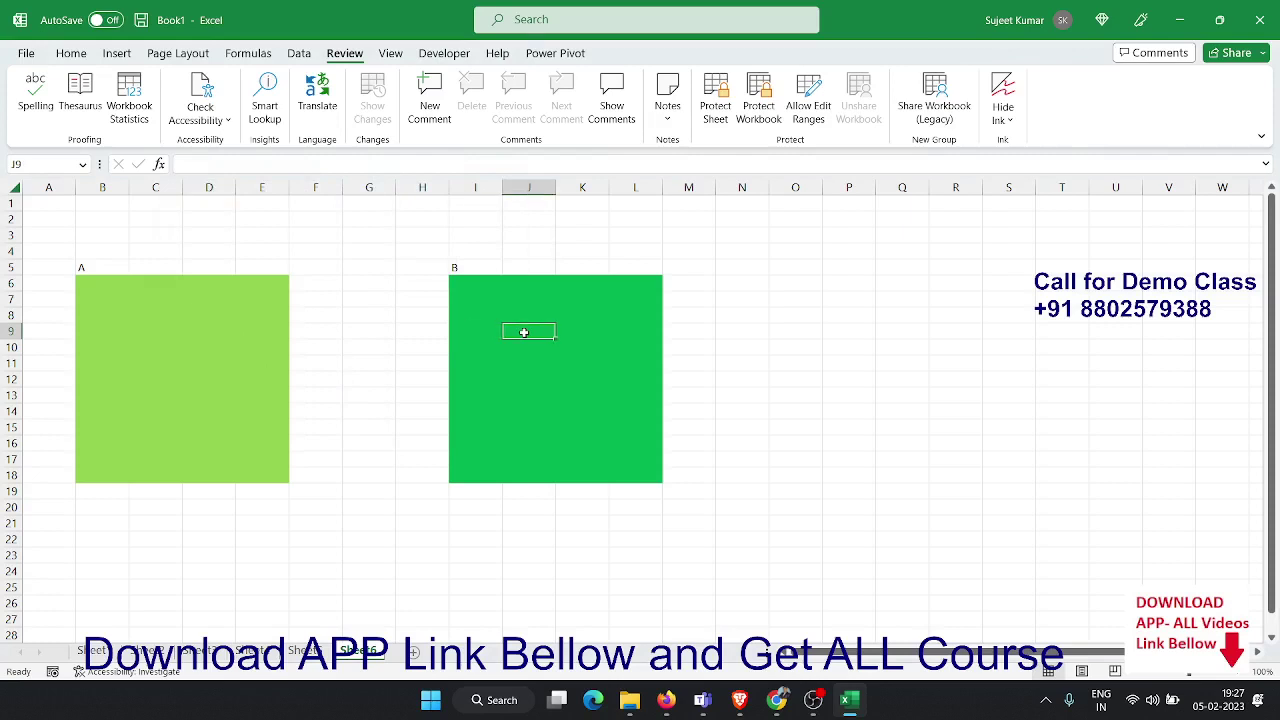
{"action": "double_click", "coordinate": [231, 414]}
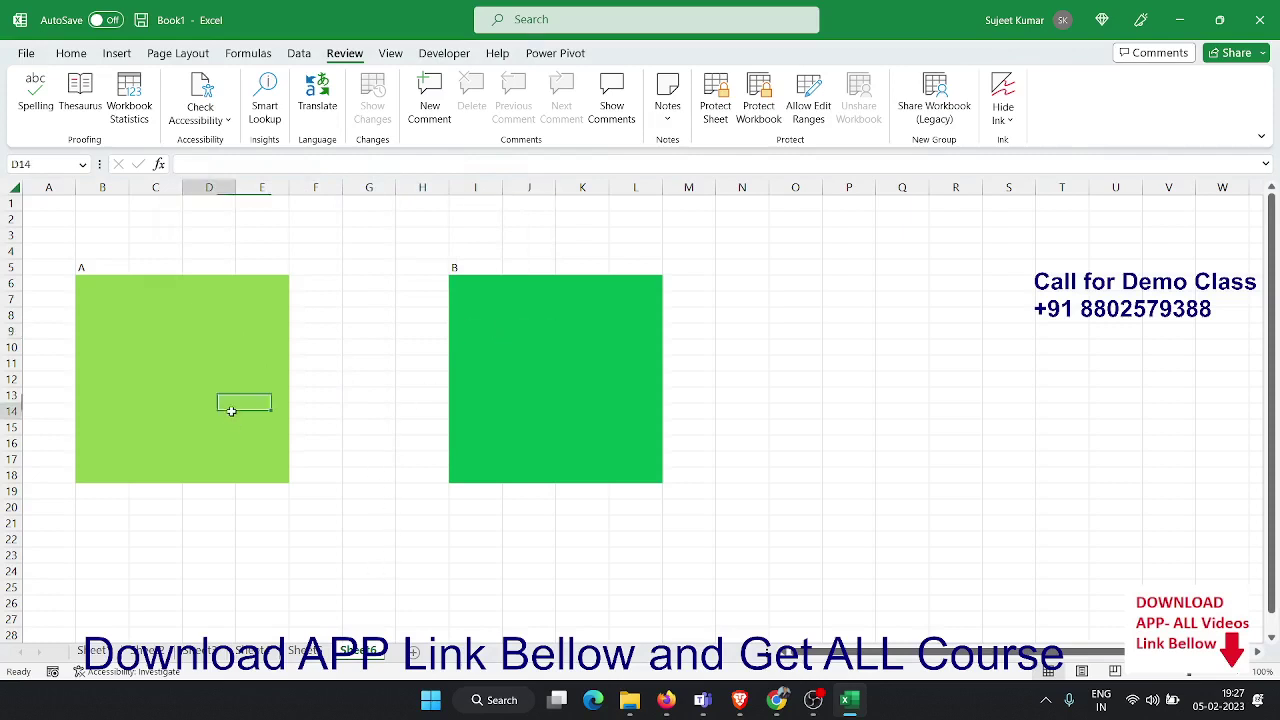
{"action": "type", "text": "4"}
{"action": "left_click", "coordinate": [486, 374]}
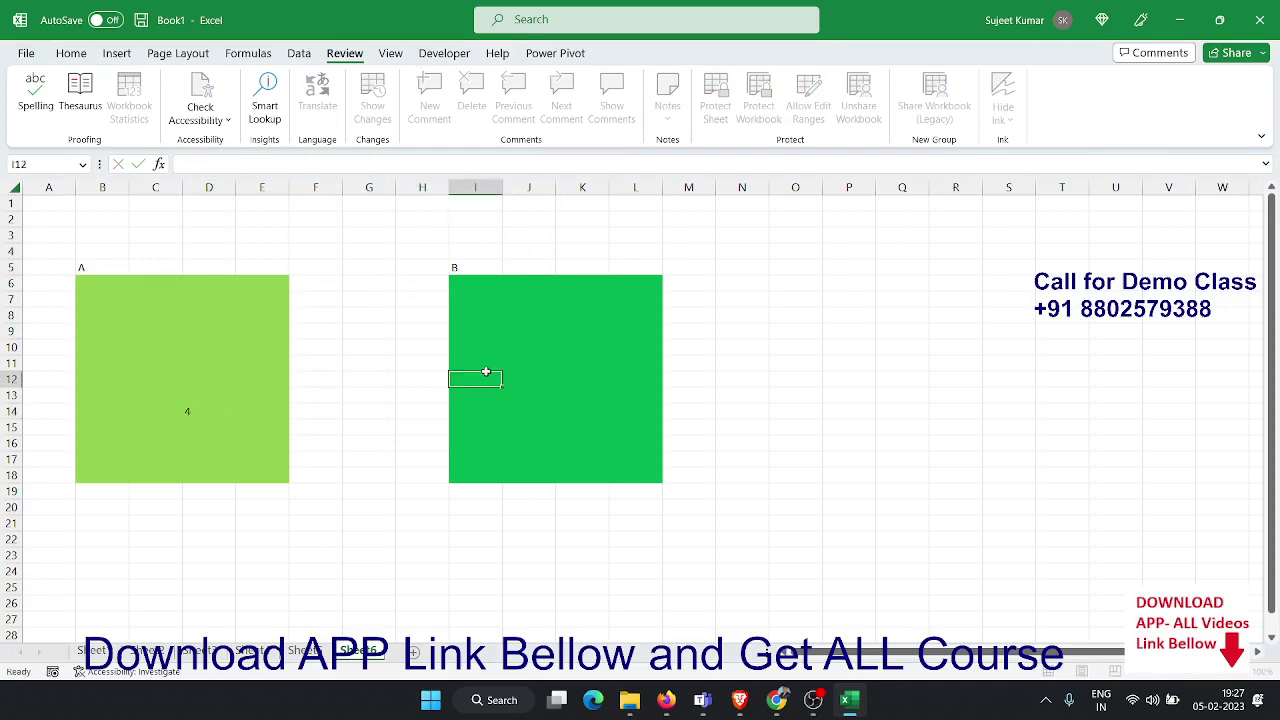
{"action": "type", "text": "5"}
{"action": "left_click", "coordinate": [379, 459]}
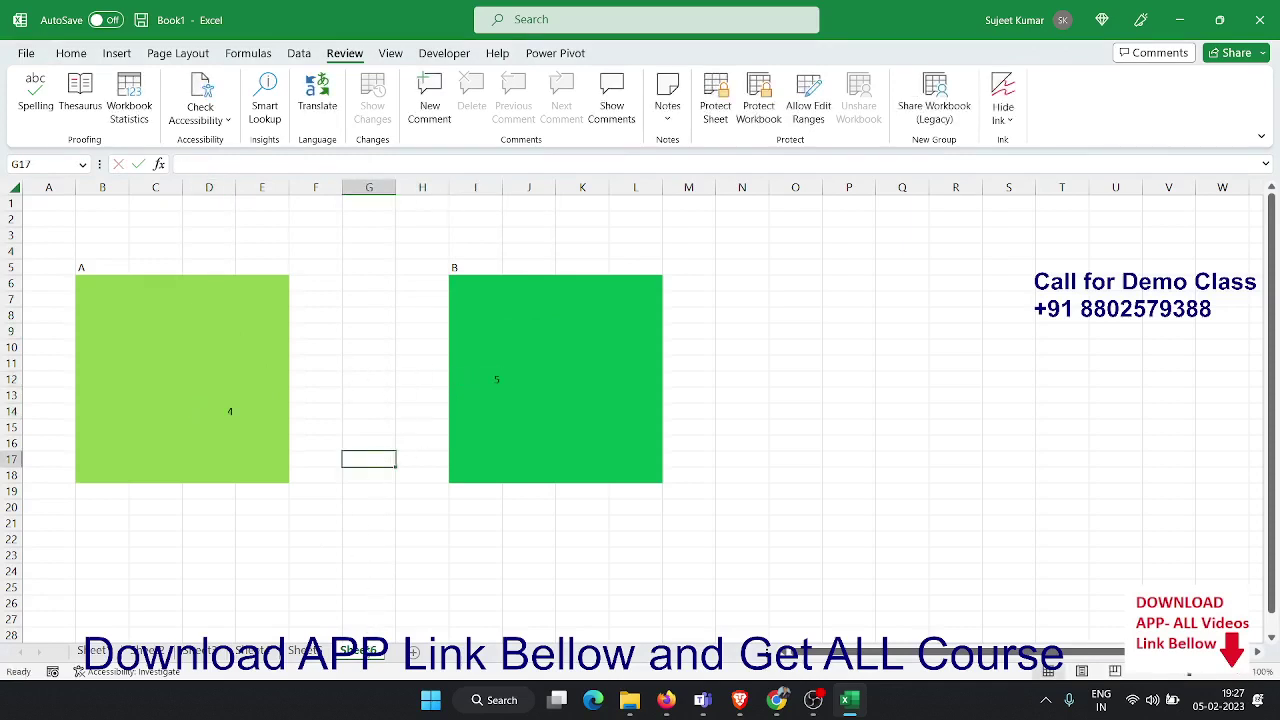
Protect the sheet from the sheet tab's Protect Sheet option with default settings
{"action": "right_click", "coordinate": [363, 650]}
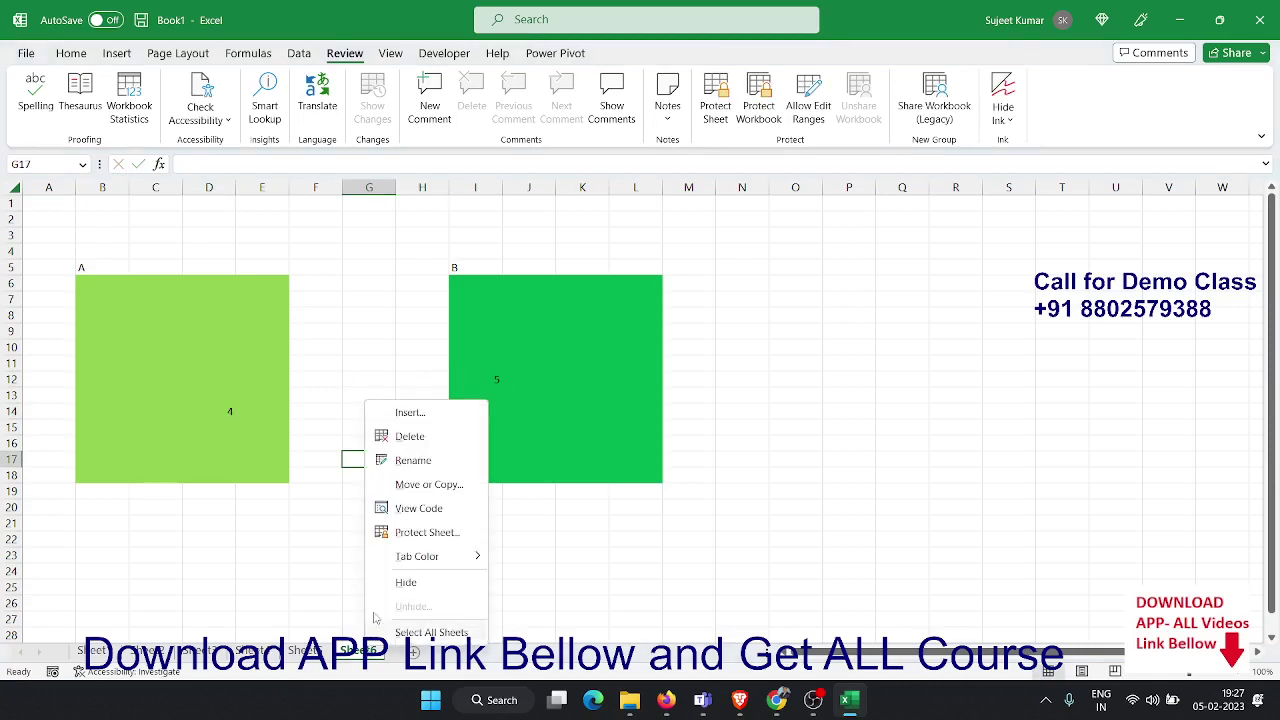
{"action": "left_click", "coordinate": [420, 532]}
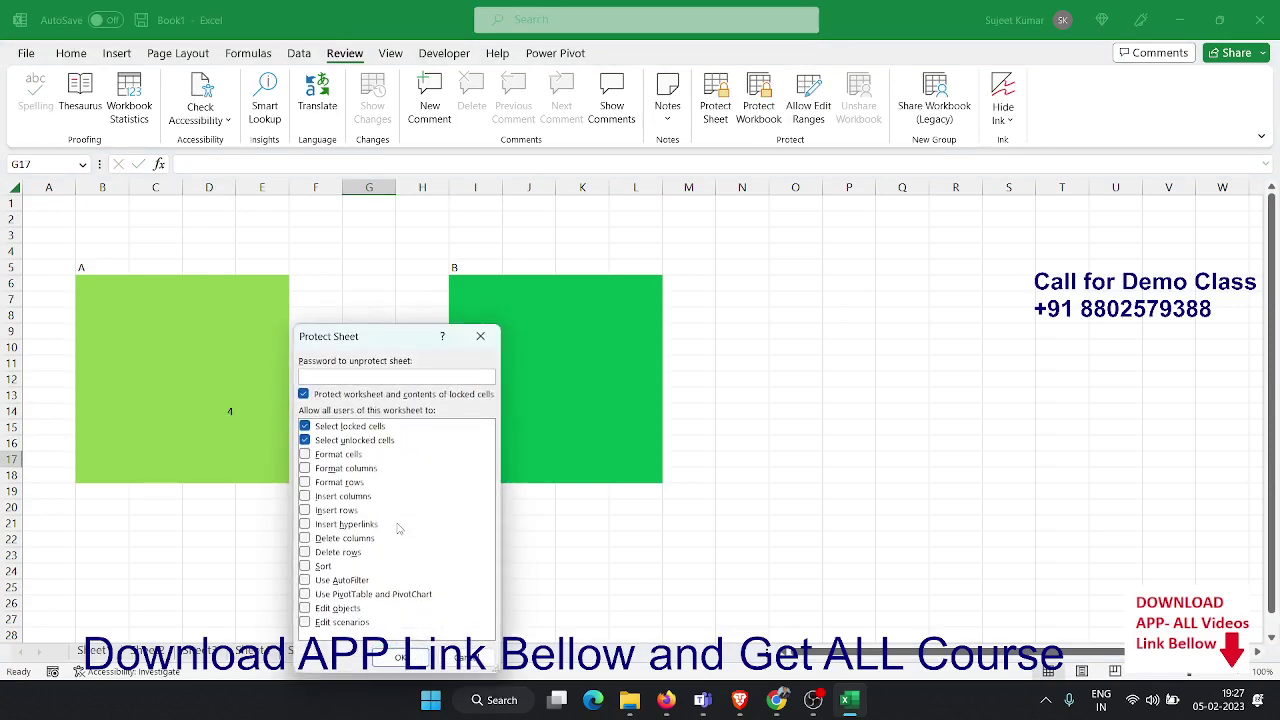
{"action": "key", "text": "Return"}
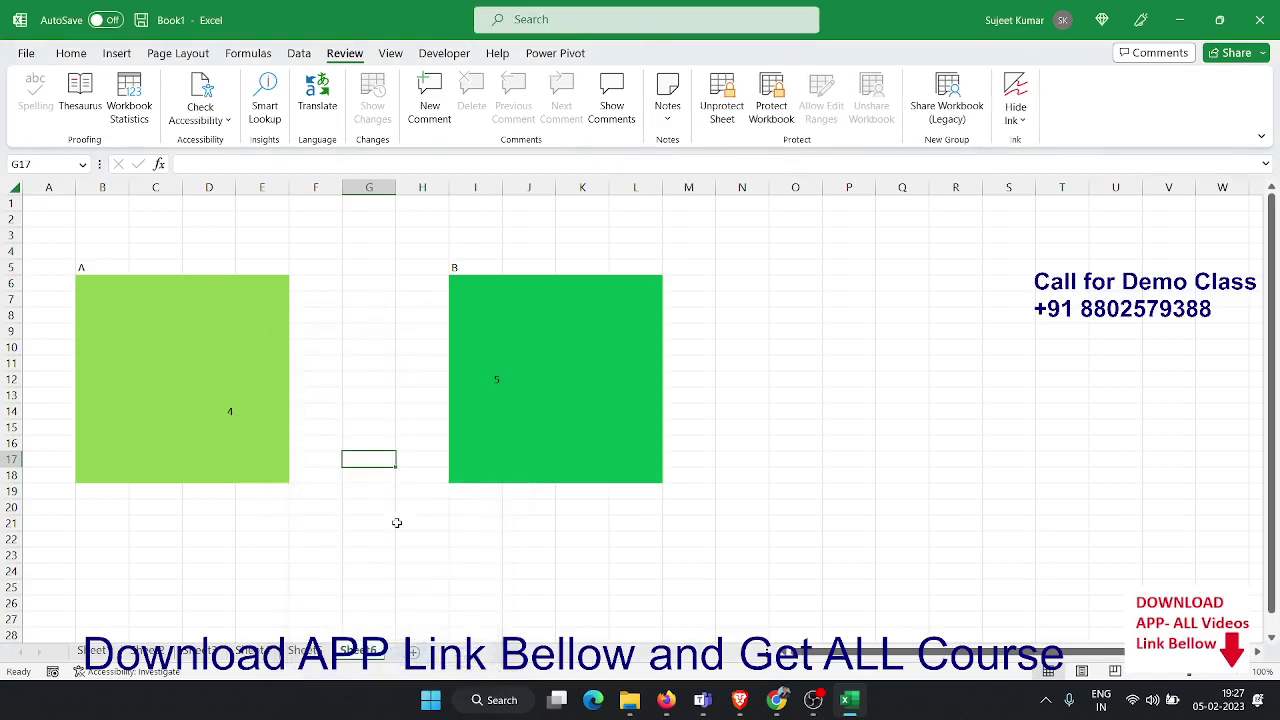
Unlock range A with its password, then enter vsdf in D12 and dsf in E9
{"action": "double_click", "coordinate": [213, 426]}
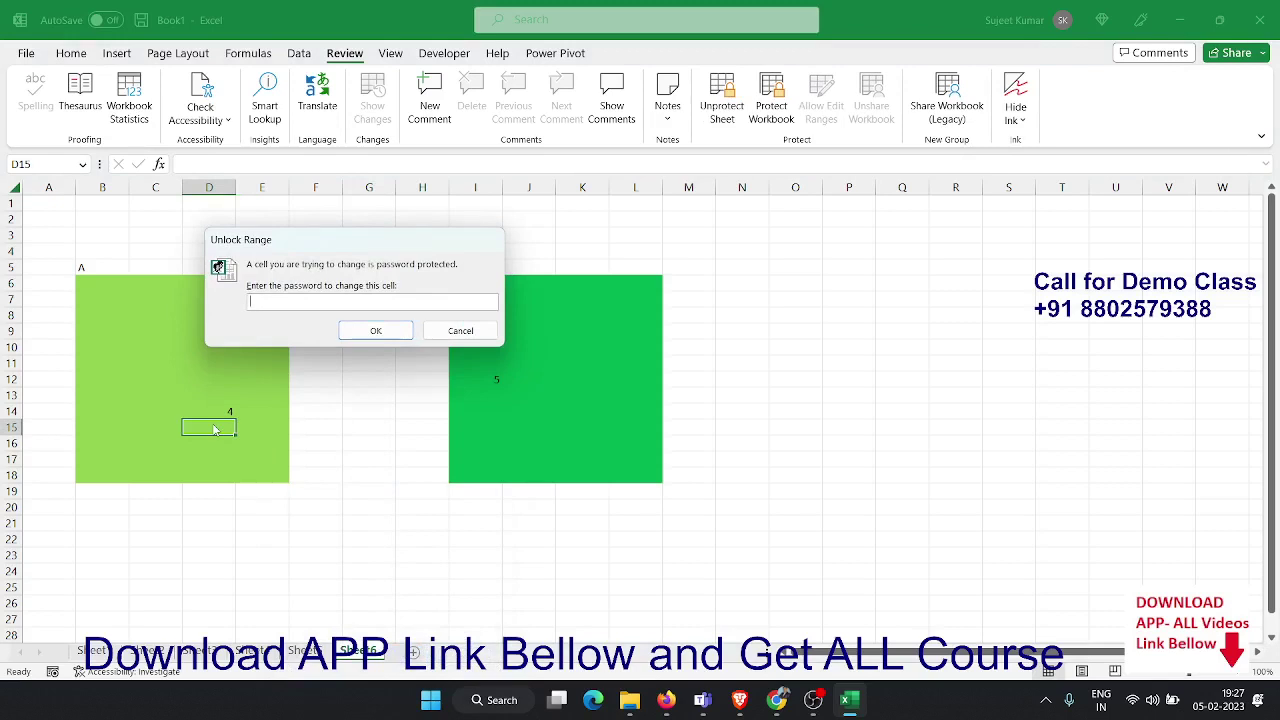
{"action": "type", "text": "1"}
{"action": "key", "text": "Return"}
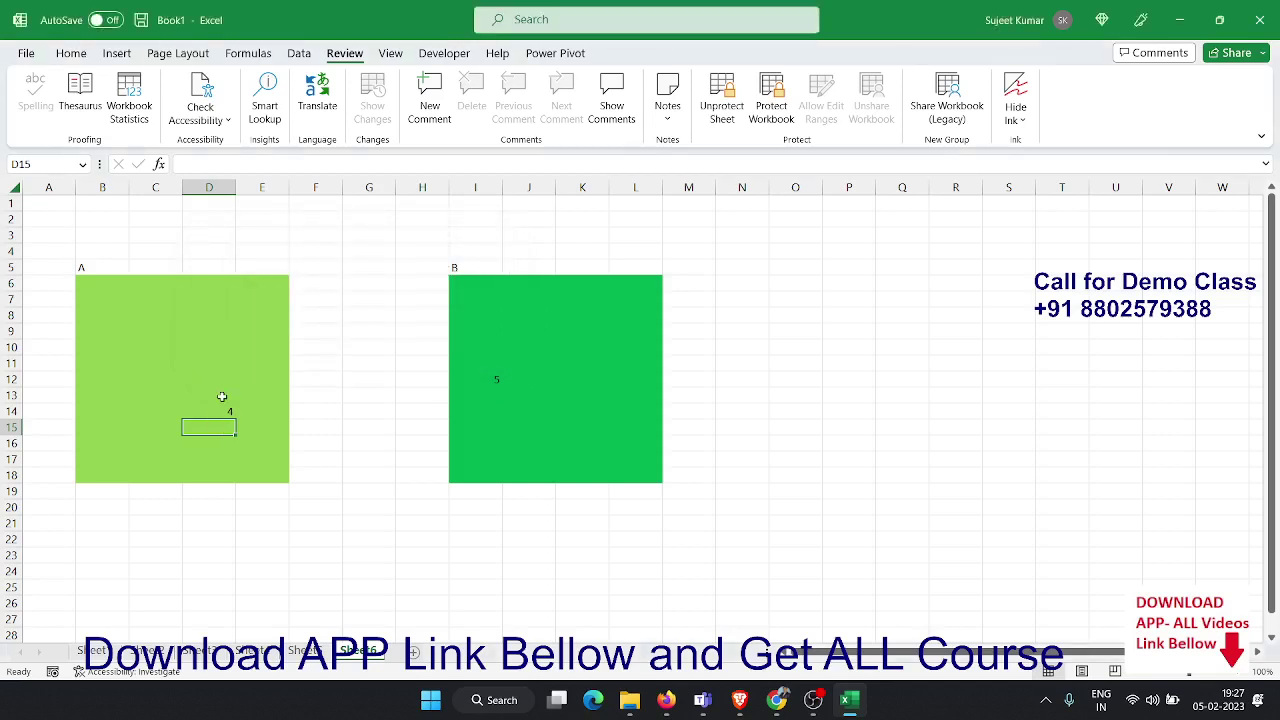
{"action": "left_click", "coordinate": [222, 383]}
{"action": "type", "text": "vsdf"}
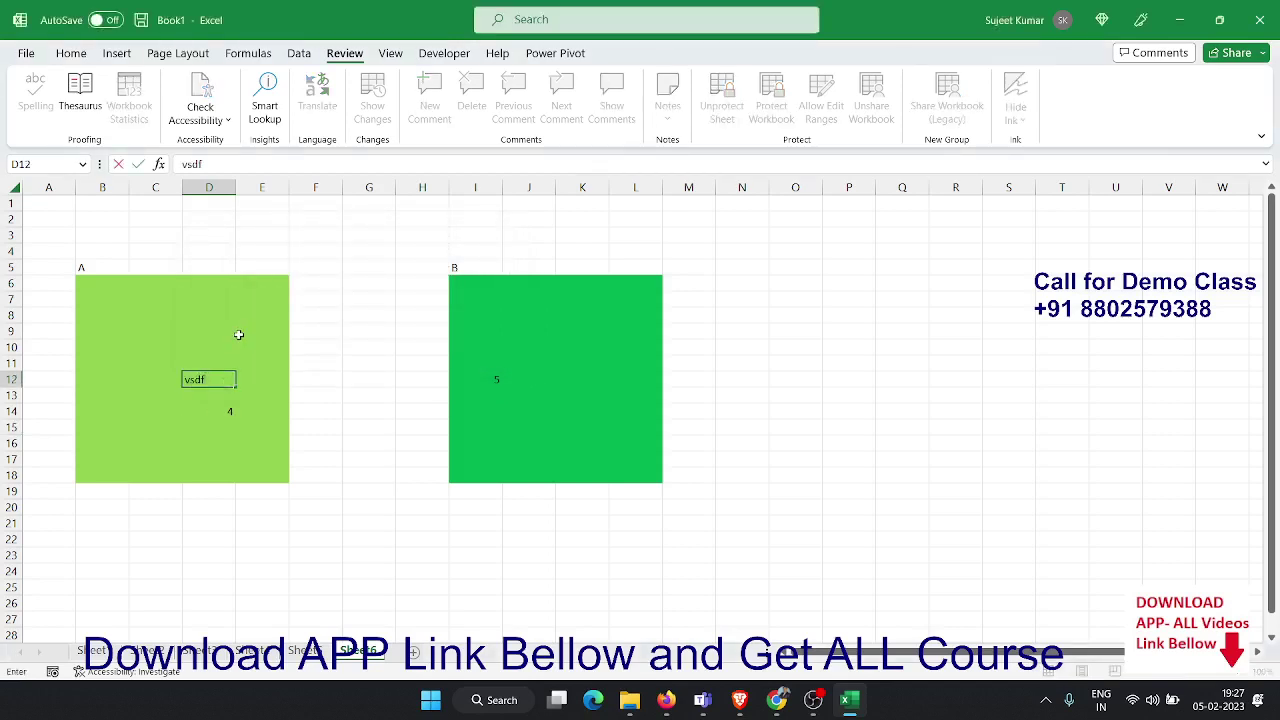
{"action": "left_click", "coordinate": [239, 334]}
{"action": "type", "text": "dsf"}
Verify G14 and range B's I10 still refuse edits, dismissing the warning and password prompt
{"action": "left_click", "coordinate": [350, 378]}
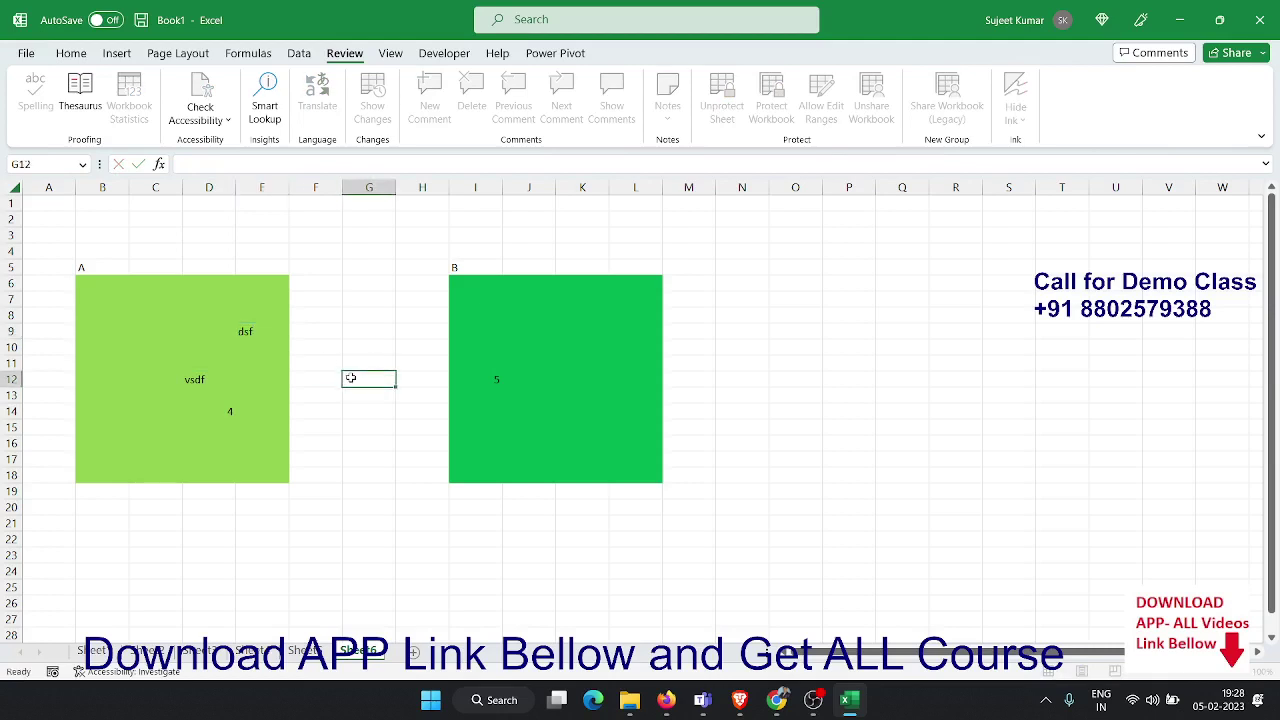
{"action": "key", "text": "Down"}
{"action": "key", "text": "Down"}
{"action": "type", "text": "a"}
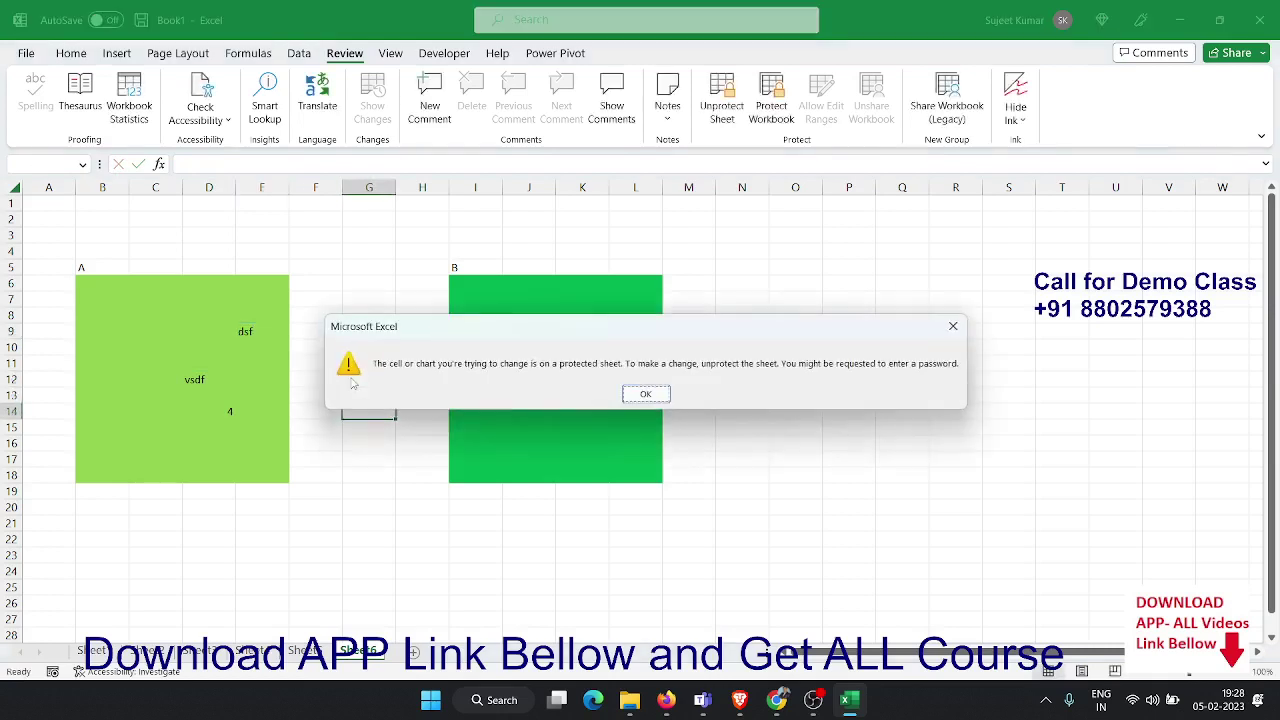
{"action": "key", "text": "Return"}
{"action": "left_click", "coordinate": [500, 348]}
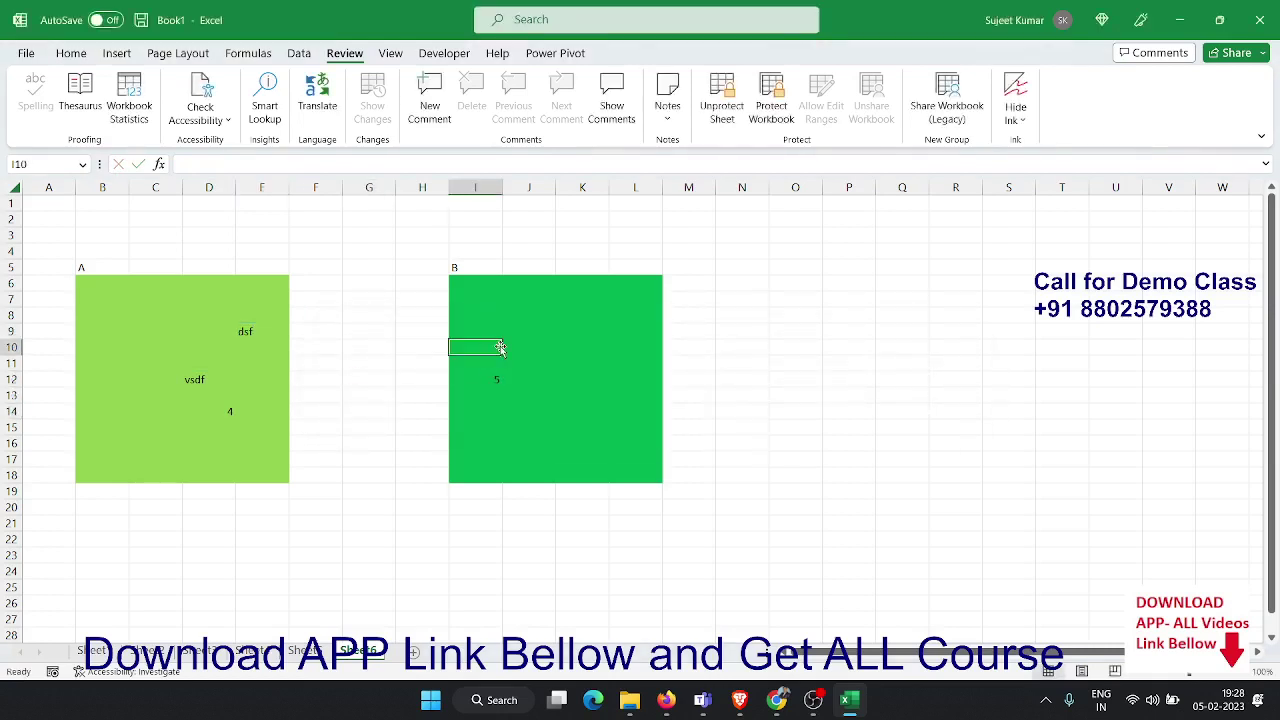
{"action": "type", "text": "a"}
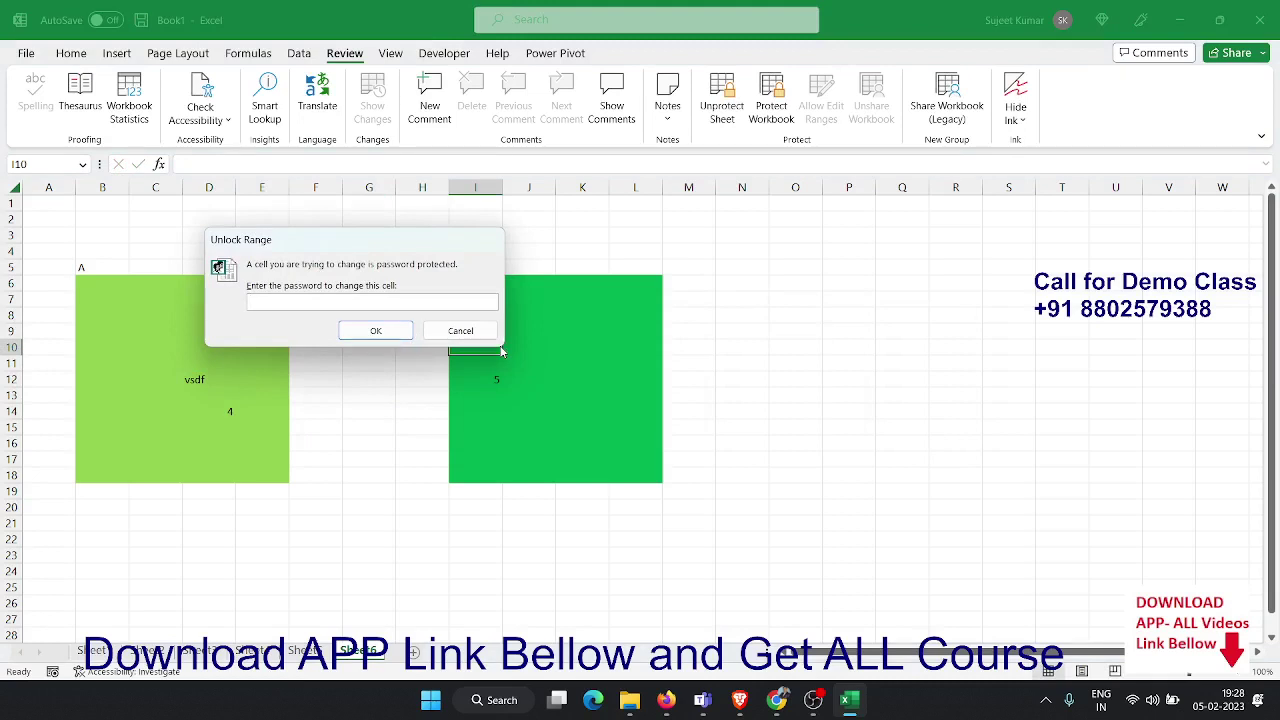
{"action": "key", "text": "Escape"}
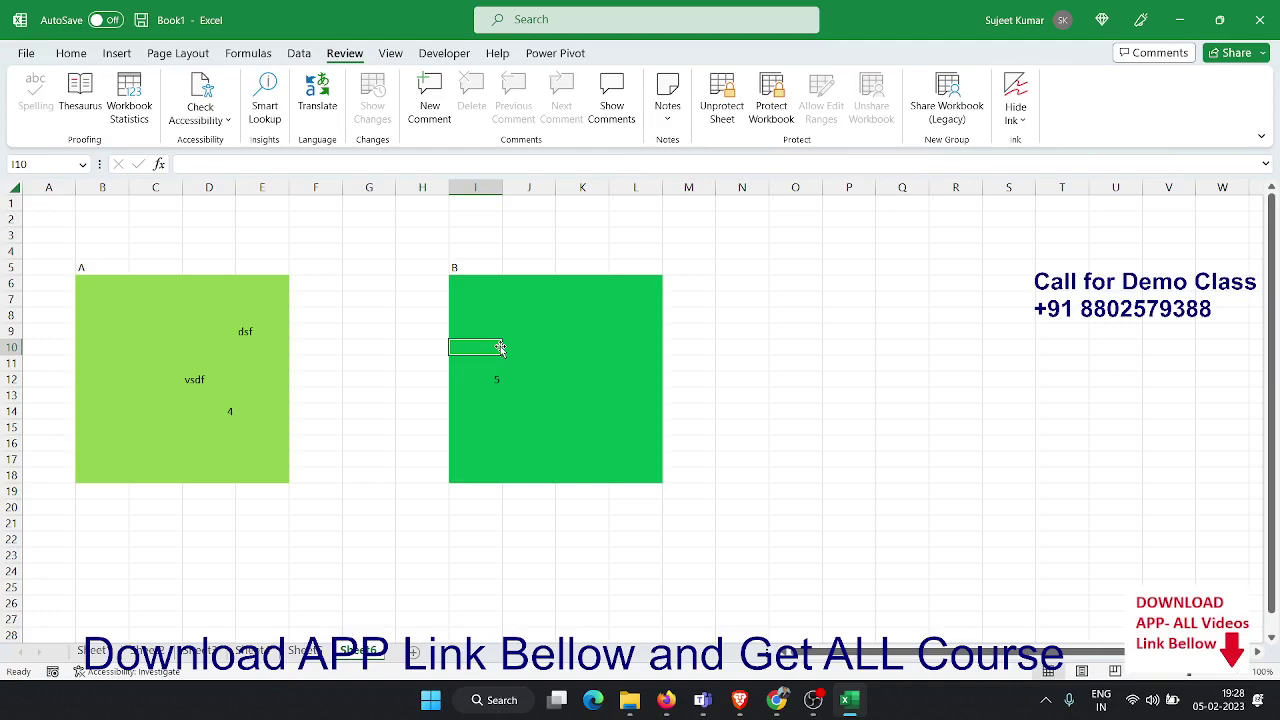
Protect the workbook structure without a password, confirming sheet Insert/Delete/Rename are greyed out
{"action": "right_click", "coordinate": [348, 657]}
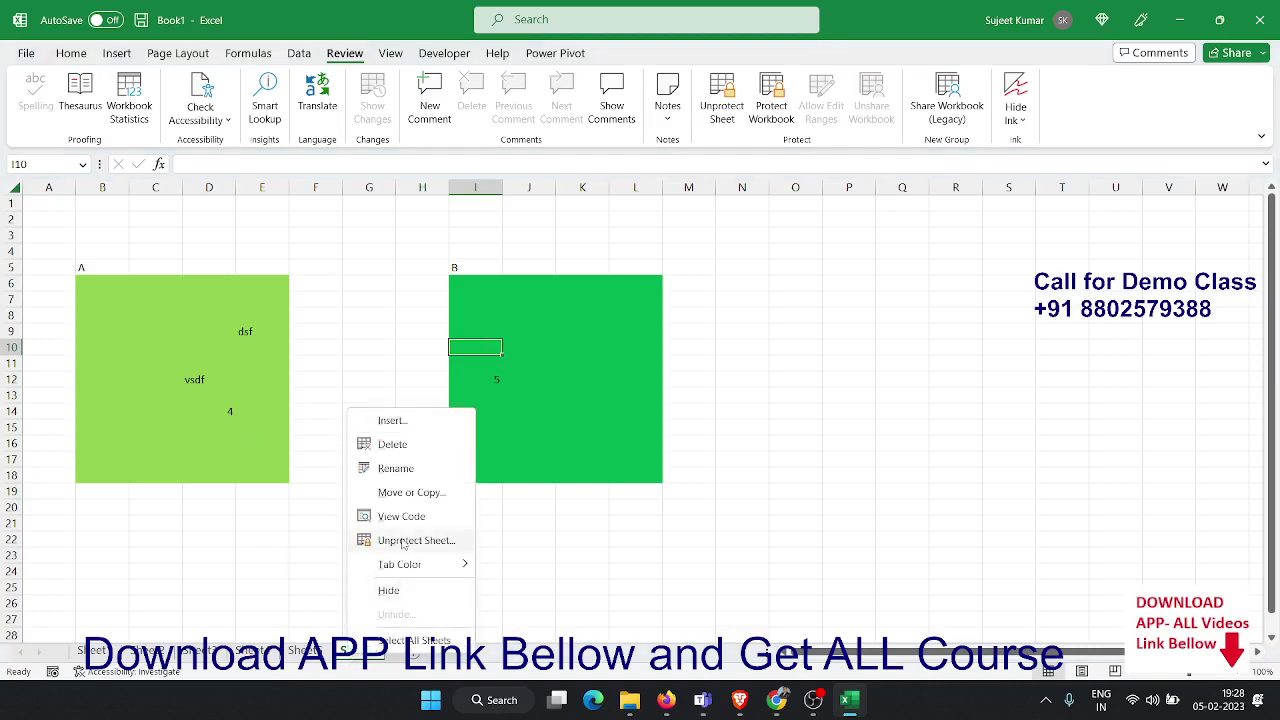
{"action": "left_click", "coordinate": [399, 446]}
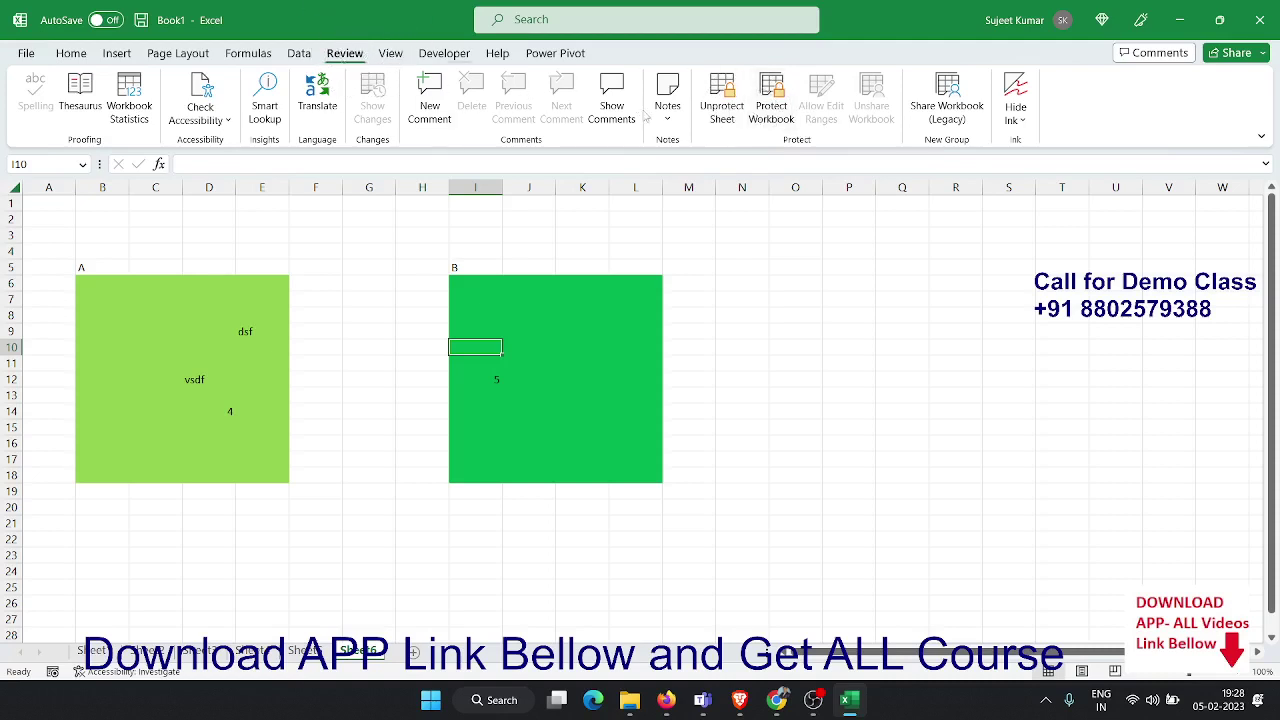
{"action": "left_click", "coordinate": [772, 100]}
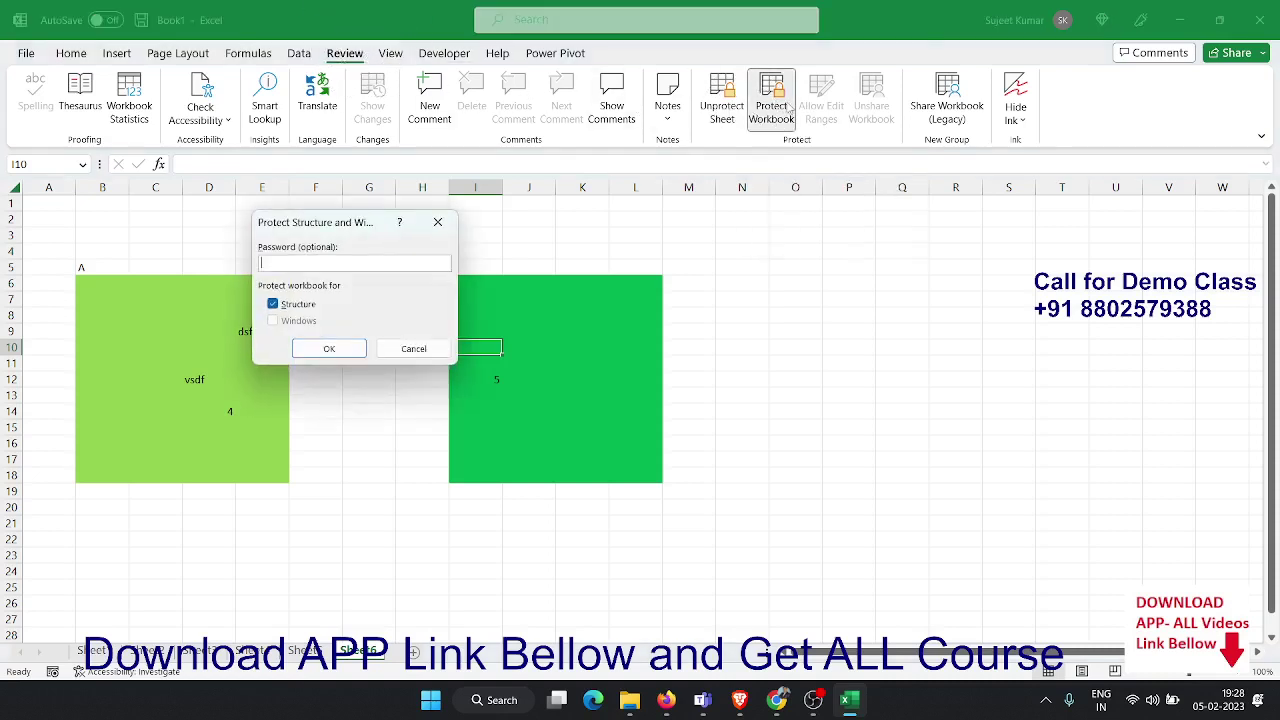
{"action": "left_click", "coordinate": [320, 355]}
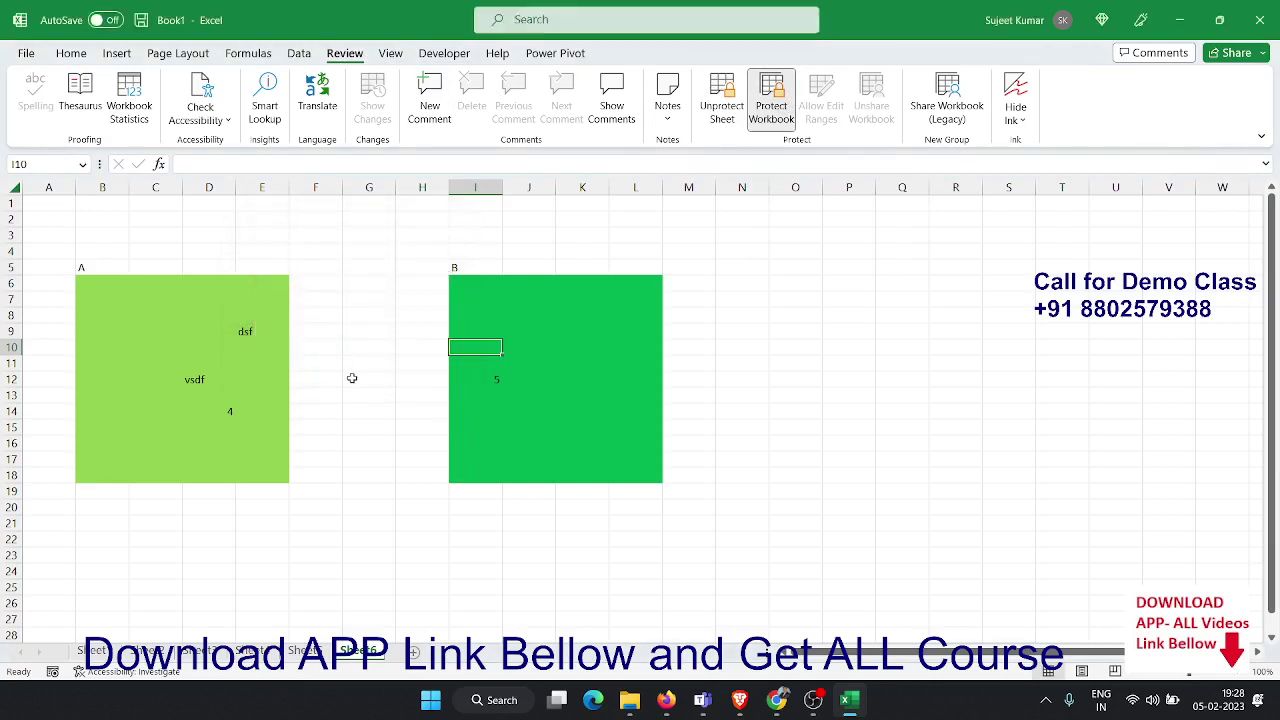
{"action": "left_click", "coordinate": [349, 377]}
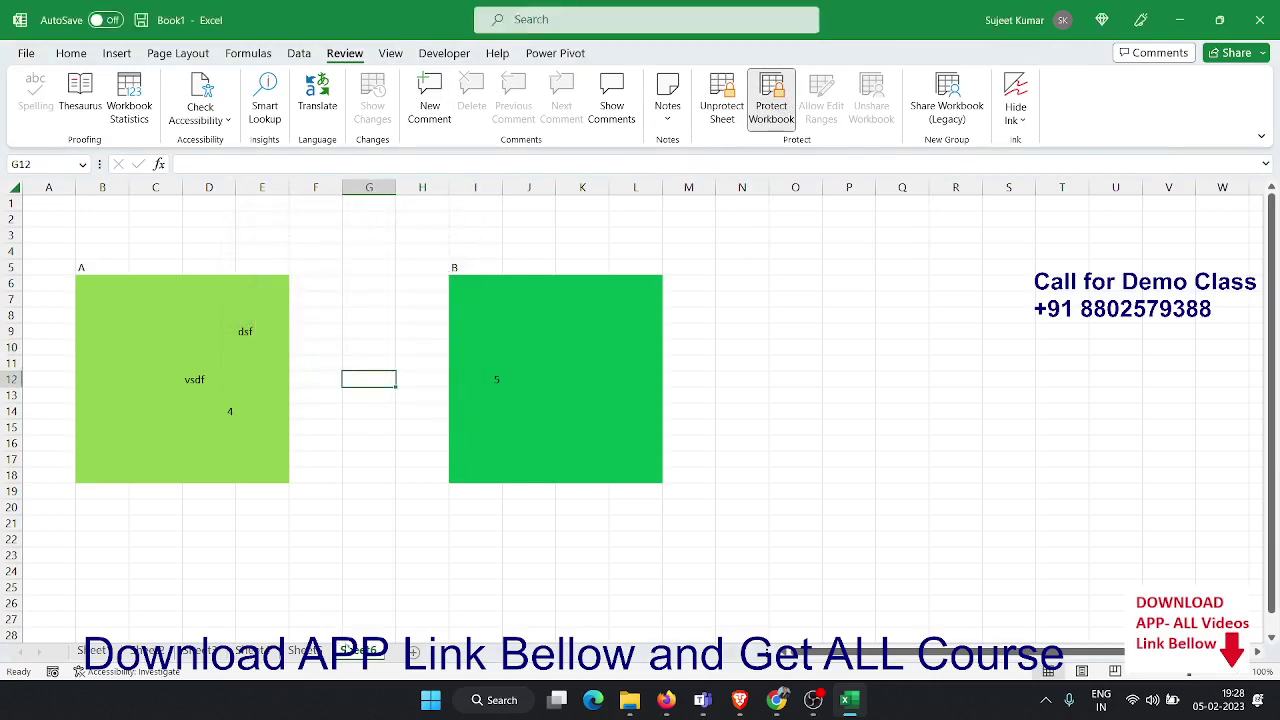
{"action": "right_click", "coordinate": [358, 650]}
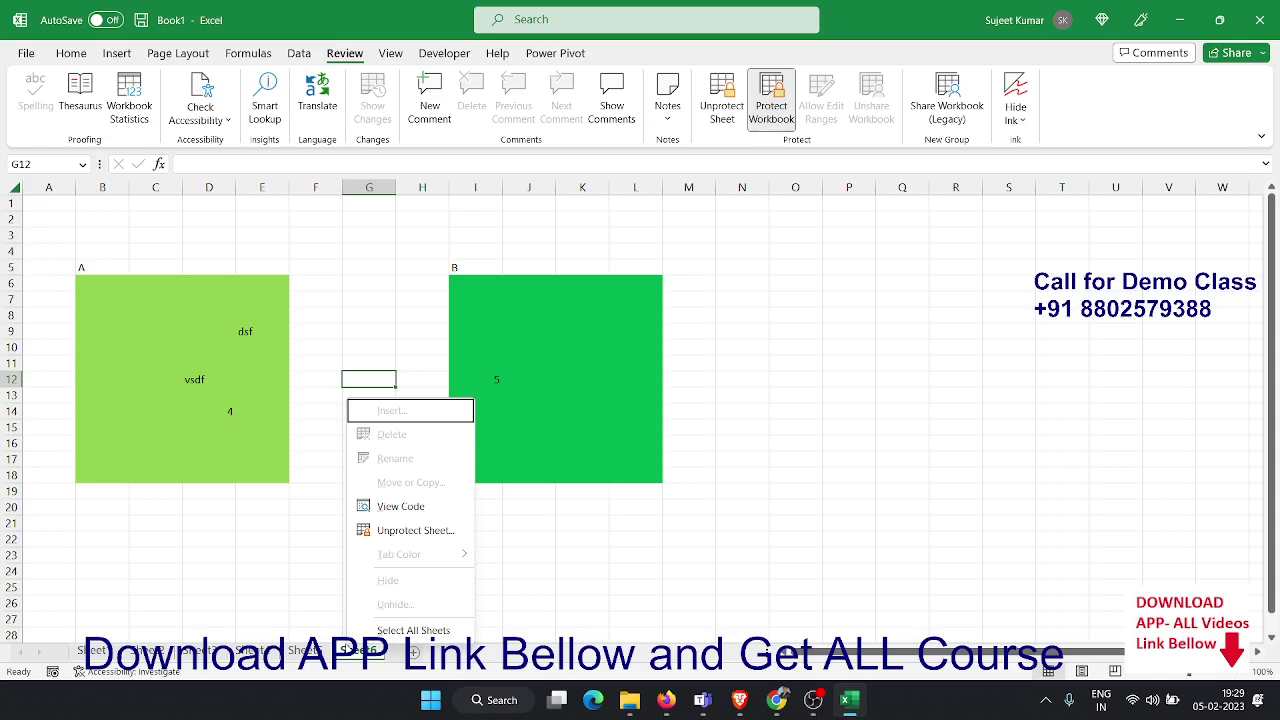
Open the Save As browse dialog for Book1
{"action": "key", "text": "Escape"}
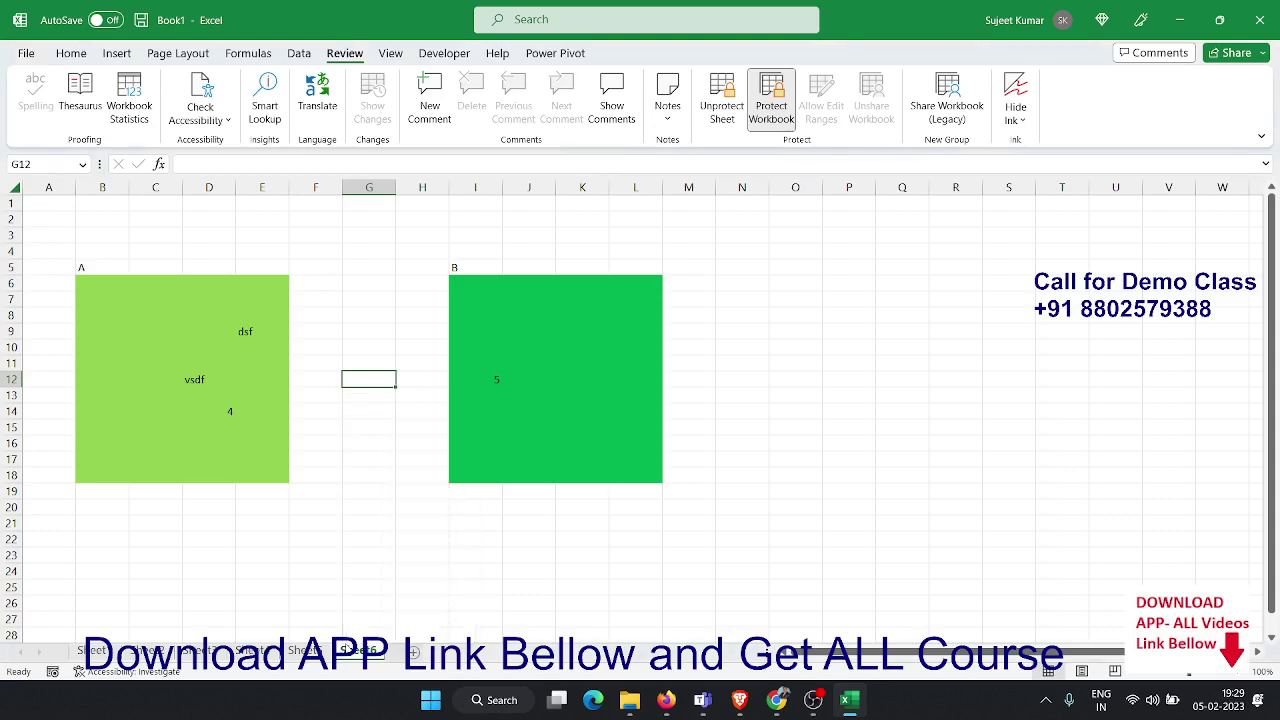
{"action": "left_click", "coordinate": [26, 54]}
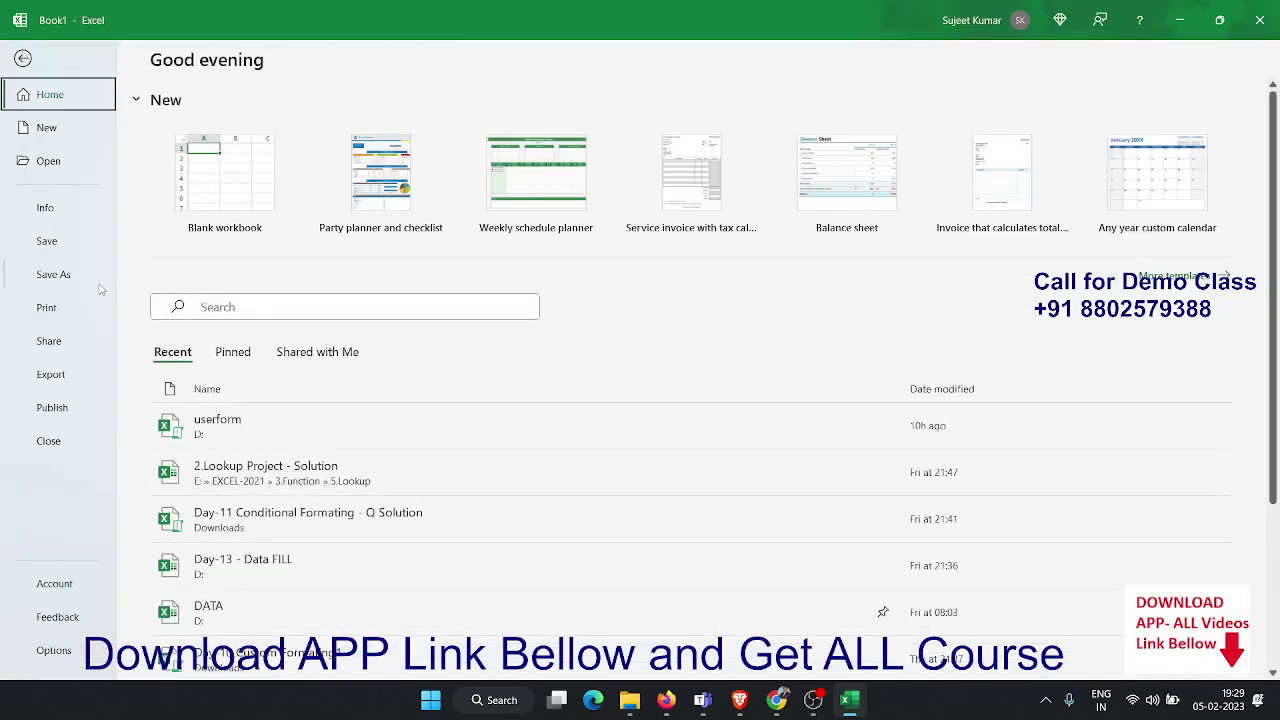
{"action": "left_click", "coordinate": [78, 284]}
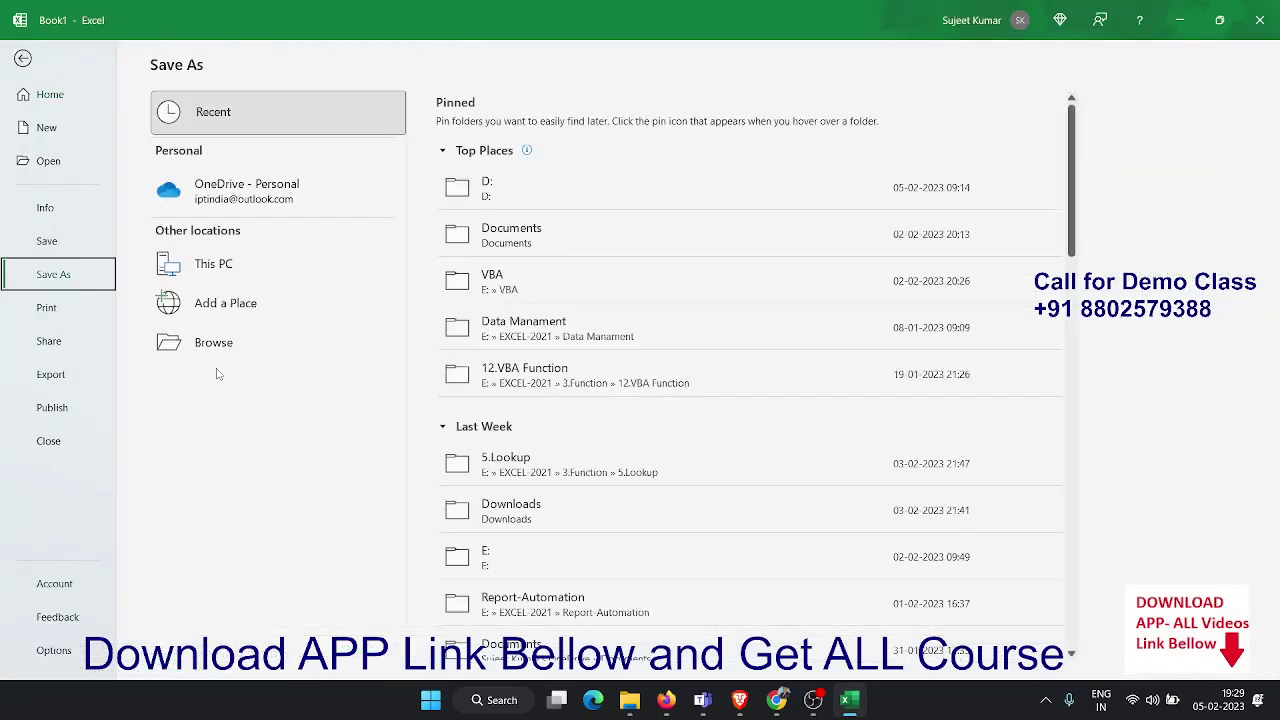
{"action": "left_click", "coordinate": [225, 359]}
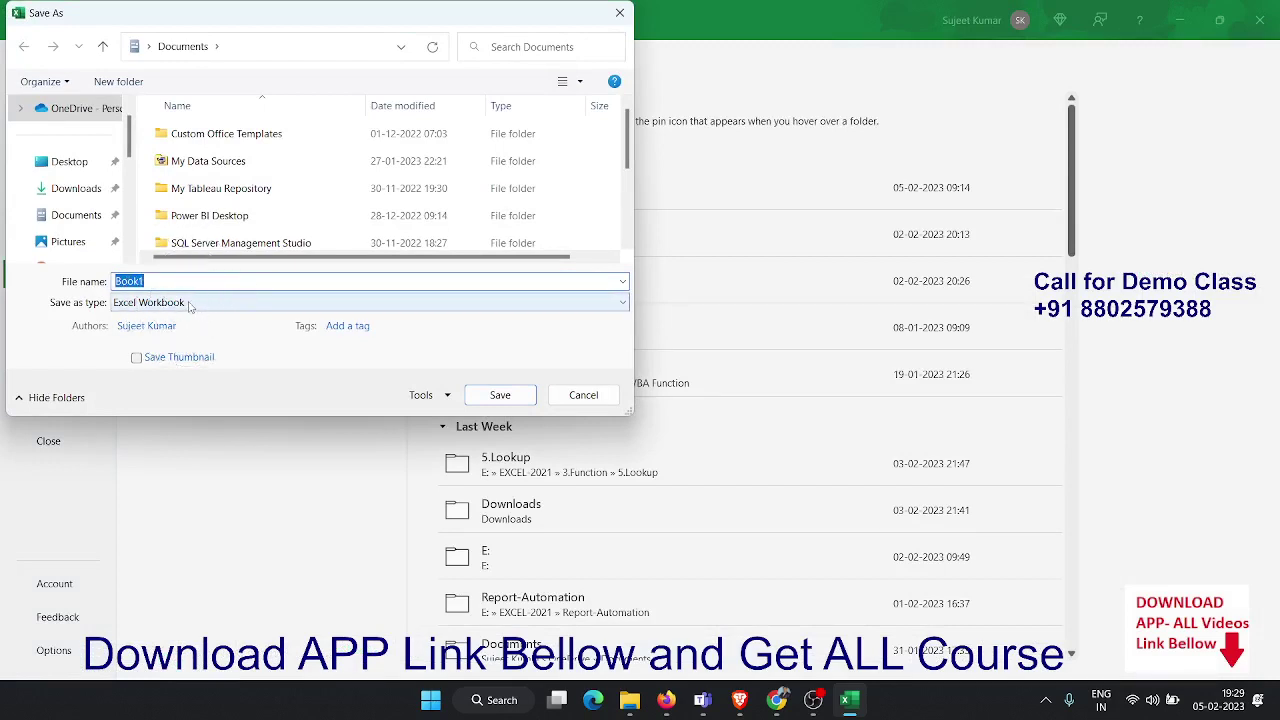
Set and confirm open and modify passwords in General Options, then cancel the Save As
{"action": "left_click", "coordinate": [434, 396]}
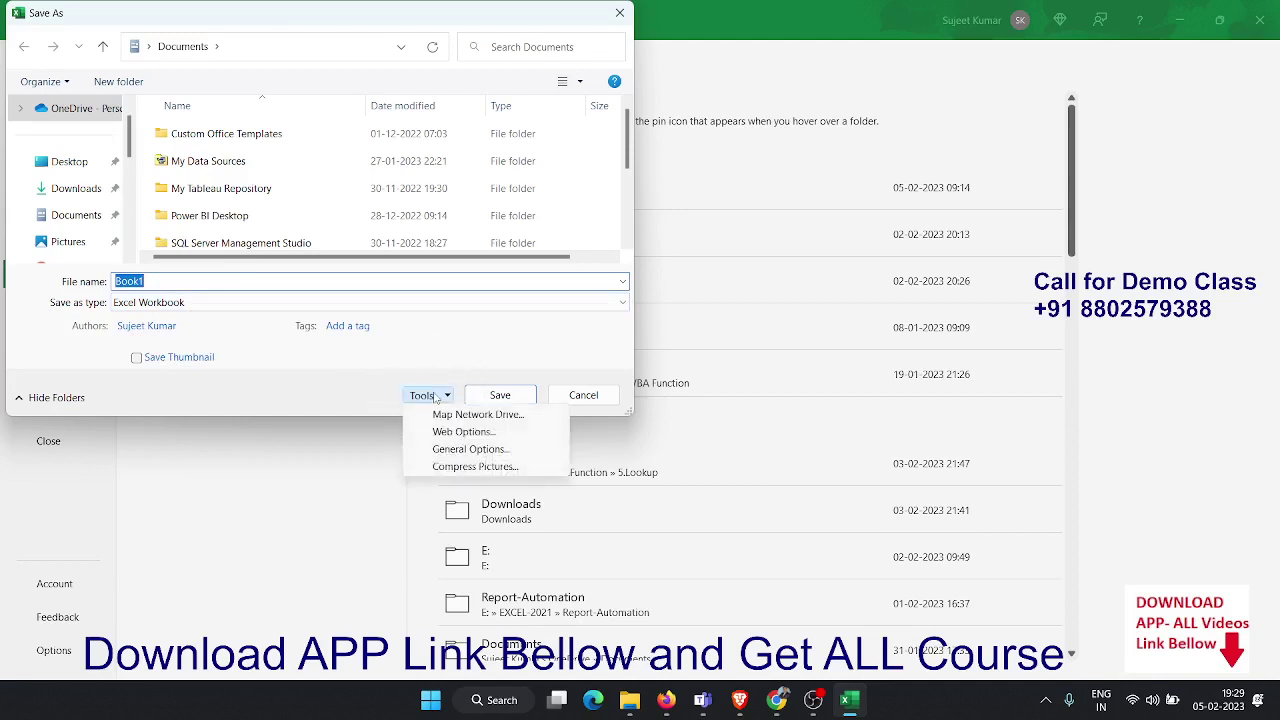
{"action": "left_click", "coordinate": [445, 449]}
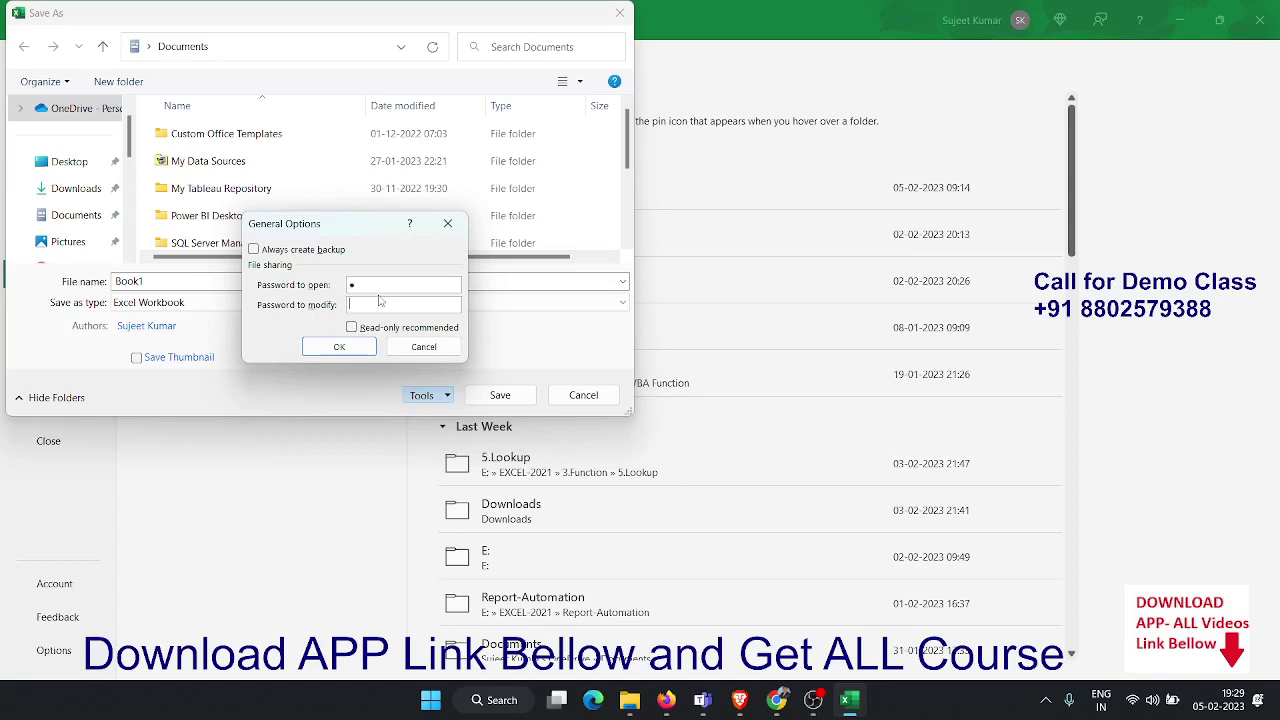
{"action": "type", "text": "1"}
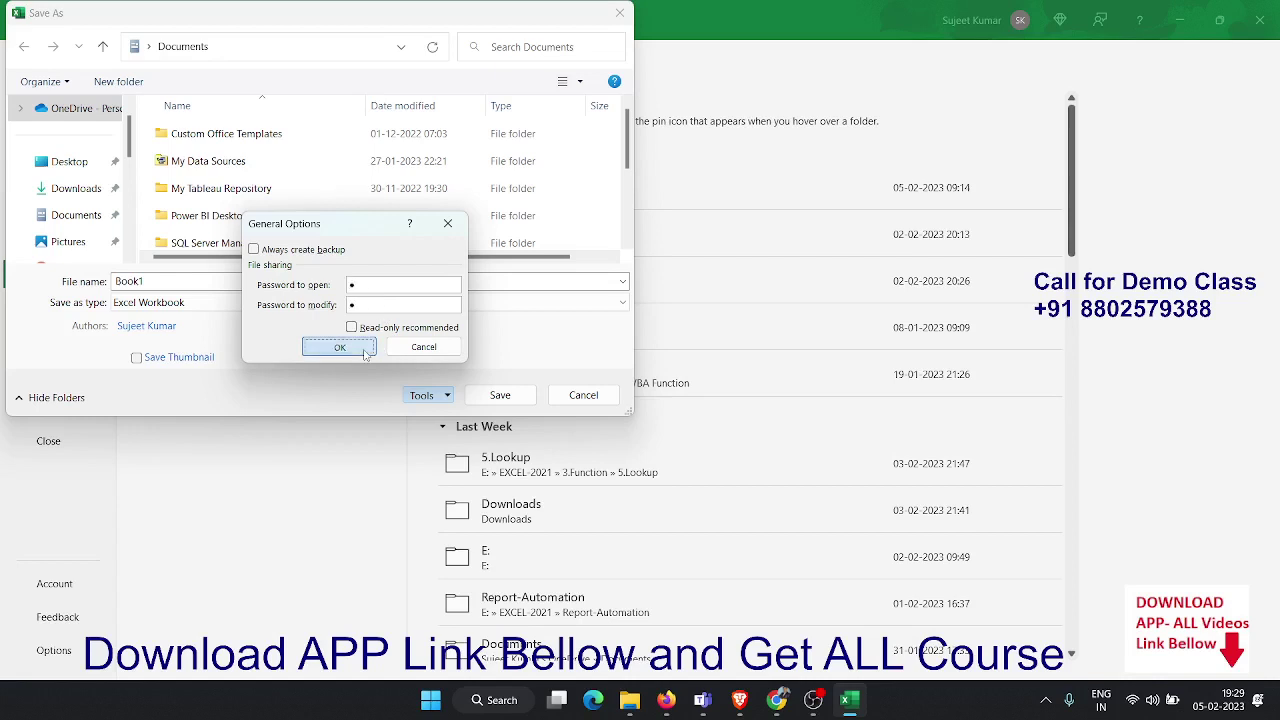
{"action": "left_click", "coordinate": [366, 350]}
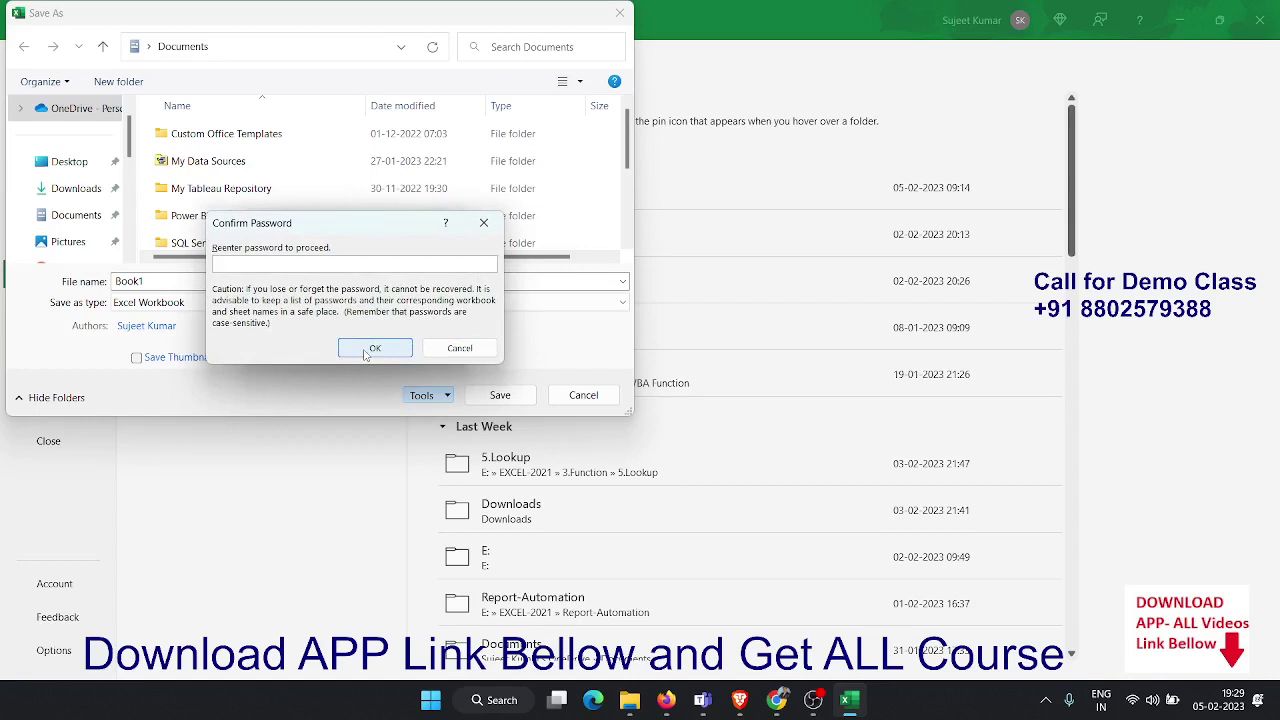
{"action": "left_click", "coordinate": [366, 350]}
{"action": "left_click", "coordinate": [366, 350]}
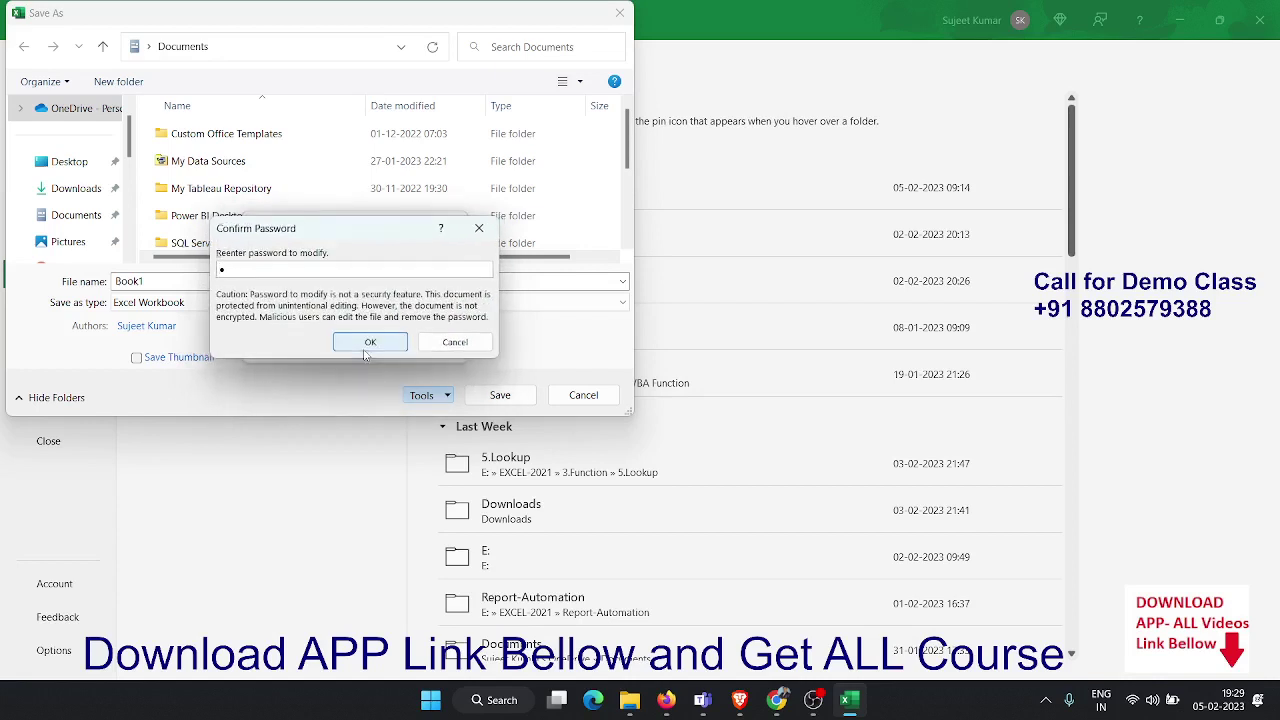
{"action": "left_click", "coordinate": [366, 350]}
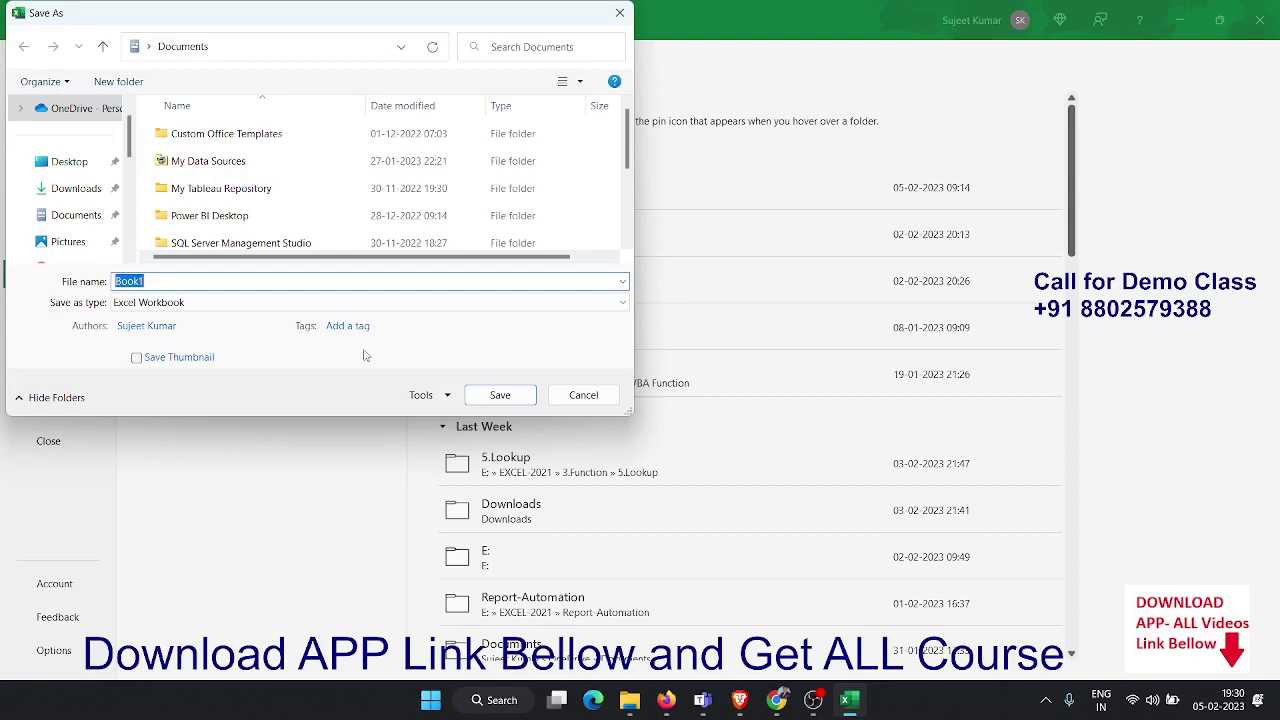
{"action": "key", "text": "Escape"}
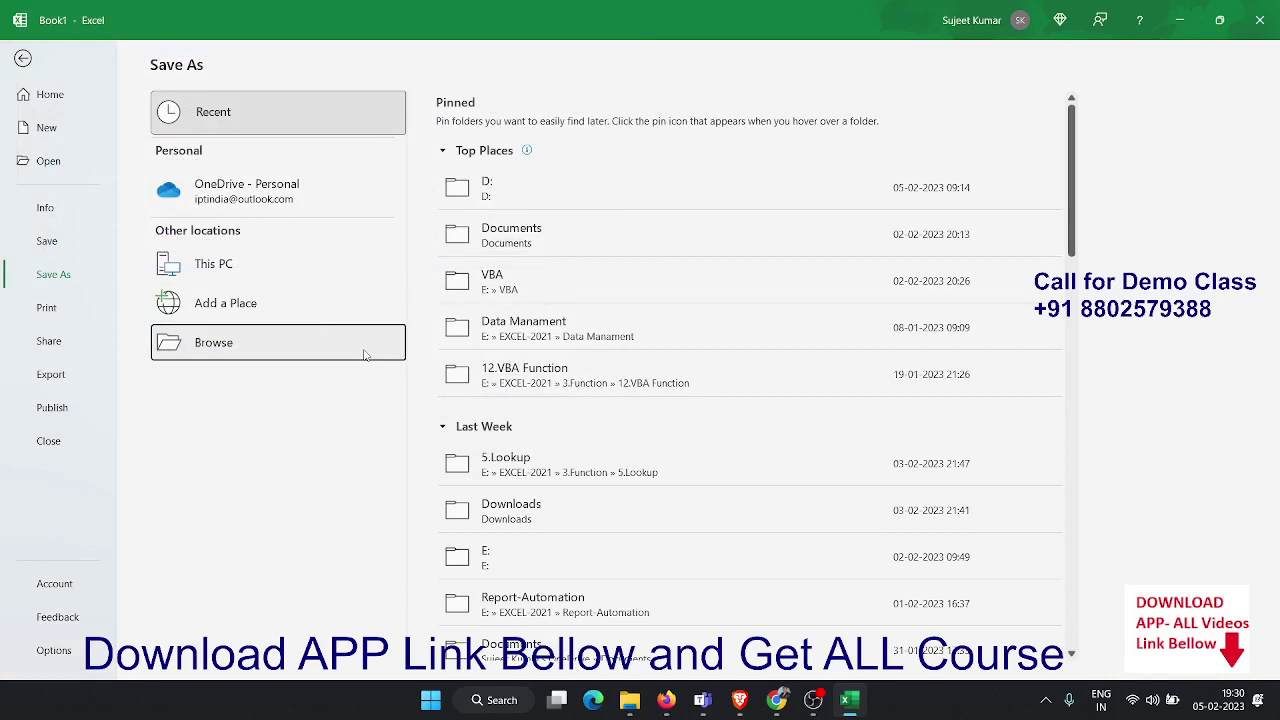
Start Protect Workbook > Encrypt with Password, cancel it without a password, and return to Home
{"action": "left_click", "coordinate": [85, 208]}
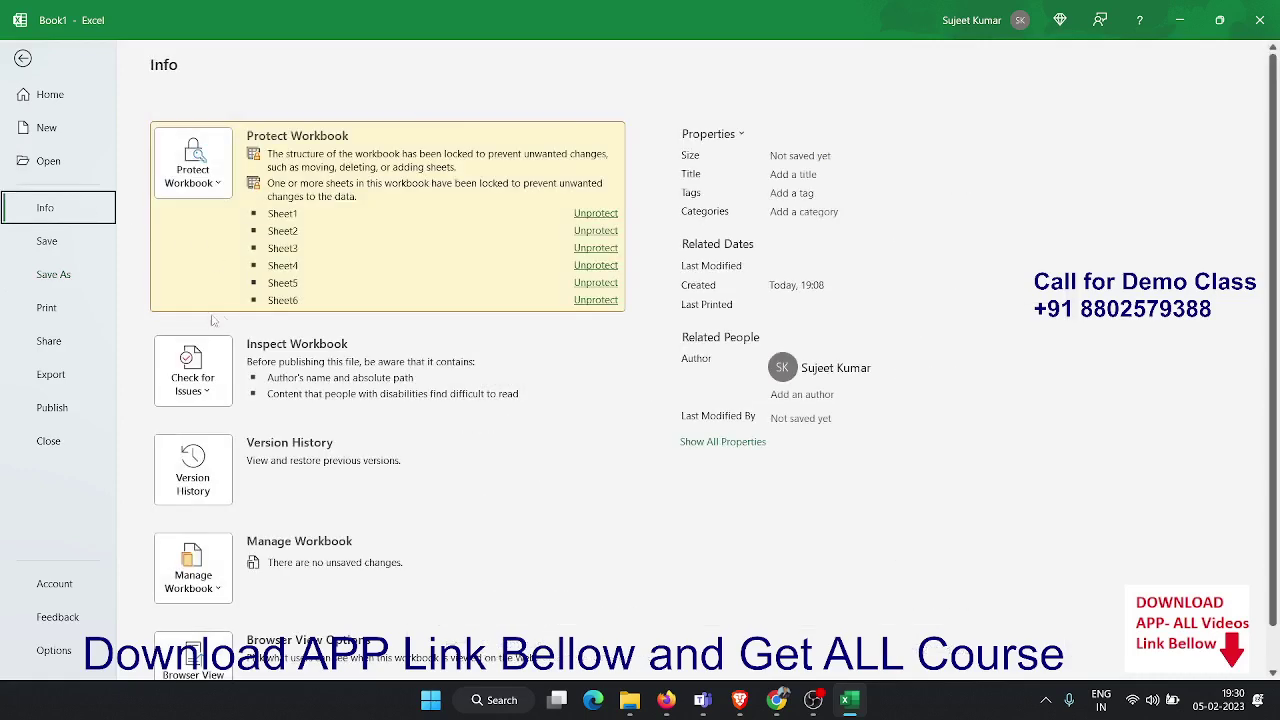
{"action": "left_click", "coordinate": [220, 200]}
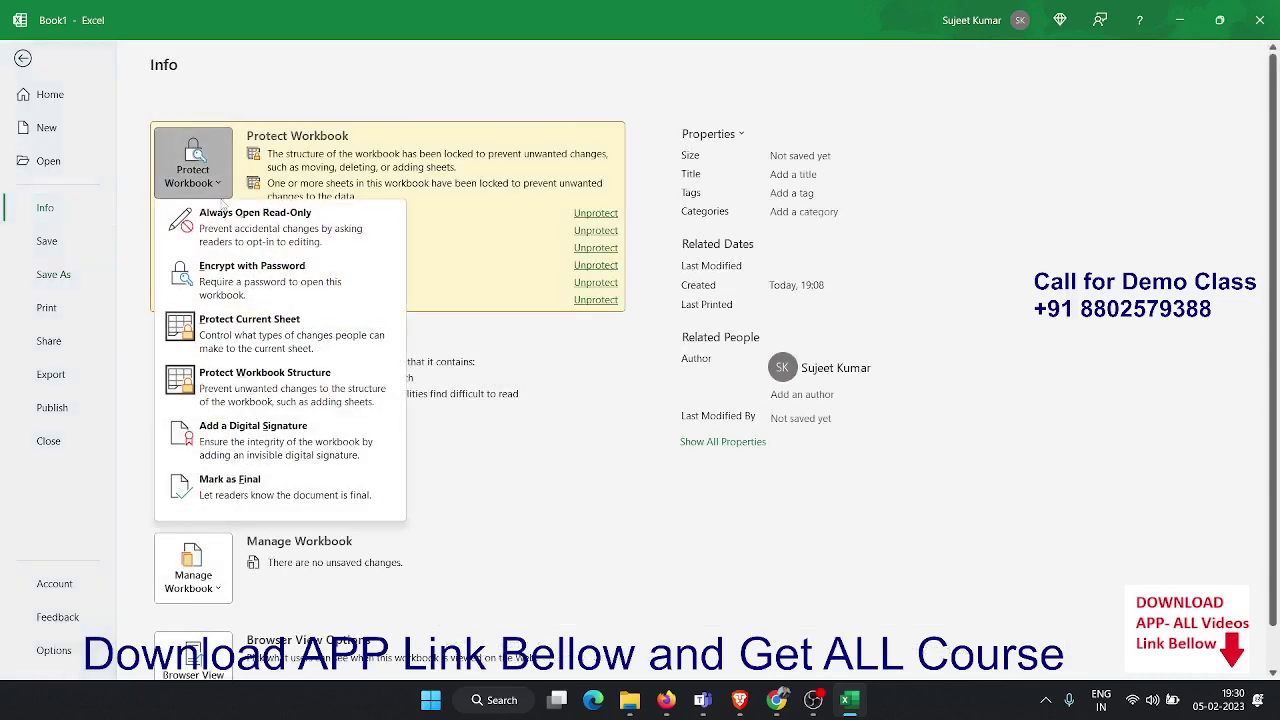
{"action": "left_click", "coordinate": [213, 293]}
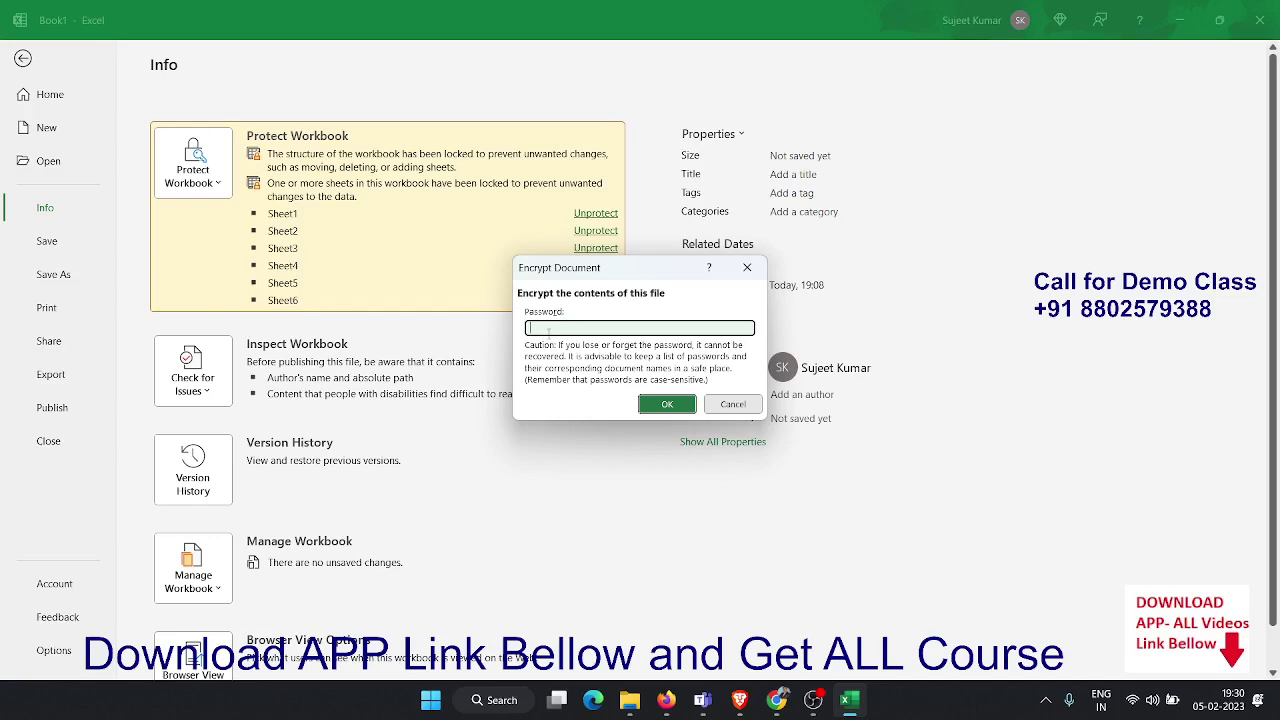
{"action": "key", "text": "Escape"}
{"action": "key", "text": "Escape"}
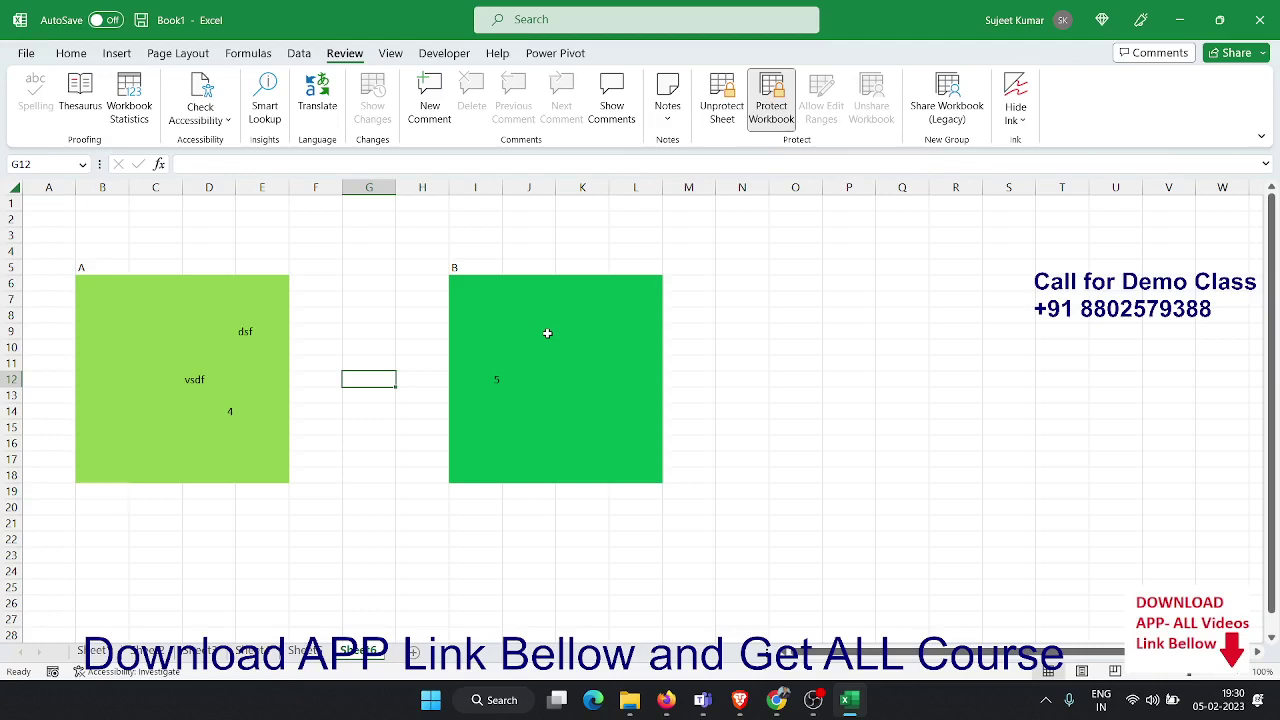
{"action": "left_click", "coordinate": [38, 60]}
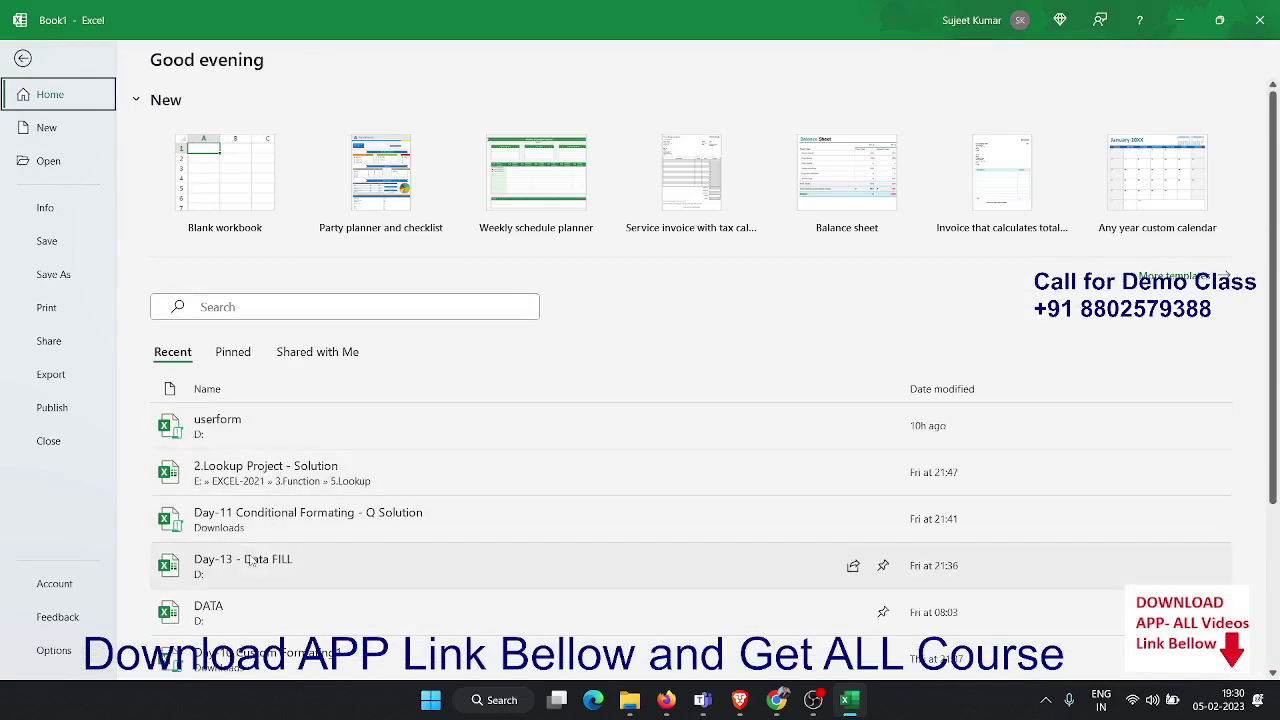
Browse the recent workbooks list and open Sample - data
{"action": "key", "text": "Down"}
{"action": "key", "text": "Down"}
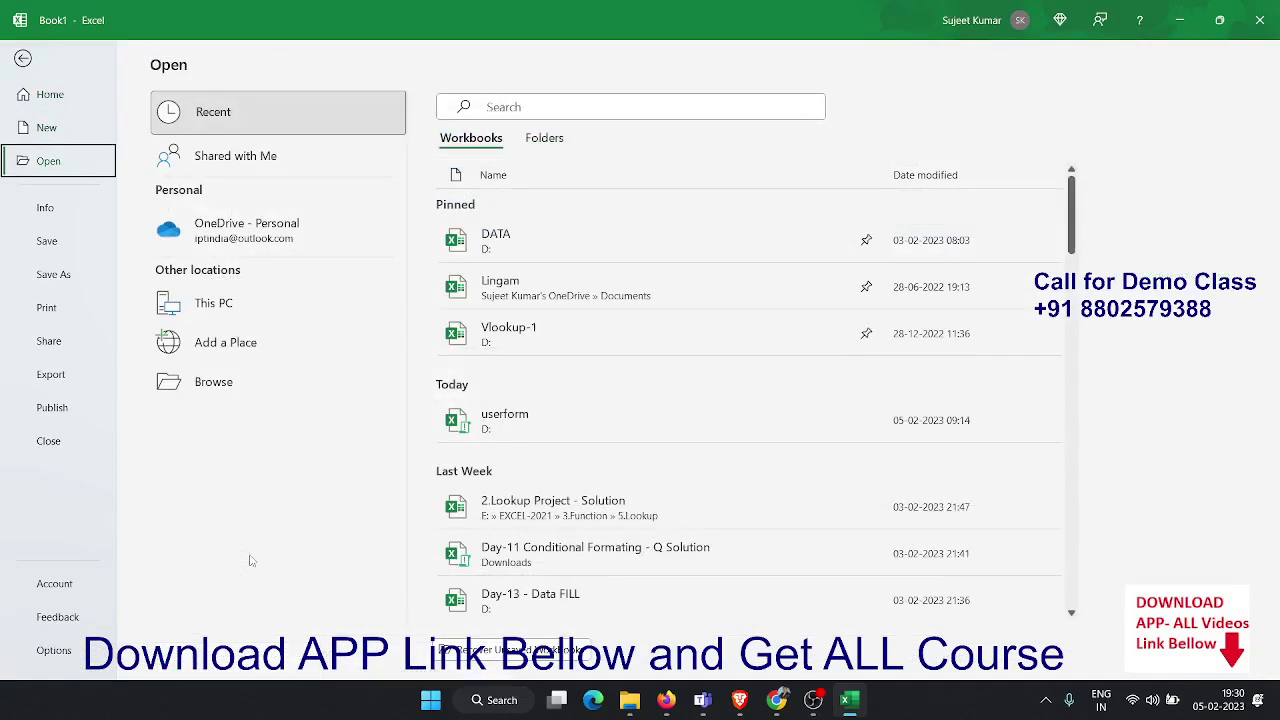
{"action": "left_click", "coordinate": [73, 108]}
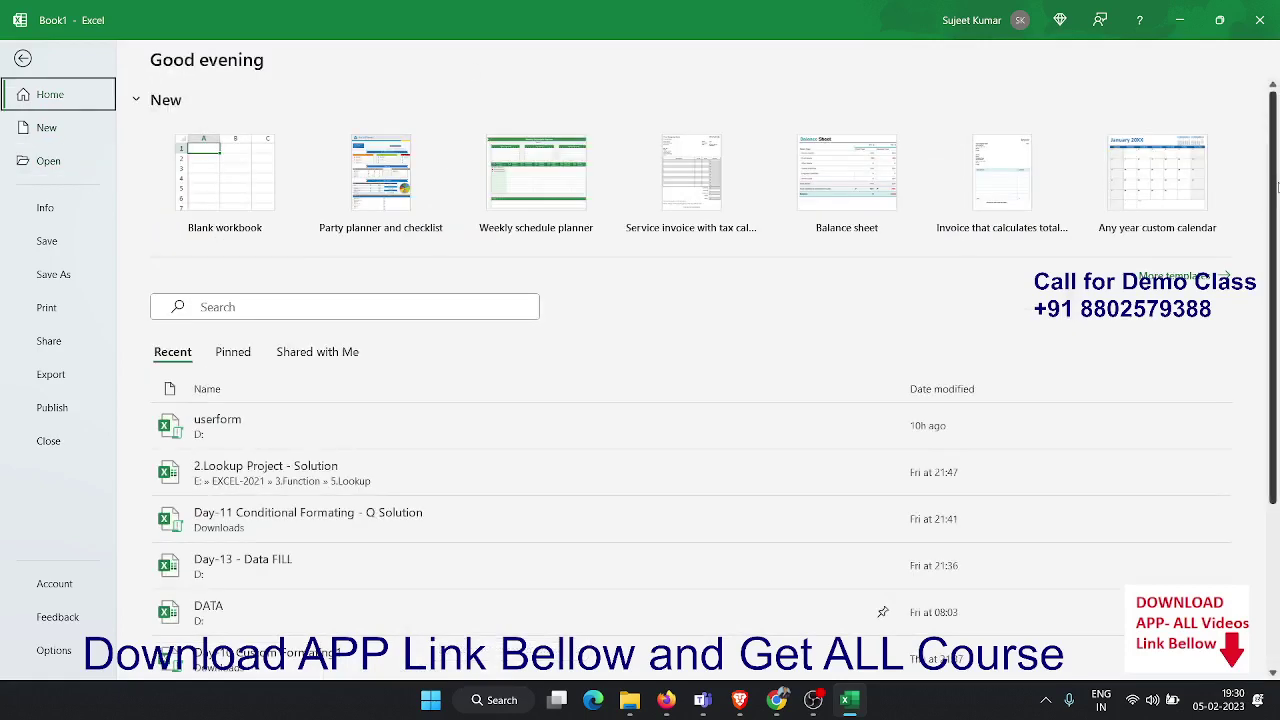
{"action": "left_click_drag", "start_coordinate": [1275, 188], "coordinate": [1276, 360]}
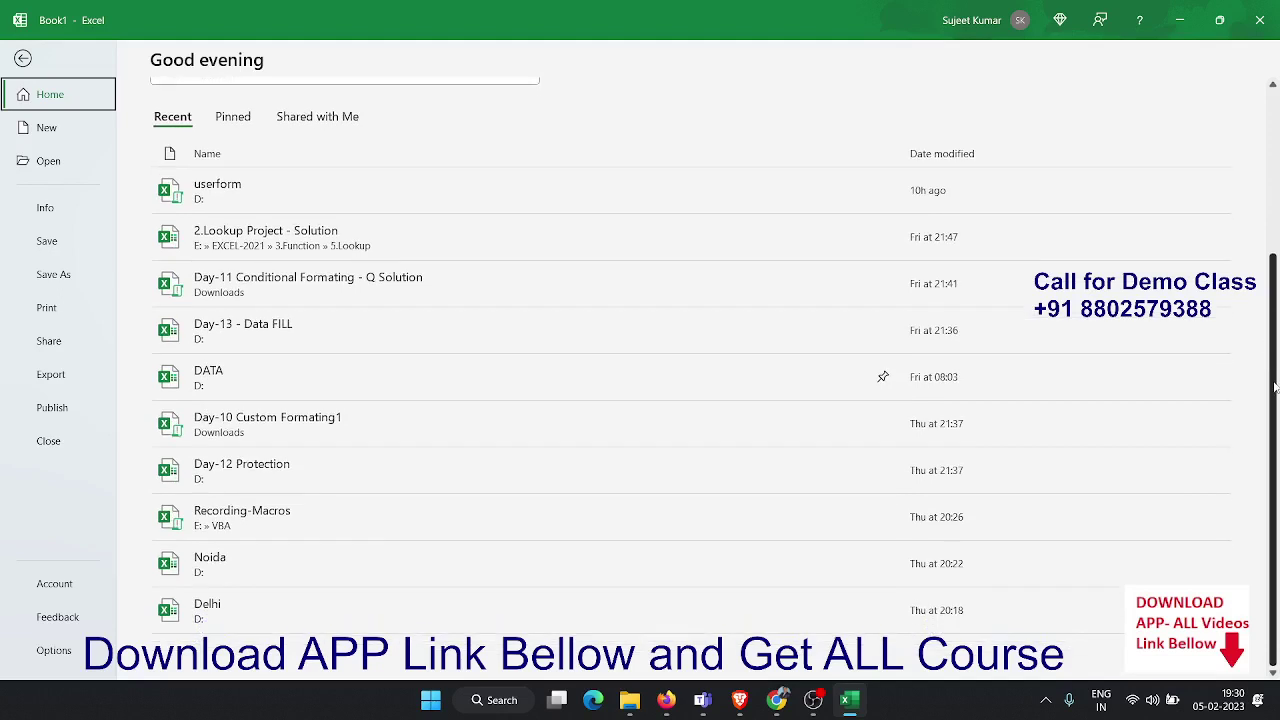
{"action": "left_click", "coordinate": [60, 160]}
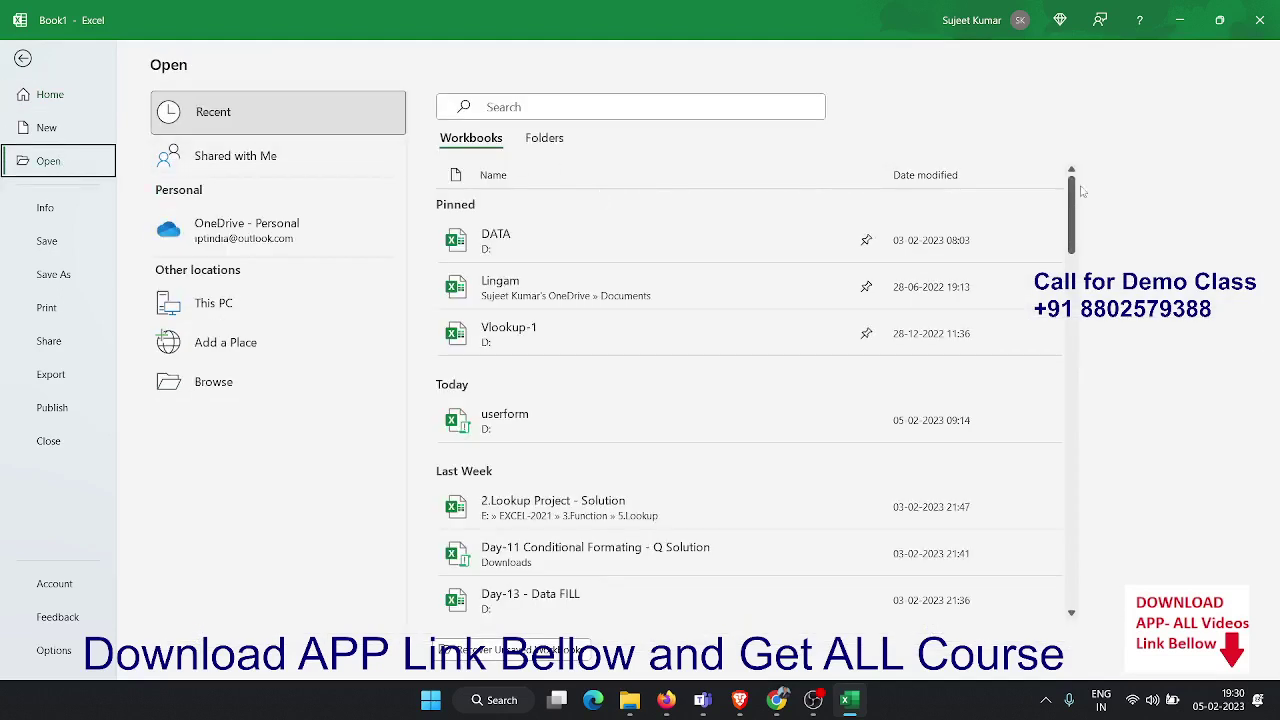
{"action": "left_click_drag", "start_coordinate": [1071, 202], "coordinate": [1066, 416]}
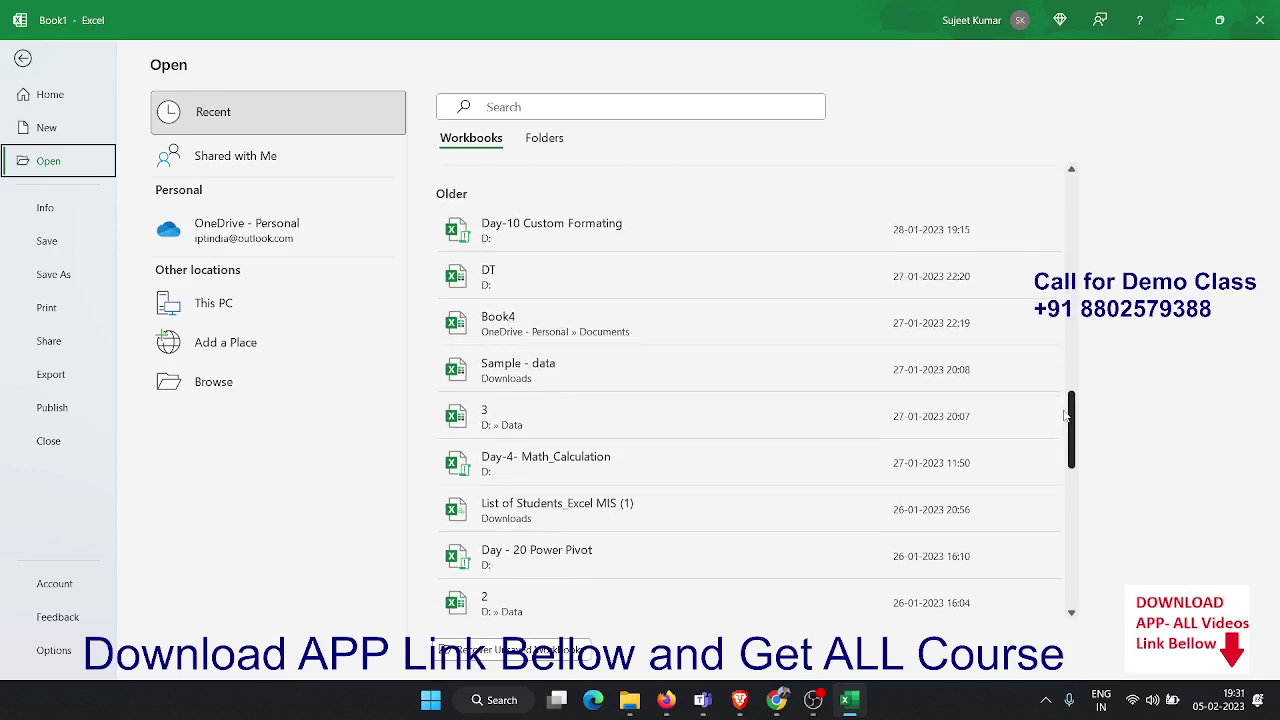
{"action": "left_click_drag", "start_coordinate": [1066, 416], "coordinate": [1071, 388]}
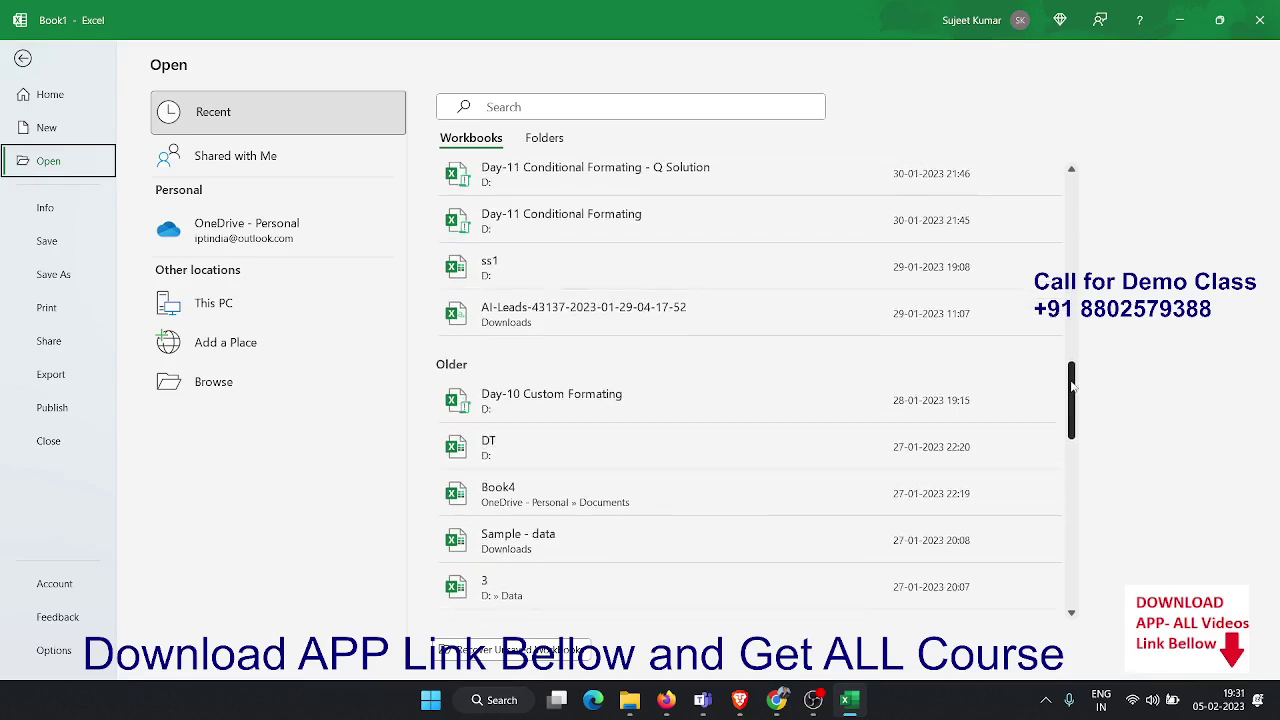
{"action": "left_click_drag", "start_coordinate": [1071, 388], "coordinate": [1069, 320]}
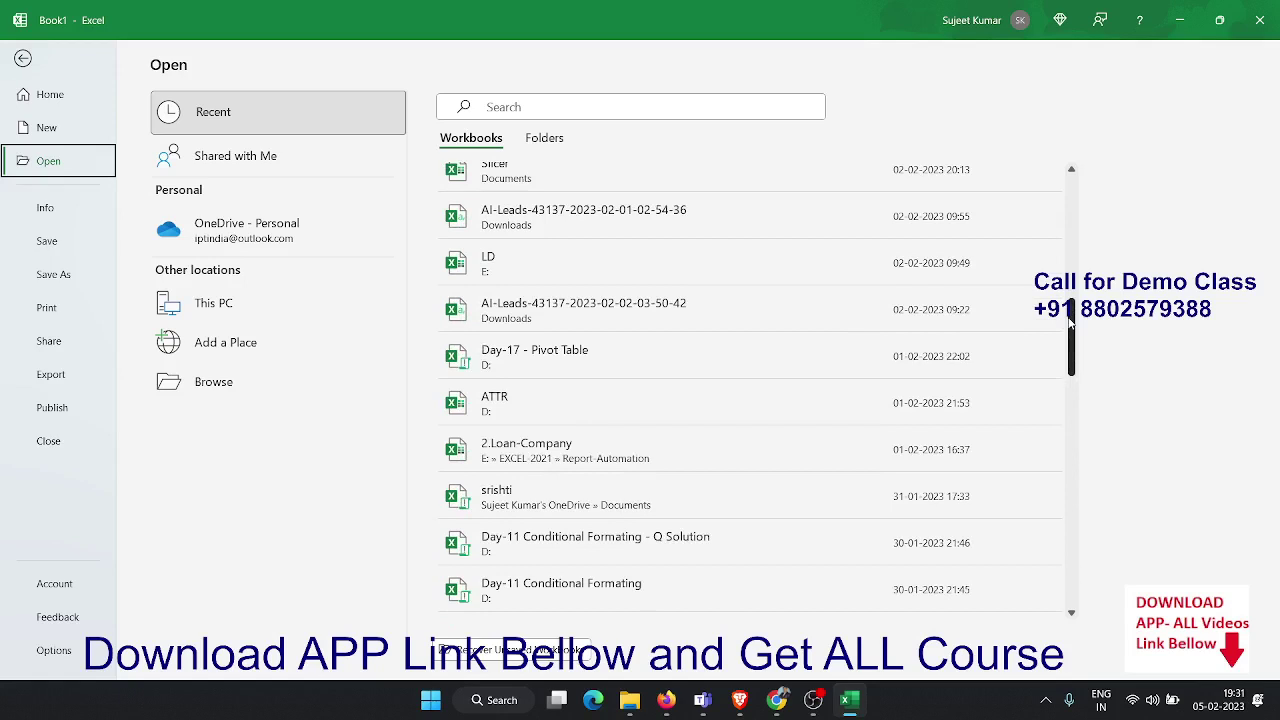
{"action": "left_click_drag", "start_coordinate": [1069, 318], "coordinate": [1063, 348]}
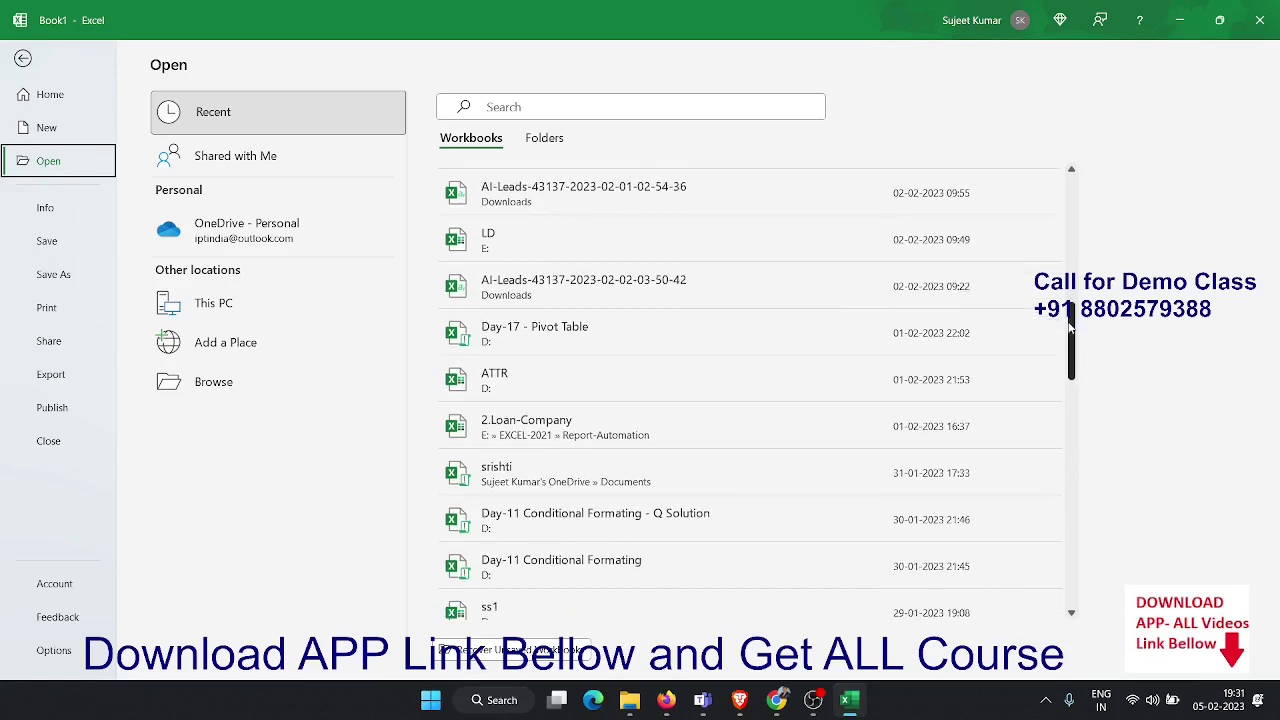
{"action": "mouse_move", "coordinate": [1064, 349]}
{"action": "left_mouse_down"}
{"action": "mouse_move", "coordinate": [1039, 168]}
{"action": "mouse_move", "coordinate": [1047, 257]}
{"action": "mouse_move", "coordinate": [1048, 246]}
{"action": "left_mouse_up"}
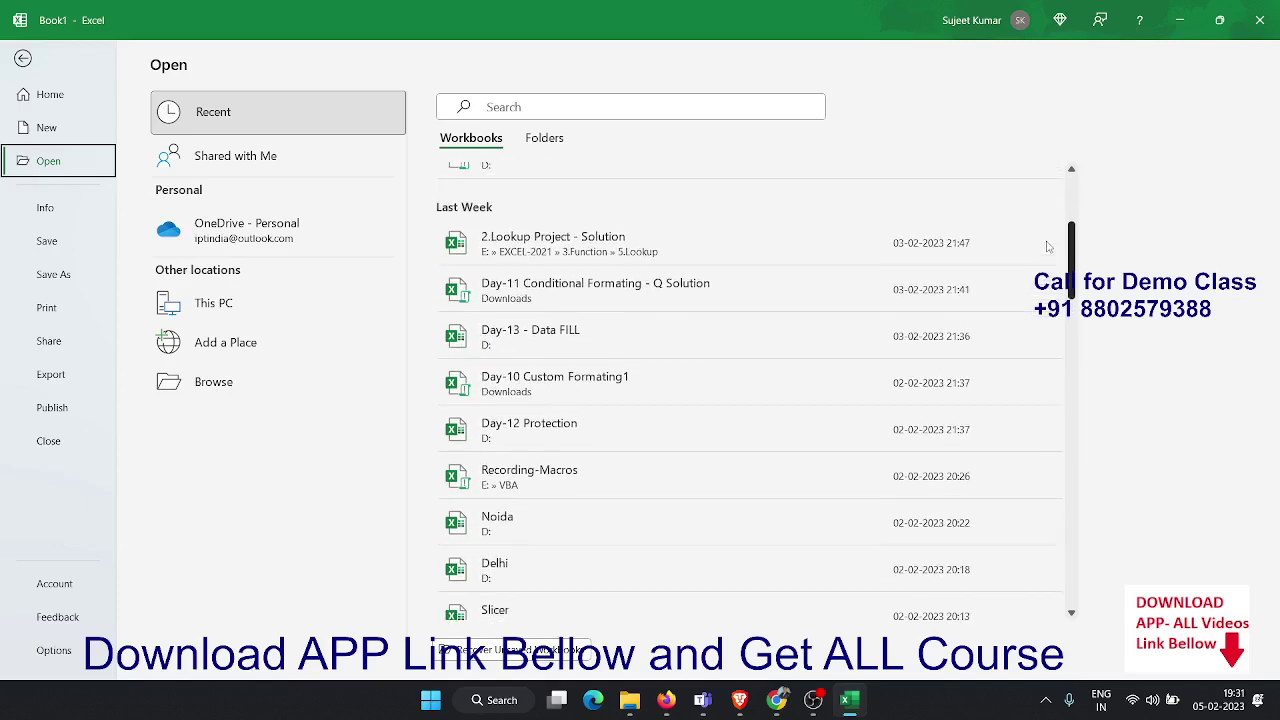
{"action": "left_click_drag", "start_coordinate": [1048, 246], "coordinate": [1039, 287]}
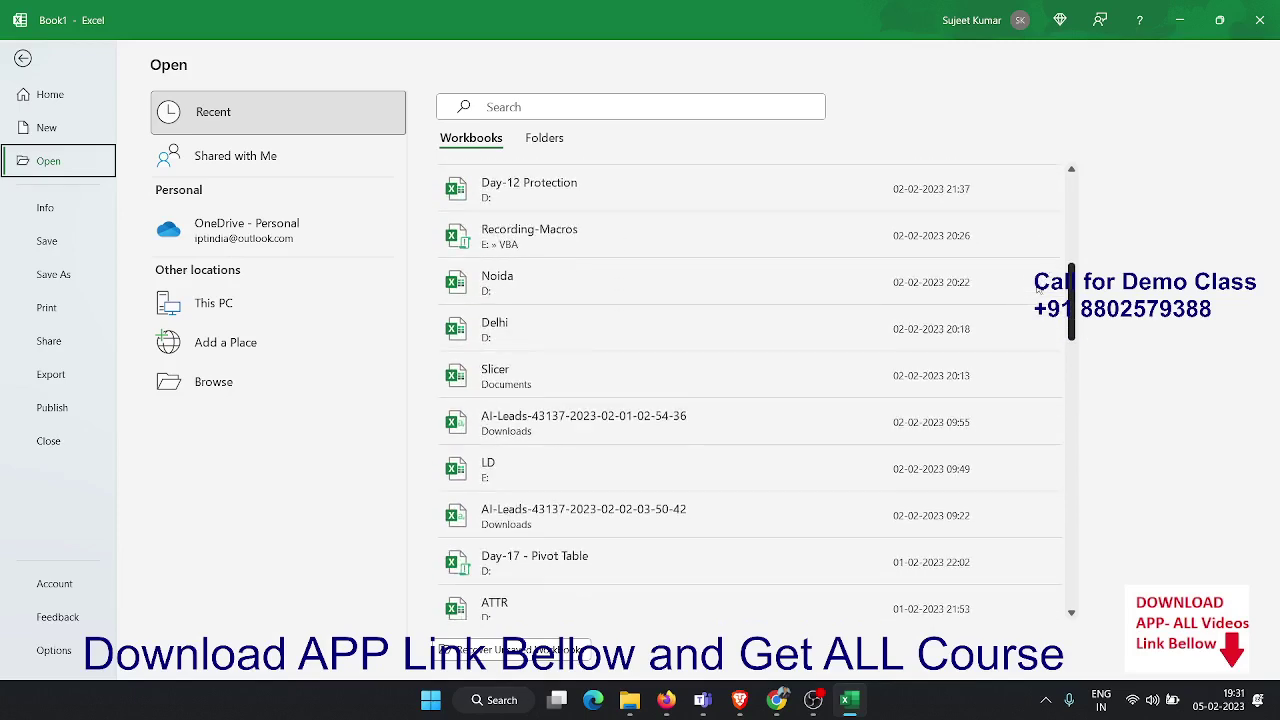
{"action": "left_click_drag", "start_coordinate": [1038, 287], "coordinate": [1026, 437]}
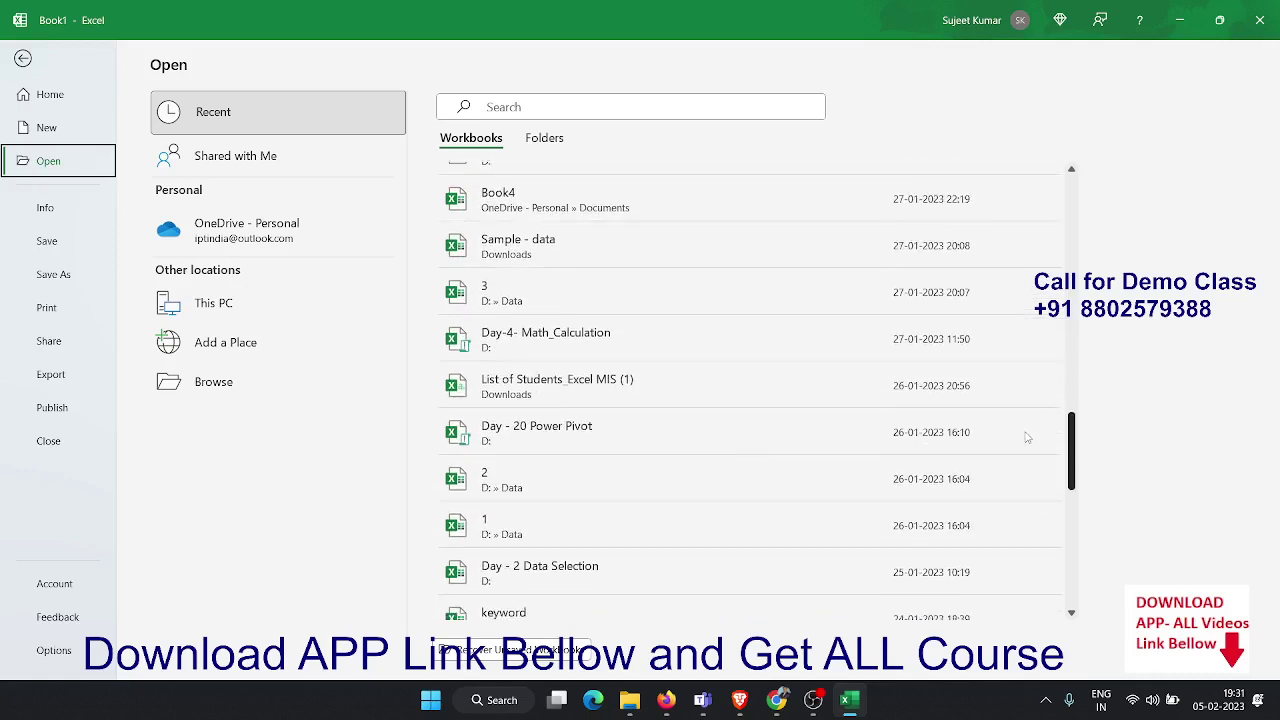
{"action": "left_click", "coordinate": [600, 262]}
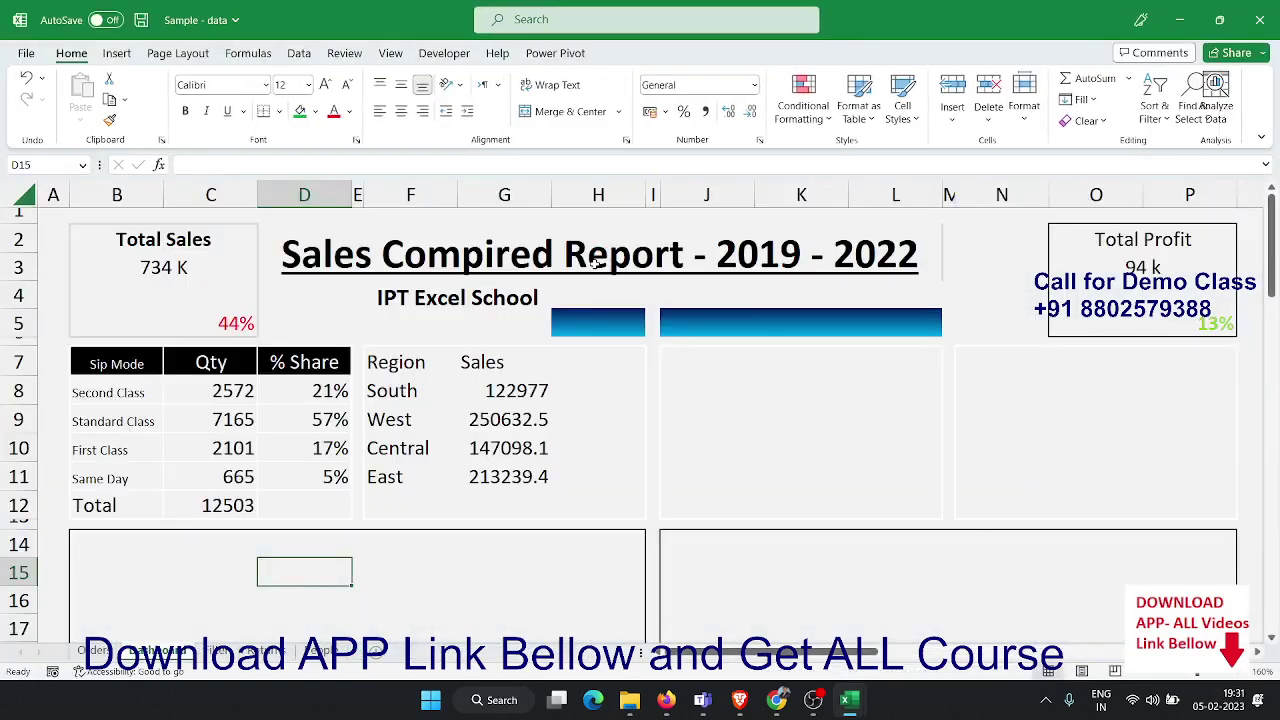
On the Orders sheet, jump from Country to the Year header, then close Sample - data
{"action": "left_click", "coordinate": [100, 648]}
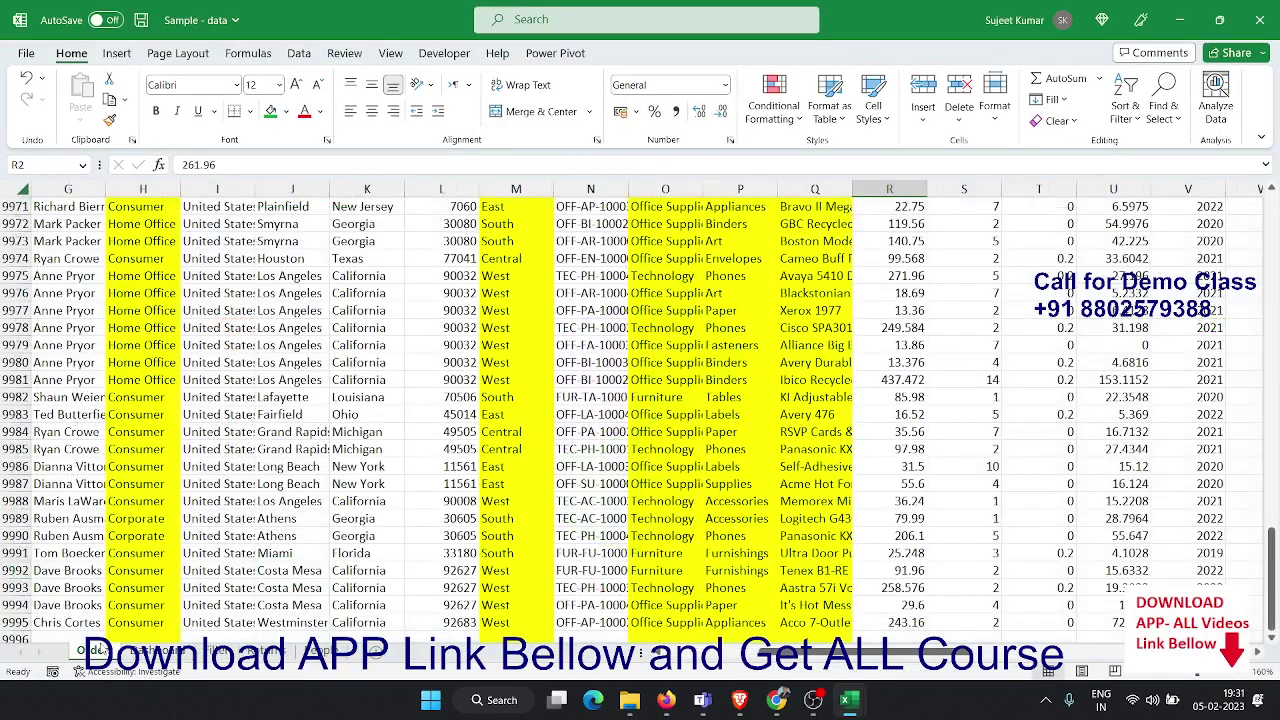
{"action": "left_click", "coordinate": [255, 397]}
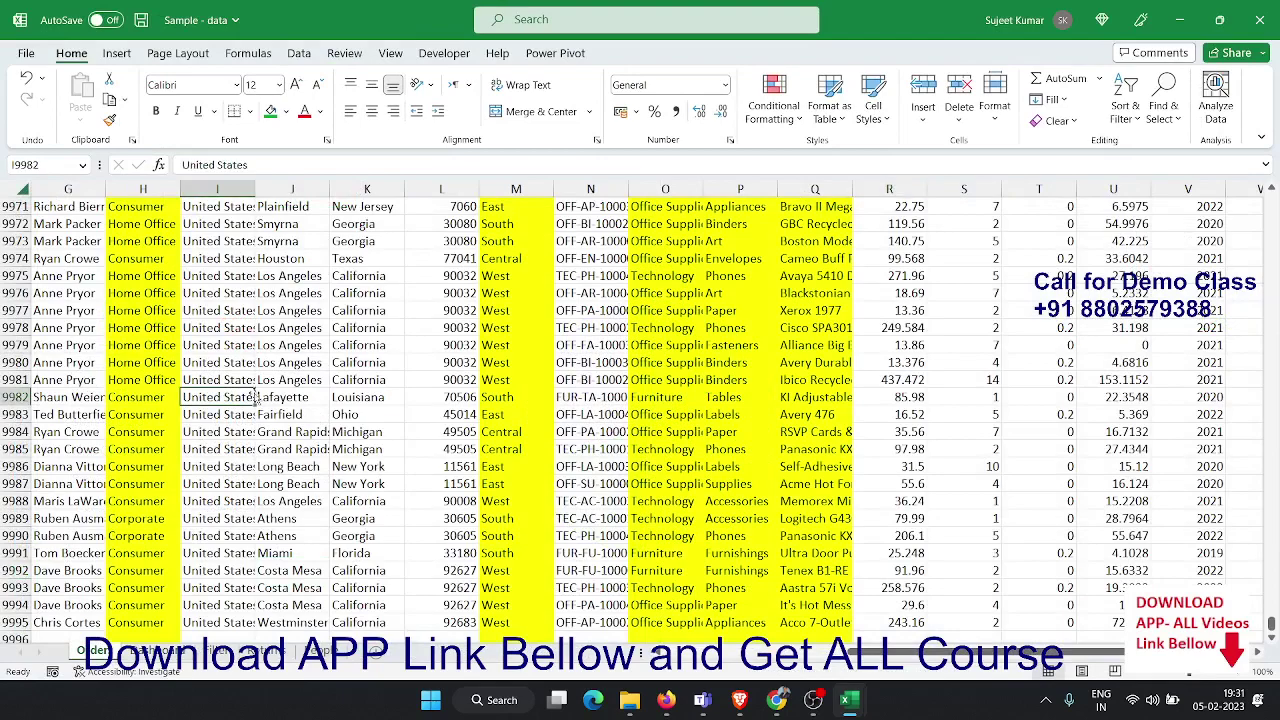
{"action": "key", "text": "ctrl+Up"}
{"action": "key", "text": "ctrl+Right"}
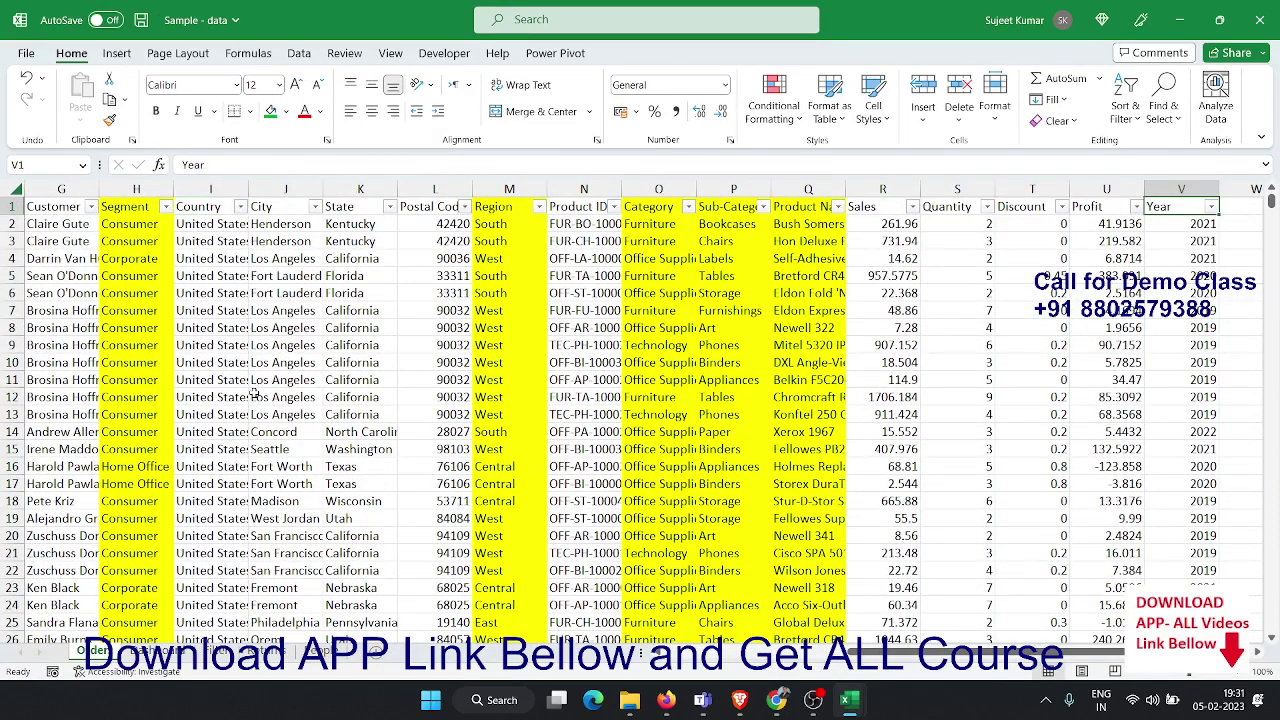
{"action": "left_click", "coordinate": [1272, 35]}
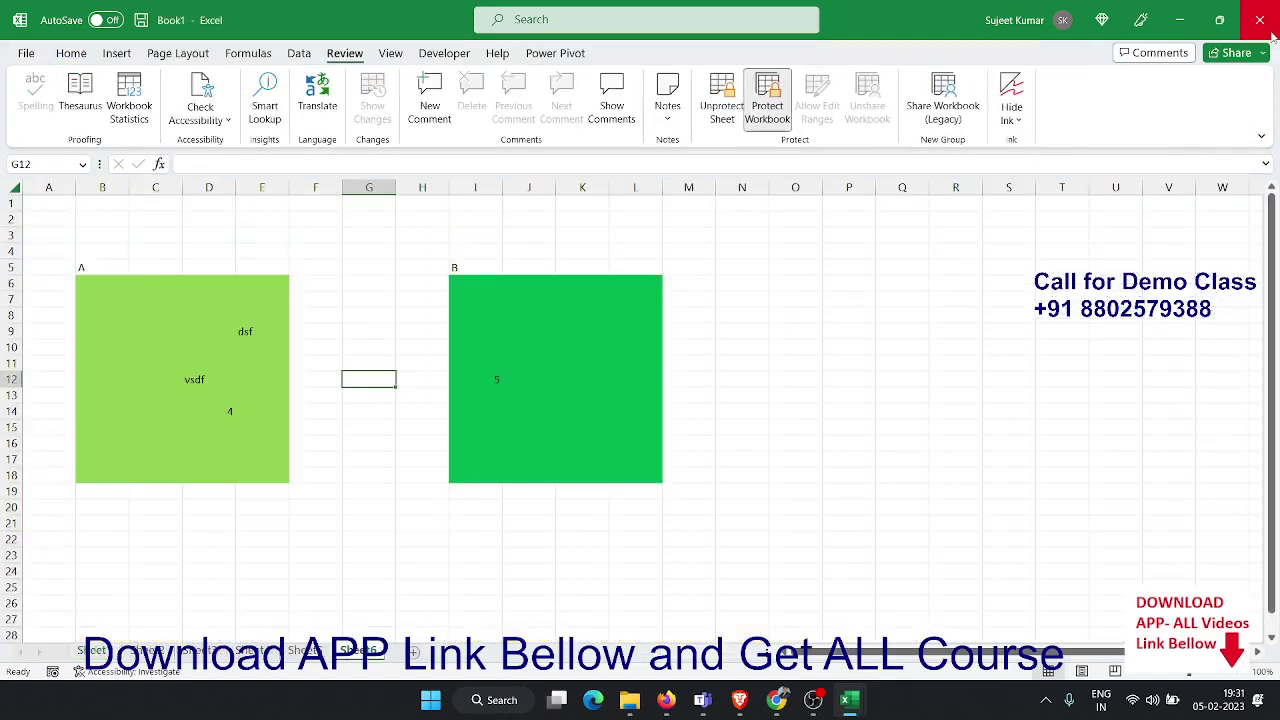
Go to the Open page and scroll through the Recent workbooks list
{"action": "left_click", "coordinate": [29, 57]}
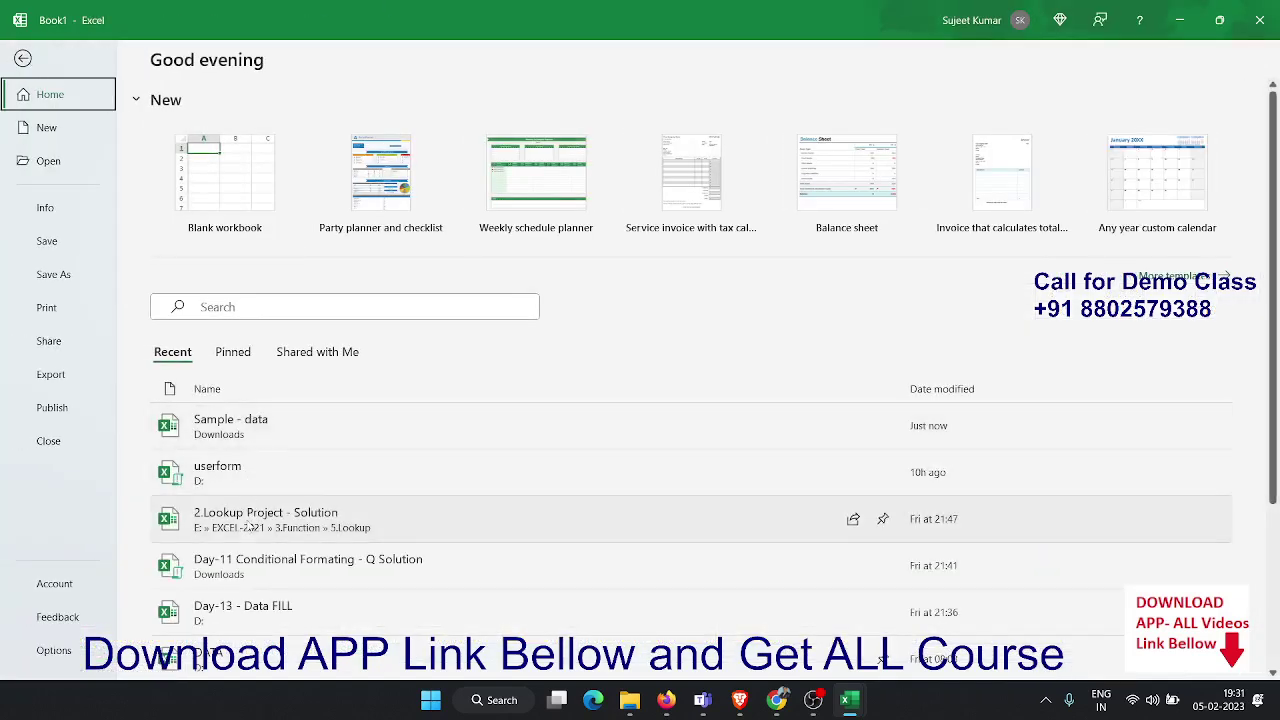
{"action": "key", "text": "Down"}
{"action": "key", "text": "Down"}
{"action": "key", "text": "Down"}
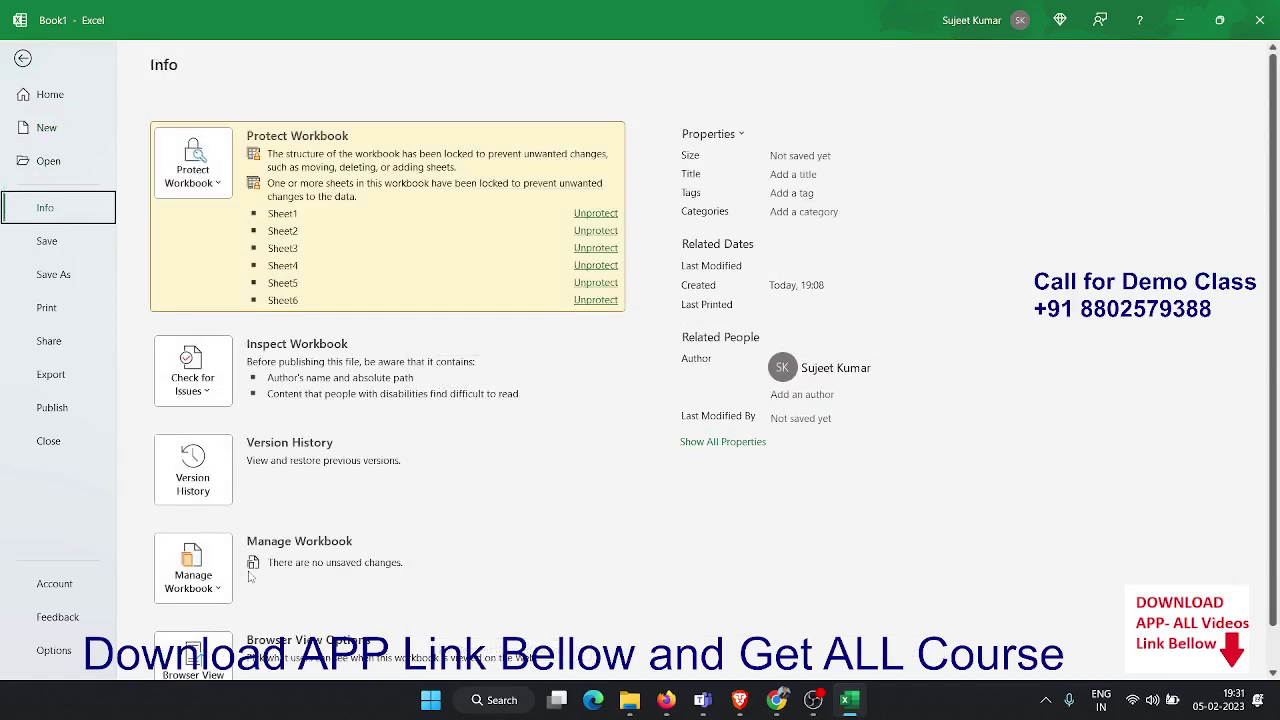
{"action": "key", "text": "Return"}
{"action": "key", "text": "Down"}
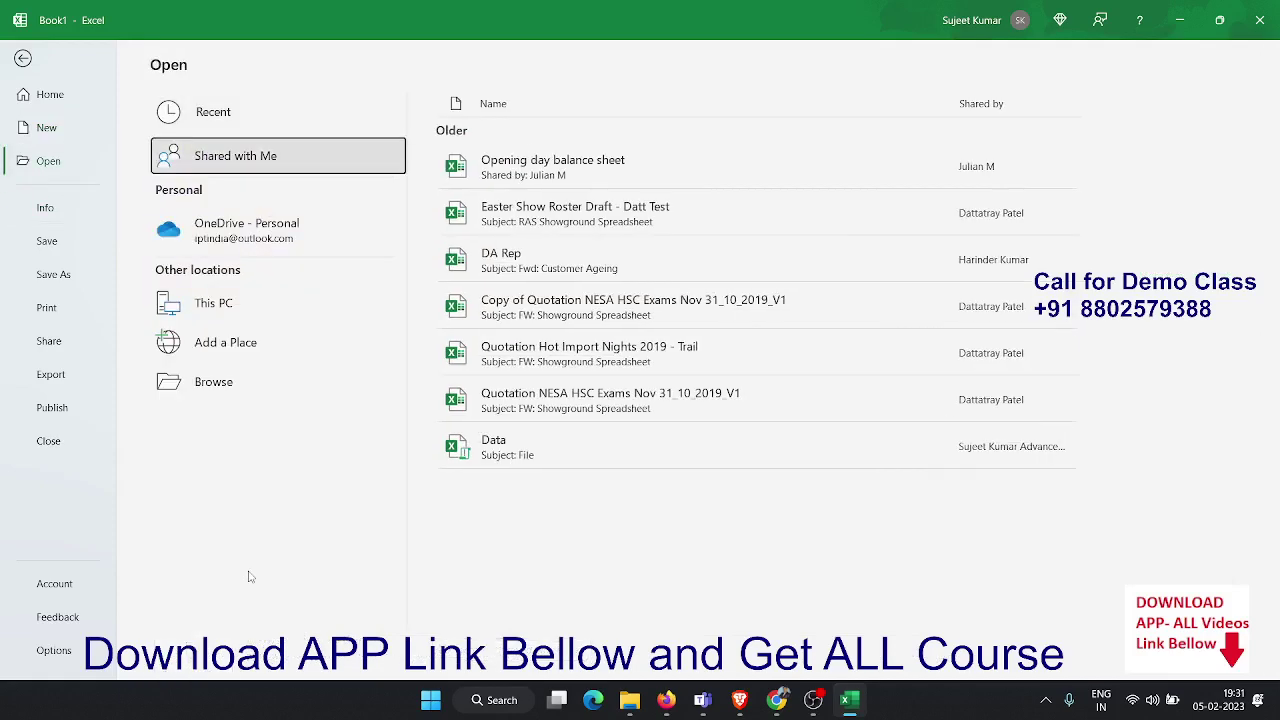
{"action": "key", "text": "Down"}
{"action": "key", "text": "Down"}
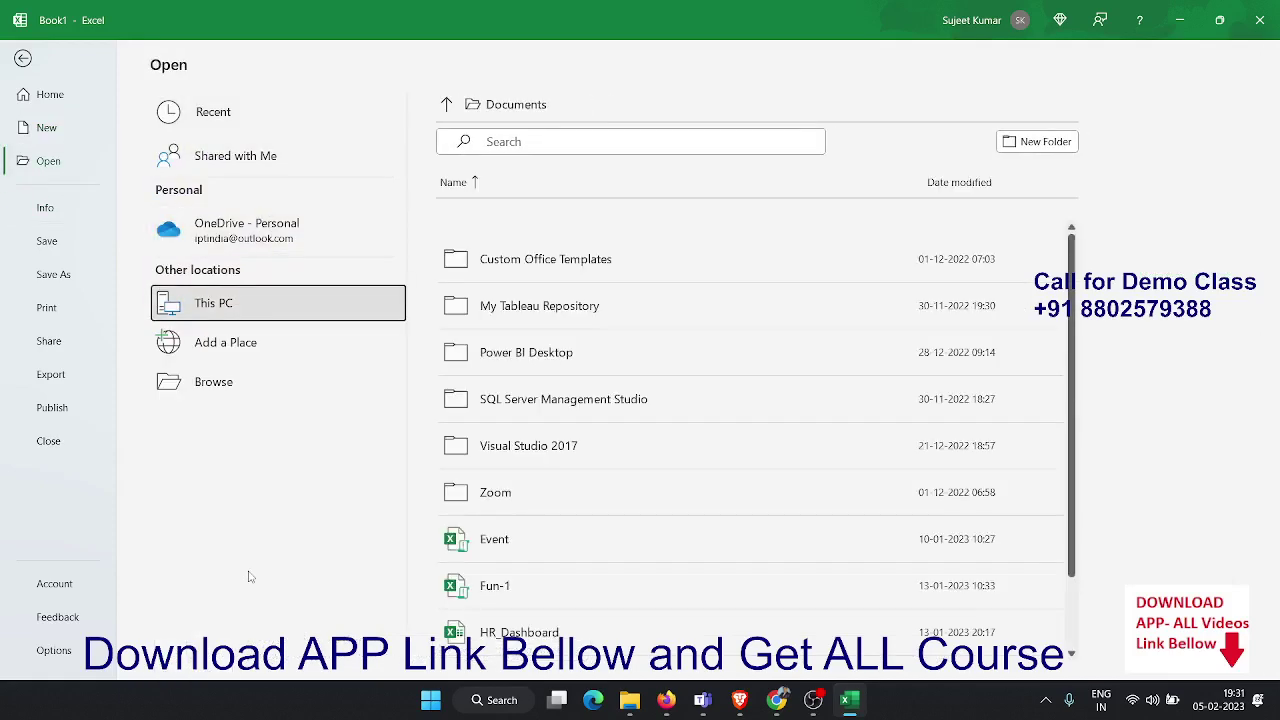
{"action": "left_click", "coordinate": [237, 113]}
{"action": "key", "text": "Down"}
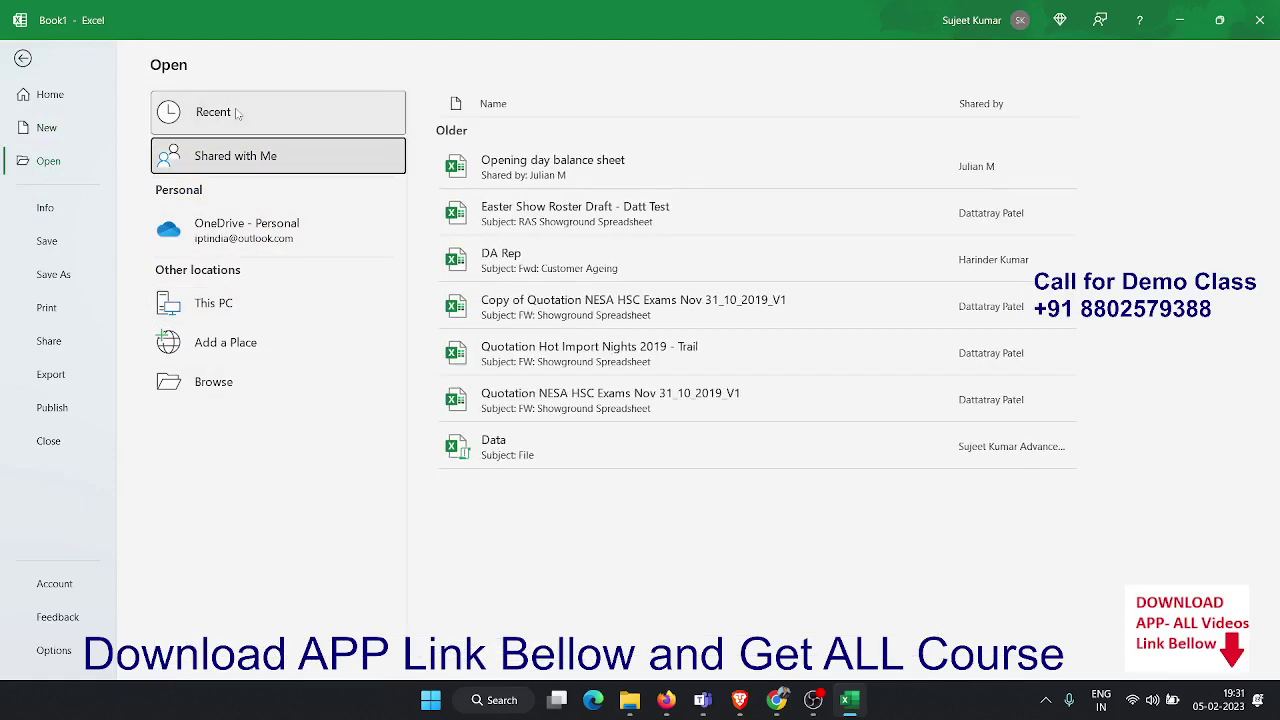
{"action": "left_click", "coordinate": [237, 113]}
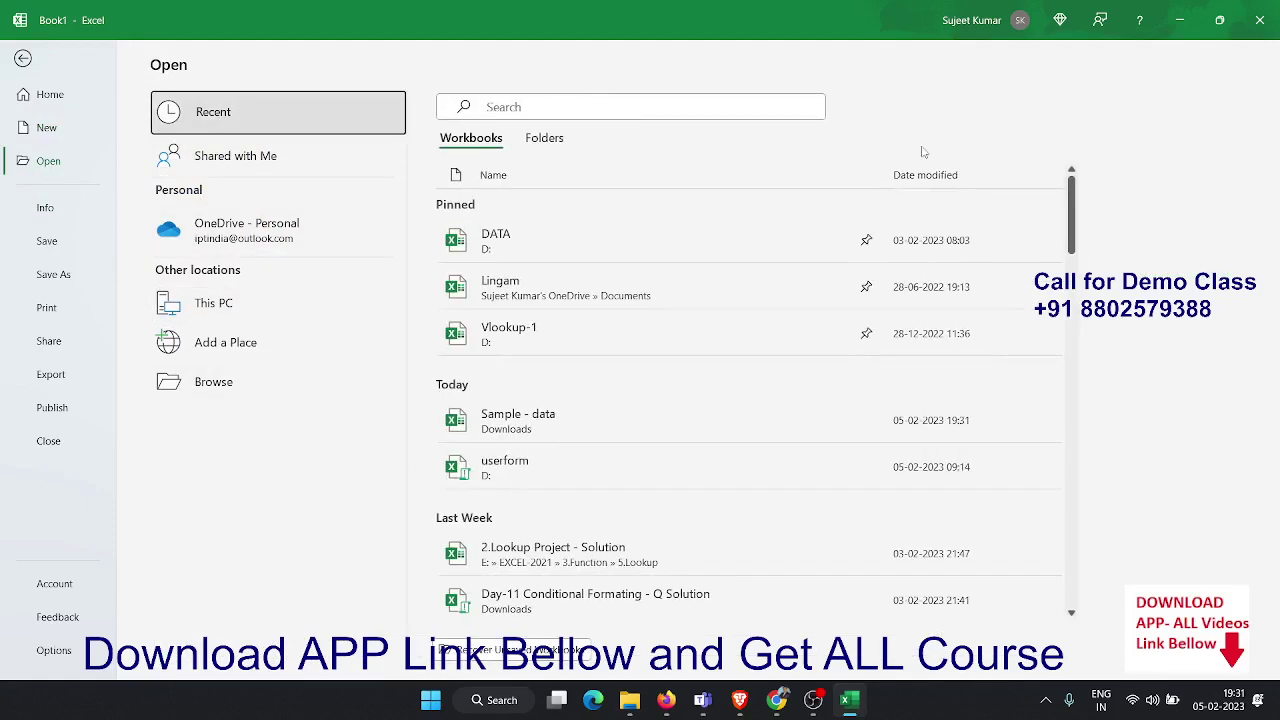
{"action": "mouse_move", "coordinate": [1069, 232]}
{"action": "left_mouse_down"}
{"action": "mouse_move", "coordinate": [1078, 451]}
{"action": "mouse_move", "coordinate": [1073, 500]}
{"action": "mouse_move", "coordinate": [1050, 222]}
{"action": "mouse_move", "coordinate": [1042, 497]}
{"action": "left_mouse_up"}
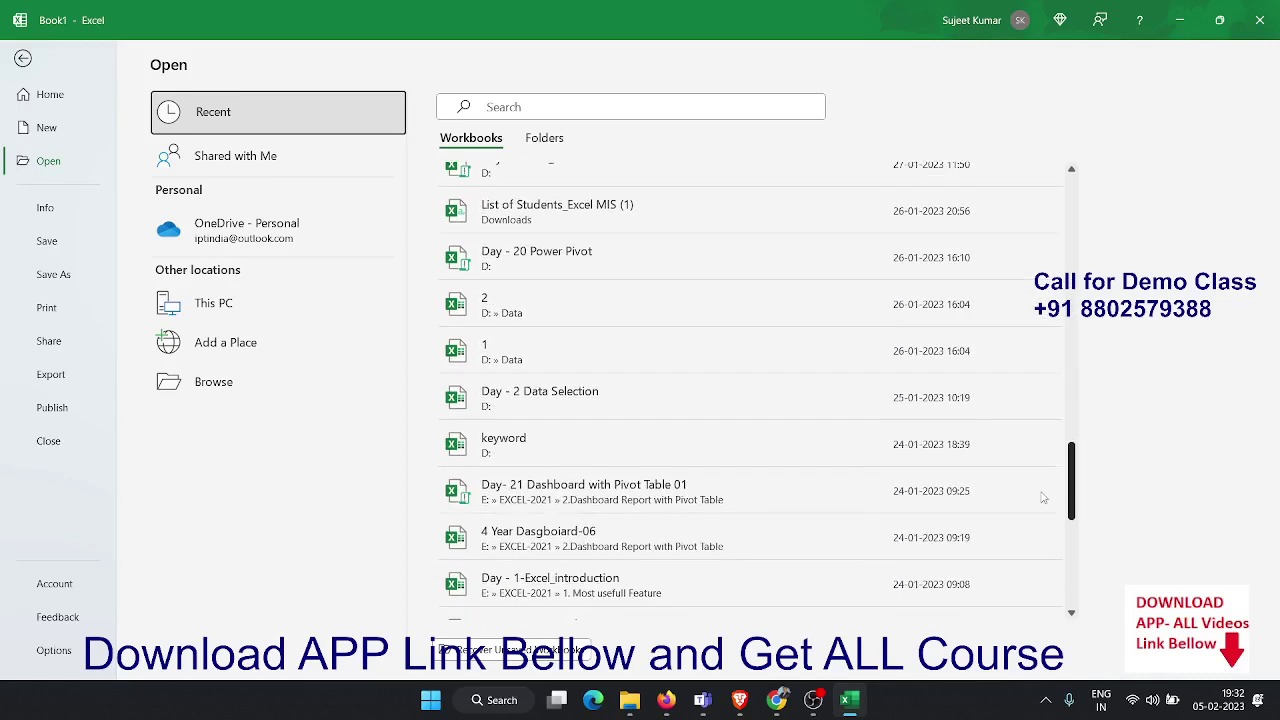
Search the Open page for 'data' and open the Data workbook from the results
{"action": "left_click", "coordinate": [692, 100]}
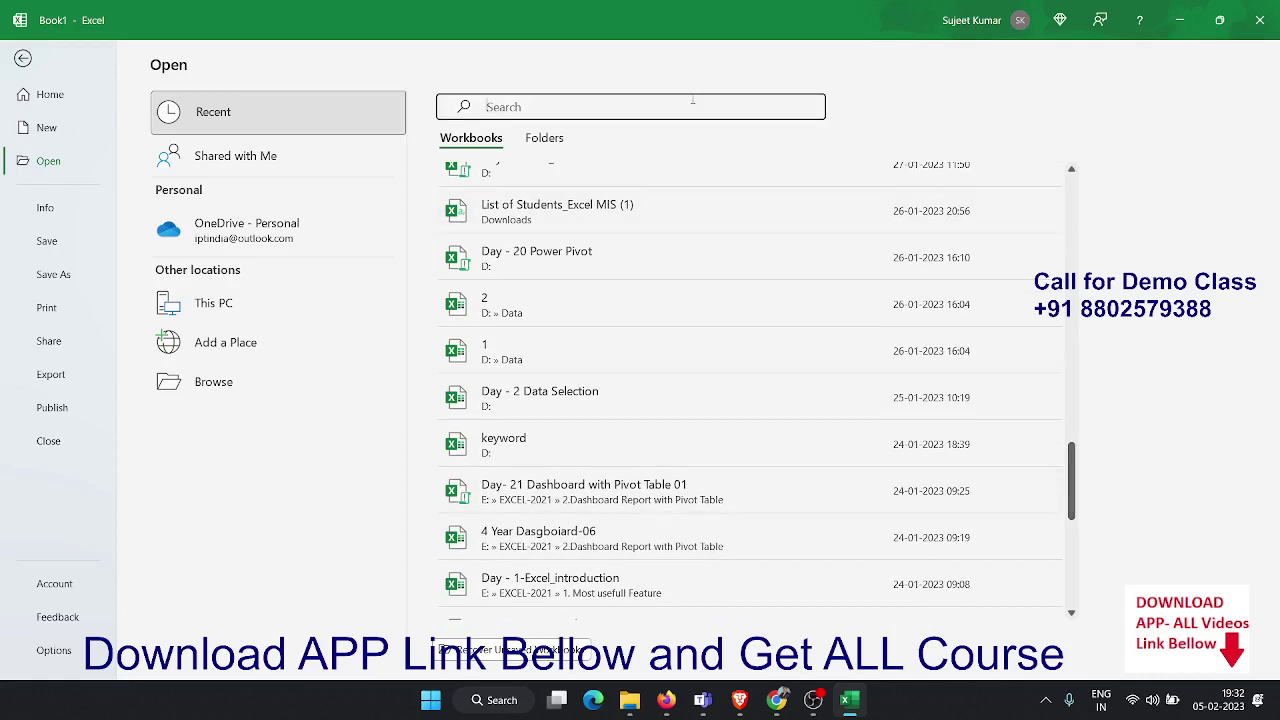
{"action": "type", "text": "data"}
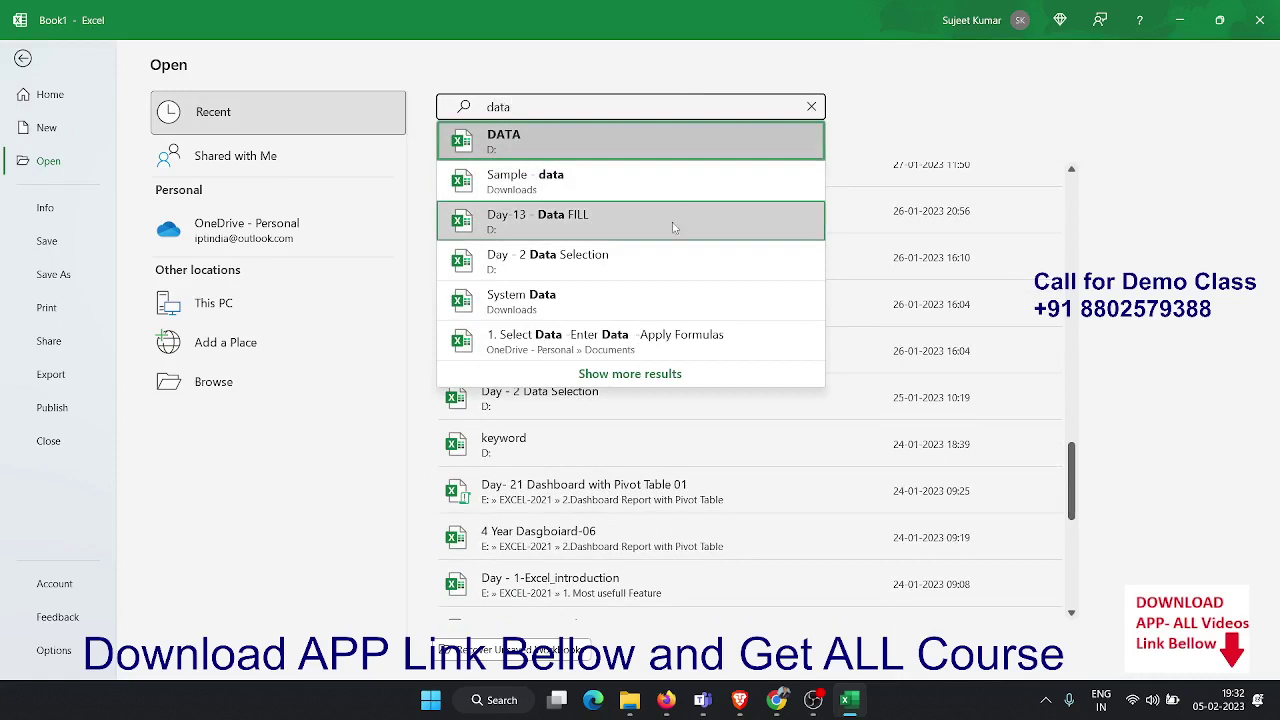
{"action": "left_click", "coordinate": [640, 380]}
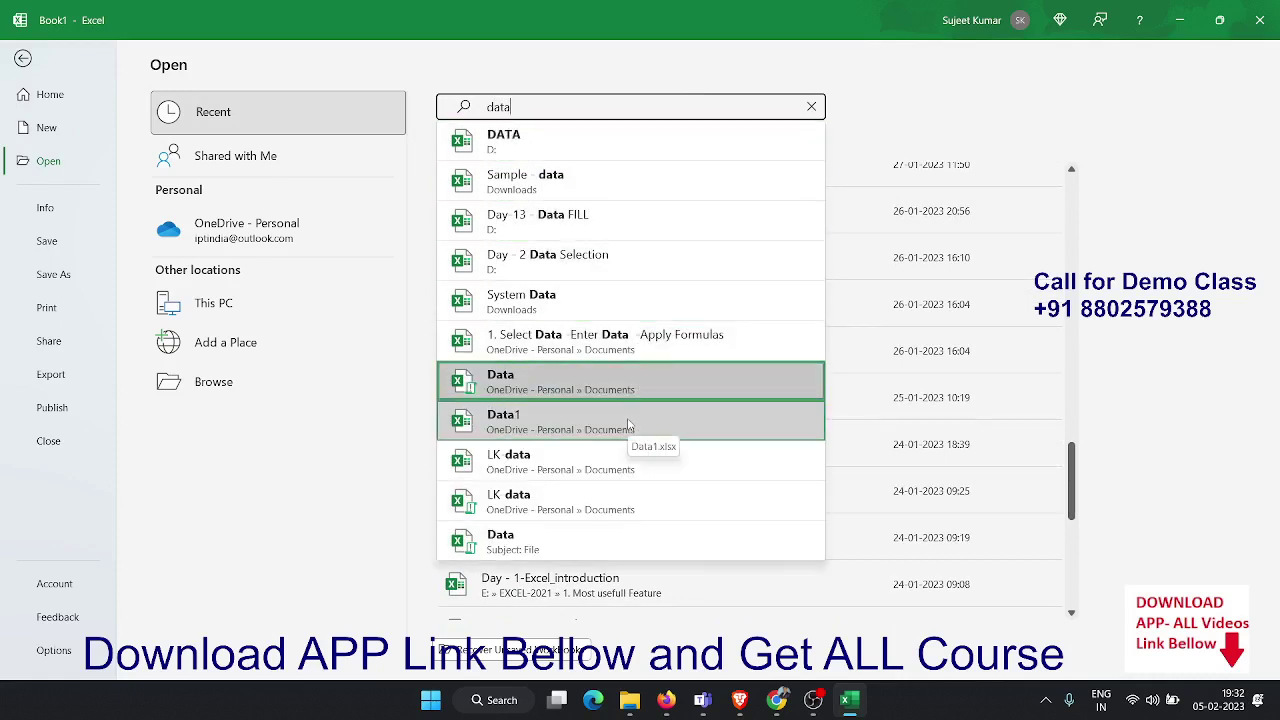
{"action": "left_click", "coordinate": [598, 540]}
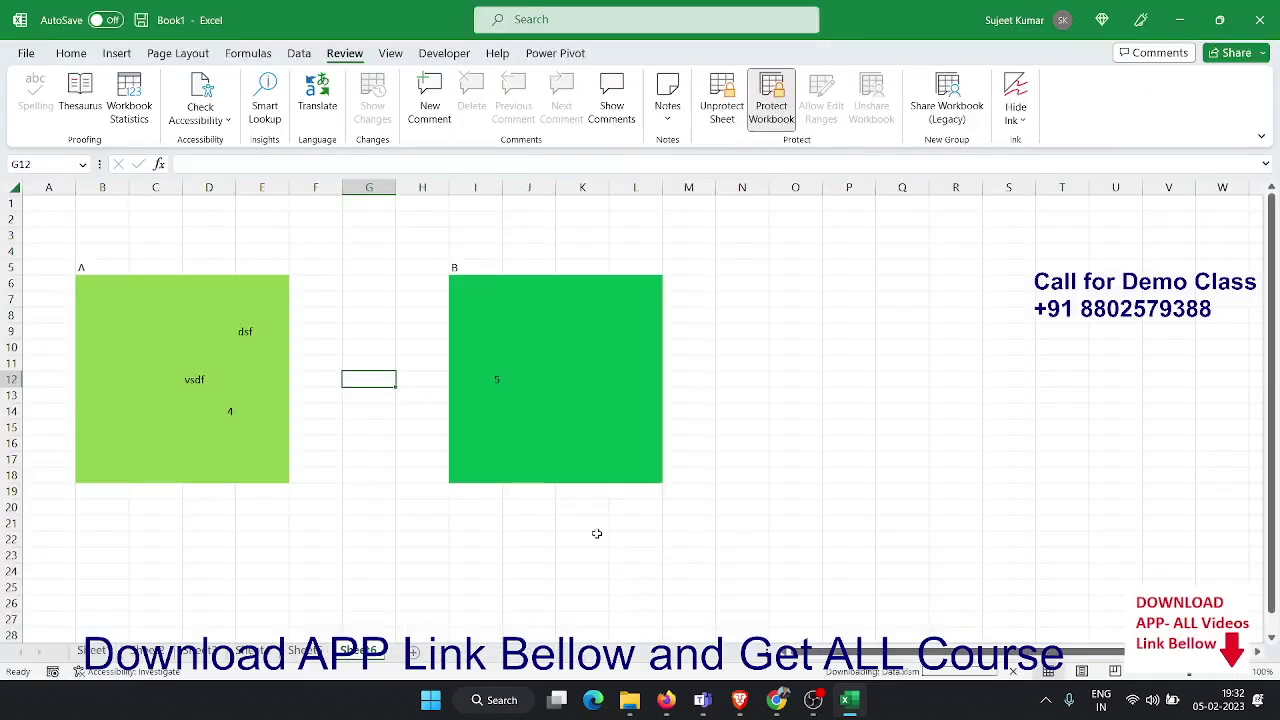
{"action": "left_click", "coordinate": [623, 537]}
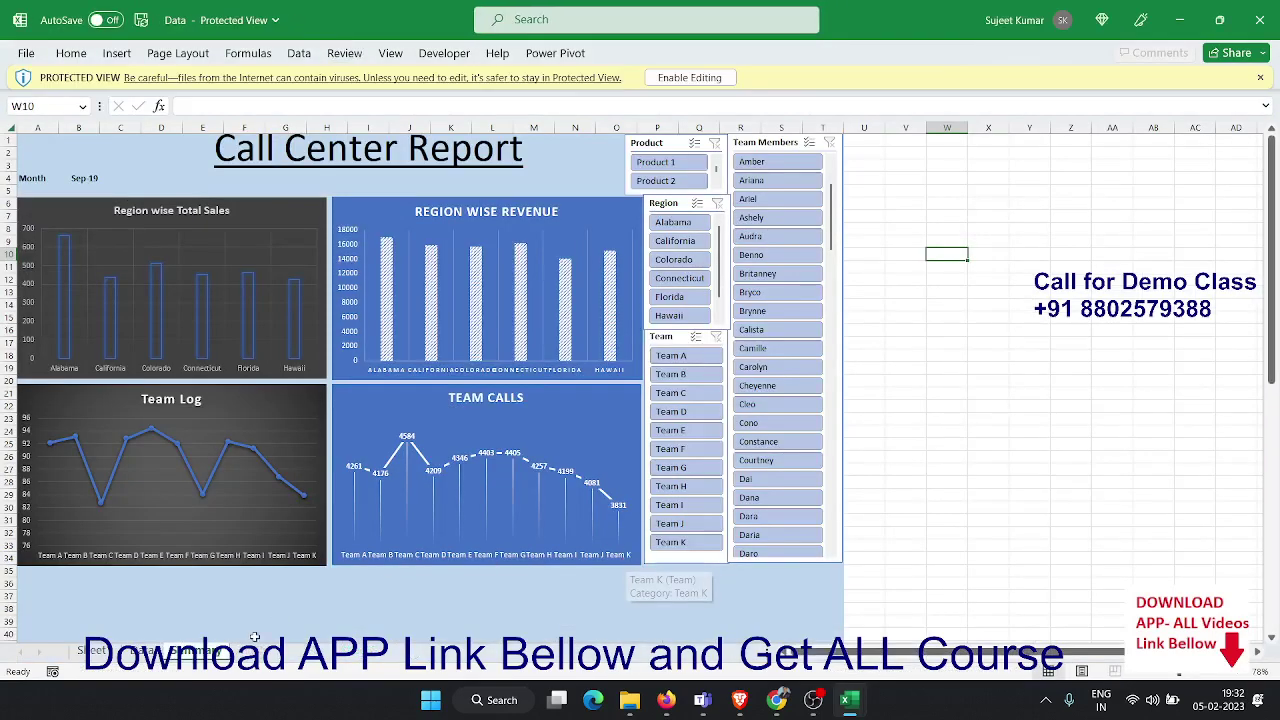
View Data's raw call data sheet headers, then close Data and Book1
{"action": "left_click", "coordinate": [150, 651]}
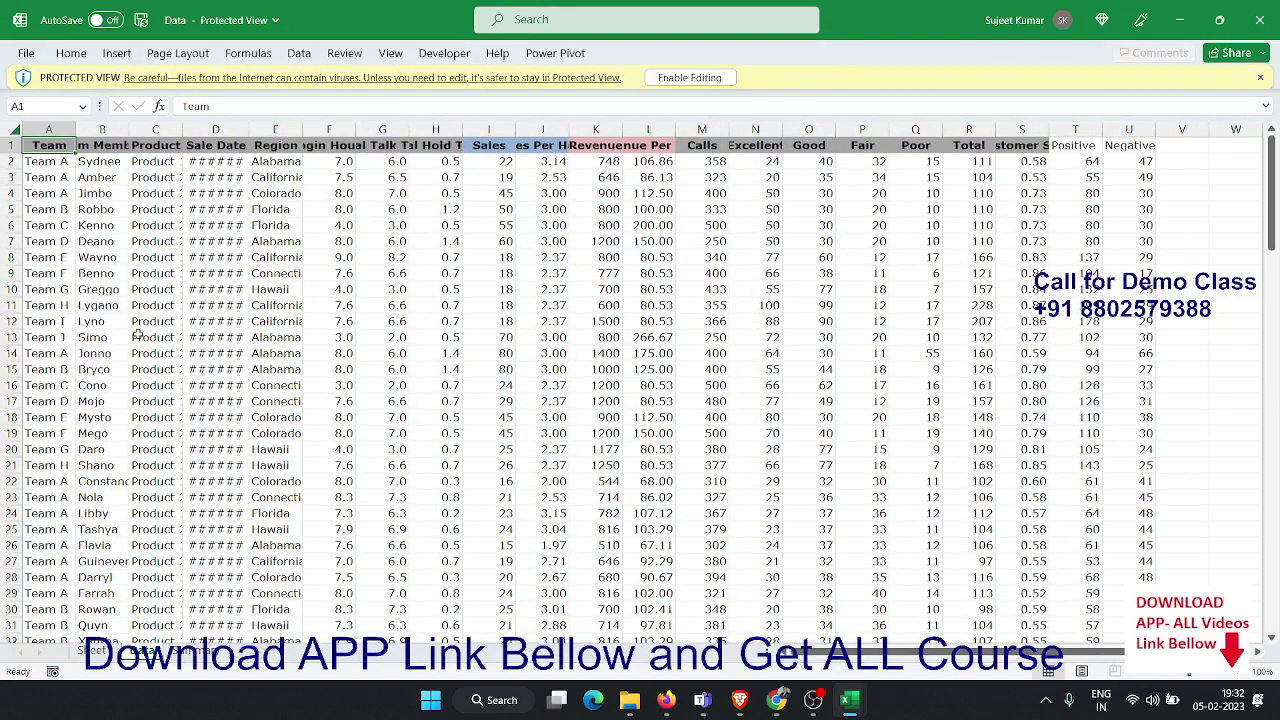
{"action": "key", "text": "shift+Right"}
{"action": "key", "text": "shift+Right"}
{"action": "key", "text": "shift+Right"}
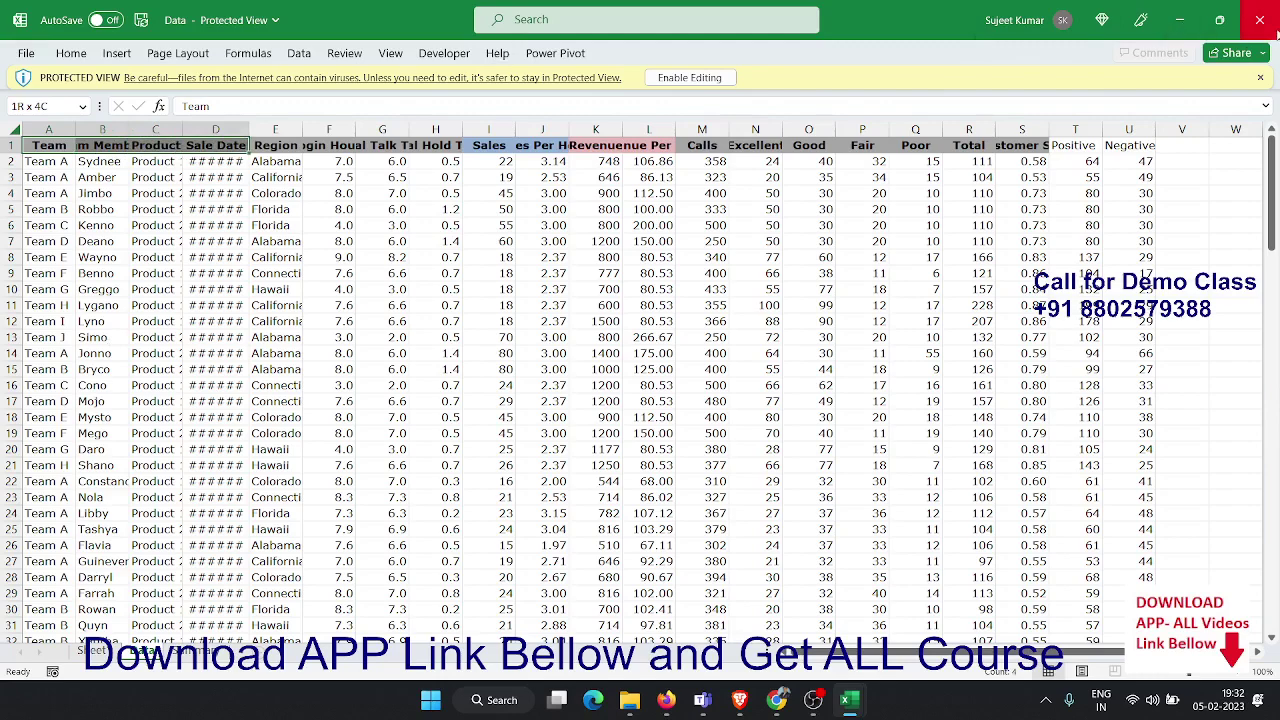
{"action": "left_click", "coordinate": [1262, 20]}
{"action": "left_click", "coordinate": [1262, 20]}
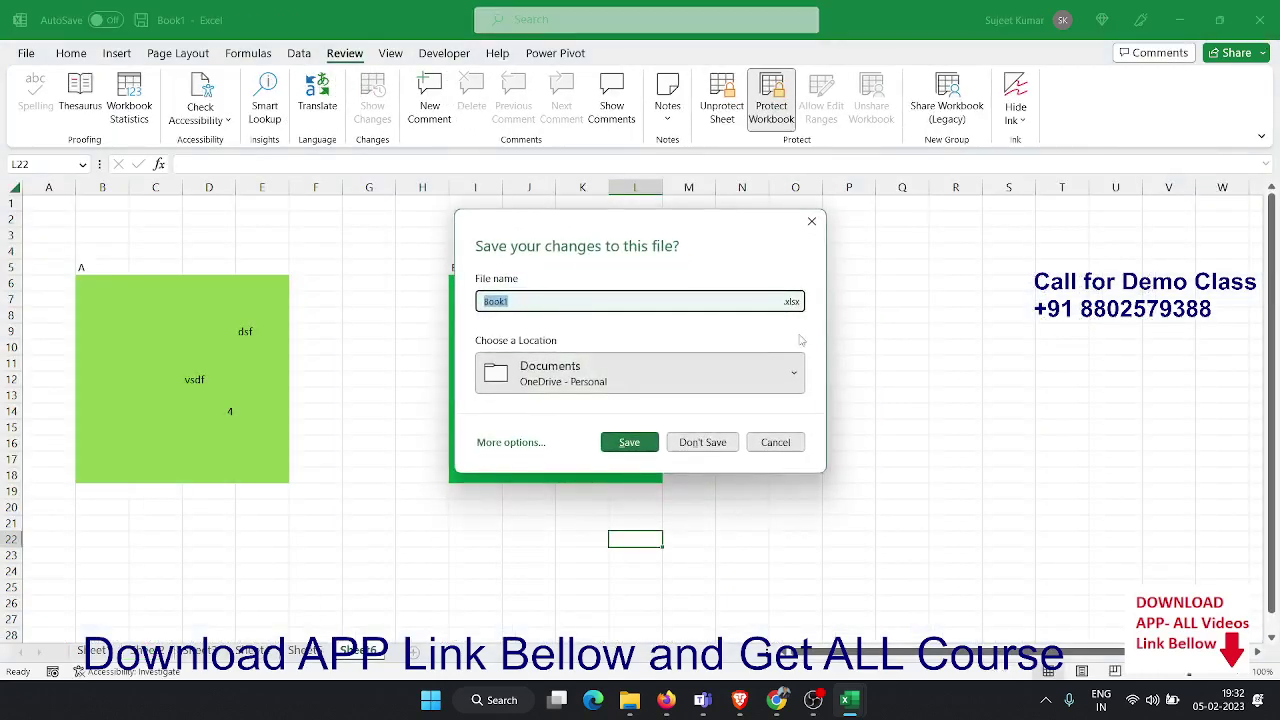
Discard Book1's changes and open the Data workbook from the APP_Rec (D:) drive
{"action": "left_click", "coordinate": [703, 442]}
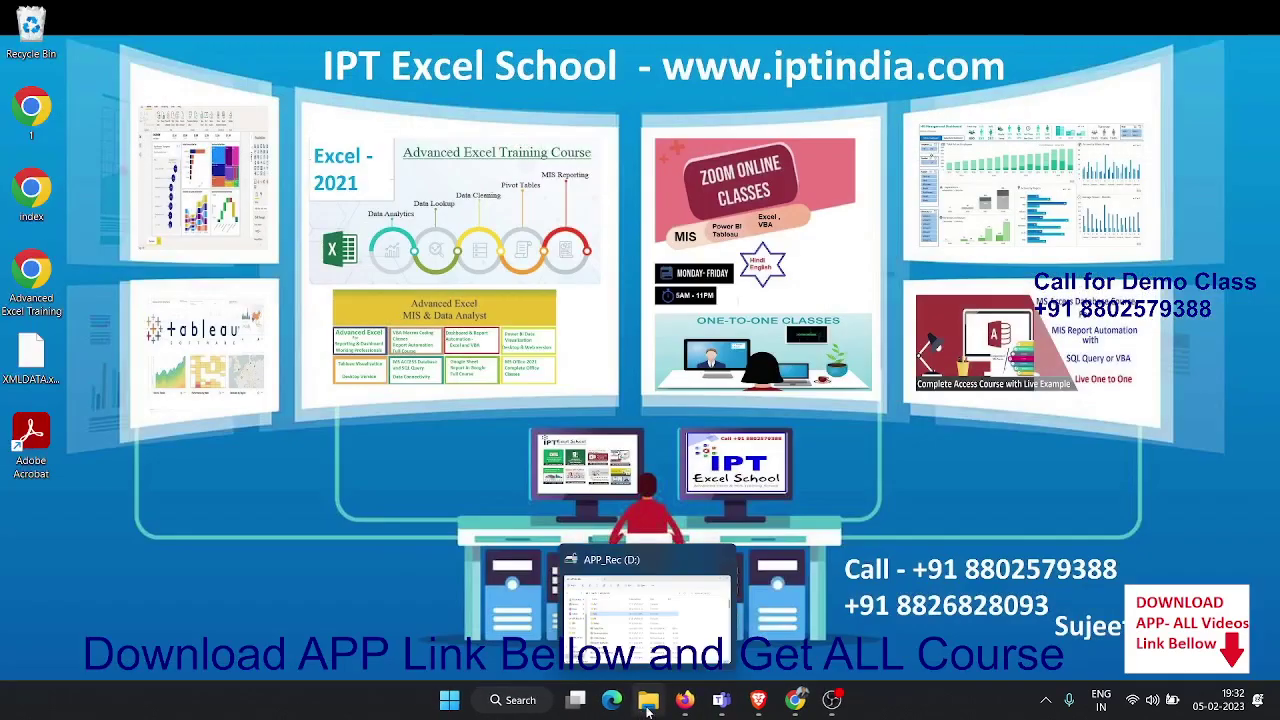
{"action": "left_click", "coordinate": [648, 708]}
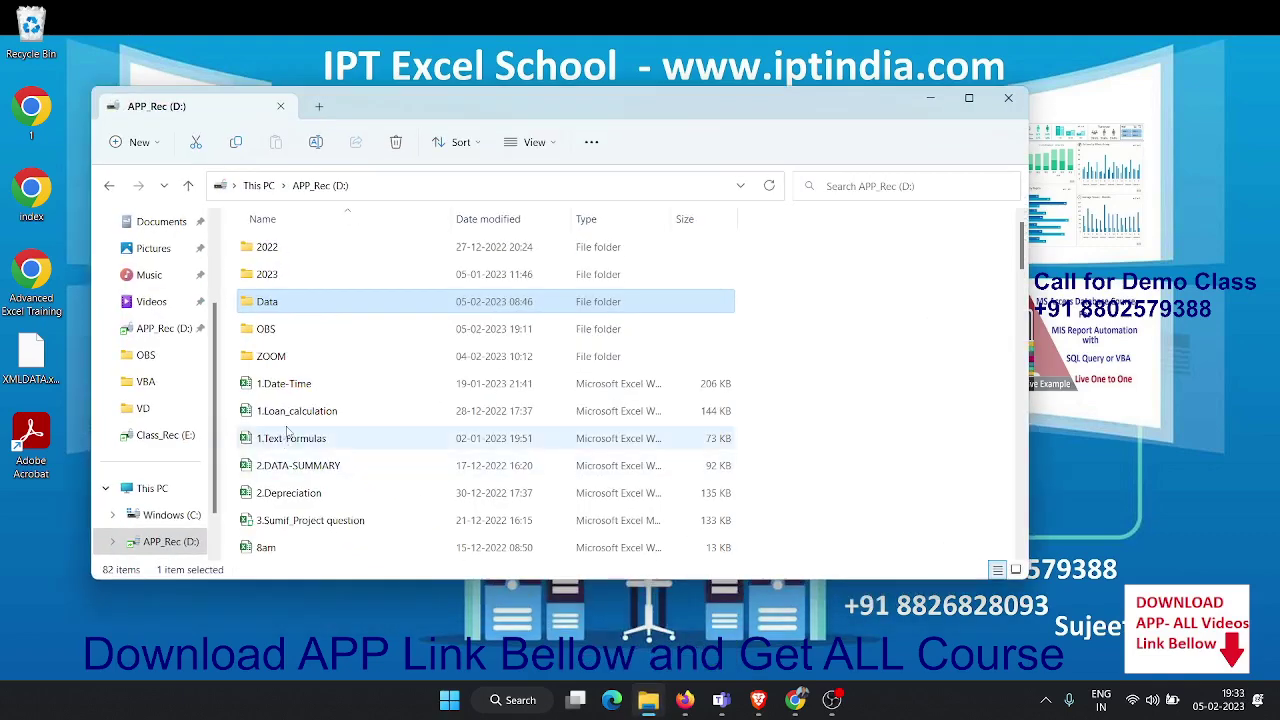
{"action": "key", "text": "d"}
{"action": "key", "text": "d"}
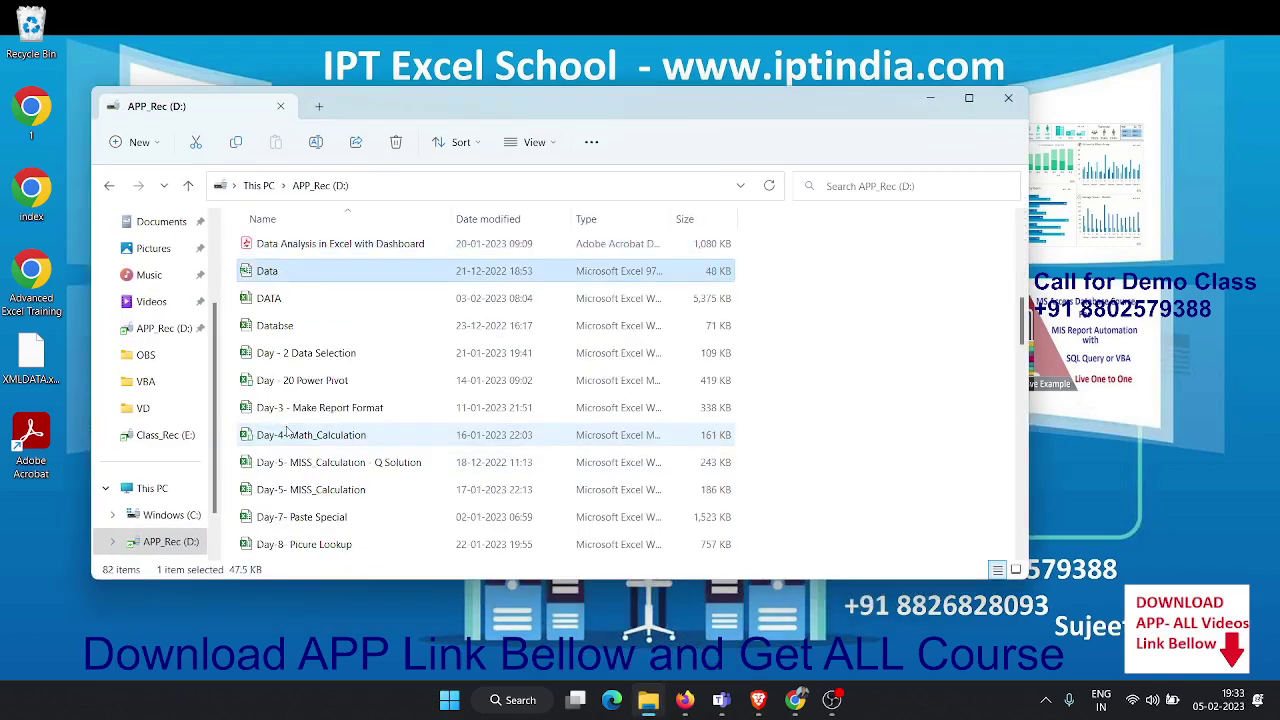
{"action": "double_click", "coordinate": [405, 279]}
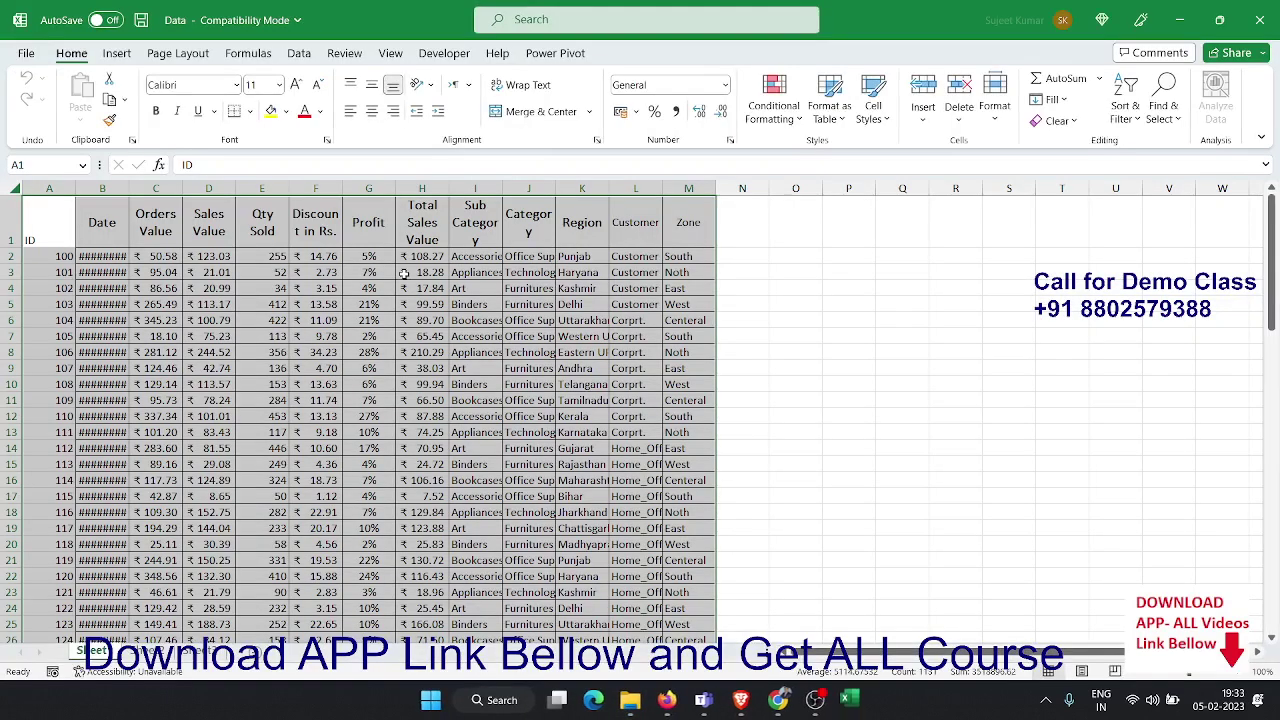
AutoFit column B so the dates display fully, then select the Qty Sold header E1
{"action": "left_click", "coordinate": [311, 272]}
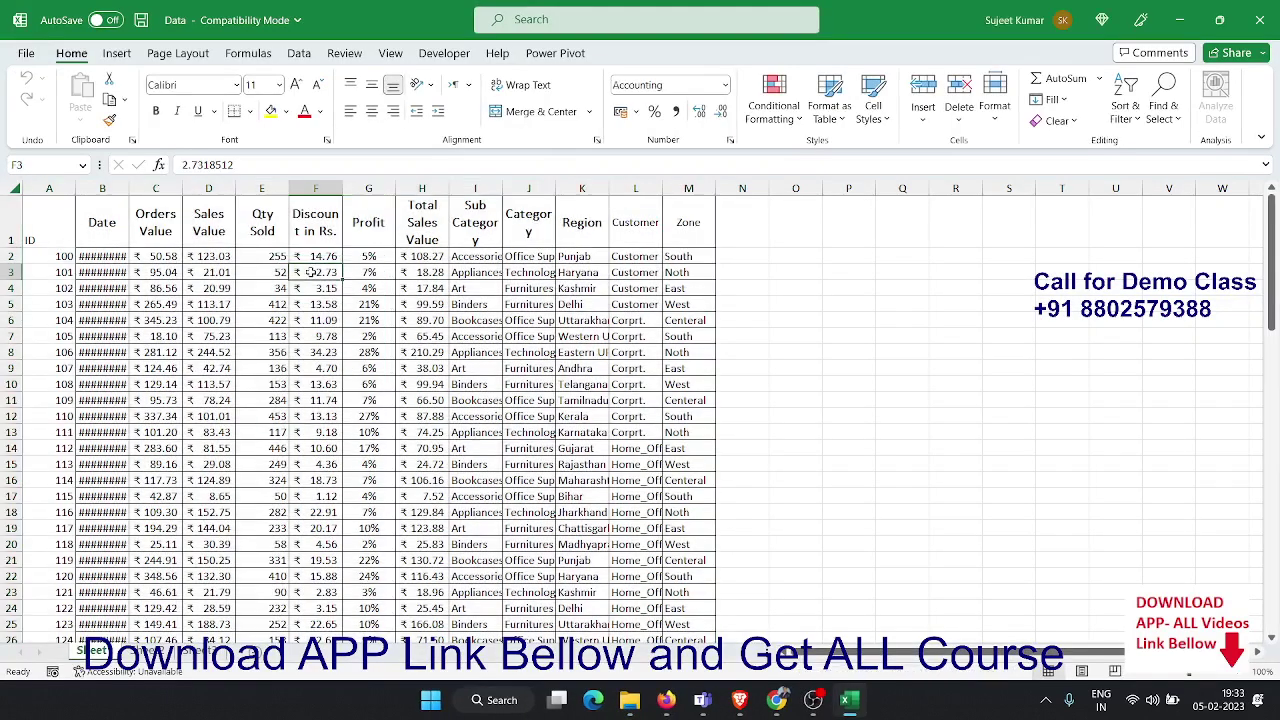
{"action": "double_click", "coordinate": [130, 194]}
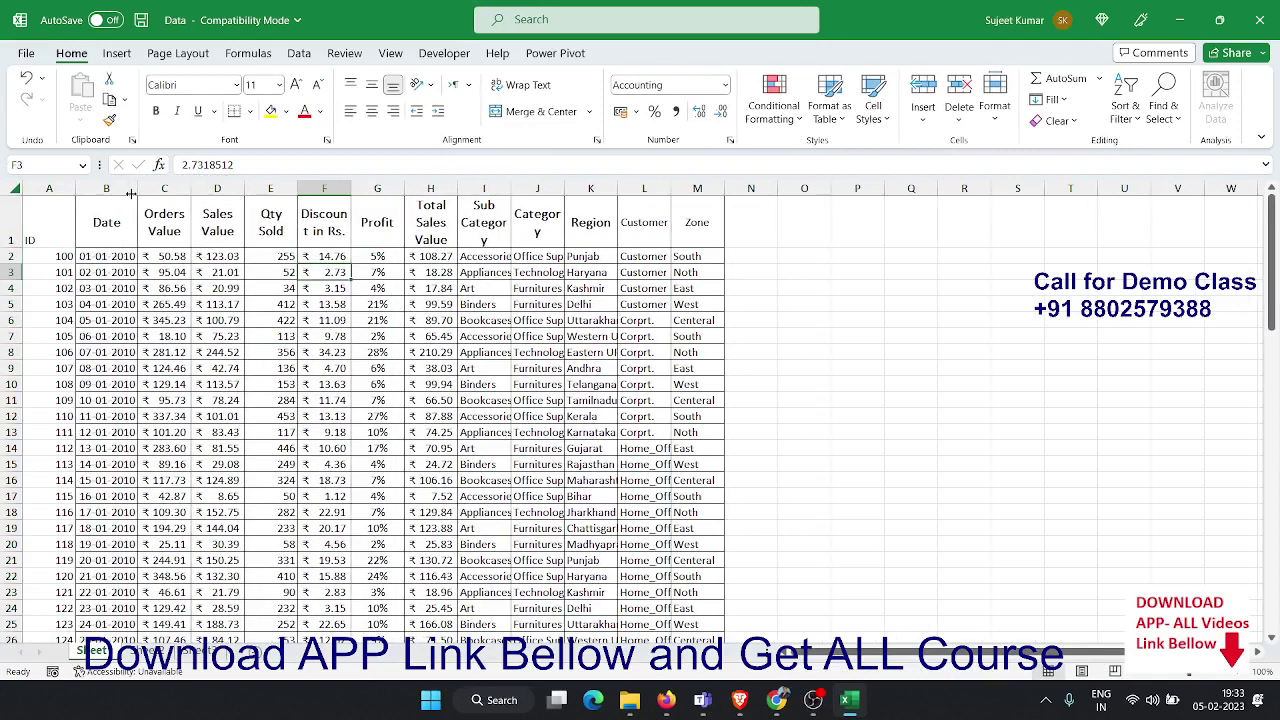
{"action": "key", "text": "Right"}
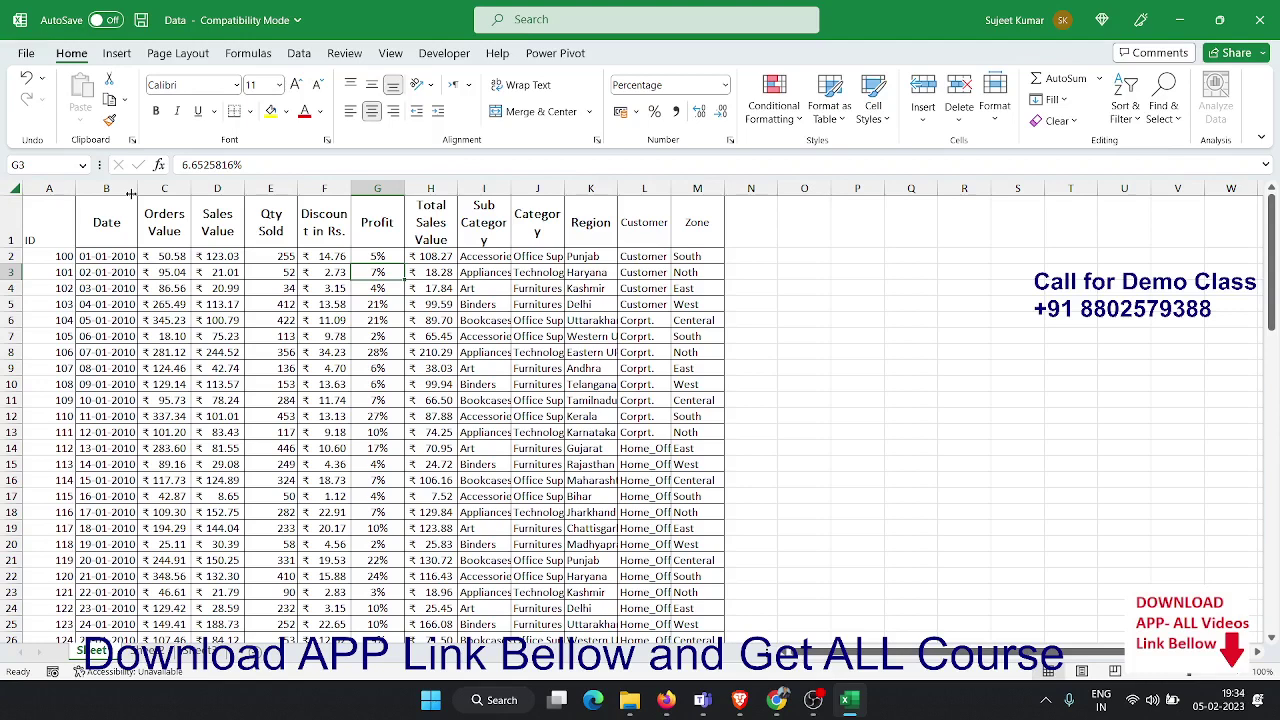
{"action": "left_click", "coordinate": [265, 225]}
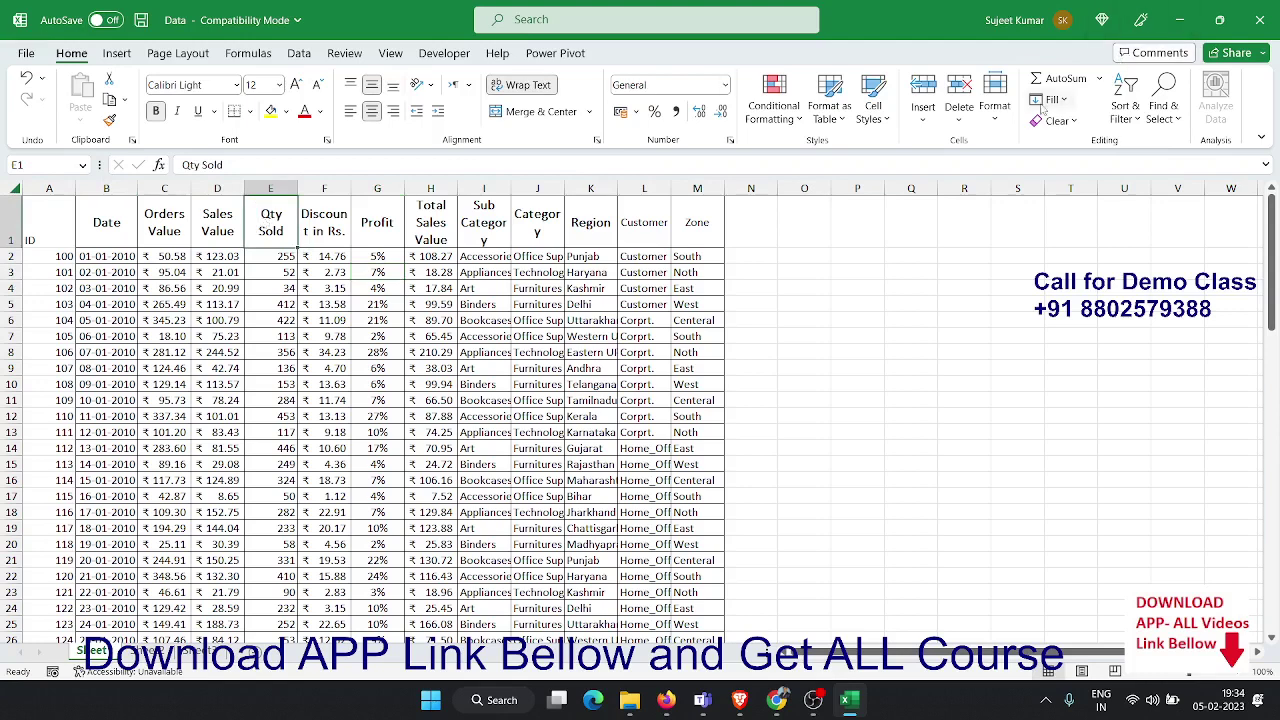
{"action": "left_click", "coordinate": [1138, 119]}
{"action": "left_click", "coordinate": [1140, 142]}
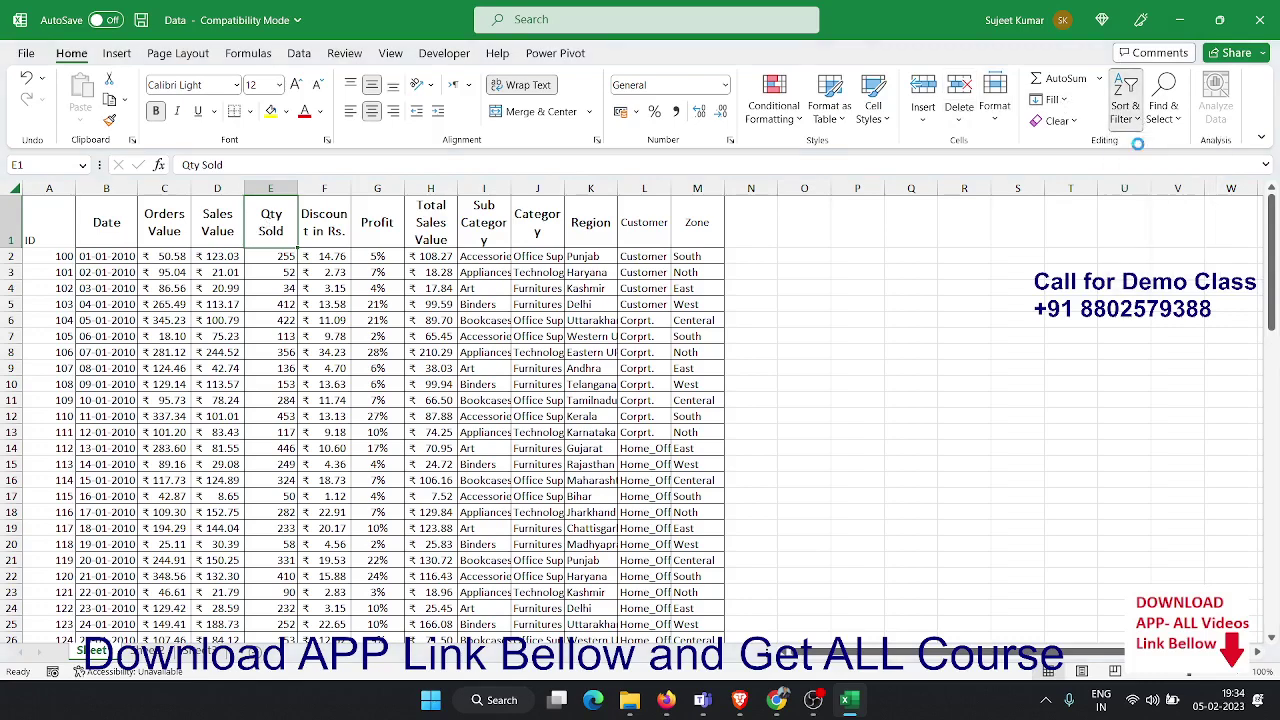
{"action": "left_click", "coordinate": [1128, 112]}
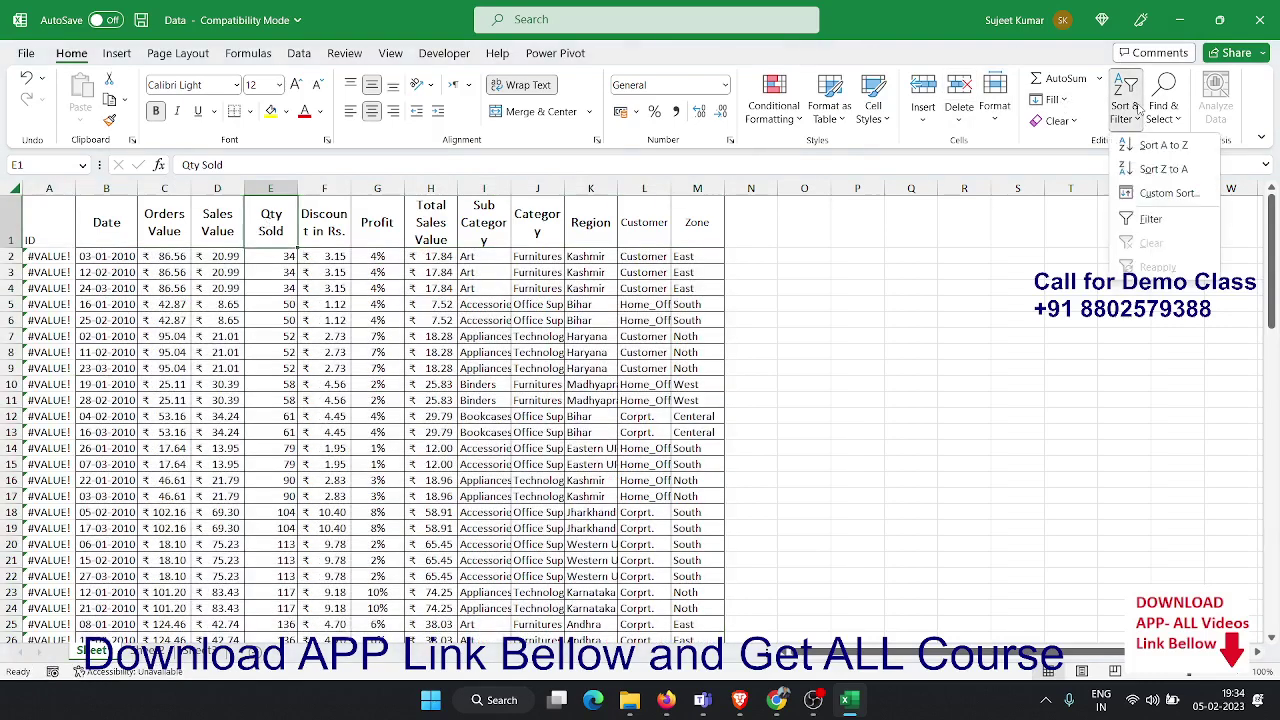
{"action": "left_click", "coordinate": [1146, 168]}
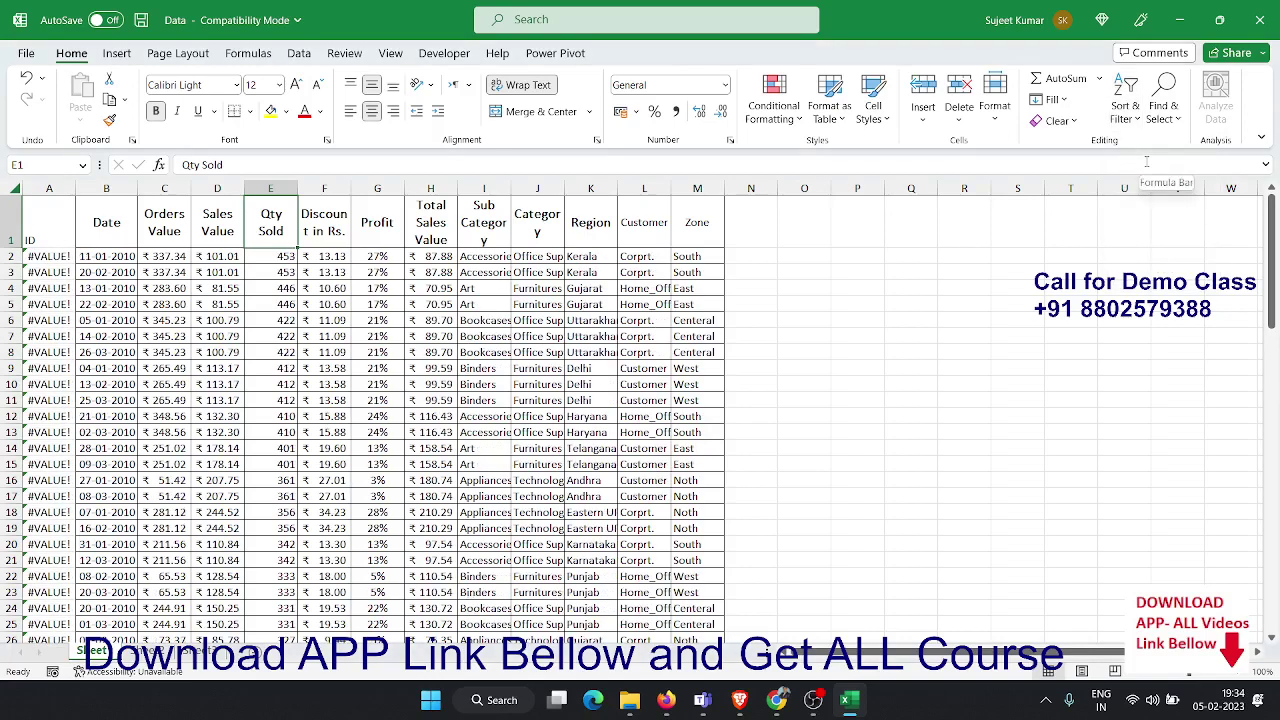
{"action": "key", "text": "ctrl+z"}
{"action": "key", "text": "ctrl+z"}
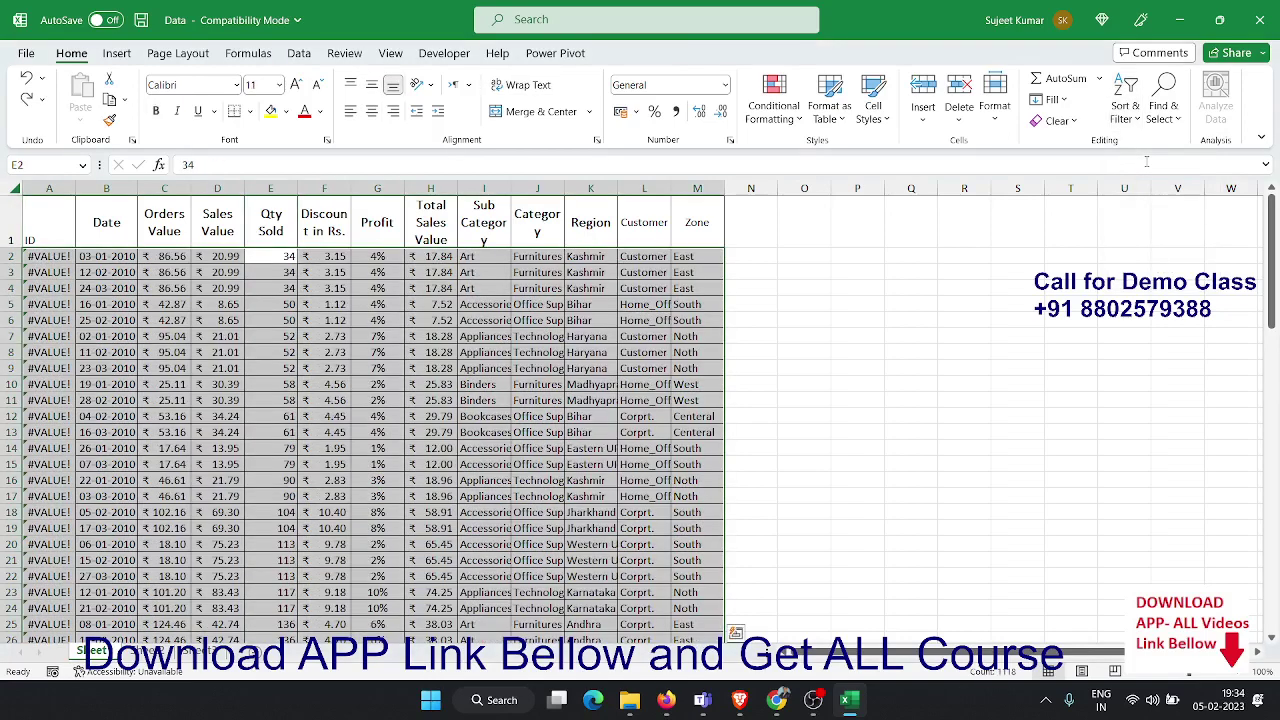
{"action": "key", "text": "Up"}
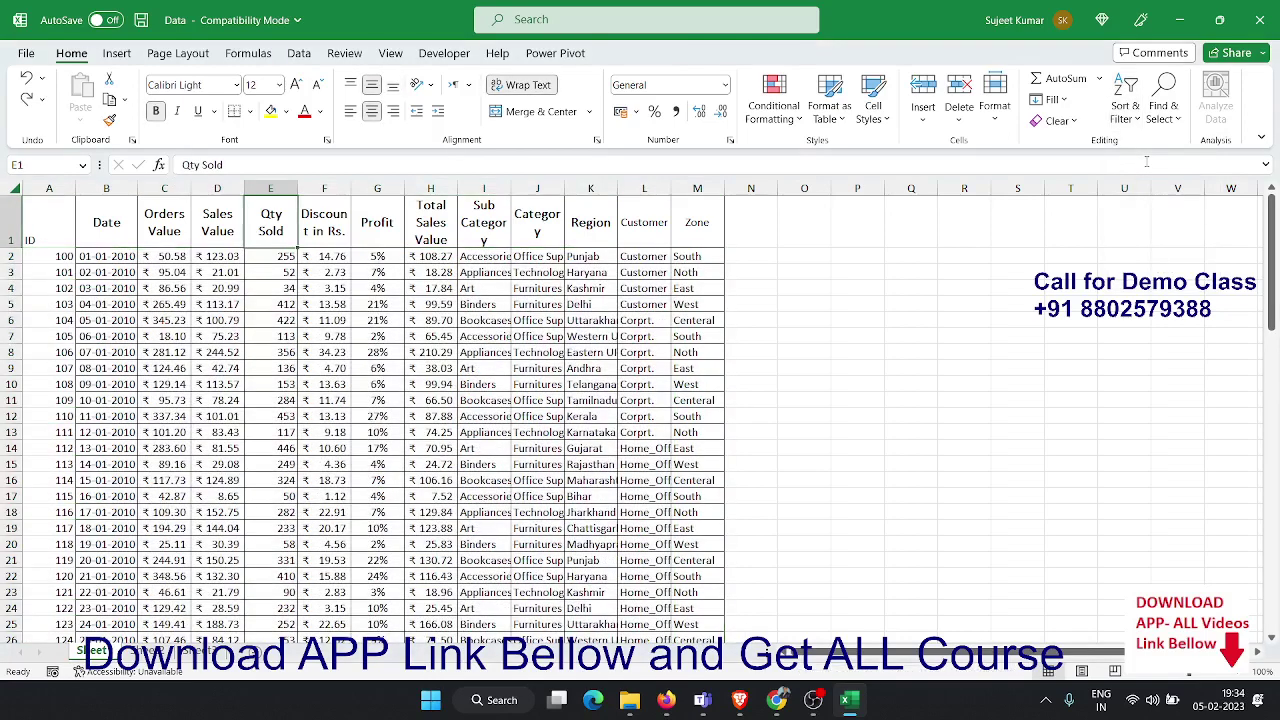
{"action": "key", "text": "Right"}
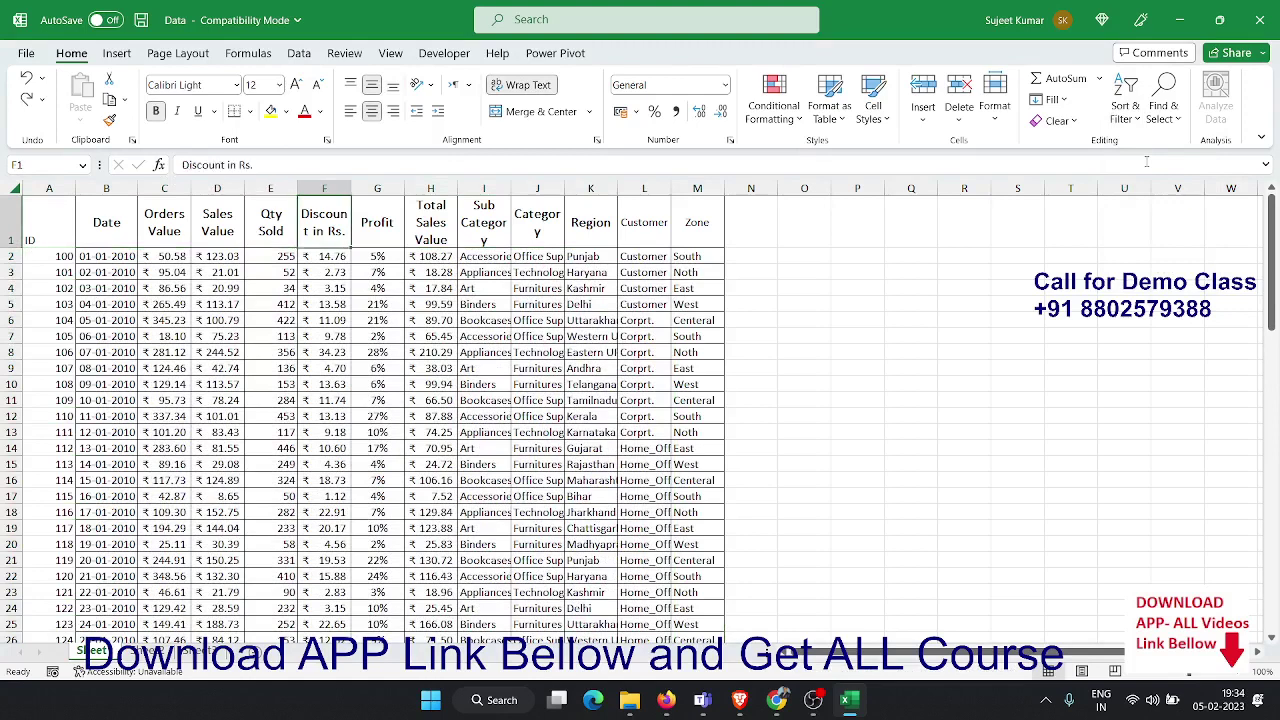
{"action": "key", "text": "Right"}
{"action": "key", "text": "Right"}
{"action": "key", "text": "Right"}
{"action": "key", "text": "Right"}
{"action": "key", "text": "Right"}
{"action": "key", "text": "Right"}
{"action": "key", "text": "Right"}
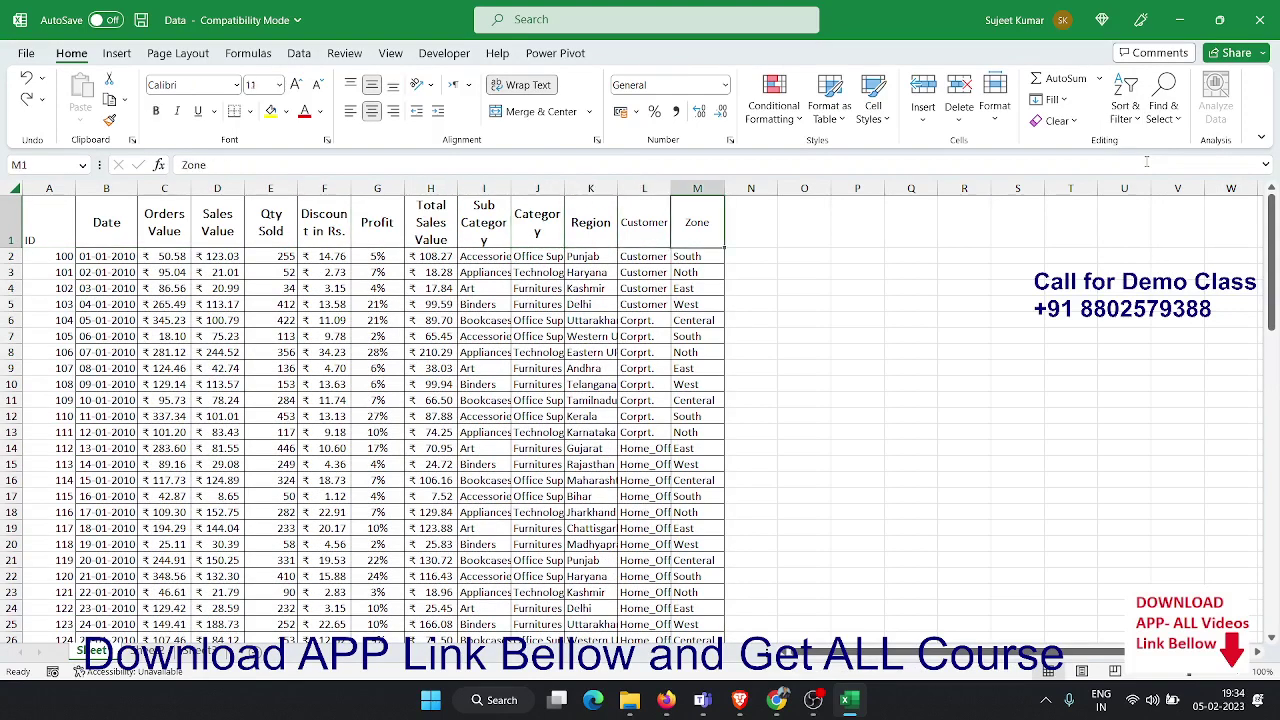
{"action": "key", "text": "Down"}
{"action": "key", "text": "Down"}
{"action": "key", "text": "Up"}
{"action": "key", "text": "Up"}
{"action": "key", "text": "Left"}
{"action": "key", "text": "Left"}
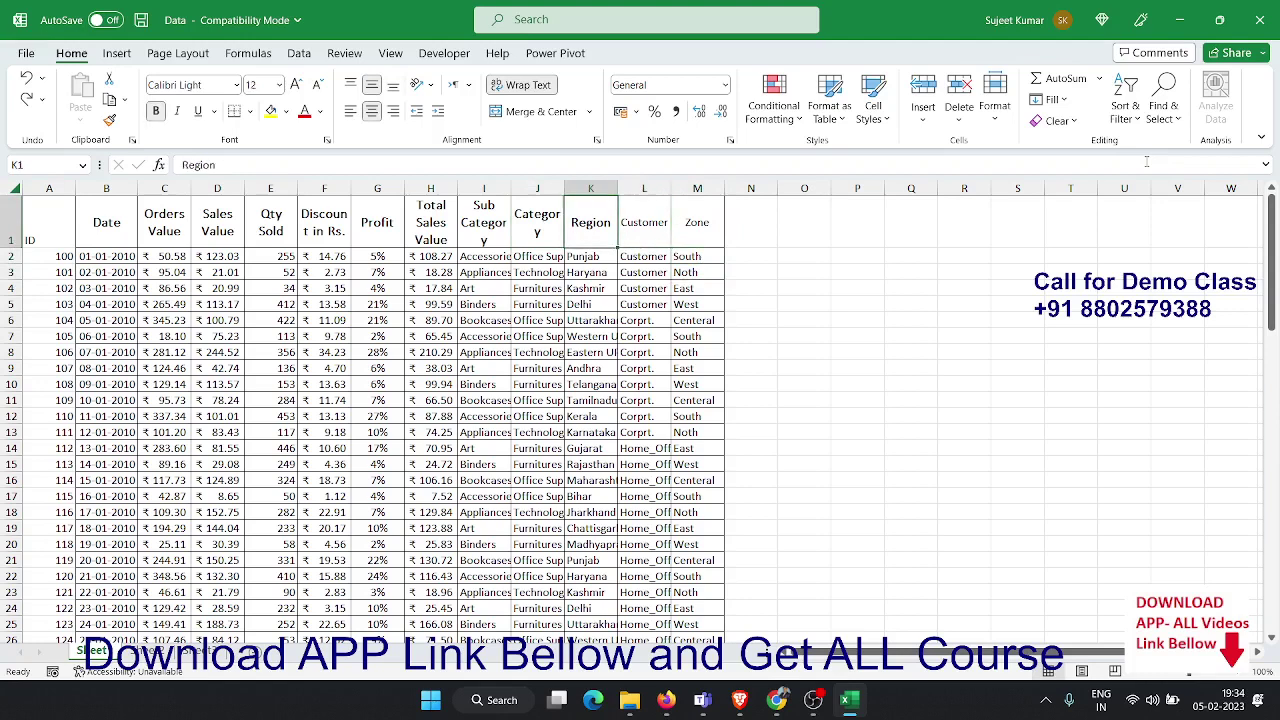
{"action": "key", "text": "Left"}
{"action": "key", "text": "Left"}
{"action": "key", "text": "Left"}
{"action": "key", "text": "Left"}
{"action": "key", "text": "Left"}
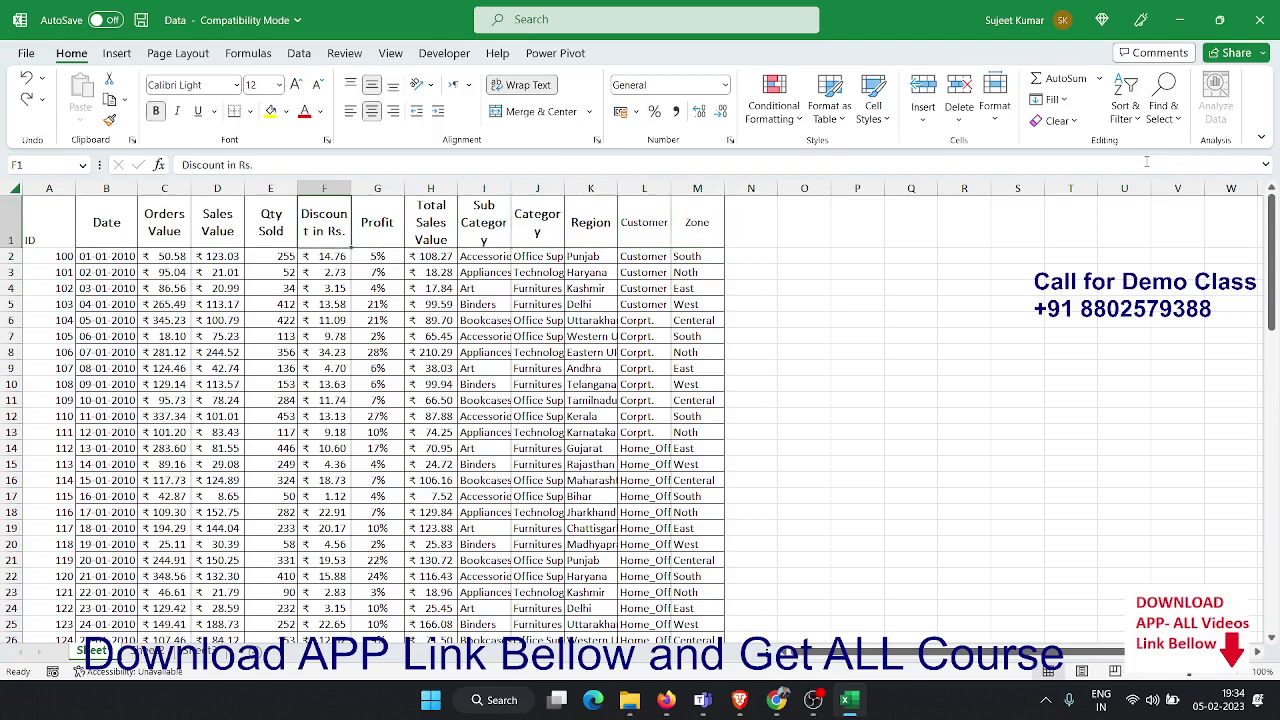
{"action": "key", "text": "Left"}
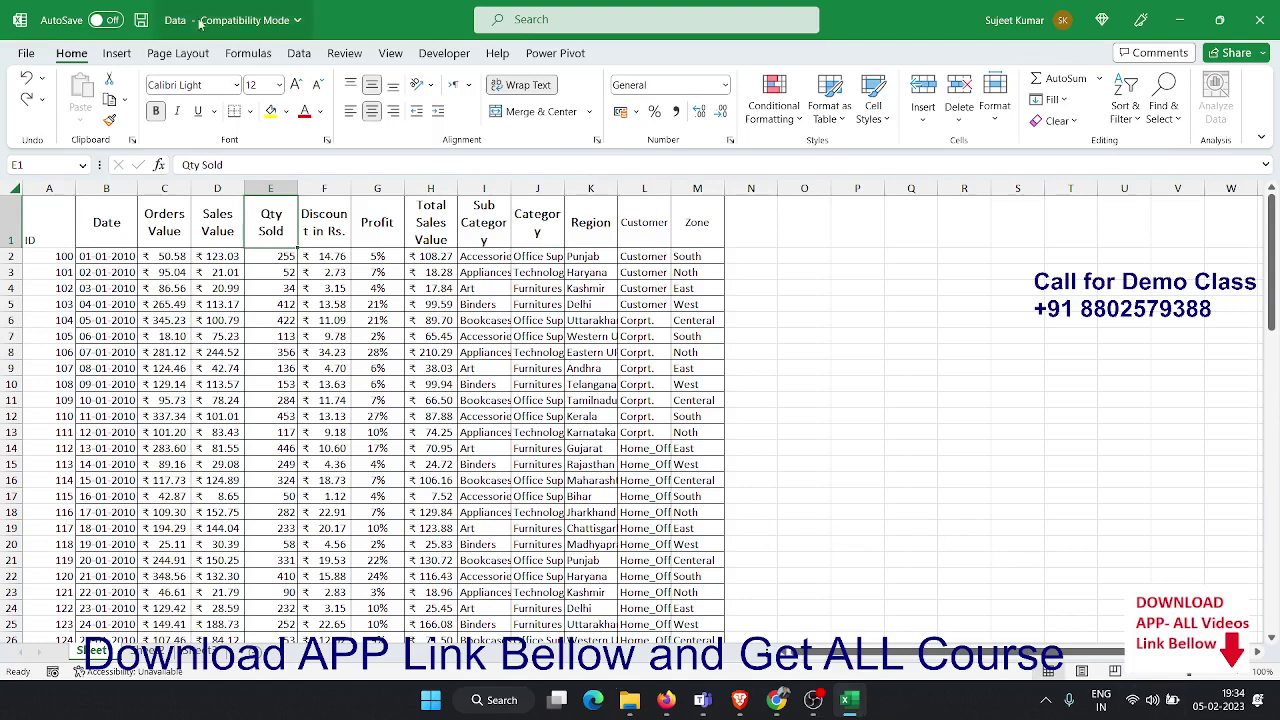
In Custom Sort, sort first by Zone, then by Customer
{"action": "left_click", "coordinate": [1053, 99]}
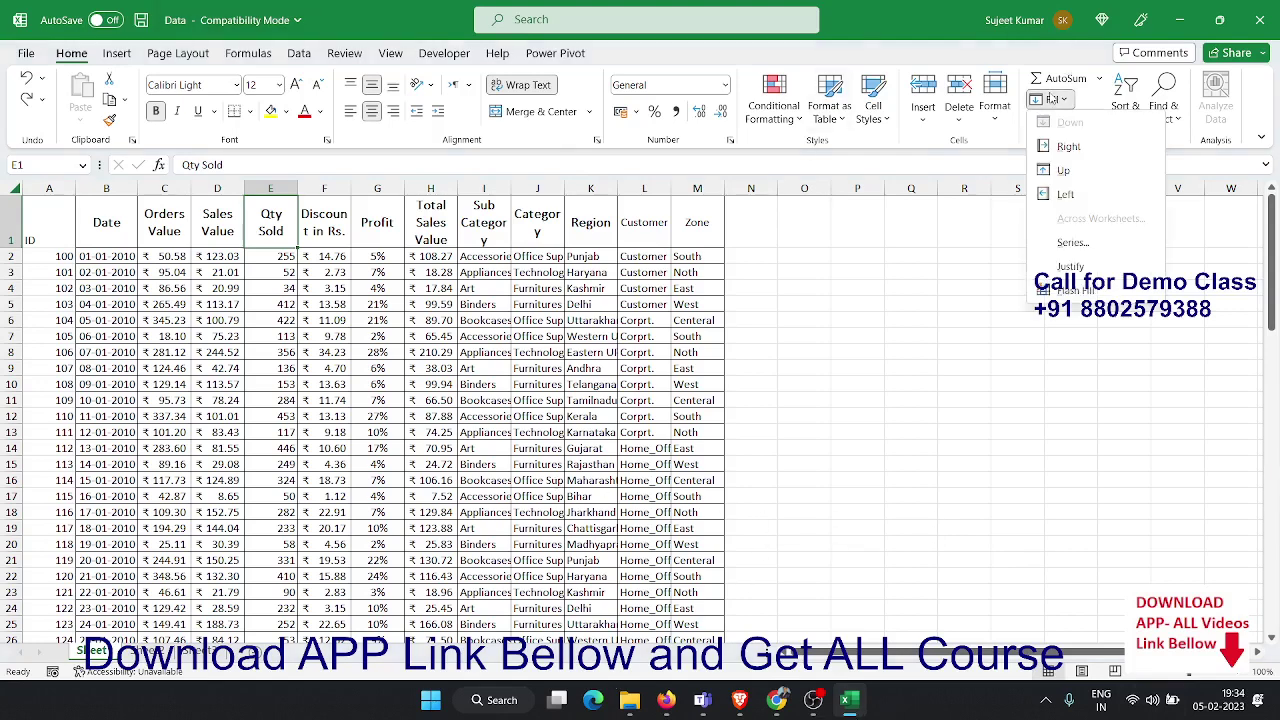
{"action": "left_click", "coordinate": [1120, 119]}
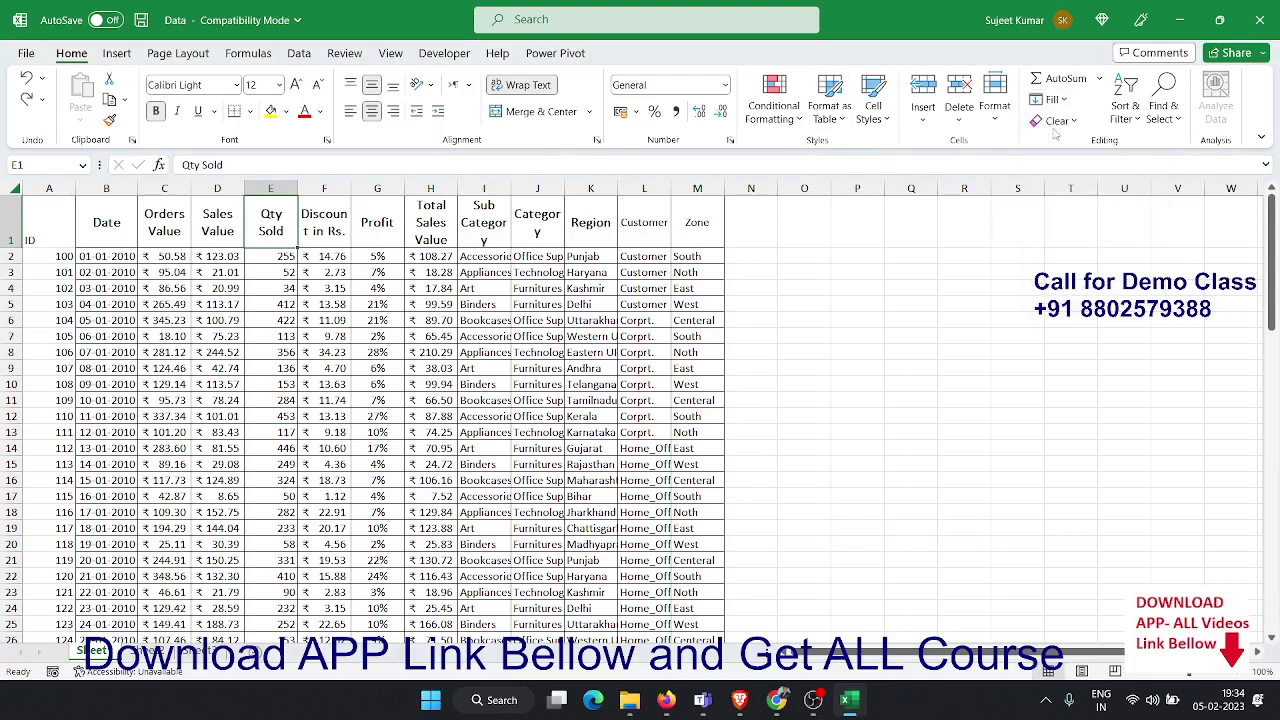
{"action": "left_click", "coordinate": [1122, 119]}
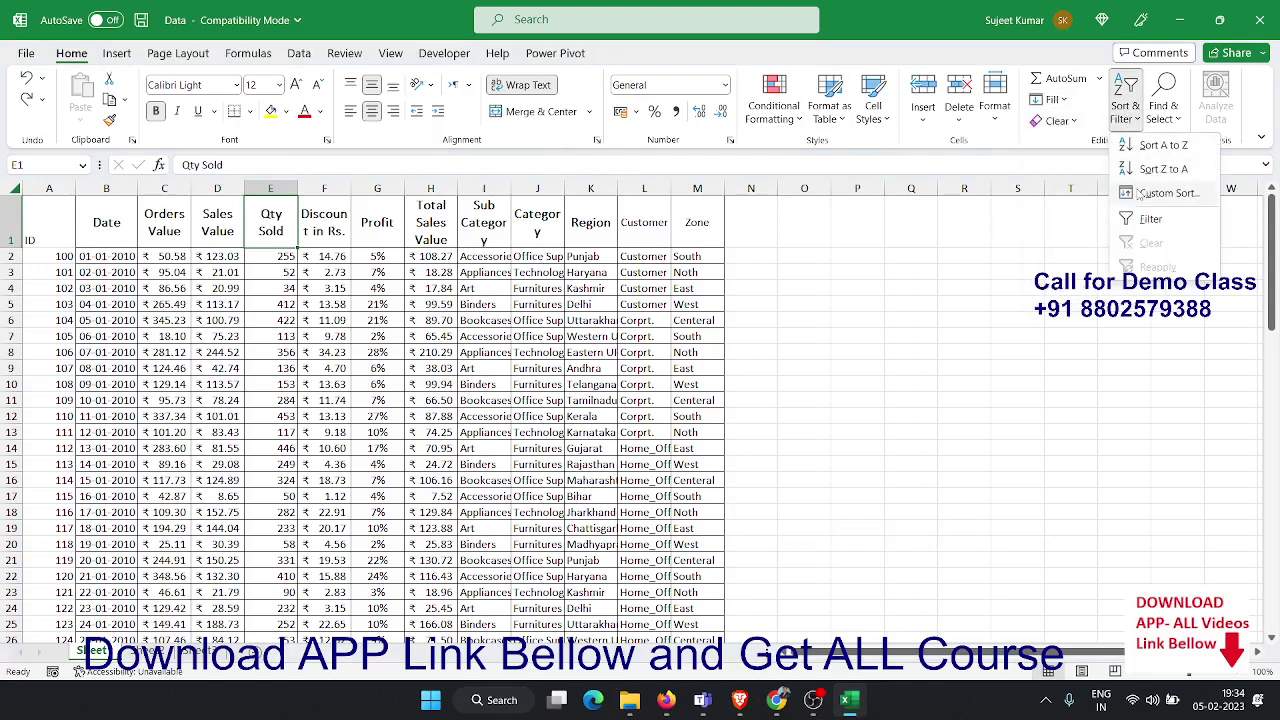
{"action": "key", "text": "Escape"}
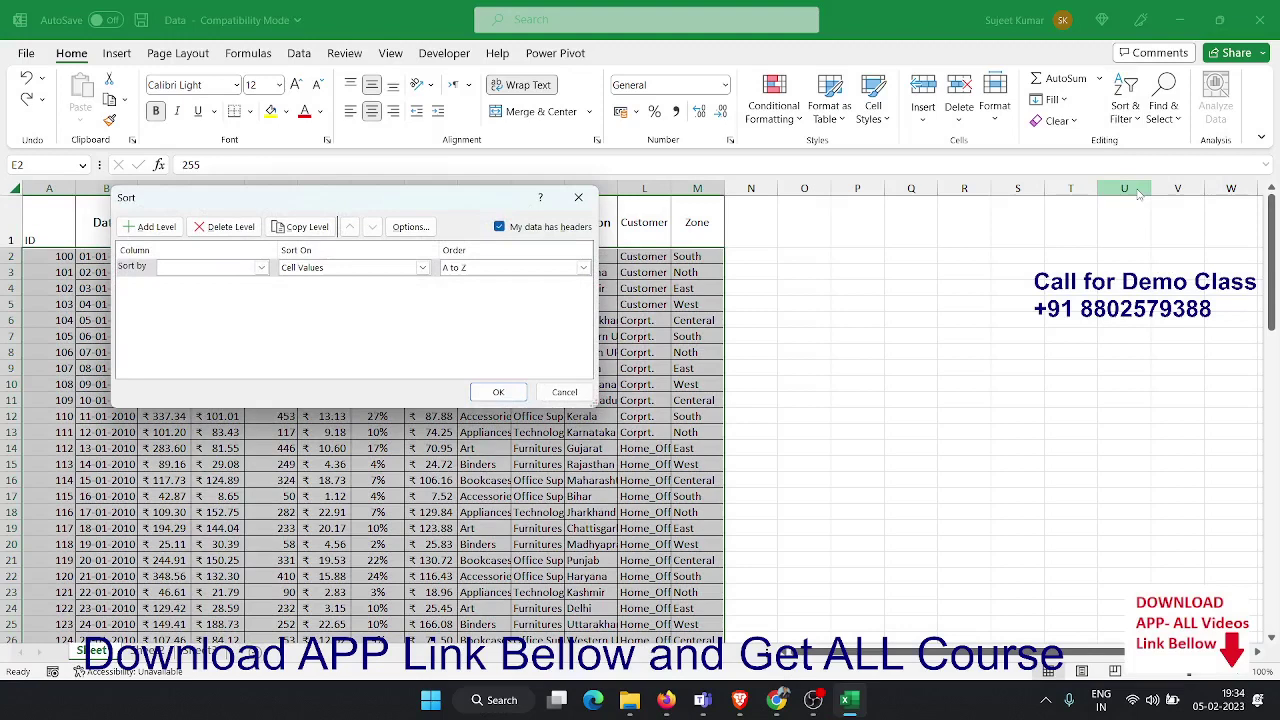
{"action": "left_click", "coordinate": [259, 269]}
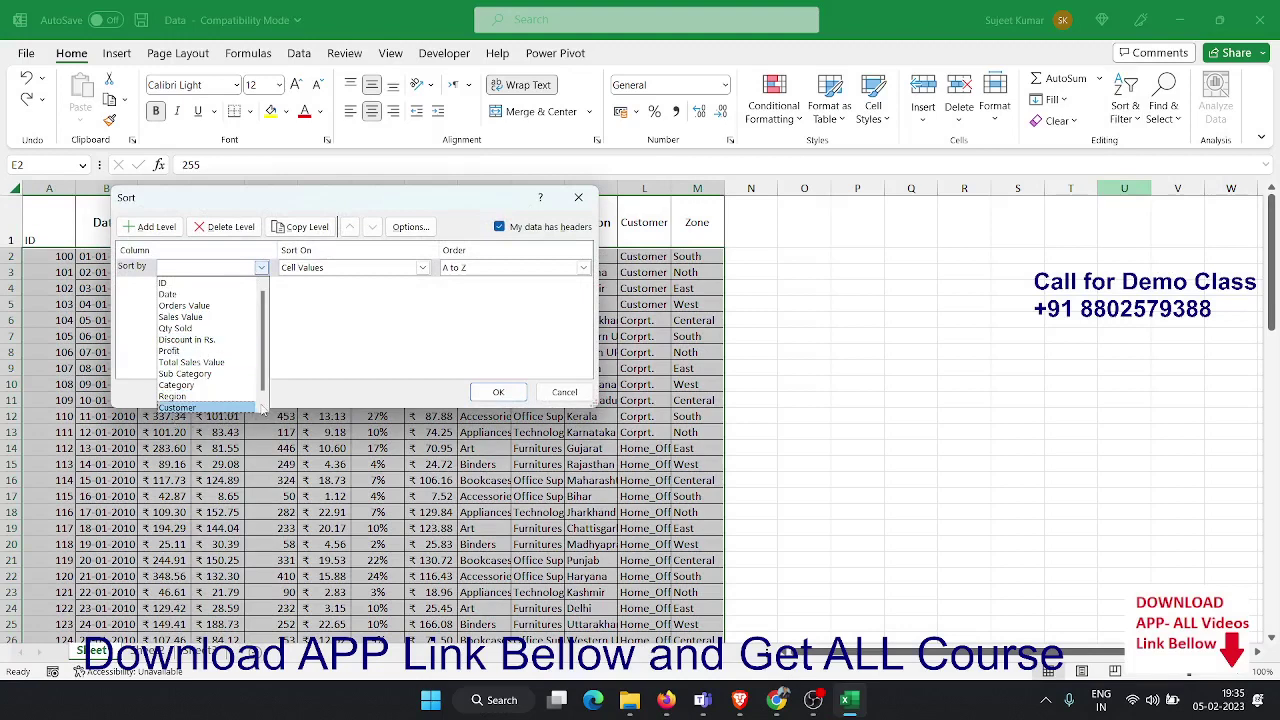
{"action": "scroll", "coordinate": [218, 407], "scroll_direction": "down", "scroll_amount": 1}
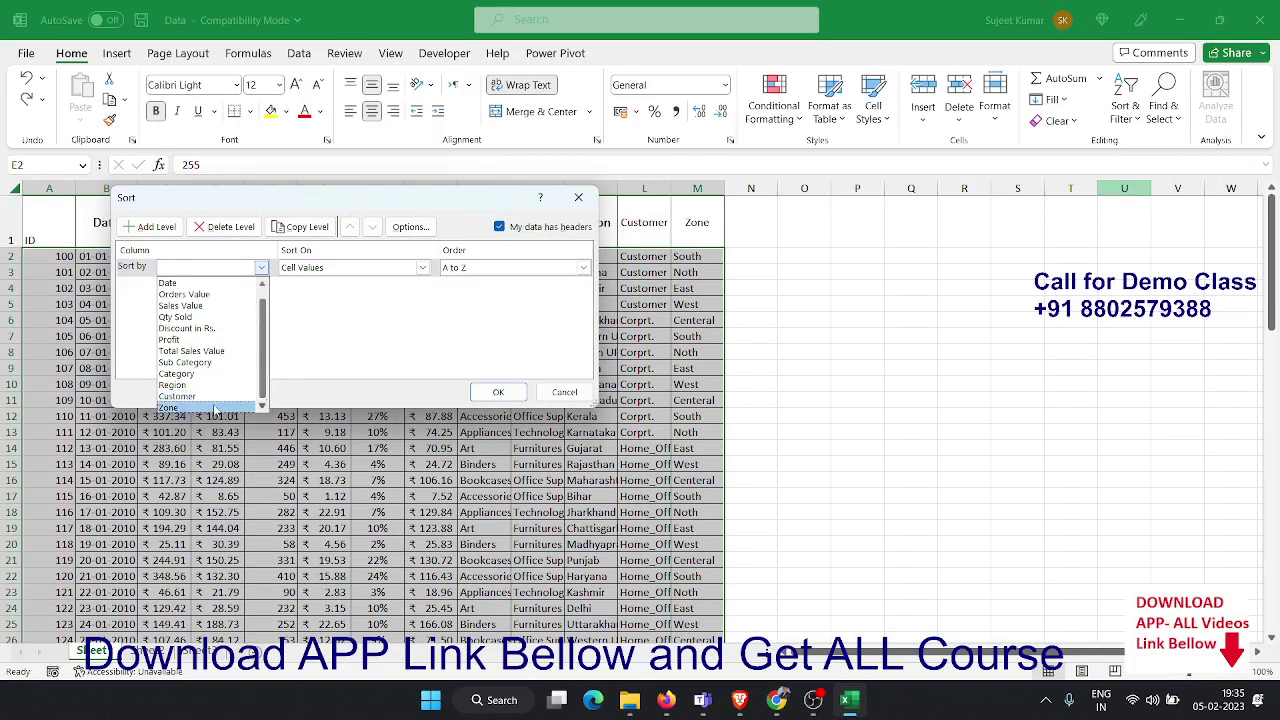
{"action": "left_click", "coordinate": [214, 408]}
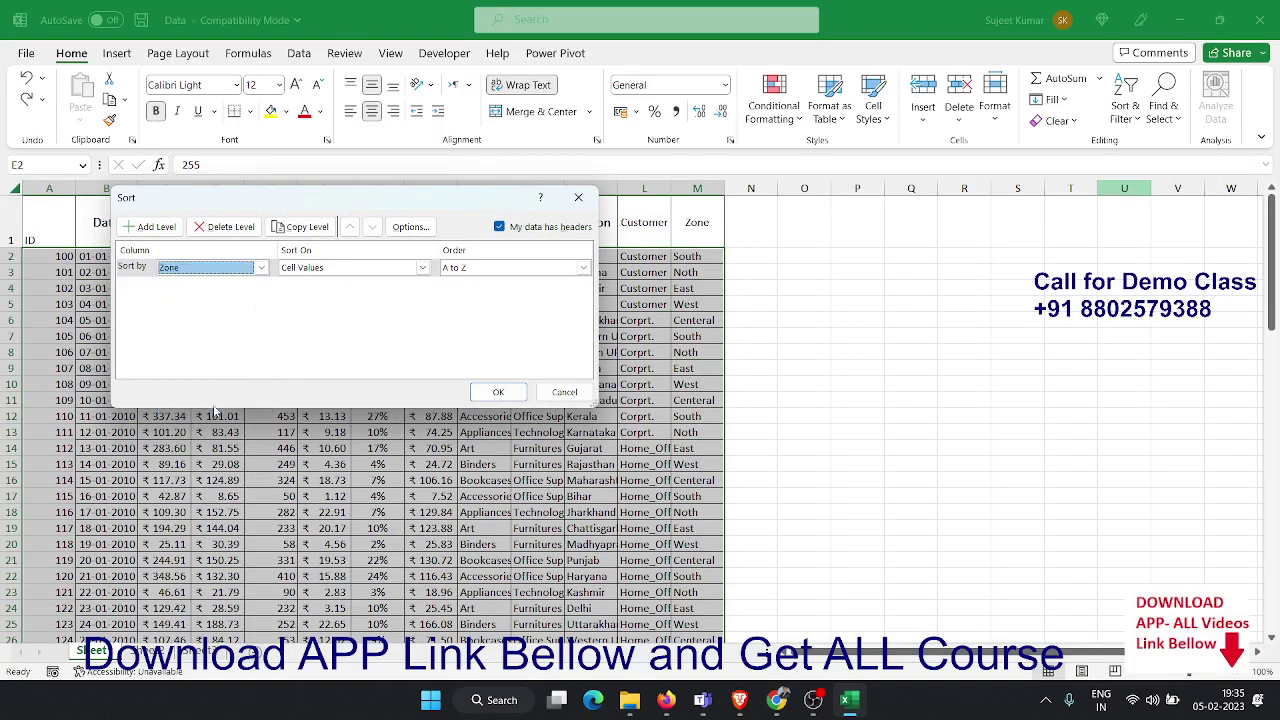
{"action": "left_click", "coordinate": [150, 226]}
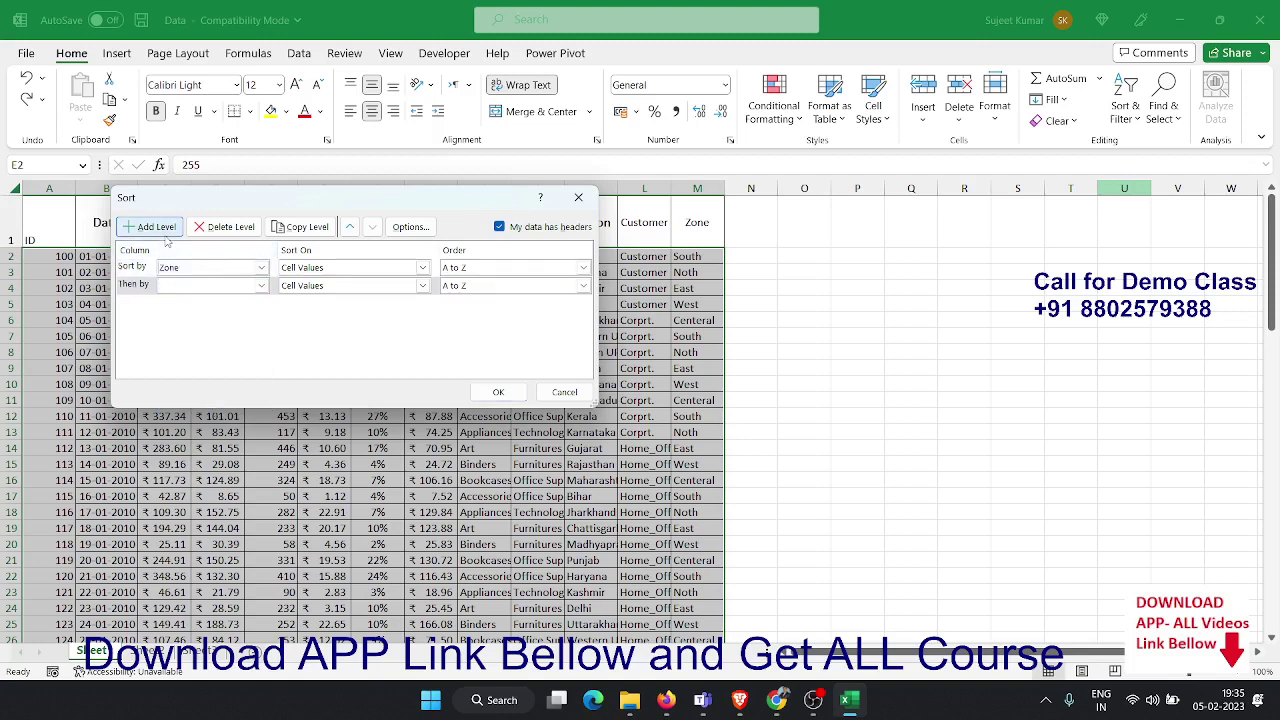
{"action": "left_click", "coordinate": [184, 287]}
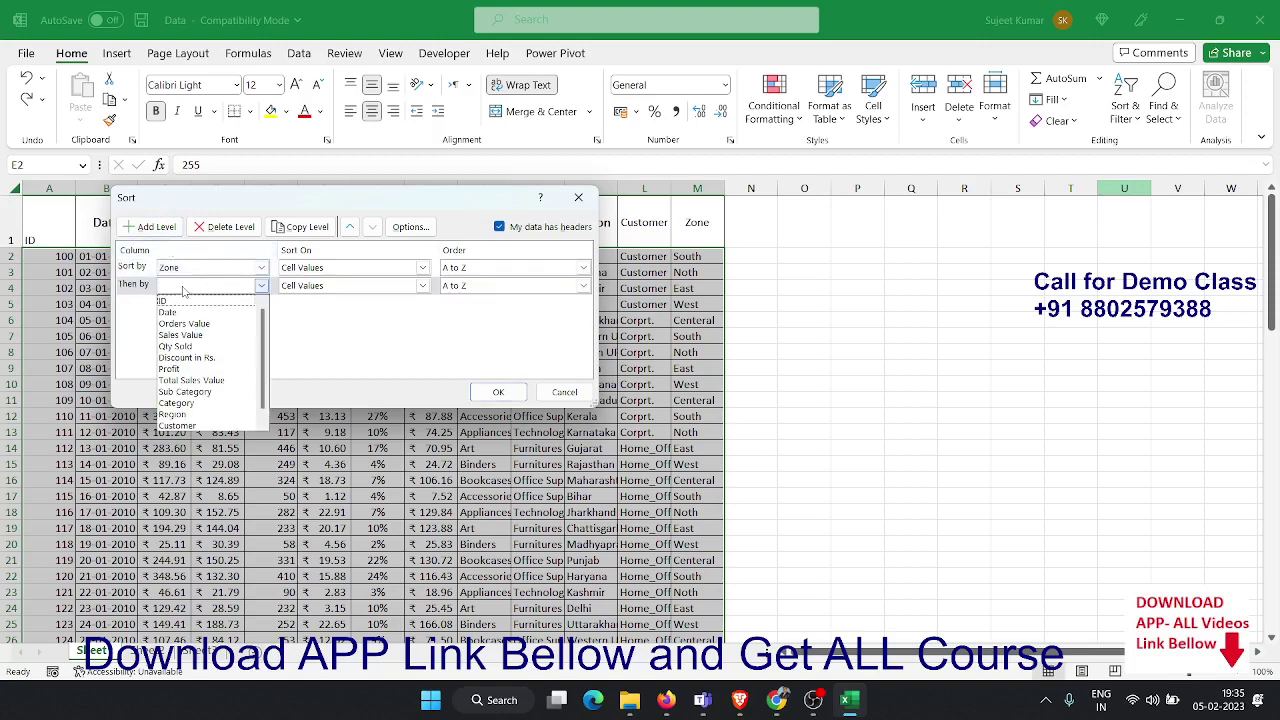
{"action": "left_click", "coordinate": [244, 429]}
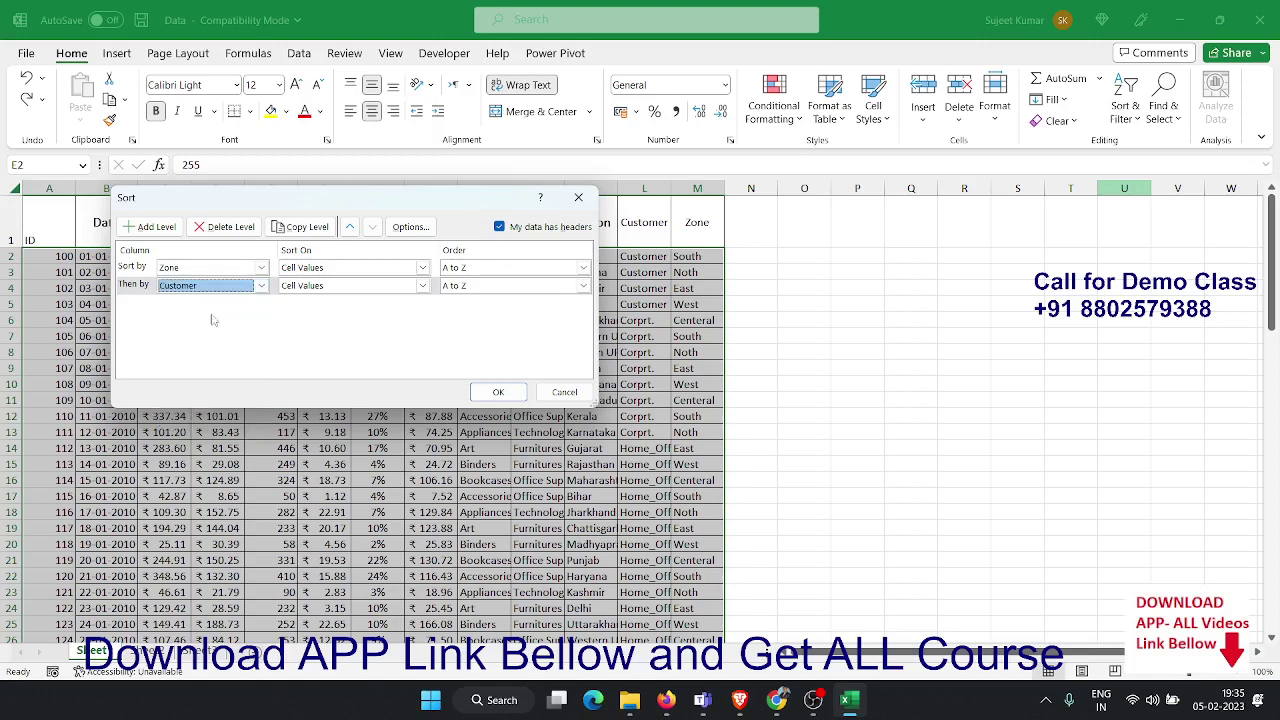
Add a third level on Qty Sold, Smallest to Largest, and apply the sort
{"action": "left_click", "coordinate": [152, 226]}
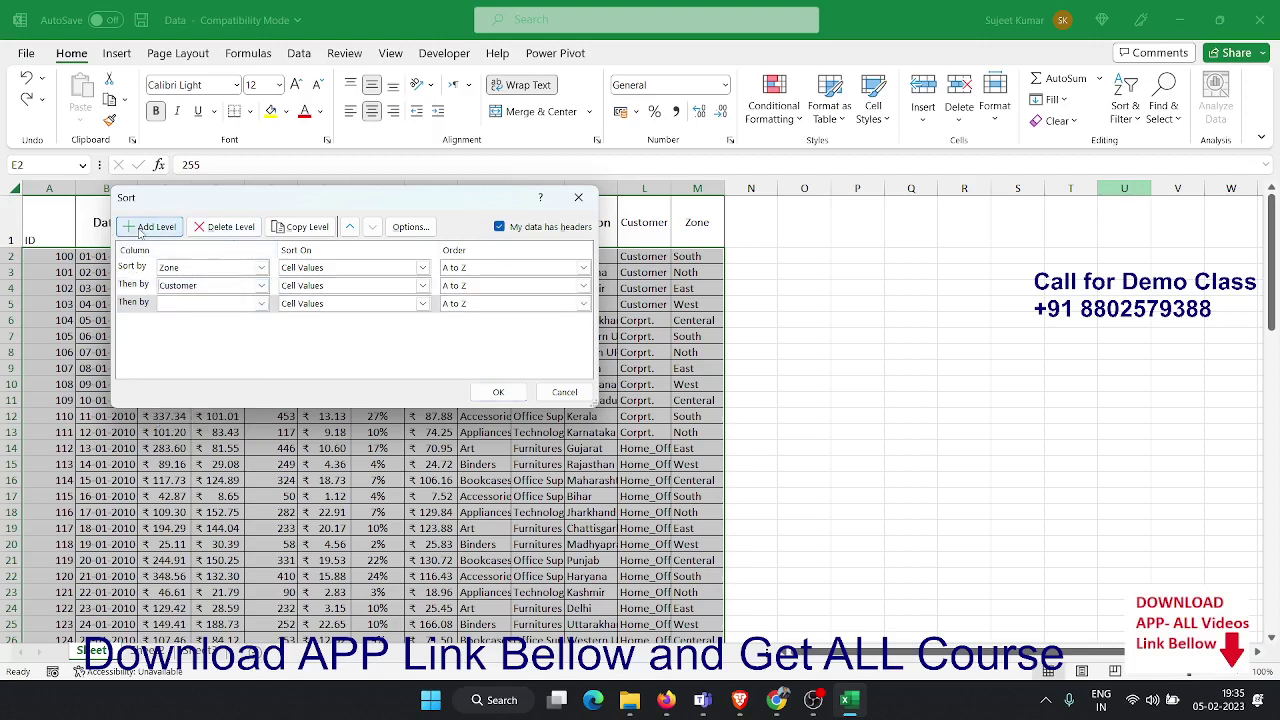
{"action": "left_click", "coordinate": [229, 303]}
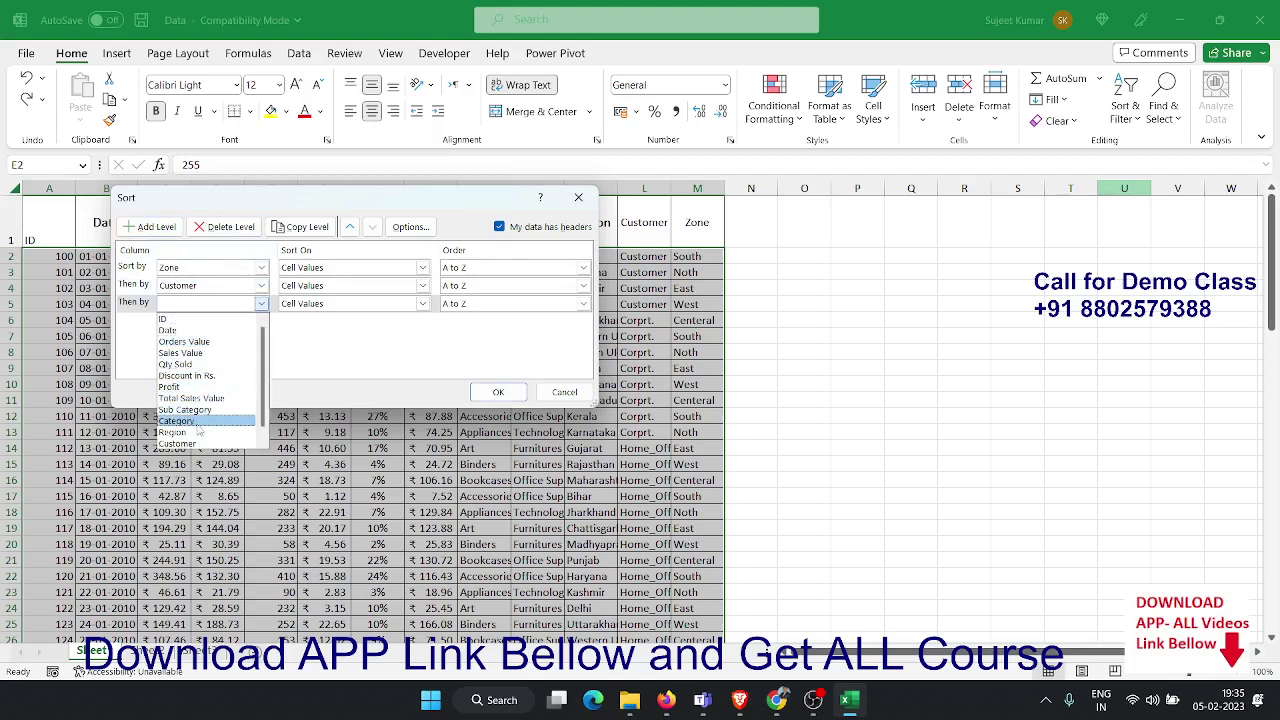
{"action": "key", "text": "Down"}
{"action": "key", "text": "Down"}
{"action": "key", "text": "Down"}
{"action": "key", "text": "Up"}
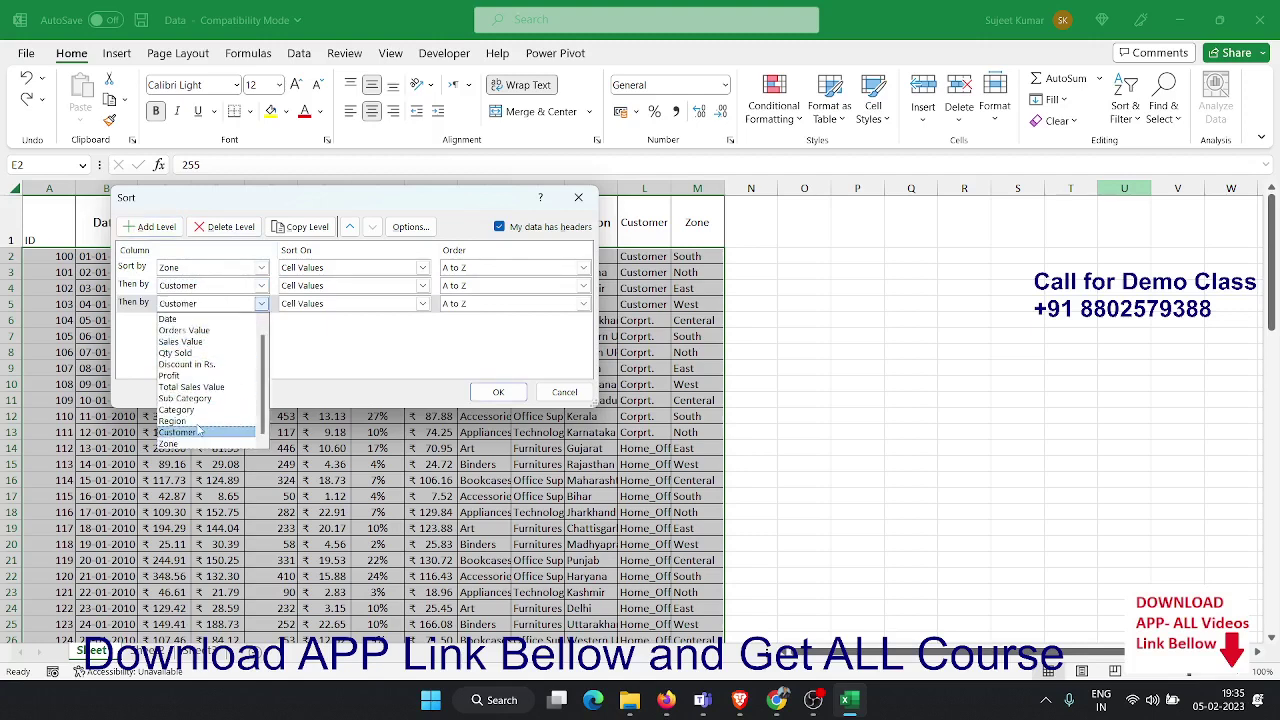
{"action": "key", "text": "Up"}
{"action": "key", "text": "Up"}
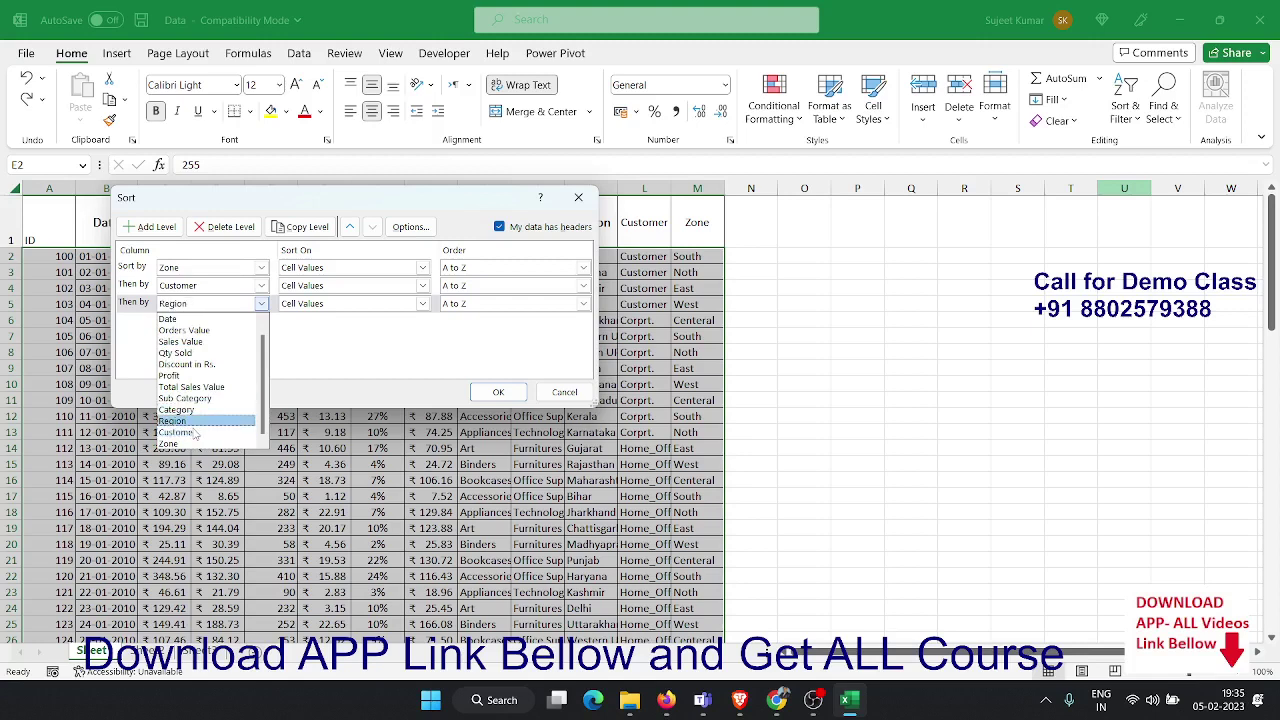
{"action": "key", "text": "Up"}
{"action": "key", "text": "Down"}
{"action": "key", "text": "Down"}
{"action": "key", "text": "Down"}
{"action": "key", "text": "Up"}
{"action": "key", "text": "Up"}
{"action": "key", "text": "Up"}
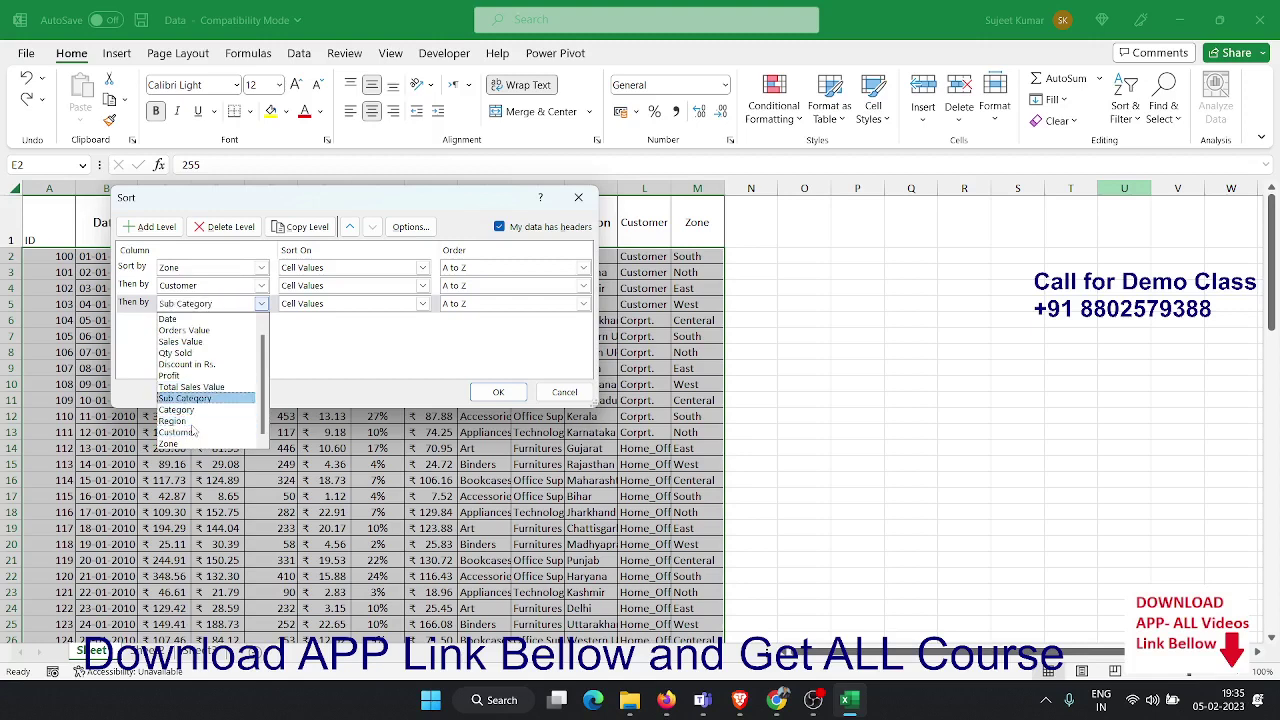
{"action": "key", "text": "Up"}
{"action": "key", "text": "Up"}
{"action": "key", "text": "Up"}
{"action": "key", "text": "Up"}
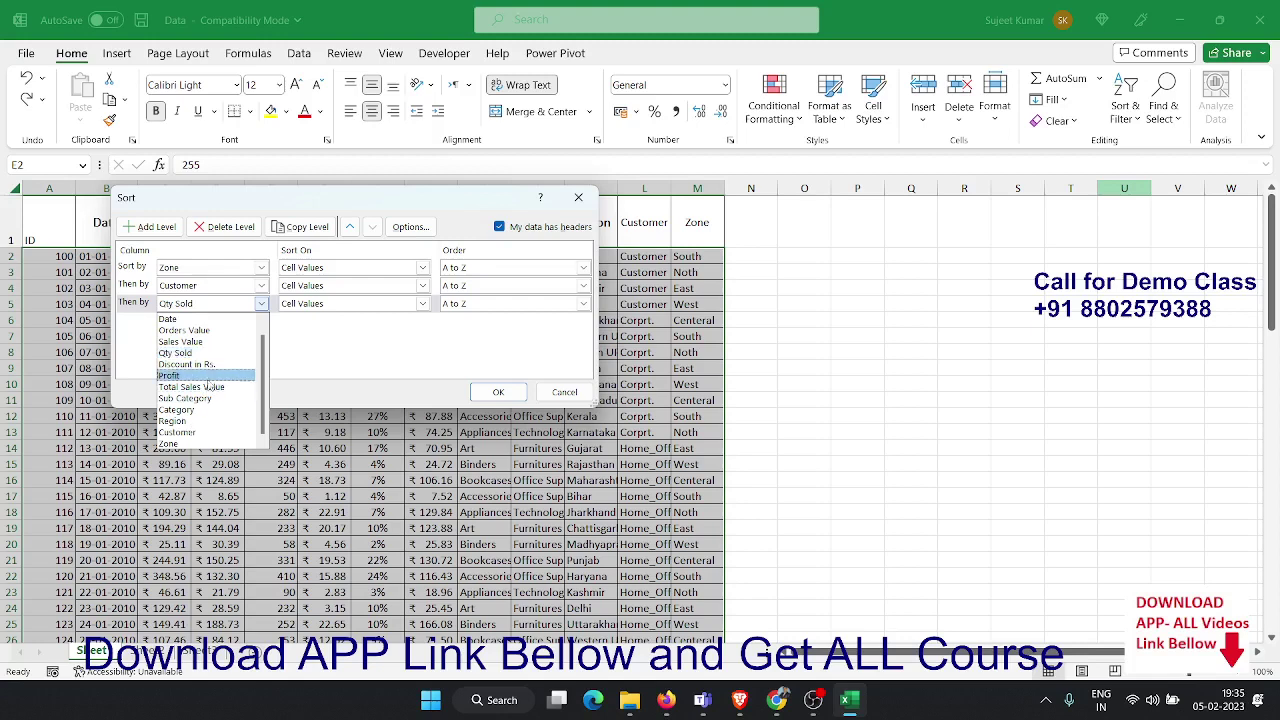
{"action": "left_click", "coordinate": [211, 354]}
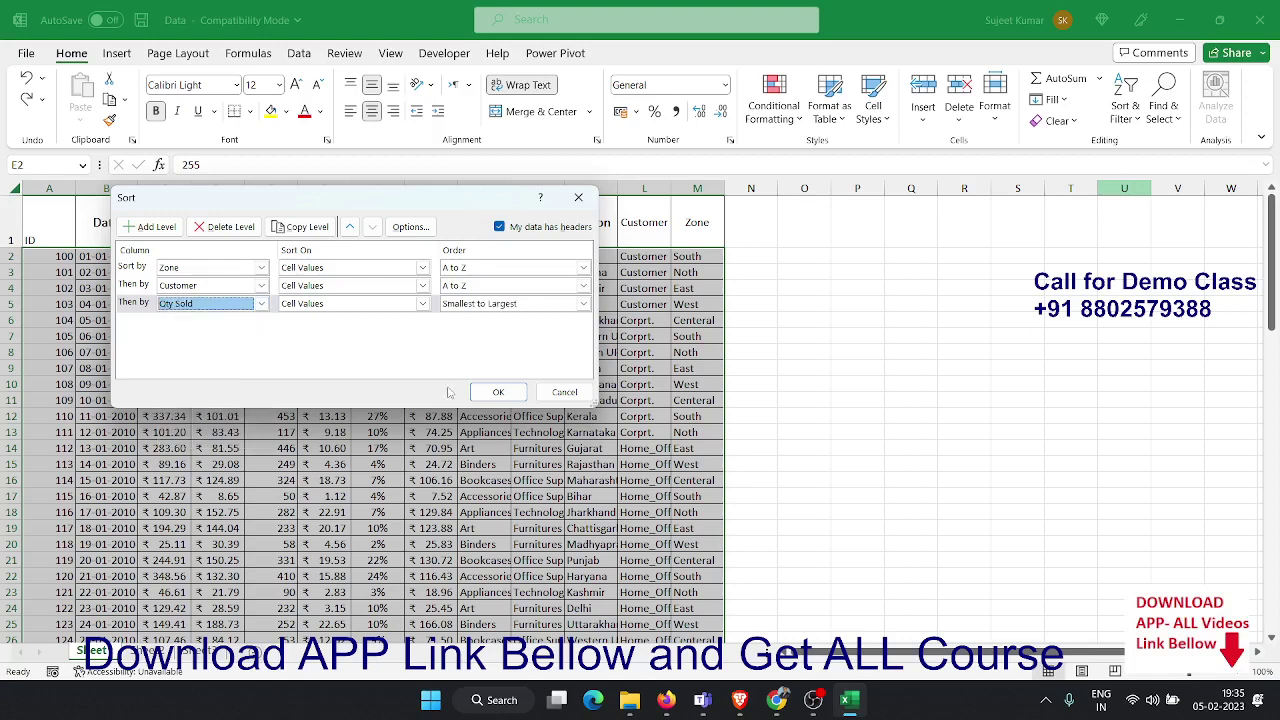
{"action": "left_click", "coordinate": [494, 307]}
{"action": "left_click", "coordinate": [494, 318]}
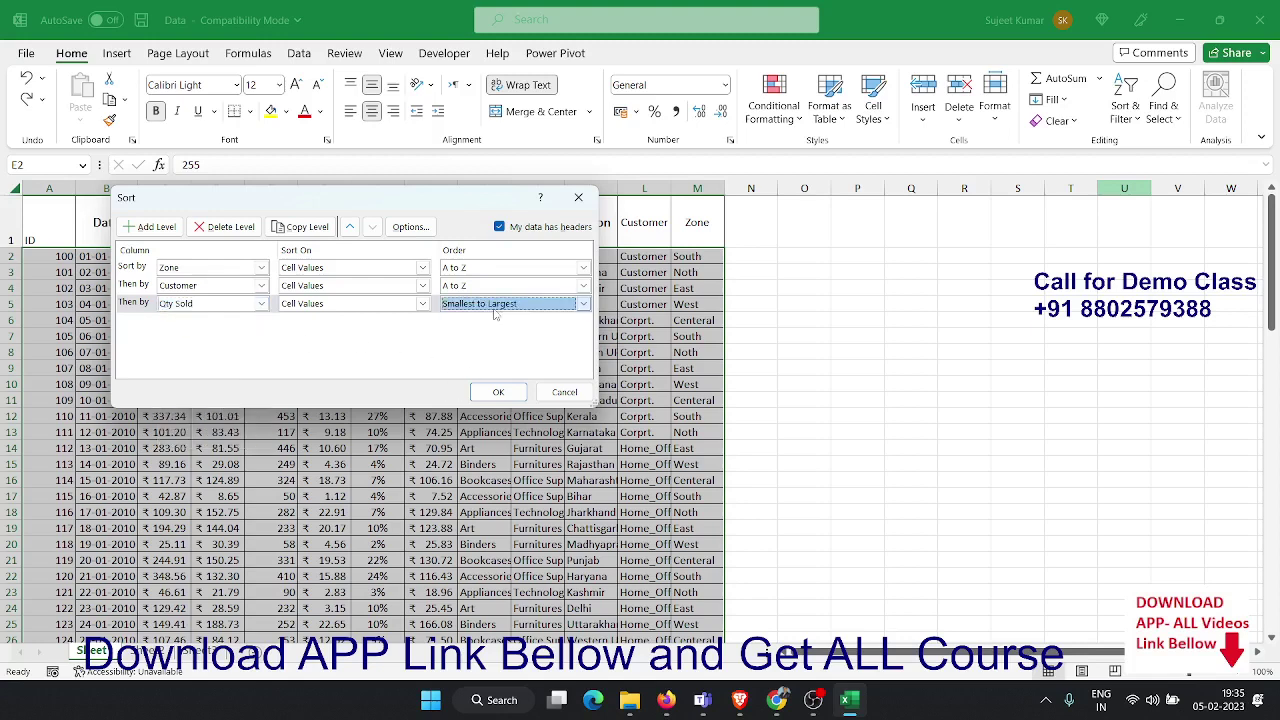
{"action": "left_click", "coordinate": [498, 392]}
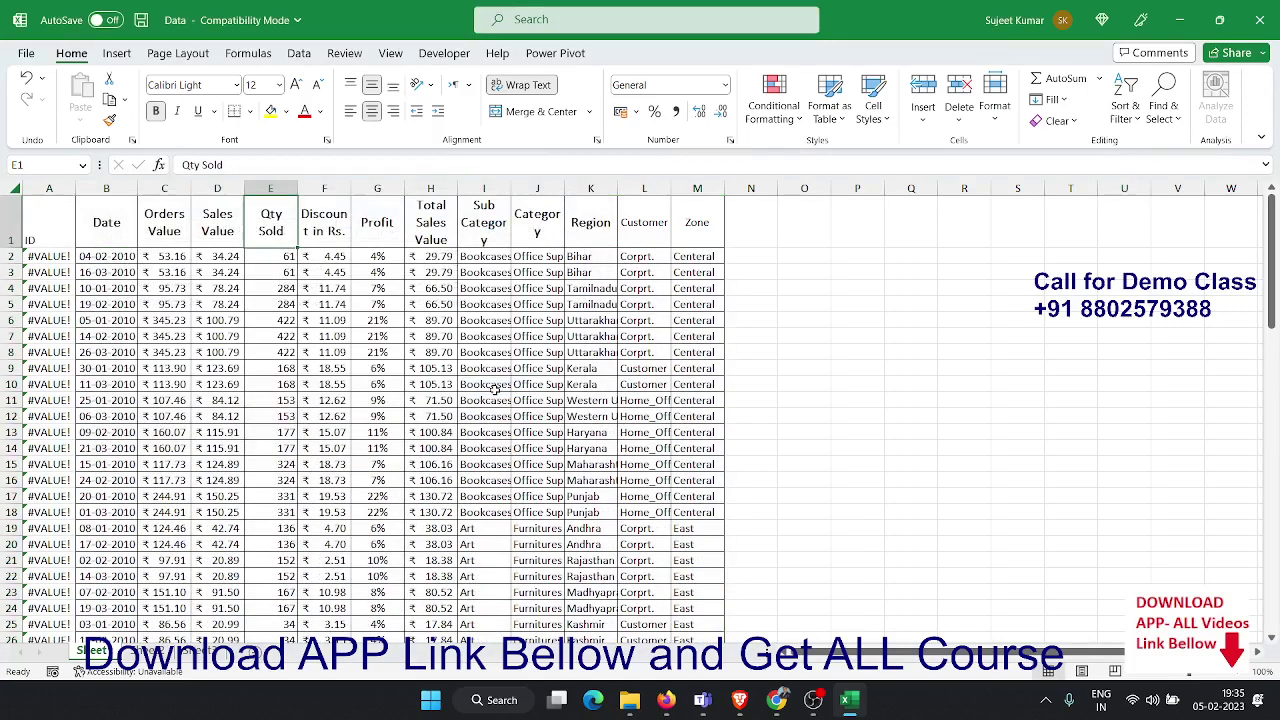
Check the sorted Customer and Qty Sold values and move to empty cell N1
{"action": "left_click", "coordinate": [643, 287]}
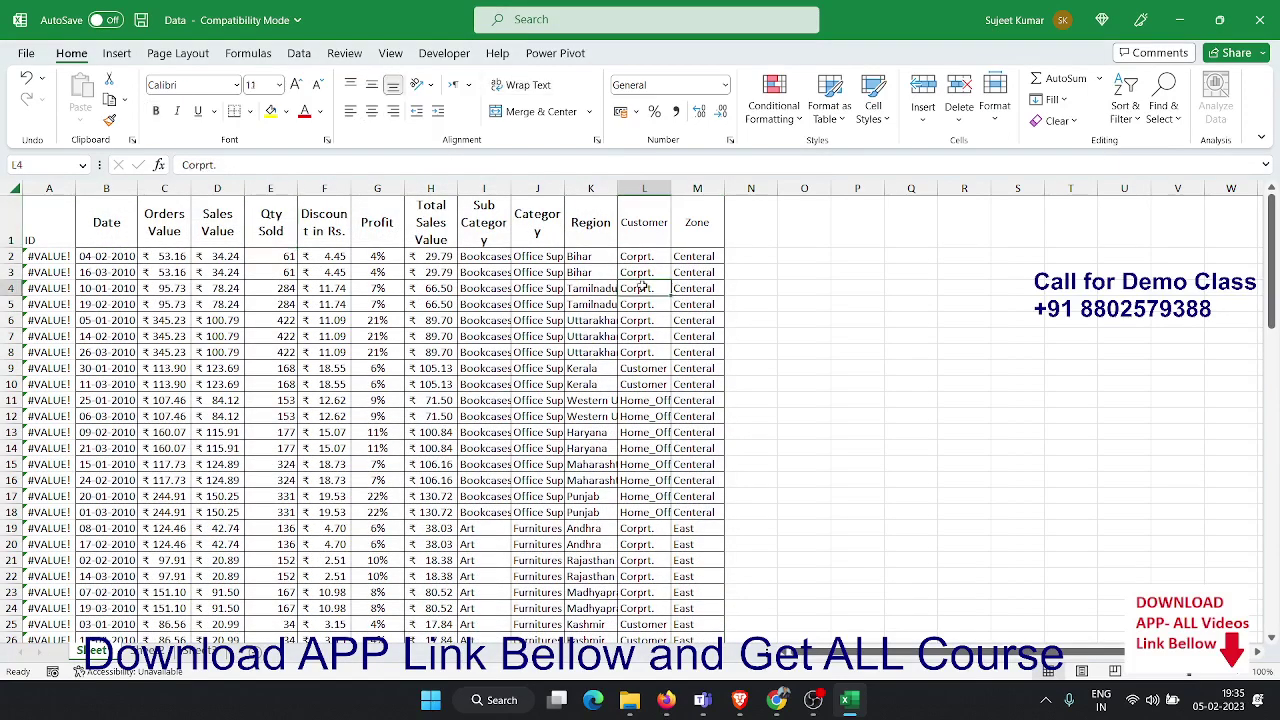
{"action": "left_click", "coordinate": [260, 275]}
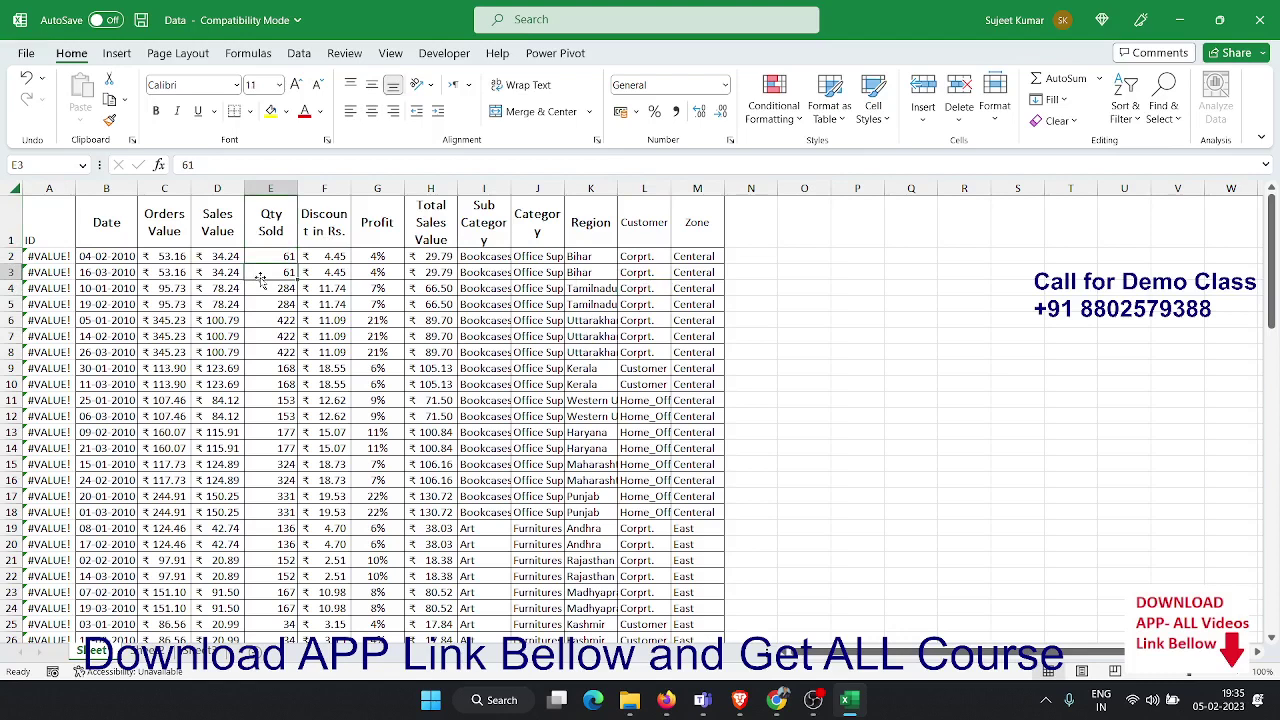
{"action": "key", "text": "Right"}
{"action": "key", "text": "Right"}
{"action": "key", "text": "Right"}
{"action": "key", "text": "Right"}
{"action": "key", "text": "Right"}
{"action": "key", "text": "Right"}
{"action": "key", "text": "Right"}
{"action": "key", "text": "Right"}
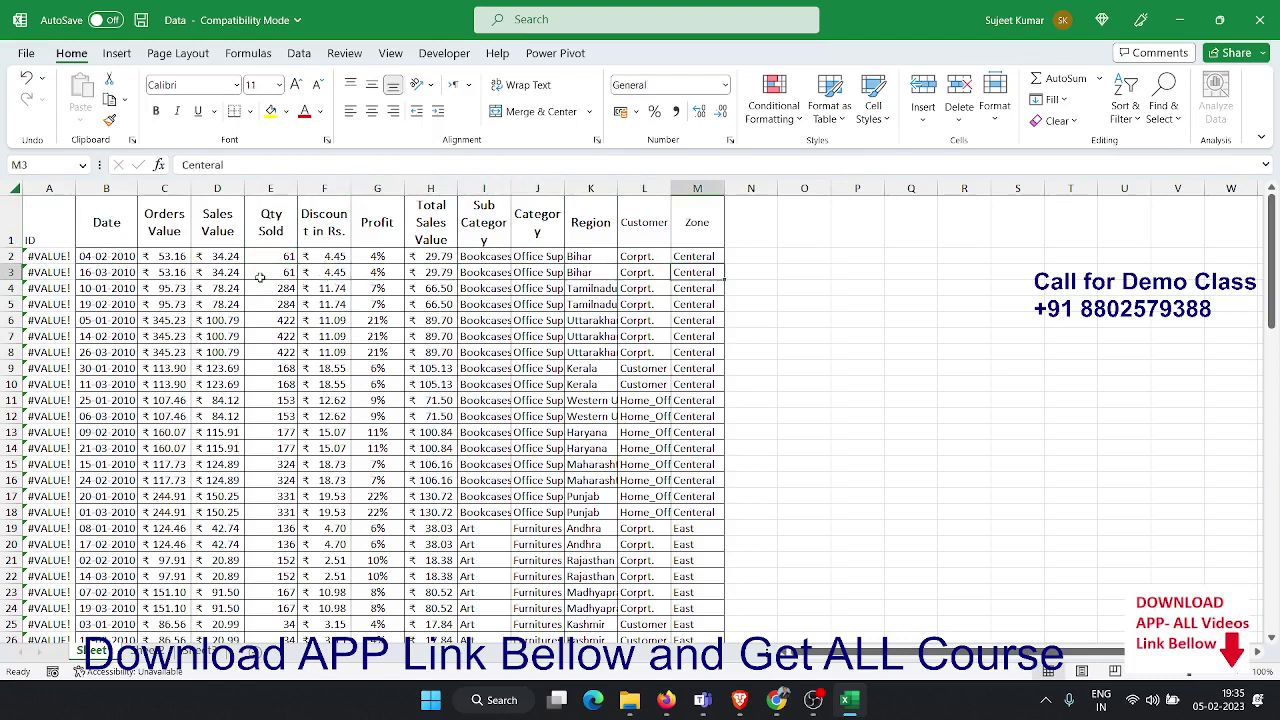
{"action": "key", "text": "Right"}
{"action": "key", "text": "Up"}
{"action": "key", "text": "Up"}
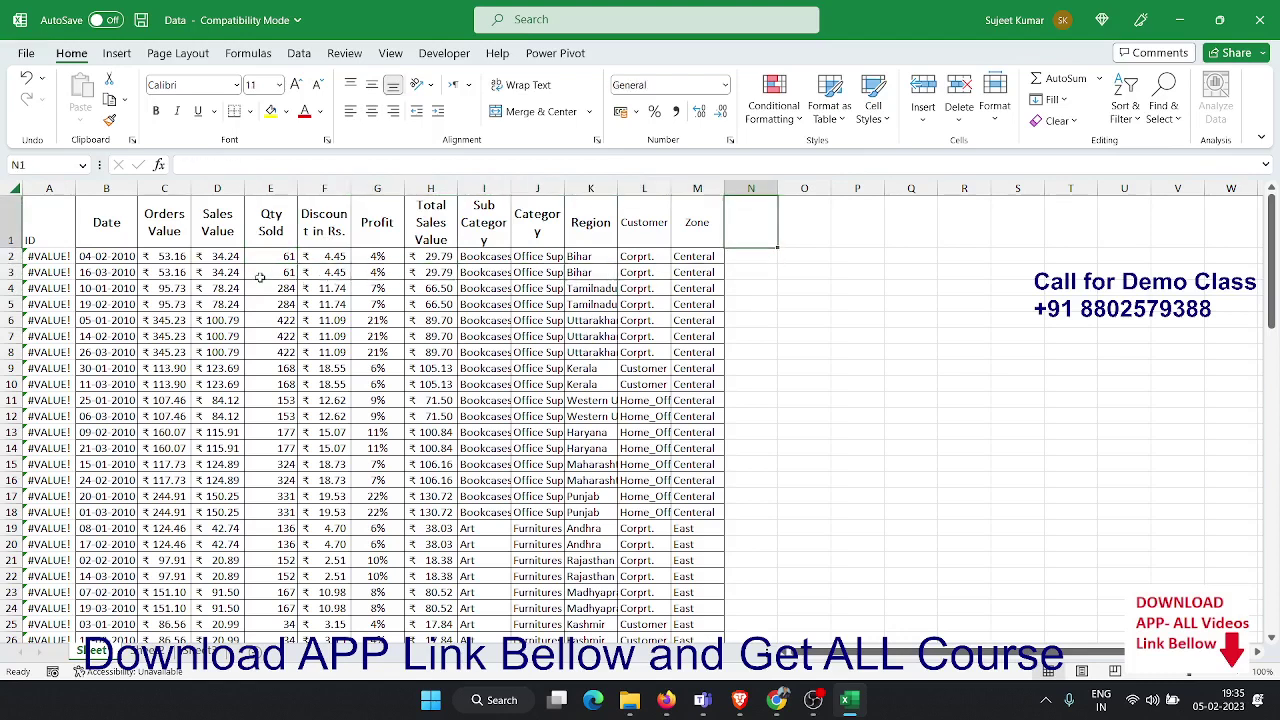
Enter 'Month' in N1 and 'Jan' in N2, then fill the month names down the column
{"action": "type", "text": "Month"}
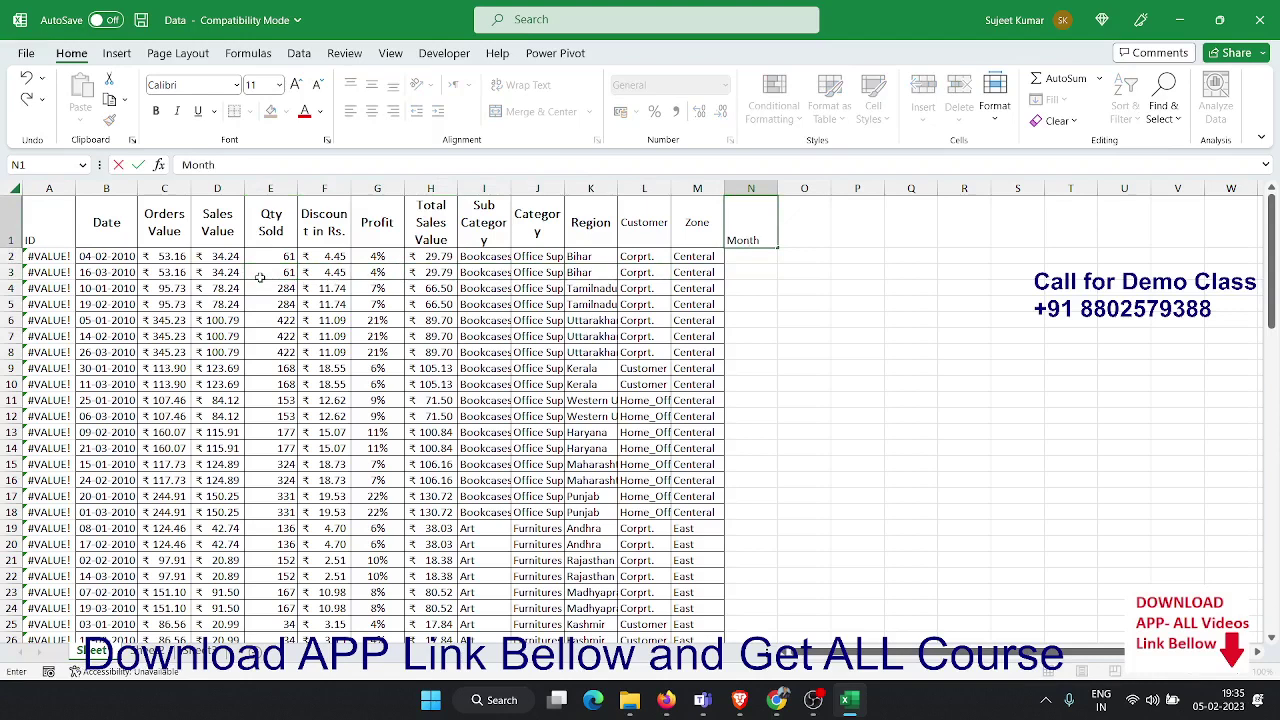
{"action": "key", "text": "Return"}
{"action": "type", "text": "J"}
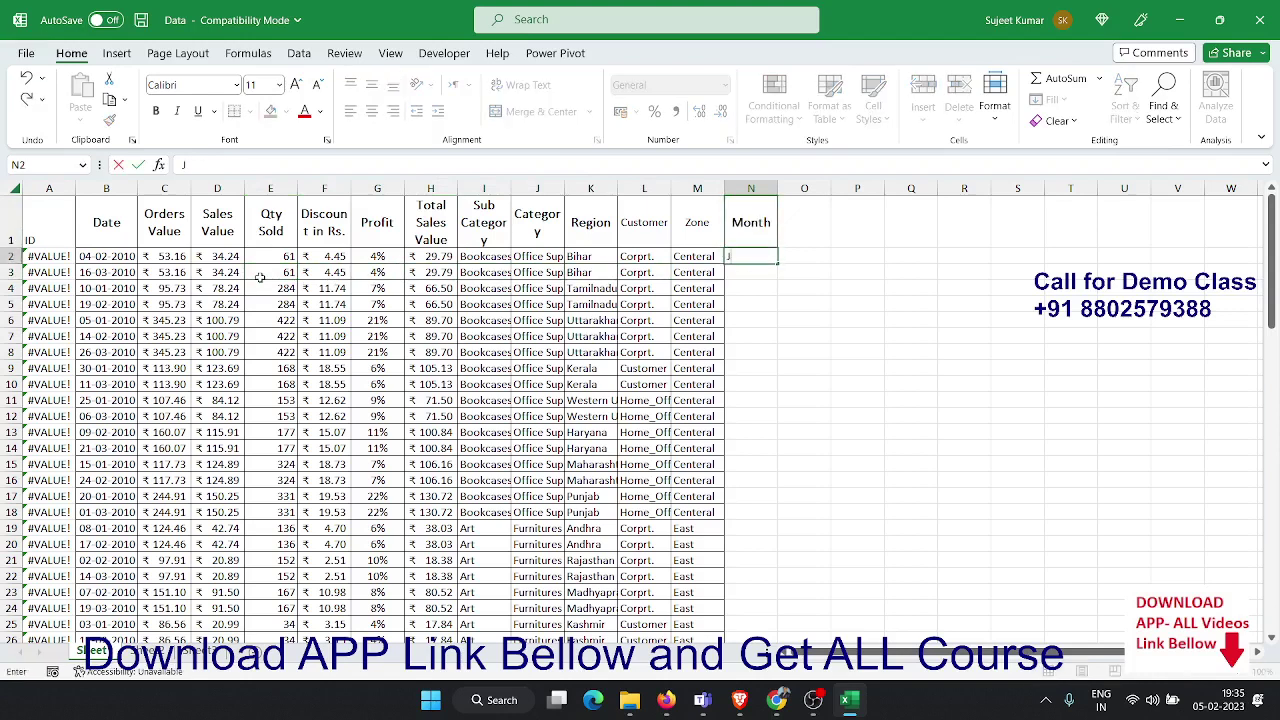
{"action": "type", "text": "an"}
{"action": "key", "text": "Return"}
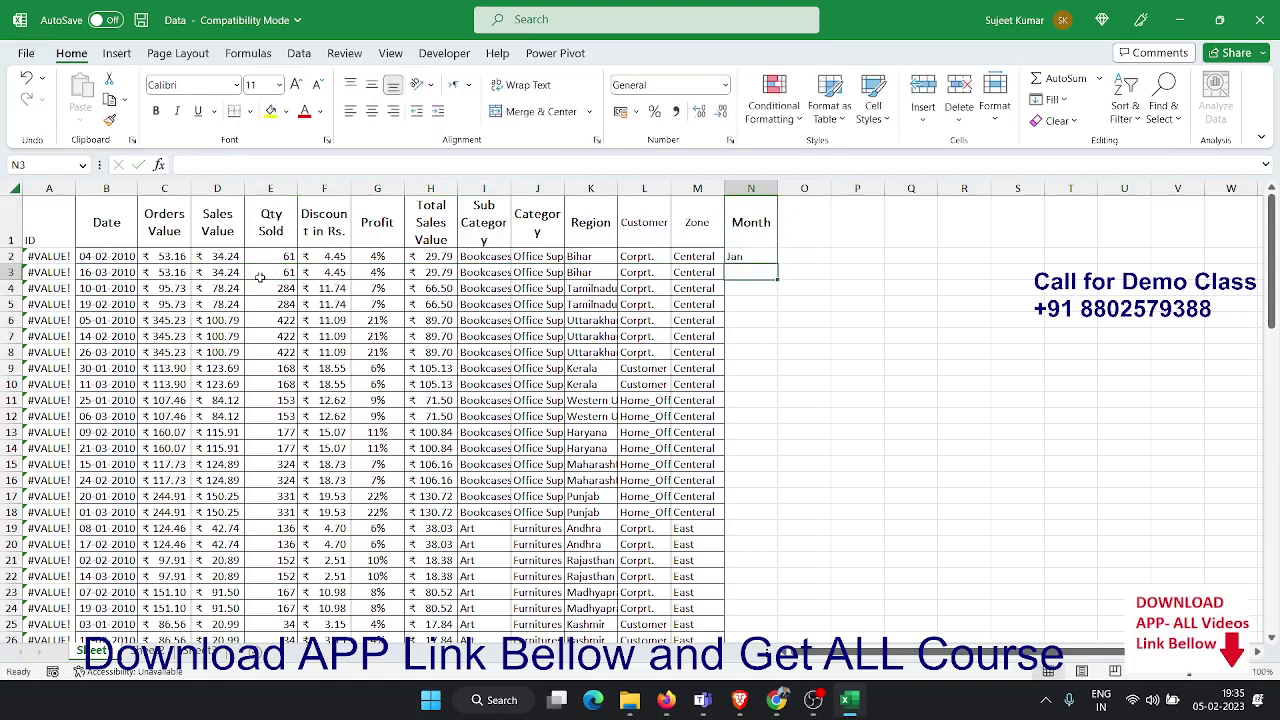
{"action": "key", "text": "Up"}
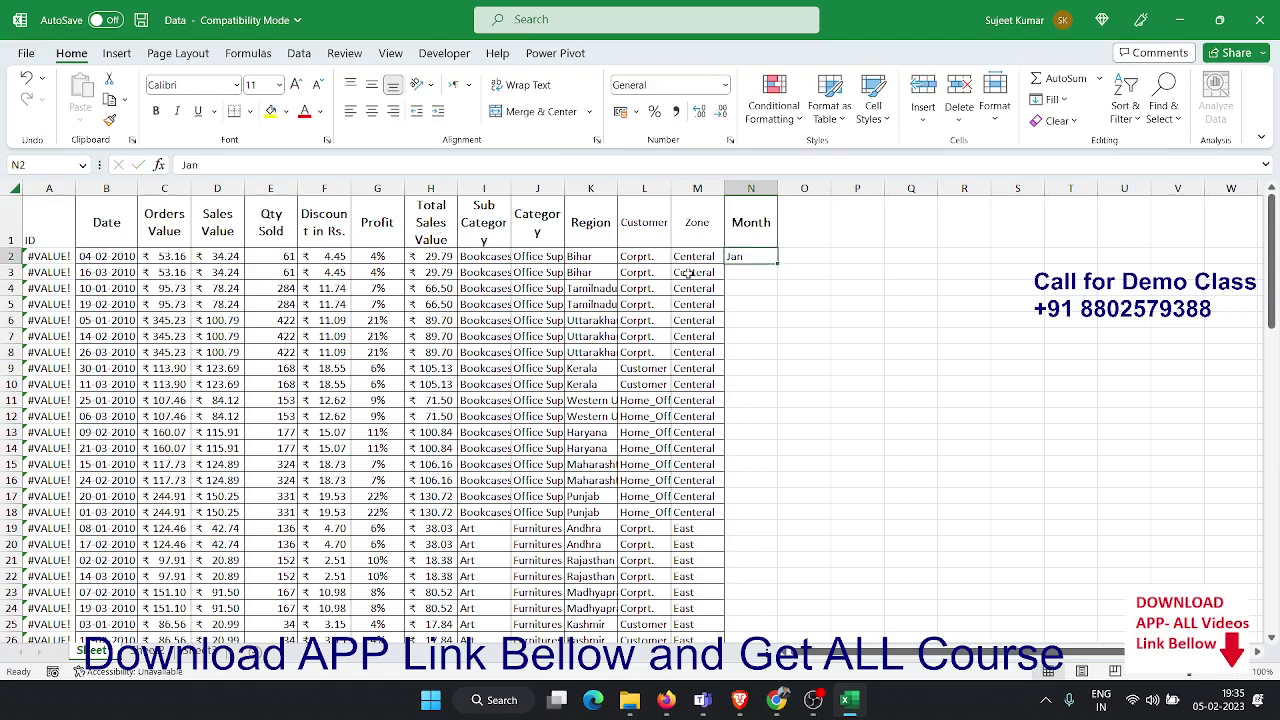
{"action": "double_click", "coordinate": [777, 265]}
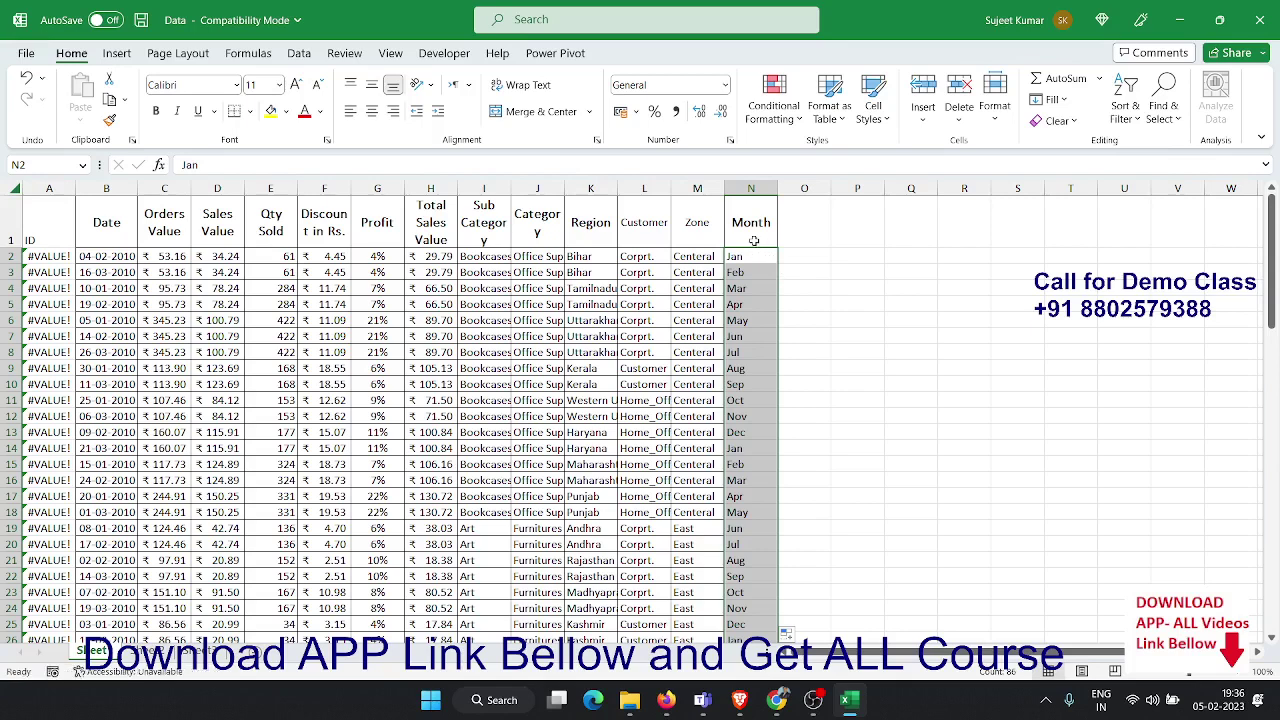
{"action": "left_click", "coordinate": [754, 241]}
{"action": "left_click", "coordinate": [1123, 119]}
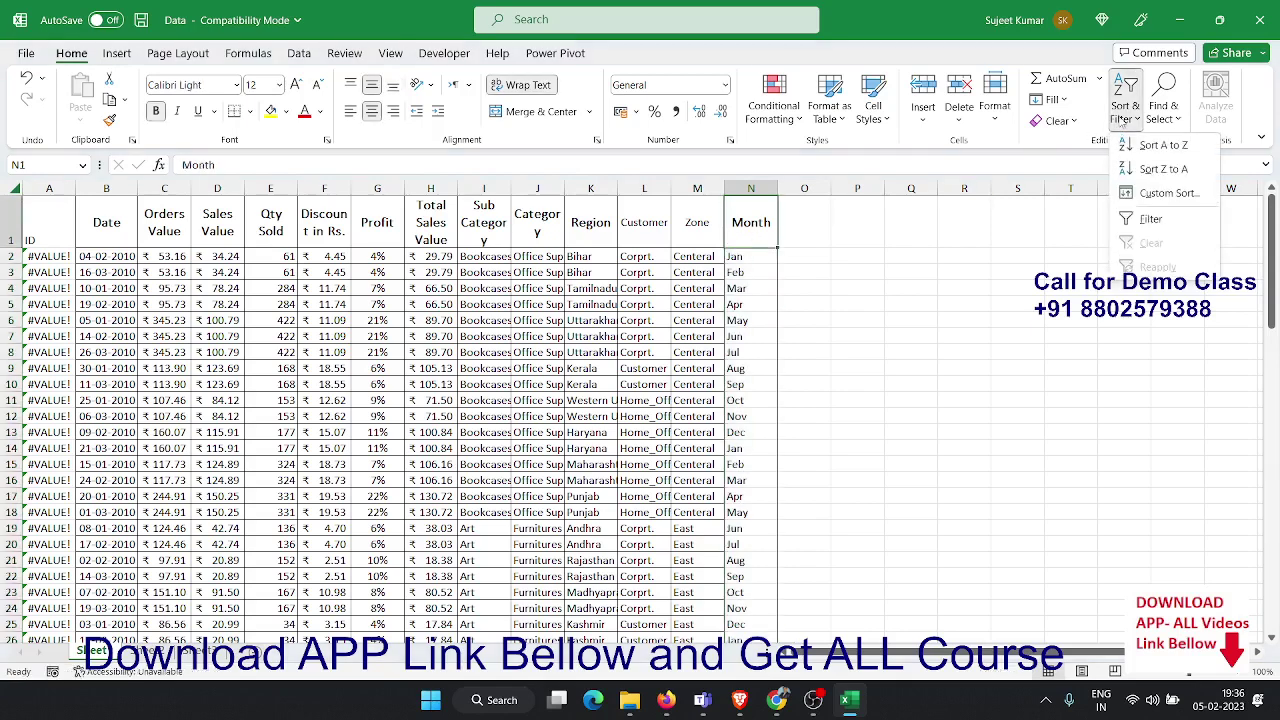
{"action": "left_click", "coordinate": [1147, 148]}
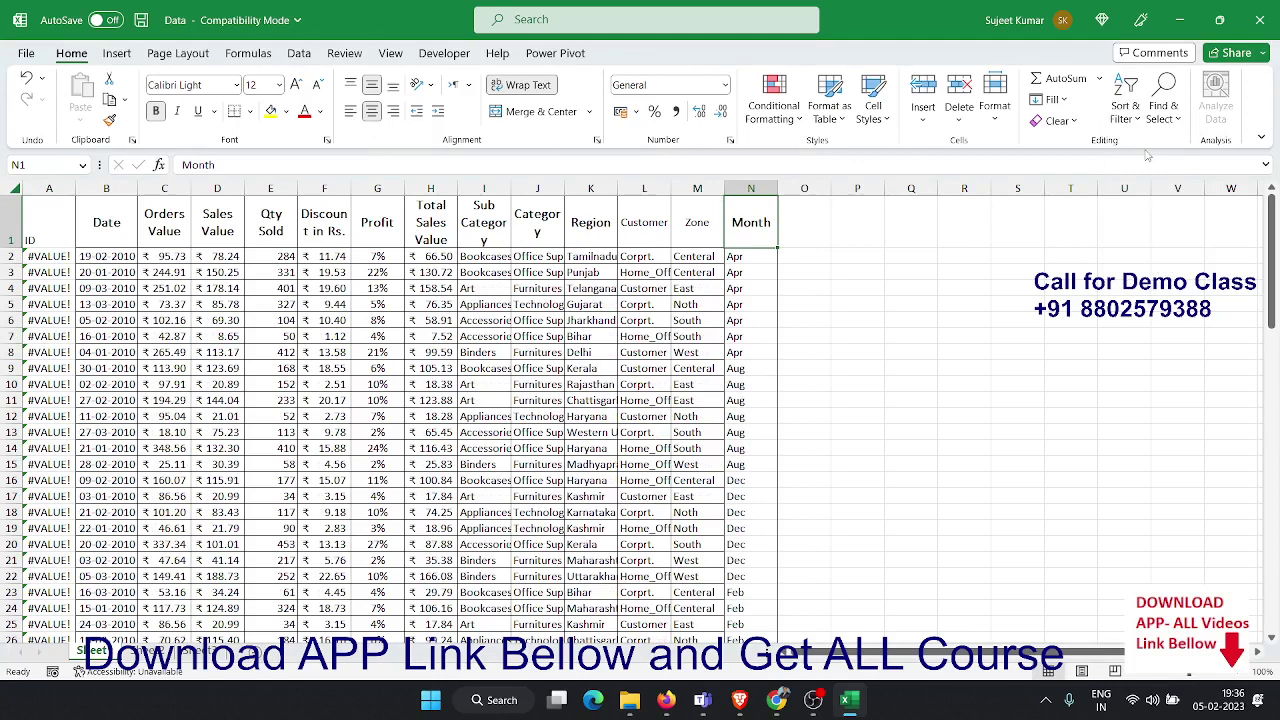
{"action": "key", "text": "Down"}
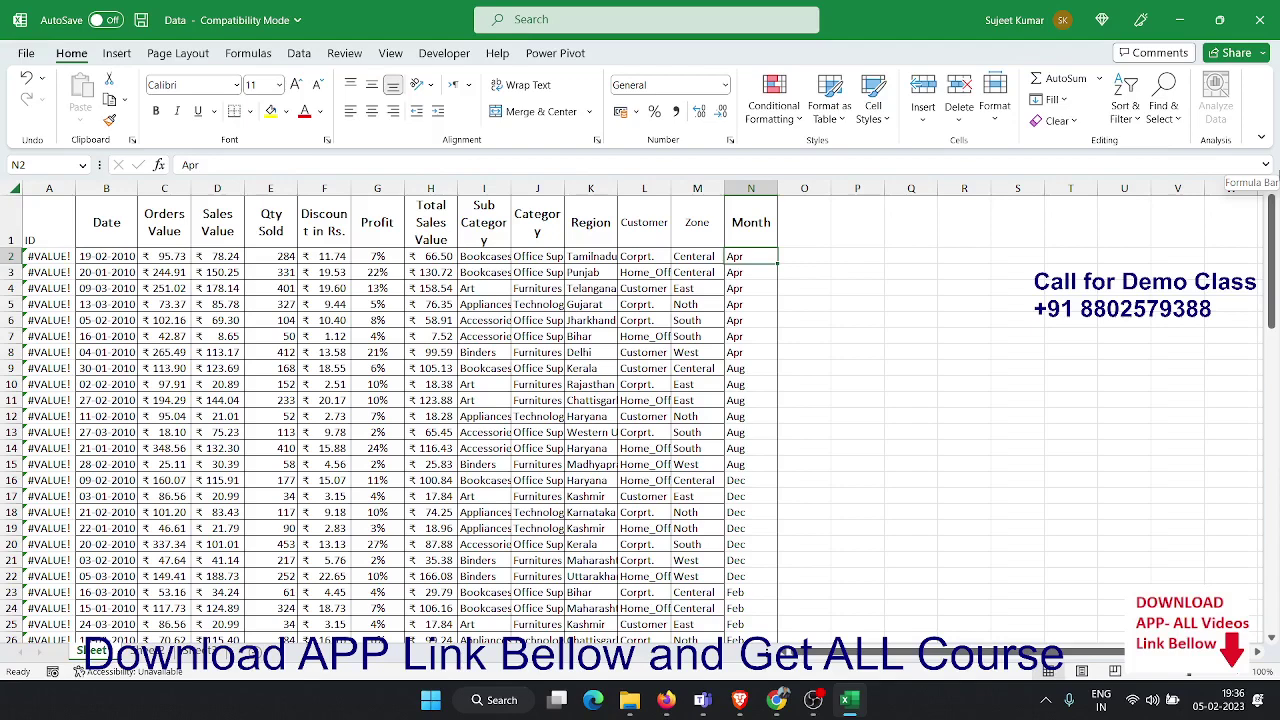
{"action": "key", "text": "ctrl+v"}
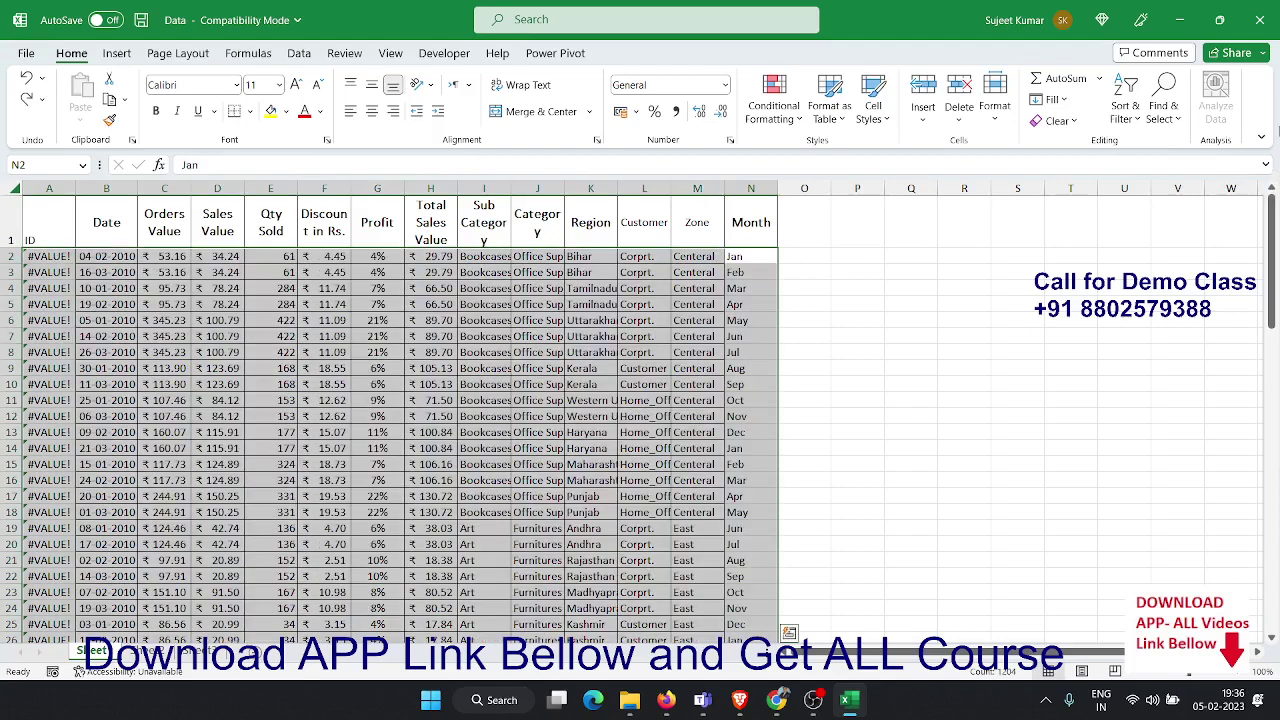
{"action": "left_click", "coordinate": [768, 218]}
In Custom Sort, delete the old levels and add a single level sorting by Month
{"action": "left_click", "coordinate": [1126, 105]}
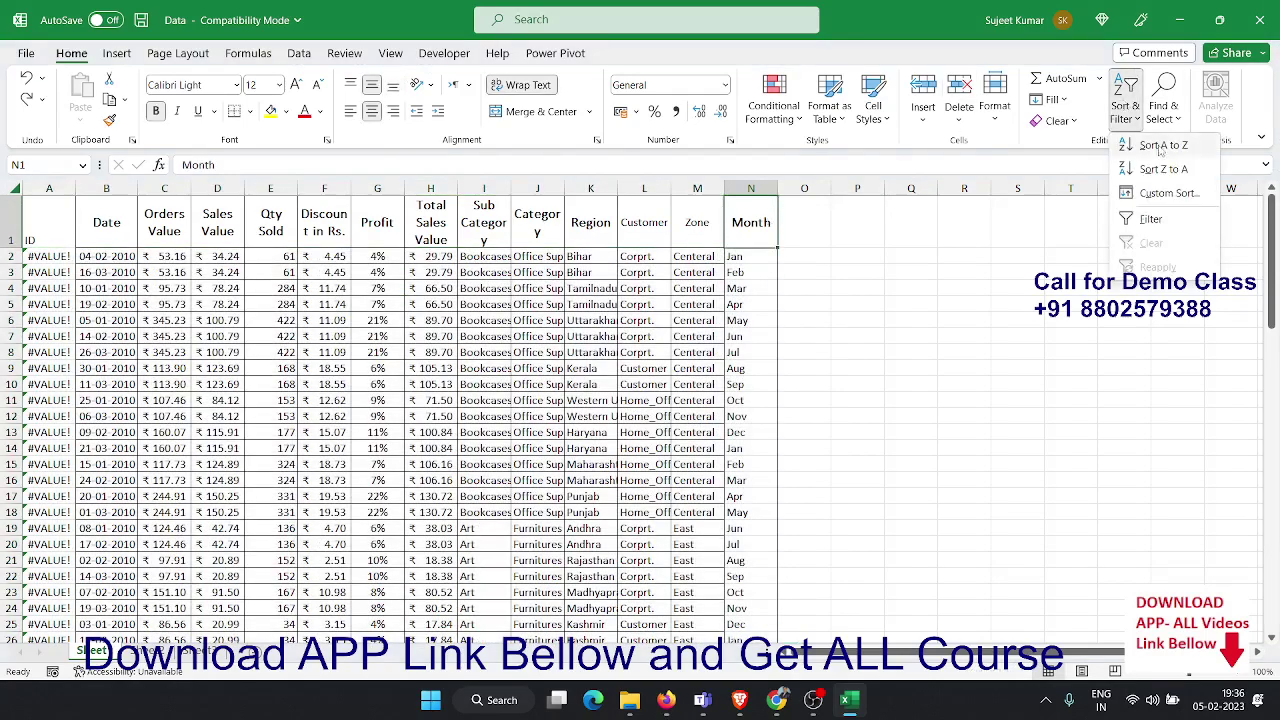
{"action": "left_click", "coordinate": [1165, 192]}
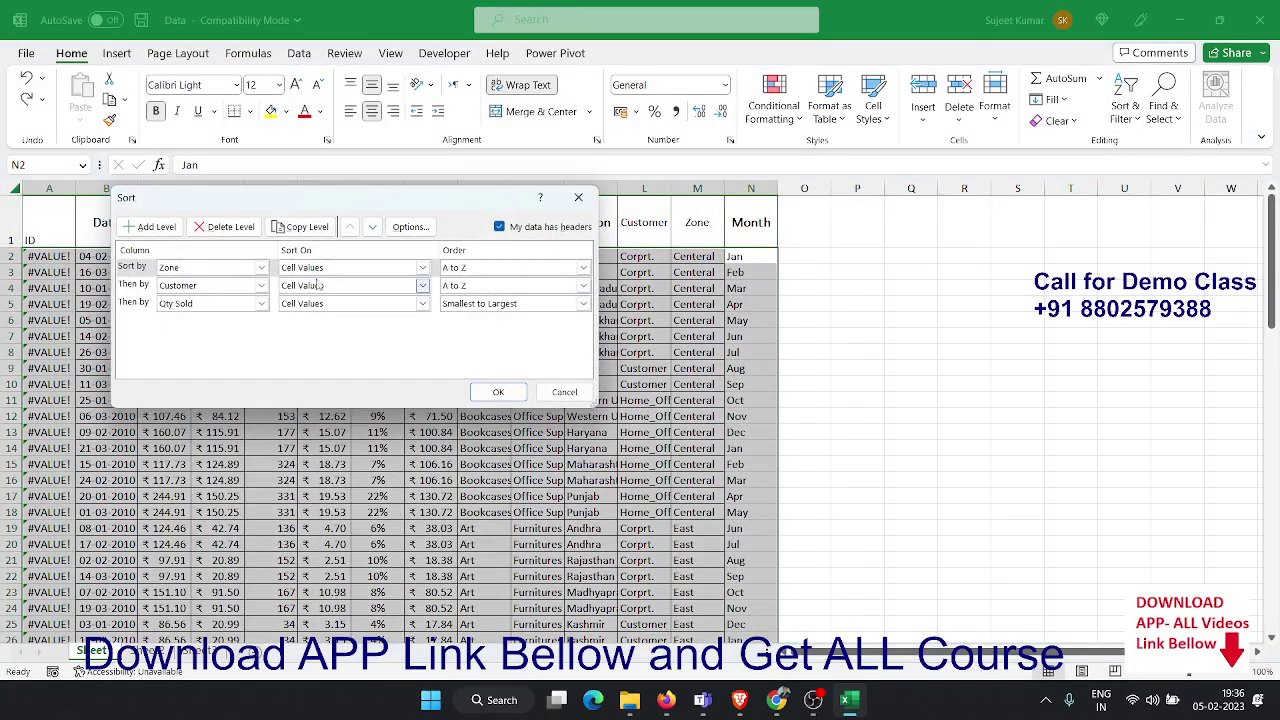
{"action": "left_click", "coordinate": [236, 228]}
{"action": "left_click", "coordinate": [236, 228]}
{"action": "left_click", "coordinate": [236, 228]}
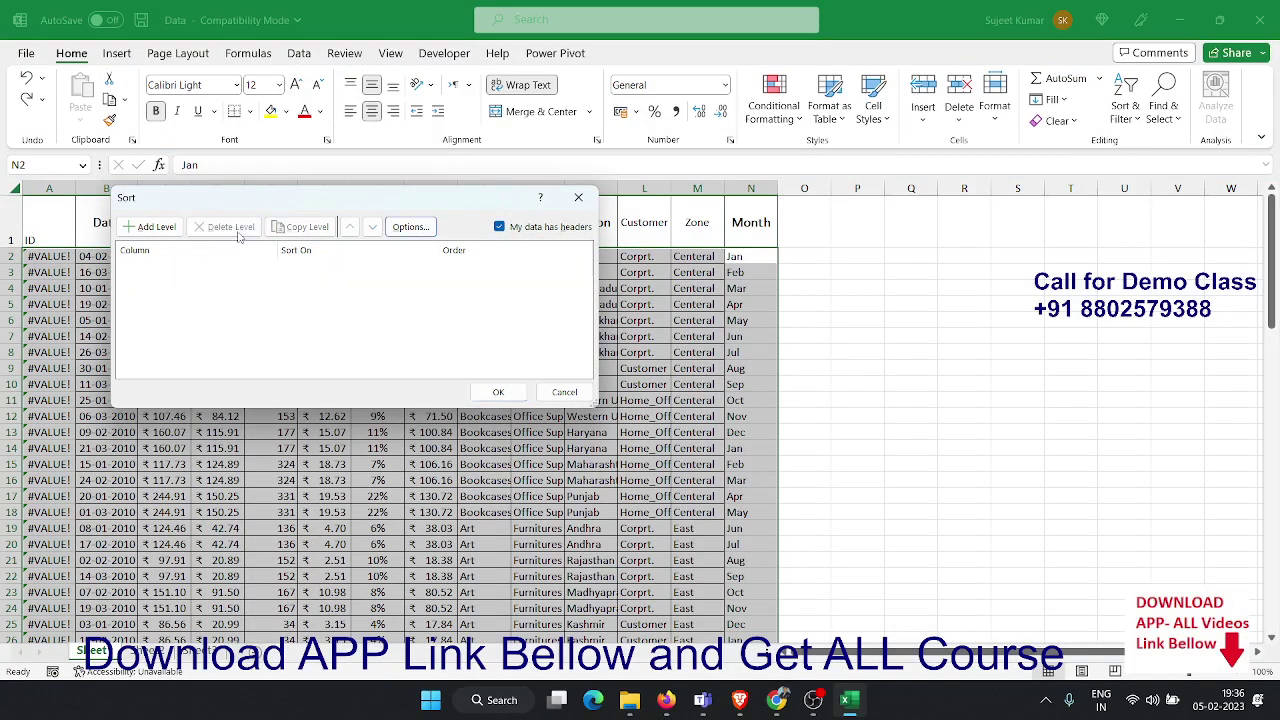
{"action": "left_click", "coordinate": [150, 227]}
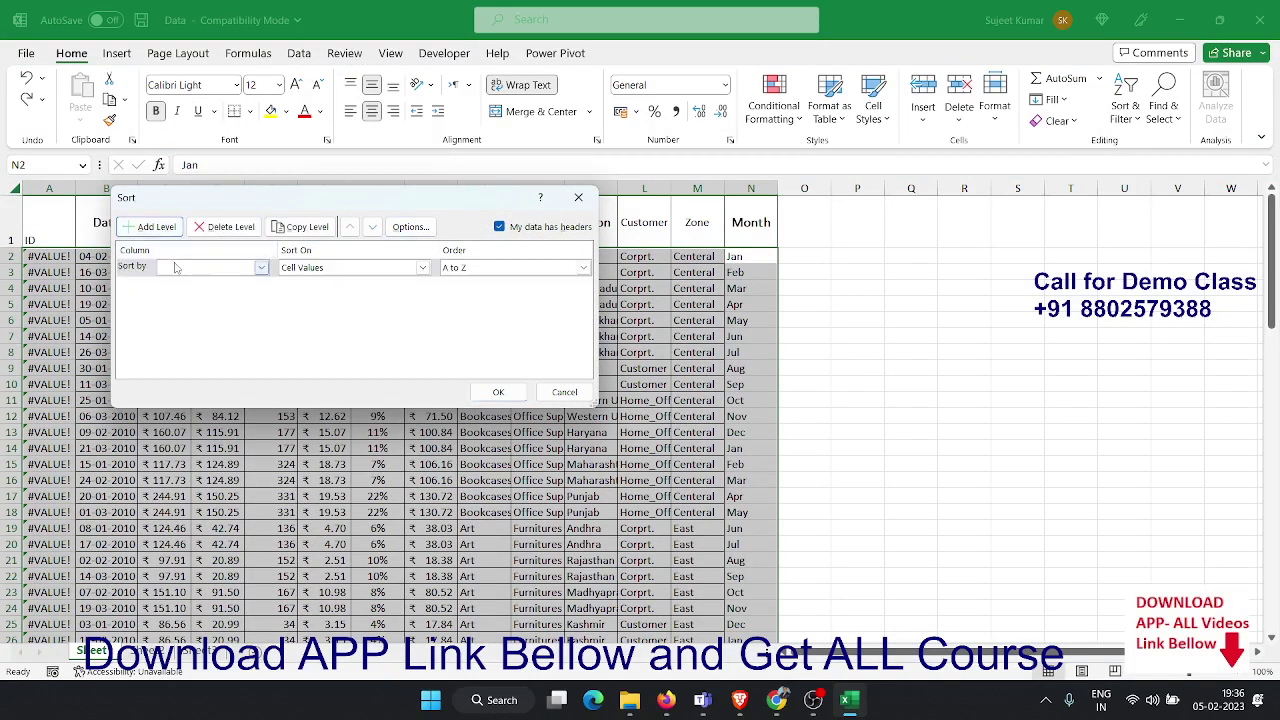
{"action": "left_click", "coordinate": [175, 268]}
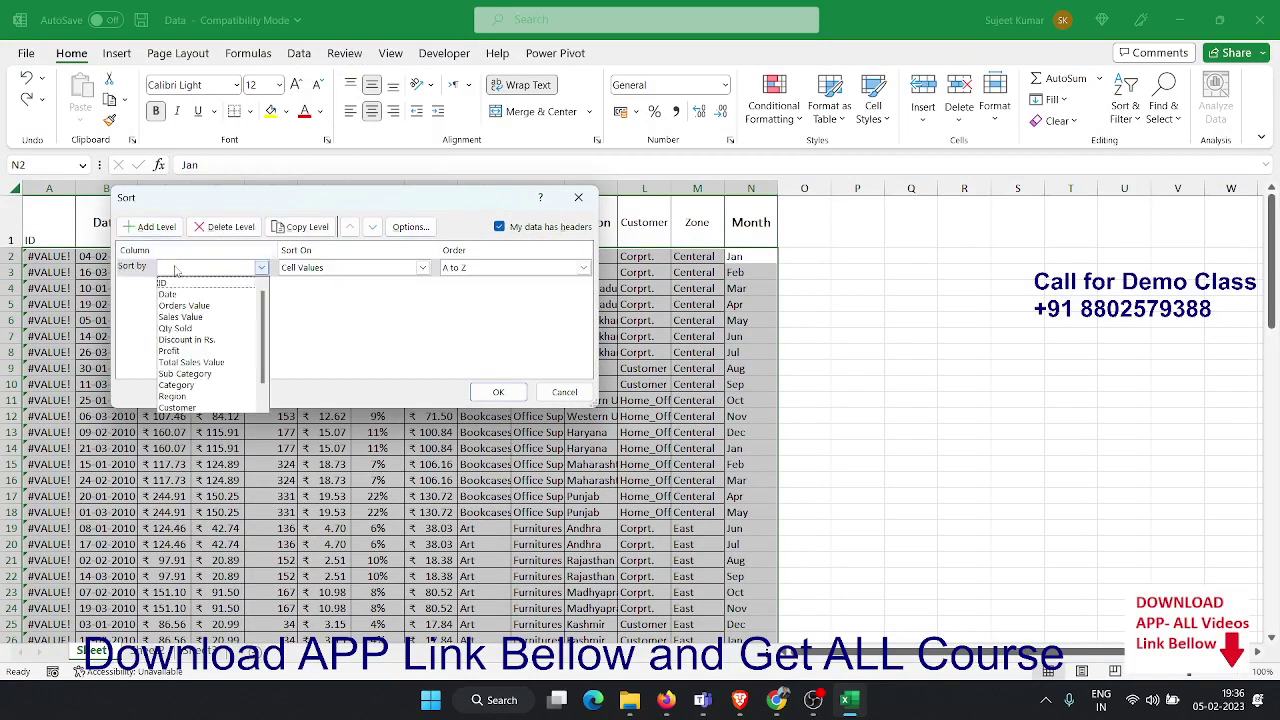
{"action": "left_click", "coordinate": [262, 404]}
{"action": "left_click", "coordinate": [262, 404]}
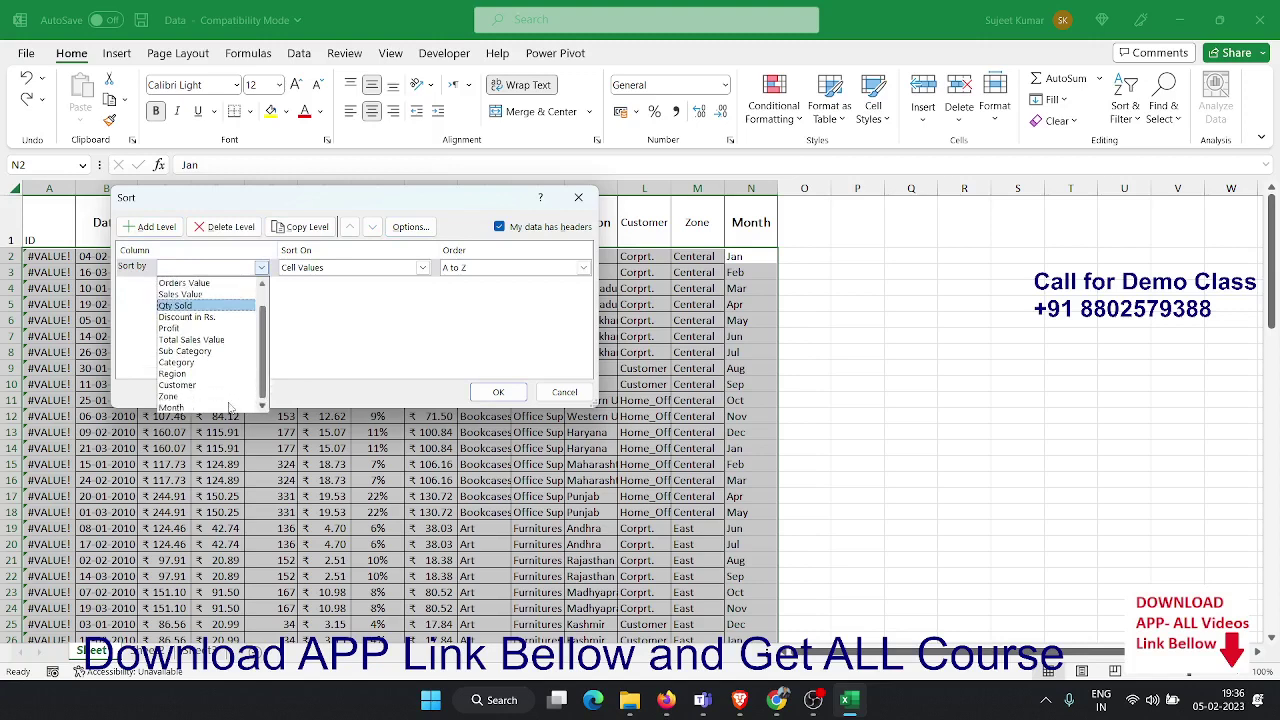
{"action": "left_click", "coordinate": [232, 407]}
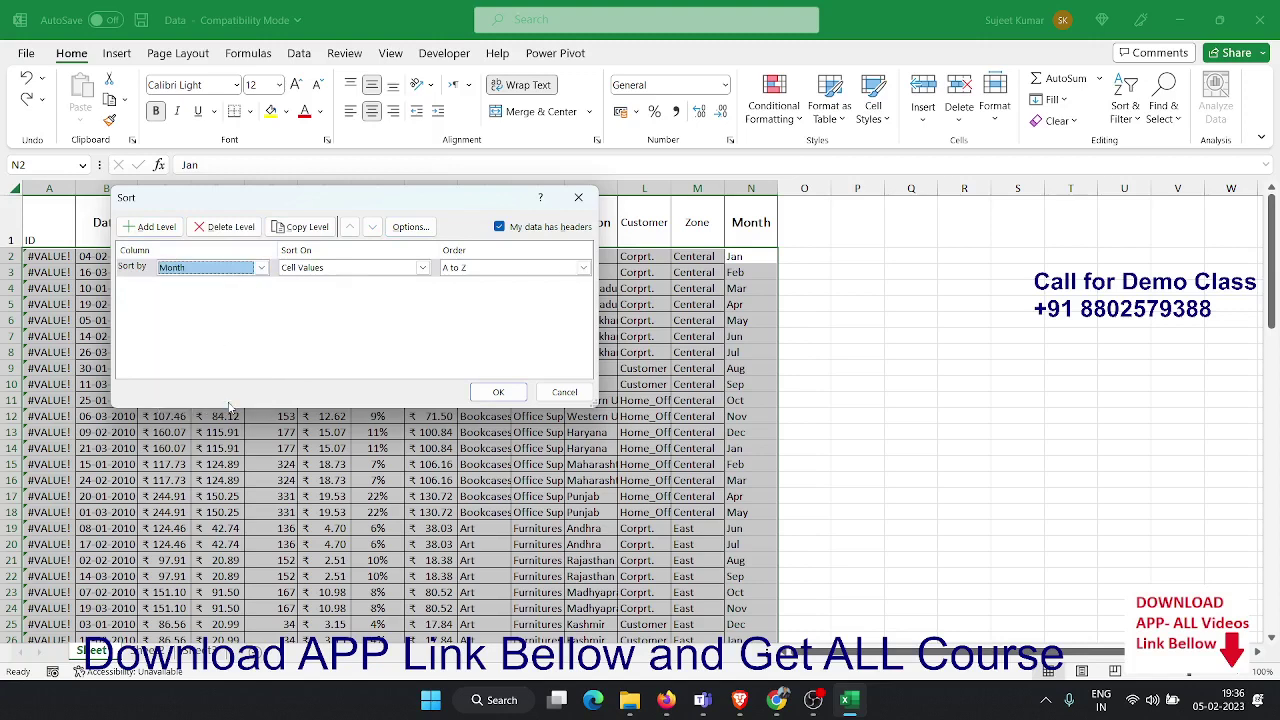
Set the Month order to the Jan, Feb, Mar… custom list and apply the sort
{"action": "left_click", "coordinate": [472, 268]}
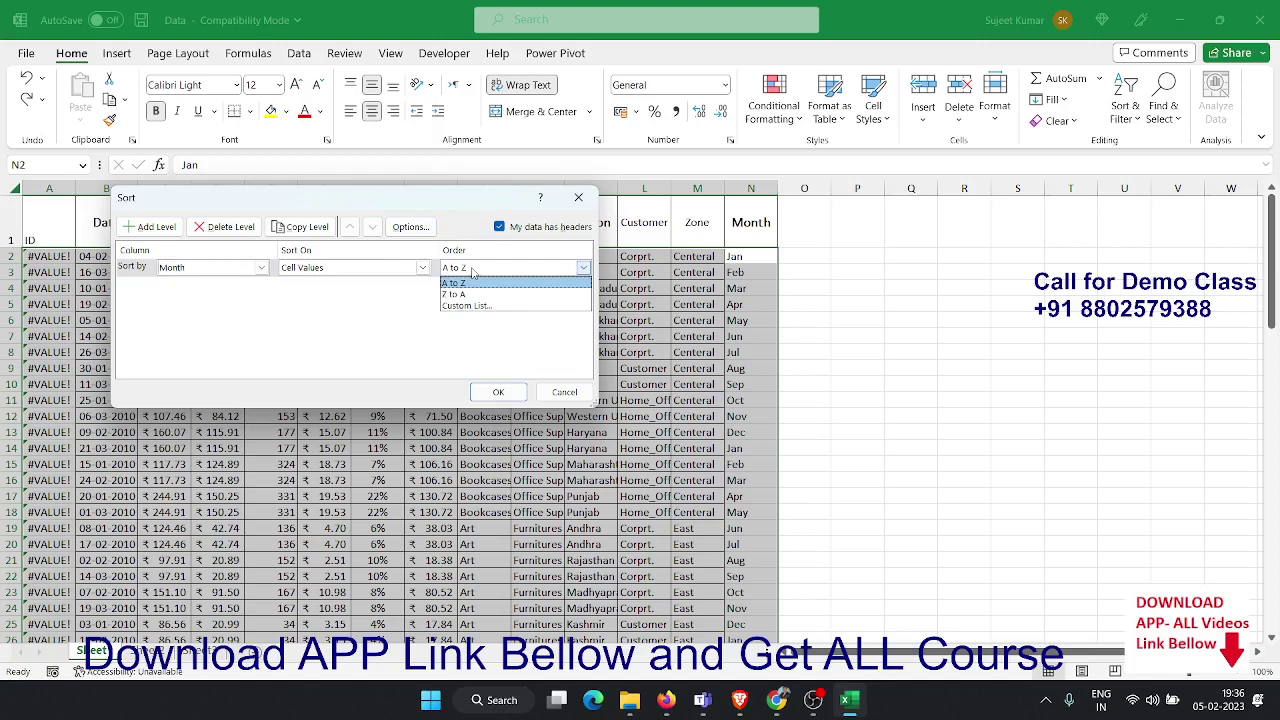
{"action": "left_click", "coordinate": [470, 306]}
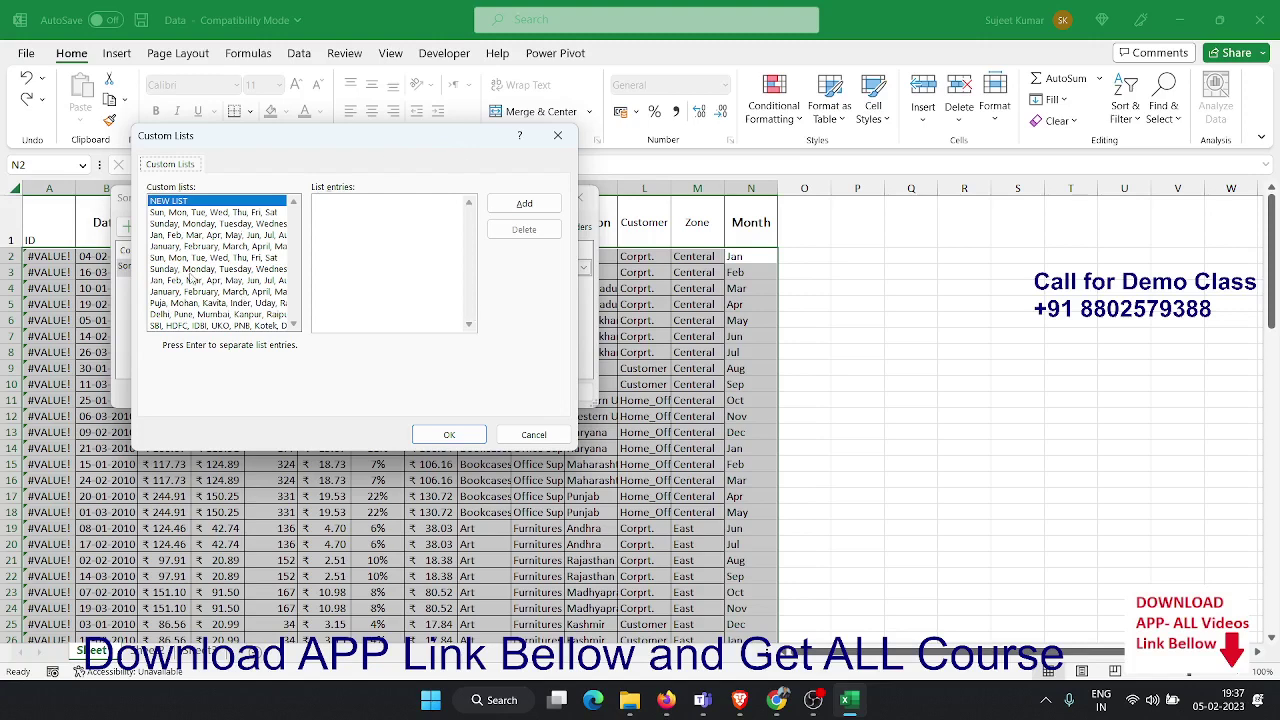
{"action": "left_click", "coordinate": [190, 270]}
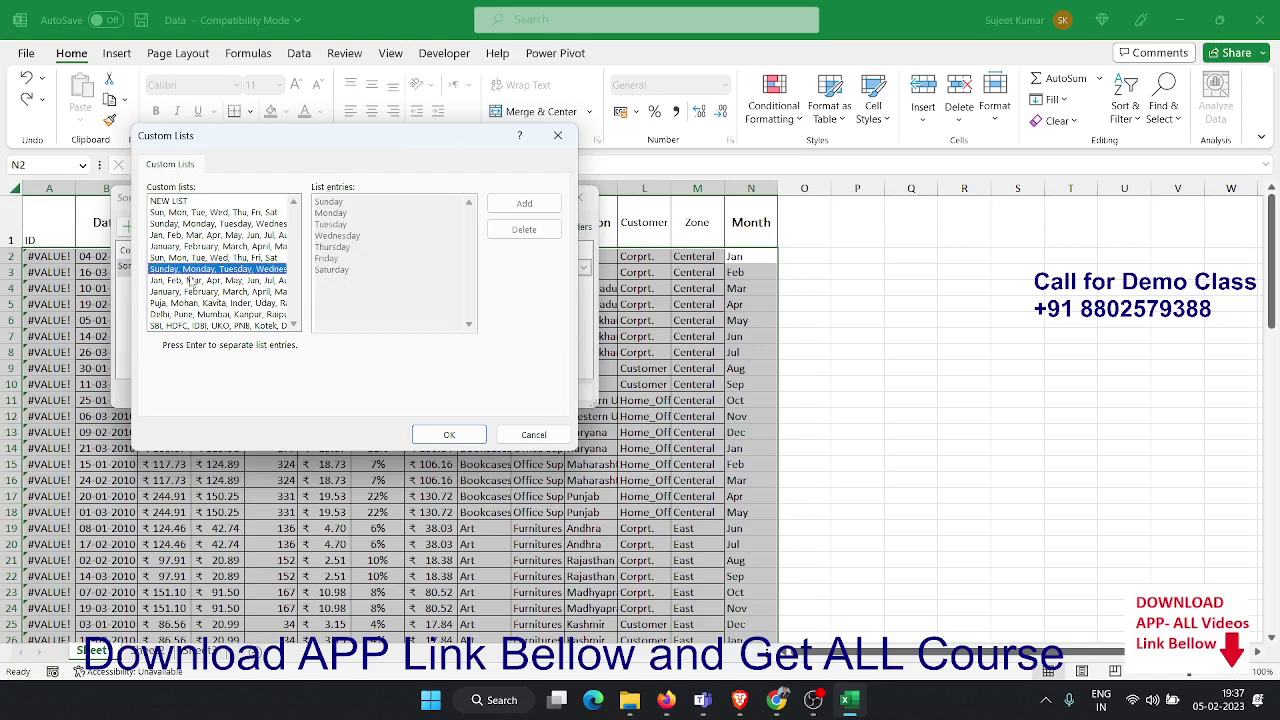
{"action": "left_click", "coordinate": [190, 281]}
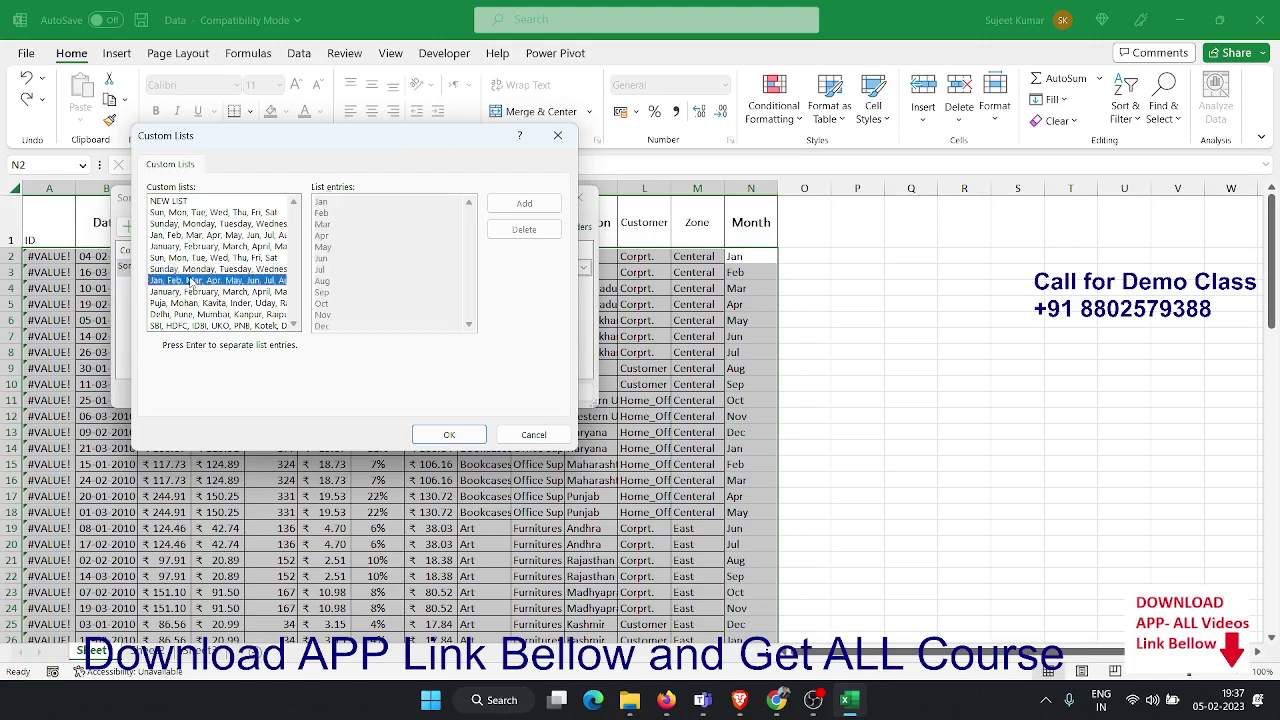
{"action": "left_click", "coordinate": [449, 434]}
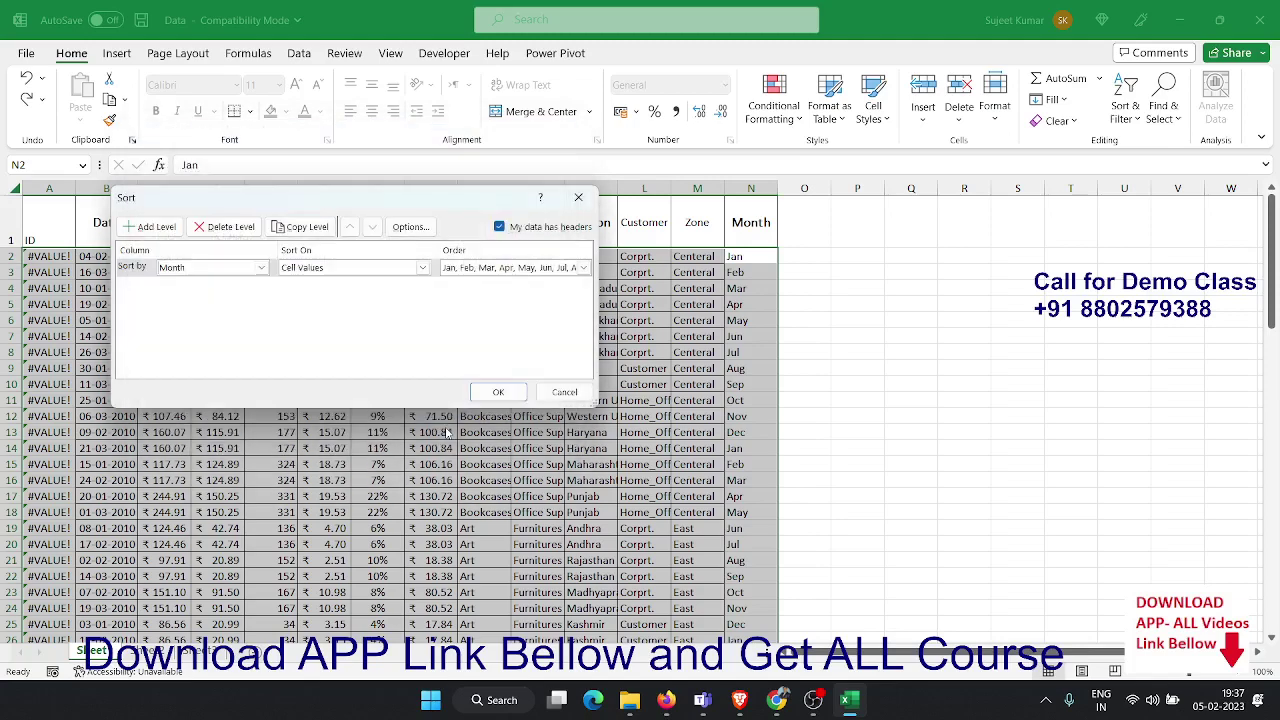
{"action": "left_click", "coordinate": [498, 390]}
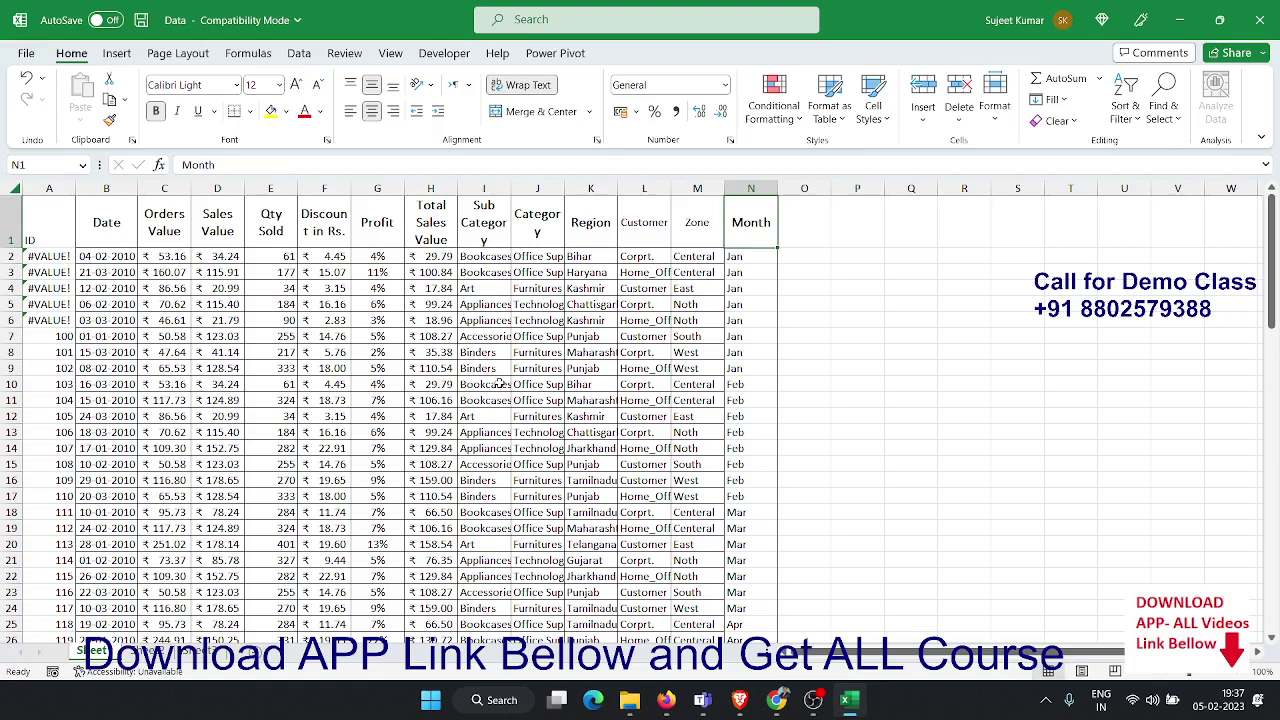
Highlight the Qty Sold values in E10, E18 and E26 with yellow fill
{"action": "left_click", "coordinate": [278, 382]}
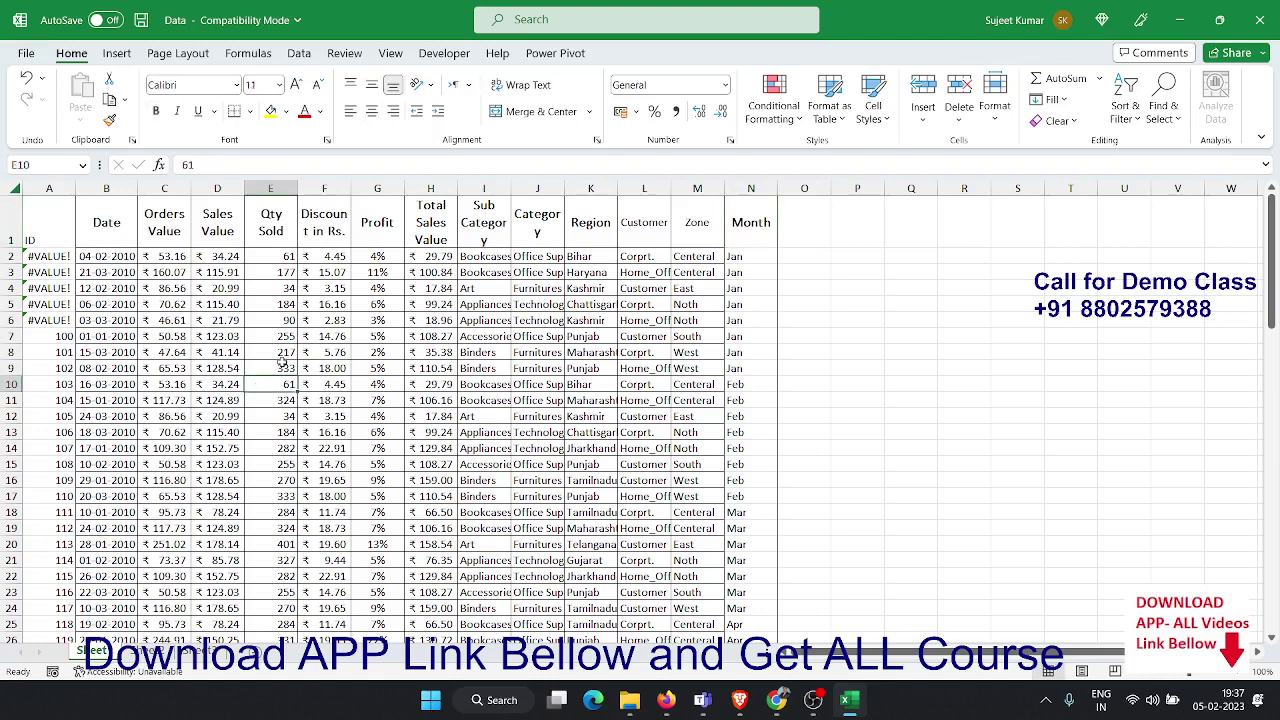
{"action": "left_click", "coordinate": [270, 111]}
{"action": "left_click", "coordinate": [266, 510]}
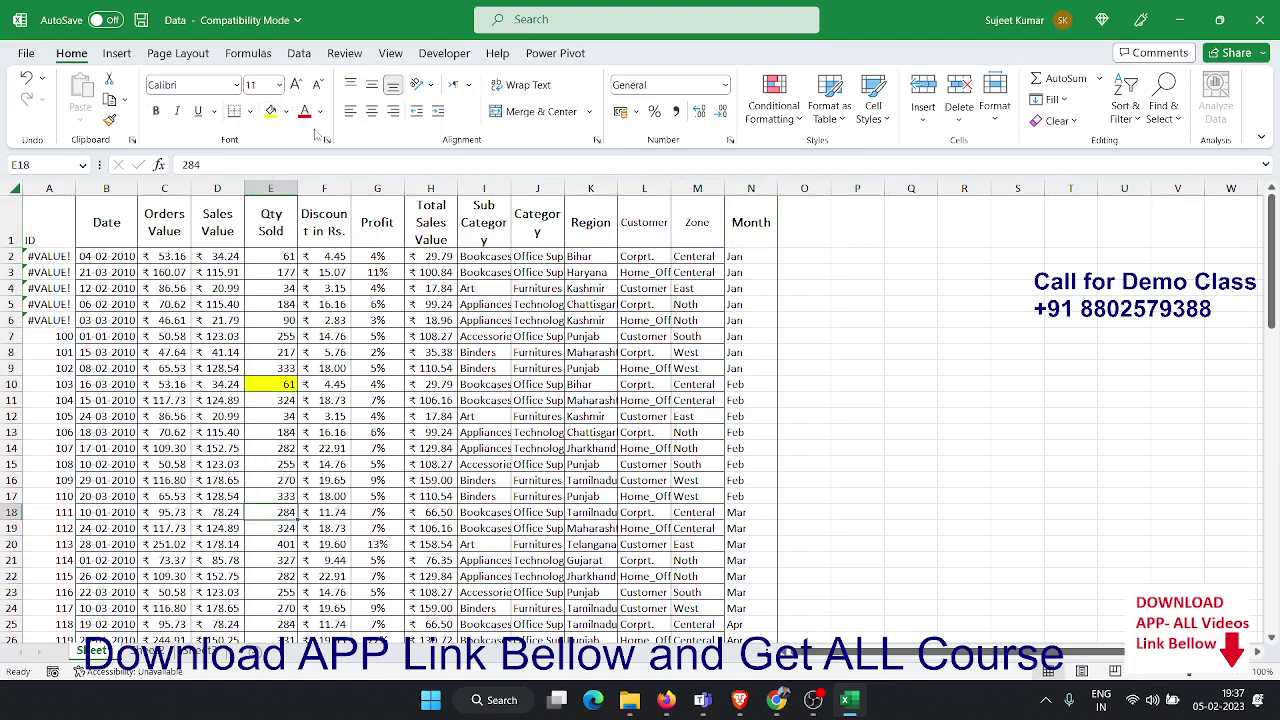
{"action": "left_click", "coordinate": [270, 111]}
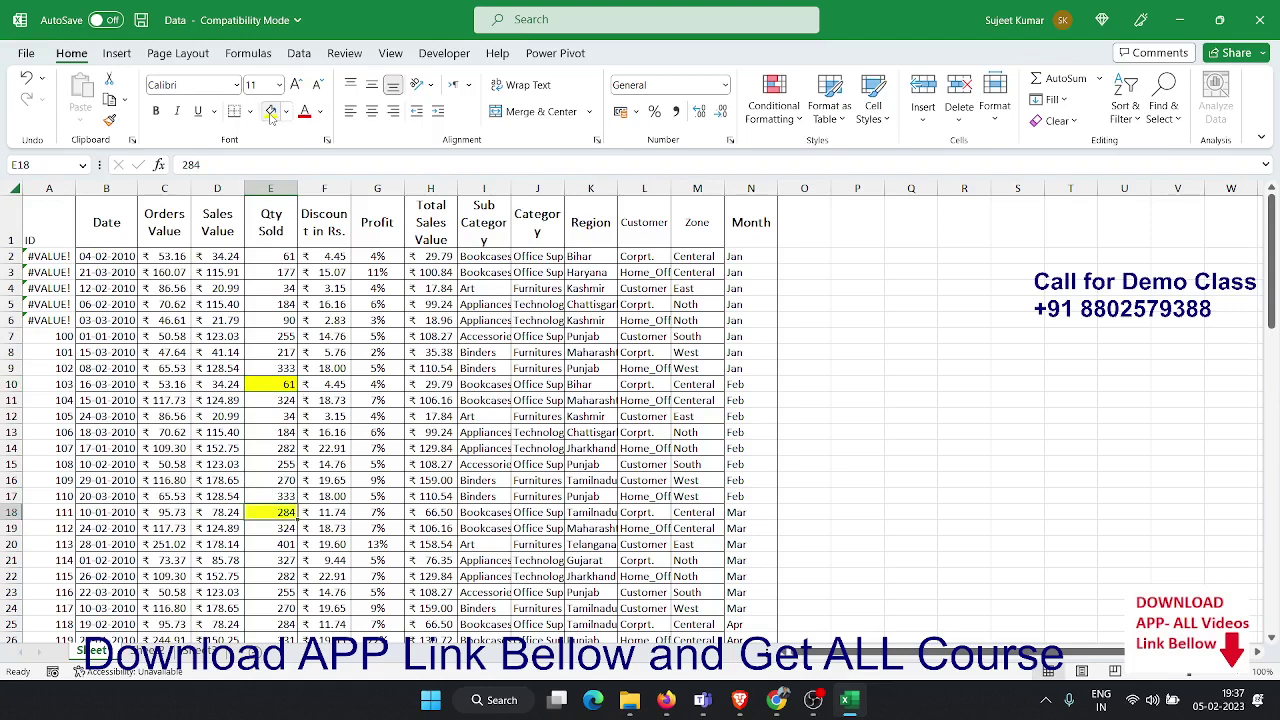
{"action": "left_click", "coordinate": [270, 637]}
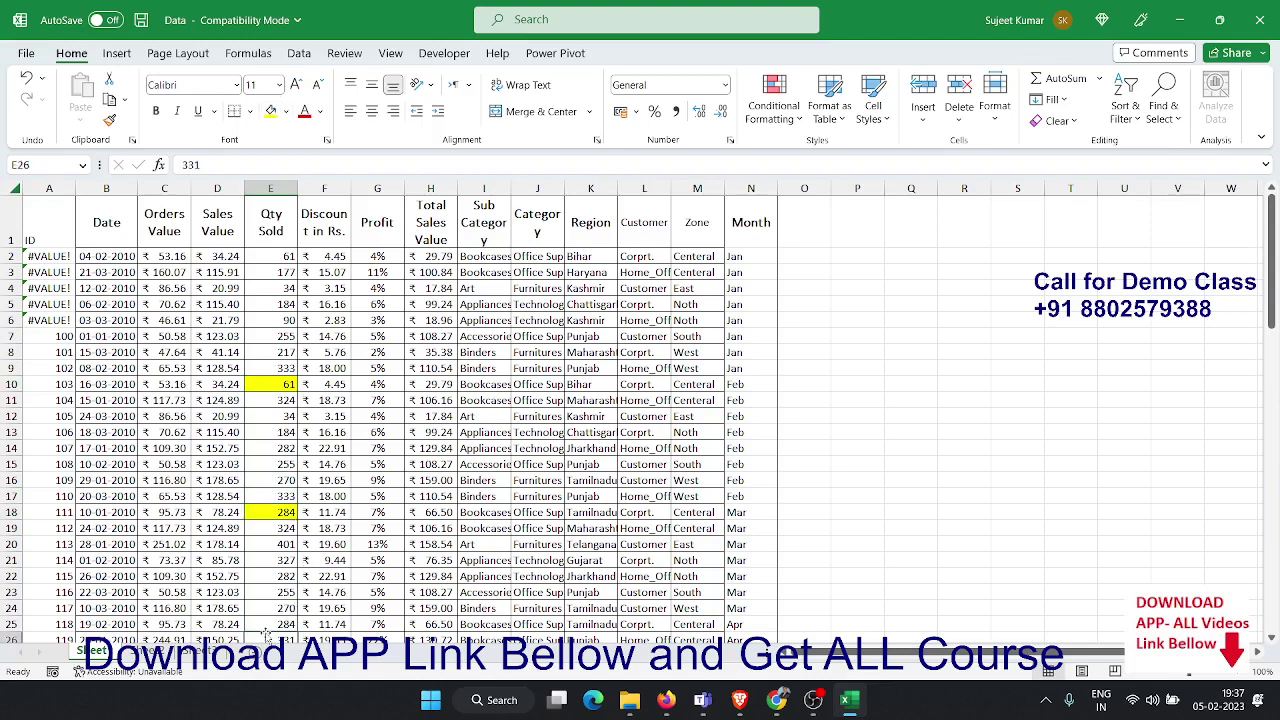
{"action": "left_click", "coordinate": [286, 112]}
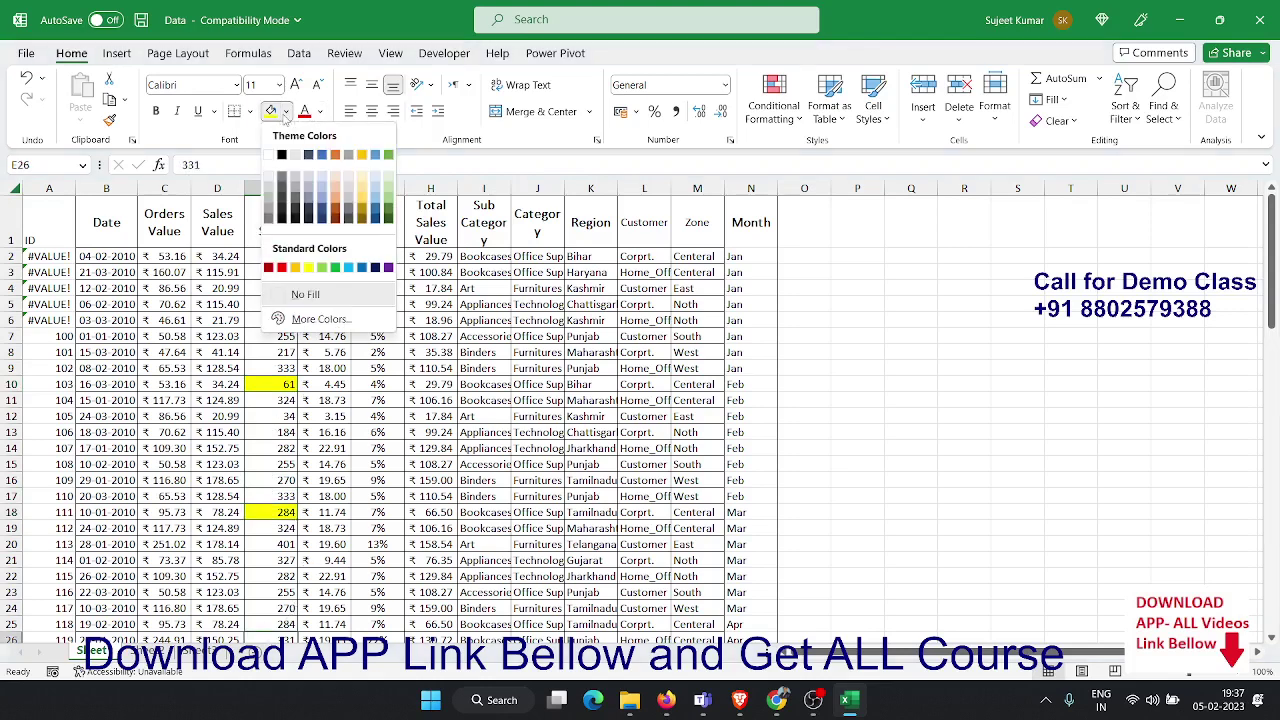
{"action": "left_click", "coordinate": [270, 112]}
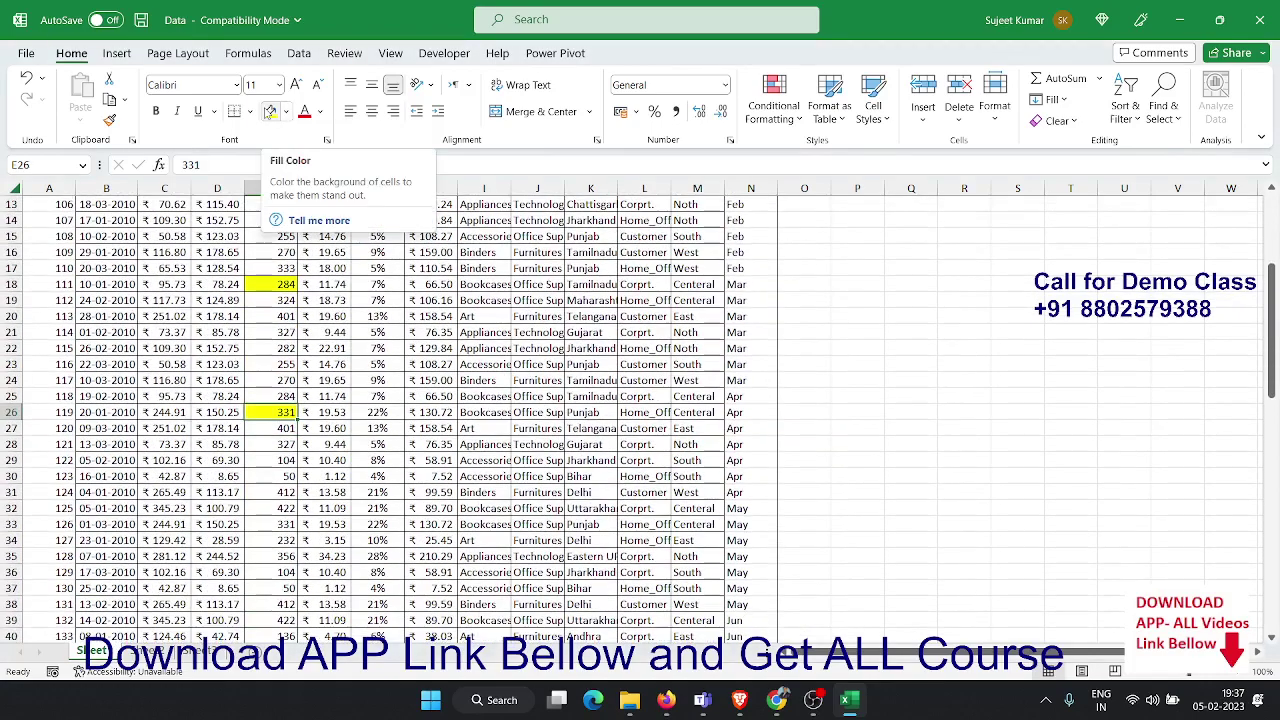
{"action": "key", "text": "ctrl+Up"}
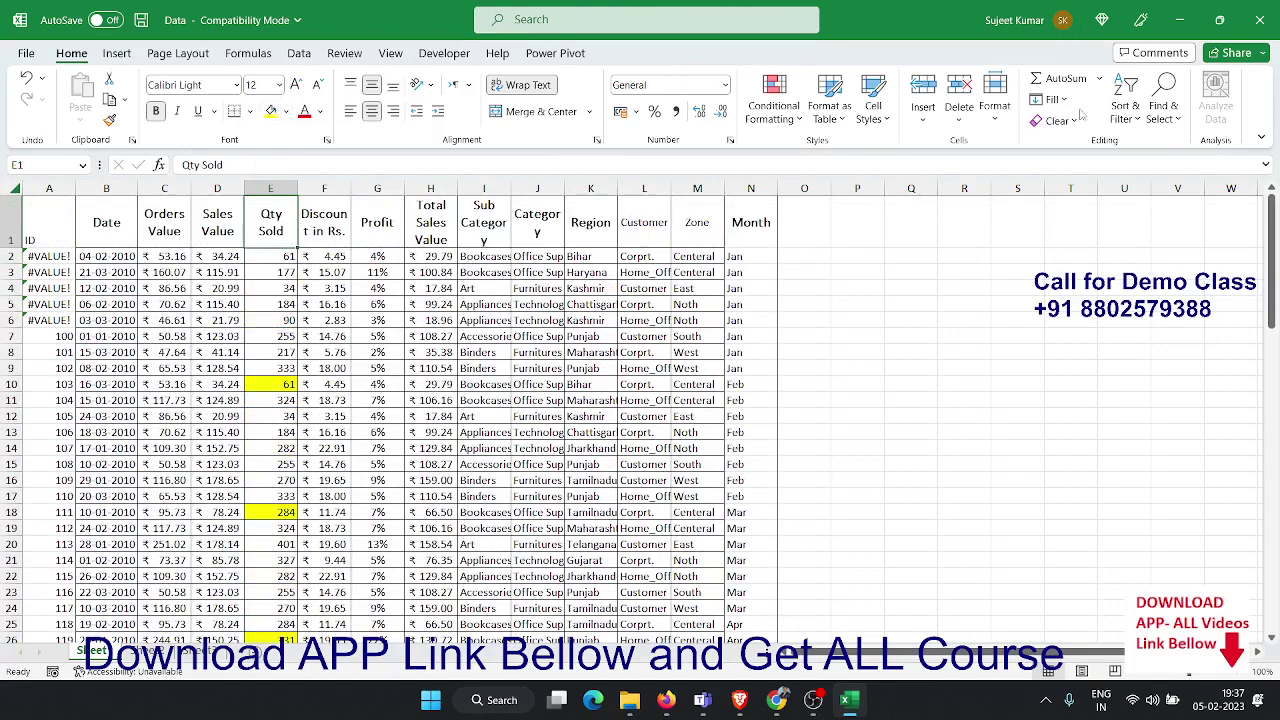
Custom-sort by Qty Sold on Cell Color with yellow On Top
{"action": "left_click", "coordinate": [1128, 117]}
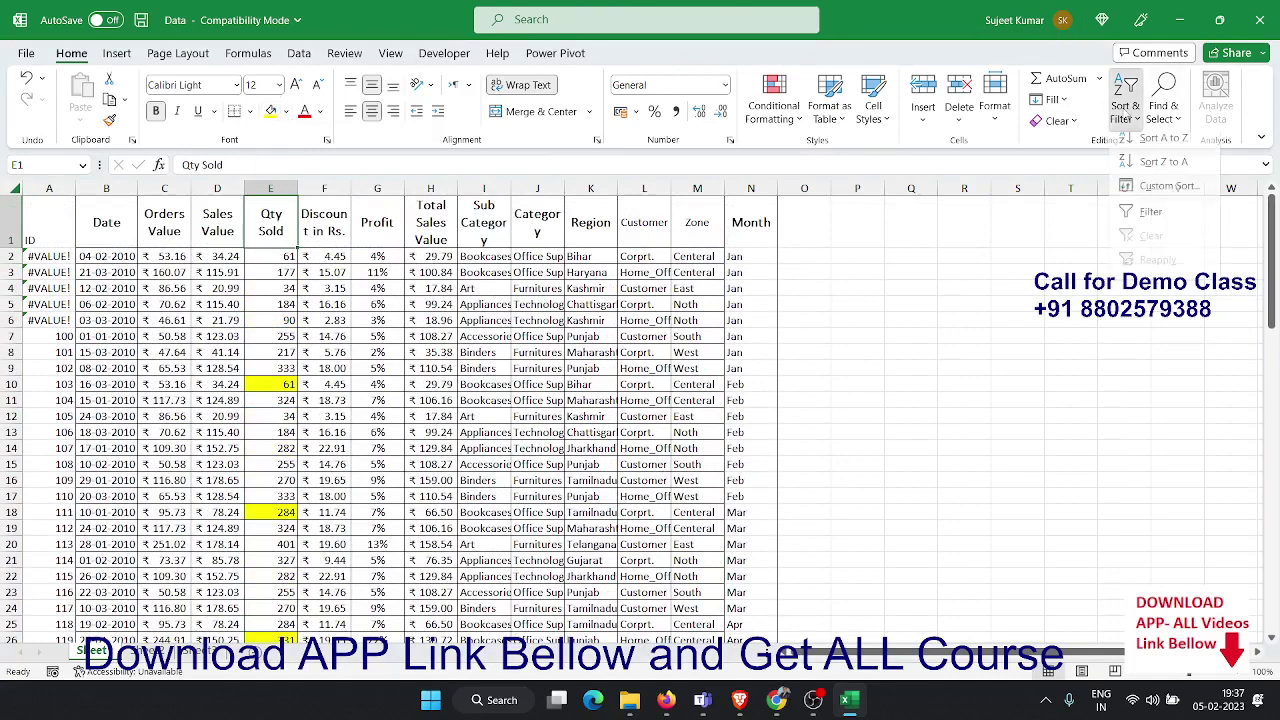
{"action": "left_click", "coordinate": [1153, 192]}
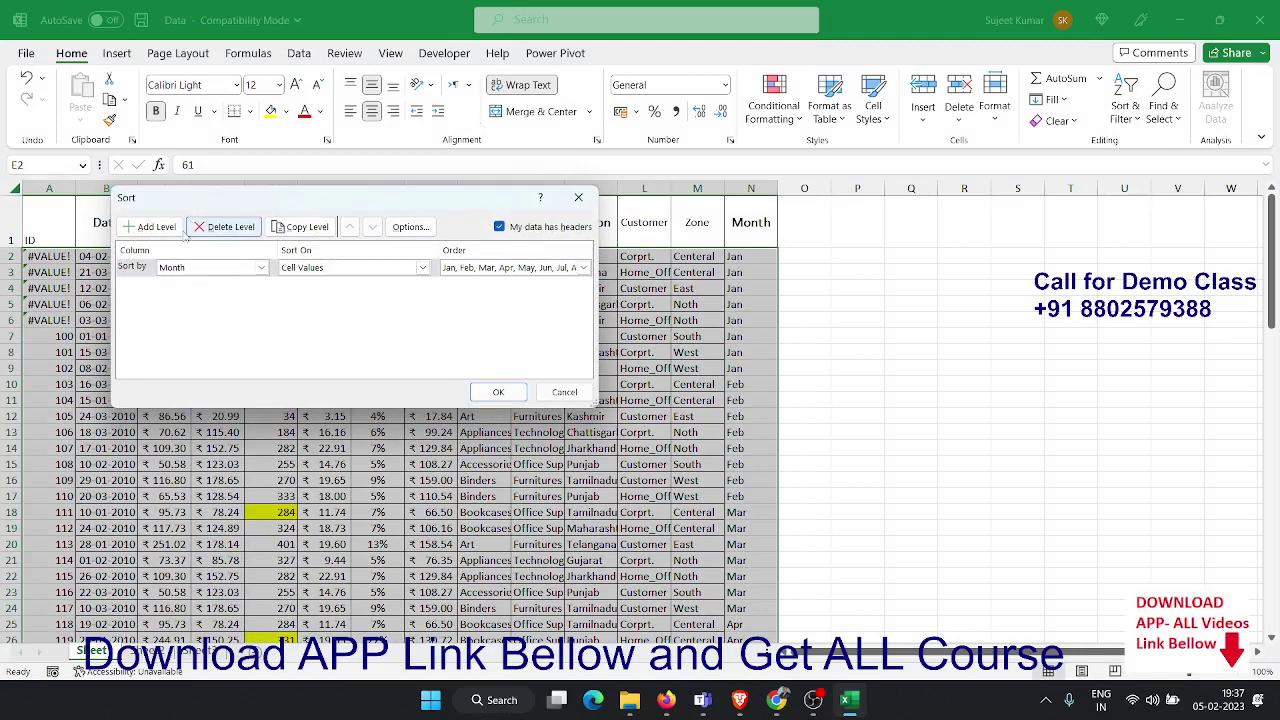
{"action": "left_click", "coordinate": [176, 268]}
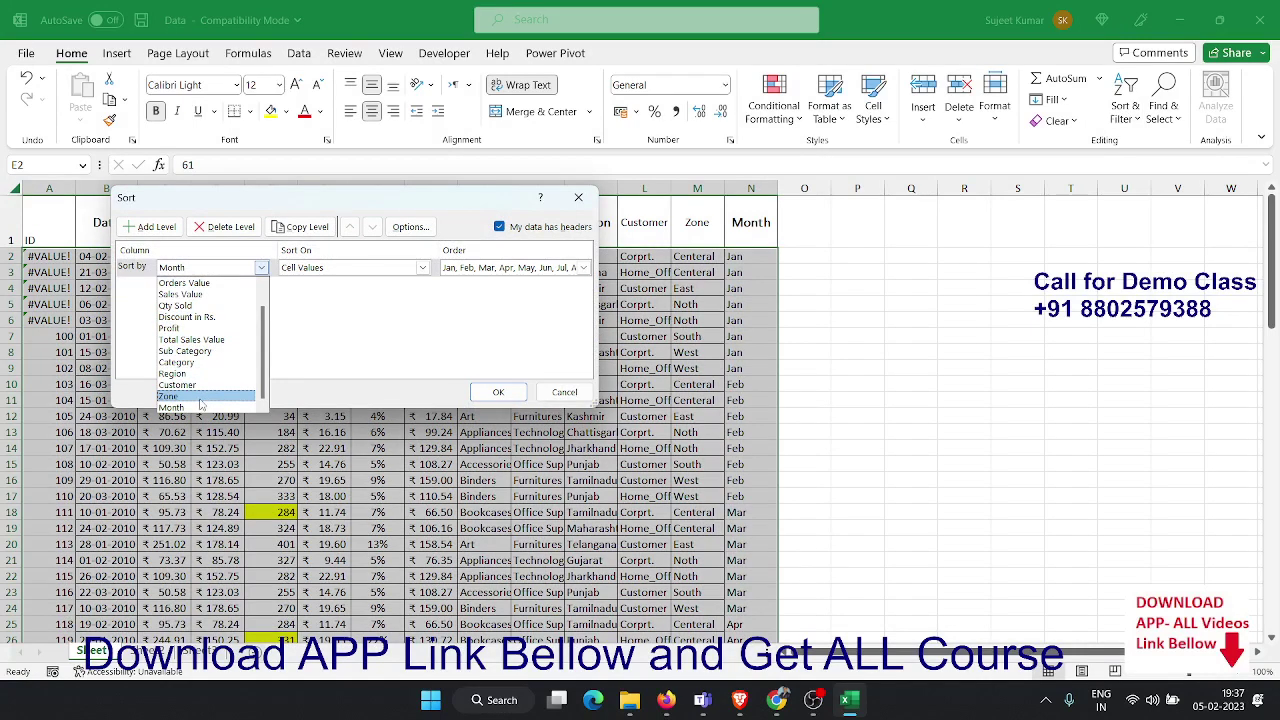
{"action": "left_click", "coordinate": [186, 306]}
{"action": "left_click", "coordinate": [305, 268]}
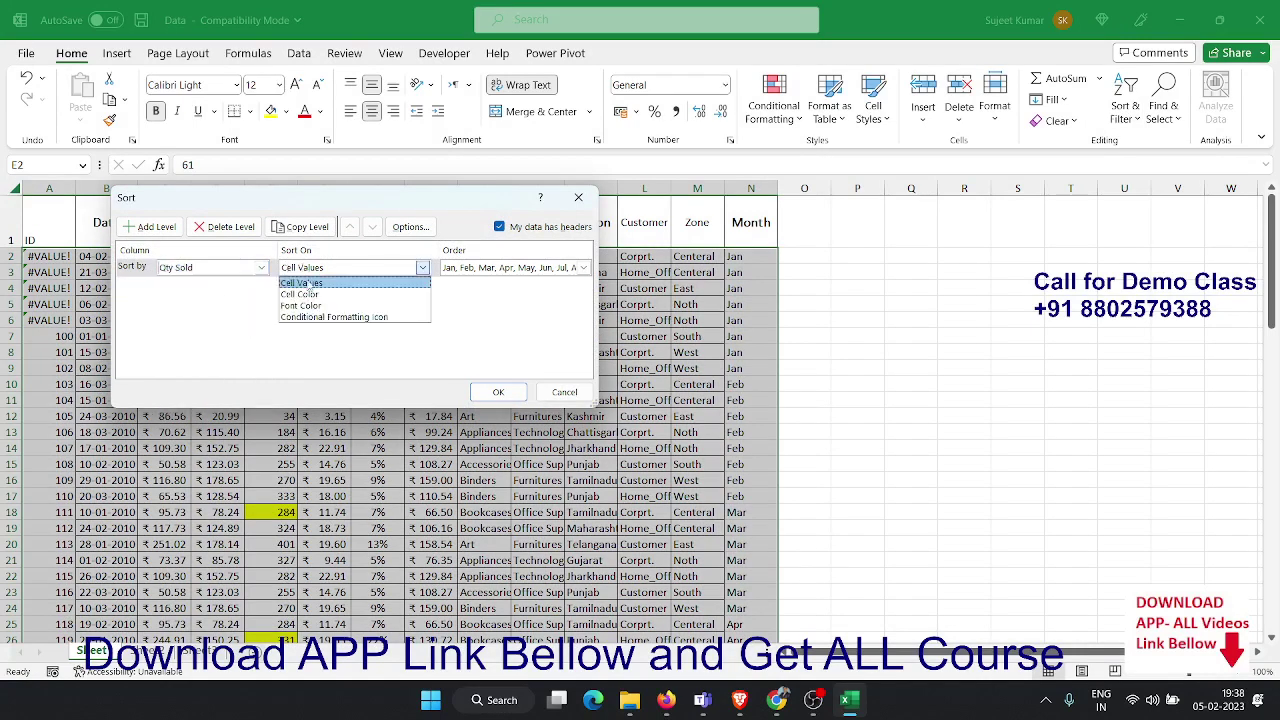
{"action": "left_click", "coordinate": [305, 294]}
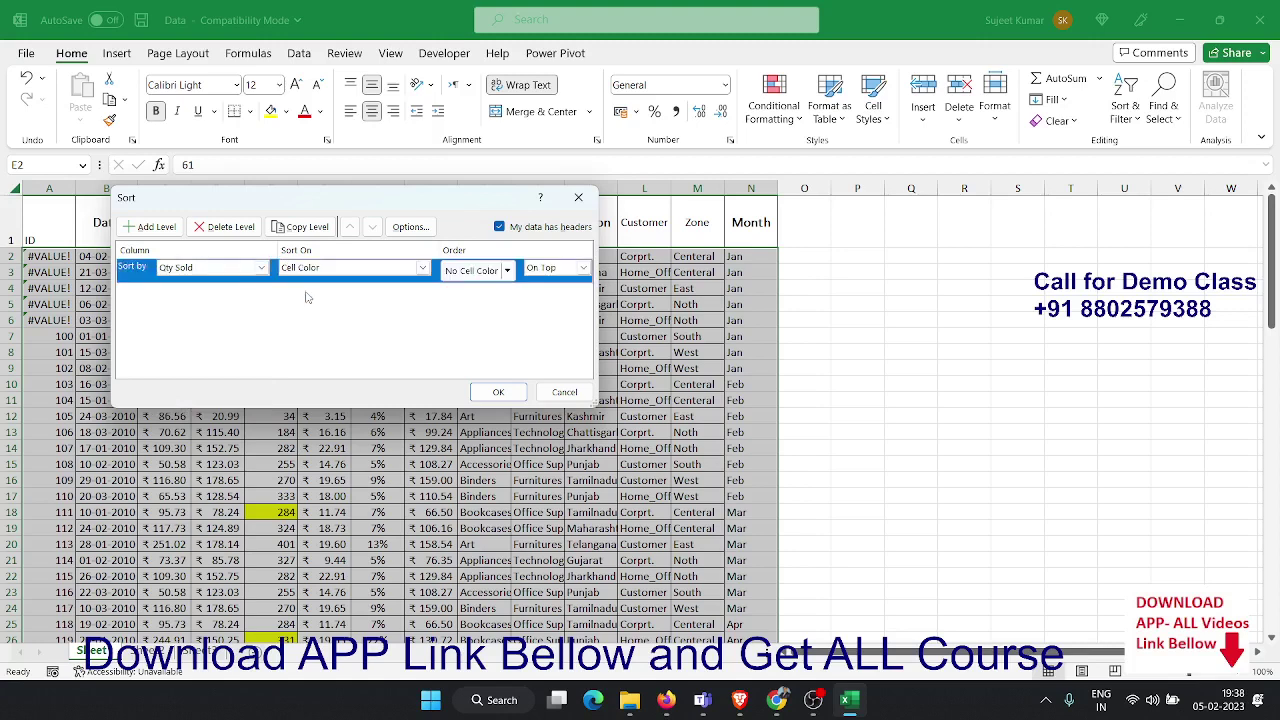
{"action": "left_click", "coordinate": [500, 271]}
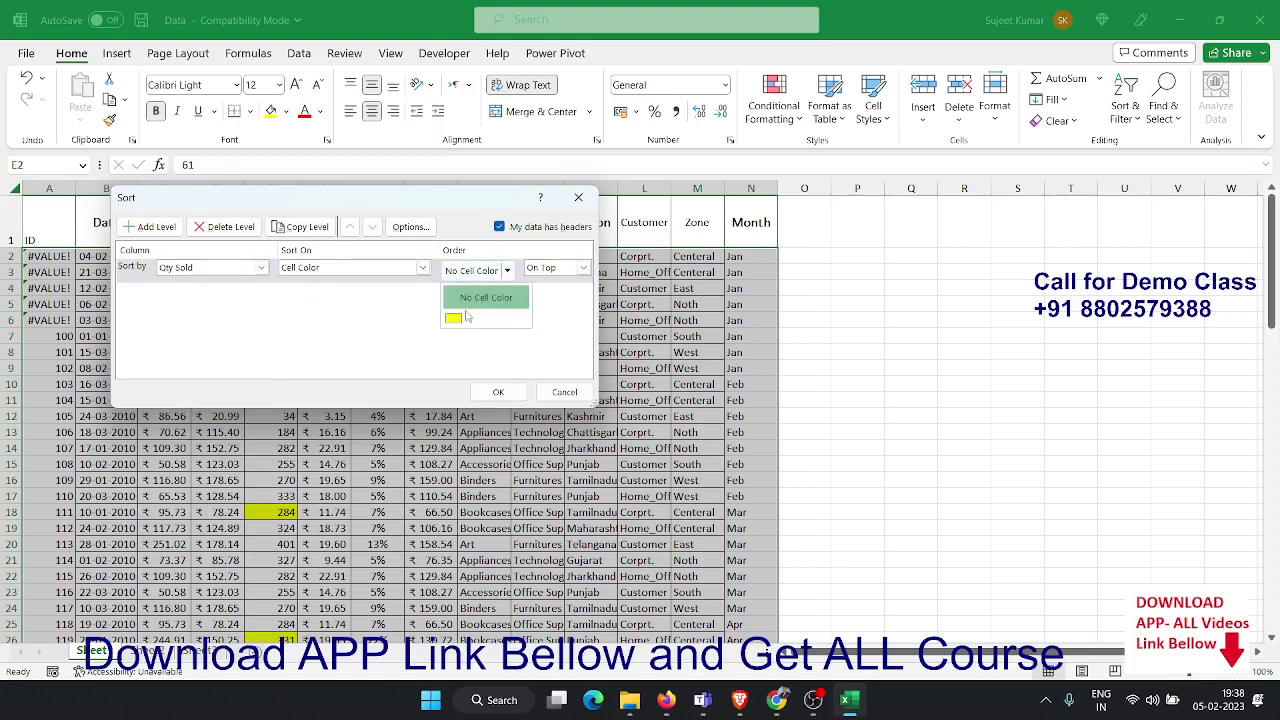
{"action": "left_click", "coordinate": [464, 318]}
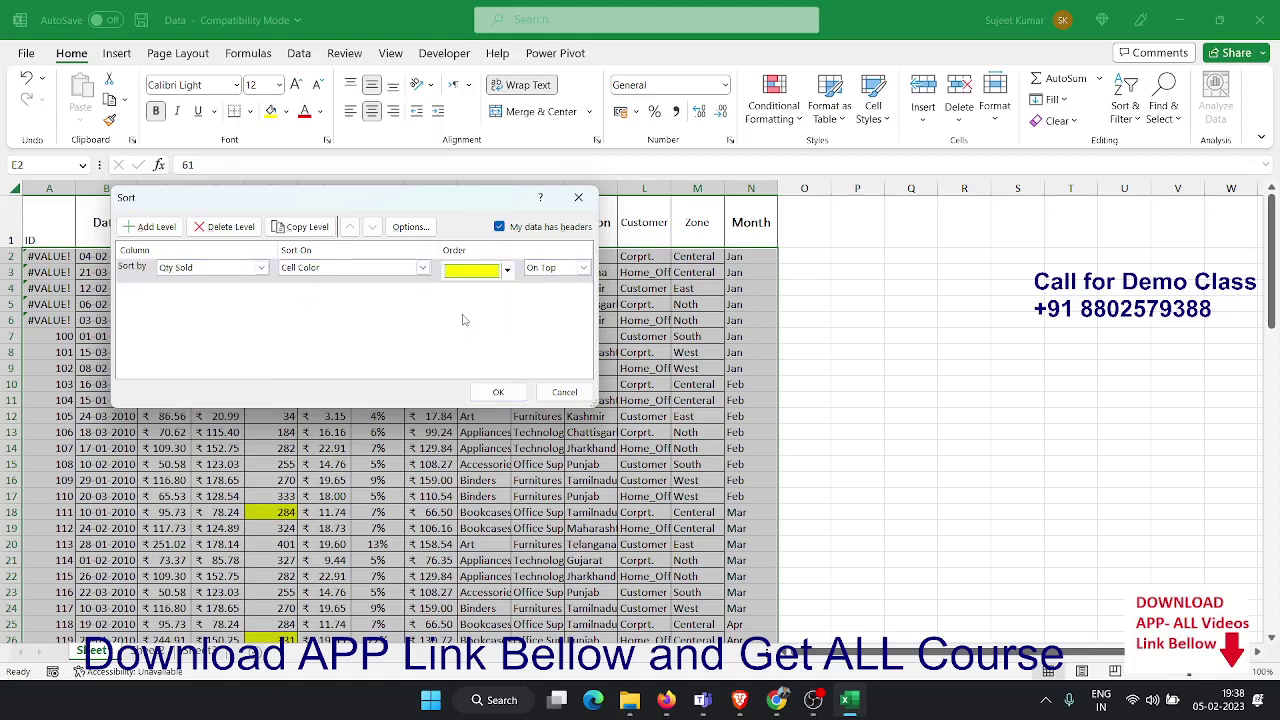
{"action": "left_click", "coordinate": [497, 392]}
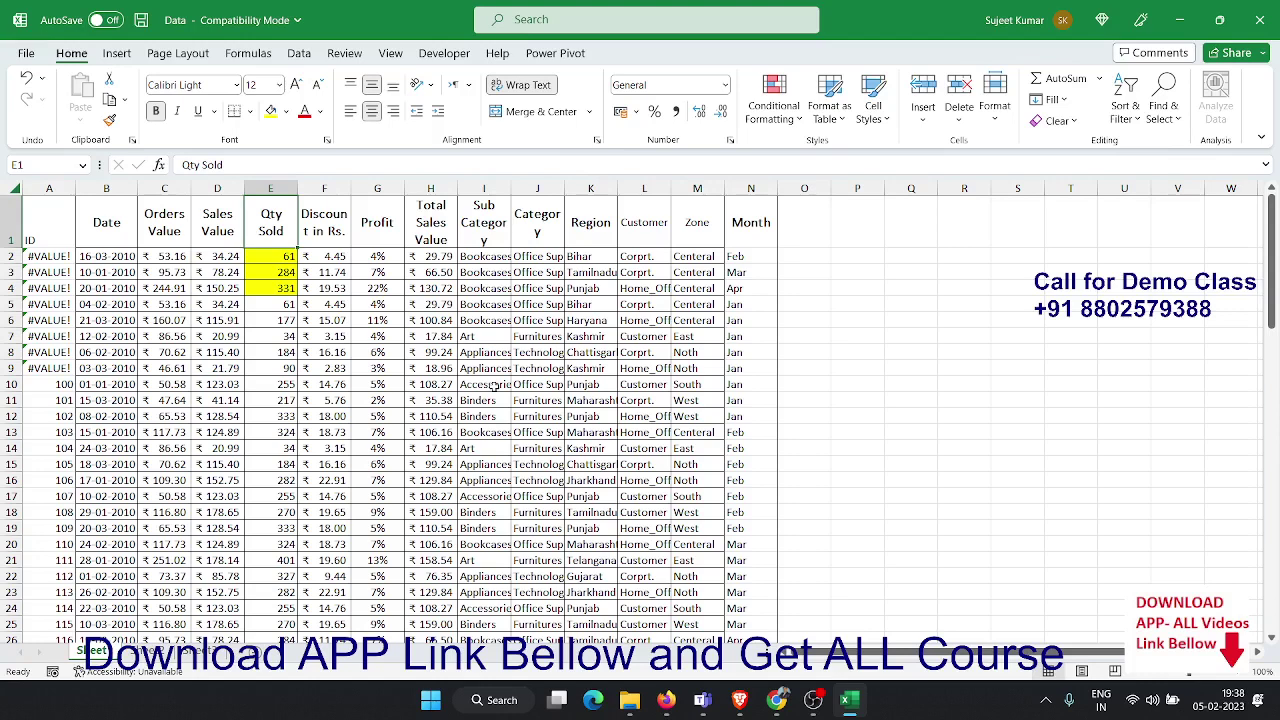
In Custom Sort, set Month by cell values with a Custom List order
{"action": "left_click", "coordinate": [1122, 118]}
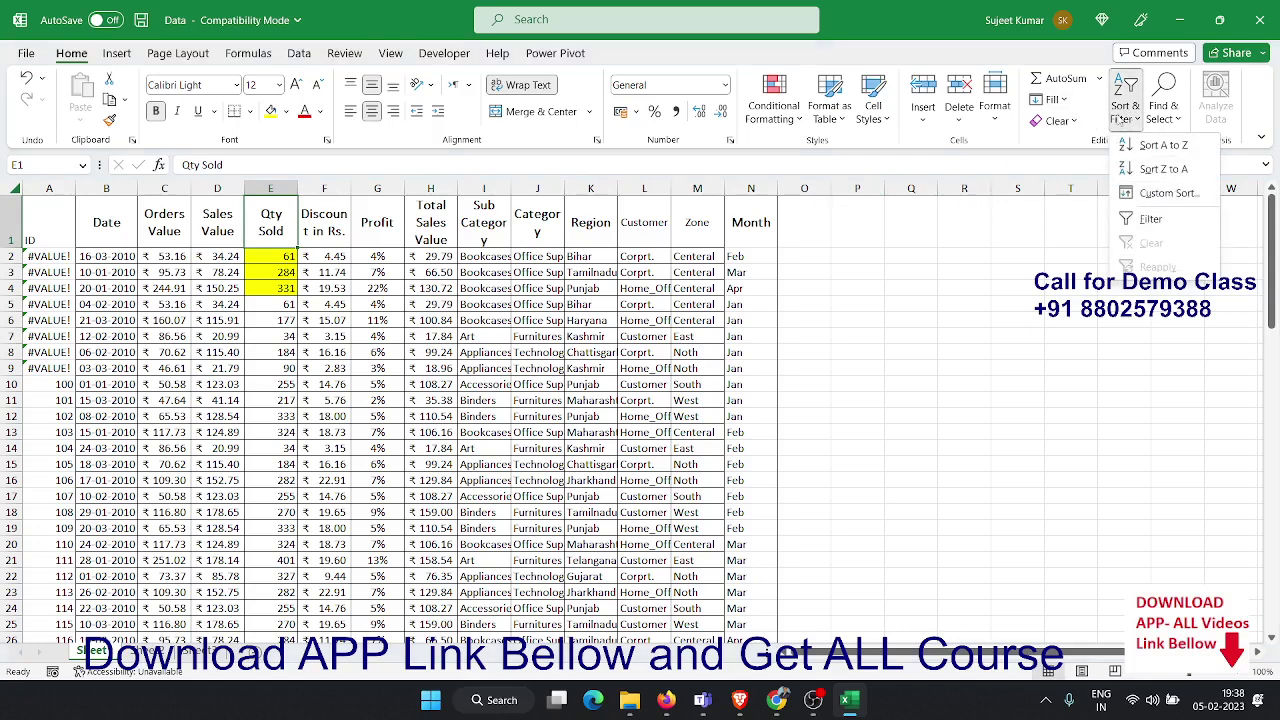
{"action": "left_click", "coordinate": [1140, 195]}
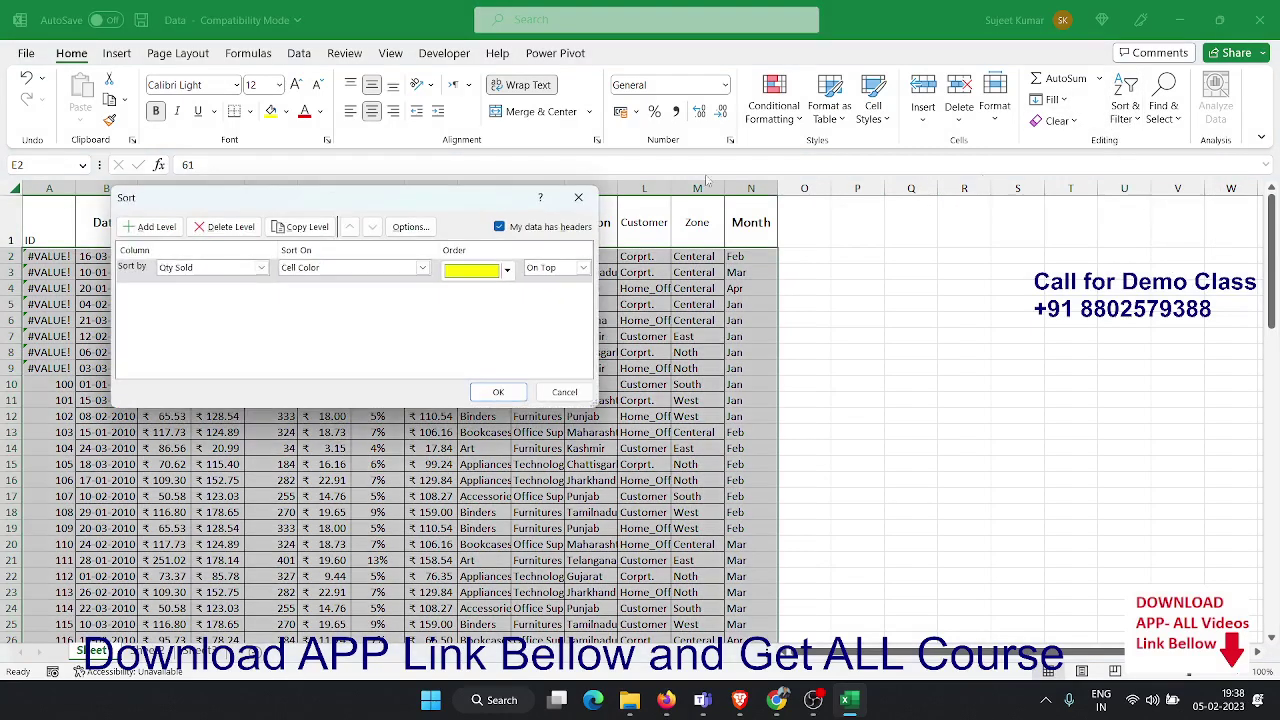
{"action": "left_click", "coordinate": [230, 268]}
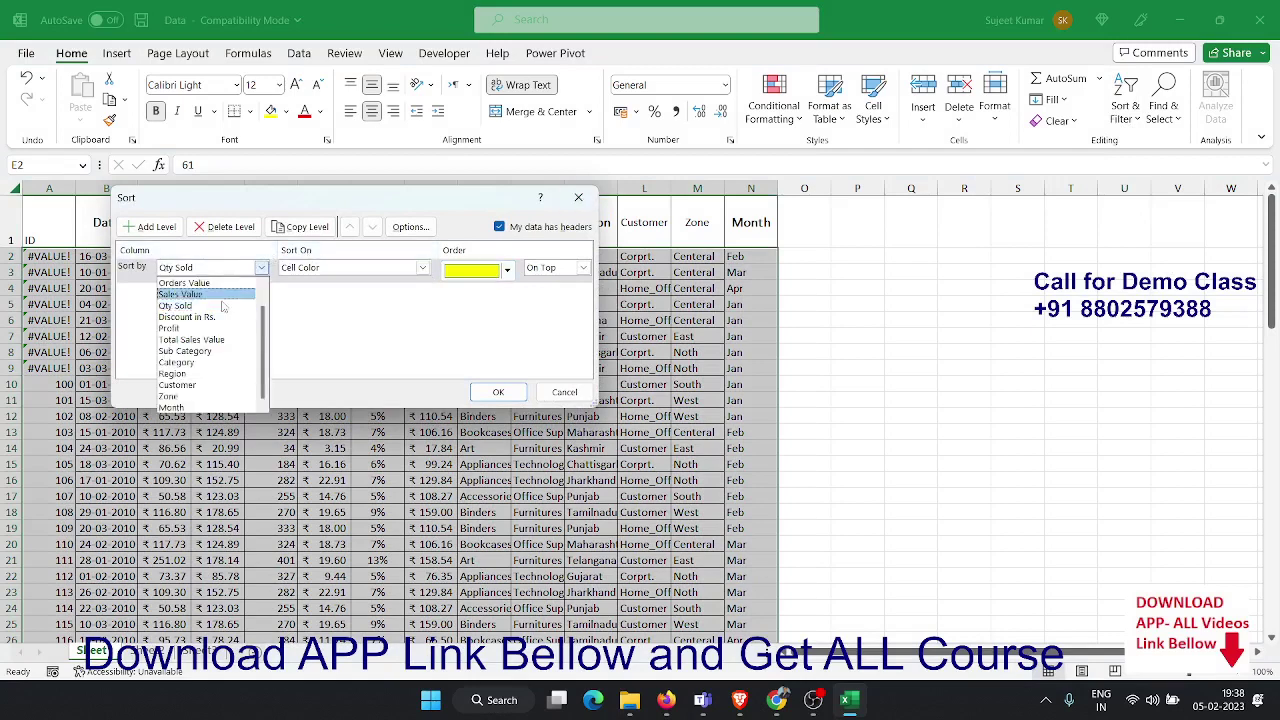
{"action": "left_click", "coordinate": [215, 408]}
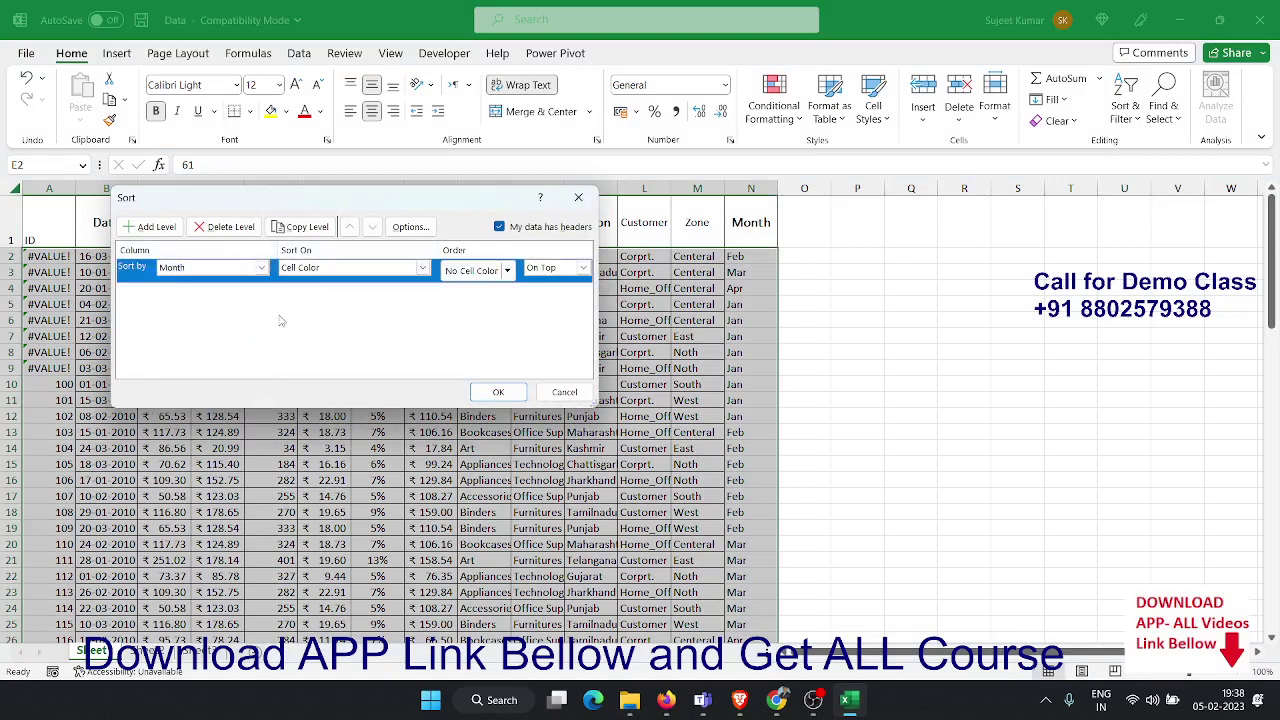
{"action": "left_click", "coordinate": [320, 268]}
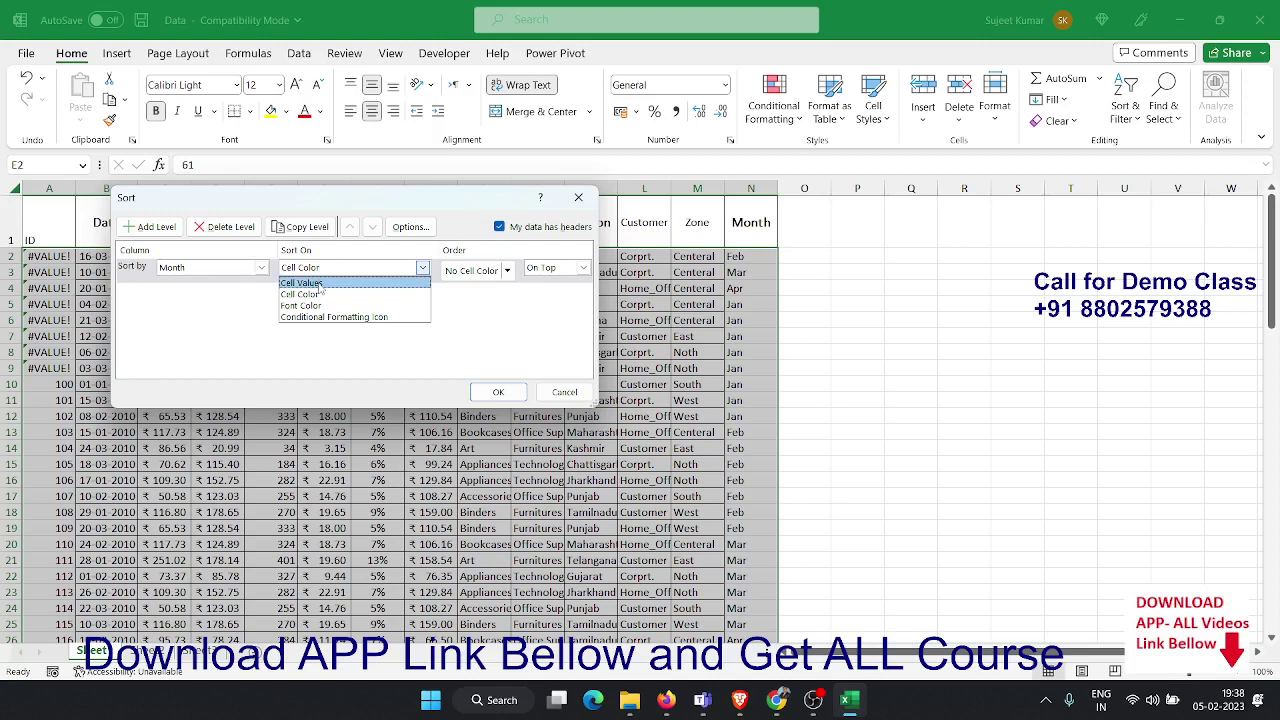
{"action": "left_click", "coordinate": [320, 285]}
{"action": "left_click", "coordinate": [583, 268]}
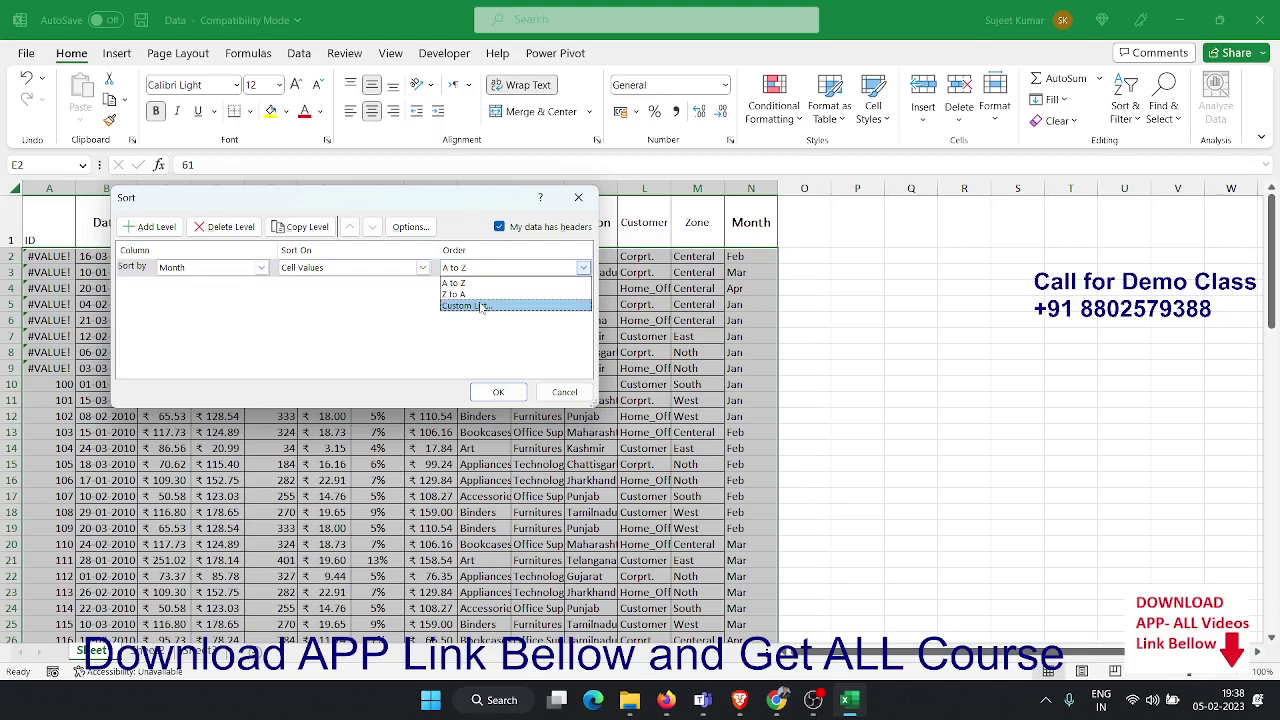
{"action": "left_click", "coordinate": [482, 307]}
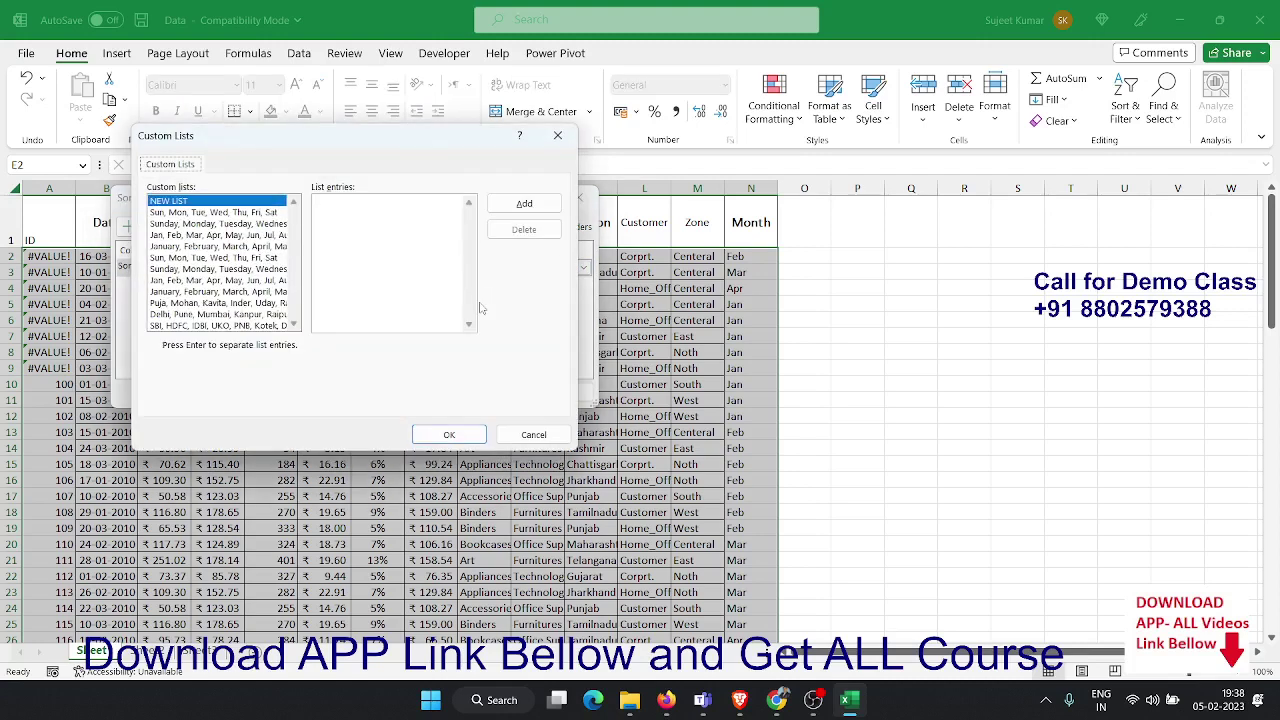
Browse the weekday, month and name custom lists, then cancel both dialogs unchanged
{"action": "left_click", "coordinate": [198, 257]}
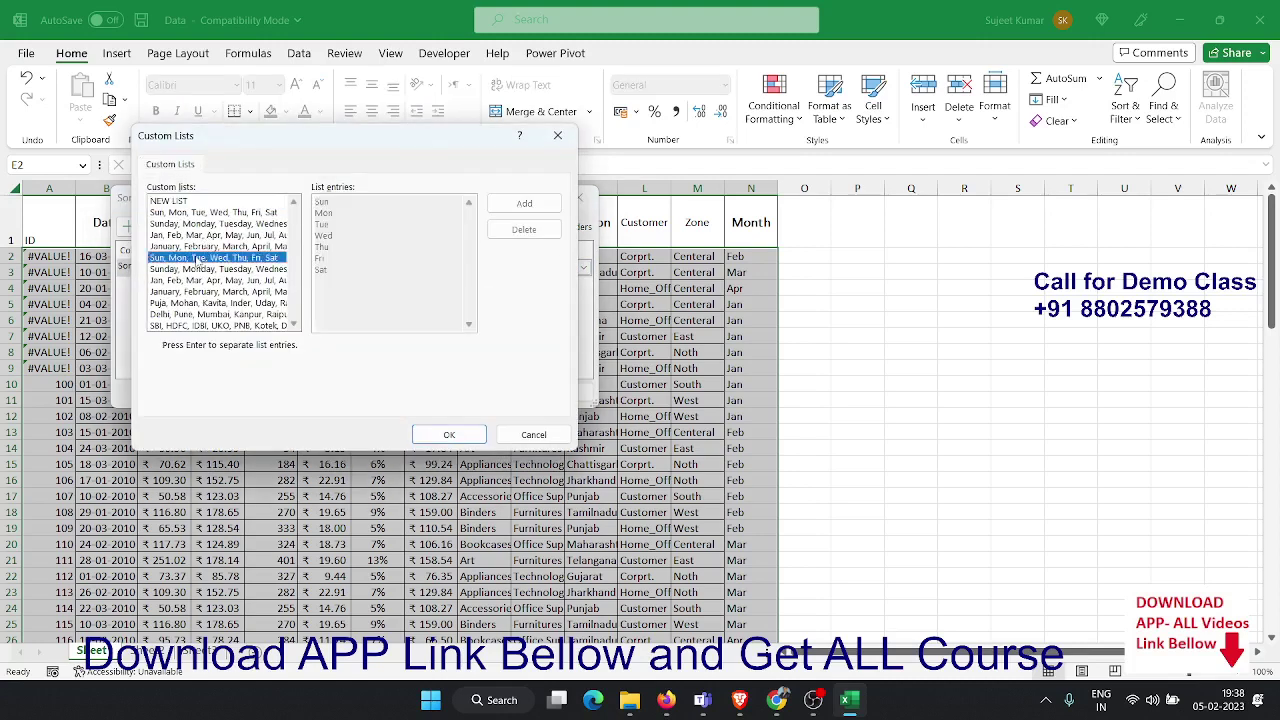
{"action": "left_click", "coordinate": [184, 283]}
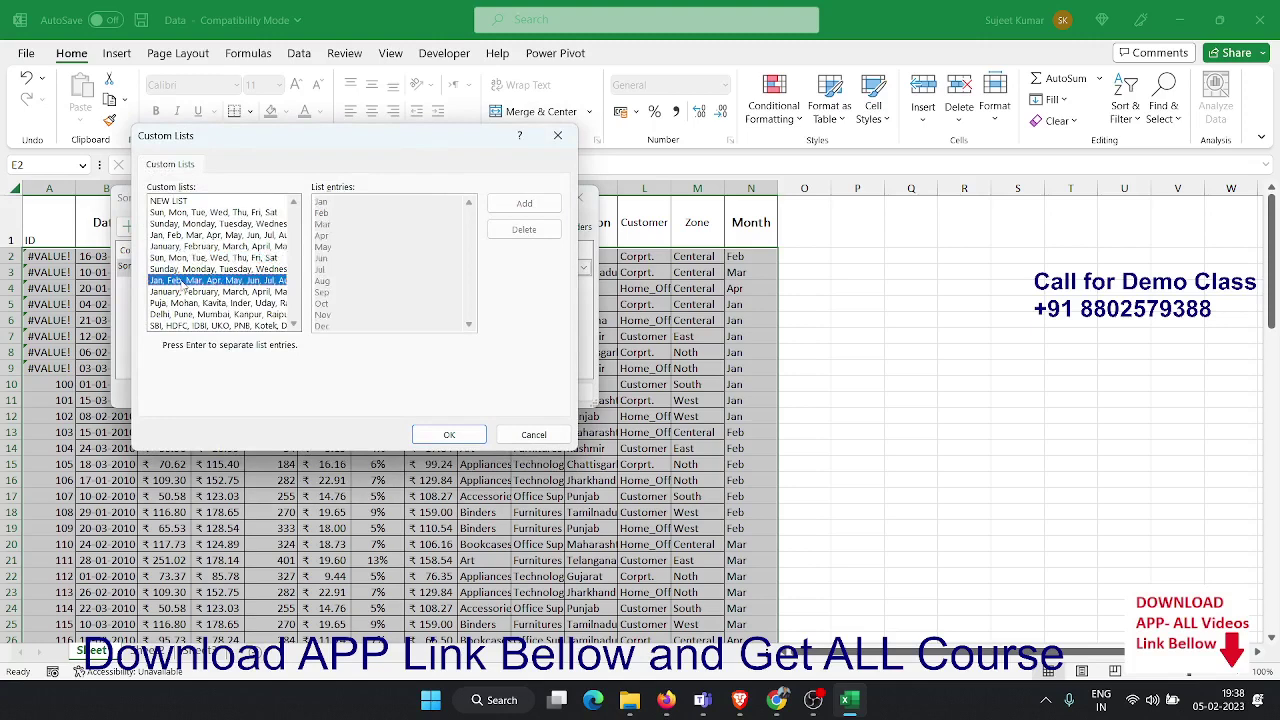
{"action": "left_click", "coordinate": [186, 303]}
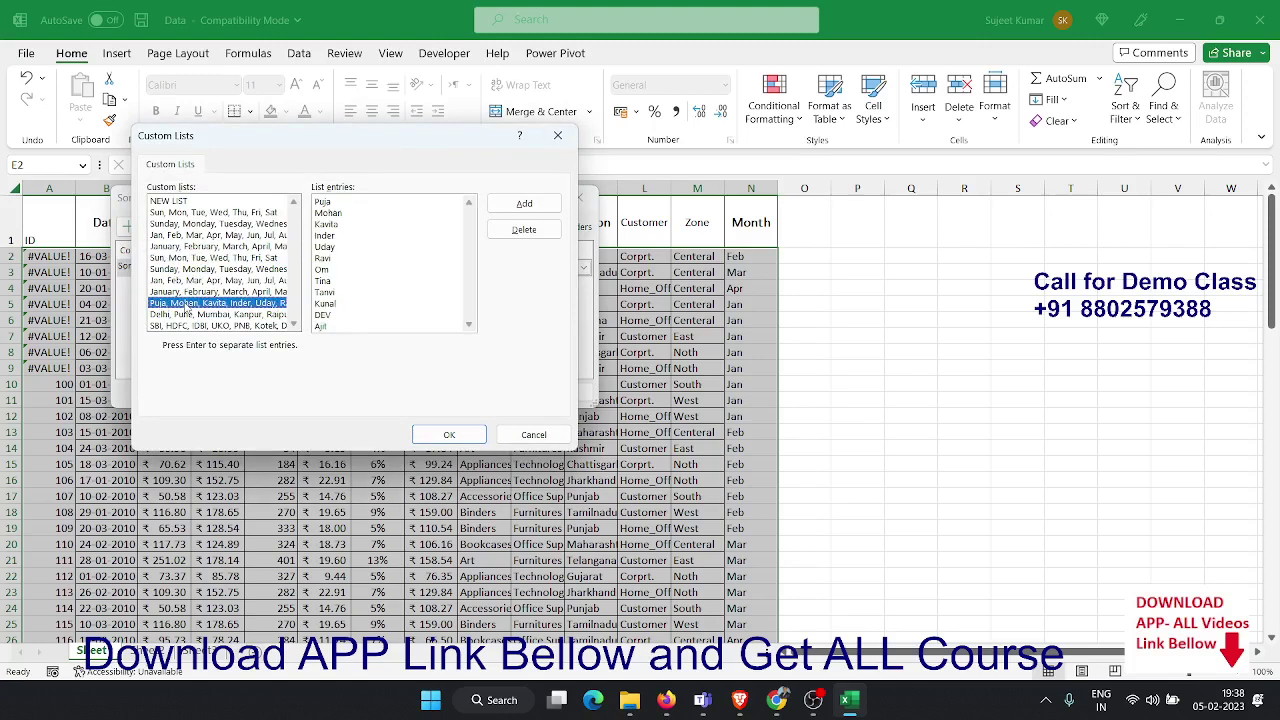
{"action": "left_click", "coordinate": [172, 202]}
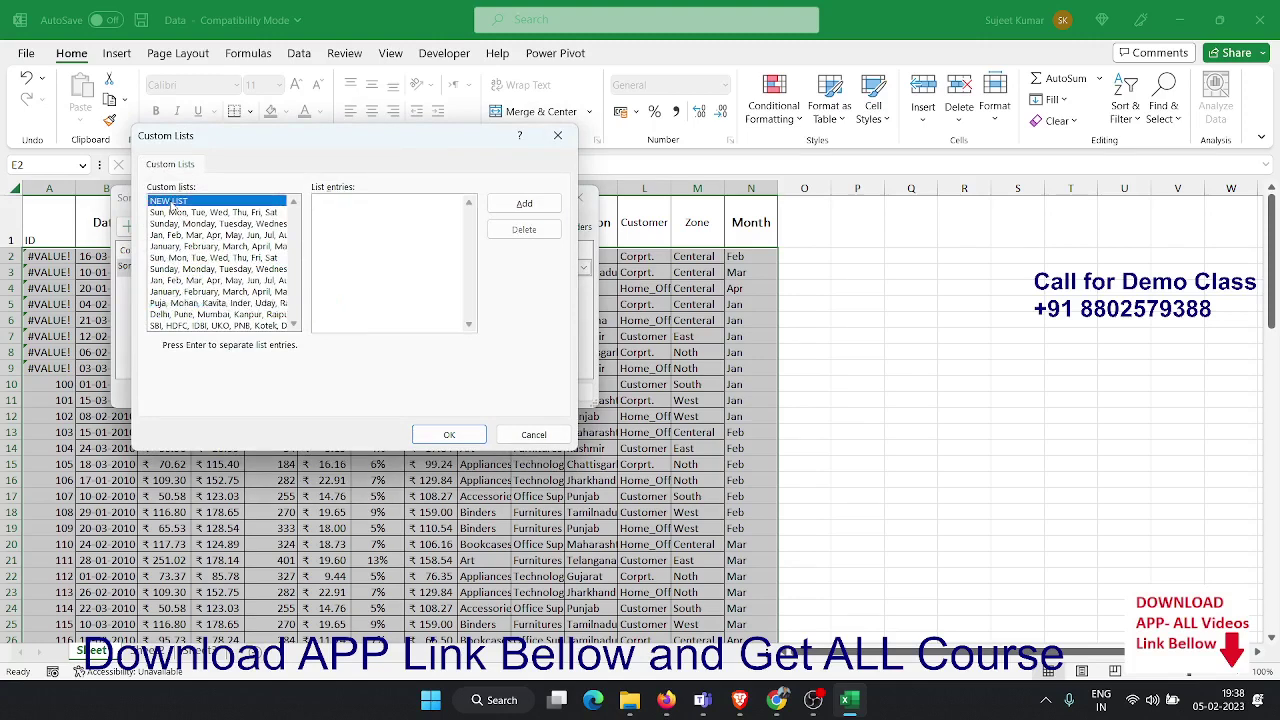
{"action": "left_click", "coordinate": [188, 259]}
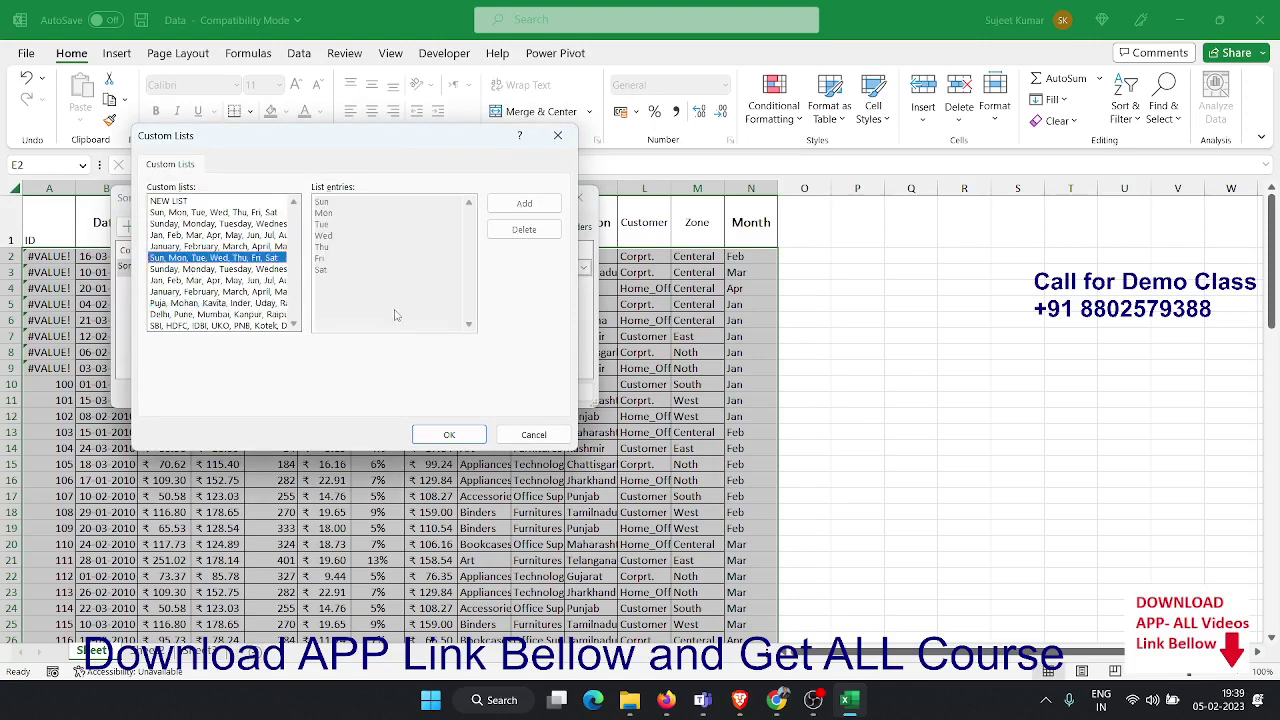
{"action": "left_click", "coordinate": [548, 434]}
{"action": "left_click", "coordinate": [581, 393]}
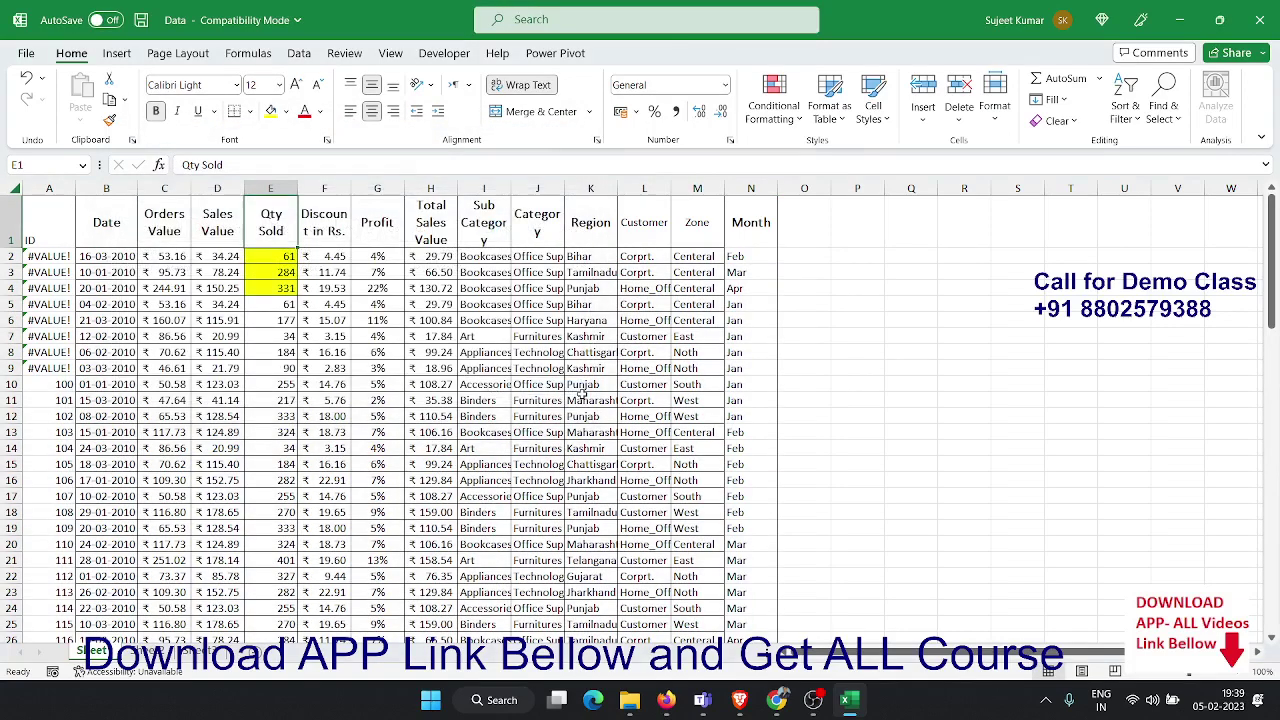
With a table cell selected, apply Sort & Filter > Filter to the headers
{"action": "left_click", "coordinate": [581, 397]}
{"action": "left_click", "coordinate": [1125, 112]}
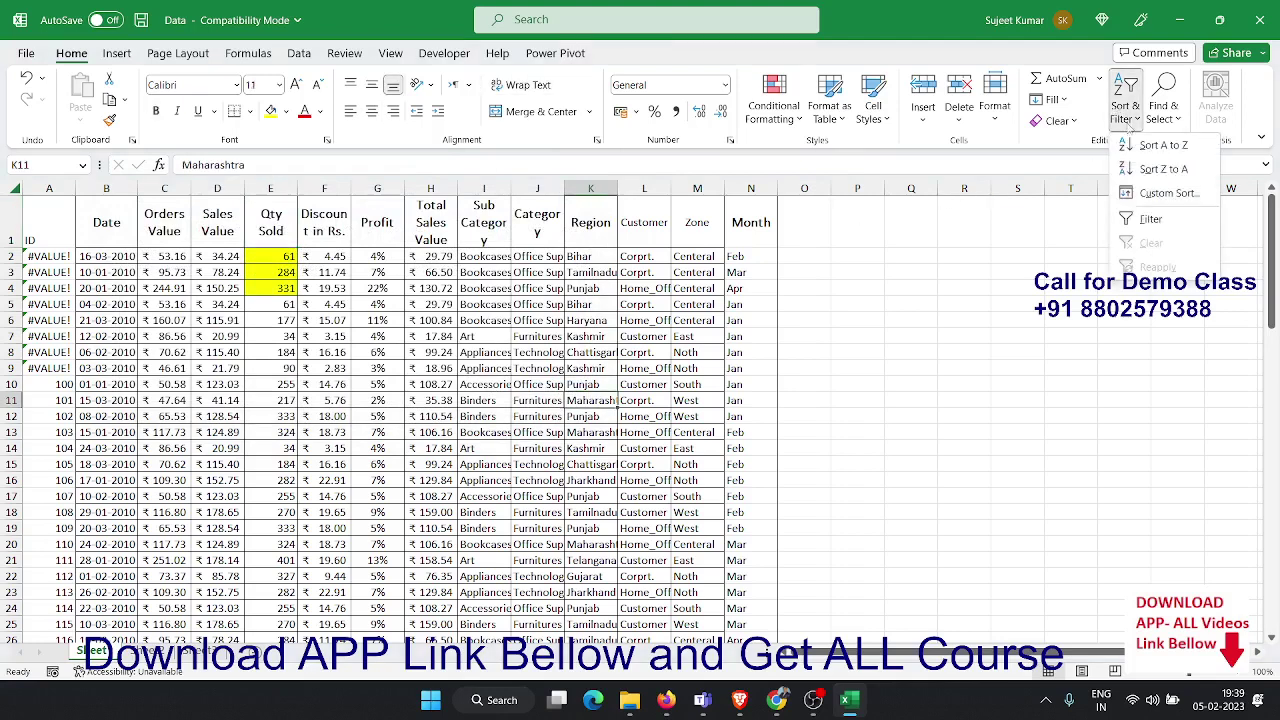
{"action": "left_click", "coordinate": [1150, 218]}
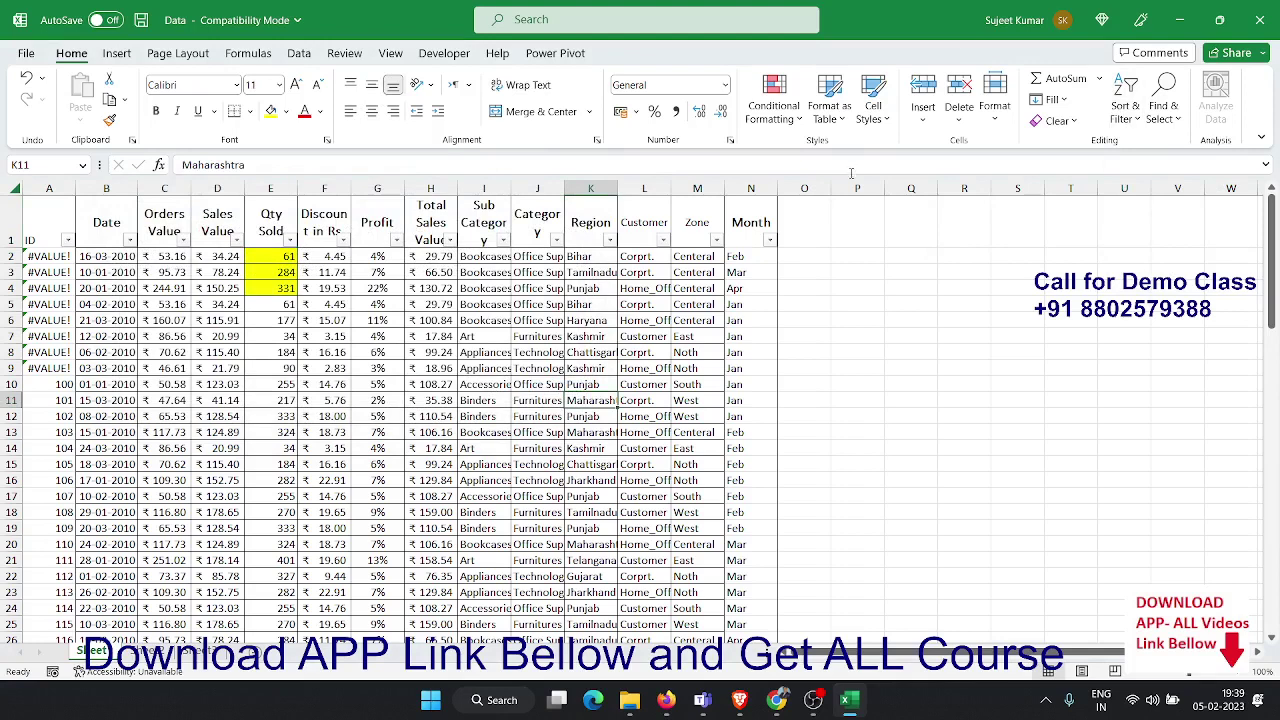
{"action": "left_click", "coordinate": [769, 240]}
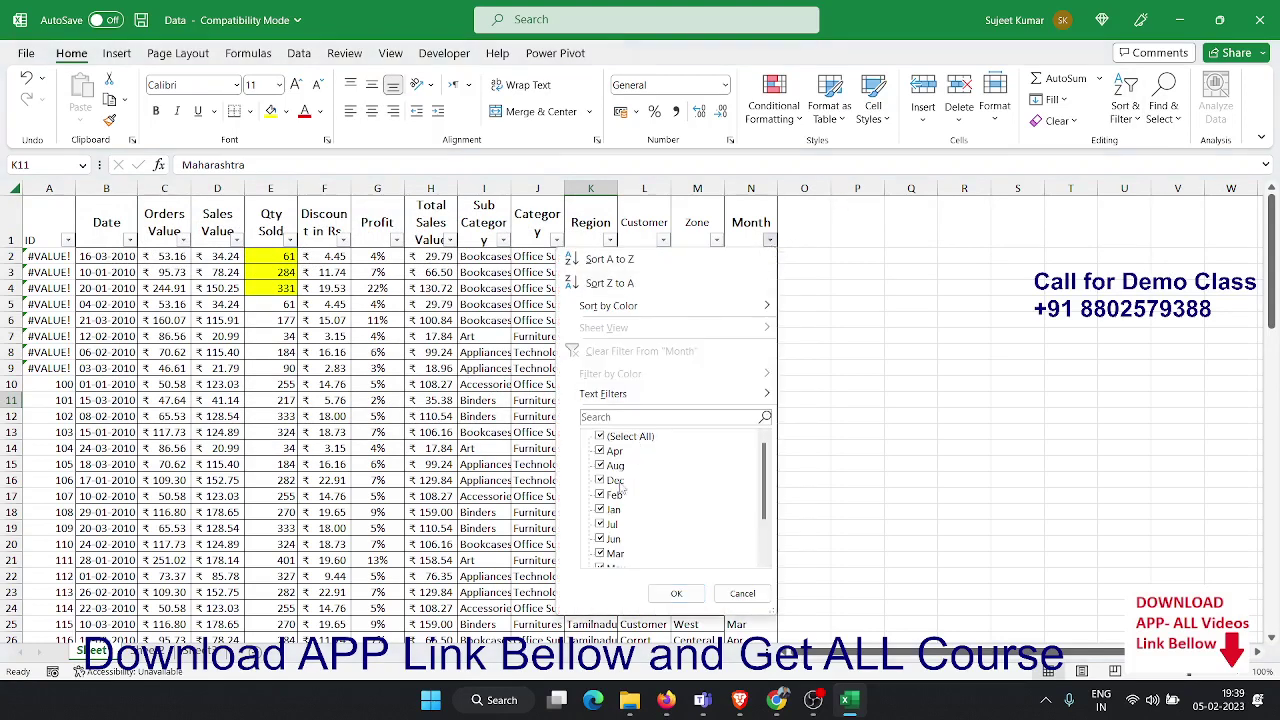
{"action": "mouse_move", "coordinate": [609, 396]}
{"action": "left_click", "coordinate": [608, 439]}
{"action": "left_click", "coordinate": [600, 451]}
{"action": "left_click", "coordinate": [600, 466]}
{"action": "left_click", "coordinate": [601, 481]}
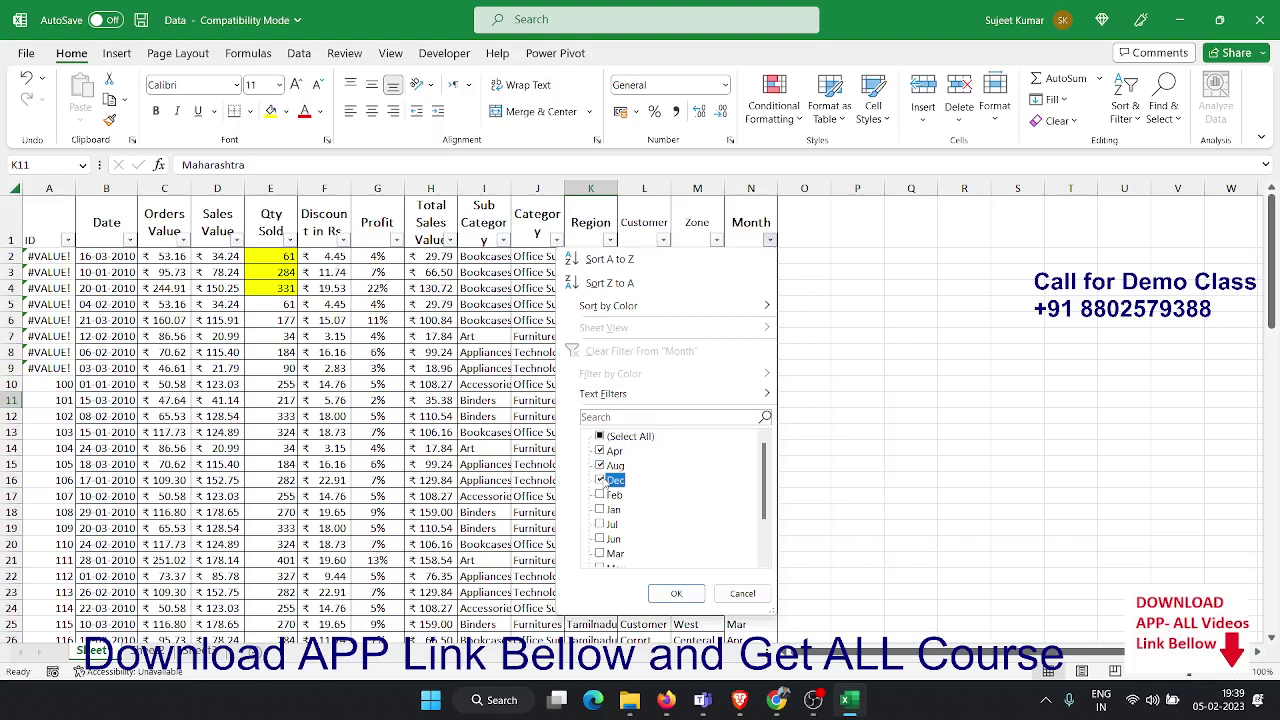
{"action": "left_click", "coordinate": [664, 597]}
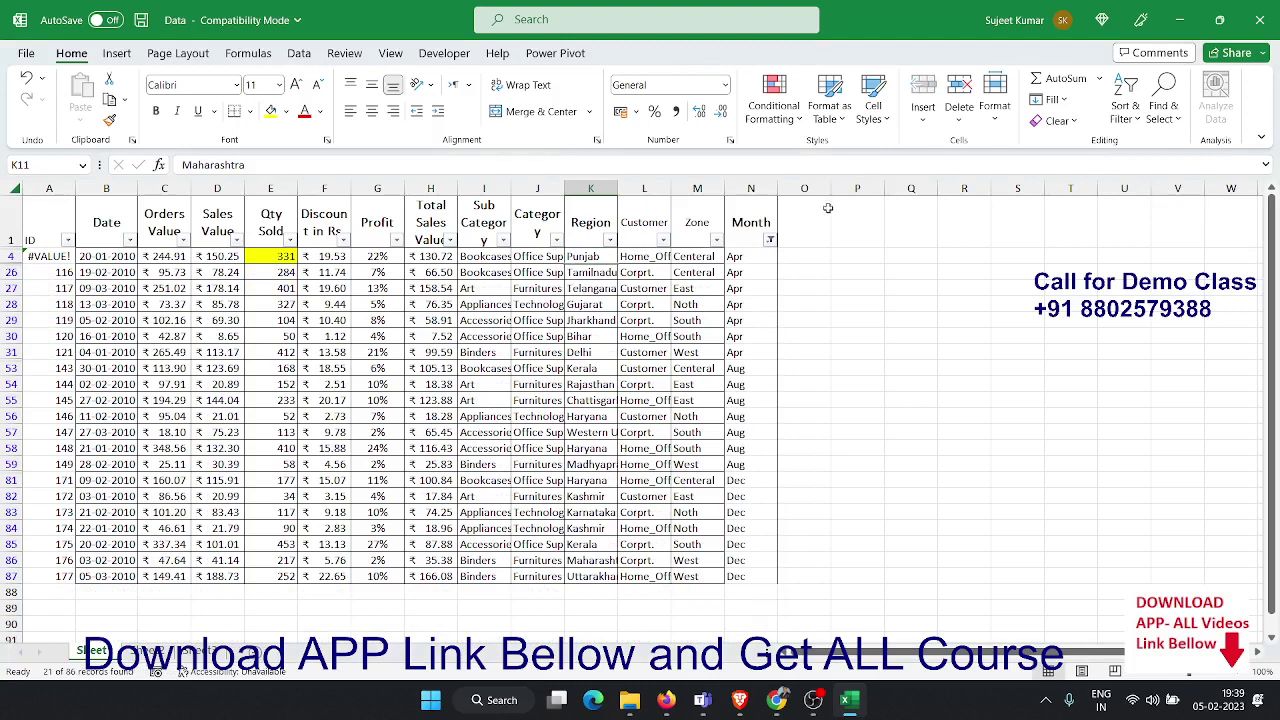
{"action": "left_click", "coordinate": [770, 241]}
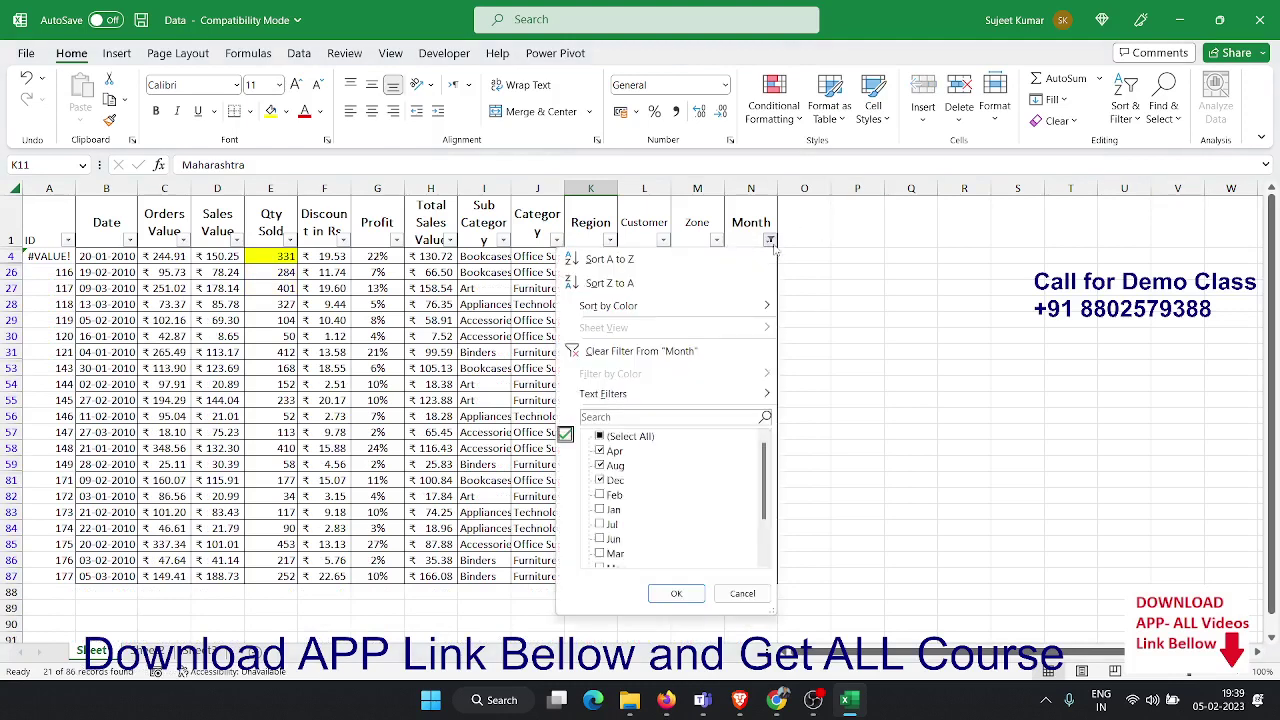
{"action": "left_click", "coordinate": [620, 351]}
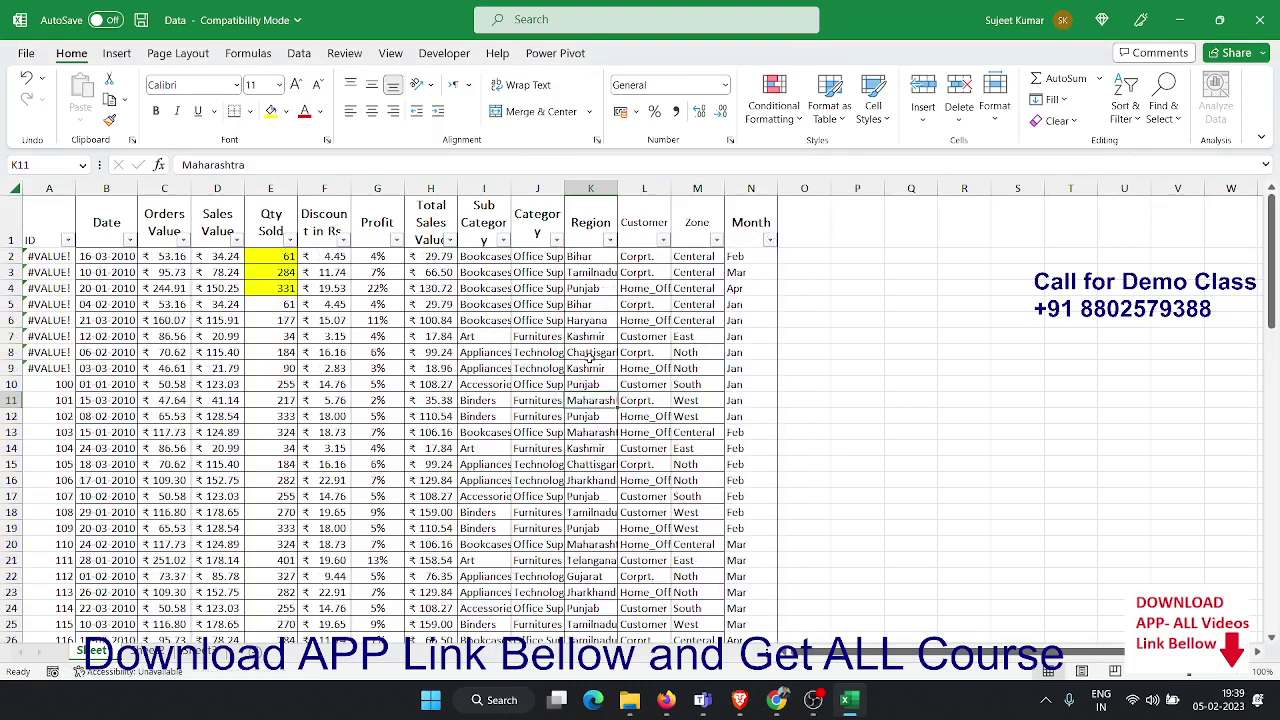
Check the Sub Category and Date filter lists, then move to a blank sheet
{"action": "left_click", "coordinate": [504, 241]}
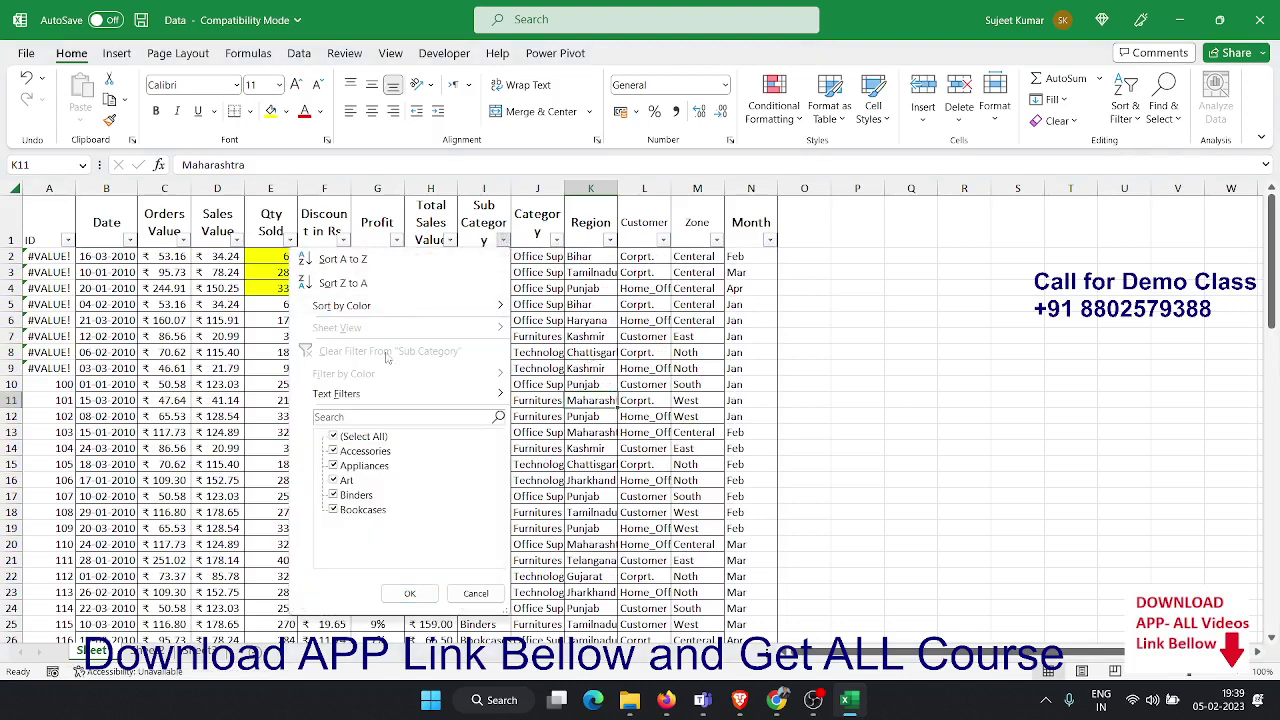
{"action": "mouse_move", "coordinate": [371, 393]}
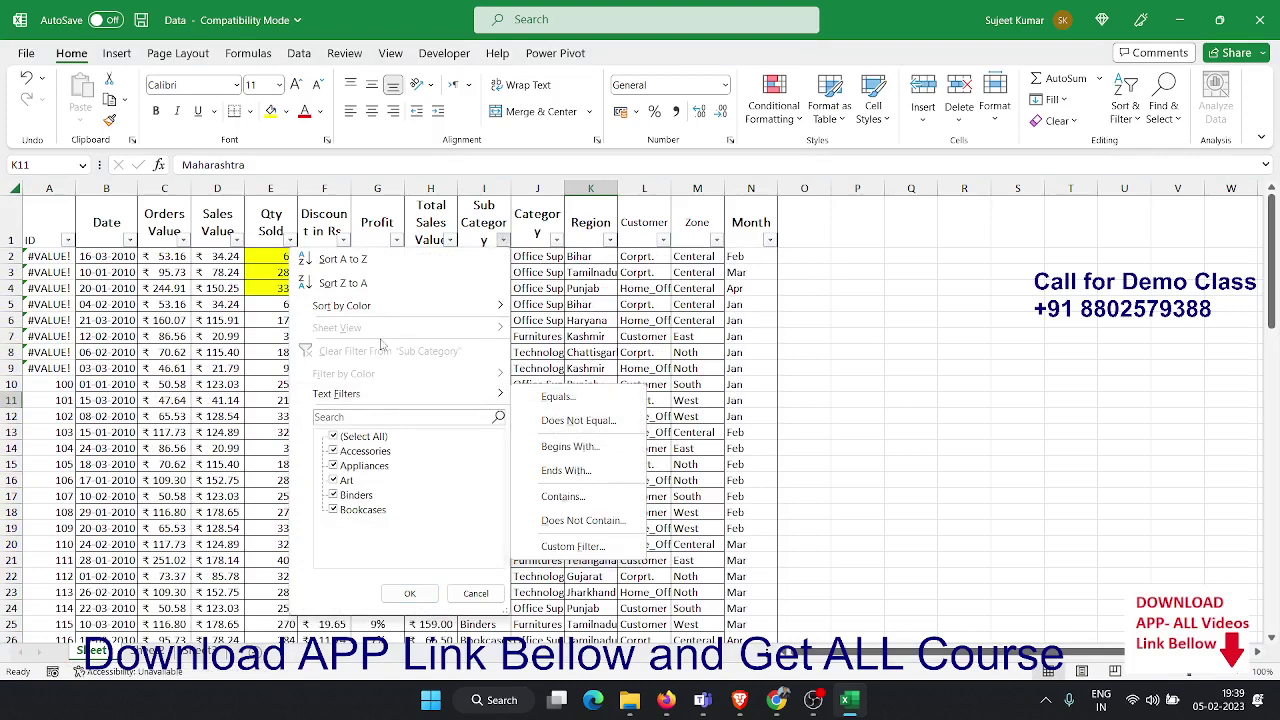
{"action": "left_click", "coordinate": [250, 335]}
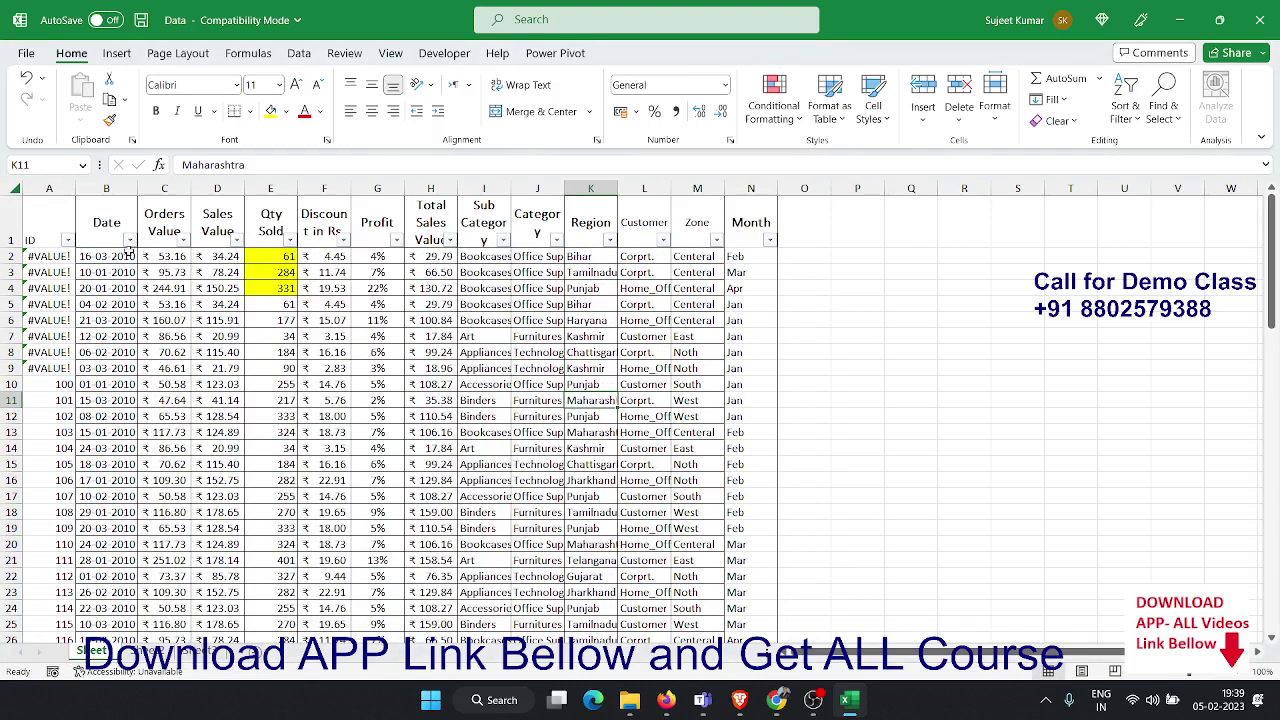
{"action": "left_click", "coordinate": [133, 242]}
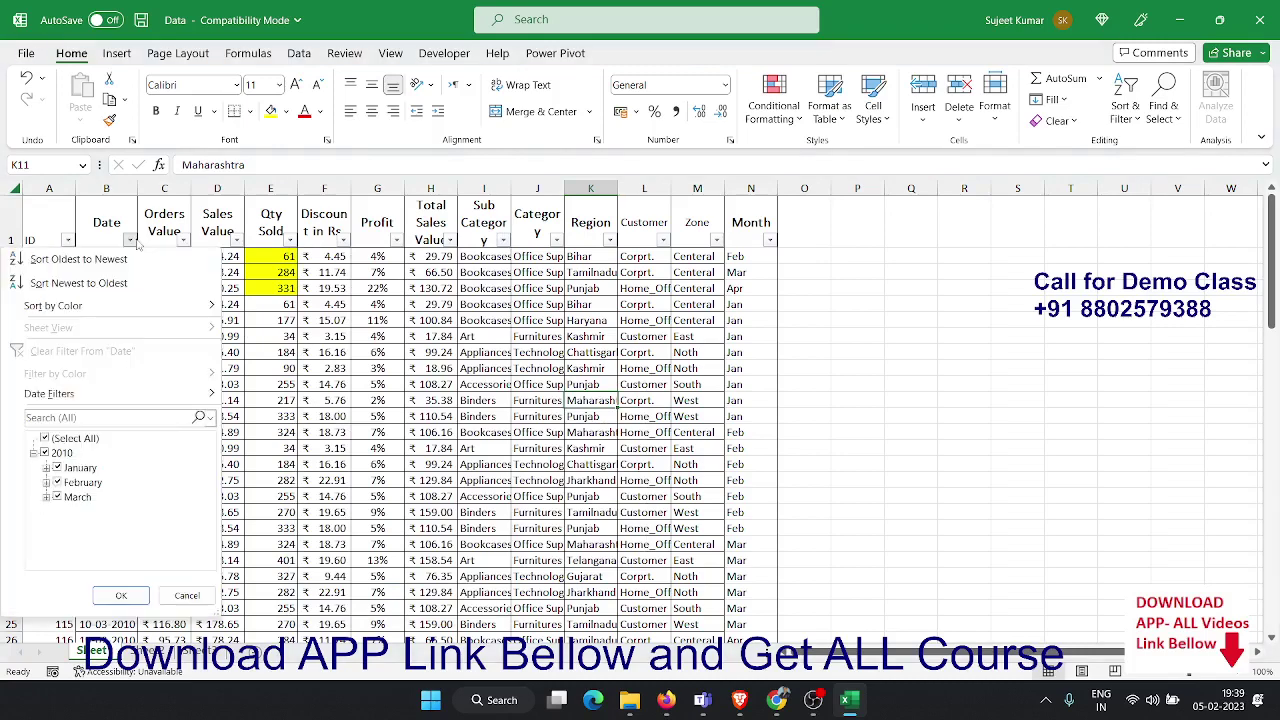
{"action": "left_click", "coordinate": [432, 594]}
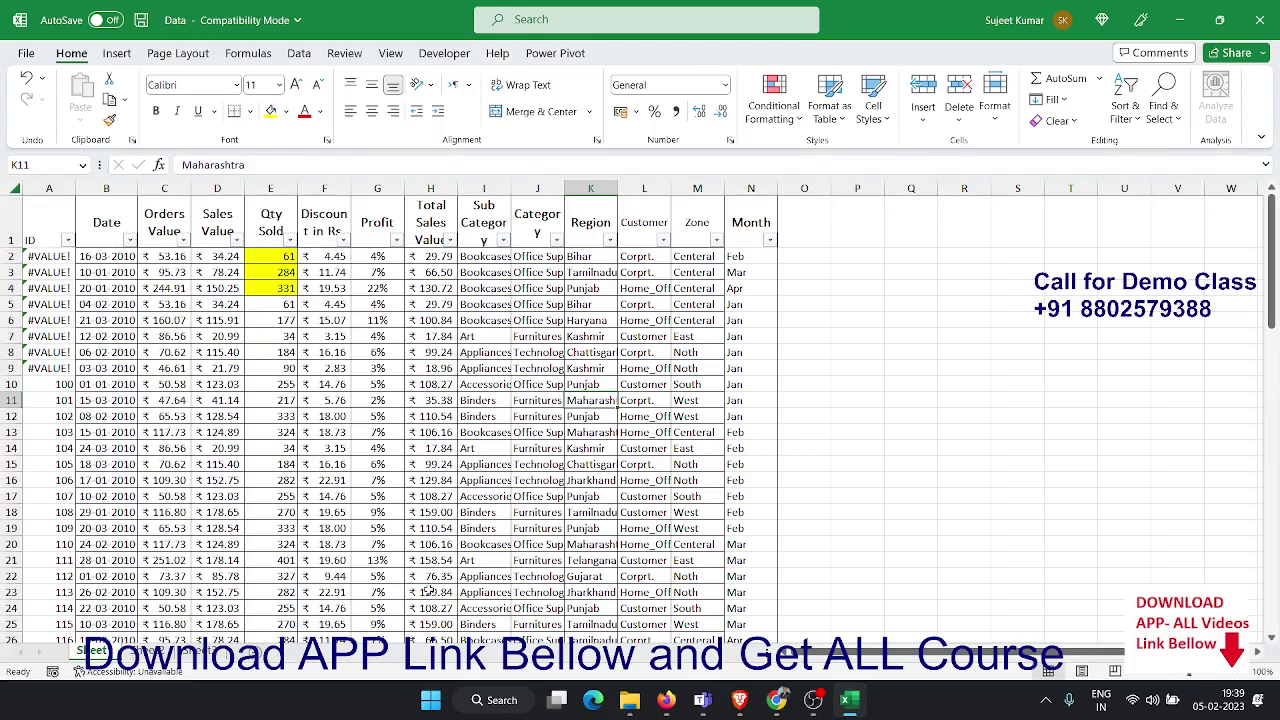
{"action": "left_click", "coordinate": [150, 651]}
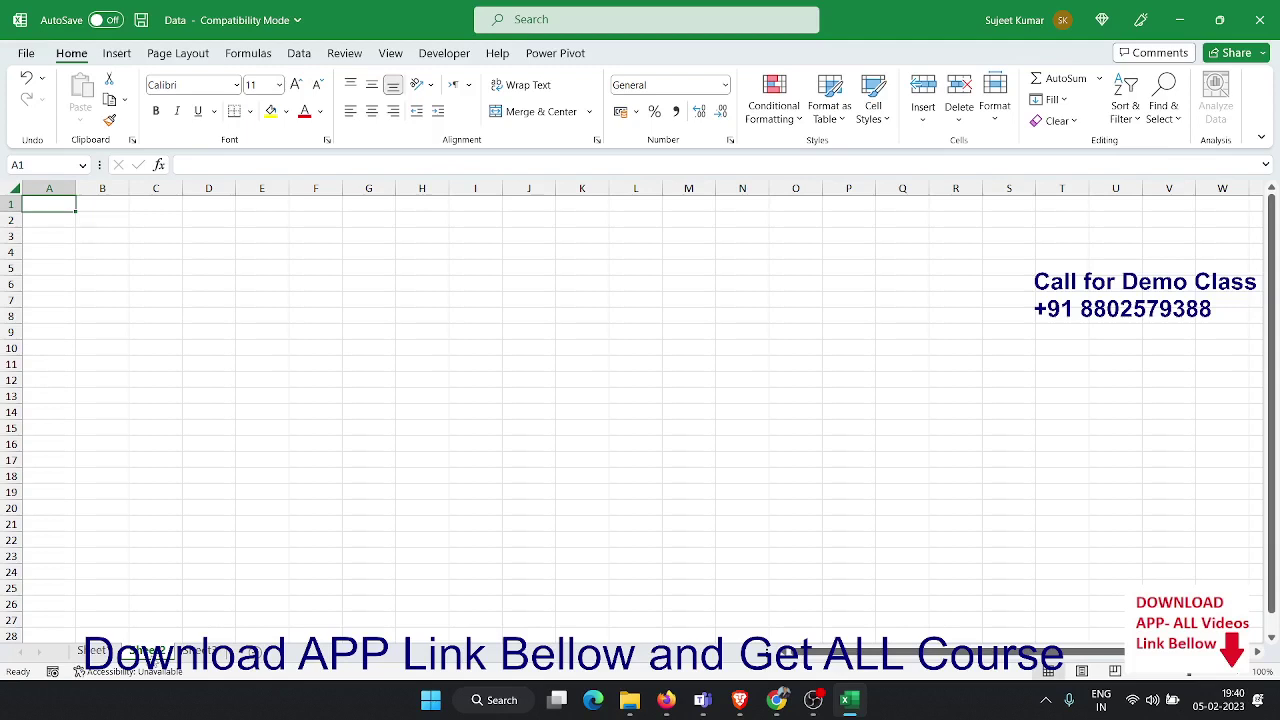
Enter the headers Q, Name, Qty and Amt across A1:D1
{"action": "type", "text": "q"}
{"action": "key", "text": "BackSpace"}
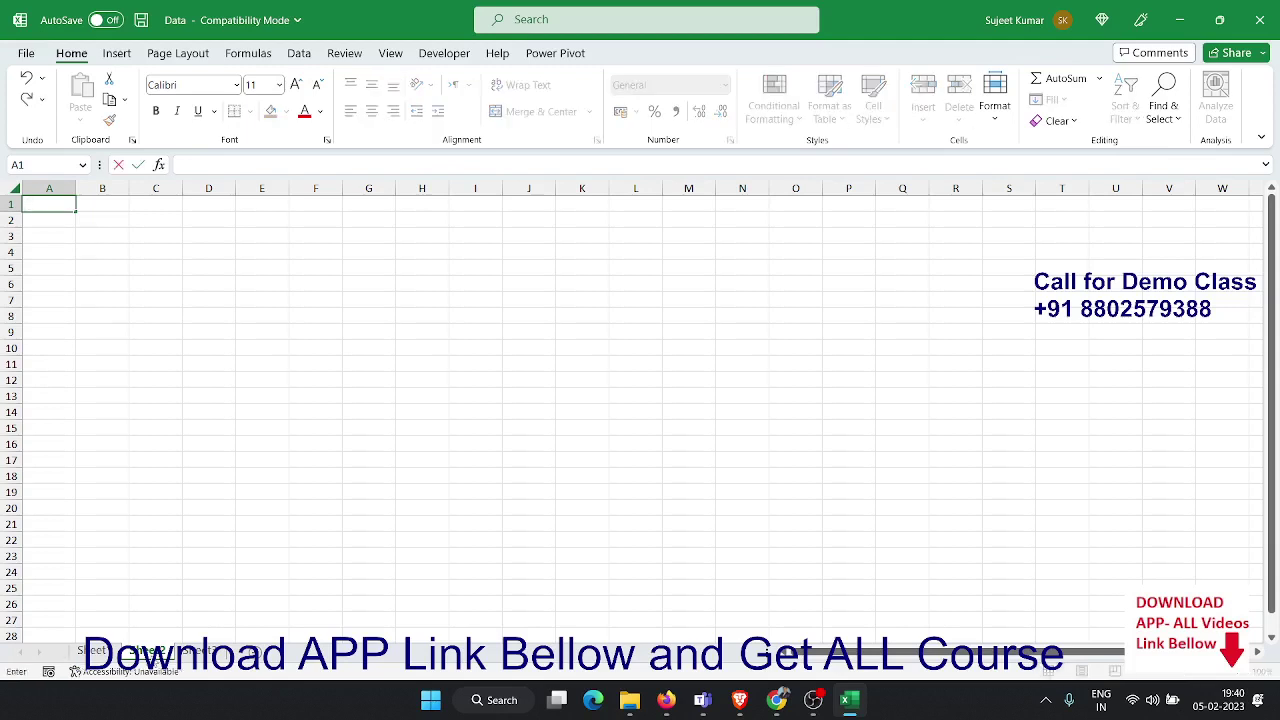
{"action": "type", "text": "Q"}
{"action": "key", "text": "Tab"}
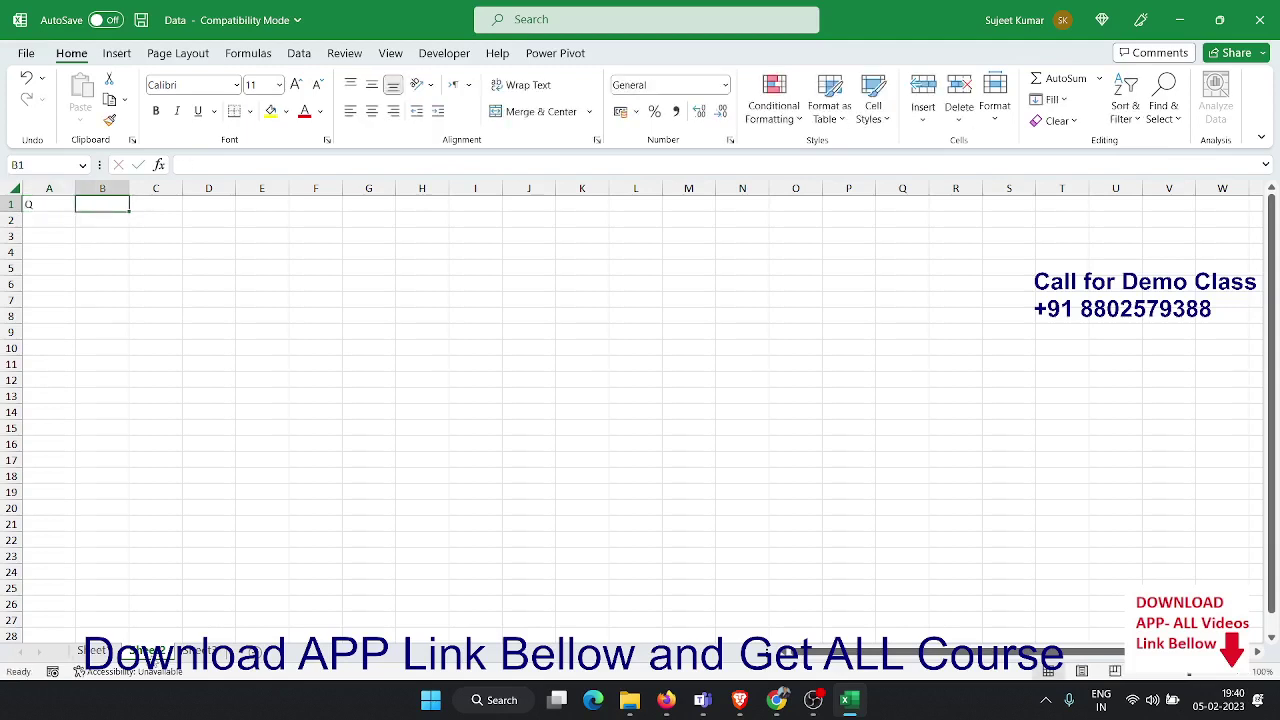
{"action": "type", "text": "Name"}
{"action": "key", "text": "Tab"}
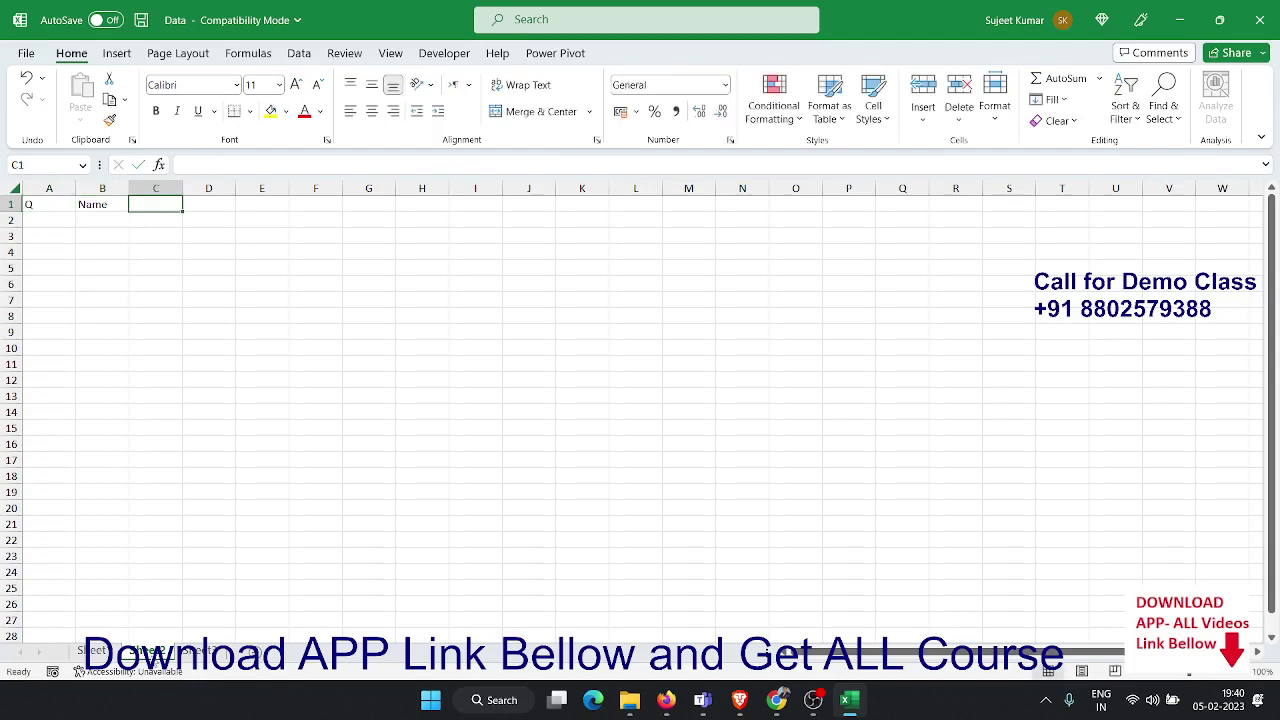
{"action": "type", "text": "Qty"}
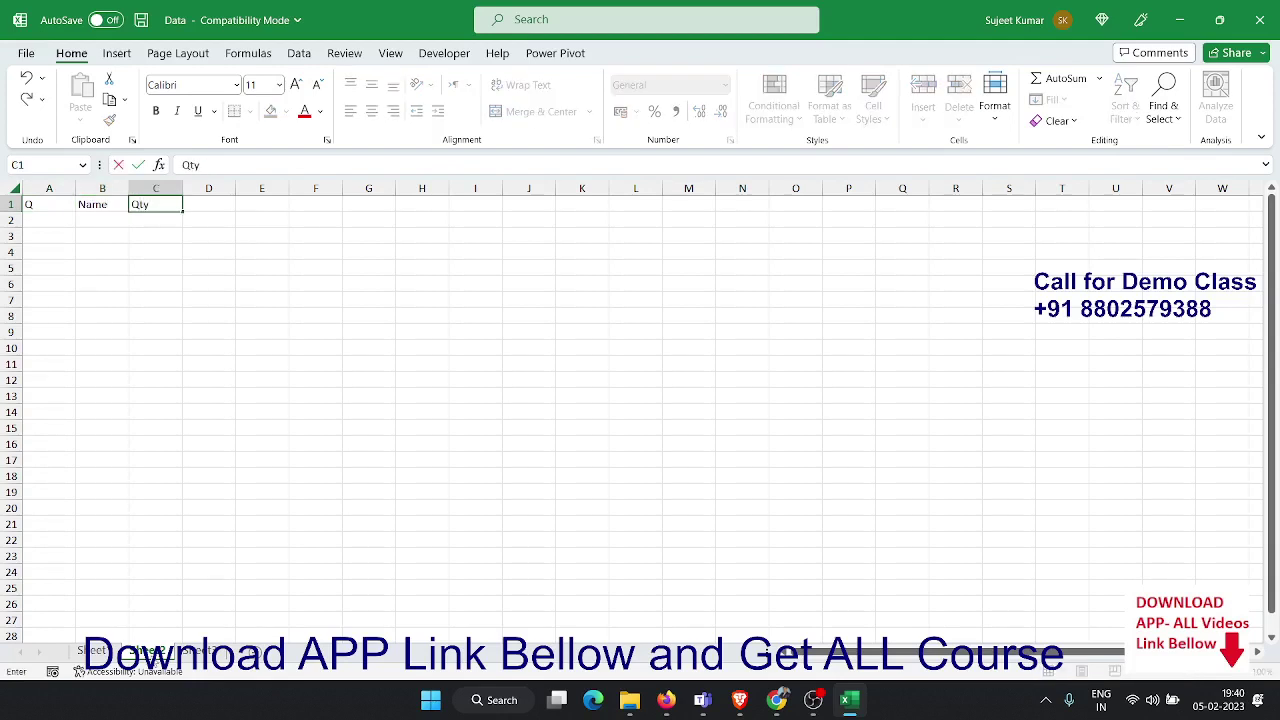
{"action": "key", "text": "Tab"}
{"action": "type", "text": "Amr"}
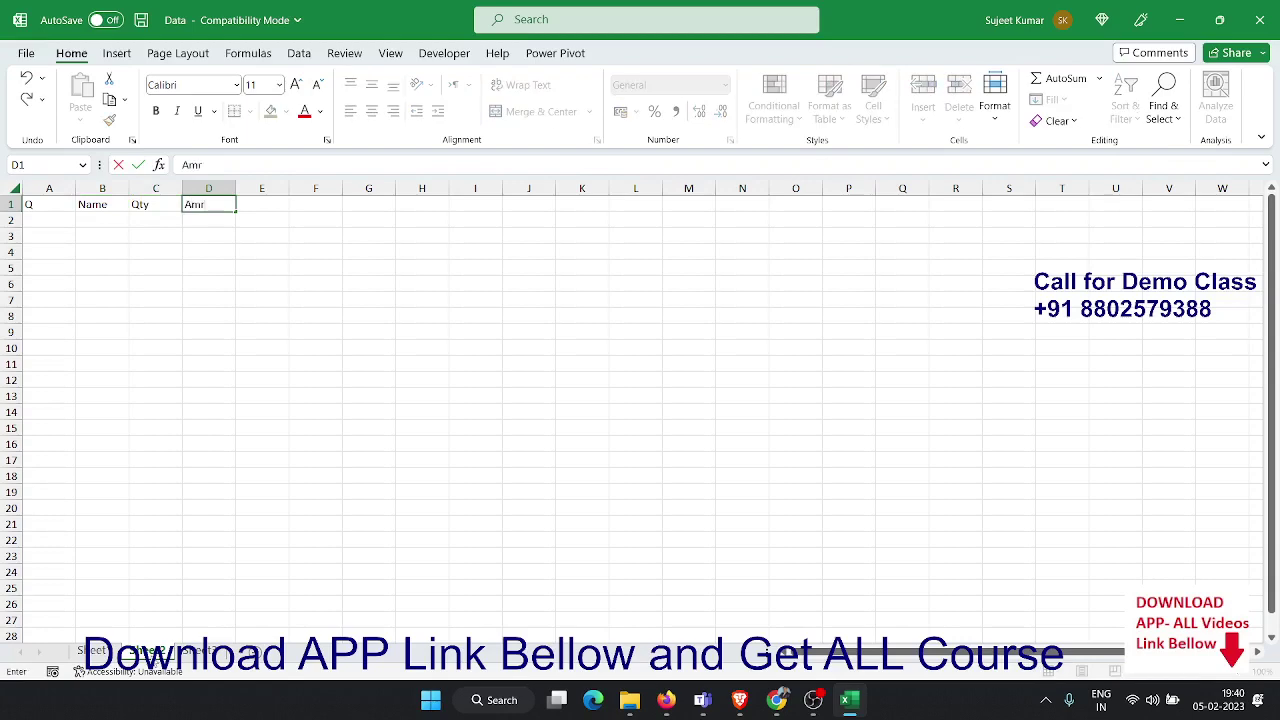
{"action": "key", "text": "Return"}
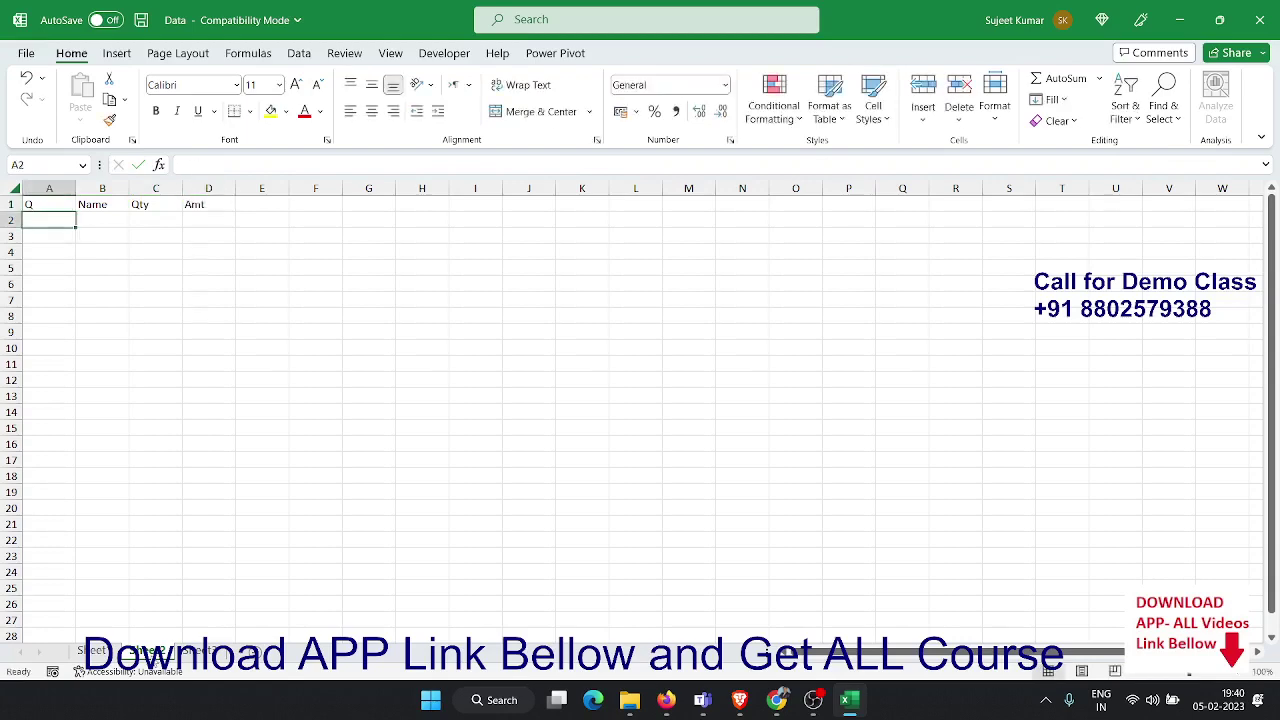
Enter Q1 in A2 and fill it down to row 69 as repeating Q1–Q4
{"action": "type", "text": "Q1"}
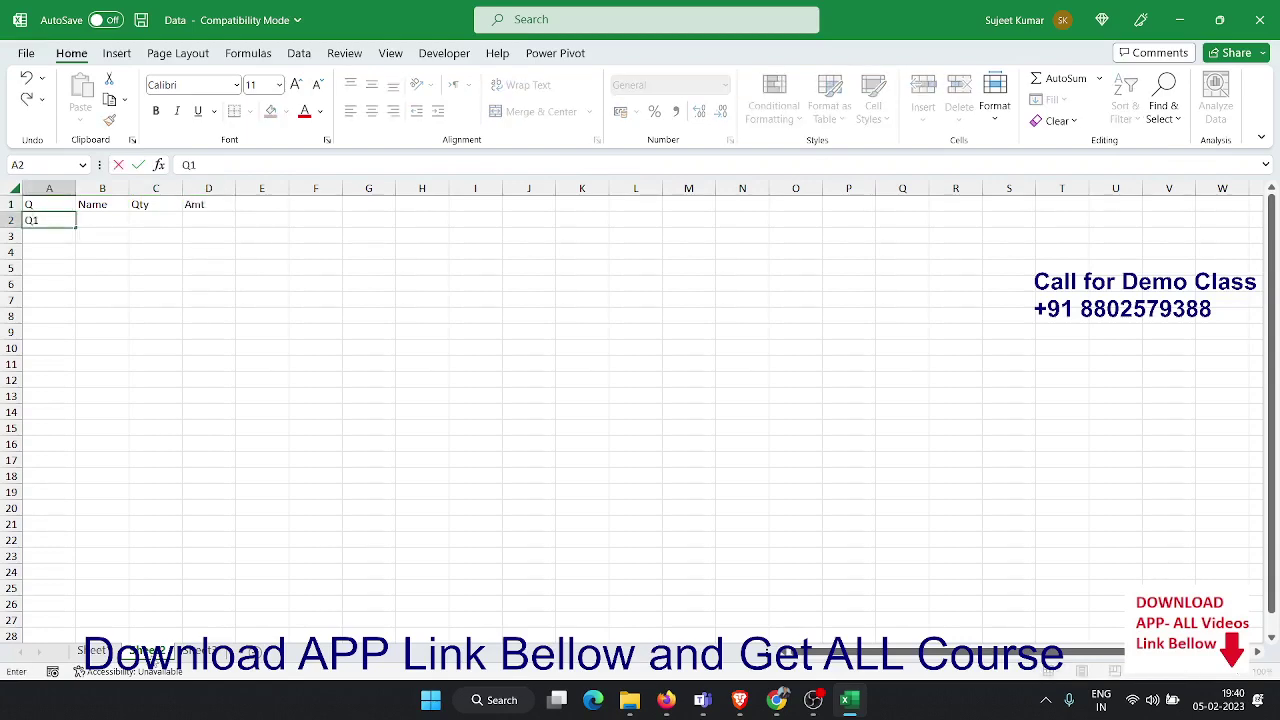
{"action": "key", "text": "Return"}
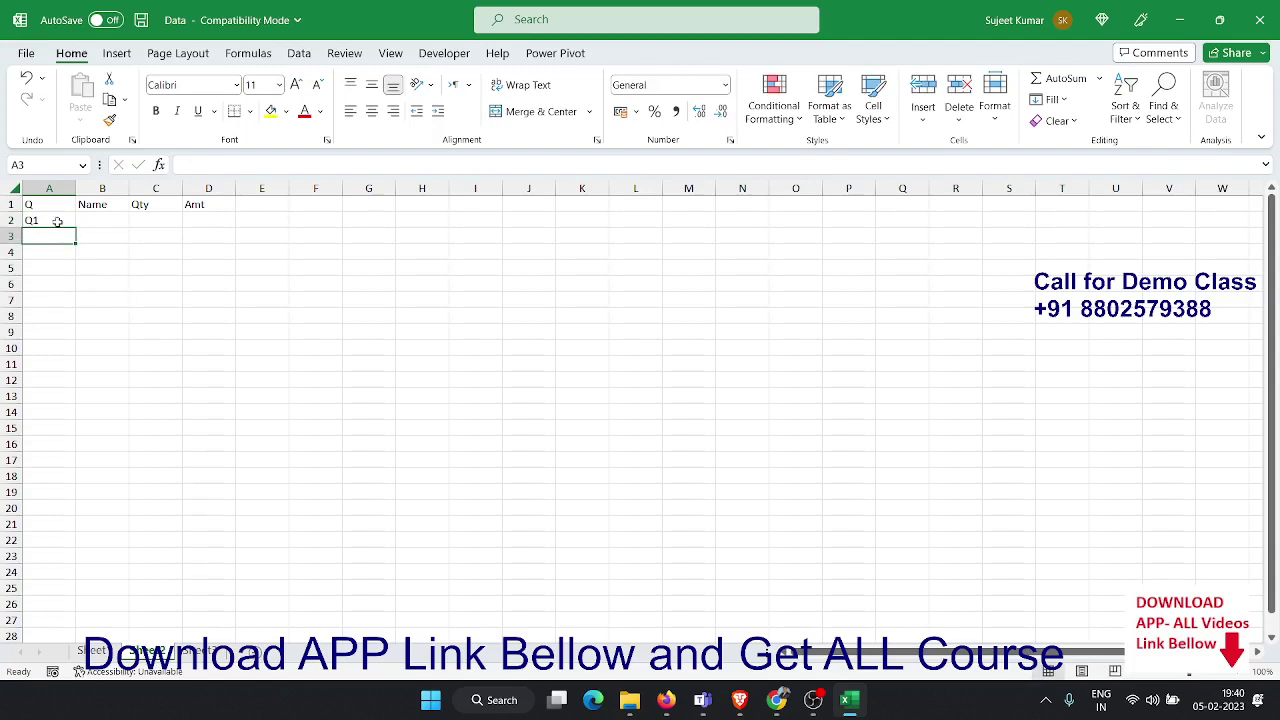
{"action": "left_click", "coordinate": [58, 222]}
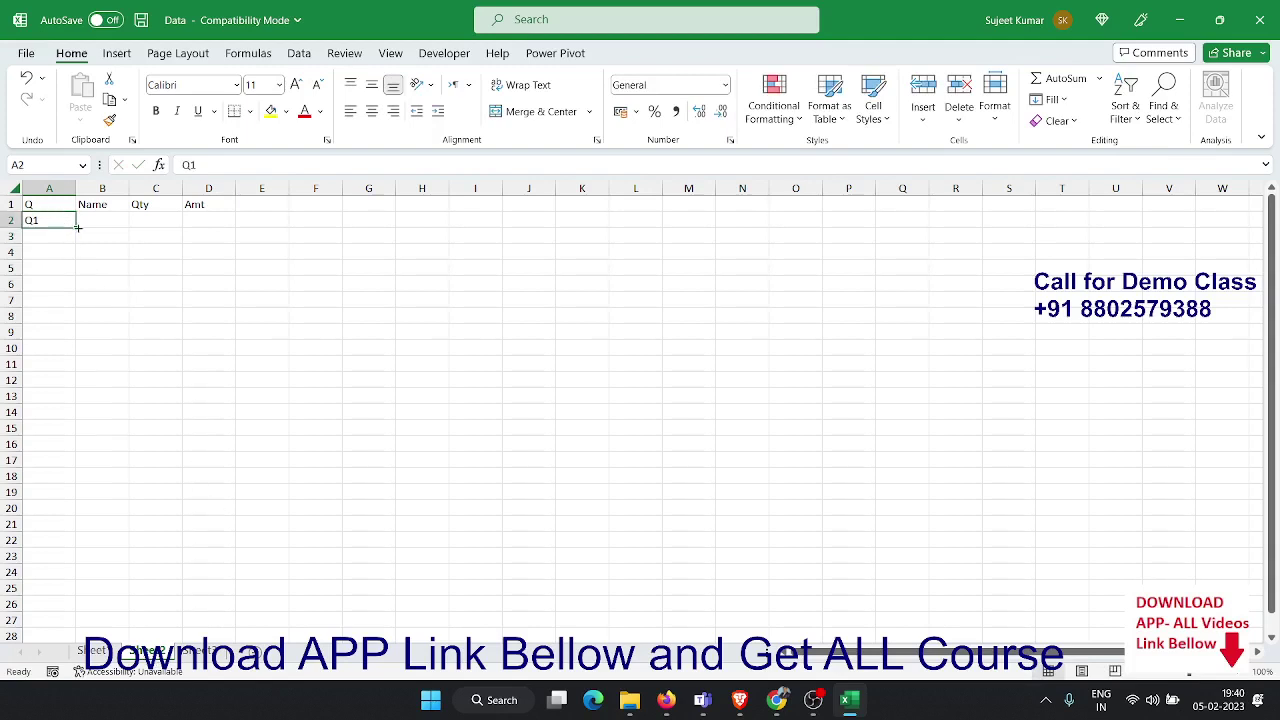
{"action": "left_click_drag", "start_coordinate": [79, 228], "coordinate": [64, 628]}
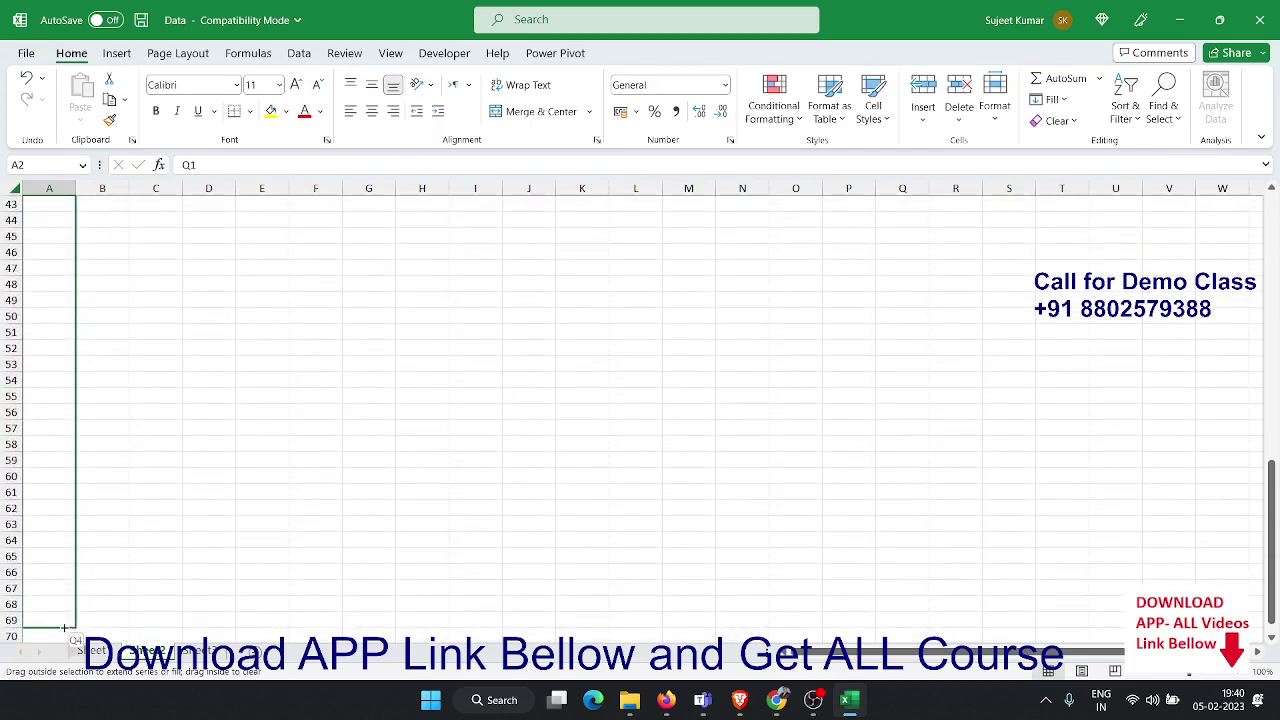
{"action": "left_click_drag", "start_coordinate": [64, 628], "coordinate": [64, 628]}
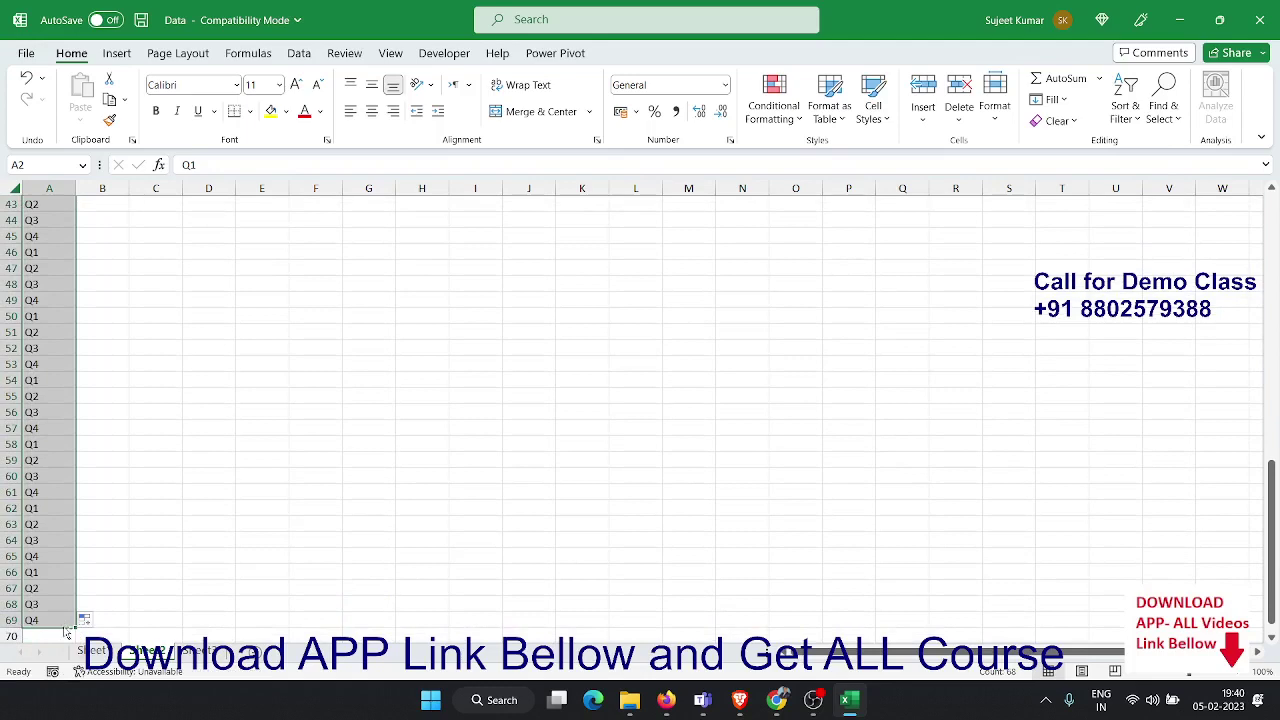
{"action": "key", "text": "ctrl+Home"}
{"action": "key", "text": "Right"}
{"action": "key", "text": "Down"}
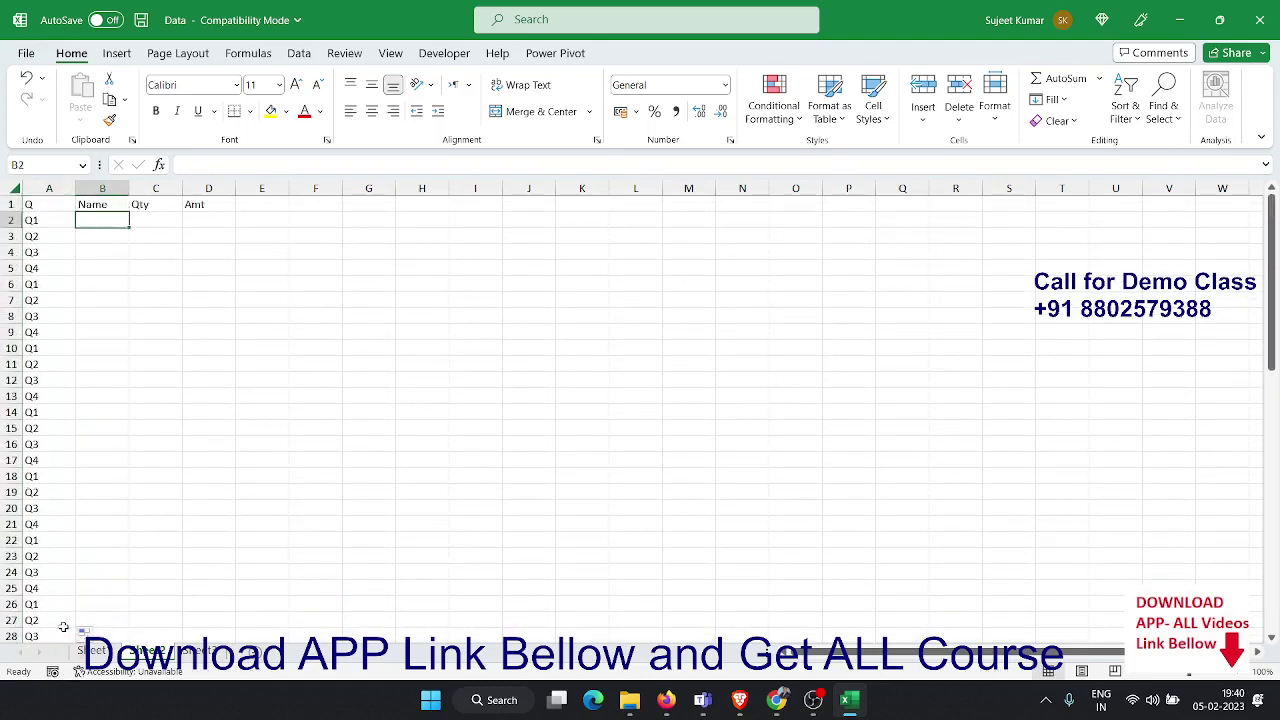
Type the first sample name in B2 and fill the name list down column B
{"action": "type", "text": "Puja"}
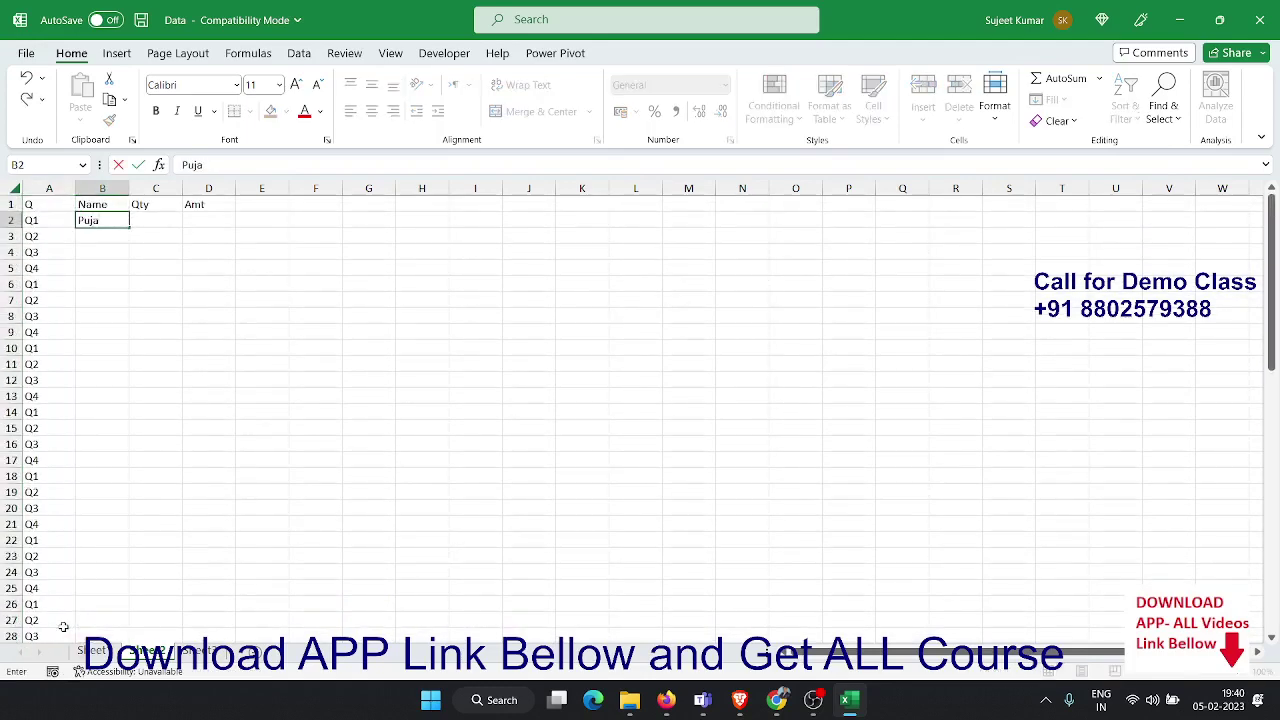
{"action": "key", "text": "Return"}
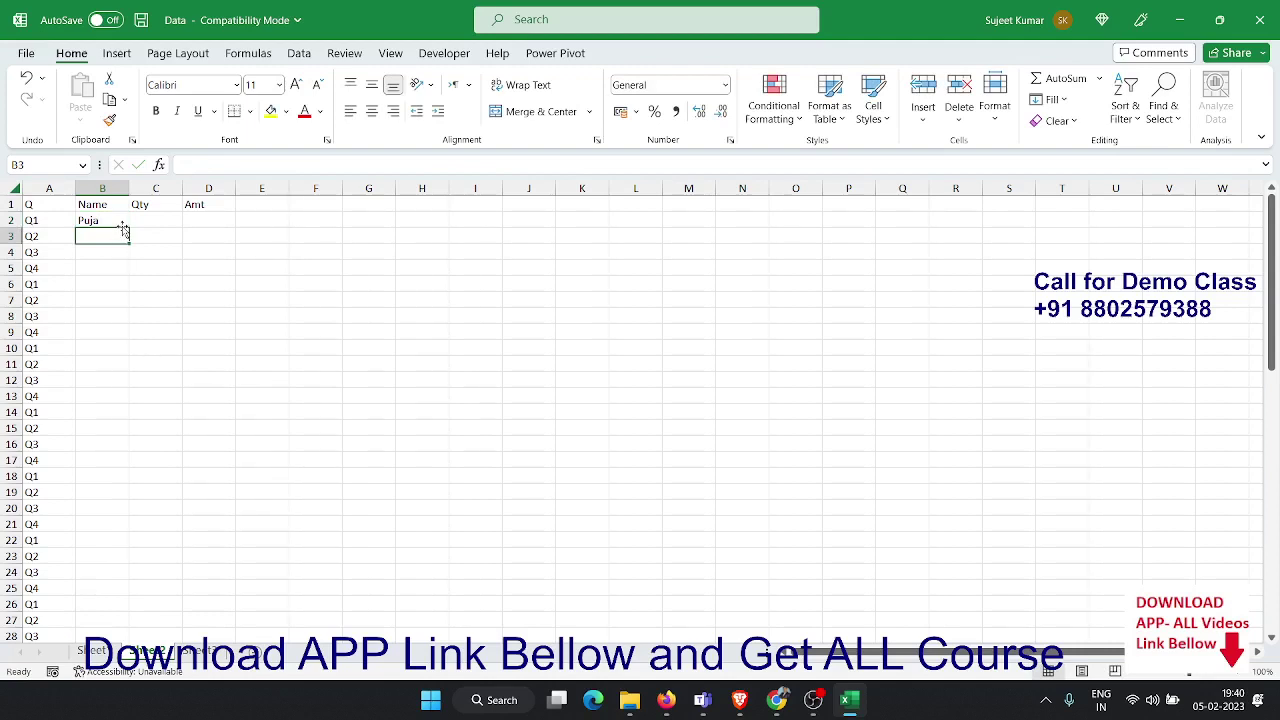
{"action": "left_click_drag", "start_coordinate": [119, 220], "coordinate": [124, 229]}
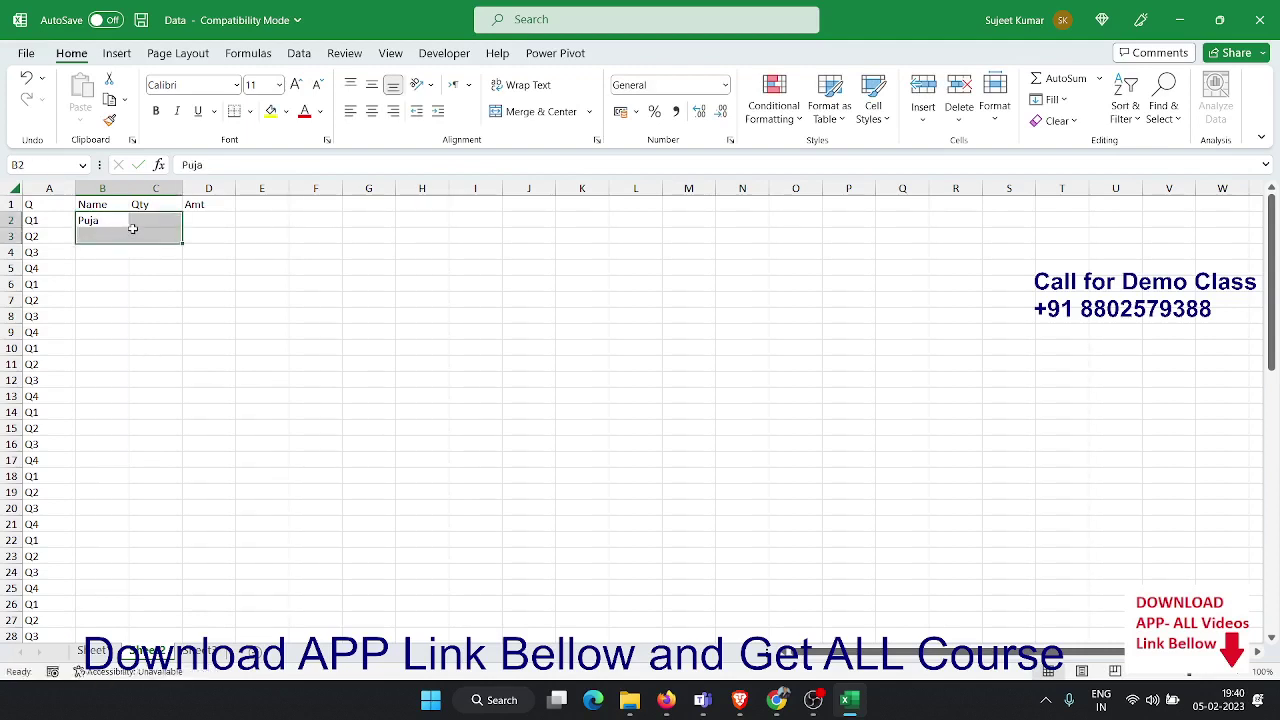
{"action": "left_click", "coordinate": [124, 229]}
{"action": "left_click", "coordinate": [121, 221]}
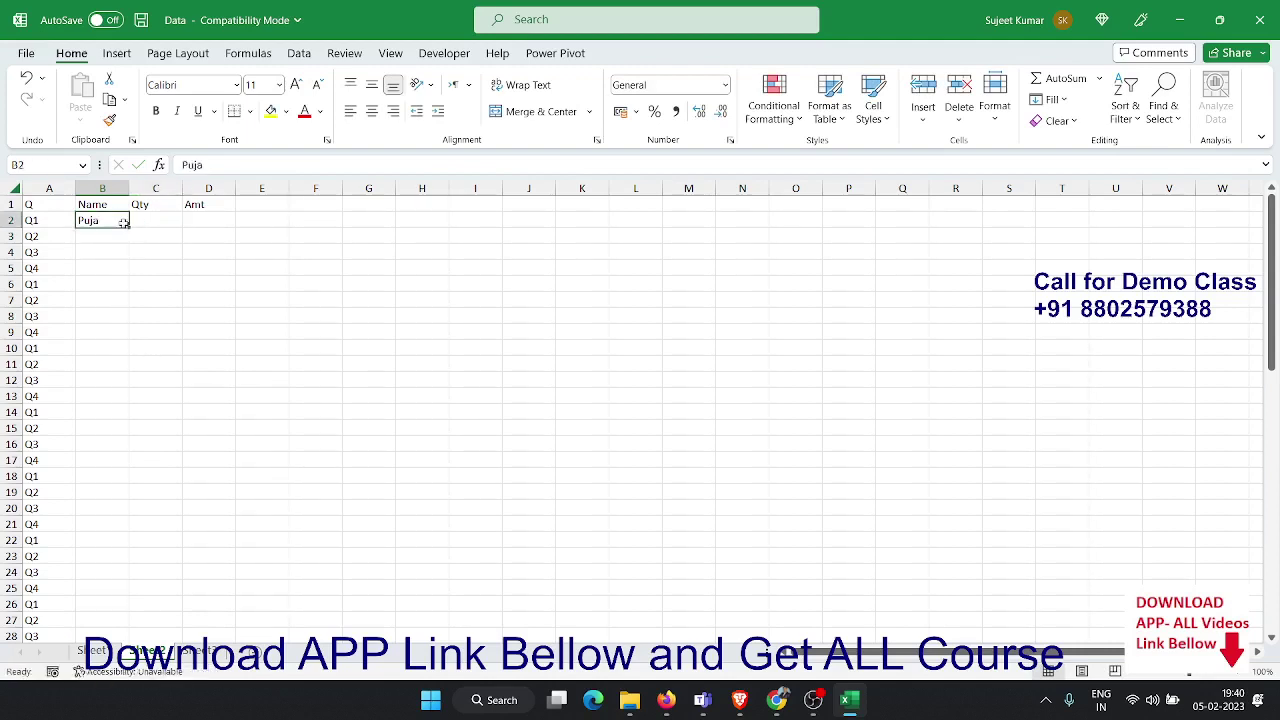
{"action": "double_click", "coordinate": [127, 226]}
{"action": "left_click", "coordinate": [144, 228]}
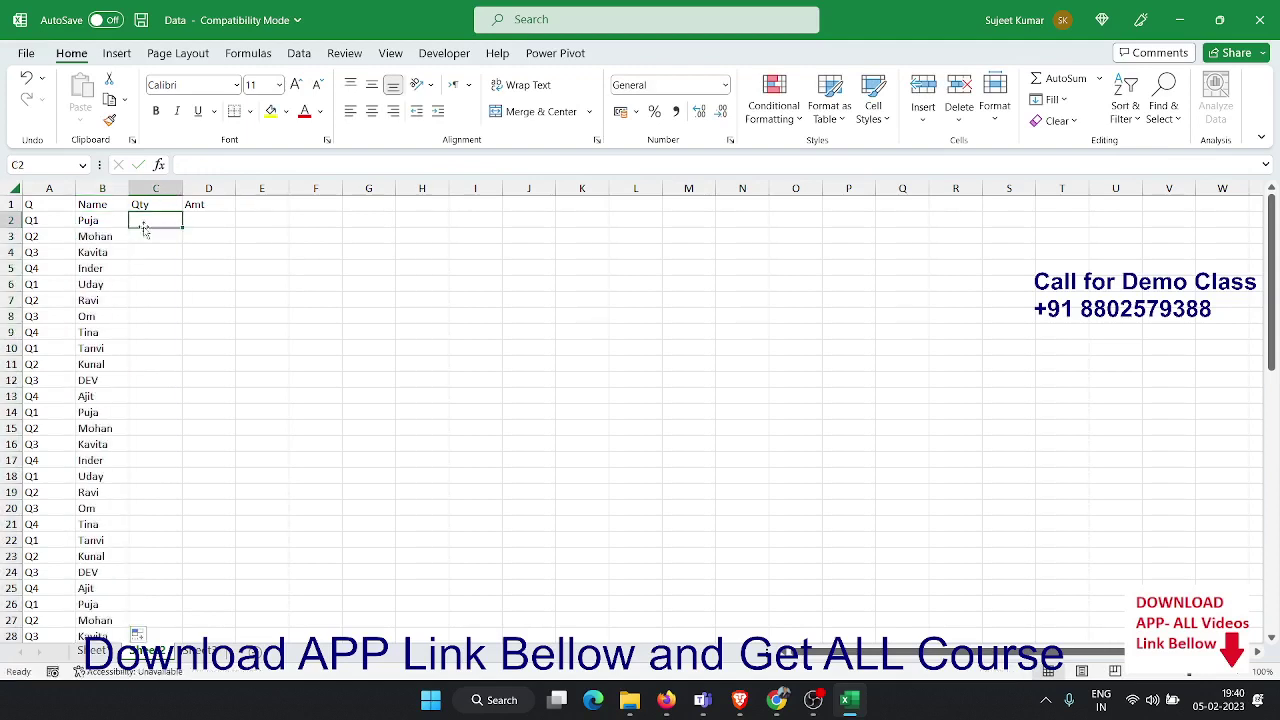
Enter =RANDBETWEEN(10,100) in C2, copy it into D2, and fill both columns down
{"action": "type", "text": "=ra"}
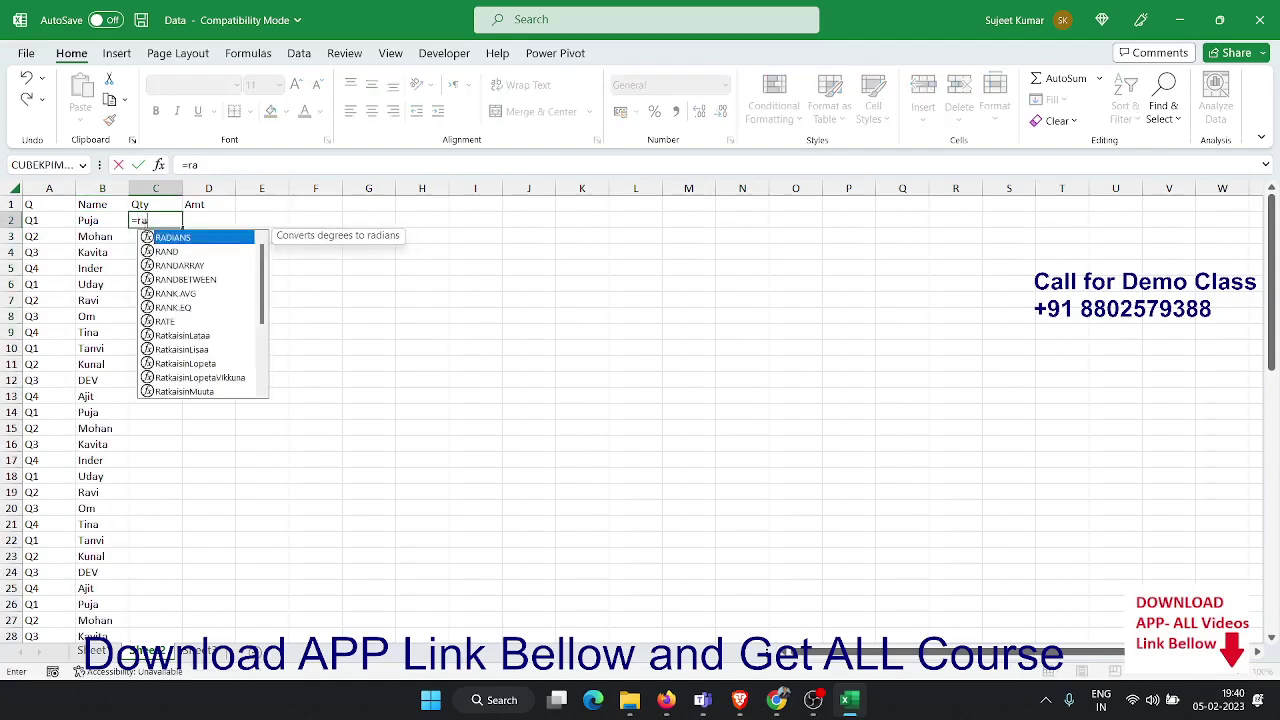
{"action": "key", "text": "Down"}
{"action": "key", "text": "Down"}
{"action": "key", "text": "Down"}
{"action": "key", "text": "Tab"}
{"action": "type", "text": "10"}
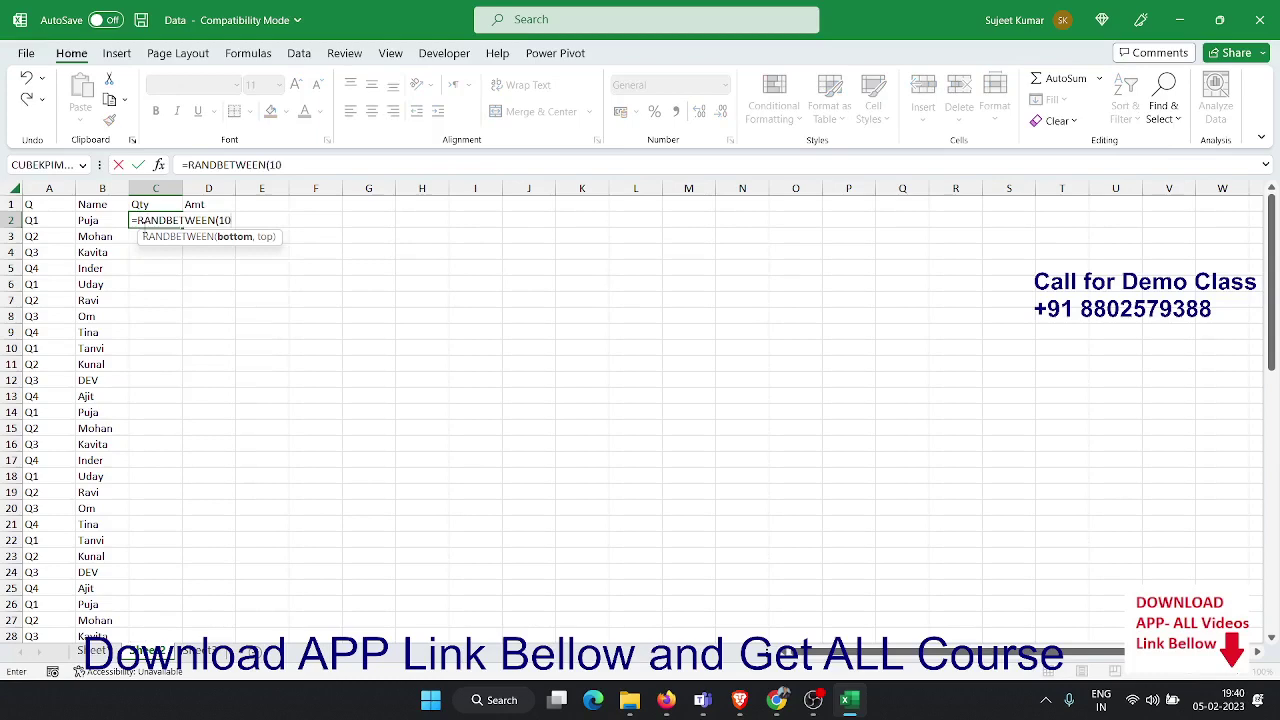
{"action": "type", "text": ",100"}
{"action": "key", "text": "Return"}
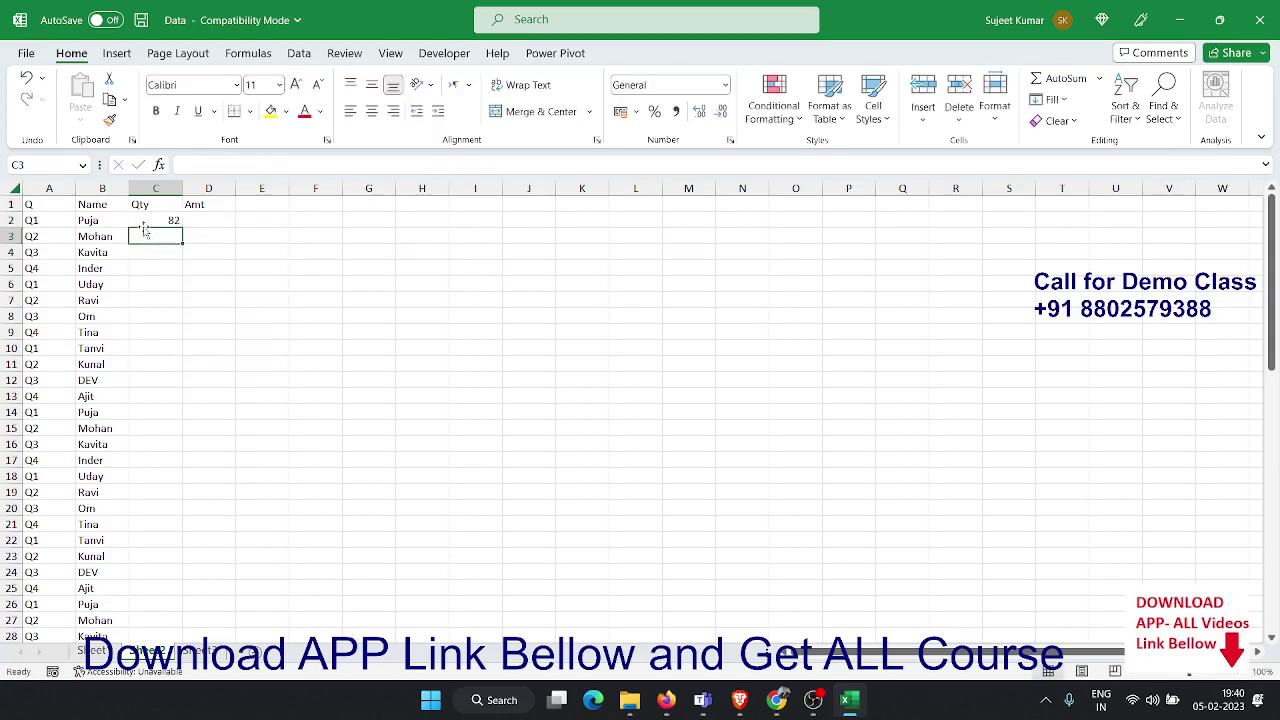
{"action": "key", "text": "Up"}
{"action": "key", "text": "shift+Right"}
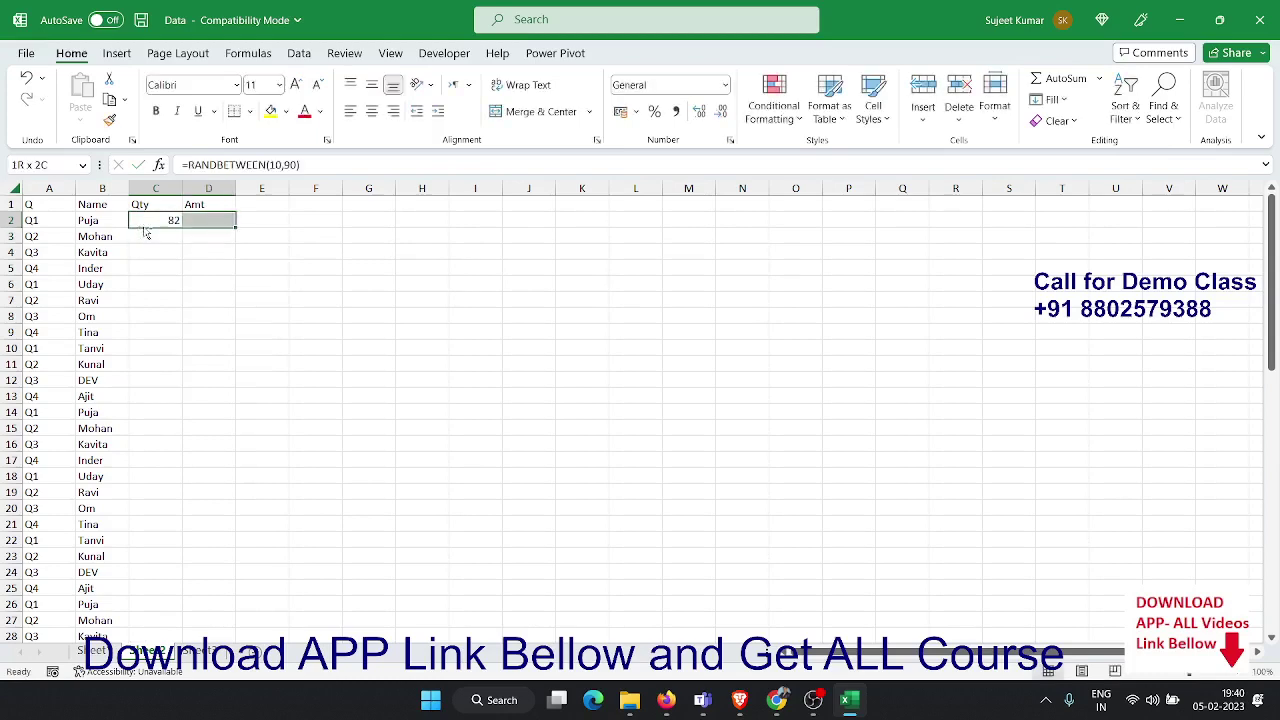
{"action": "key", "text": "ctrl+r"}
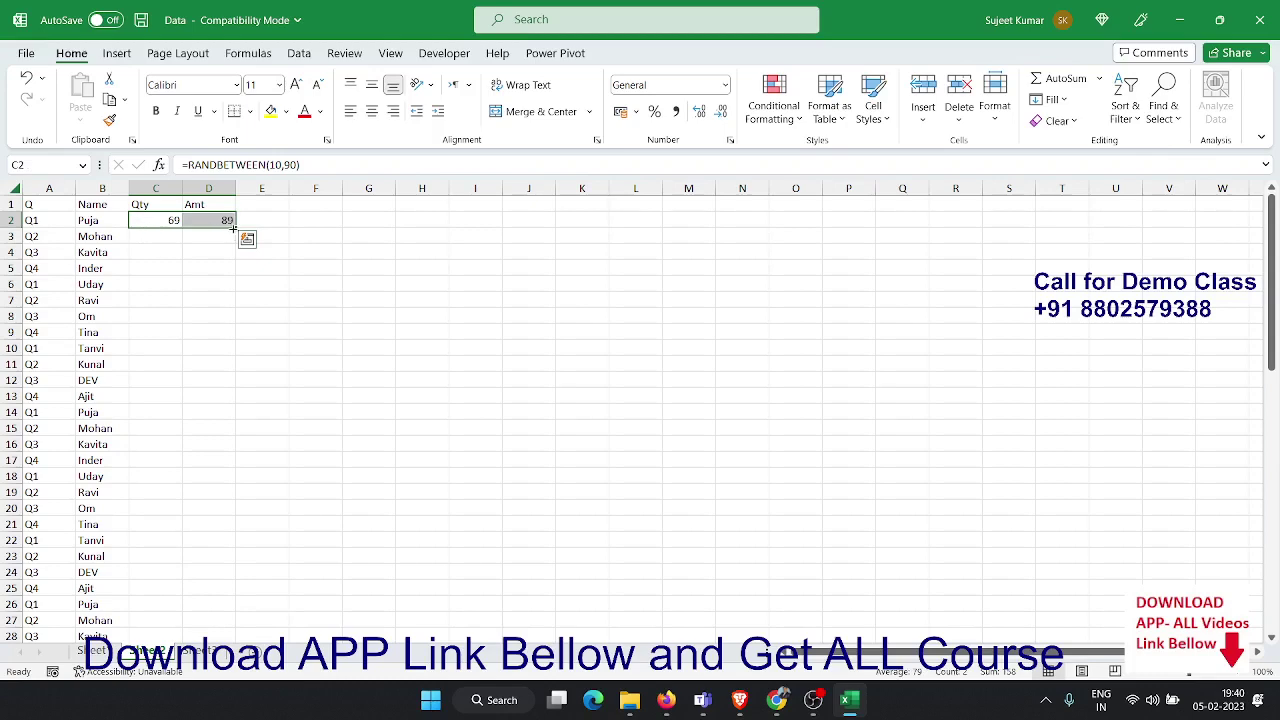
{"action": "double_click", "coordinate": [234, 229]}
Copy the Qty and Amt numbers and paste them back as fixed values
{"action": "key", "text": "ctrl+c"}
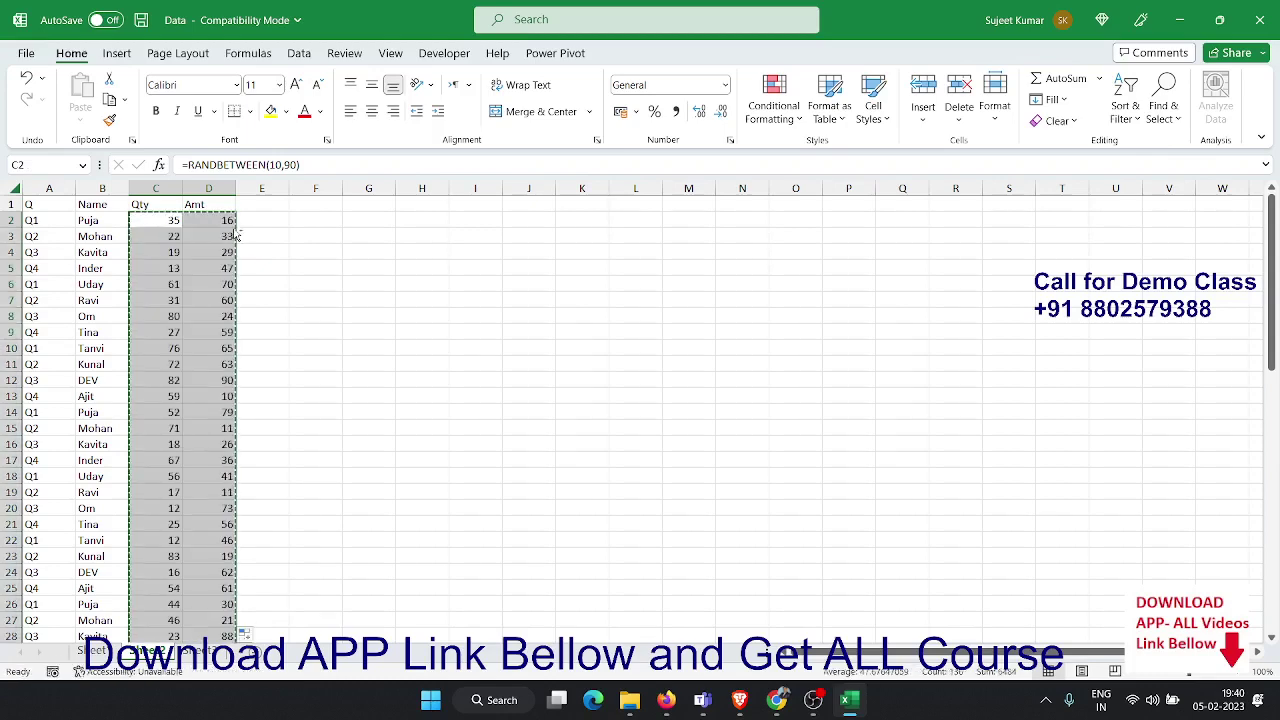
{"action": "left_click", "coordinate": [80, 120]}
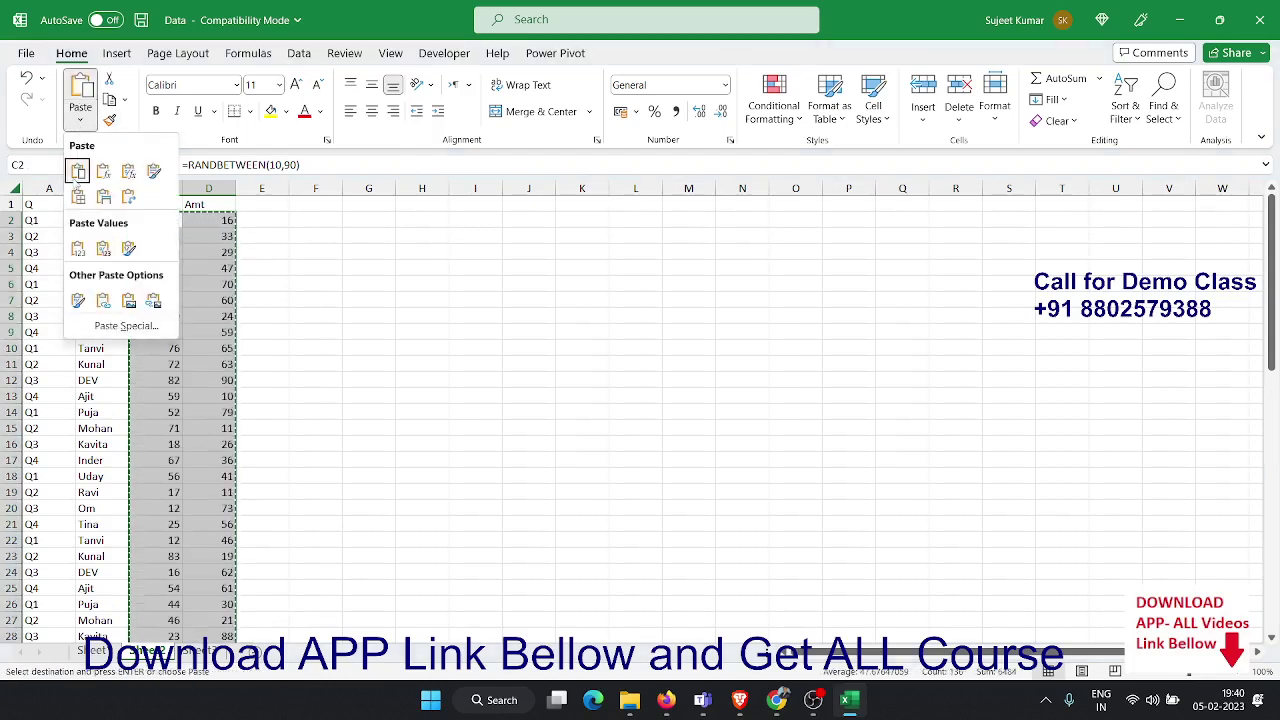
{"action": "left_click", "coordinate": [79, 248]}
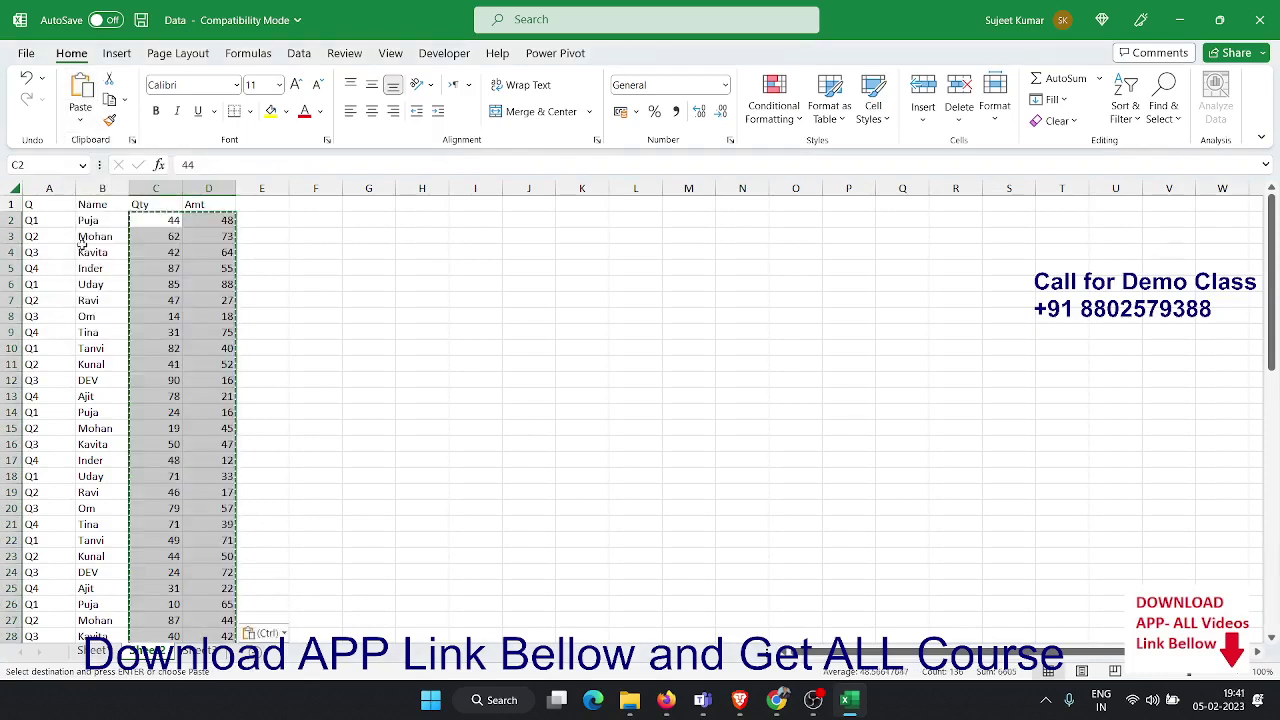
{"action": "left_click", "coordinate": [200, 297]}
{"action": "key", "text": "Escape"}
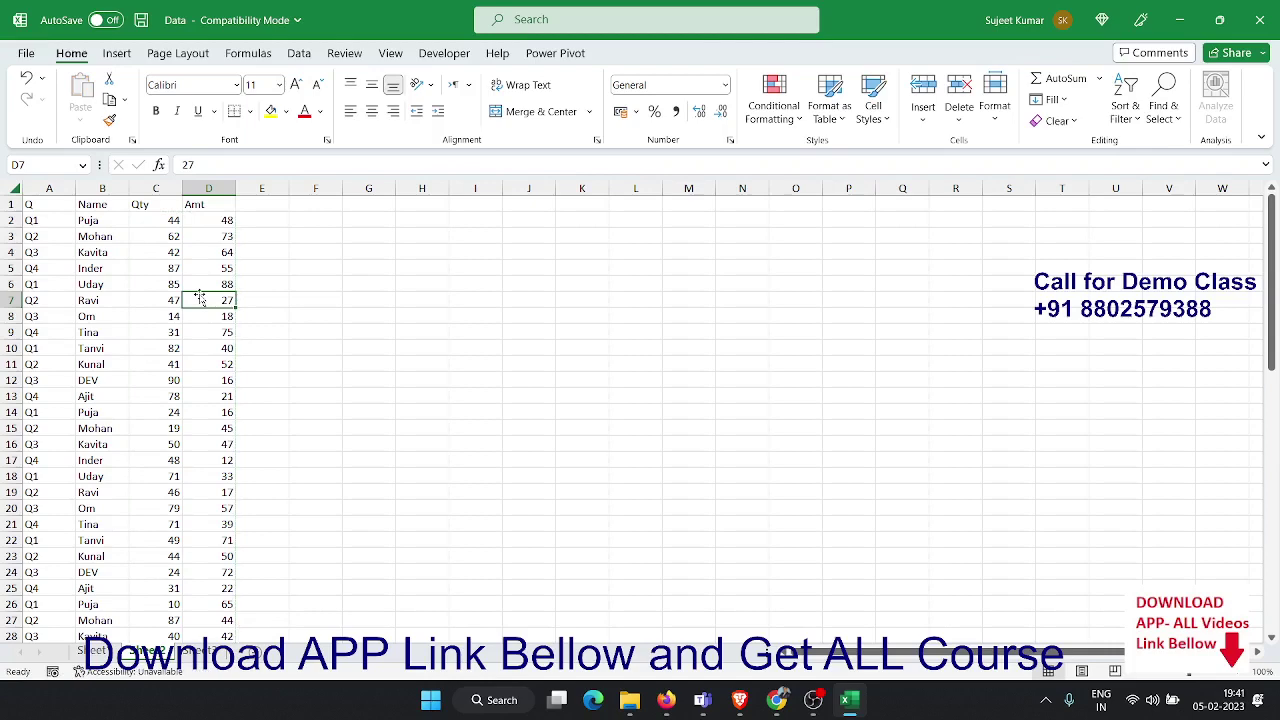
Move to cell A6 and select the entire row 6
{"action": "key", "text": "Up"}
{"action": "key", "text": "Left"}
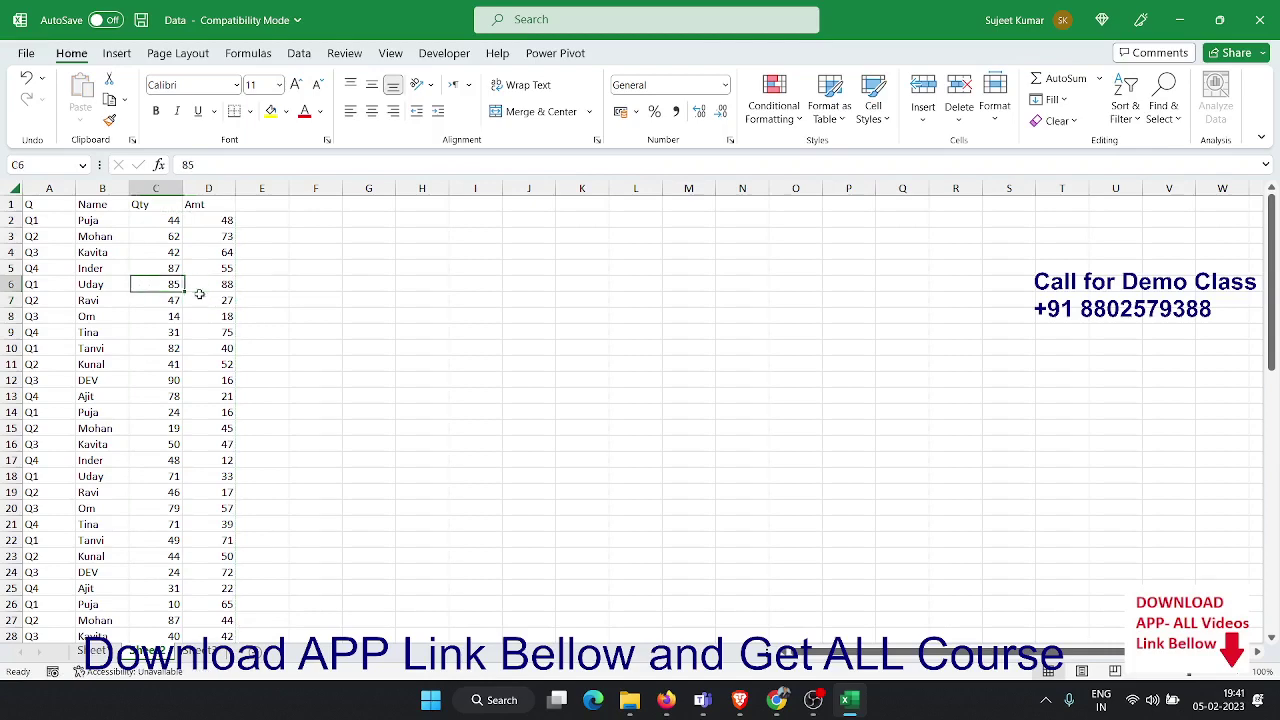
{"action": "key", "text": "Left"}
{"action": "key", "text": "Left"}
{"action": "key", "text": "Up"}
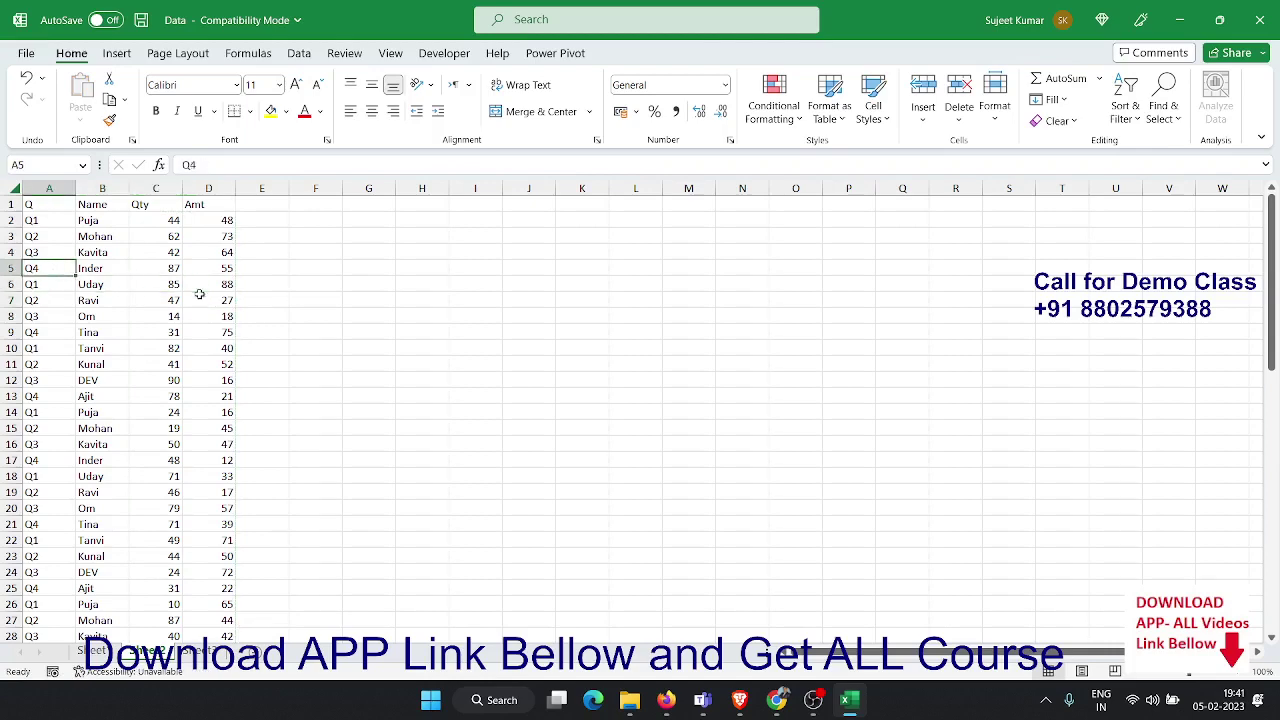
{"action": "key", "text": "Down"}
{"action": "key", "text": "shift+space"}
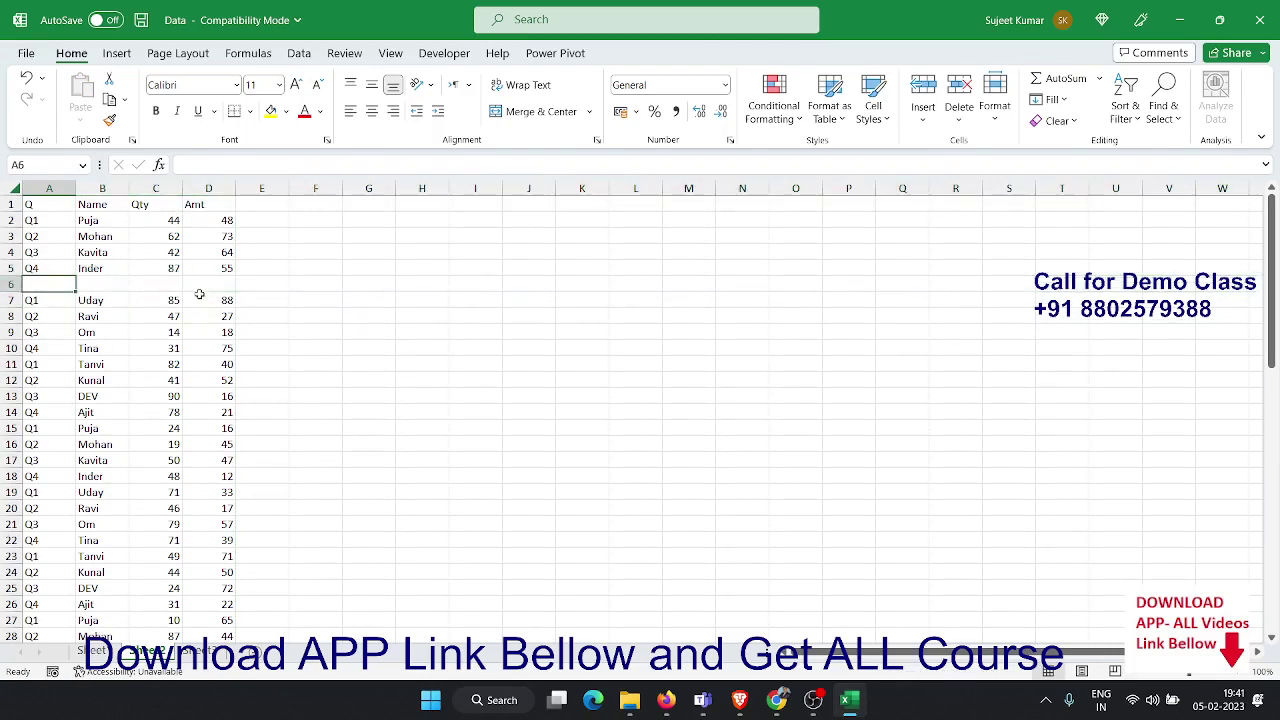
Type Total in A6 and enter =SUM(C2:C5) in C6
{"action": "type", "text": "Total"}
{"action": "key", "text": "Tab"}
{"action": "key", "text": "Tab"}
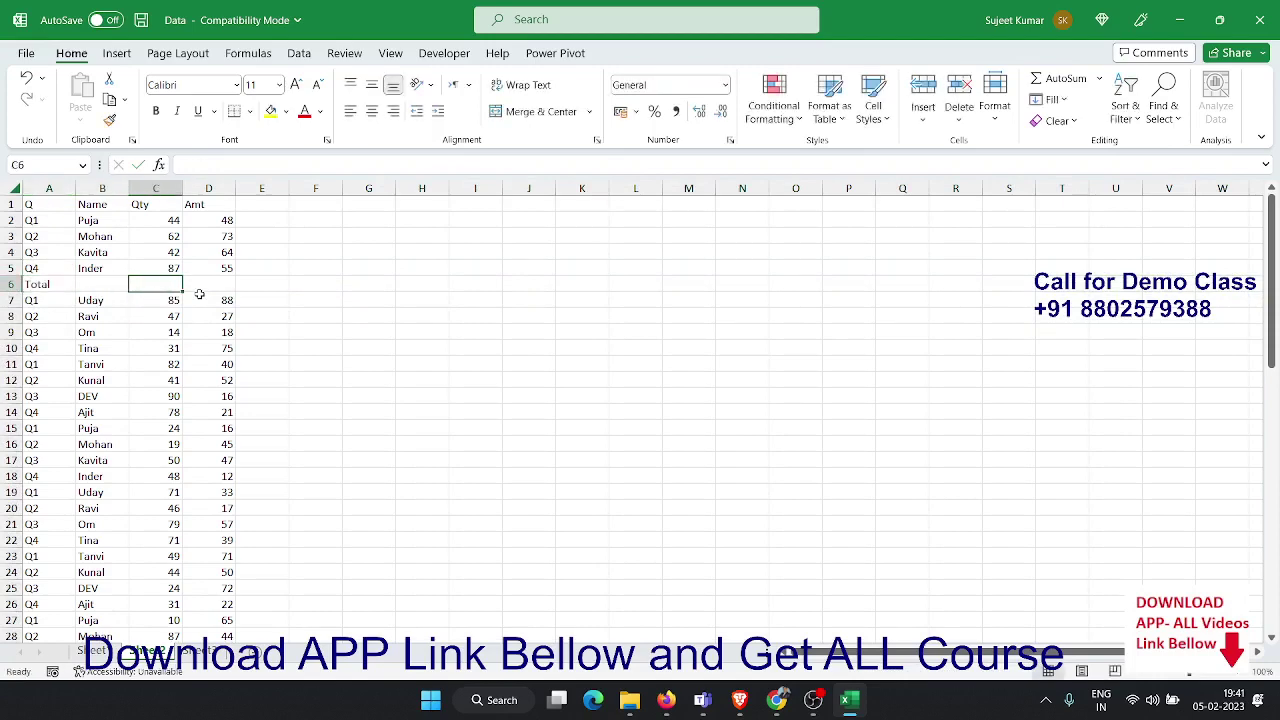
{"action": "type", "text": "sum"}
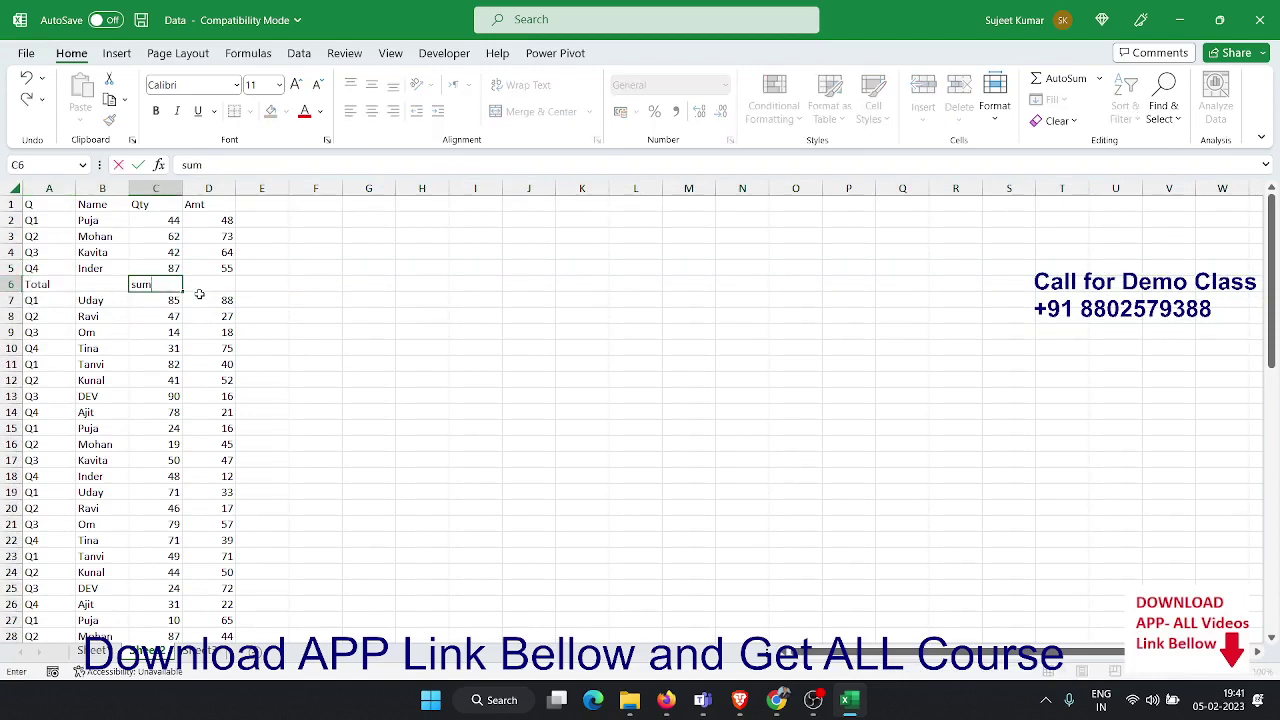
{"action": "key", "text": "BackSpace"}
{"action": "key", "text": "BackSpace"}
{"action": "key", "text": "BackSpace"}
{"action": "type", "text": "="}
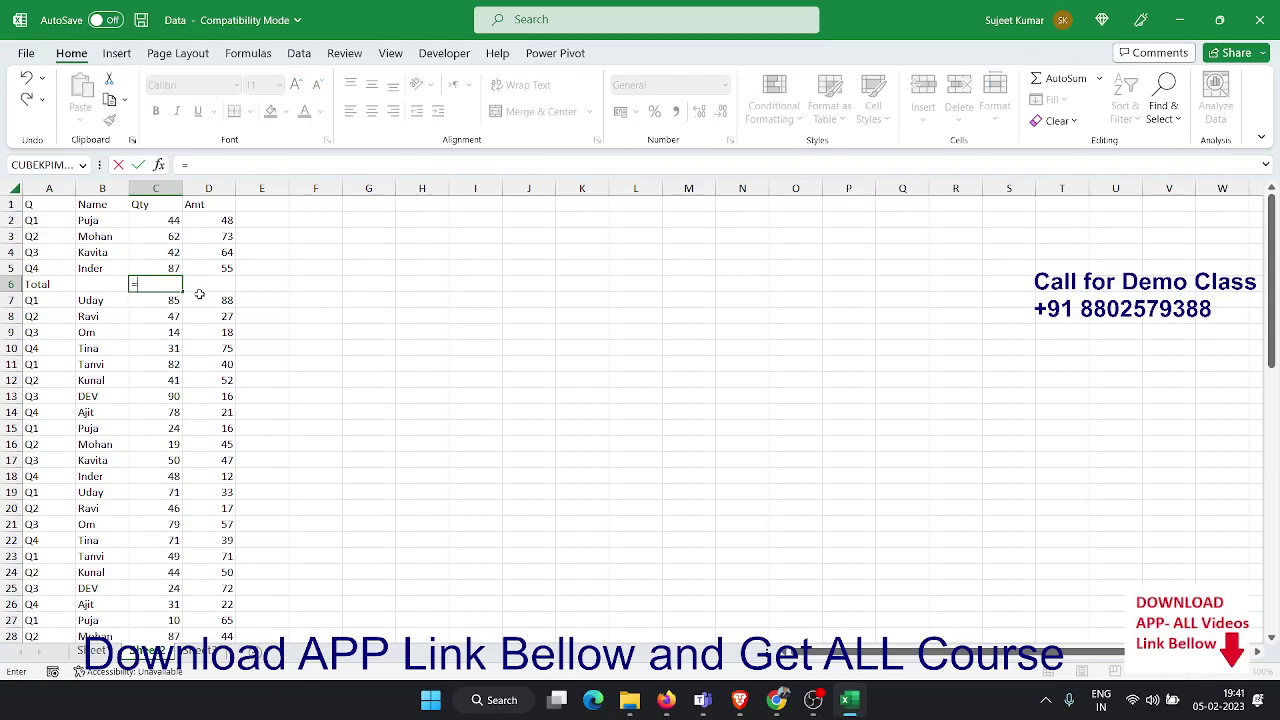
{"action": "type", "text": "si"}
{"action": "key", "text": "BackSpace"}
{"action": "type", "text": "u"}
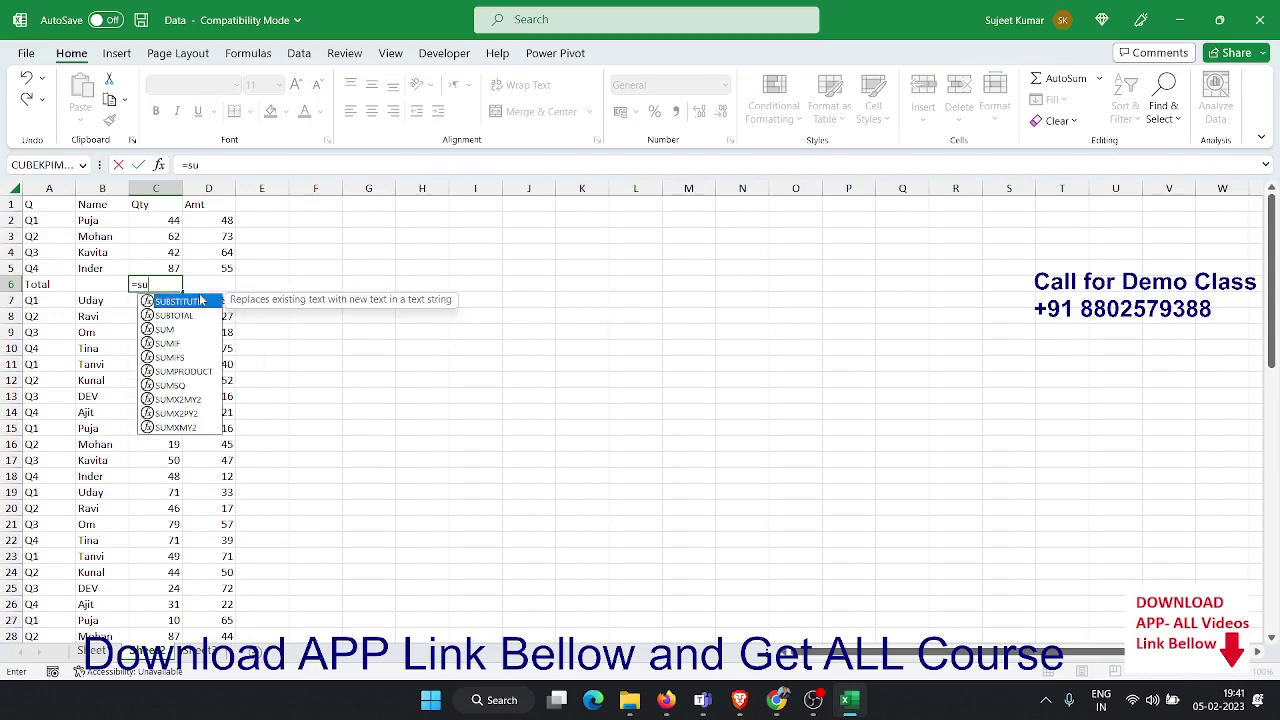
{"action": "type", "text": "m"}
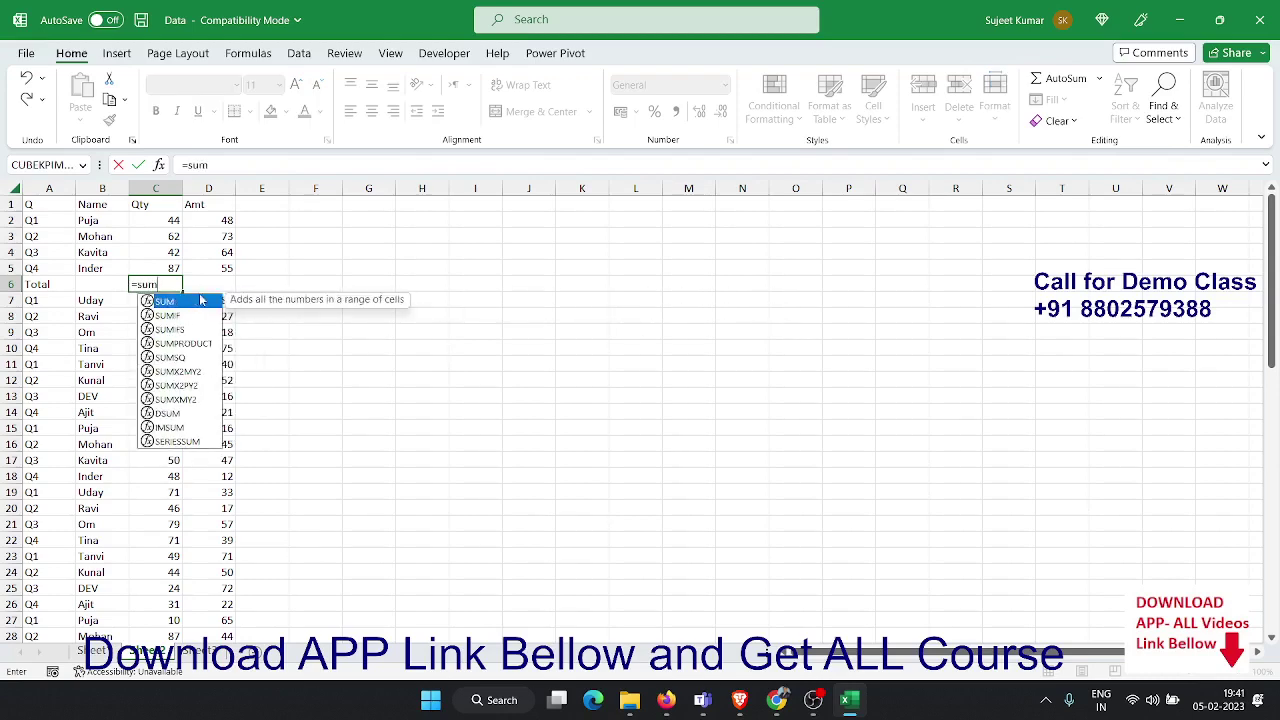
{"action": "double_click", "coordinate": [201, 299]}
{"action": "key", "text": "Up"}
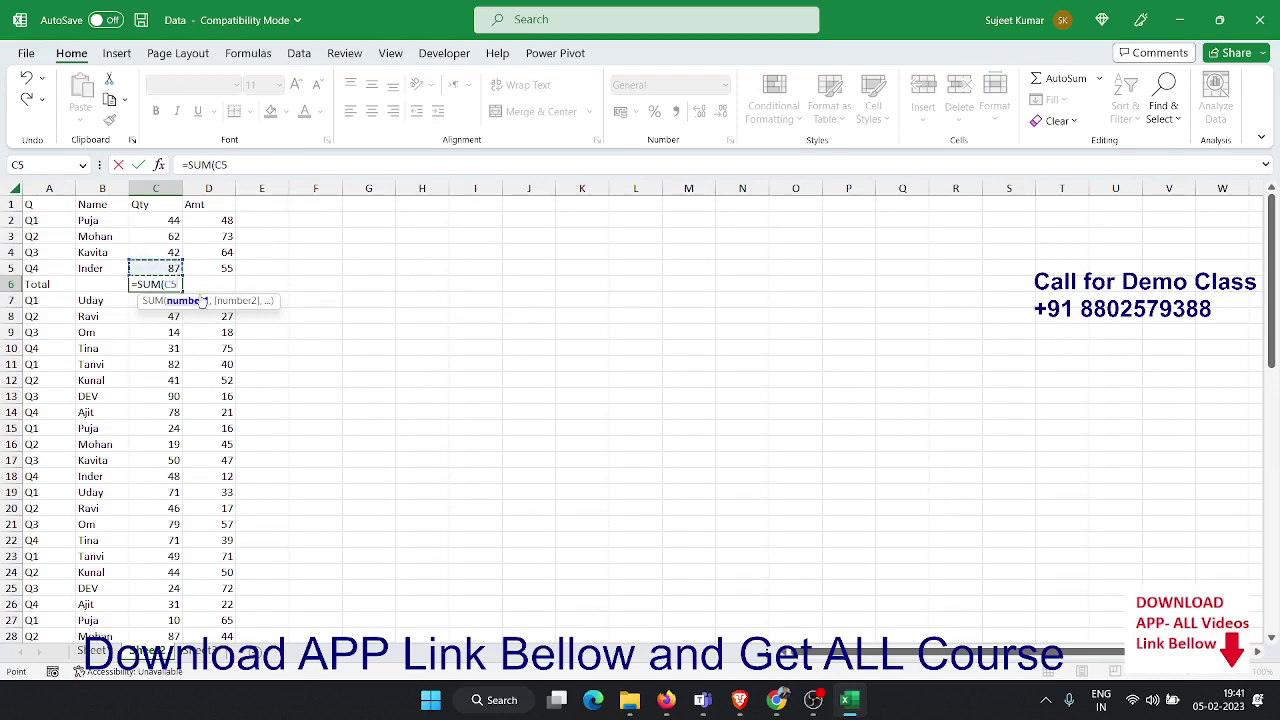
{"action": "key", "text": "shift+Up"}
{"action": "key", "text": "shift+Up"}
{"action": "key", "text": "shift+Up"}
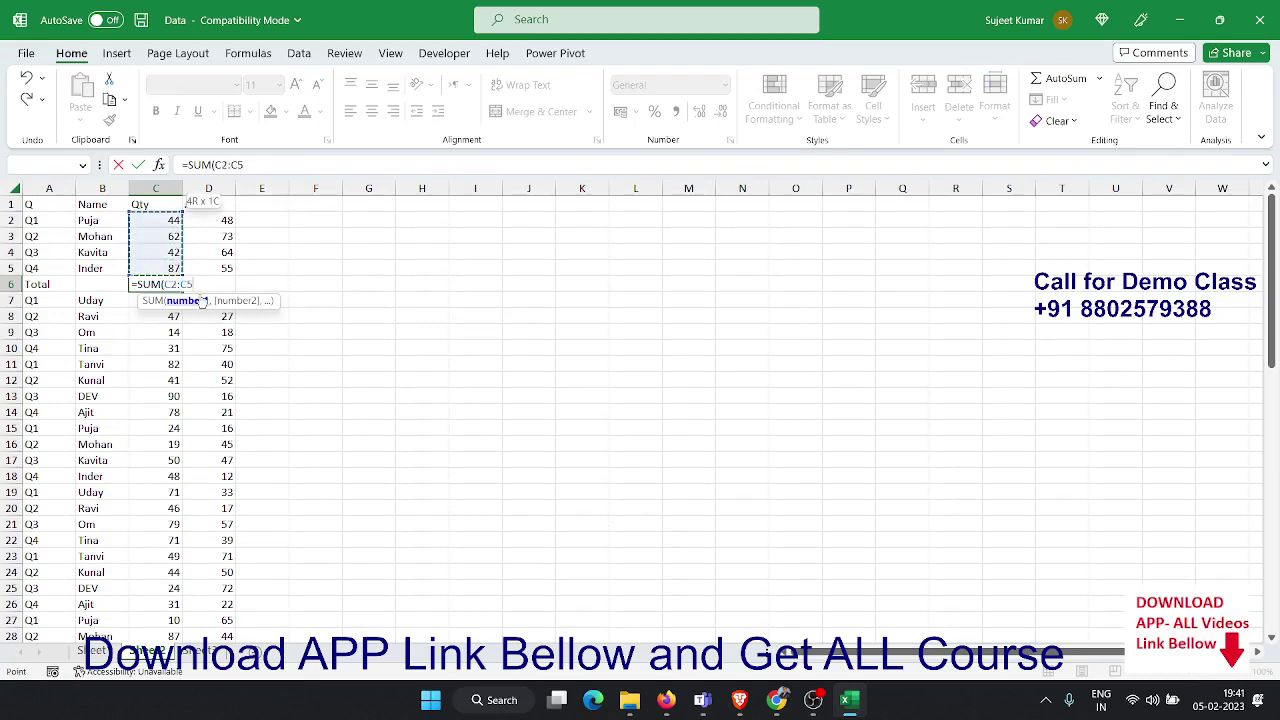
{"action": "key", "text": "Return"}
Copy the sum formula into D6 and make the Total row A6:D6 bold
{"action": "key", "text": "Left"}
{"action": "key", "text": "Left"}
{"action": "key", "text": "Up"}
{"action": "key", "text": "Up"}
{"action": "key", "text": "Right"}
{"action": "key", "text": "Right"}
{"action": "key", "text": "Down"}
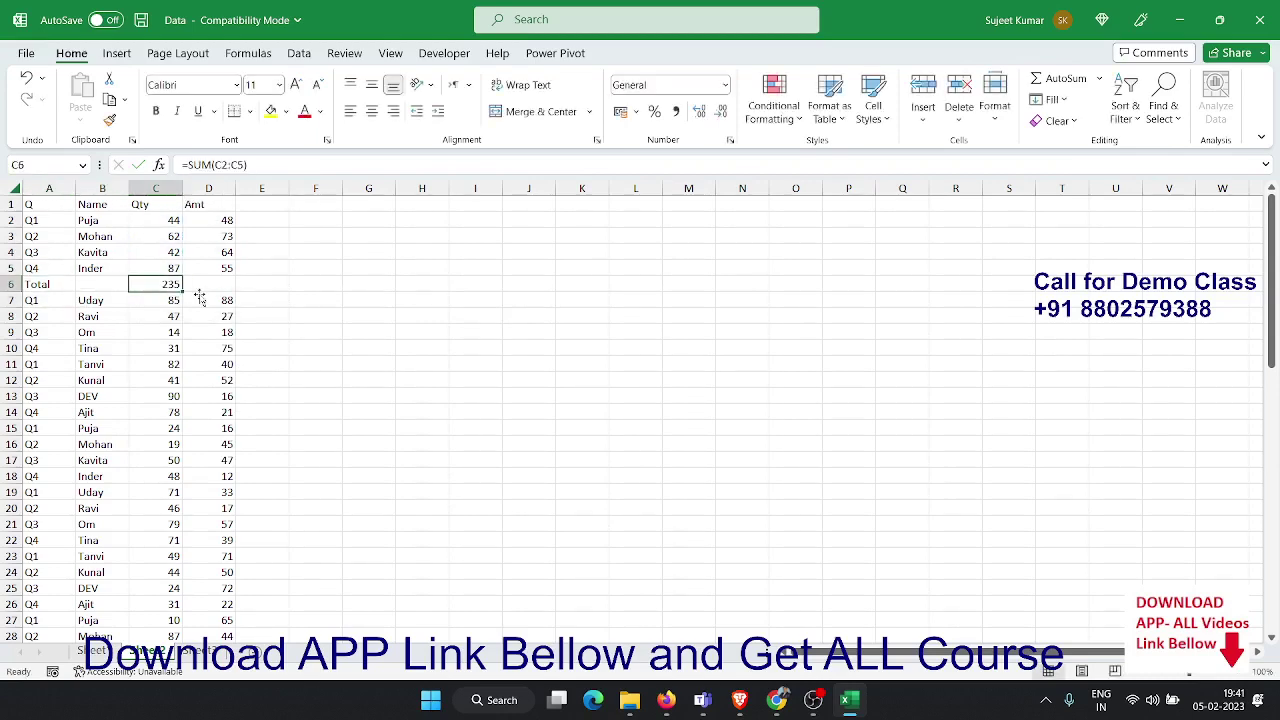
{"action": "key", "text": "shift+Right"}
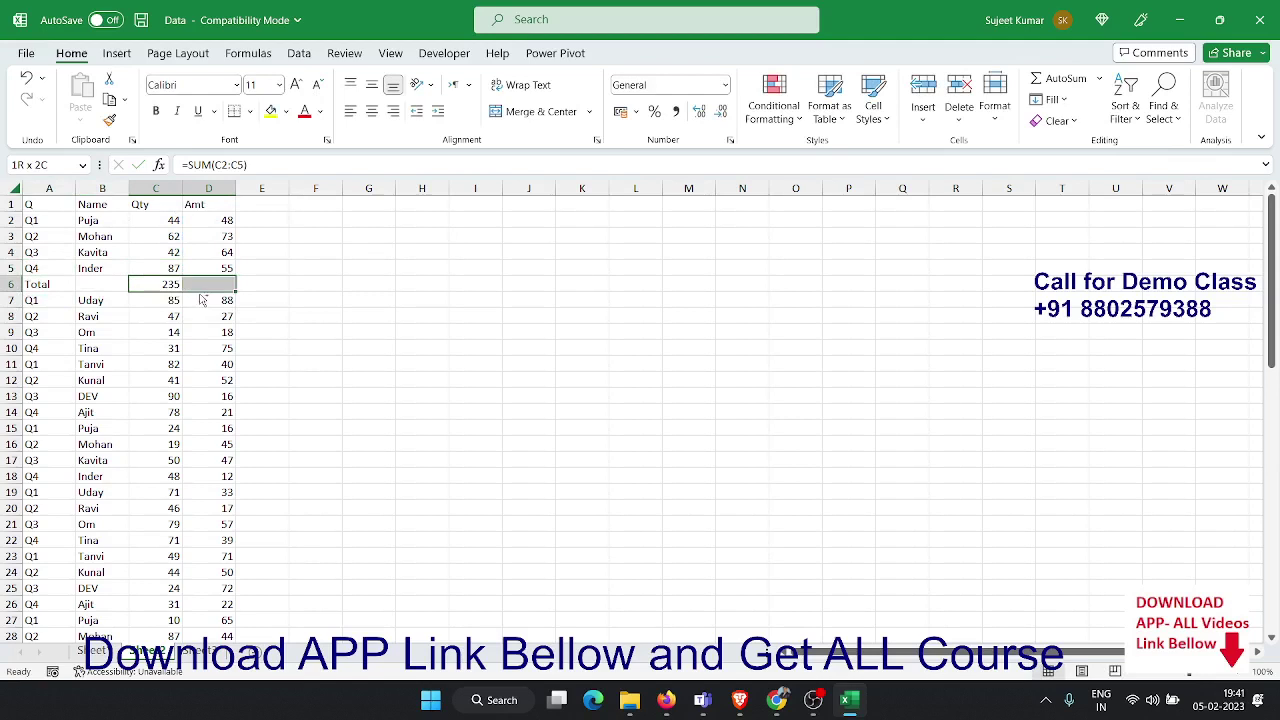
{"action": "key", "text": "ctrl+r"}
{"action": "key", "text": "Left"}
{"action": "key", "text": "Left"}
{"action": "key", "text": "shift+Right"}
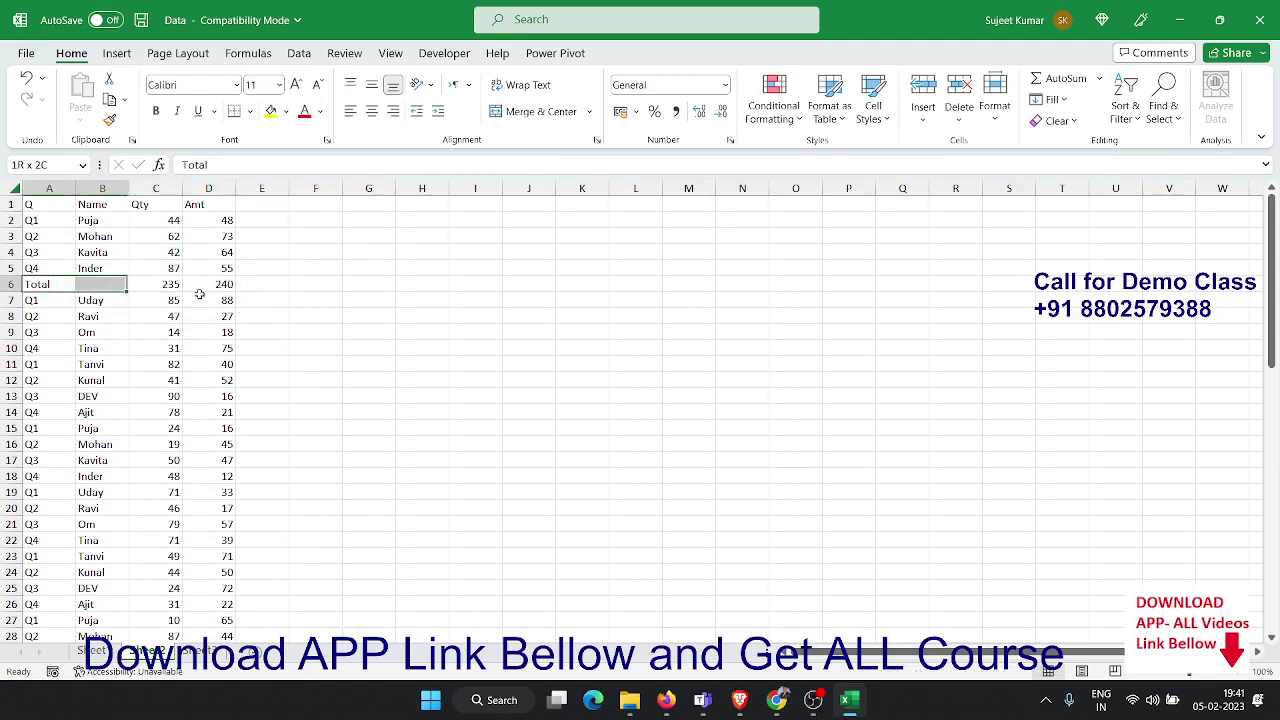
{"action": "key", "text": "shift+Right"}
{"action": "key", "text": "shift+Right"}
{"action": "key", "text": "ctrl+b"}
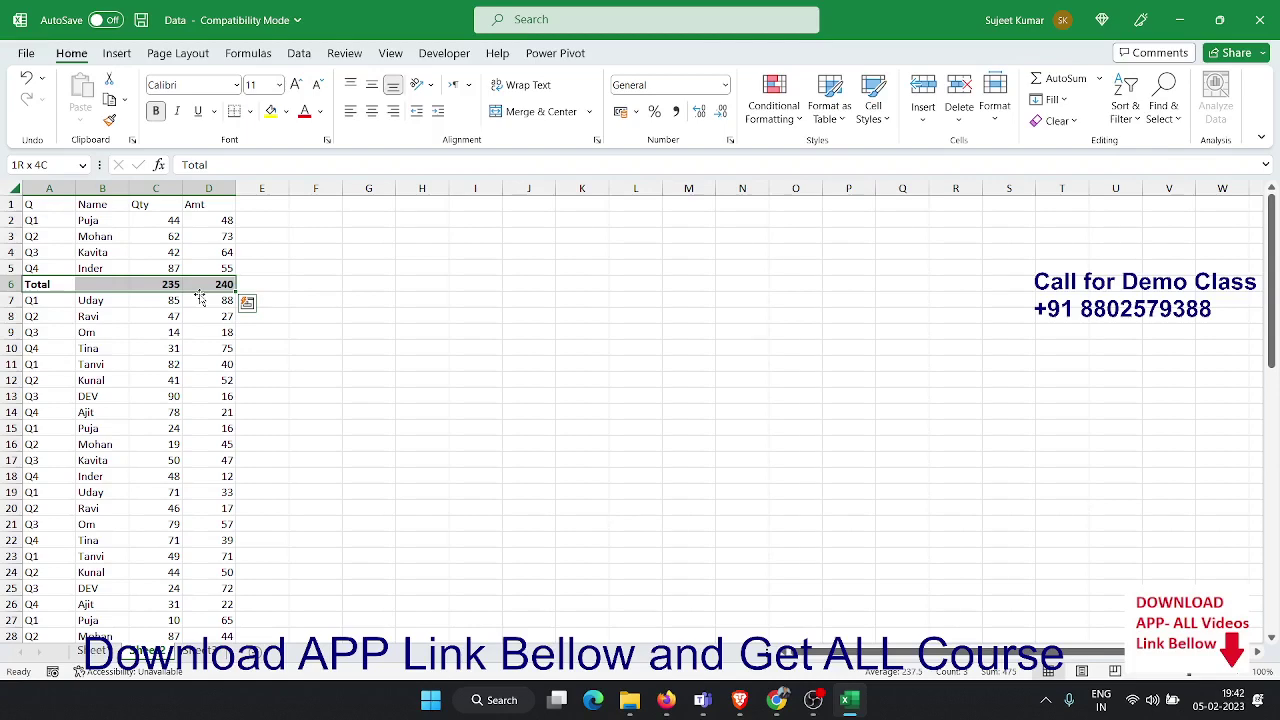
Undo the bold formatting, the Total row contents and the inserted row 6
{"action": "key", "text": "ctrl+Down"}
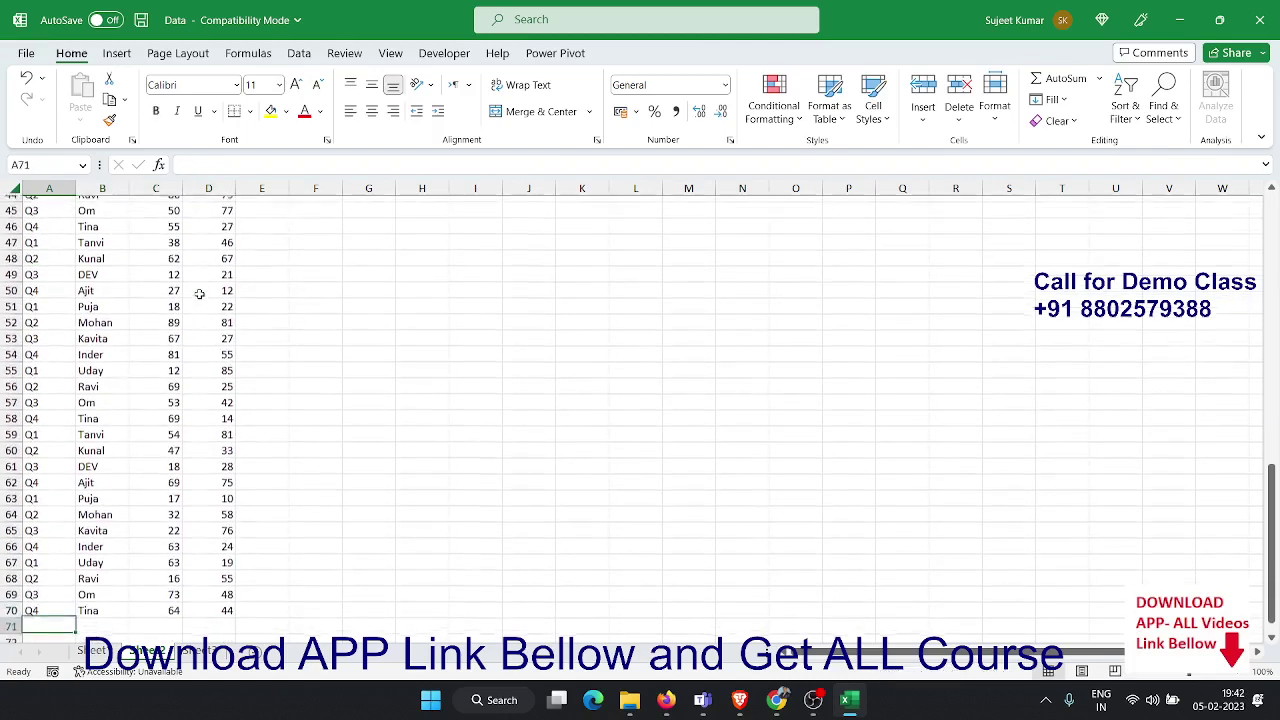
{"action": "key", "text": "ctrl+Up"}
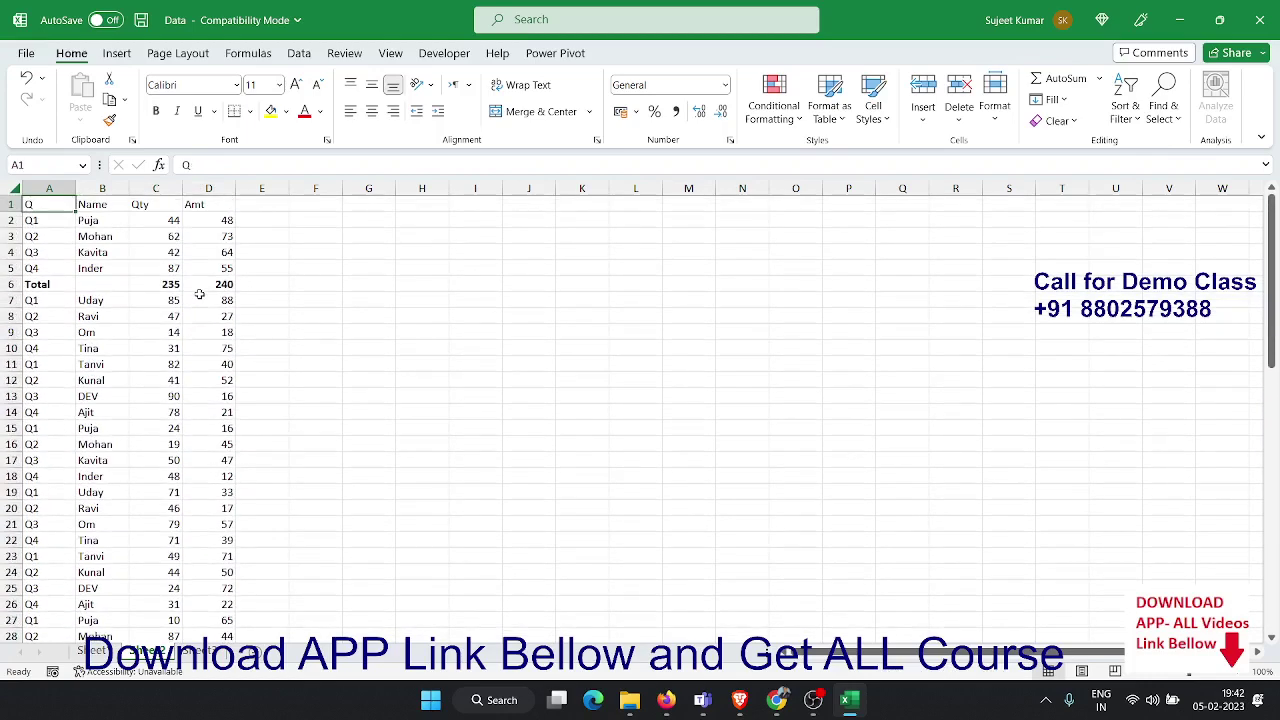
{"action": "key", "text": "ctrl+z"}
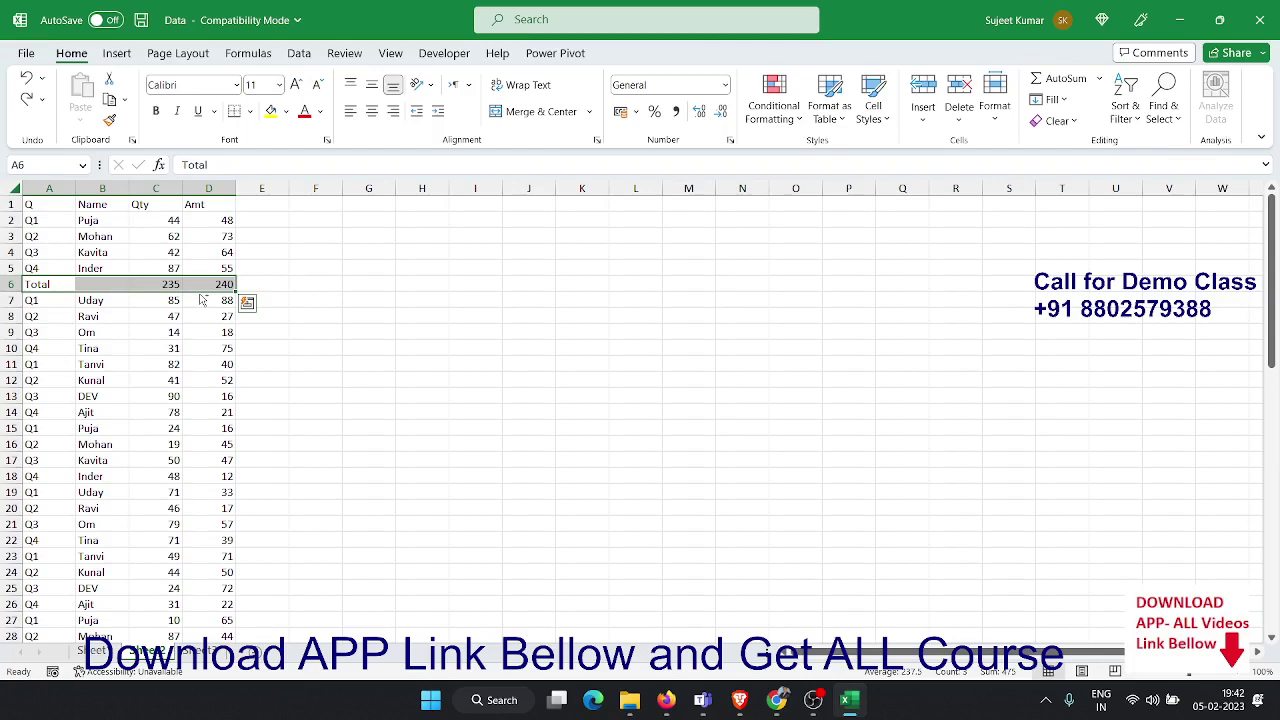
{"action": "key", "text": "ctrl+z"}
{"action": "key", "text": "ctrl+z"}
{"action": "key", "text": "ctrl+z"}
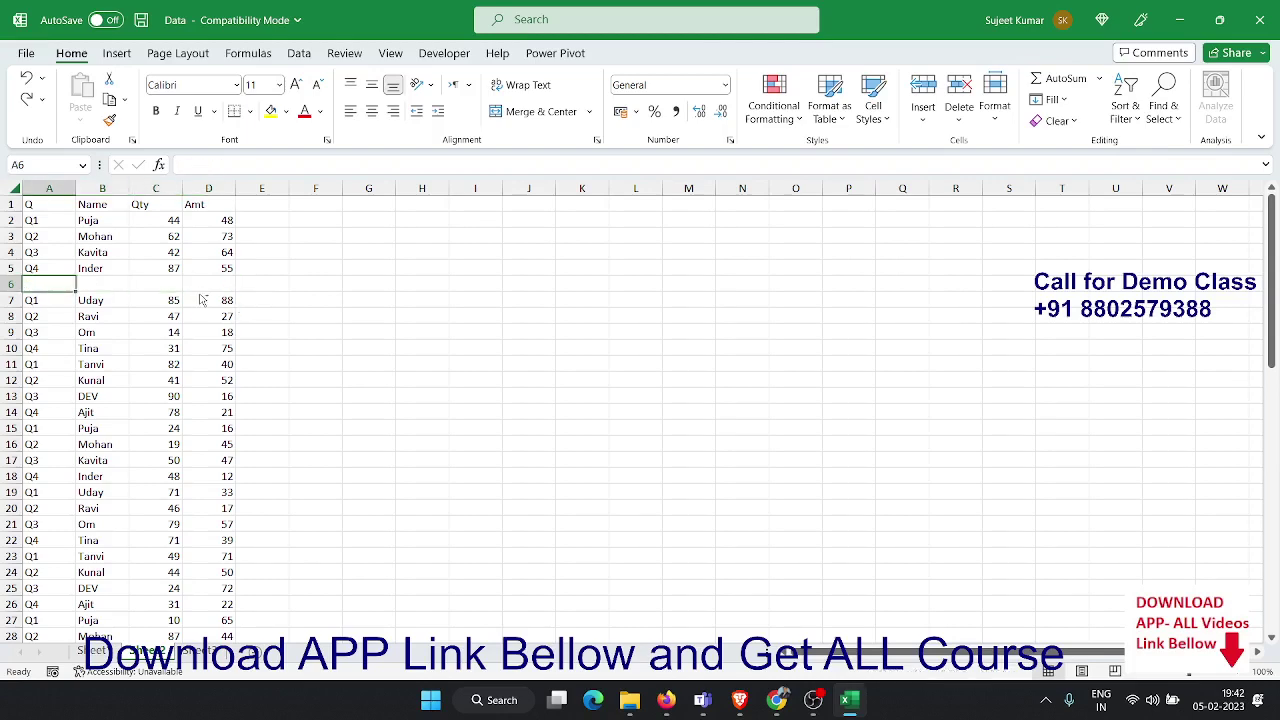
{"action": "key", "text": "ctrl+z"}
{"action": "key", "text": "ctrl+Home"}
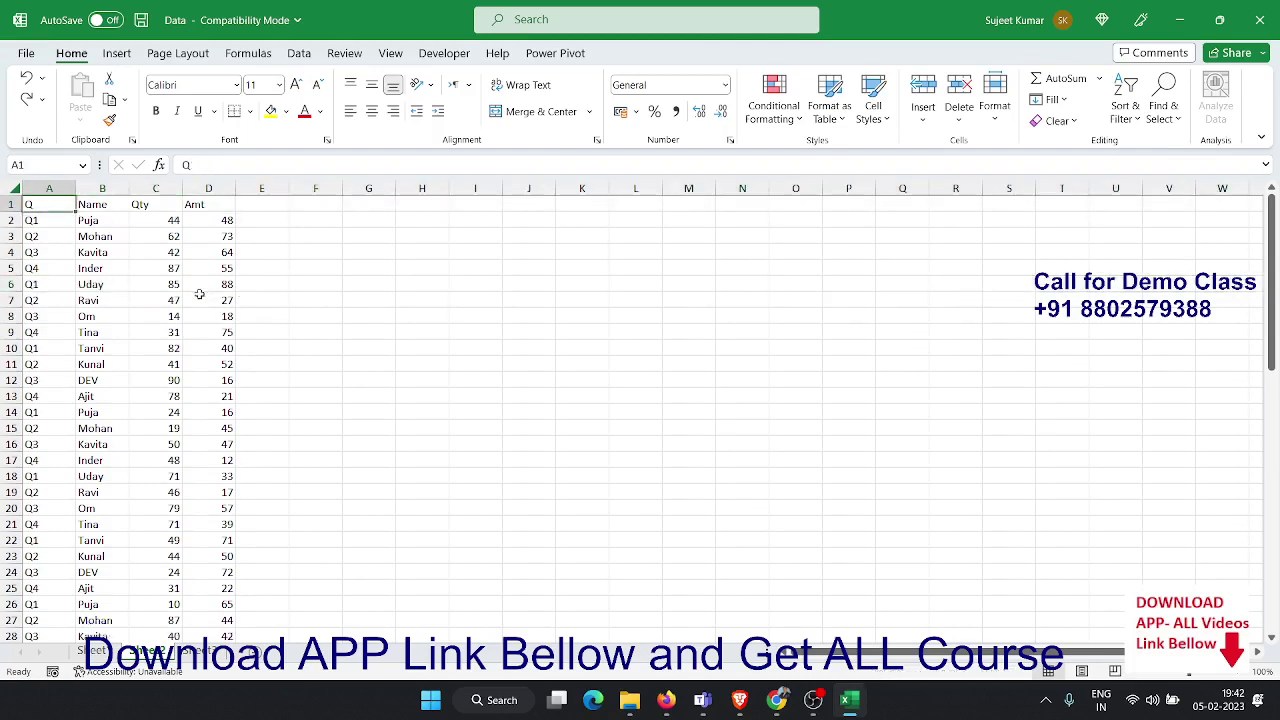
Check the continuous Q1–Q4 blocks in column A, then move to cell E2
{"action": "key", "text": "Down"}
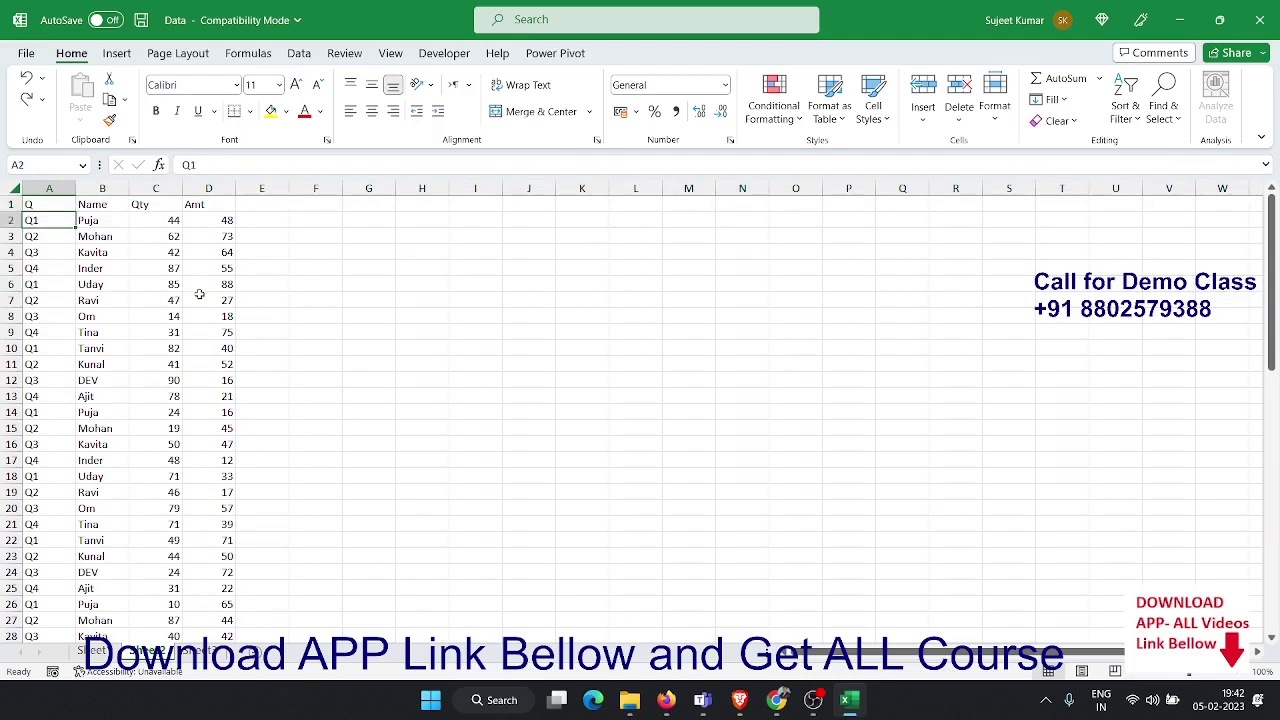
{"action": "key", "text": "shift+Down"}
{"action": "key", "text": "shift+Down"}
{"action": "key", "text": "shift+Down"}
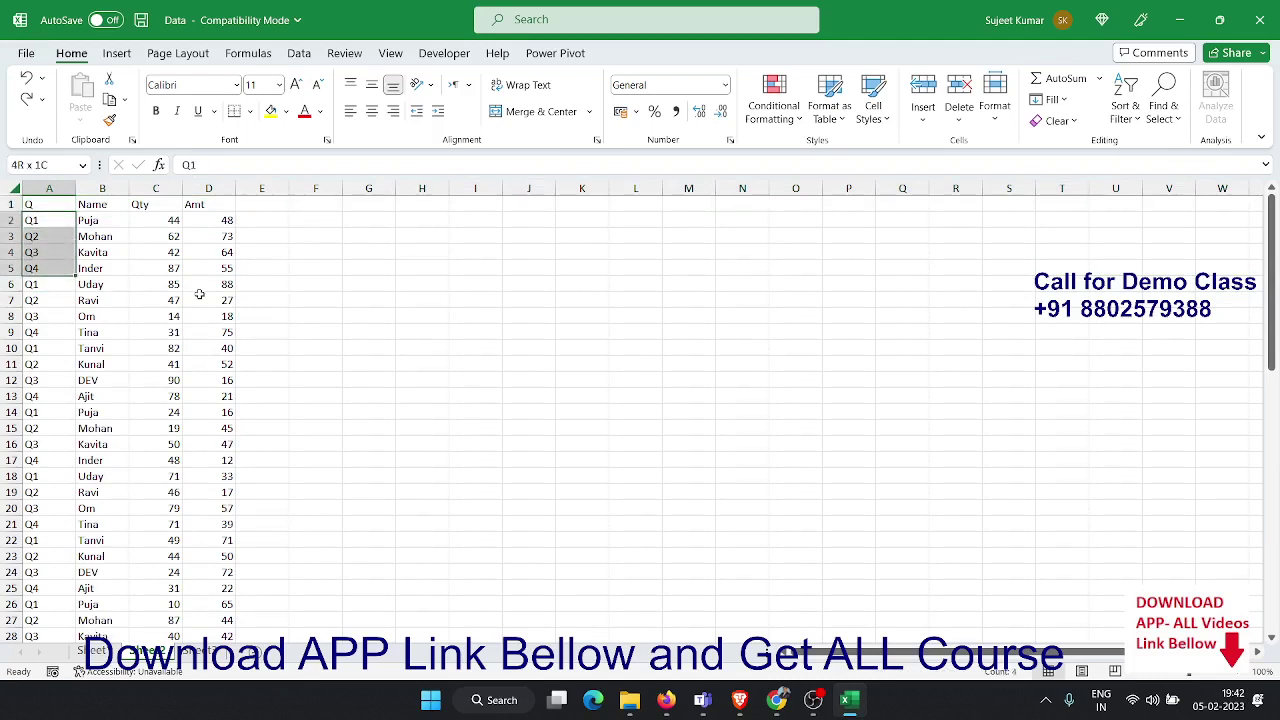
{"action": "key", "text": "Down"}
{"action": "key", "text": "Down"}
{"action": "key", "text": "Down"}
{"action": "key", "text": "Down"}
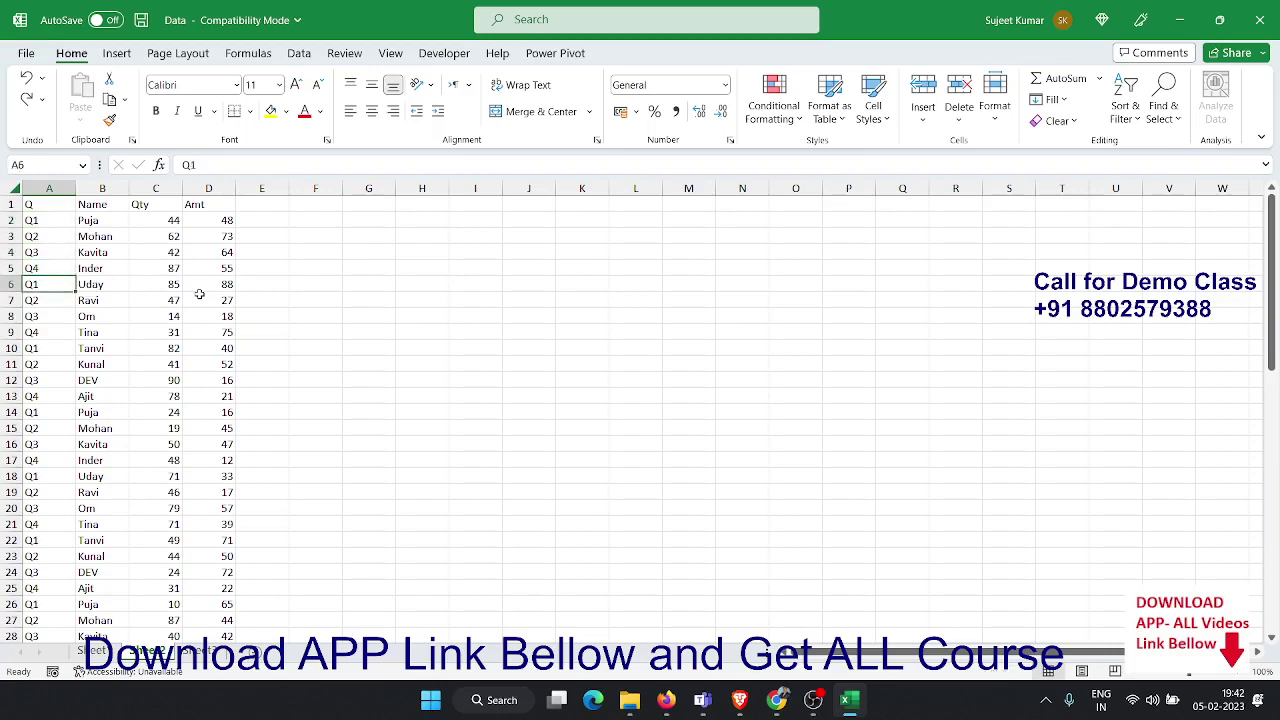
{"action": "key", "text": "shift+Down"}
{"action": "key", "text": "shift+Down"}
{"action": "key", "text": "shift+Down"}
{"action": "key", "text": "Down"}
{"action": "key", "text": "Down"}
{"action": "key", "text": "Down"}
{"action": "key", "text": "Down"}
{"action": "key", "text": "Down"}
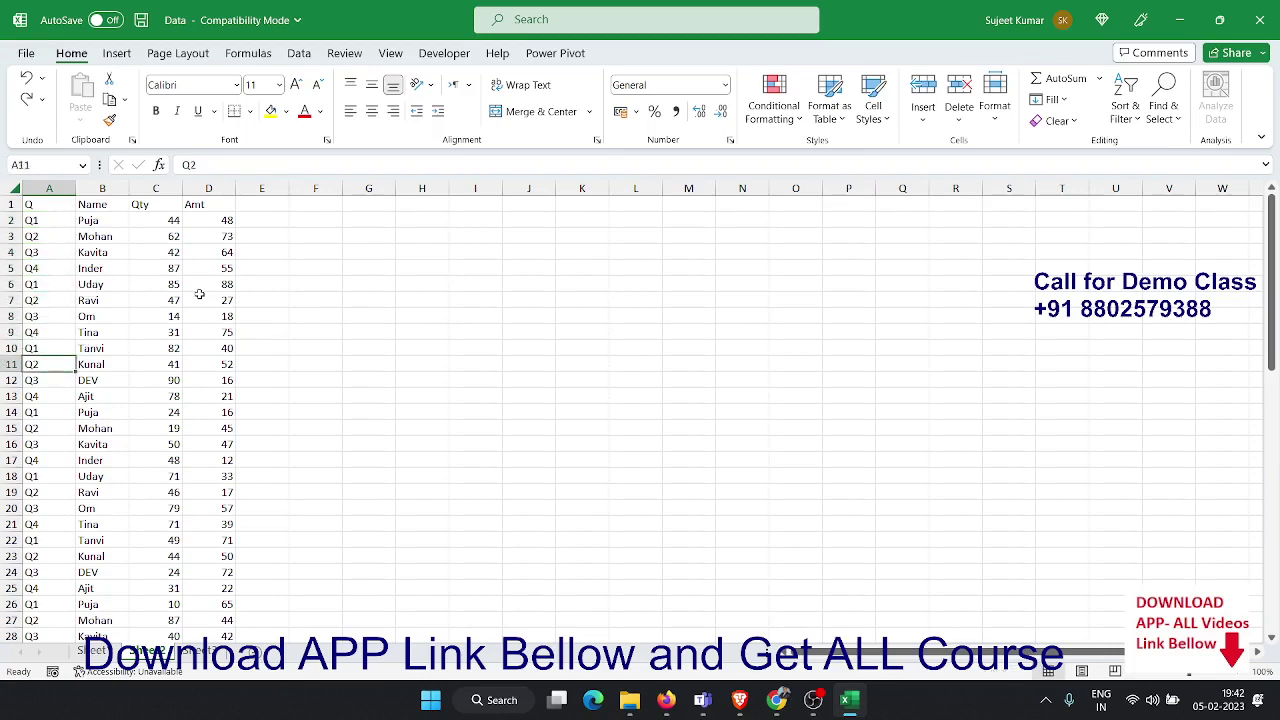
{"action": "key", "text": "Up"}
{"action": "key", "text": "Up"}
{"action": "key", "text": "Up"}
{"action": "key", "text": "Up"}
{"action": "key", "text": "shift+Down"}
{"action": "key", "text": "shift+Down"}
{"action": "key", "text": "shift+Down"}
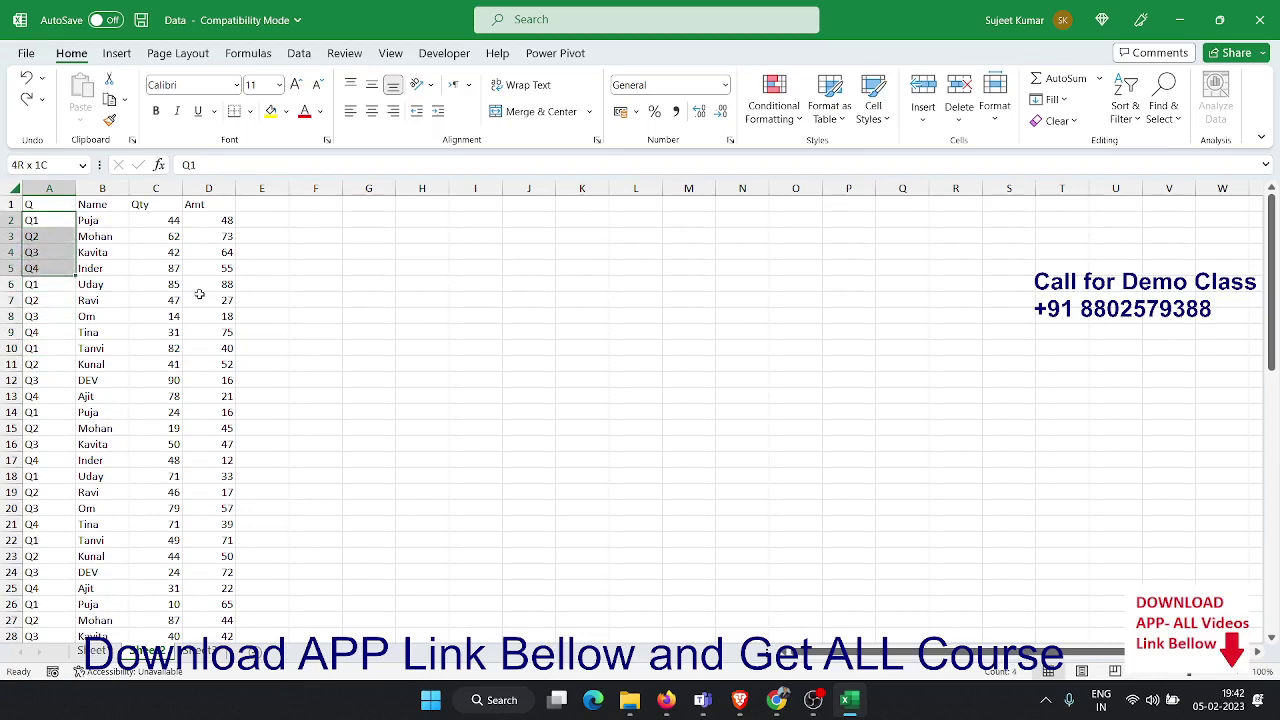
{"action": "key", "text": "Down"}
{"action": "key", "text": "Down"}
{"action": "key", "text": "Down"}
{"action": "key", "text": "Down"}
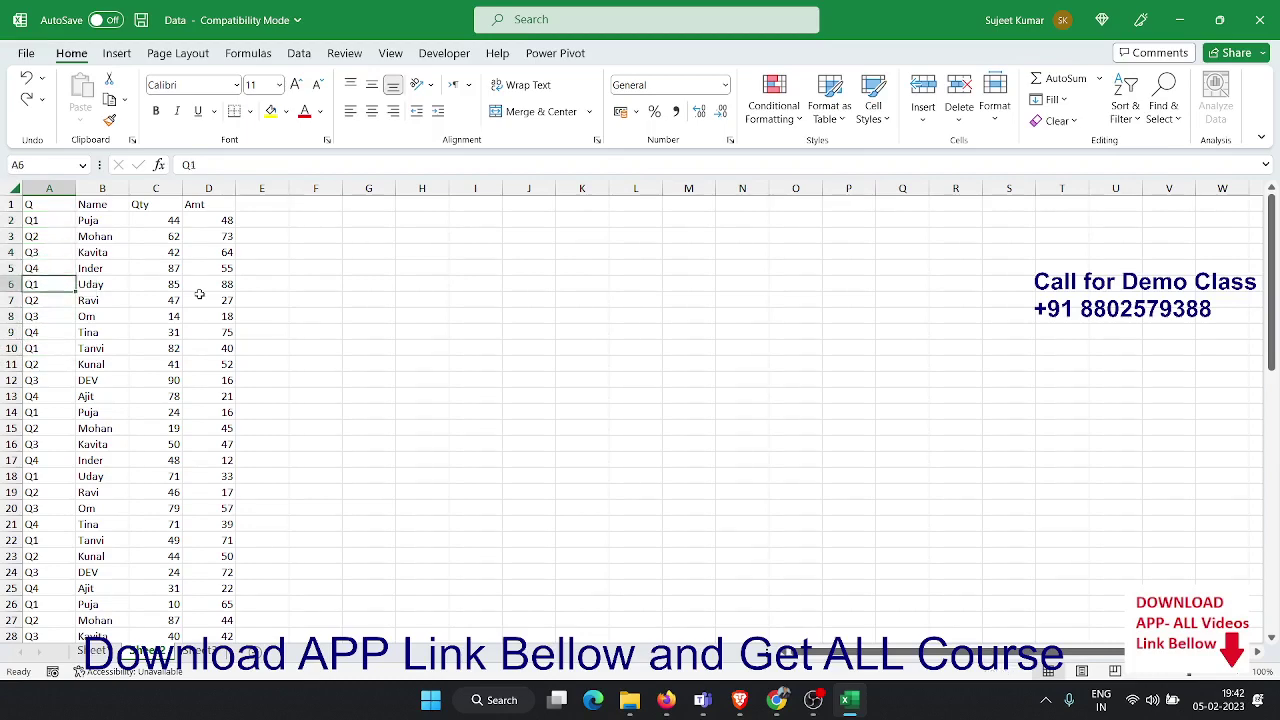
{"action": "key", "text": "shift+Down"}
{"action": "key", "text": "shift+Down"}
{"action": "key", "text": "shift+Down"}
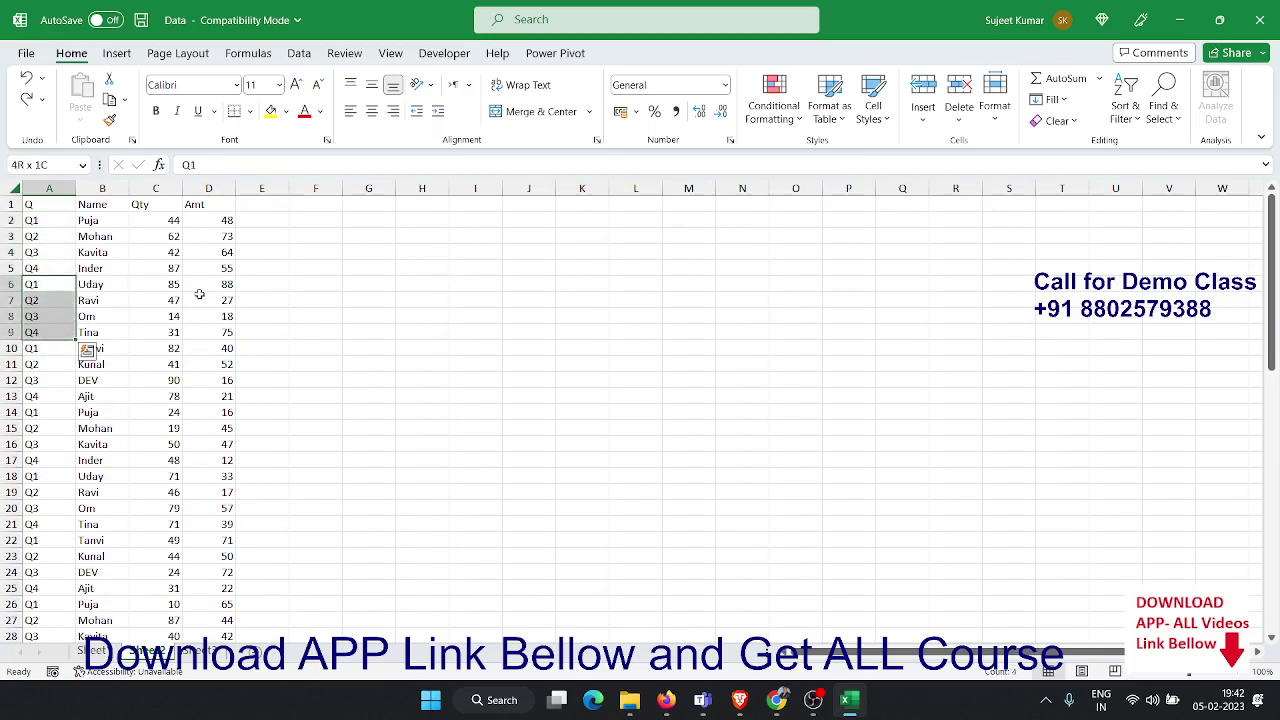
{"action": "key", "text": "shift+Up"}
{"action": "key", "text": "shift+Up"}
{"action": "key", "text": "shift+Up"}
{"action": "key", "text": "ctrl+Up"}
{"action": "key", "text": "Right"}
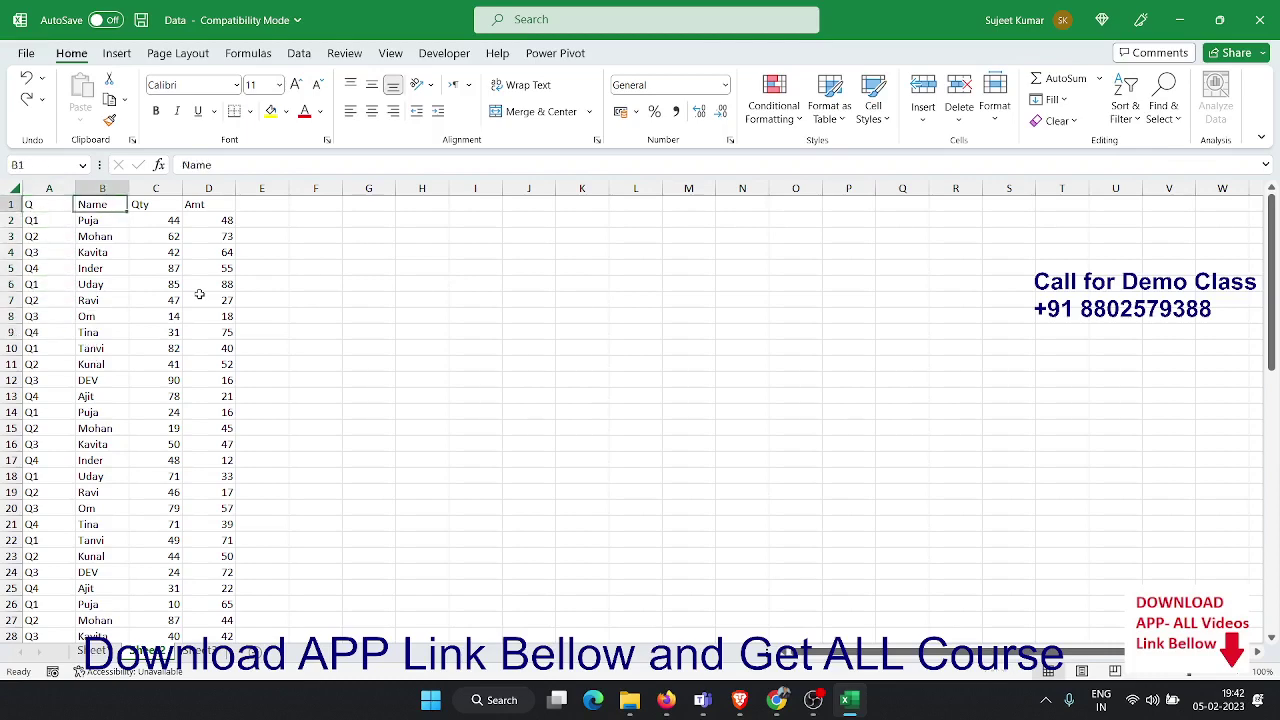
{"action": "key", "text": "Right"}
{"action": "key", "text": "Right"}
{"action": "key", "text": "Down"}
{"action": "key", "text": "Right"}
Enter the starting number 1 in cells E2 through E5
{"action": "type", "text": "1"}
{"action": "key", "text": "Return"}
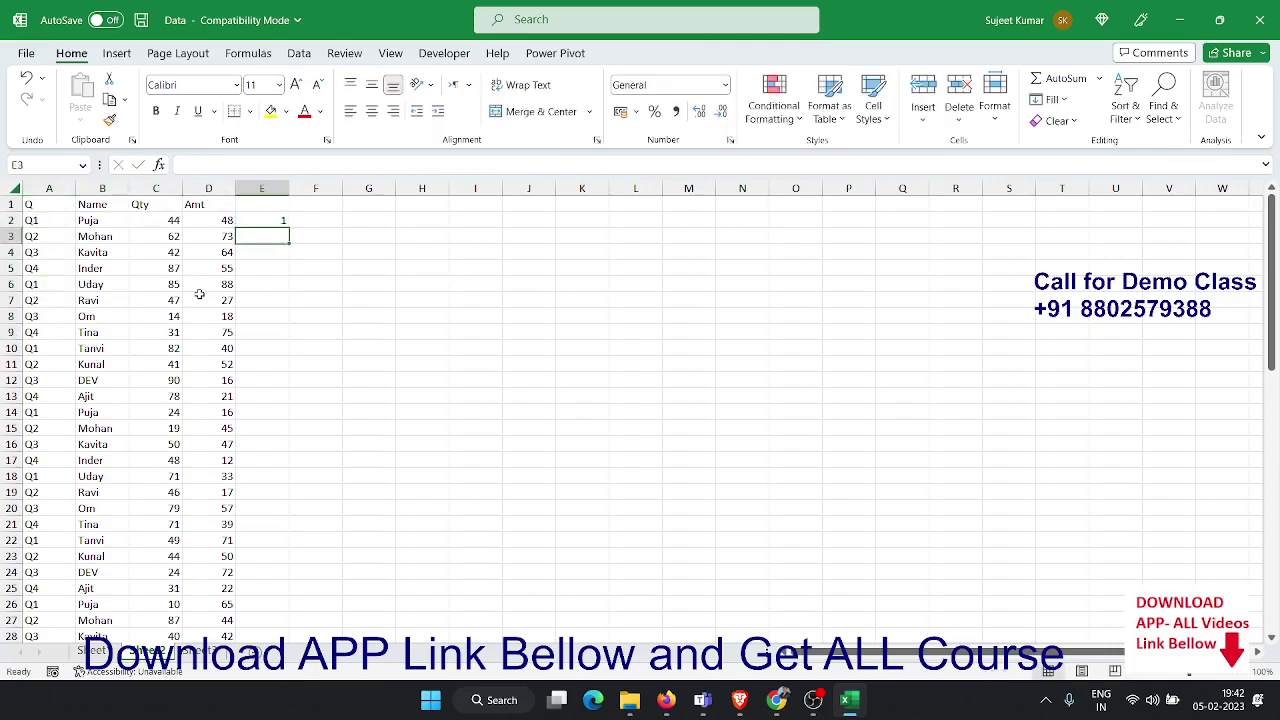
{"action": "key", "text": "Up"}
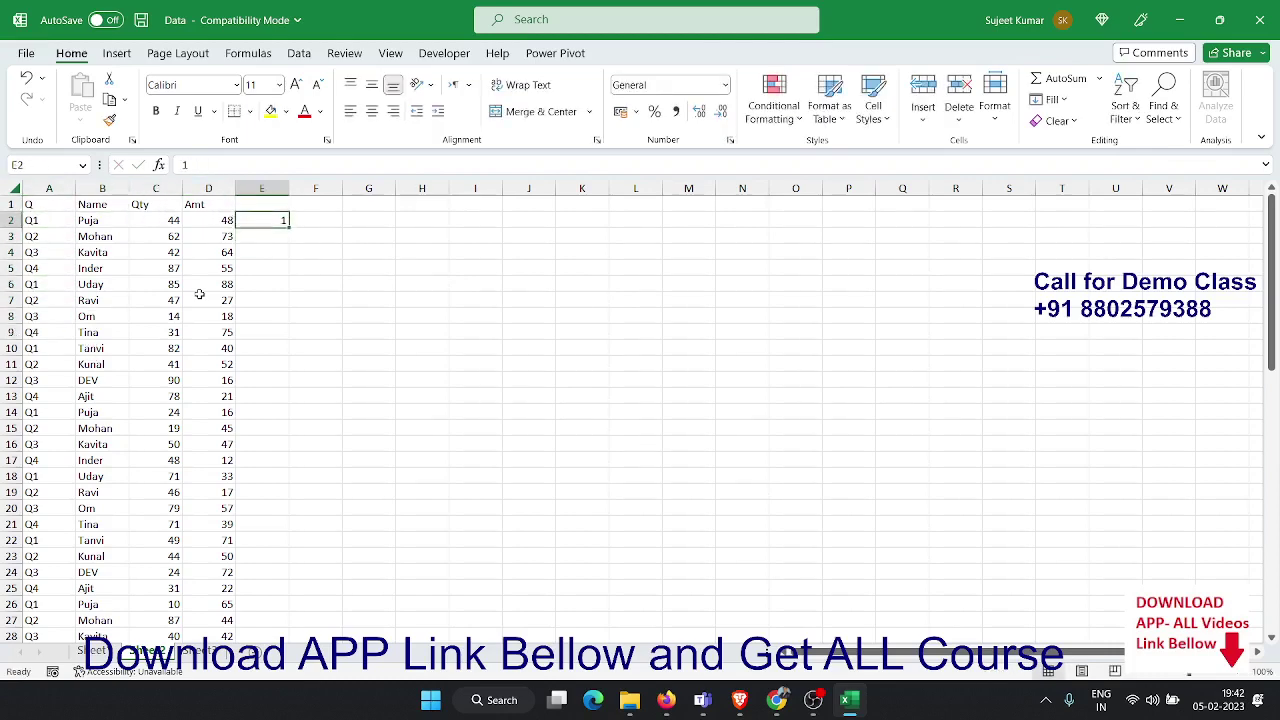
{"action": "key", "text": "shift+Down"}
{"action": "key", "text": "shift+Down"}
{"action": "key", "text": "shift+Down"}
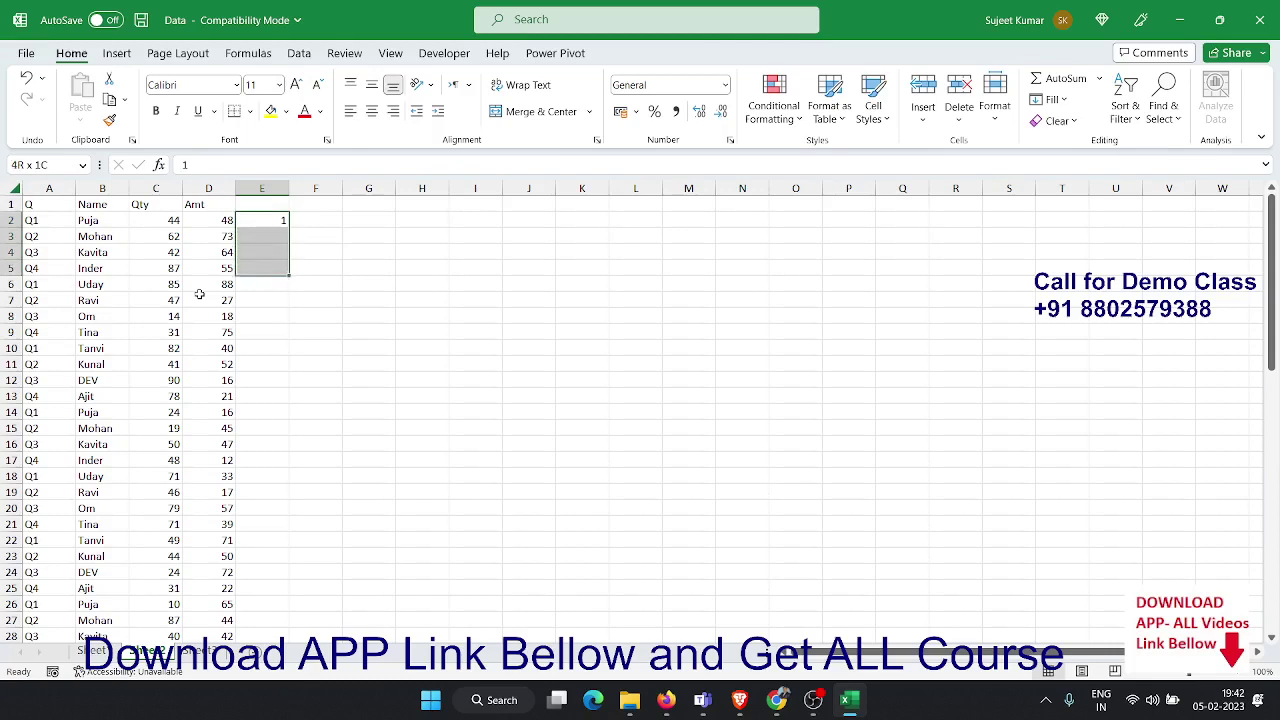
{"action": "key", "text": "ctrl+Return"}
{"action": "key", "text": "Down"}
{"action": "key", "text": "Down"}
{"action": "key", "text": "Down"}
{"action": "key", "text": "Down"}
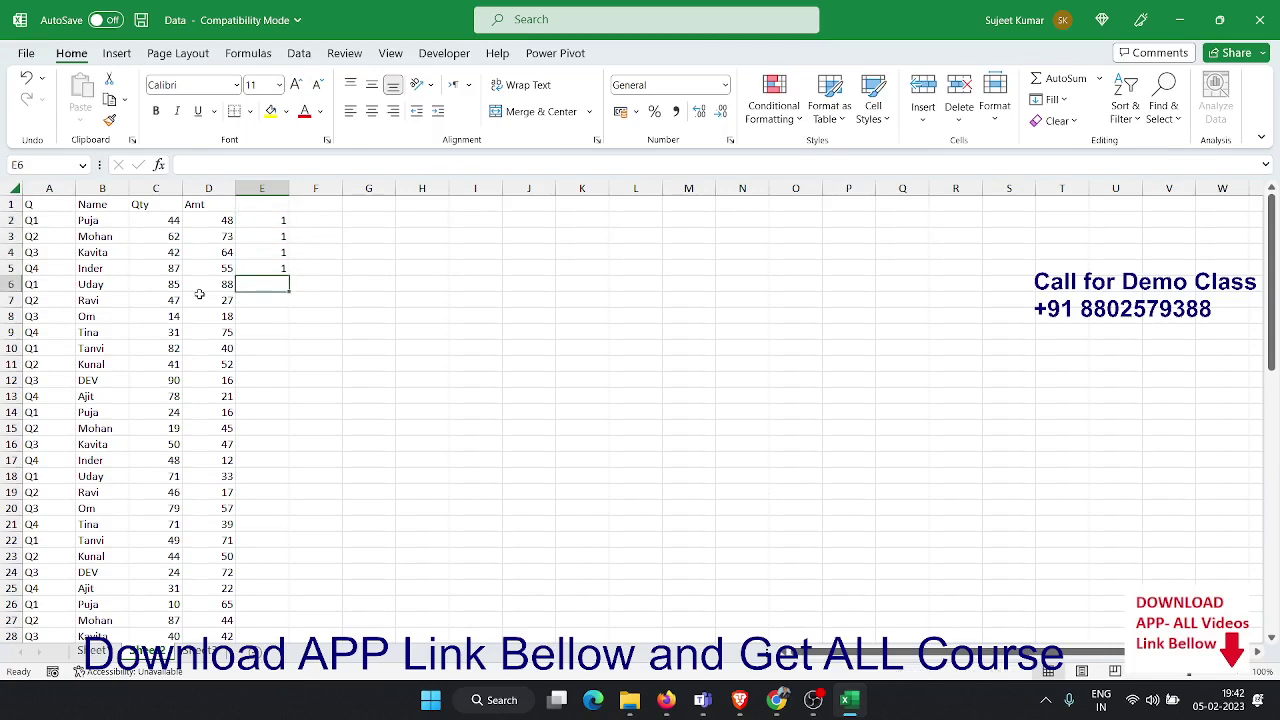
Put =E2+1 in E6 and copy it down column E to row 69
{"action": "type", "text": "="}
{"action": "left_click", "coordinate": [263, 219]}
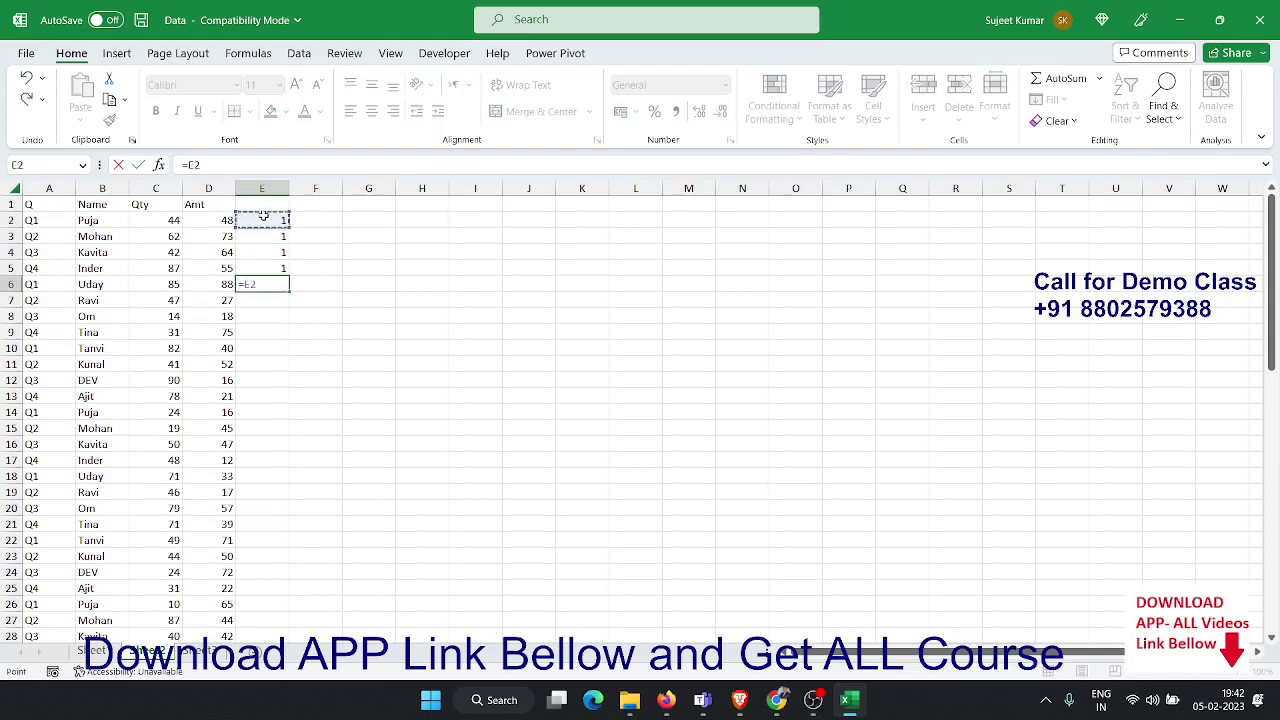
{"action": "type", "text": "+"}
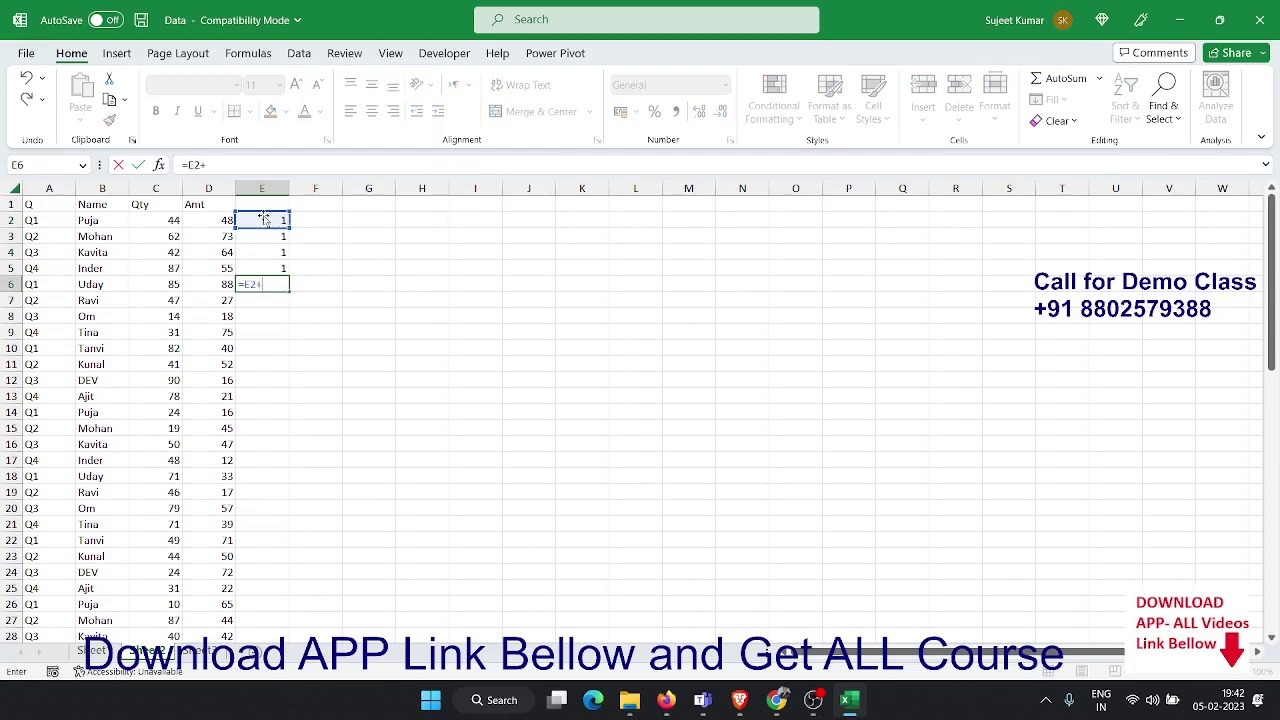
{"action": "type", "text": "1."}
{"action": "key", "text": "Return"}
{"action": "key", "text": "Up"}
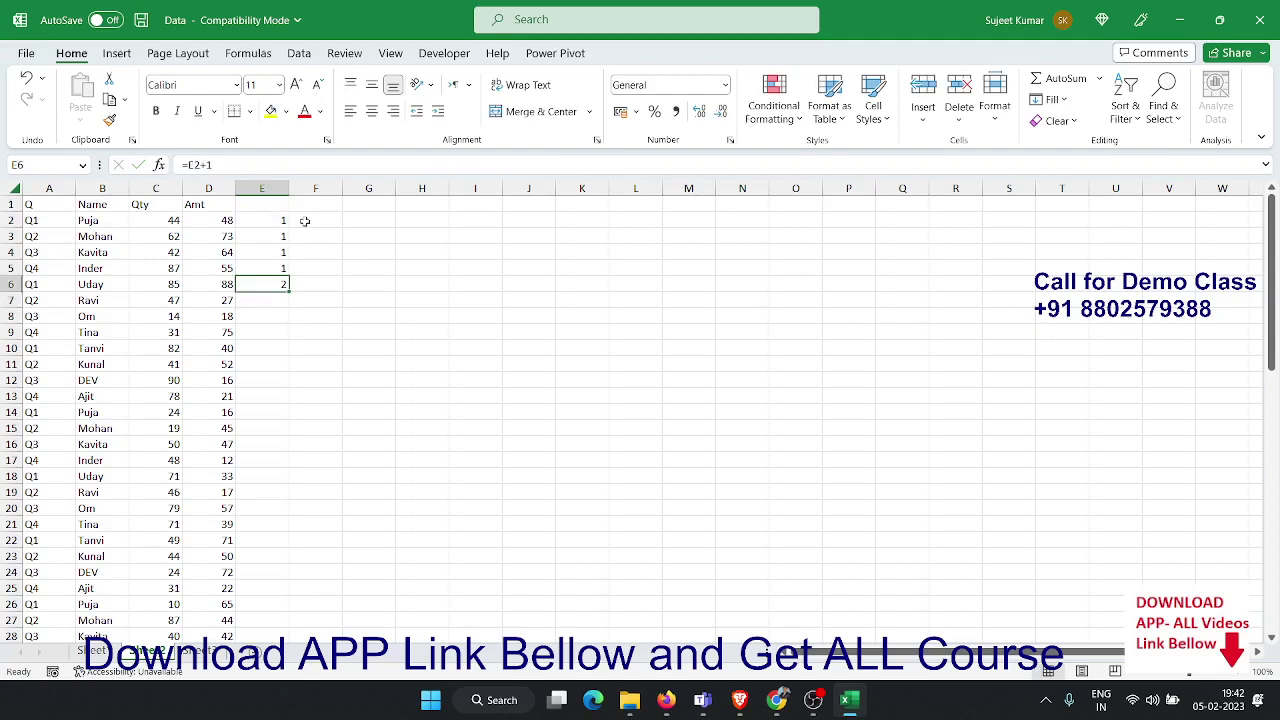
{"action": "double_click", "coordinate": [291, 289]}
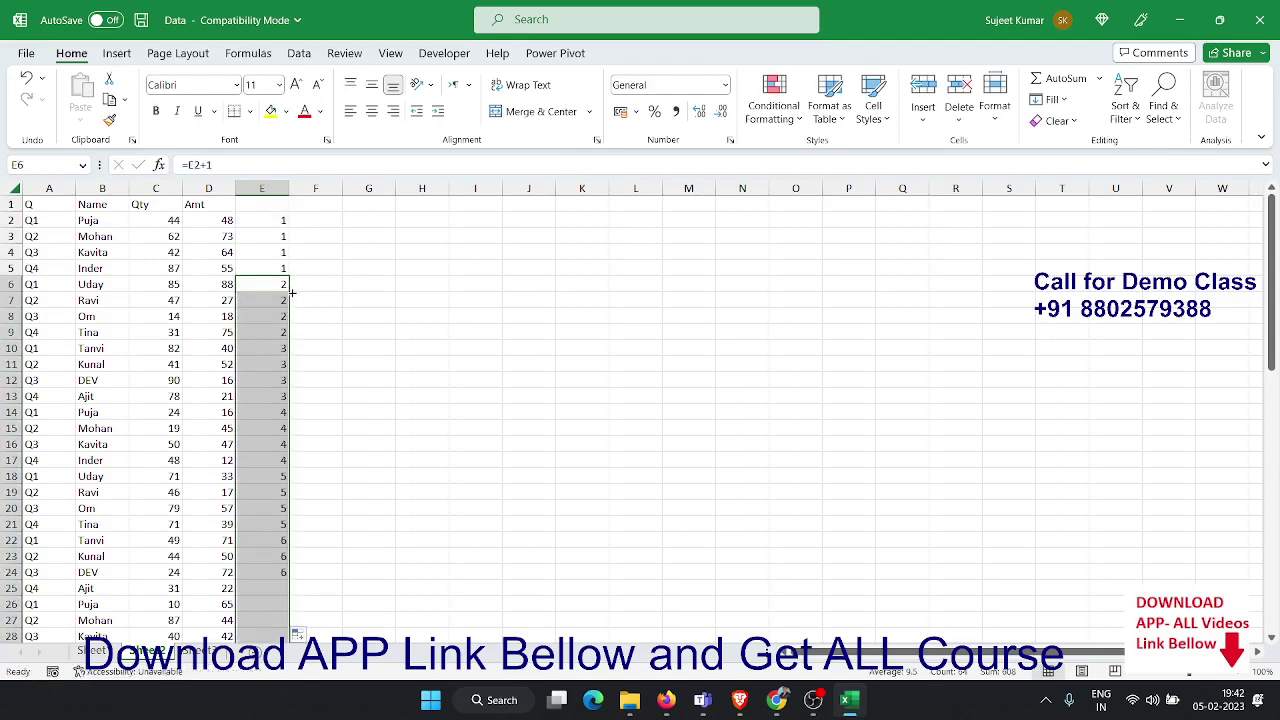
Check that column E counts 1 through 17 in blocks of four down to row 69
{"action": "key", "text": "ctrl+Up"}
{"action": "key", "text": "Down"}
{"action": "key", "text": "Down"}
{"action": "key", "text": "Down"}
{"action": "key", "text": "Down"}
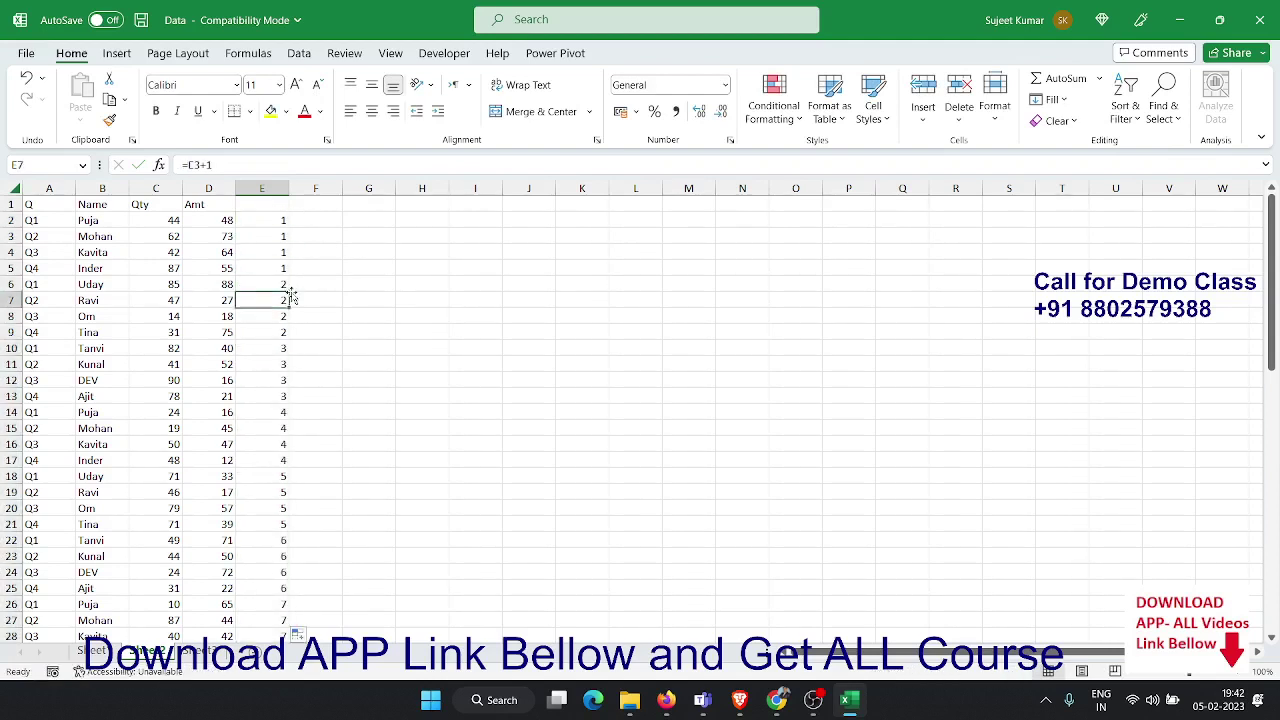
{"action": "key", "text": "Down"}
{"action": "key", "text": "Down"}
{"action": "key", "text": "Down"}
{"action": "key", "text": "Down"}
{"action": "key", "text": "Down"}
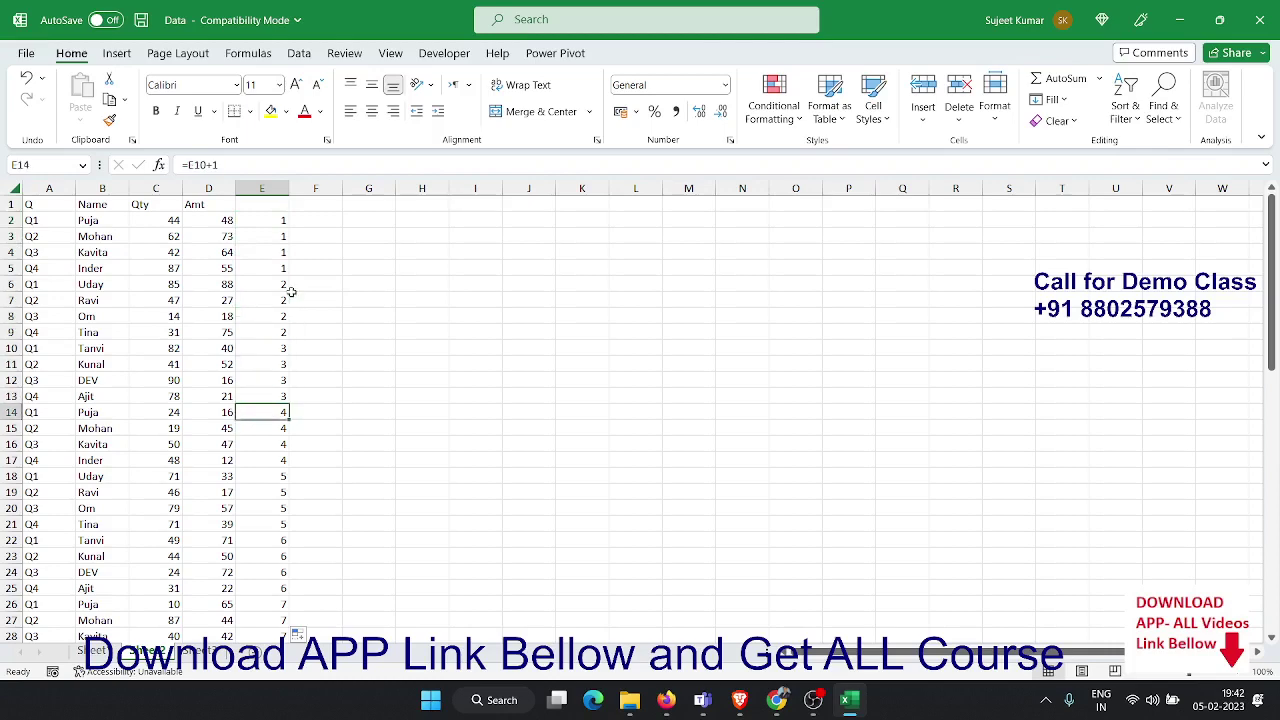
{"action": "key", "text": "Down"}
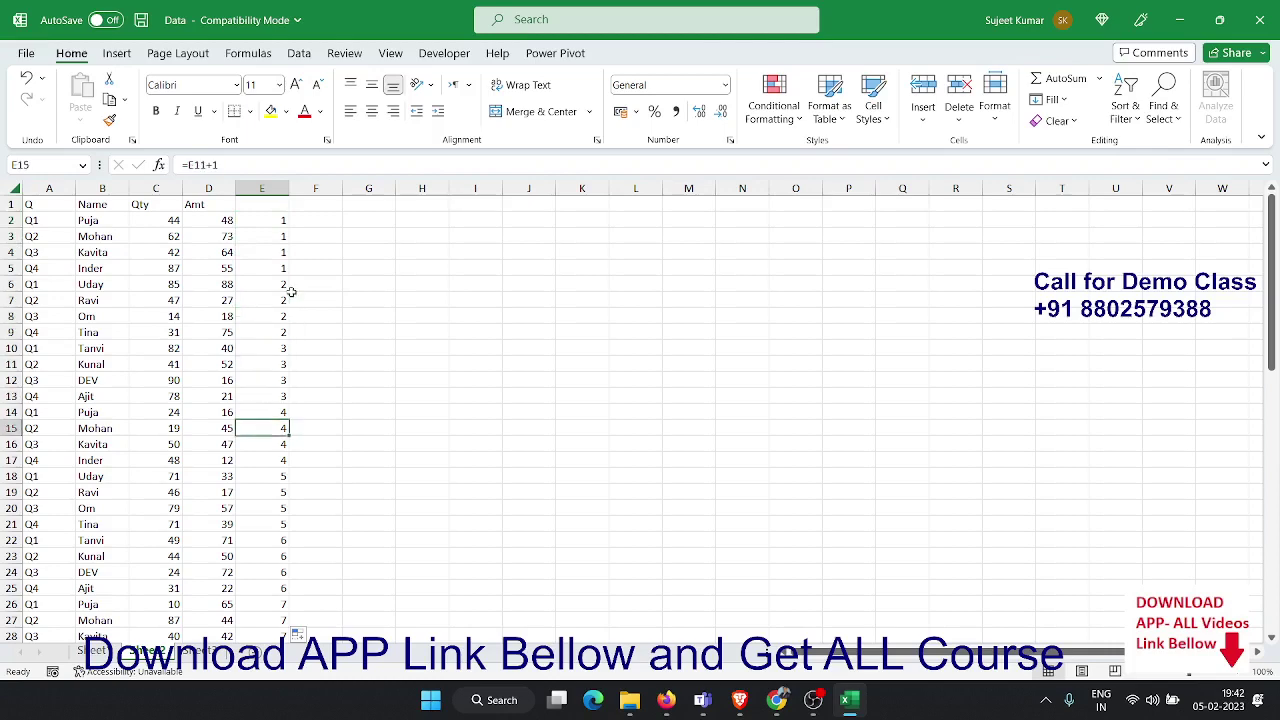
{"action": "key", "text": "Down"}
{"action": "key", "text": "Down"}
{"action": "key", "text": "Down"}
{"action": "key", "text": "Down"}
{"action": "key", "text": "Down"}
{"action": "key", "text": "Down"}
{"action": "key", "text": "Down"}
{"action": "key", "text": "Down"}
{"action": "key", "text": "Up"}
{"action": "key", "text": "Up"}
{"action": "key", "text": "Up"}
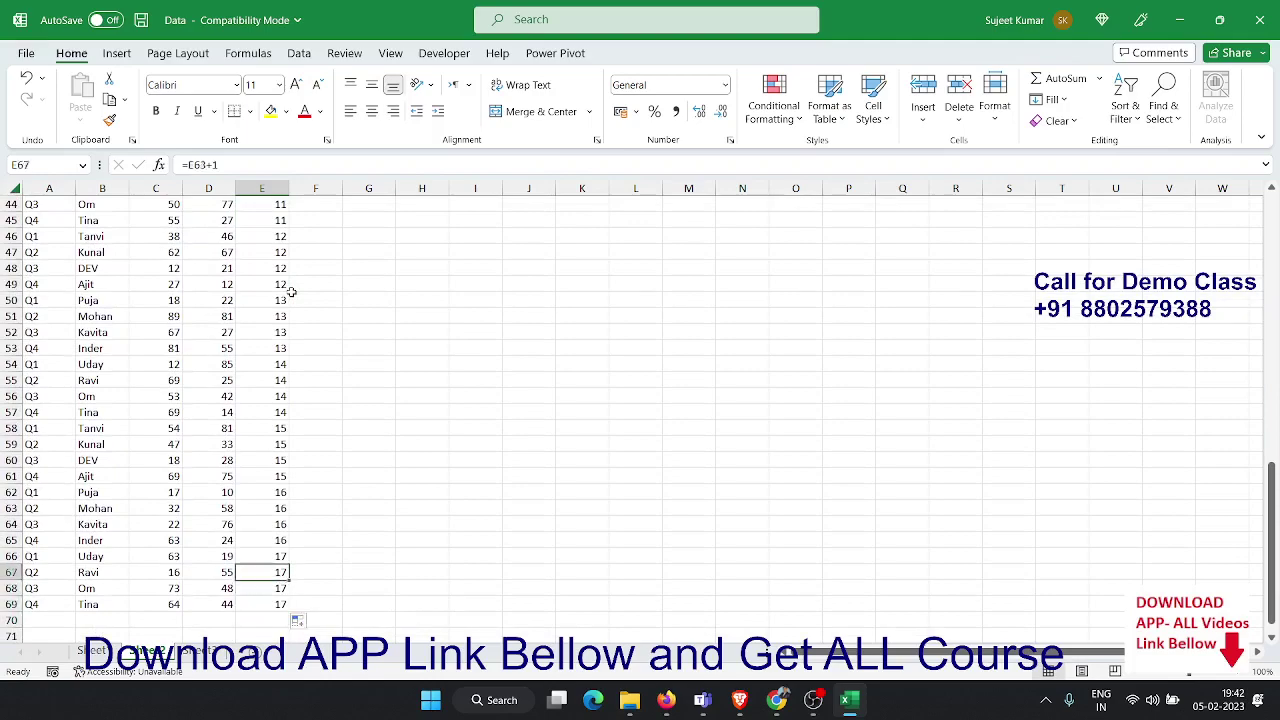
{"action": "key", "text": "Up"}
{"action": "key", "text": "Up"}
{"action": "key", "text": "ctrl+Up"}
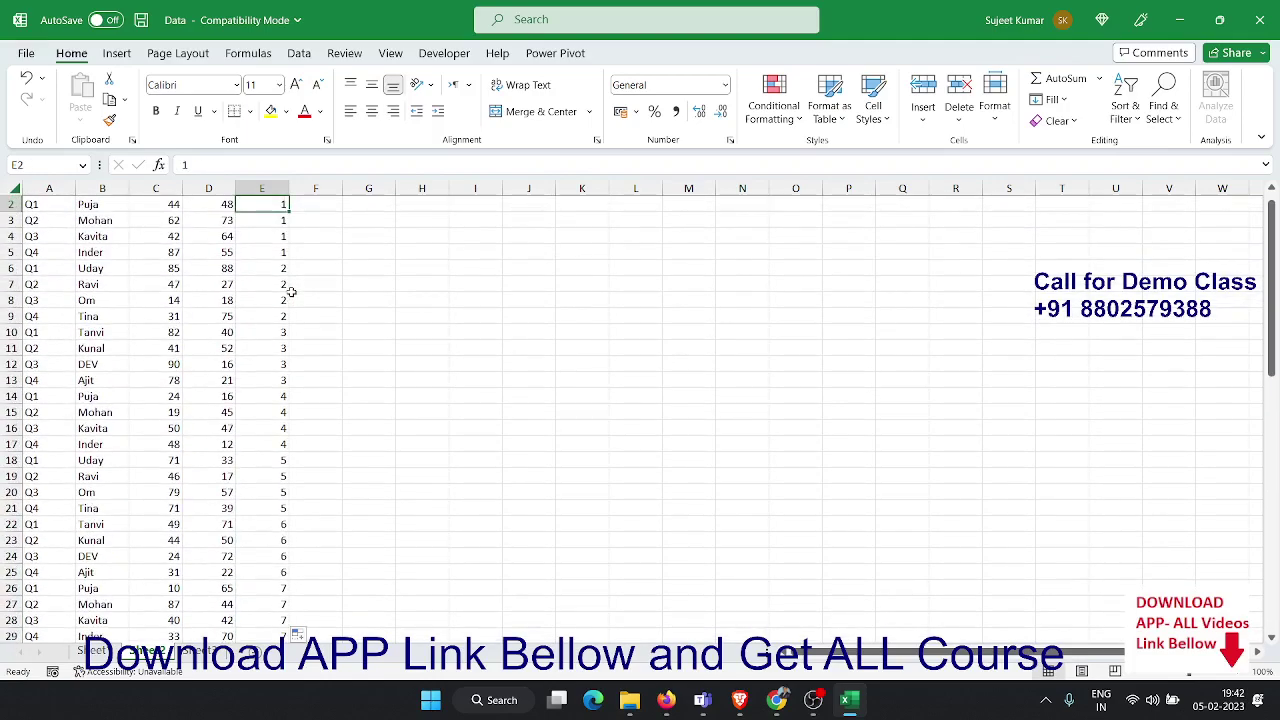
{"action": "key", "text": "ctrl+Down"}
Enter 1 and 2 in E70:E71 and extend the series to 17 in E86
{"action": "key", "text": "Down"}
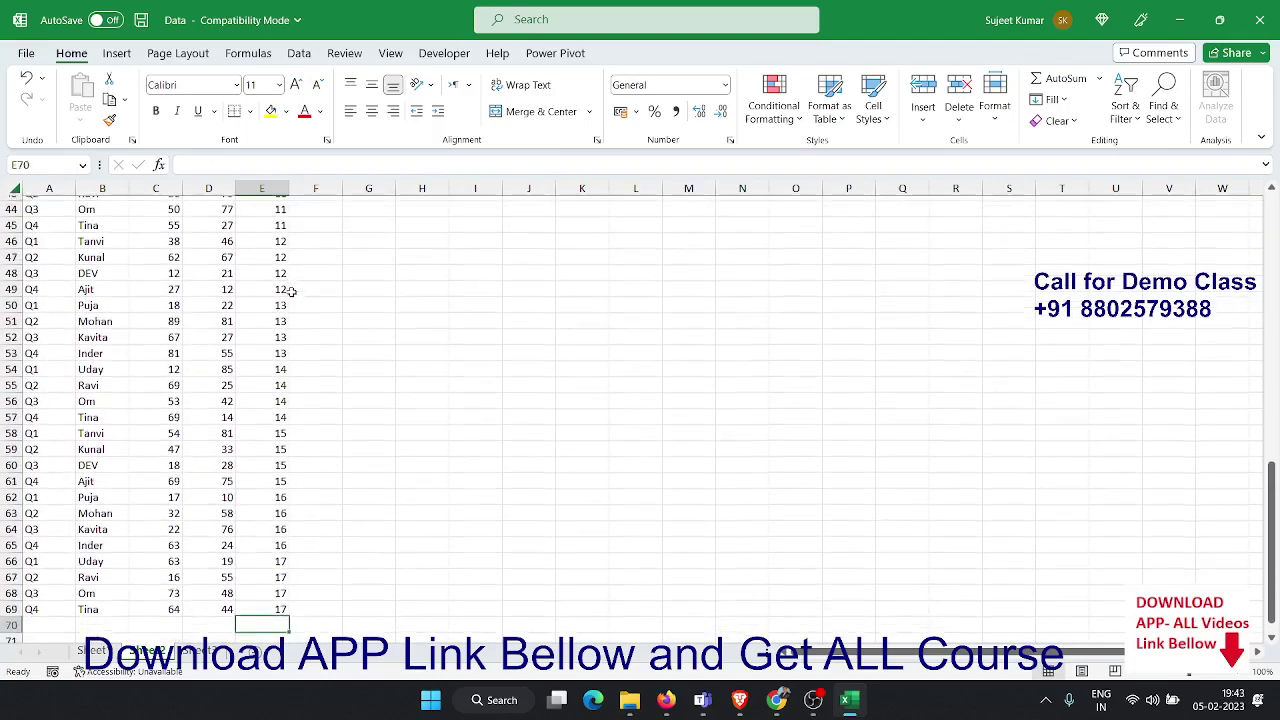
{"action": "key", "text": "Down"}
{"action": "key", "text": "Down"}
{"action": "key", "text": "Down"}
{"action": "key", "text": "Down"}
{"action": "key", "text": "Down"}
{"action": "key", "text": "Down"}
{"action": "key", "text": "Up"}
{"action": "key", "text": "Up"}
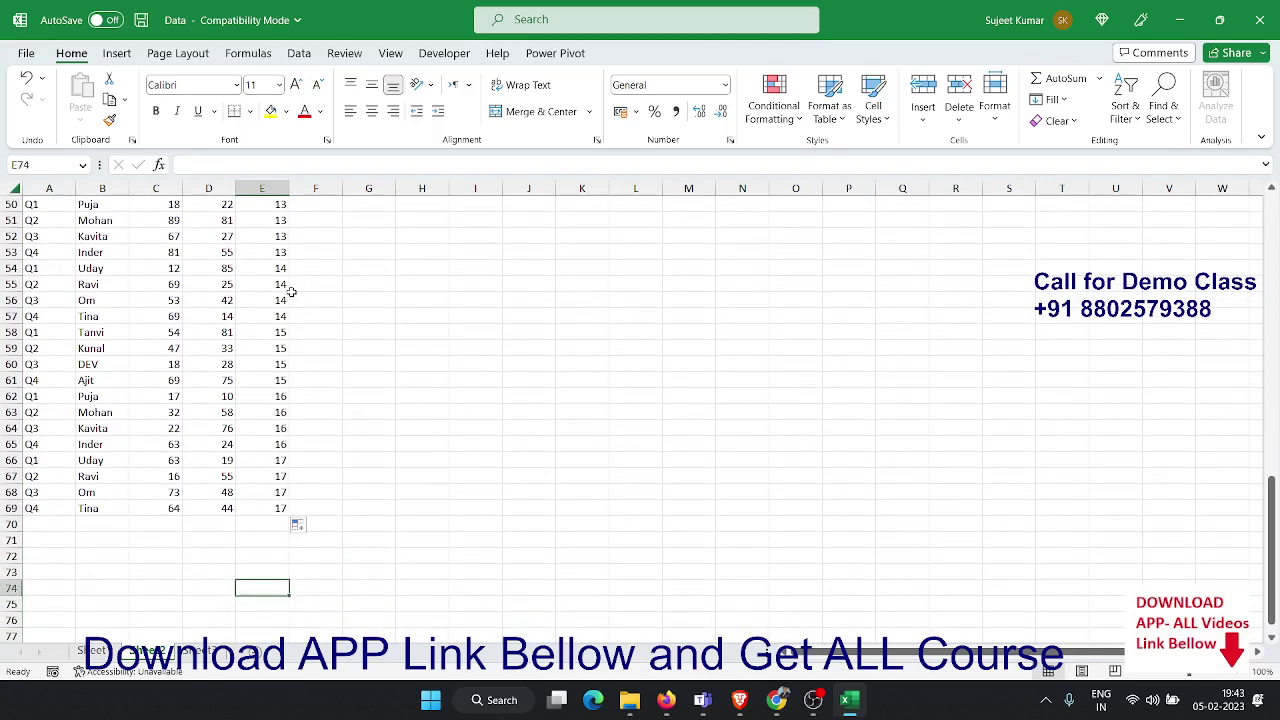
{"action": "key", "text": "Up"}
{"action": "key", "text": "Up"}
{"action": "key", "text": "Up"}
{"action": "key", "text": "Up"}
{"action": "type", "text": "1"}
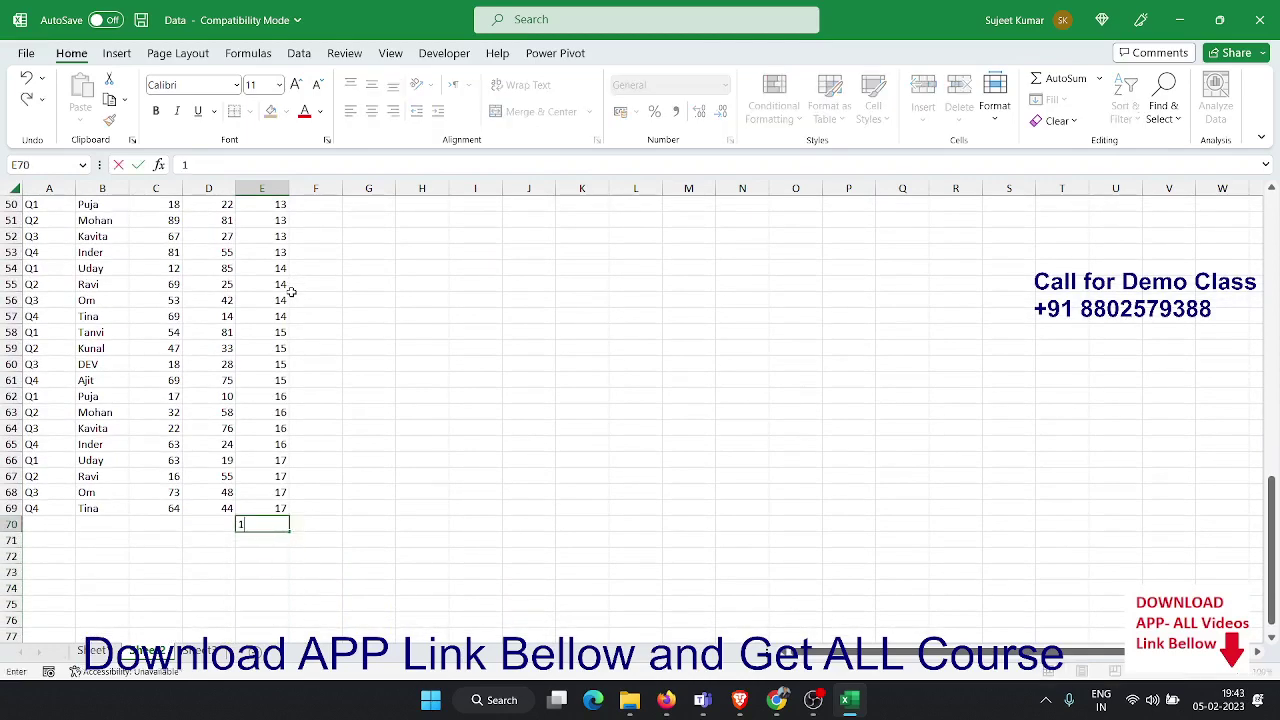
{"action": "key", "text": "Return"}
{"action": "type", "text": "2"}
{"action": "key", "text": "Return"}
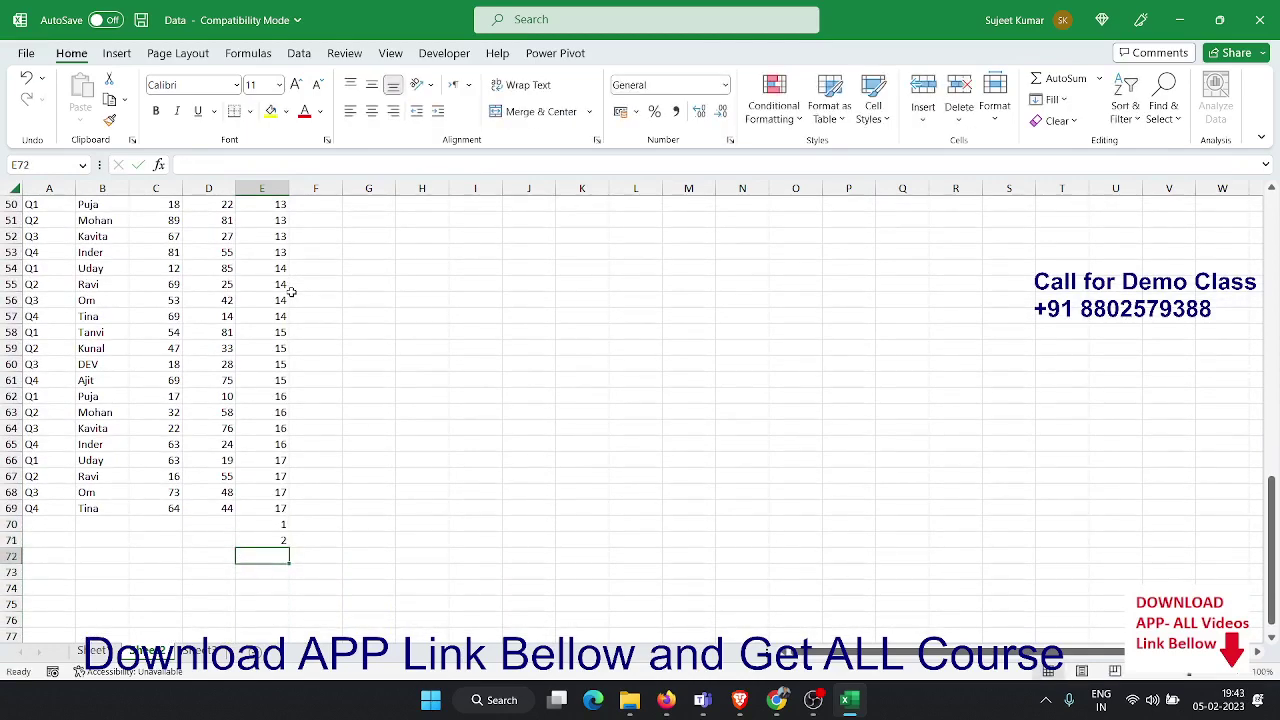
{"action": "key", "text": "Up"}
{"action": "key", "text": "Up"}
{"action": "key", "text": "shift+Down"}
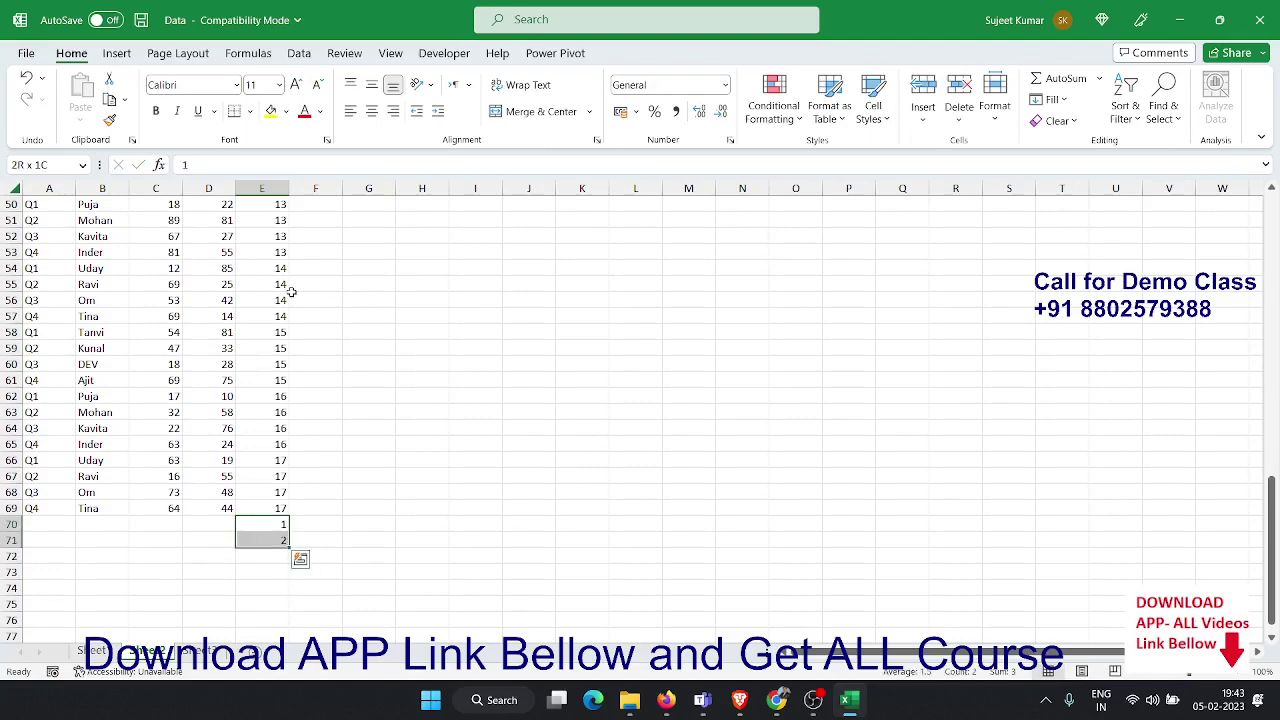
{"action": "scroll", "coordinate": [309, 508], "scroll_direction": "down", "scroll_amount": 2, "text": "ctrl"}
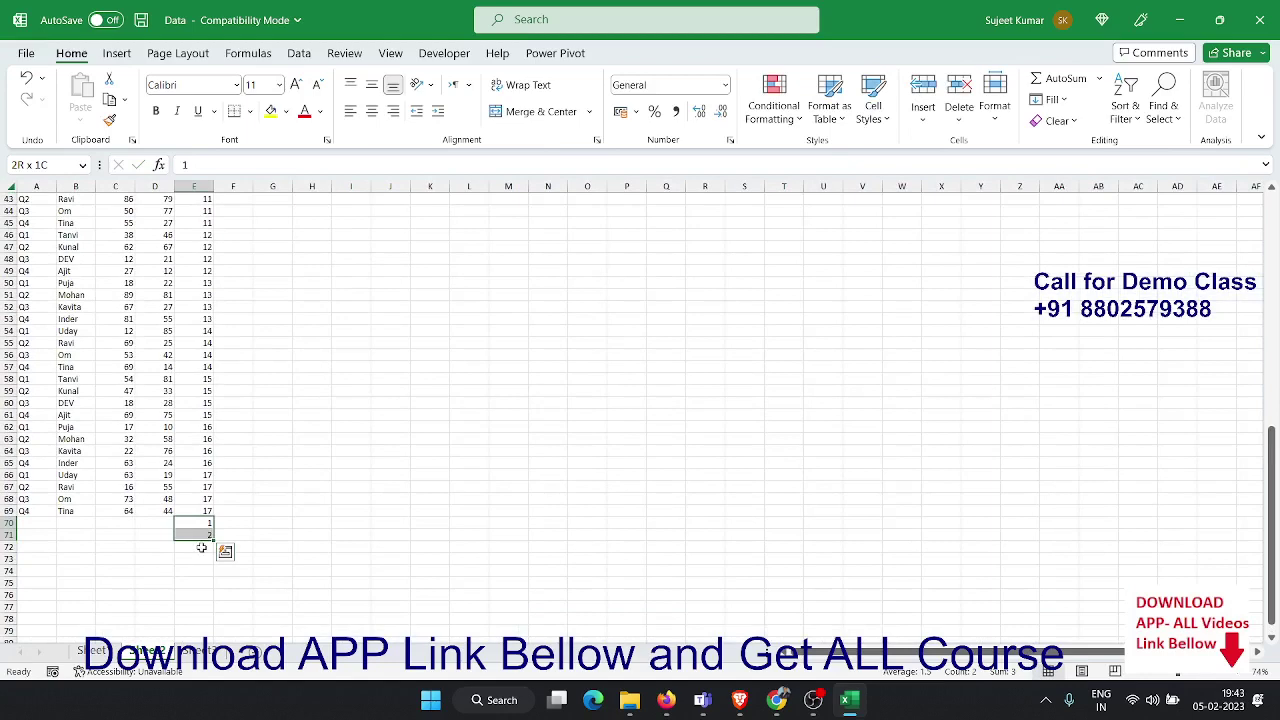
{"action": "scroll", "coordinate": [200, 546], "scroll_direction": "up", "scroll_amount": 2, "text": "ctrl"}
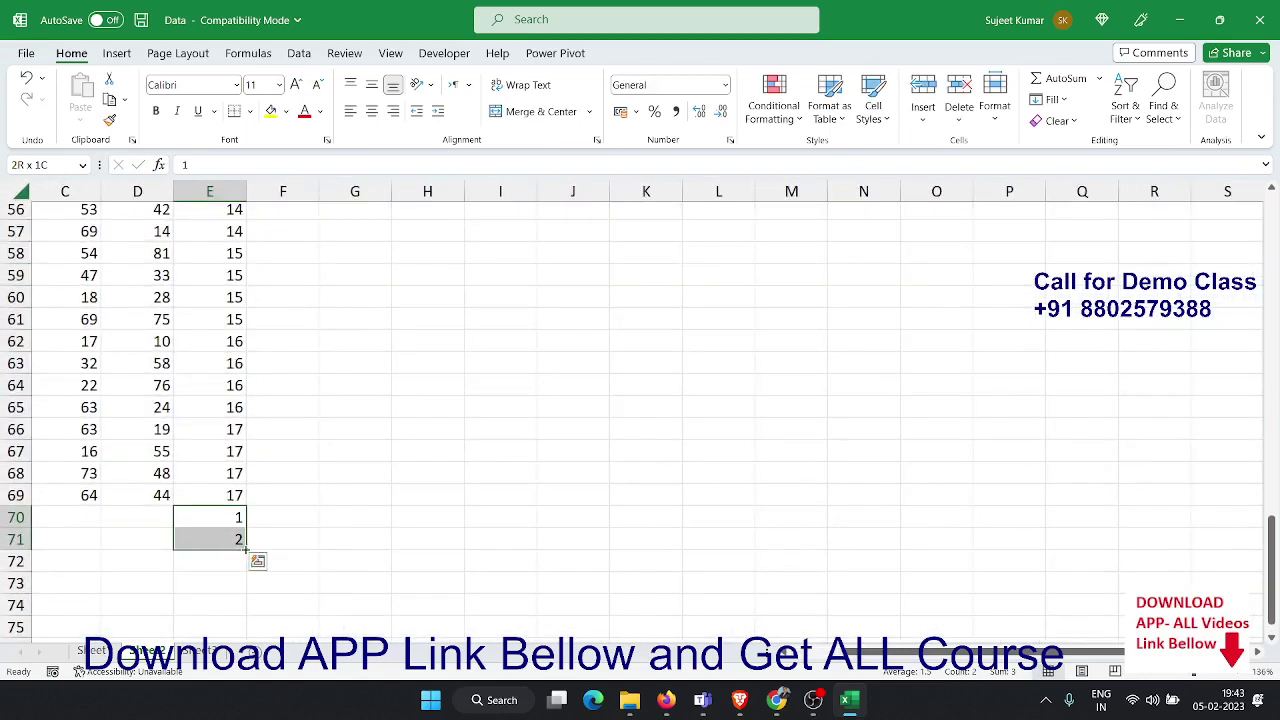
{"action": "mouse_move", "coordinate": [245, 549]}
{"action": "left_mouse_down"}
{"action": "mouse_move", "coordinate": [219, 301]}
{"action": "mouse_move", "coordinate": [232, 452]}
{"action": "left_mouse_up"}
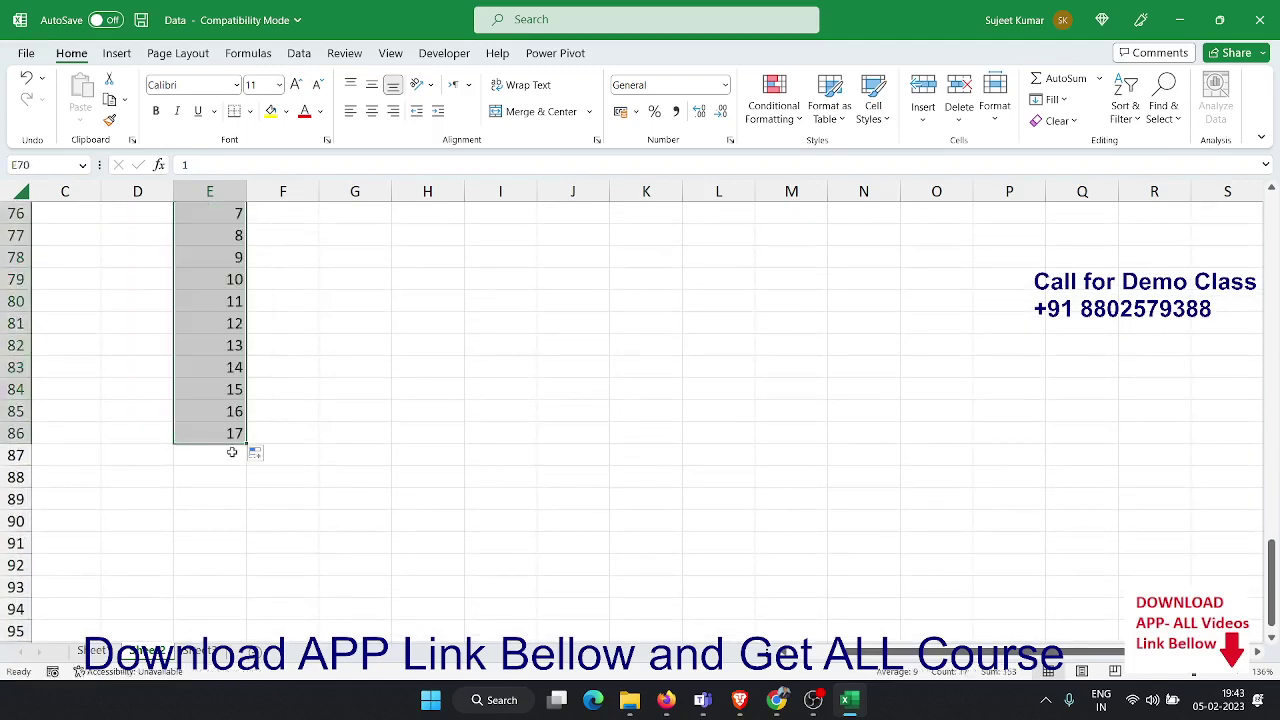
Type the header Sr in cell E1
{"action": "key", "text": "ctrl+Up"}
{"action": "key", "text": "Up"}
{"action": "key", "text": "Left"}
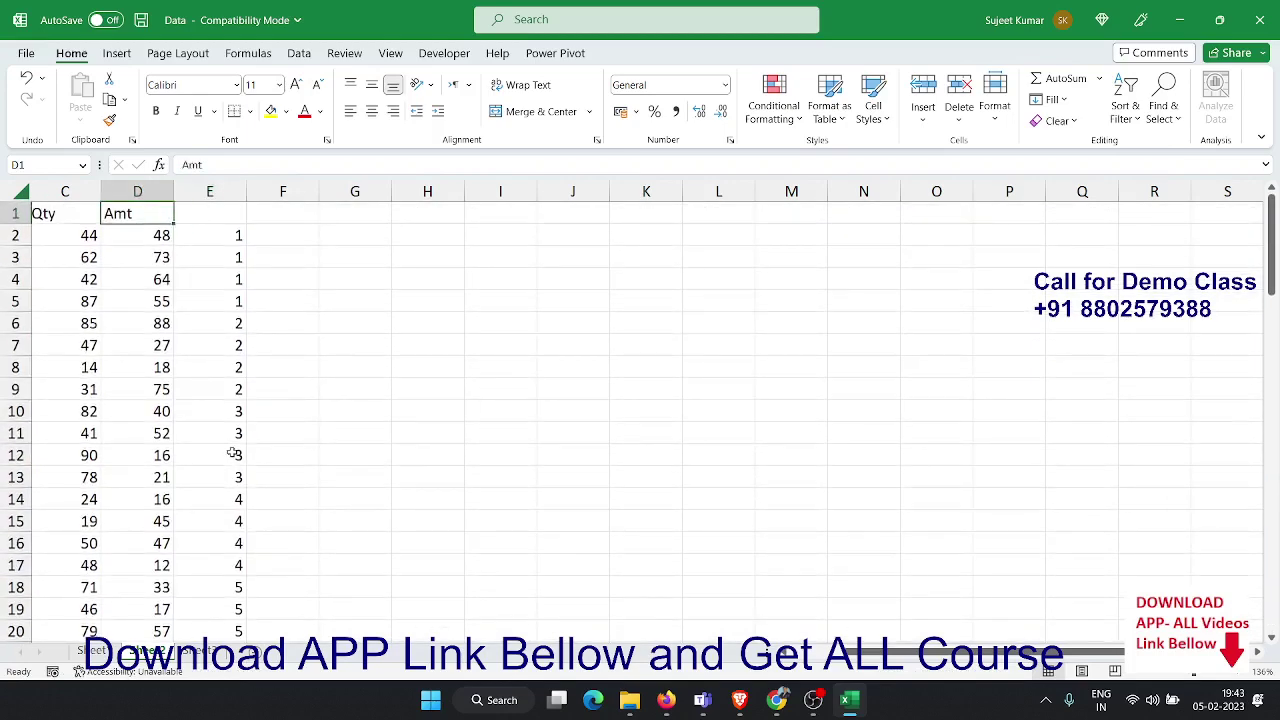
{"action": "key", "text": "Right"}
{"action": "type", "text": "Sr"}
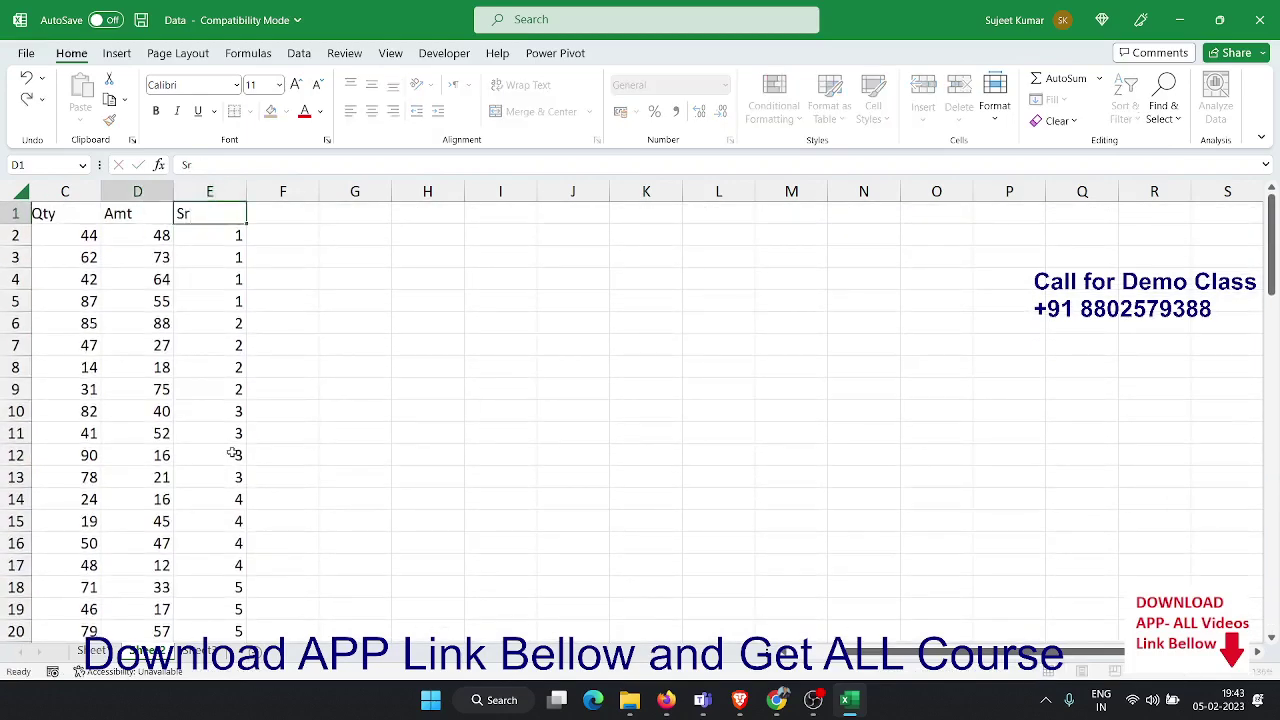
{"action": "key", "text": "Return"}
Select the range A1:E86, including the new numbered rows
{"action": "key", "text": "ctrl+Home"}
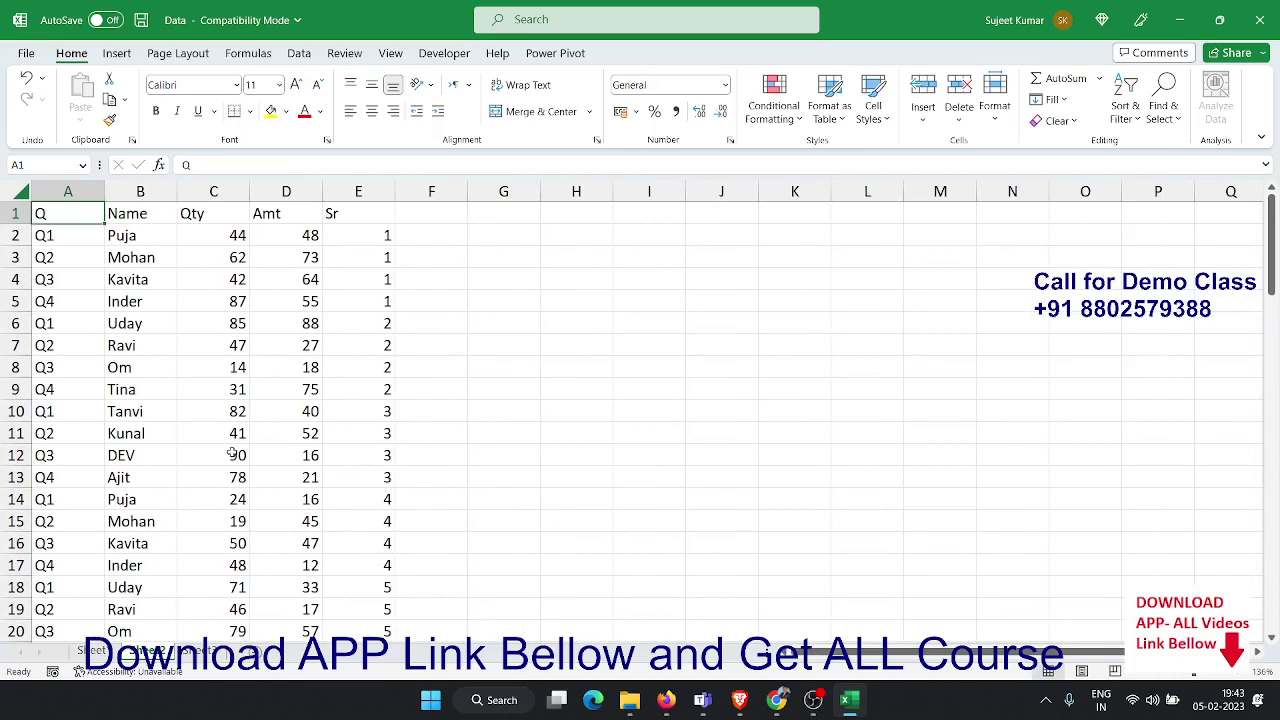
{"action": "key", "text": "ctrl+shift+Right"}
{"action": "key", "text": "ctrl+shift+Down"}
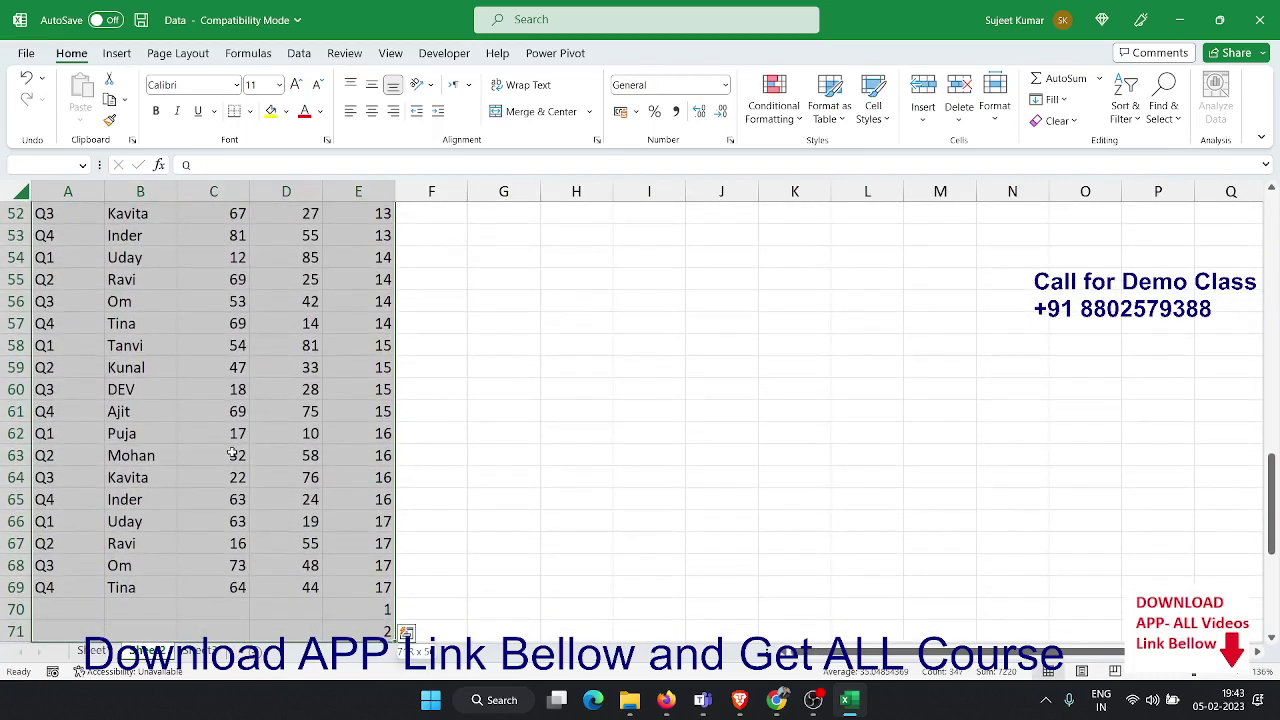
{"action": "key", "text": "shift+Down"}
{"action": "key", "text": "shift+Down"}
{"action": "key", "text": "shift+Down"}
{"action": "key", "text": "shift+Down"}
{"action": "key", "text": "shift+Down"}
{"action": "key", "text": "shift+Down"}
{"action": "key", "text": "shift+Down"}
{"action": "key", "text": "shift+Down"}
{"action": "key", "text": "shift+Down"}
{"action": "key", "text": "shift+Down"}
{"action": "key", "text": "shift+Down"}
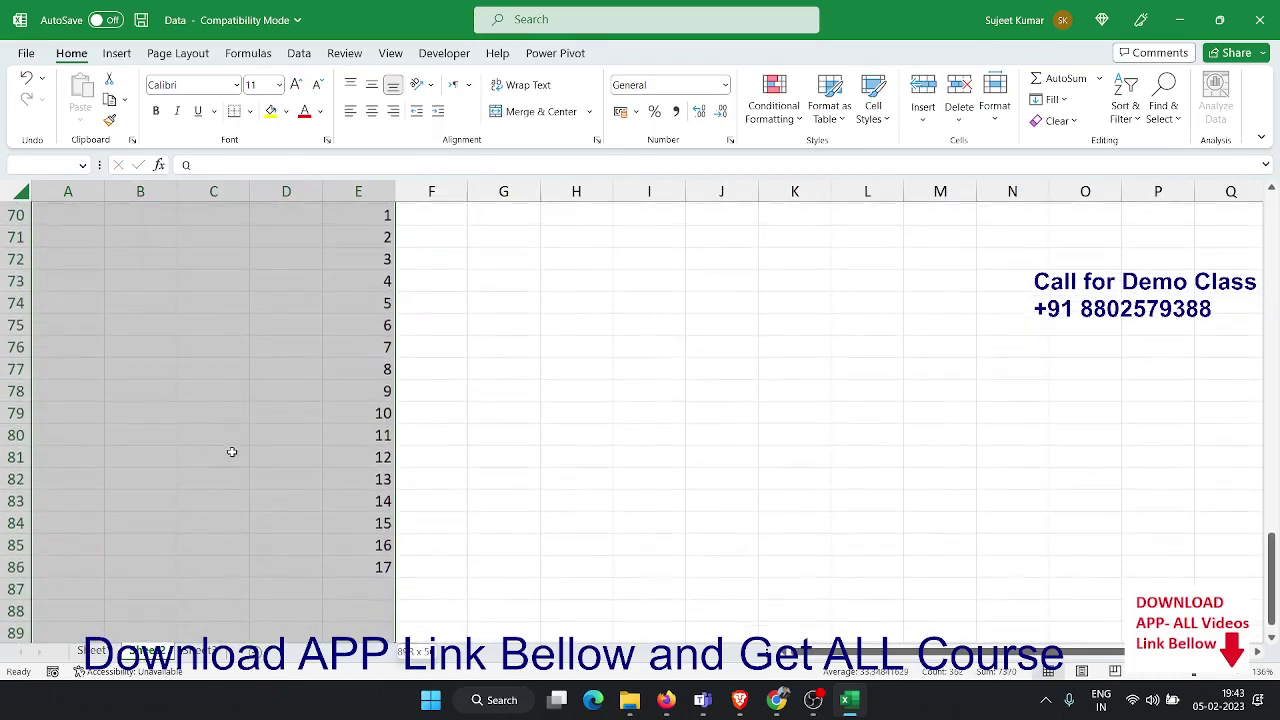
{"action": "key", "text": "shift+Up"}
{"action": "key", "text": "shift+Up"}
{"action": "key", "text": "shift+Up"}
{"action": "key", "text": "shift+Down"}
{"action": "key", "text": "shift+Down"}
{"action": "key", "text": "shift+Up"}
{"action": "key", "text": "shift+Up"}
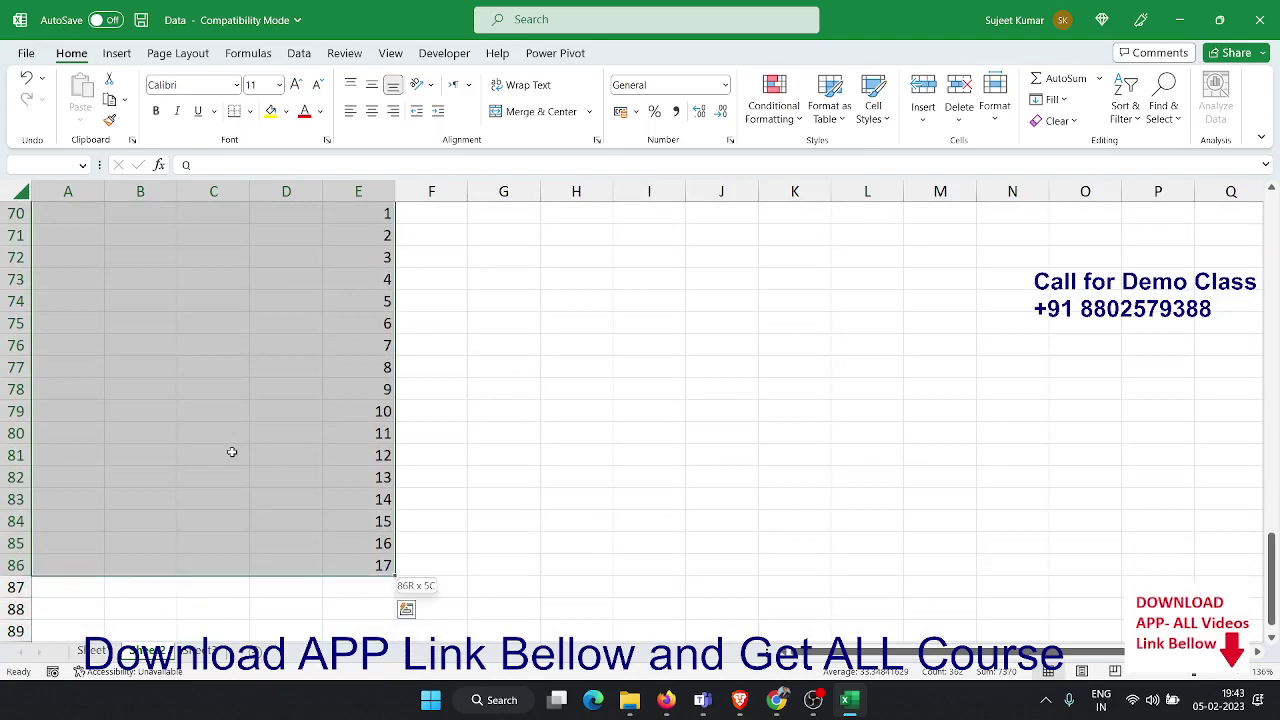
In Custom Sort, choose Sr in Sort by, smallest to largest with headers, and move the dialog aside
{"action": "left_click", "coordinate": [1126, 115]}
{"action": "left_click", "coordinate": [1165, 193]}
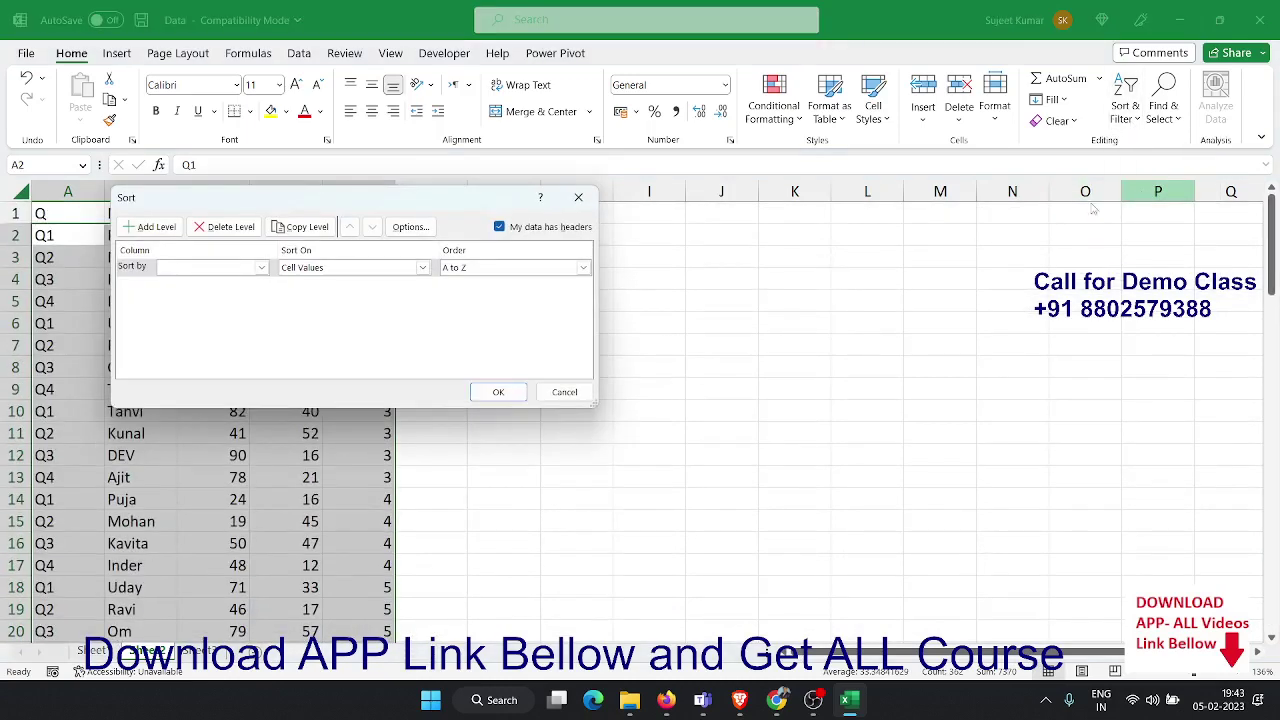
{"action": "left_click", "coordinate": [260, 267]}
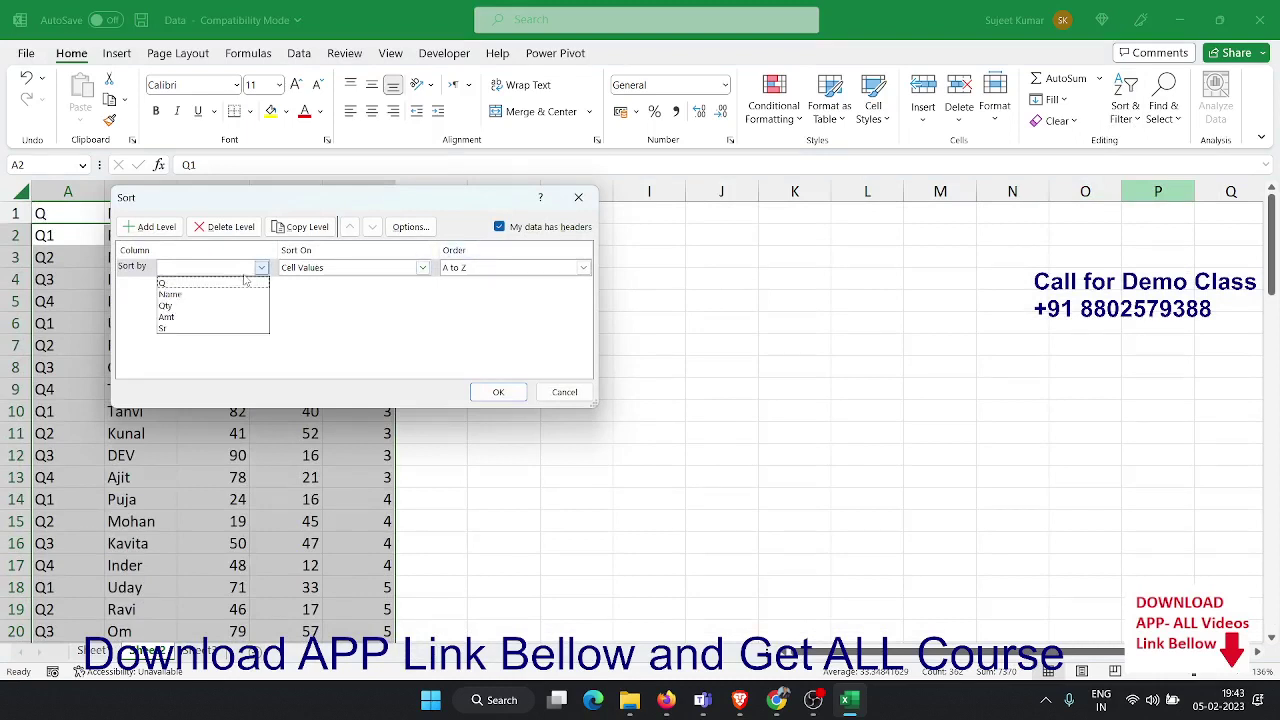
{"action": "left_click", "coordinate": [213, 330]}
{"action": "left_click_drag", "start_coordinate": [378, 200], "coordinate": [683, 187]}
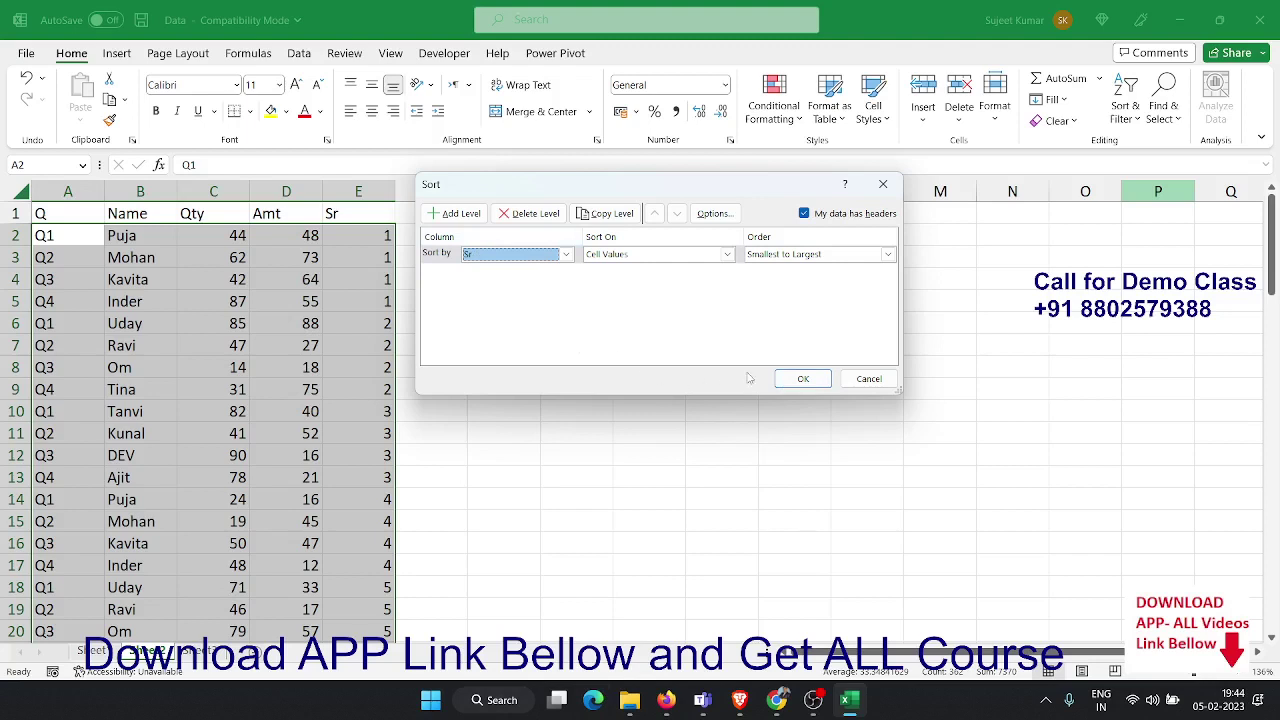
Sort by Sr smallest to largest, check the Sr formulas such as =E3+1, and select column E
{"action": "left_click", "coordinate": [815, 382]}
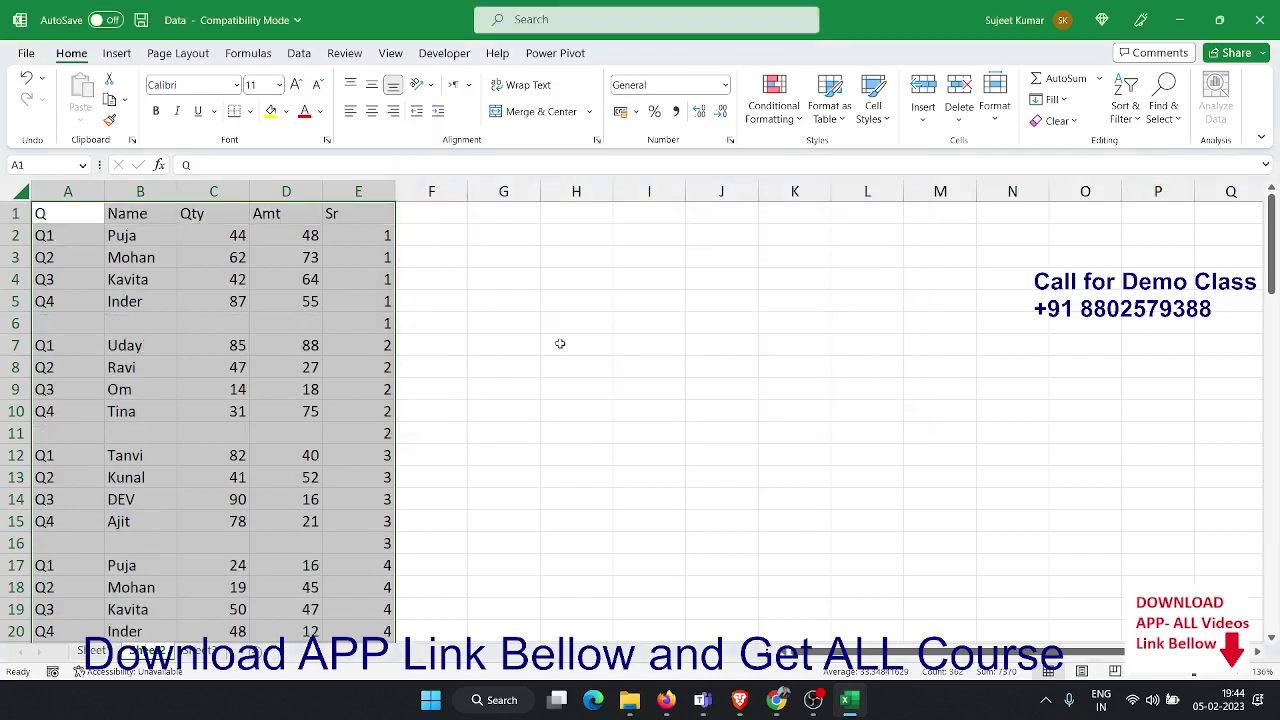
{"action": "left_click", "coordinate": [356, 351]}
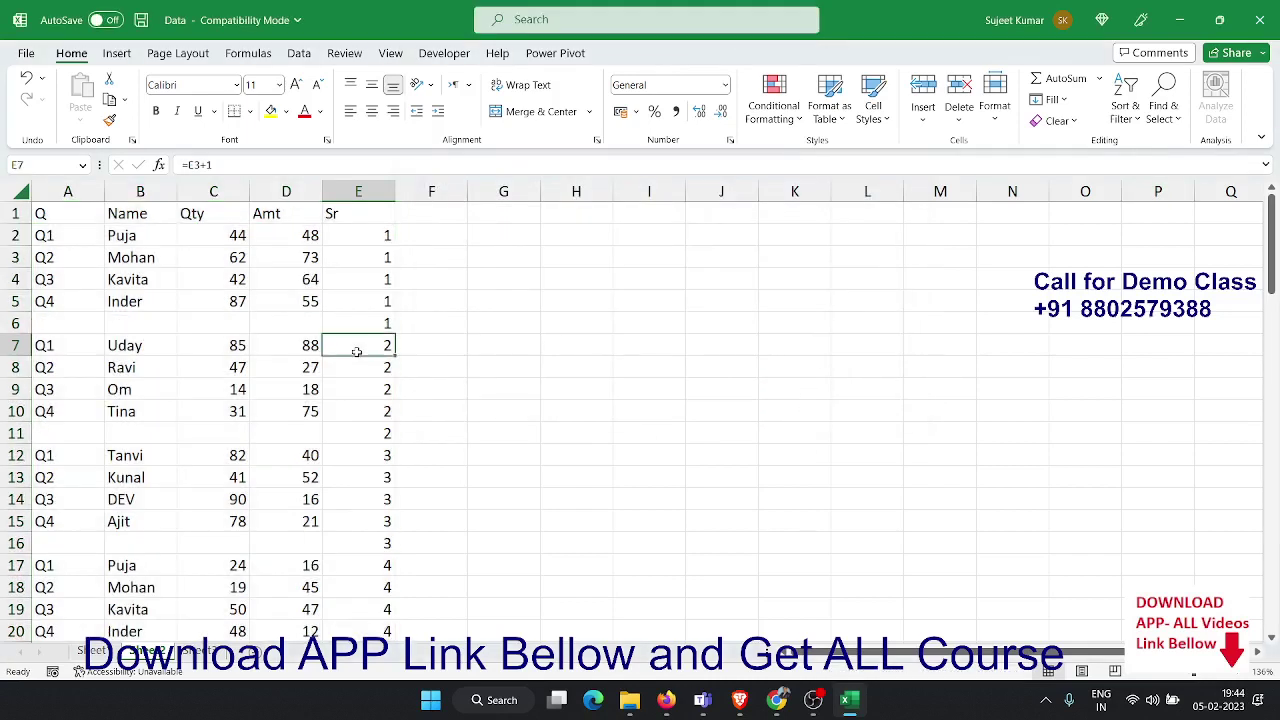
{"action": "left_click", "coordinate": [355, 434]}
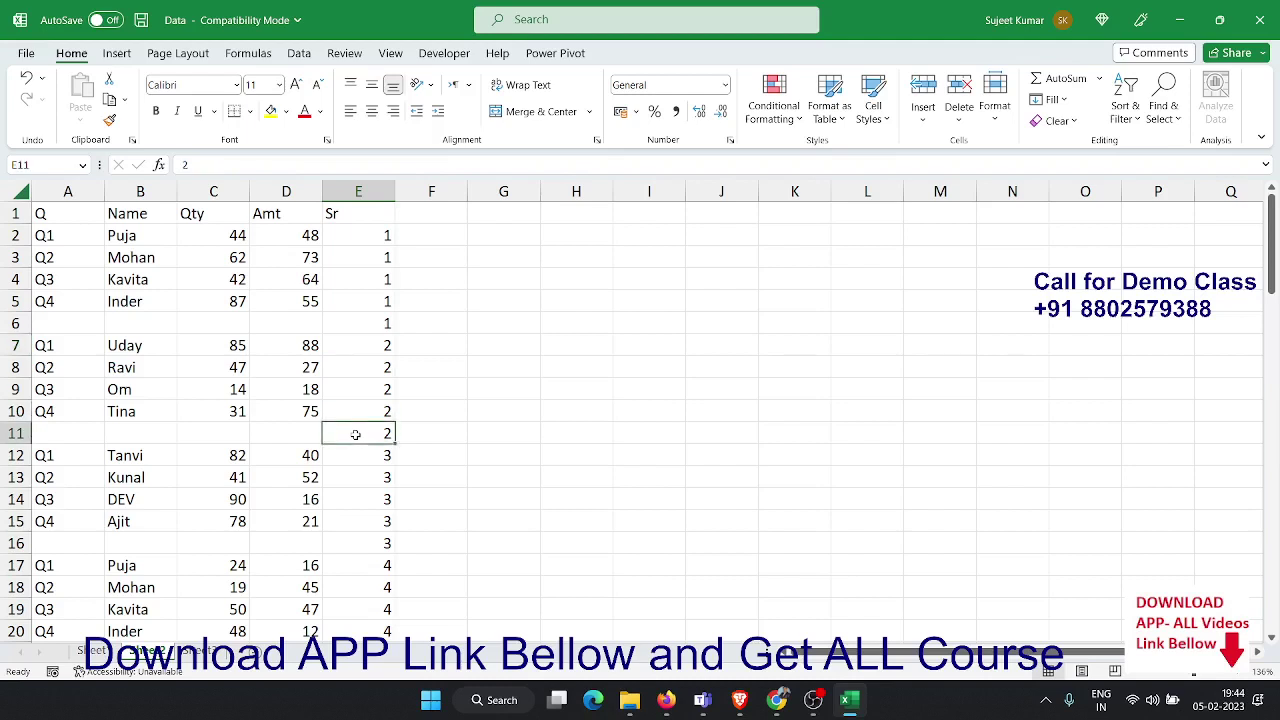
{"action": "left_click", "coordinate": [697, 238]}
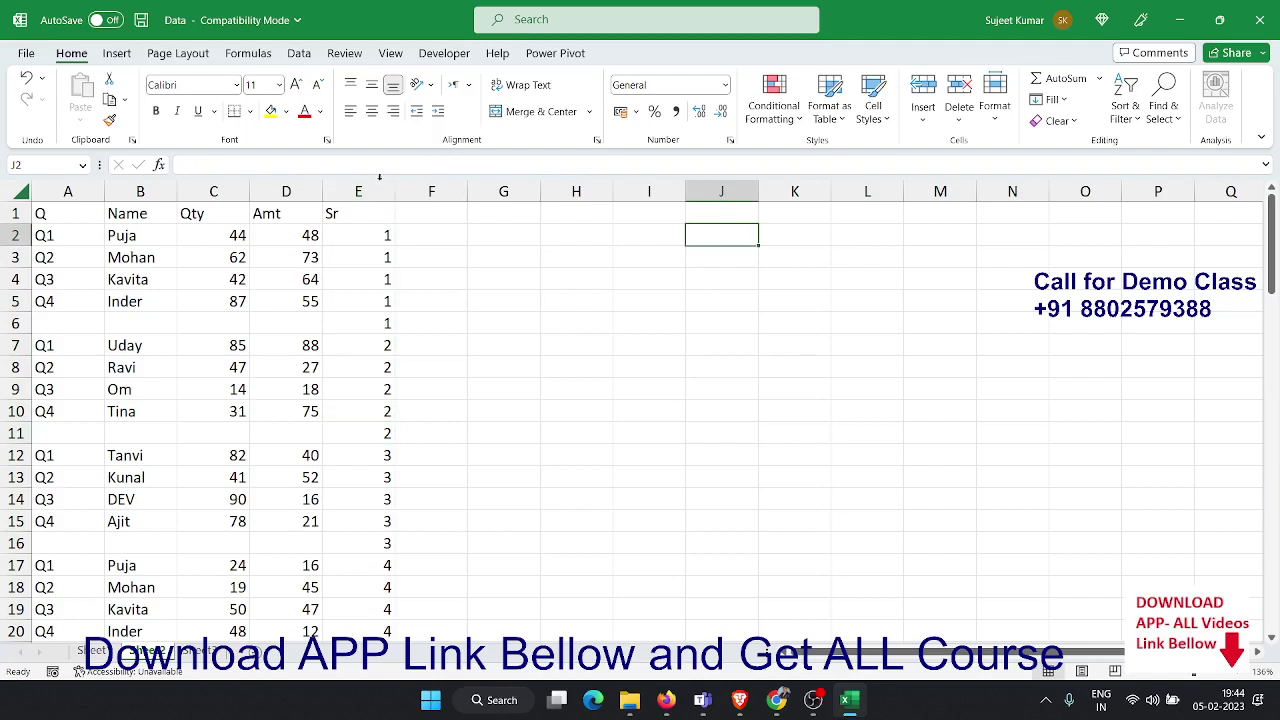
{"action": "left_click", "coordinate": [378, 180]}
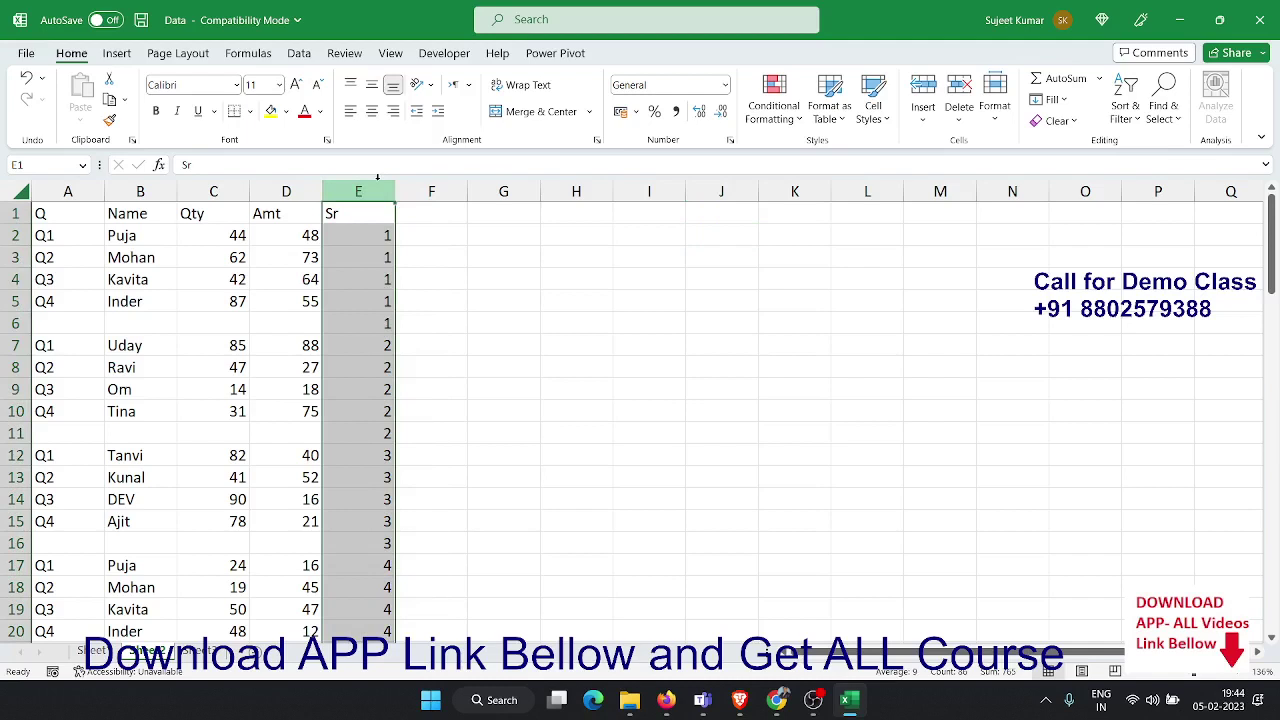
Clear the Sr helper column and review the blank-separated Q1–Q4 groups in column A
{"action": "key", "text": "Delete"}
{"action": "key", "text": "Left"}
{"action": "key", "text": "Left"}
{"action": "key", "text": "Left"}
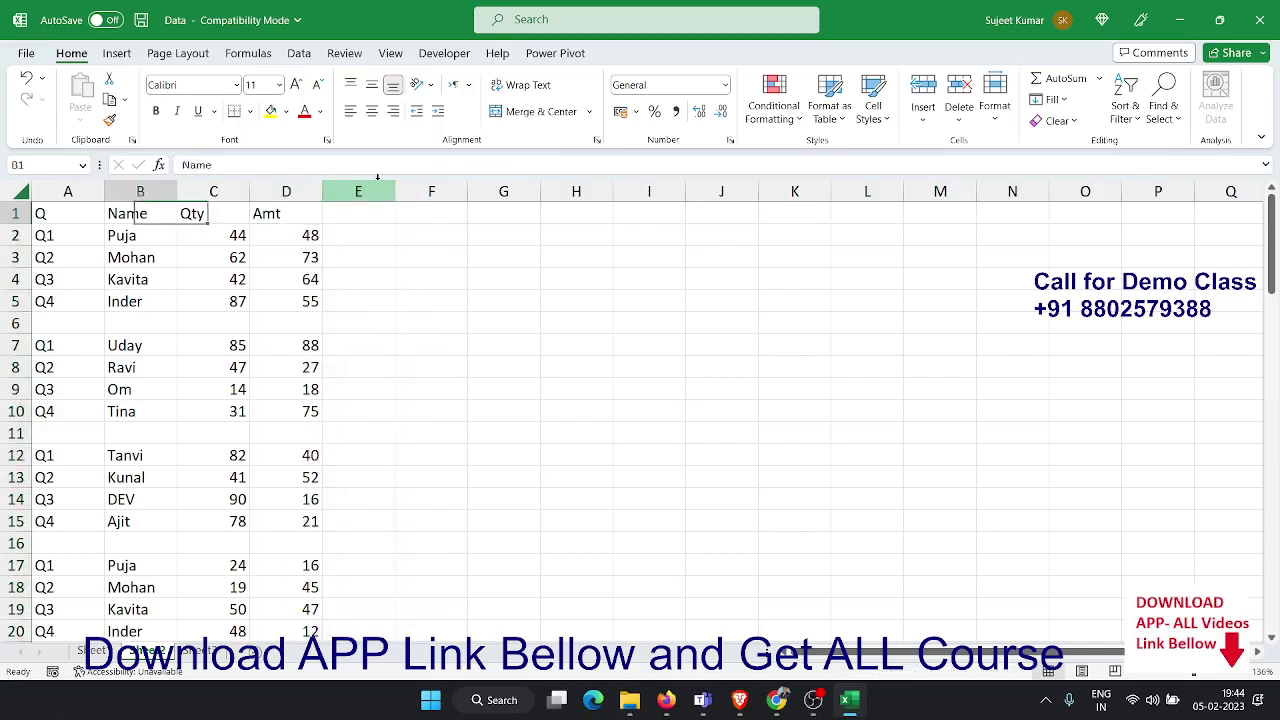
{"action": "key", "text": "Left"}
{"action": "key", "text": "Down"}
{"action": "key", "text": "ctrl+Down"}
{"action": "key", "text": "ctrl+Down"}
{"action": "key", "text": "ctrl+Down"}
{"action": "key", "text": "ctrl+Down"}
{"action": "key", "text": "ctrl+Down"}
{"action": "key", "text": "ctrl+Down"}
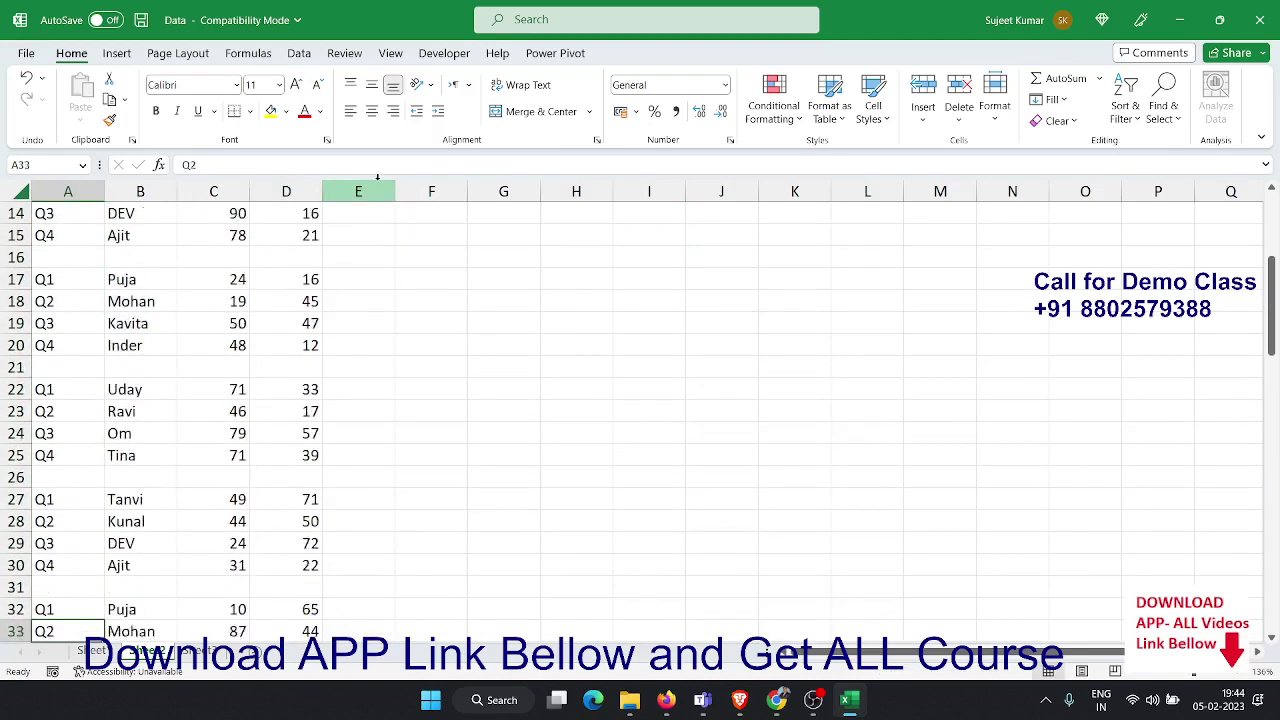
{"action": "key", "text": "ctrl+Down"}
{"action": "key", "text": "ctrl+Down"}
{"action": "key", "text": "ctrl+Down"}
{"action": "key", "text": "ctrl+Down"}
{"action": "key", "text": "ctrl+Down"}
{"action": "key", "text": "ctrl+Down"}
{"action": "key", "text": "Down"}
{"action": "key", "text": "Down"}
{"action": "key", "text": "Down"}
{"action": "key", "text": "Up"}
{"action": "key", "text": "Up"}
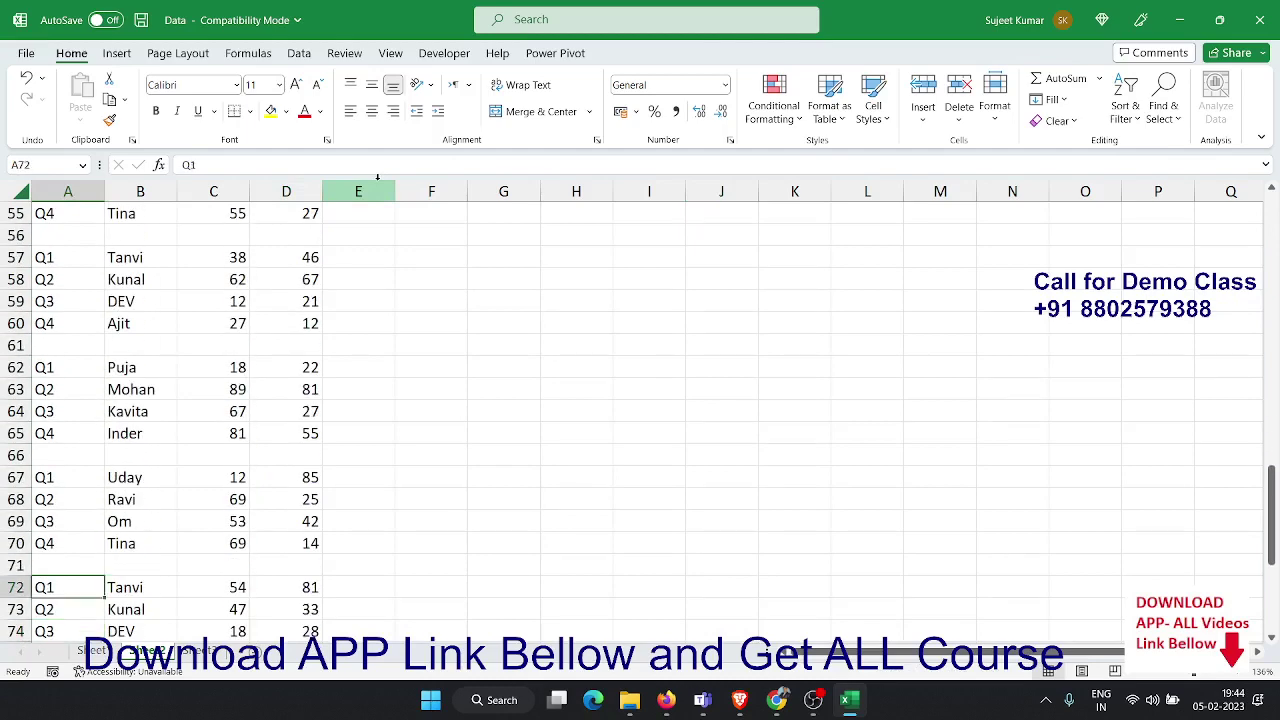
{"action": "key", "text": "Up"}
{"action": "key", "text": "Up"}
{"action": "key", "text": "ctrl+Up"}
{"action": "key", "text": "ctrl+Up"}
{"action": "key", "text": "ctrl+Up"}
{"action": "key", "text": "ctrl+Up"}
{"action": "key", "text": "ctrl+Up"}
{"action": "key", "text": "ctrl+Up"}
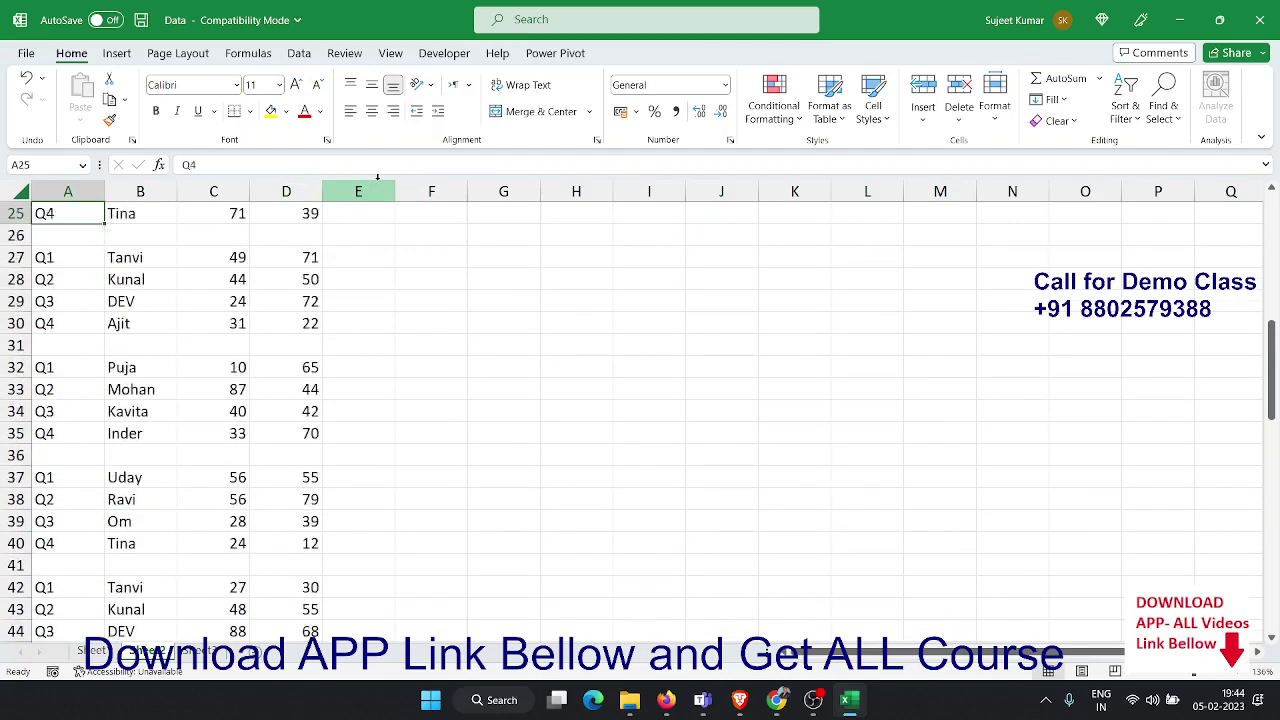
{"action": "key", "text": "ctrl+Up"}
{"action": "key", "text": "ctrl+Up"}
{"action": "key", "text": "ctrl+Up"}
{"action": "key", "text": "ctrl+Up"}
{"action": "key", "text": "ctrl+Up"}
{"action": "key", "text": "ctrl+Up"}
Select the column A data from A1 down to A85
{"action": "key", "text": "Right"}
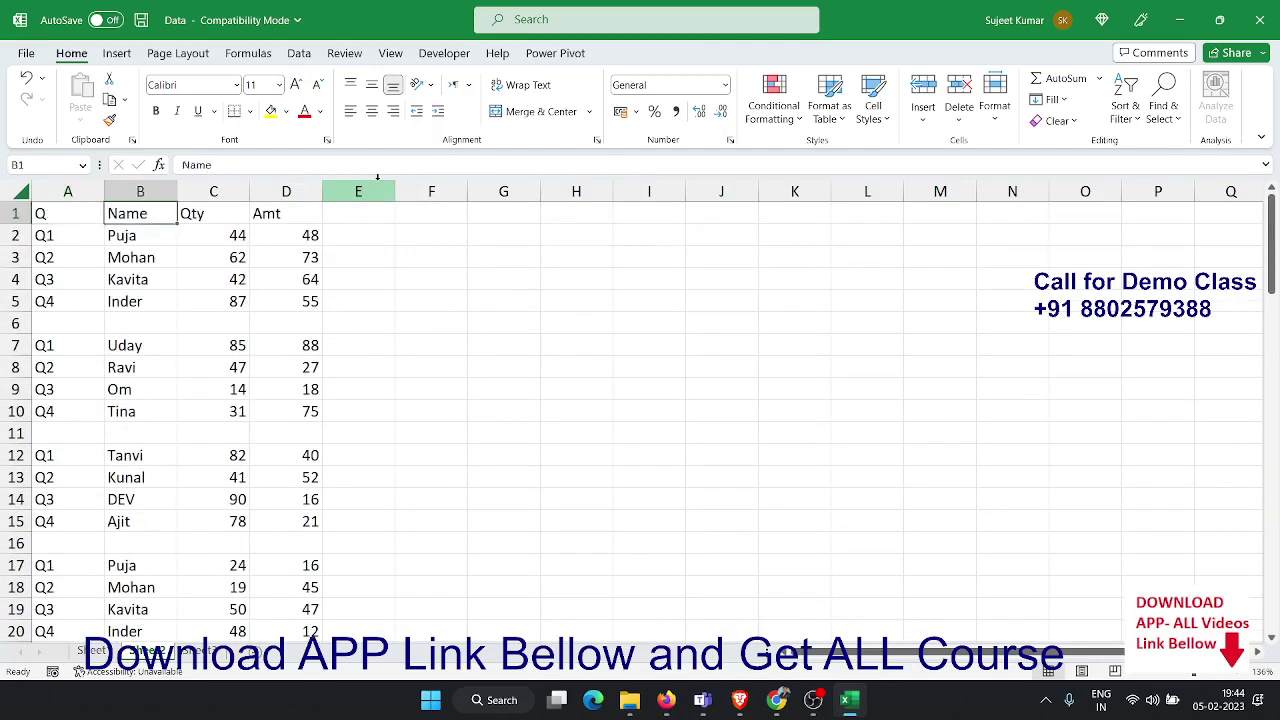
{"action": "key", "text": "Left"}
{"action": "key", "text": "ctrl+shift+Down"}
{"action": "key", "text": "ctrl+shift+Down"}
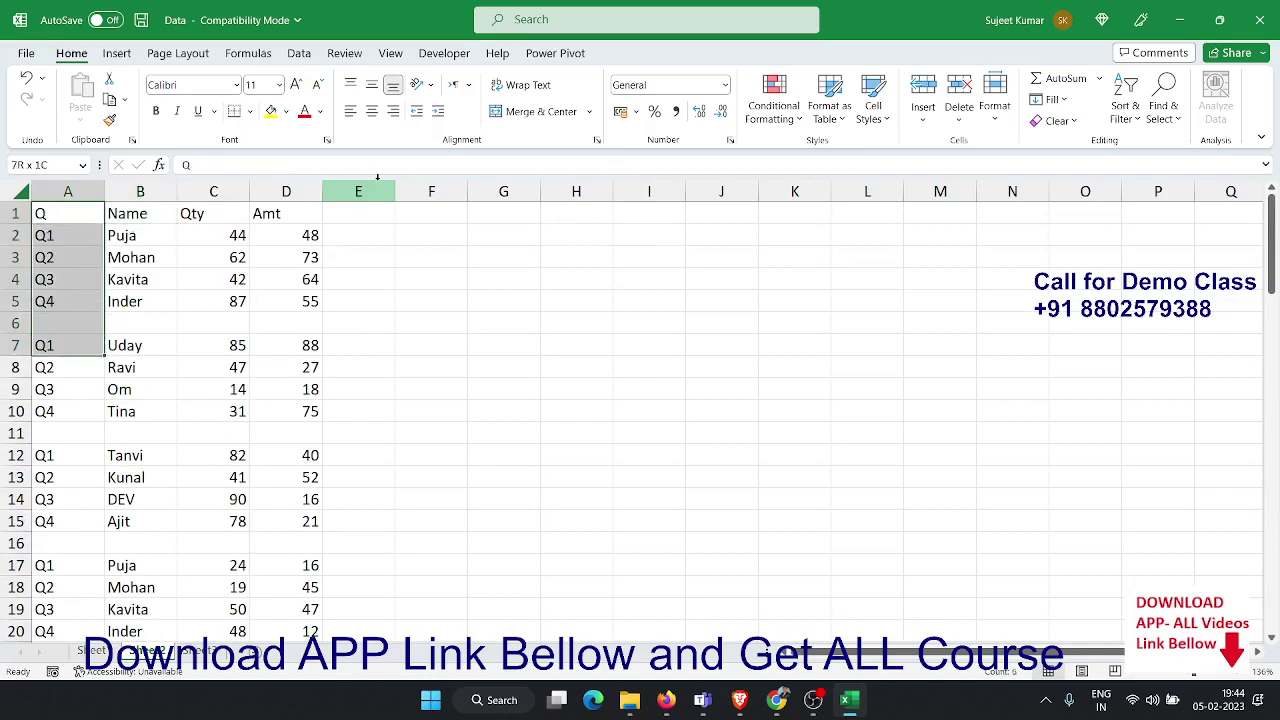
{"action": "key", "text": "ctrl+shift+Down"}
{"action": "key", "text": "ctrl+shift+Down"}
{"action": "key", "text": "ctrl+shift+Down"}
{"action": "key", "text": "ctrl+shift+Down"}
{"action": "key", "text": "ctrl+shift+Down"}
{"action": "key", "text": "ctrl+shift+Down"}
{"action": "key", "text": "ctrl+shift+Down"}
{"action": "key", "text": "ctrl+shift+Down"}
{"action": "key", "text": "ctrl+shift+Down"}
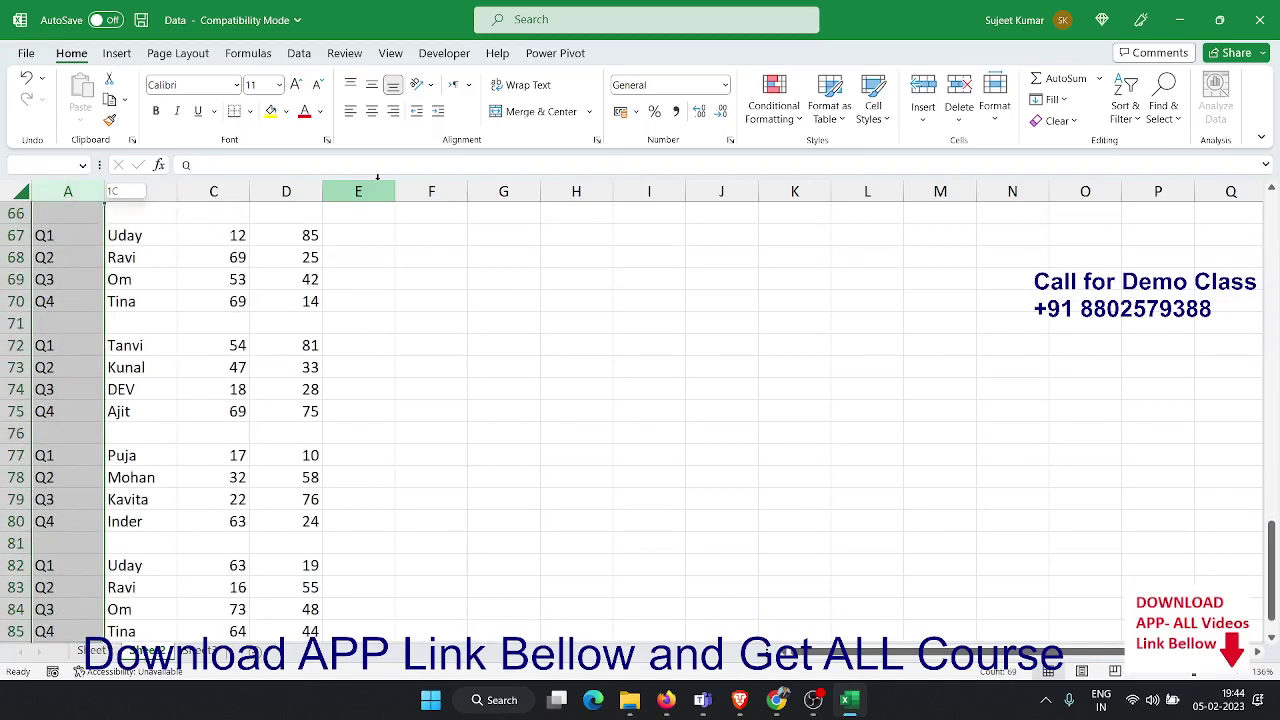
{"action": "scroll", "coordinate": [378, 176], "scroll_direction": "down", "scroll_amount": 1}
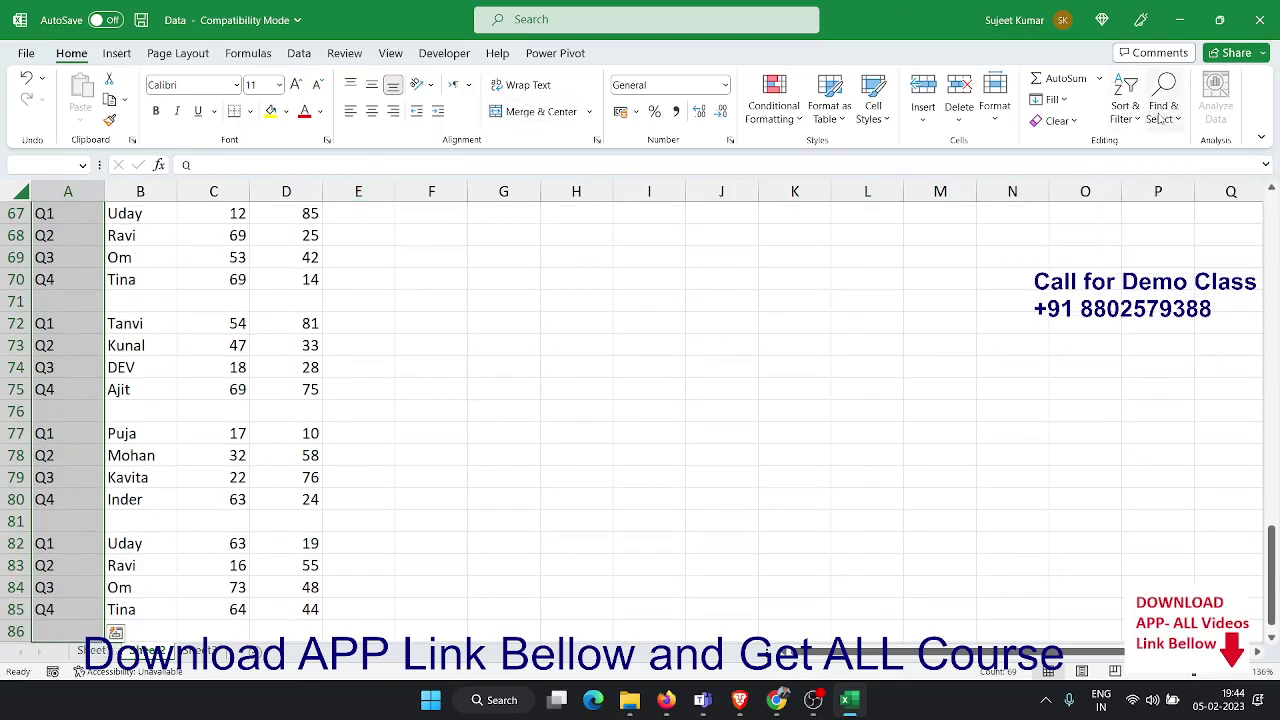
Select the blank cells in column A with Go To Special and fill them with 'Total'
{"action": "left_click", "coordinate": [1161, 117]}
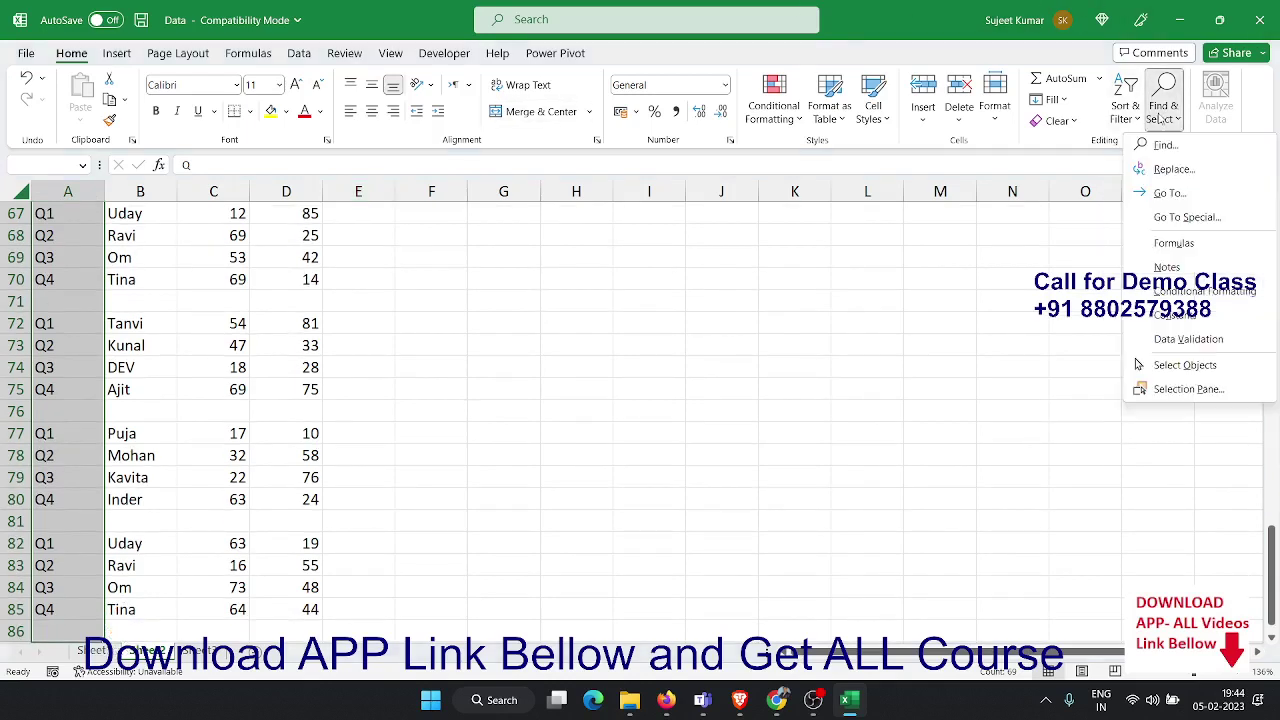
{"action": "left_click", "coordinate": [1196, 220]}
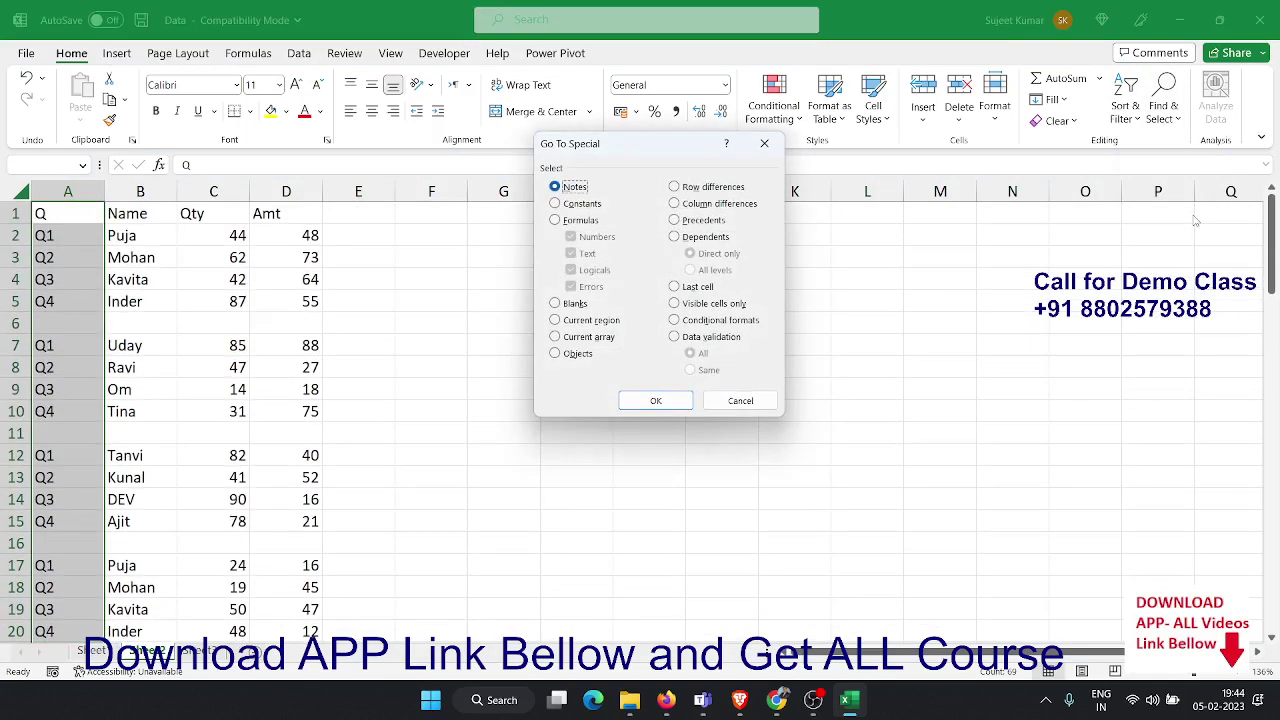
{"action": "left_click", "coordinate": [576, 304]}
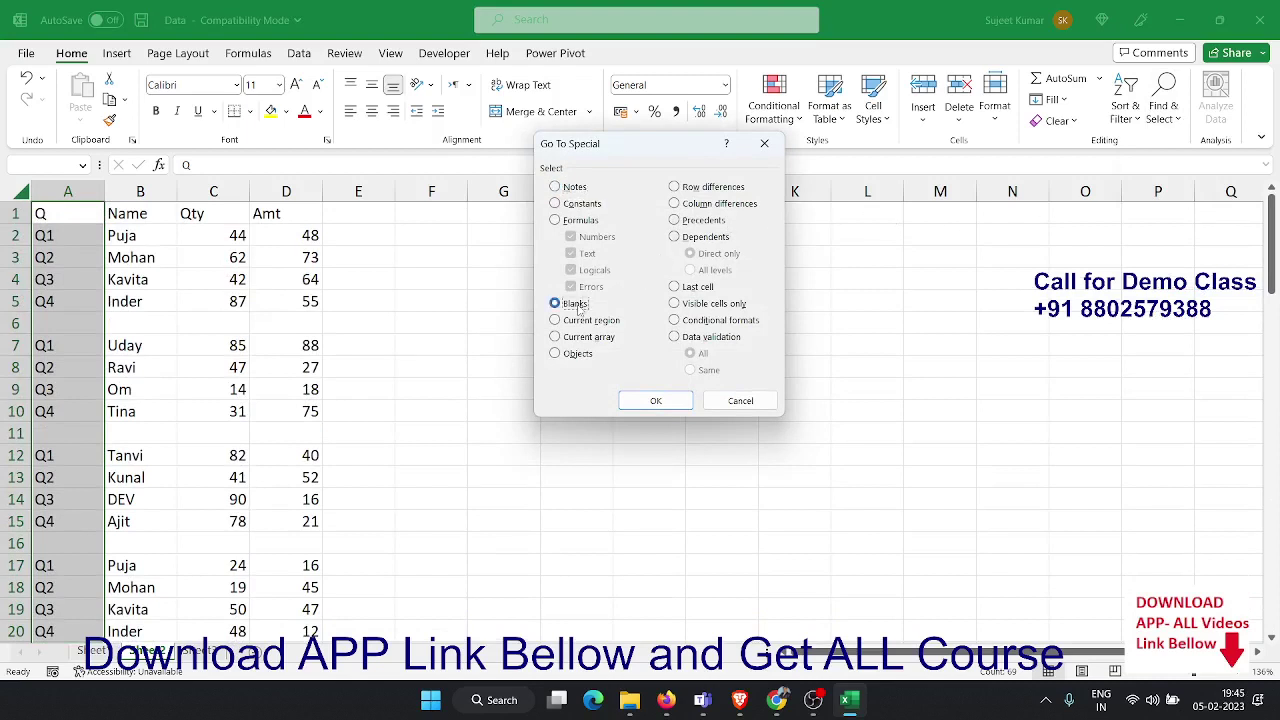
{"action": "left_click", "coordinate": [648, 400]}
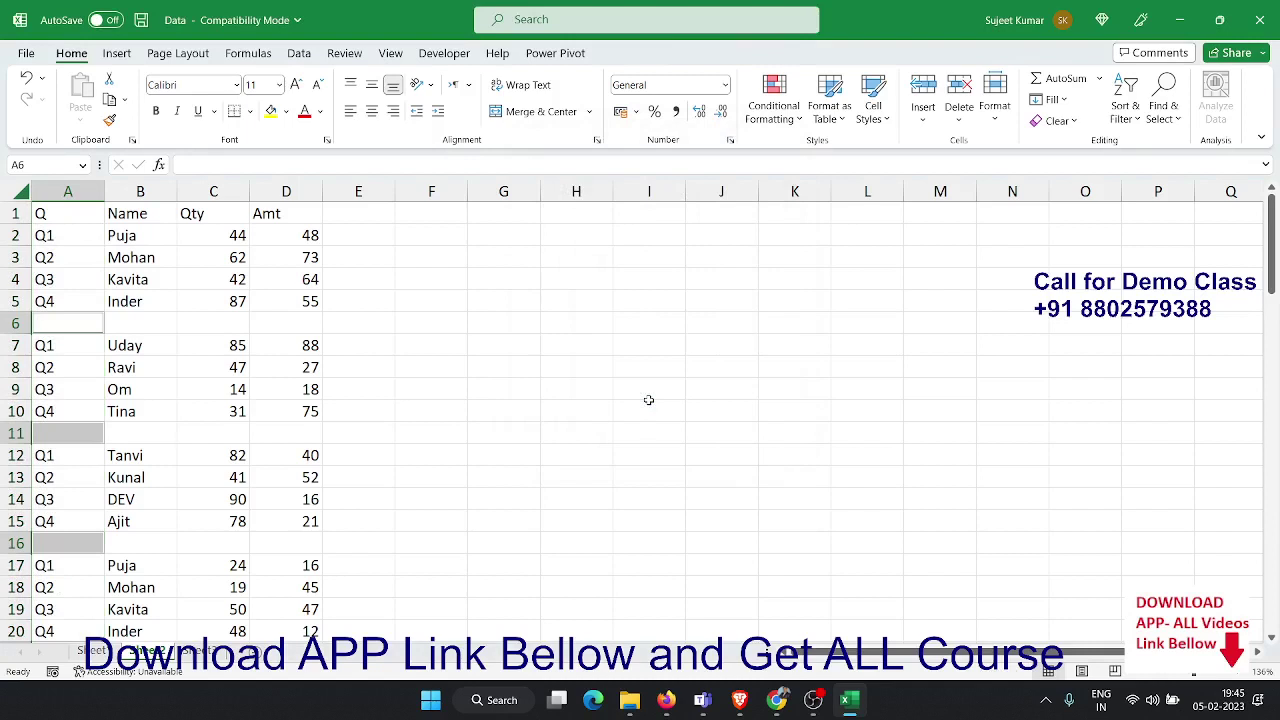
{"action": "type", "text": "Total"}
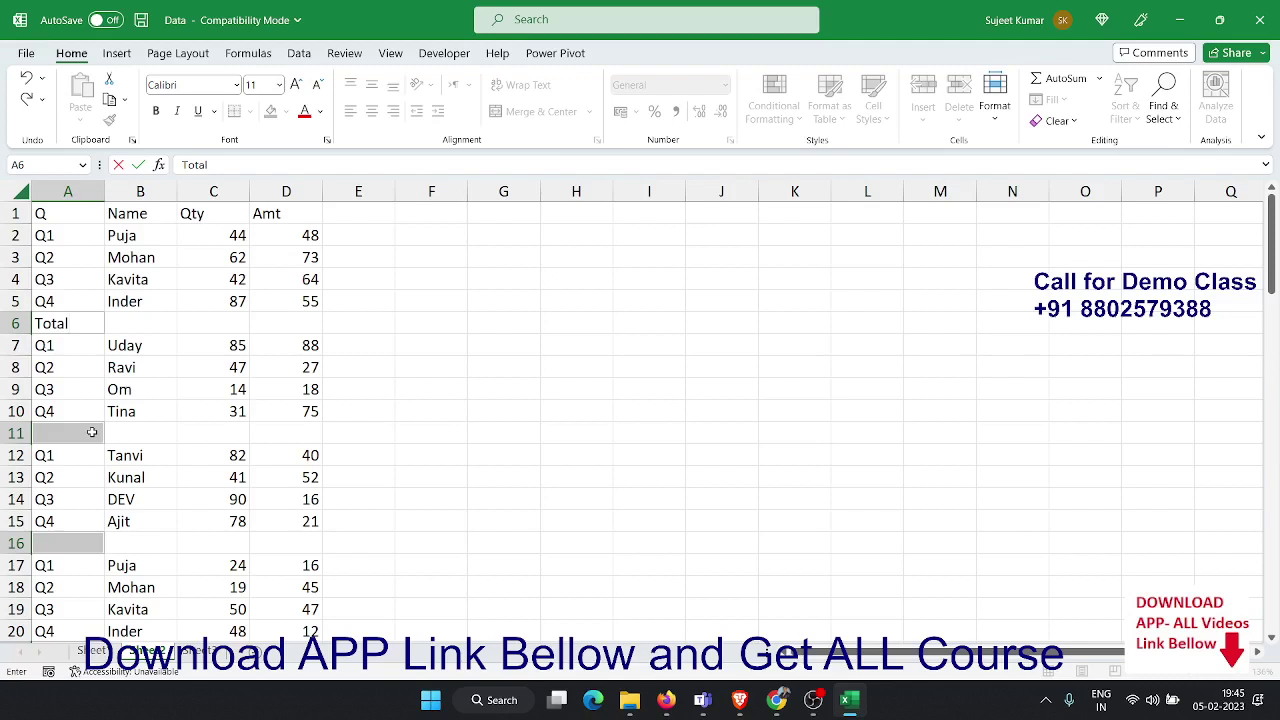
{"action": "key", "text": "ctrl+Return"}
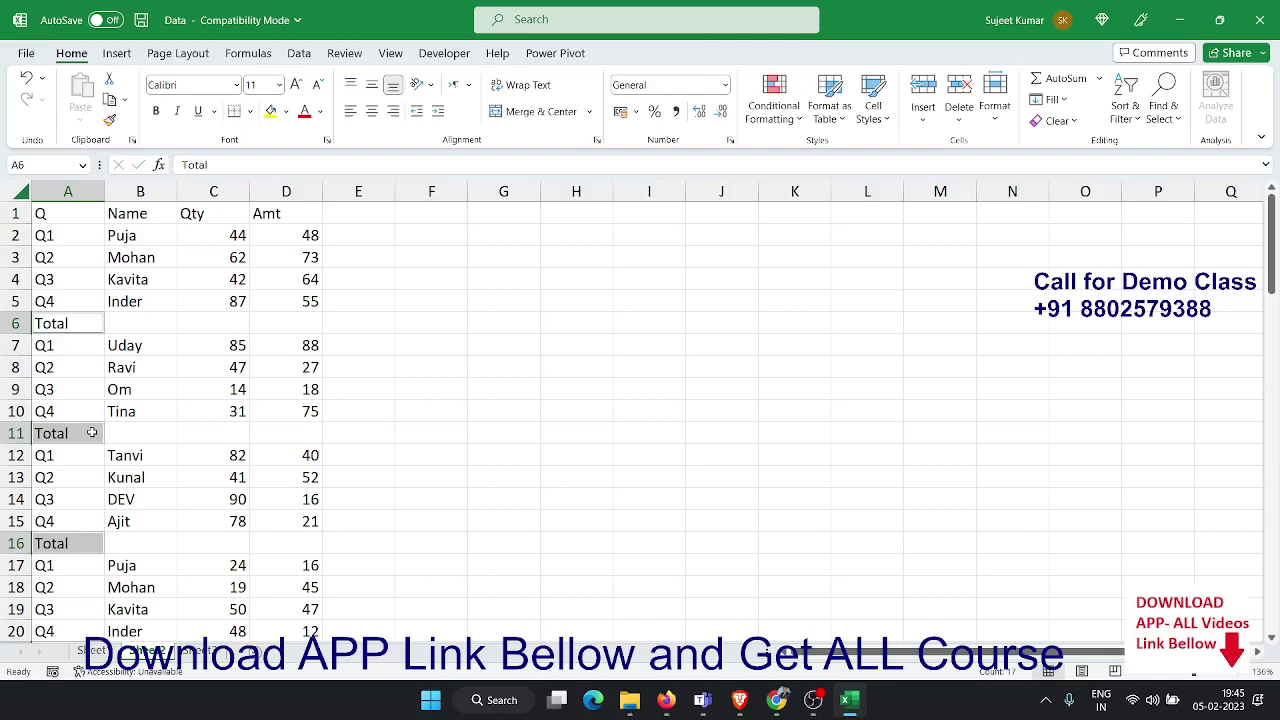
{"action": "key", "text": "Down"}
{"action": "key", "text": "Down"}
{"action": "key", "text": "Down"}
{"action": "key", "text": "Down"}
{"action": "key", "text": "Down"}
{"action": "key", "text": "Down"}
{"action": "key", "text": "Down"}
{"action": "key", "text": "Down"}
{"action": "key", "text": "Down"}
{"action": "key", "text": "Down"}
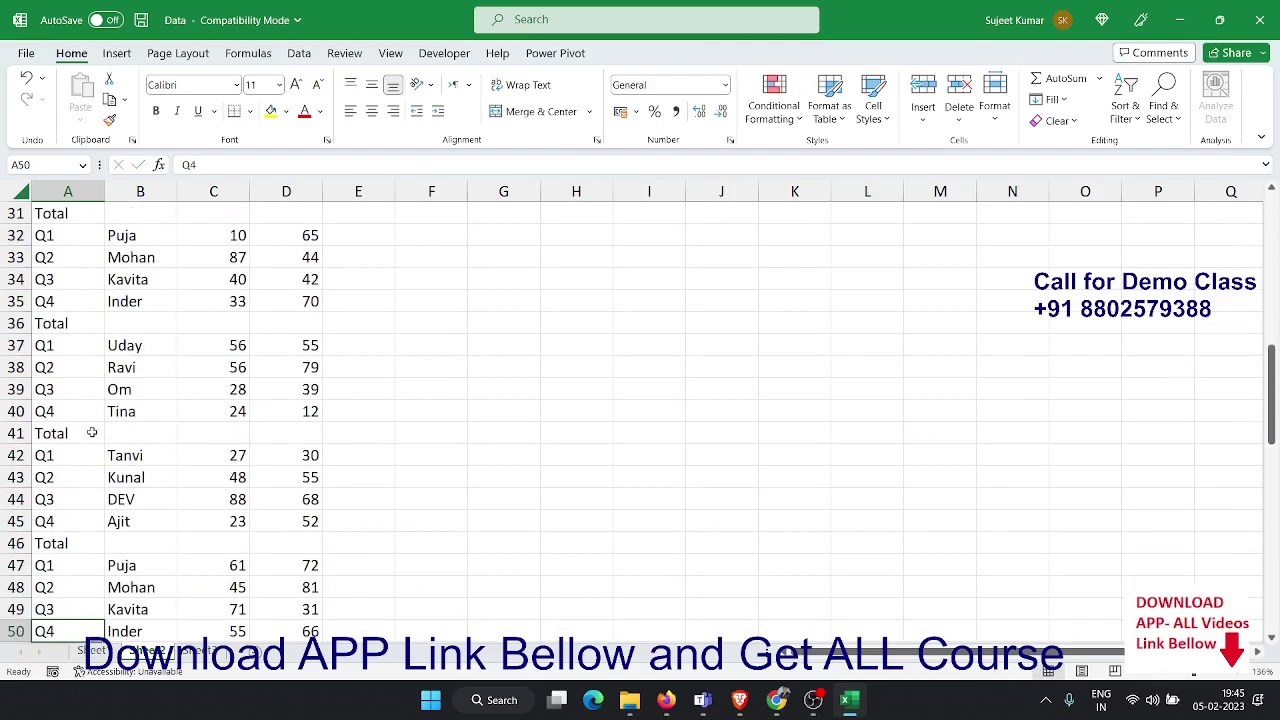
{"action": "key", "text": "Down"}
Select the Qty and Amt data range, including the Total rows
{"action": "key", "text": "Down"}
{"action": "key", "text": "Down"}
{"action": "key", "text": "Down"}
{"action": "key", "text": "Down"}
{"action": "key", "text": "Down"}
{"action": "key", "text": "Down"}
{"action": "key", "text": "Down"}
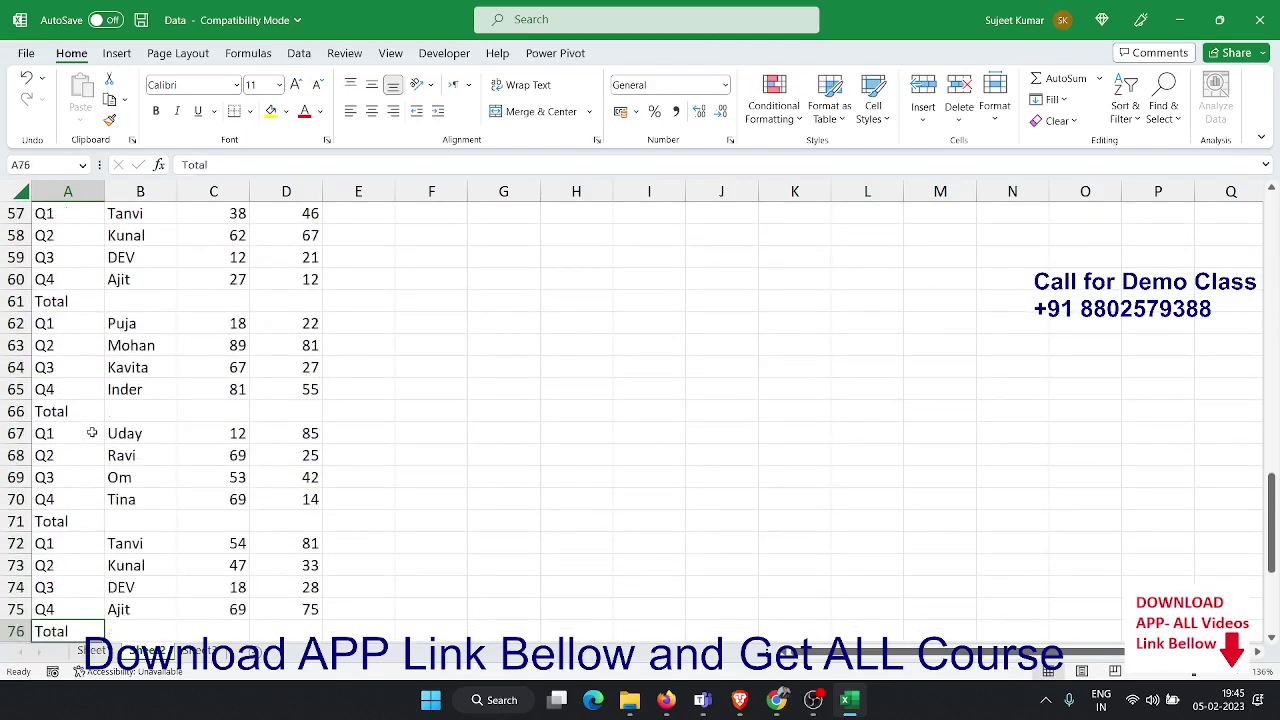
{"action": "key", "text": "Down"}
{"action": "key", "text": "Down"}
{"action": "key", "text": "Down"}
{"action": "key", "text": "Down"}
{"action": "key", "text": "Down"}
{"action": "key", "text": "Down"}
{"action": "key", "text": "Down"}
{"action": "key", "text": "Down"}
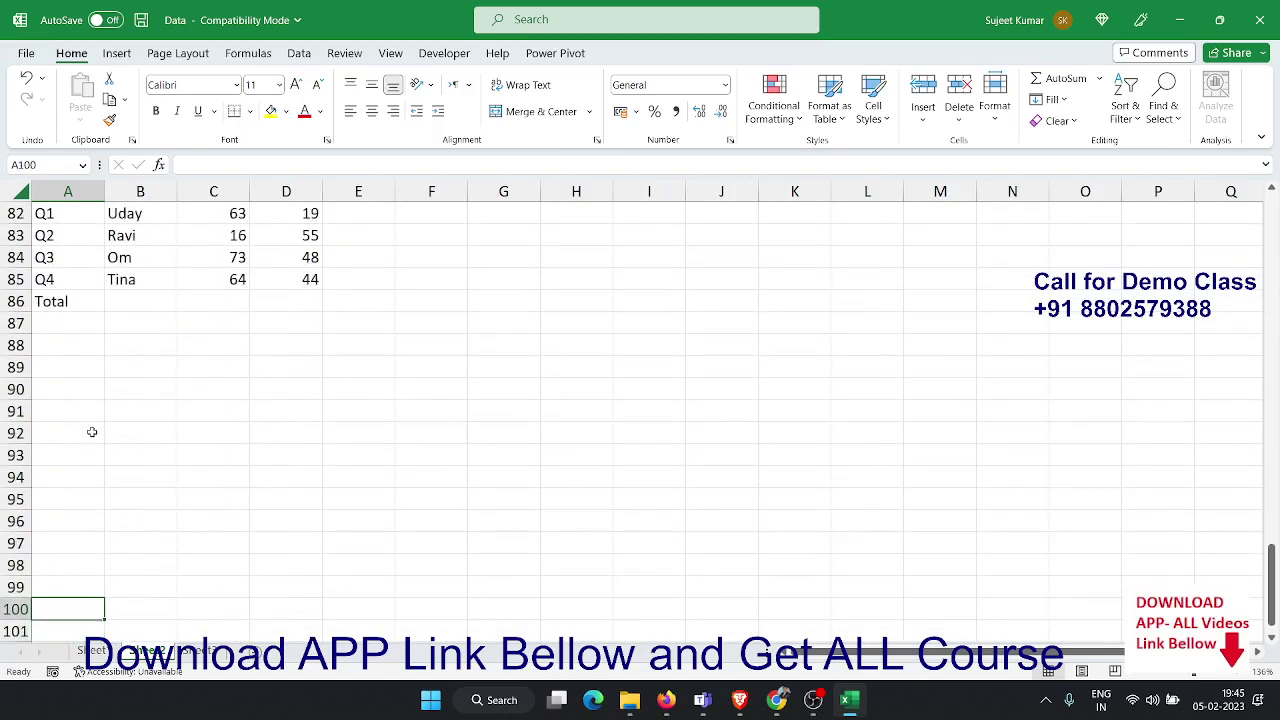
{"action": "key", "text": "Up"}
{"action": "key", "text": "Up"}
{"action": "key", "text": "Up"}
{"action": "key", "text": "Up"}
{"action": "key", "text": "Up"}
{"action": "key", "text": "Up"}
{"action": "key", "text": "Right"}
{"action": "key", "text": "Right"}
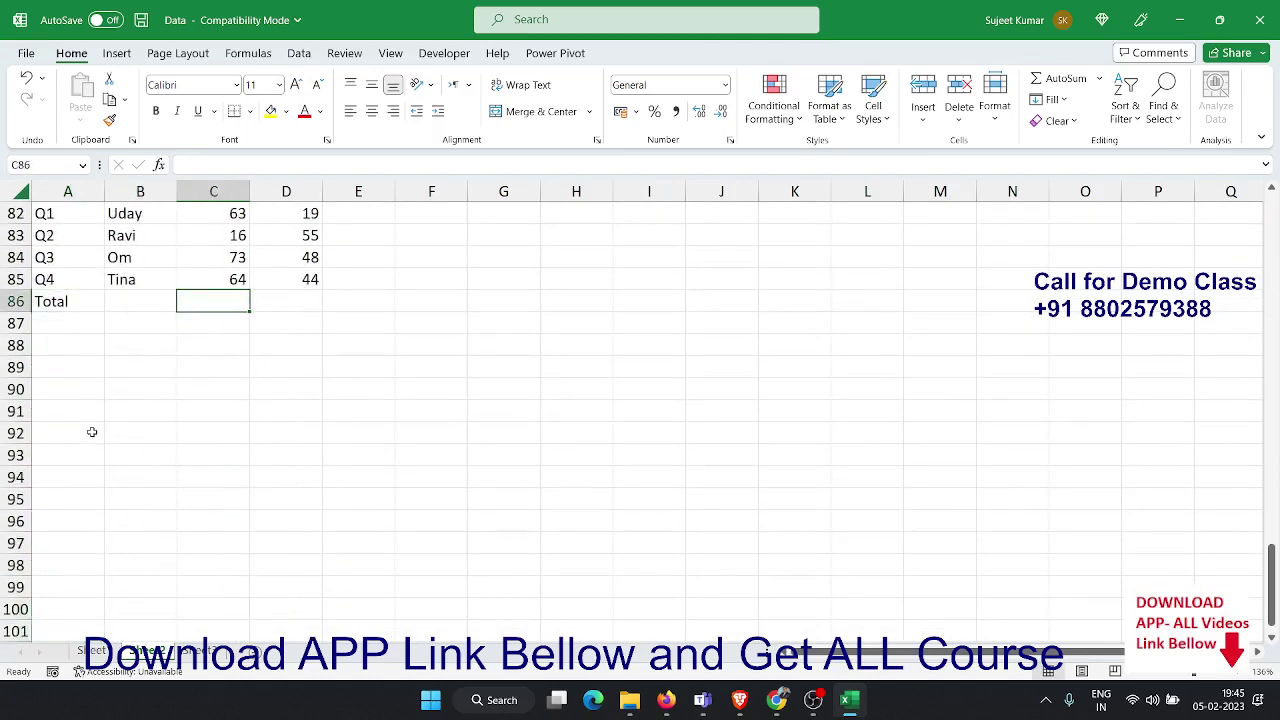
{"action": "key", "text": "shift+Up"}
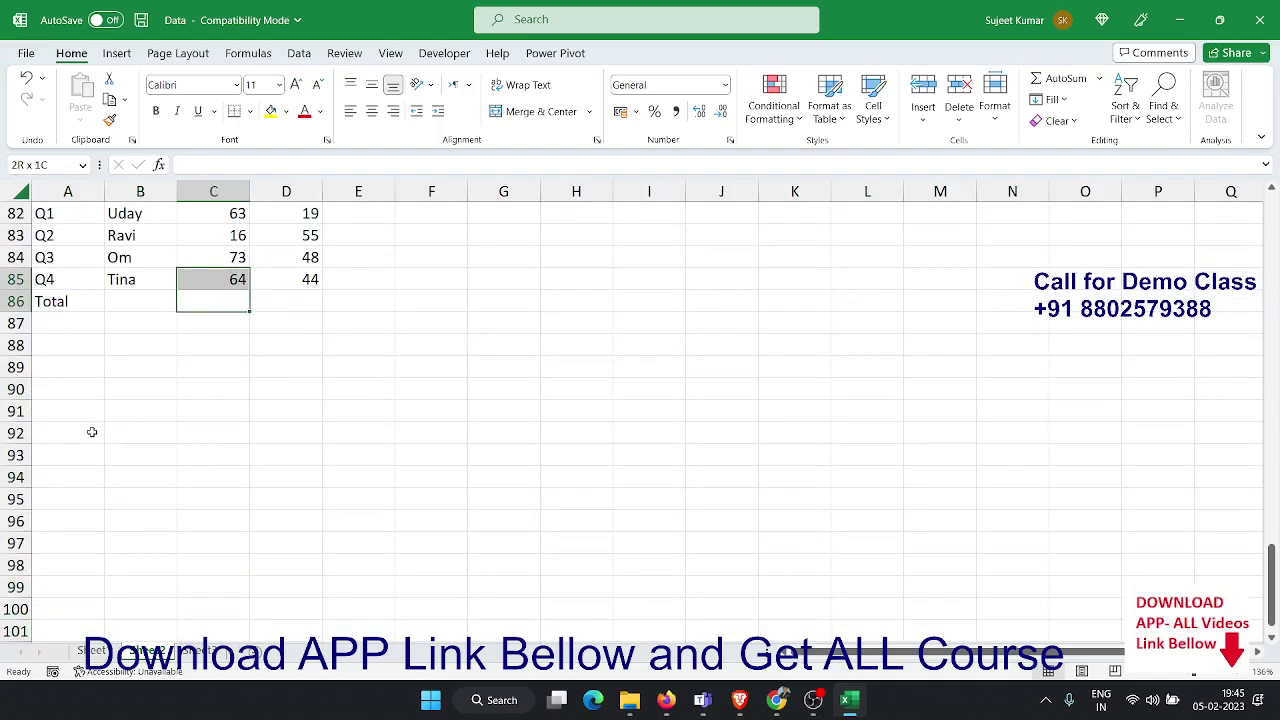
{"action": "key", "text": "shift+Down"}
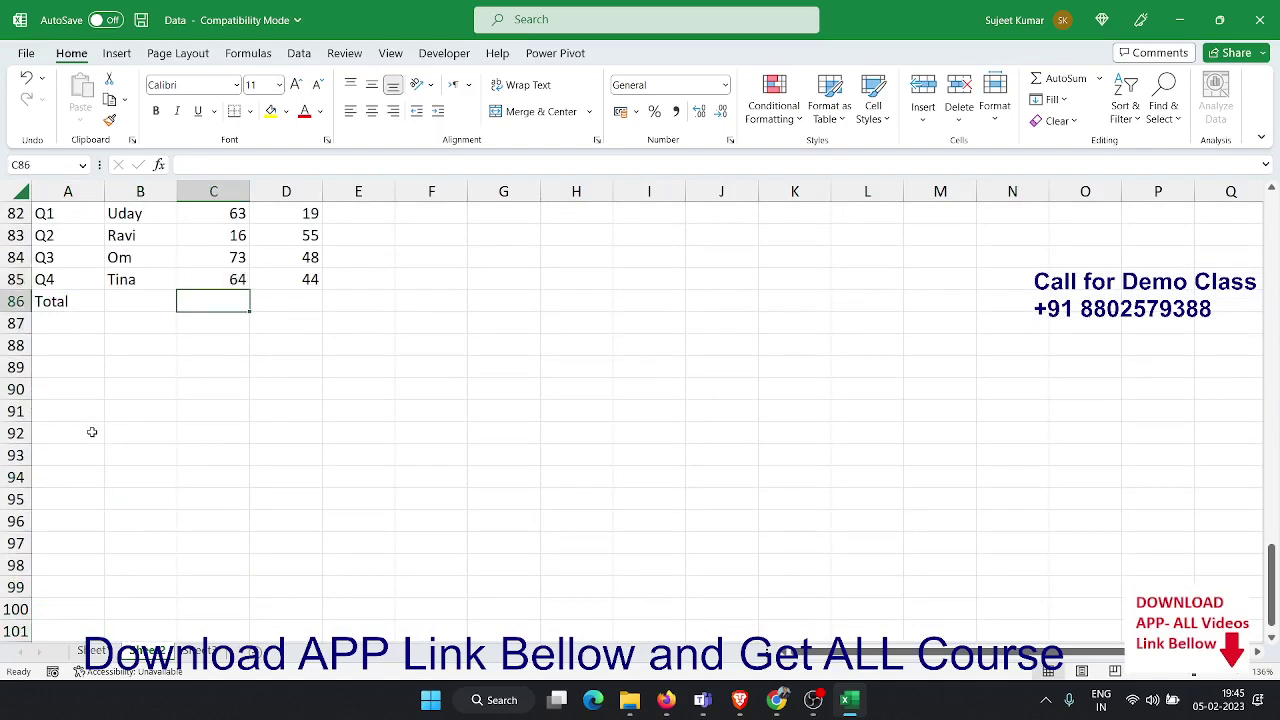
{"action": "key", "text": "shift+Right"}
{"action": "key", "text": "shift+Up"}
{"action": "key", "text": "shift+Up"}
{"action": "key", "text": "shift+Up"}
{"action": "key", "text": "shift+Up"}
{"action": "key", "text": "shift+Up"}
{"action": "key", "text": "shift+Up"}
{"action": "key", "text": "shift+Up"}
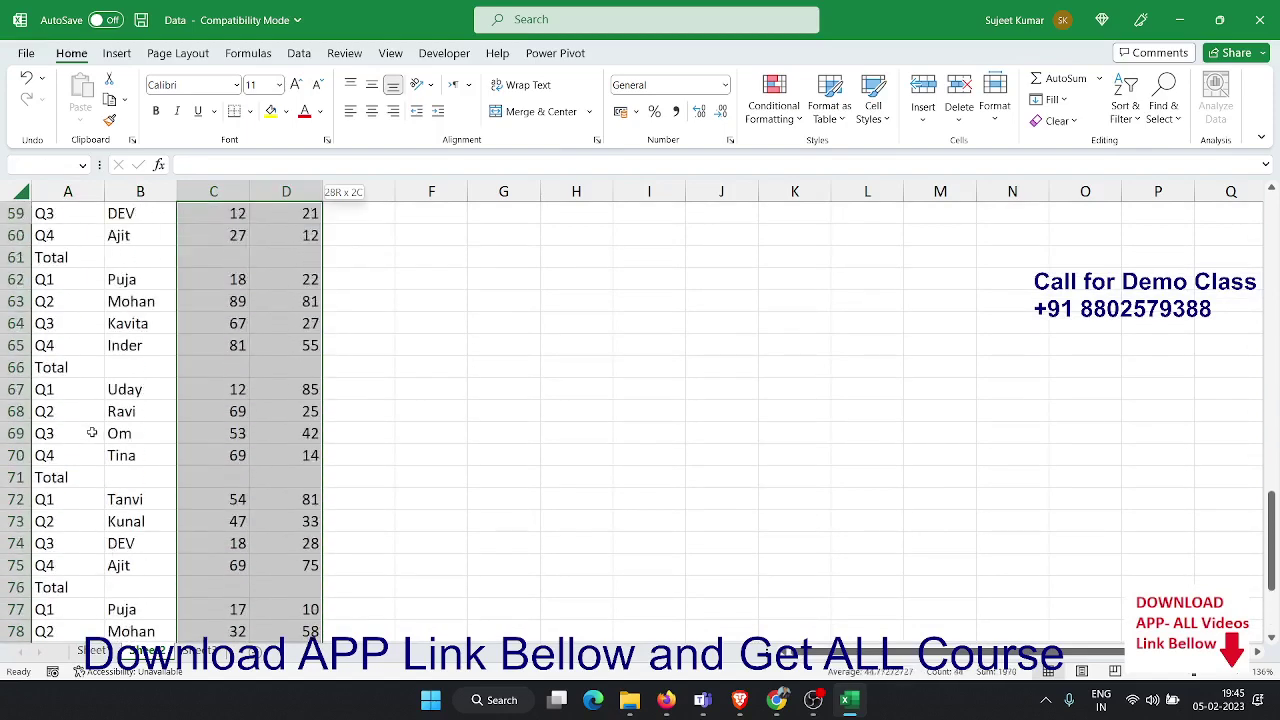
{"action": "key", "text": "shift+Up"}
{"action": "key", "text": "shift+Up"}
{"action": "key", "text": "shift+Up"}
{"action": "key", "text": "shift+Up"}
{"action": "key", "text": "shift+Up"}
{"action": "key", "text": "shift+Up"}
{"action": "key", "text": "shift+Up"}
{"action": "key", "text": "shift+Up"}
{"action": "key", "text": "shift+Up"}
{"action": "key", "text": "shift+Up"}
{"action": "key", "text": "shift+Up"}
{"action": "key", "text": "shift+Up"}
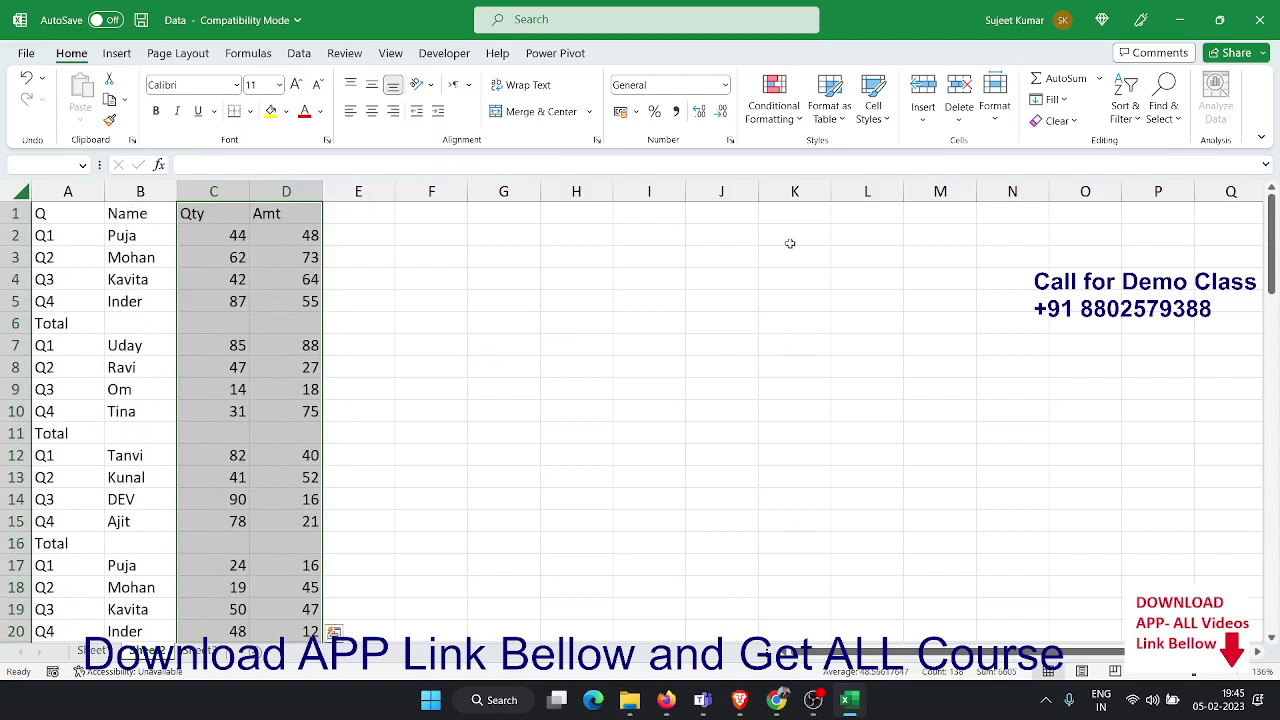
Select only the blank cells in the Qty and Amt range with Go To Special Blanks
{"action": "left_click", "coordinate": [1160, 115]}
{"action": "left_click", "coordinate": [1163, 216]}
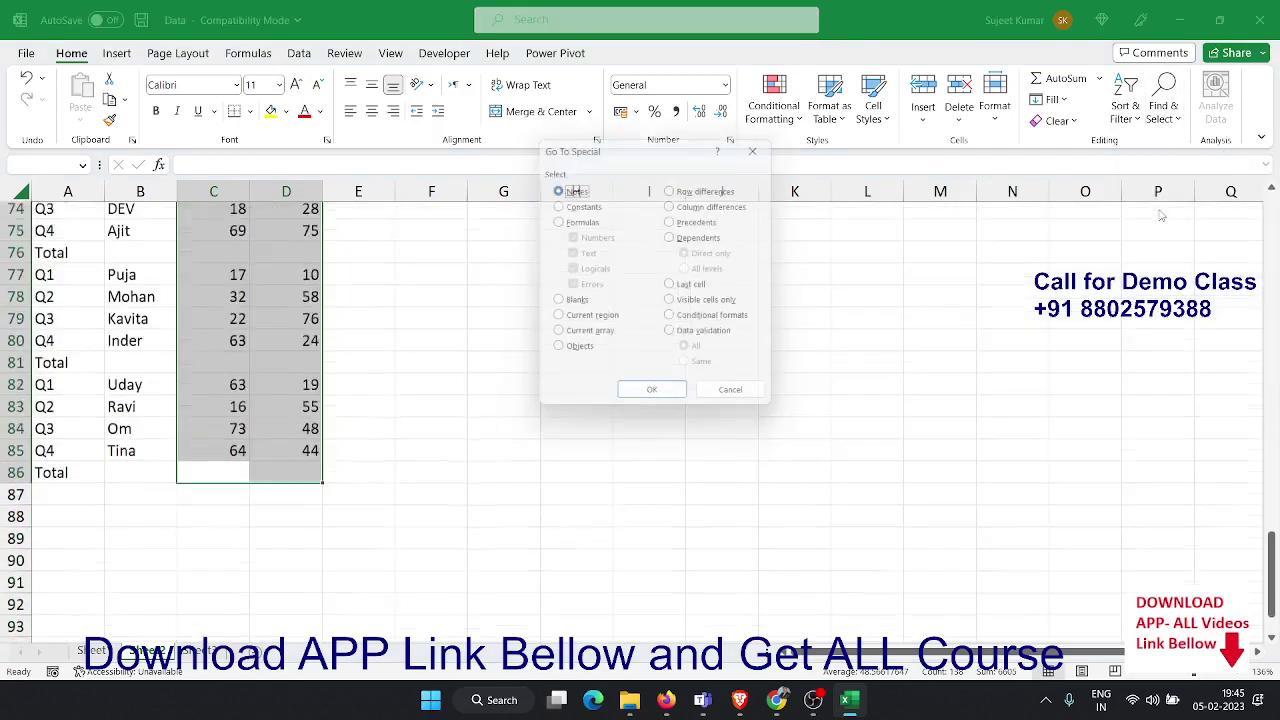
{"action": "left_click", "coordinate": [574, 303]}
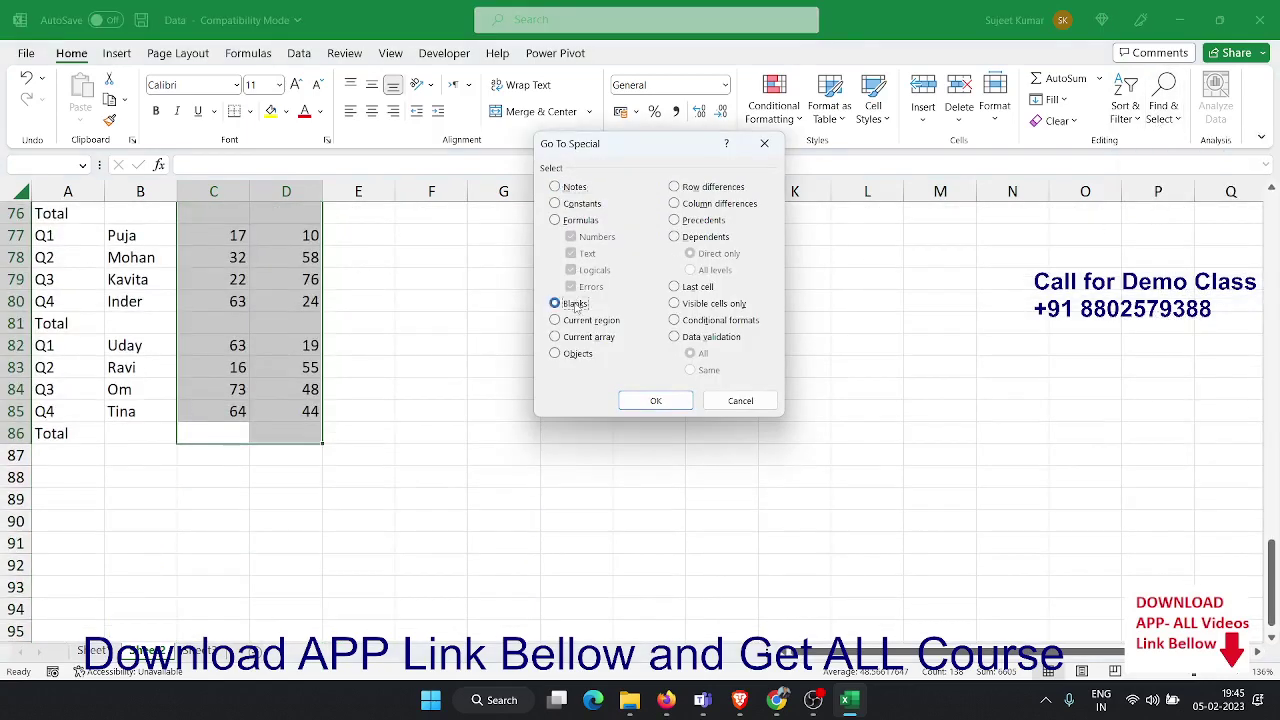
{"action": "left_click", "coordinate": [648, 410]}
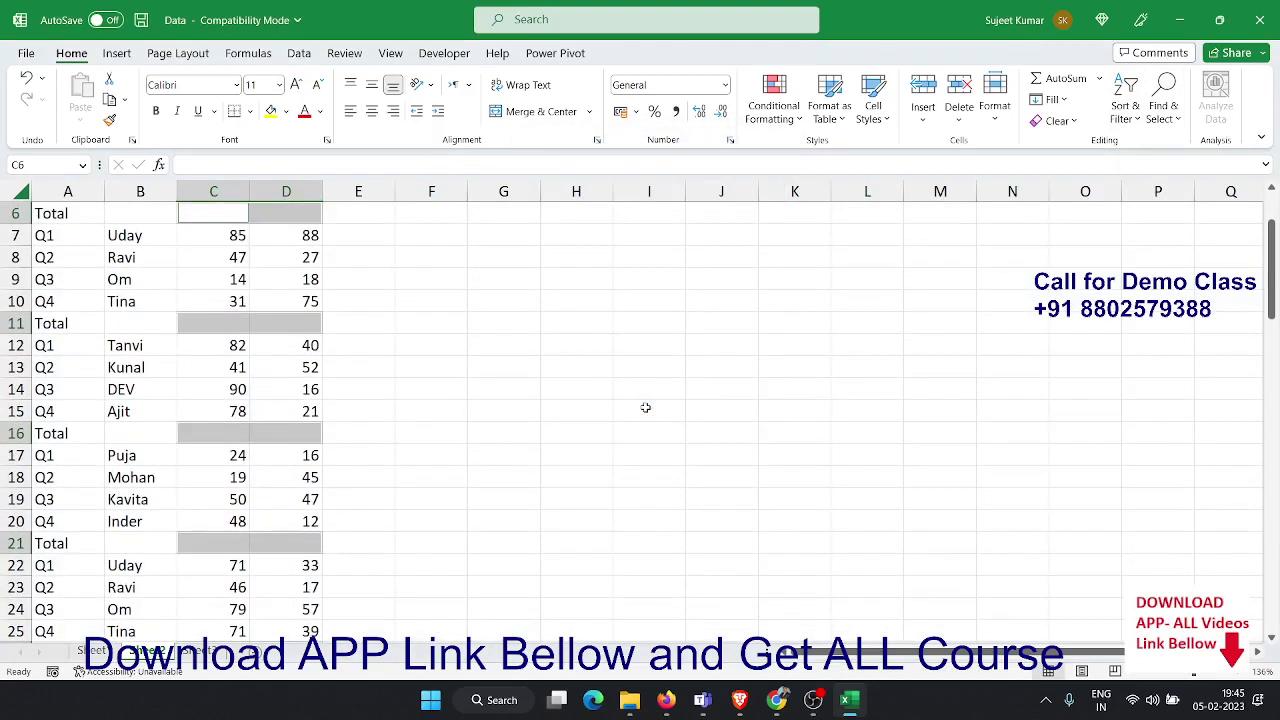
Fill every blank total cell with =SUM(C2:C5) and make them bold
{"action": "type", "text": "=s"}
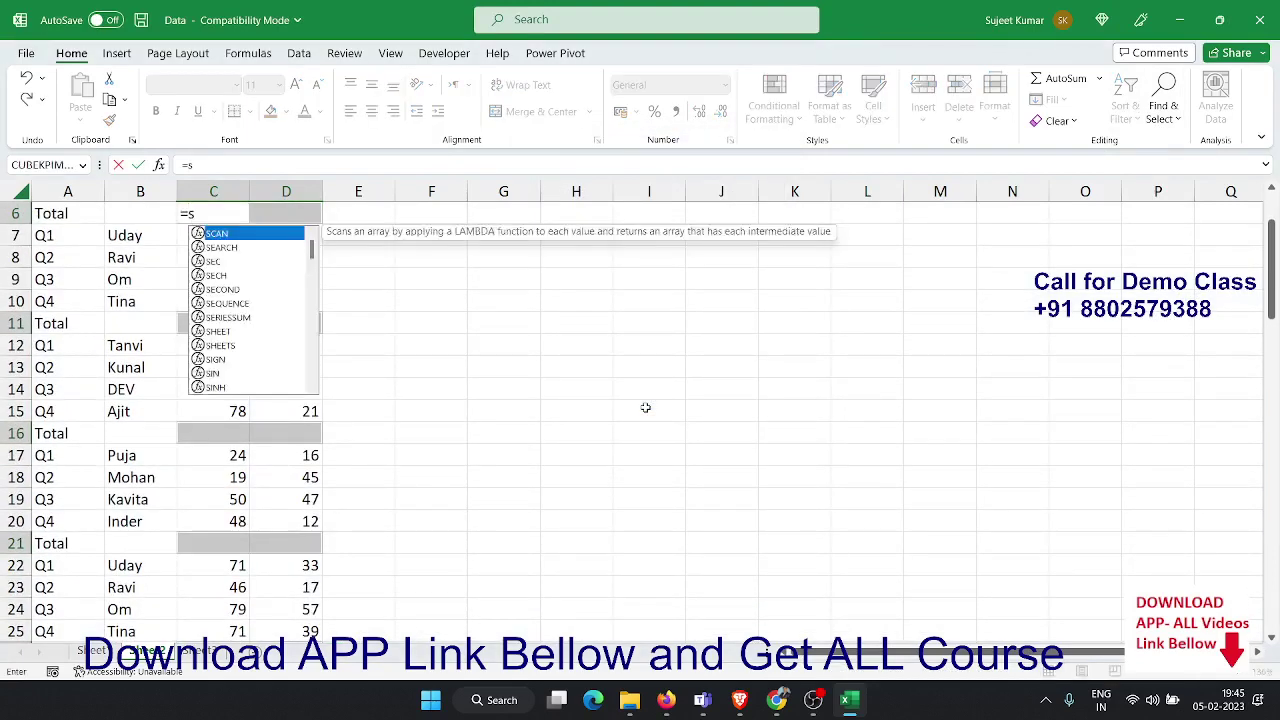
{"action": "type", "text": "um"}
{"action": "key", "text": "Tab"}
{"action": "key", "text": "Up"}
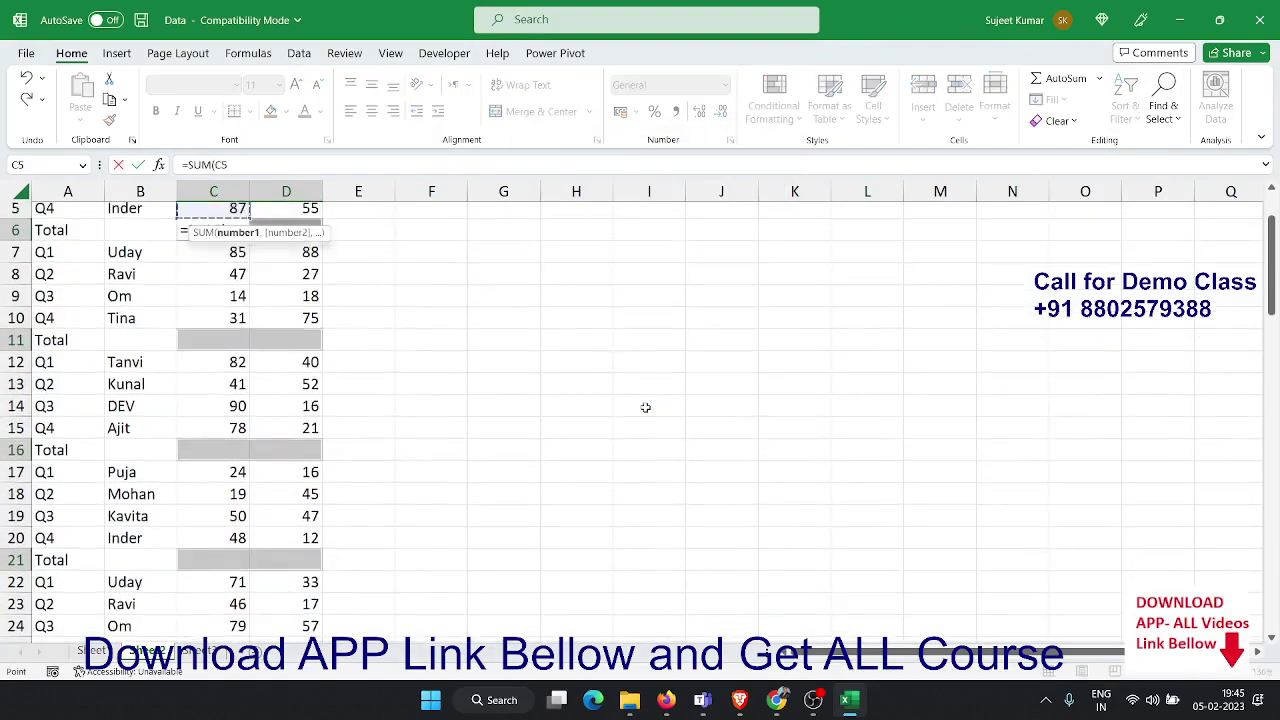
{"action": "key", "text": "Up"}
{"action": "key", "text": "Up"}
{"action": "key", "text": "Up"}
{"action": "key", "text": "Up"}
{"action": "key", "text": "Down"}
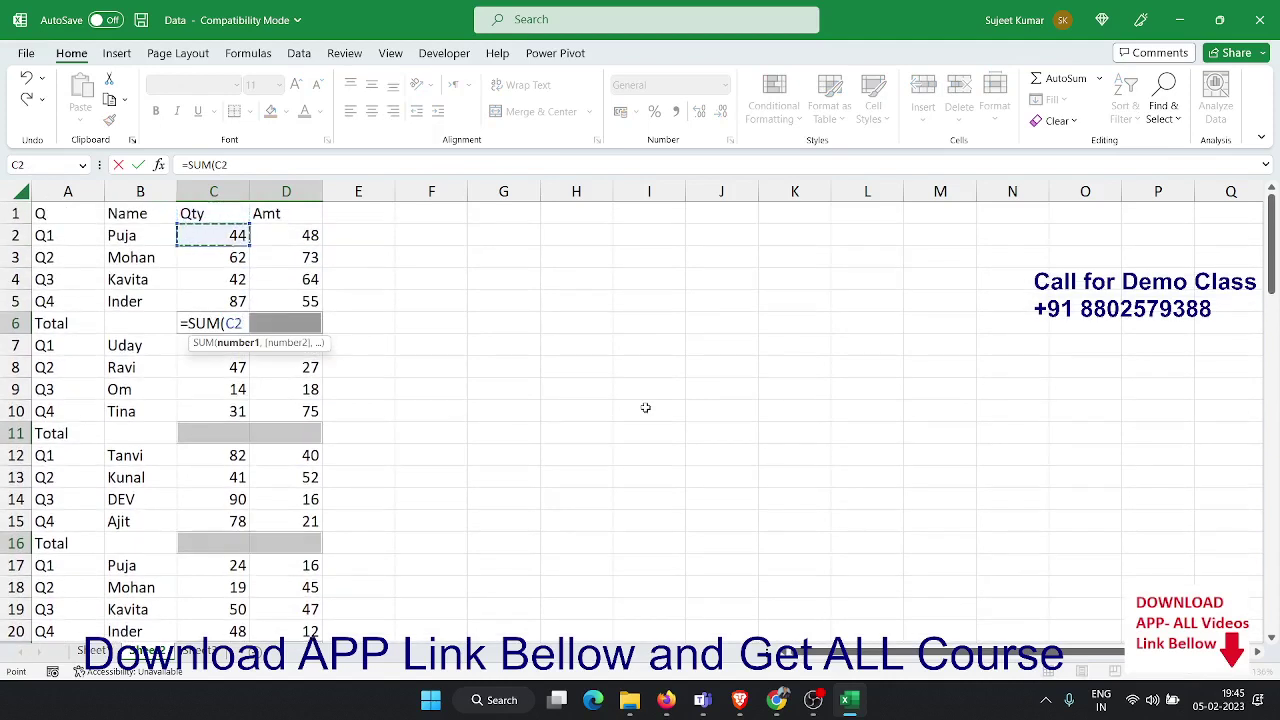
{"action": "key", "text": "shift+Down"}
{"action": "key", "text": "shift+Down"}
{"action": "key", "text": "shift+Down"}
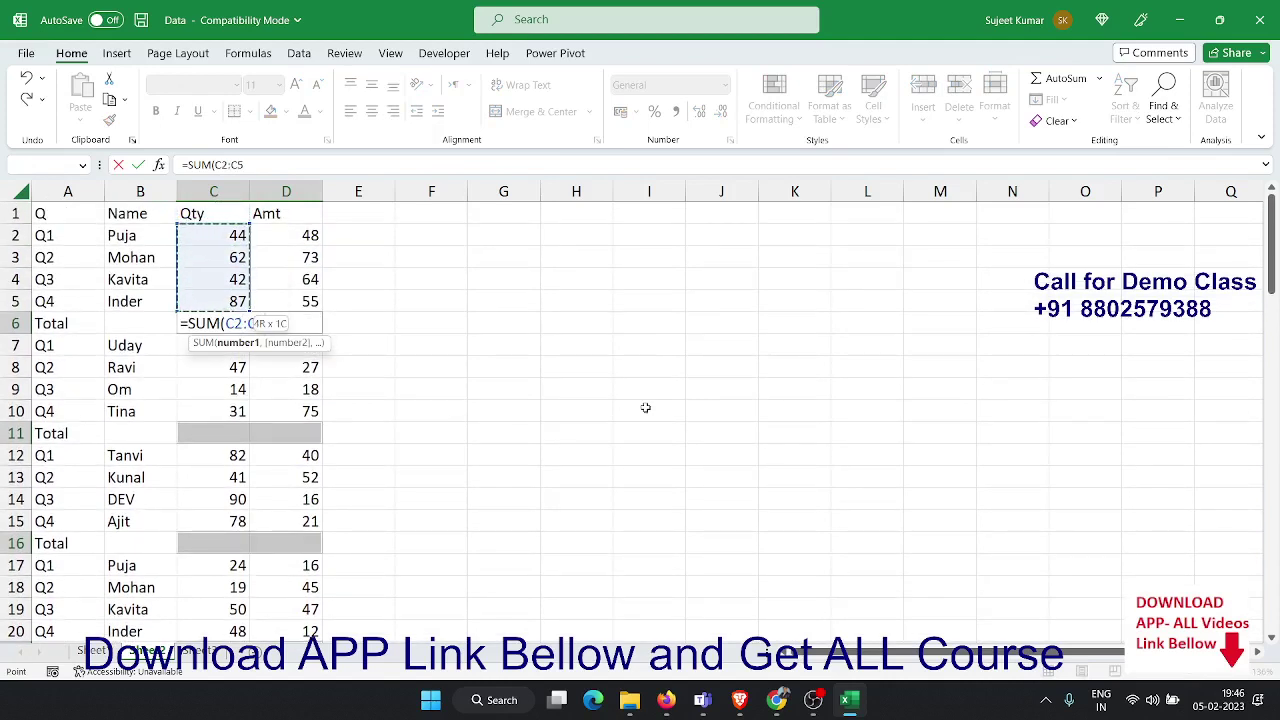
{"action": "type", "text": ")"}
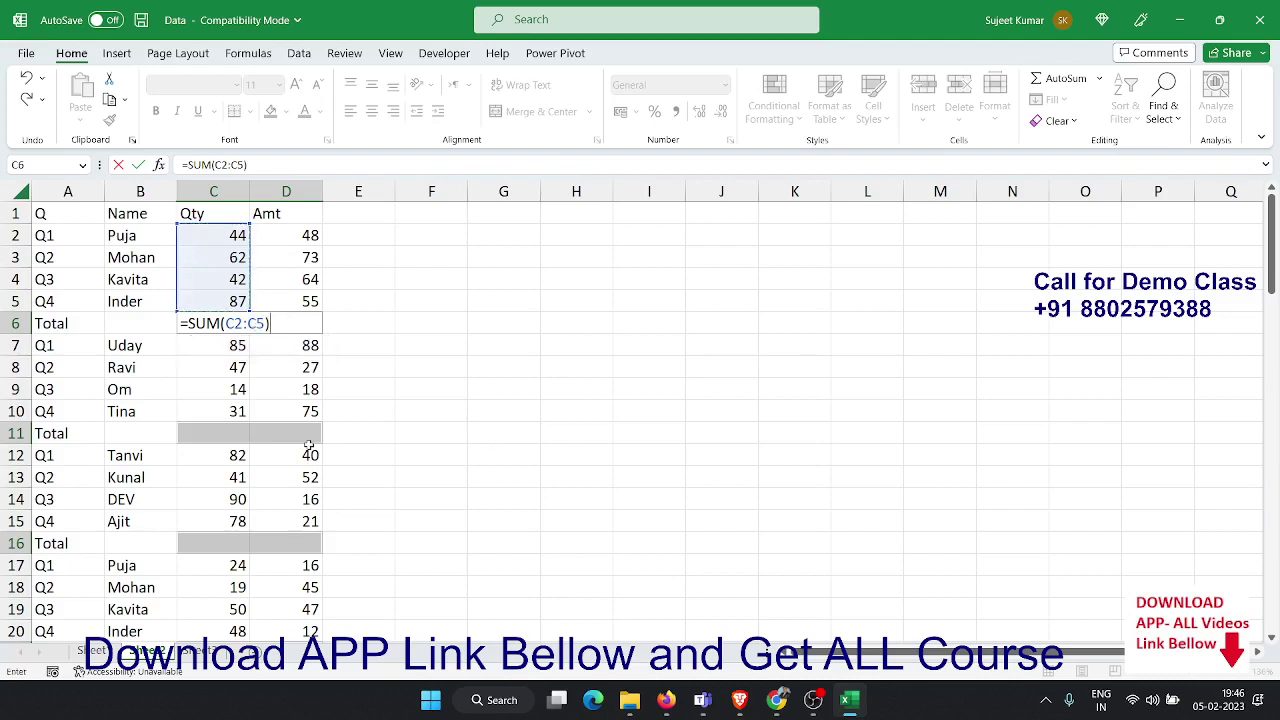
{"action": "key", "text": "ctrl+Return"}
{"action": "key", "text": "ctrl+b"}
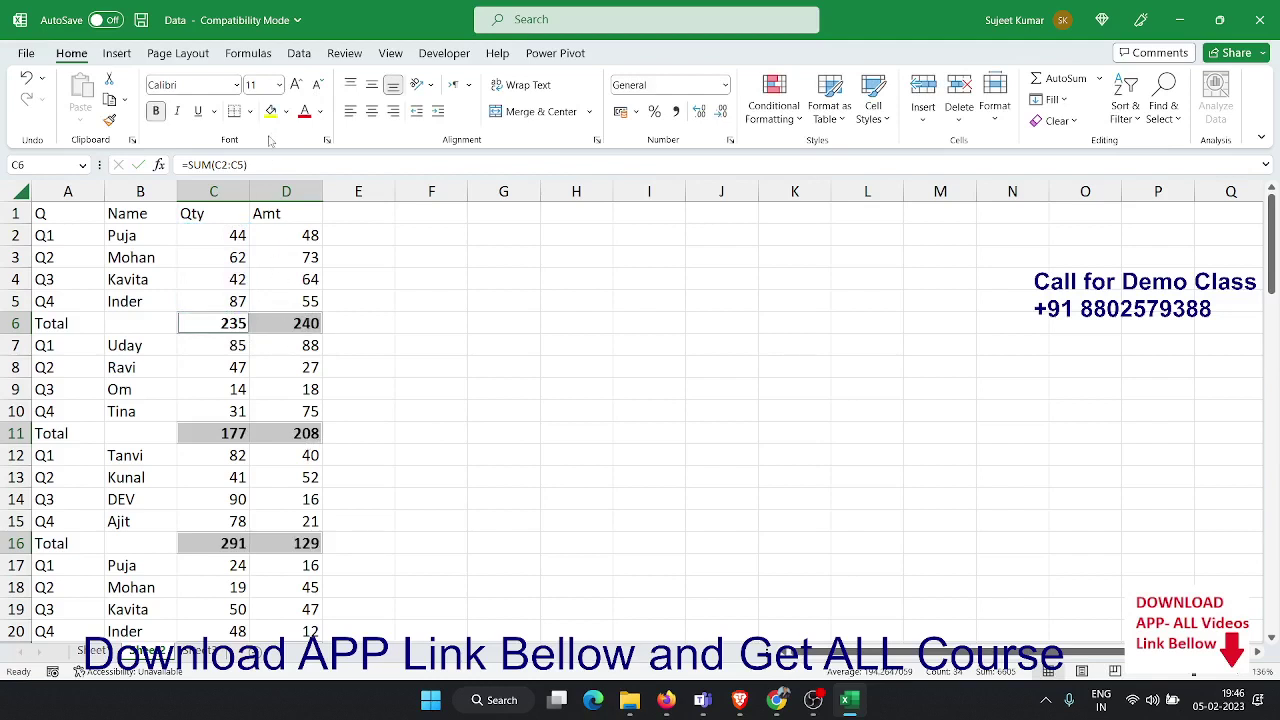
Apply a yellow fill to the selected Qty and Amt total cells, then deselect
{"action": "left_click", "coordinate": [271, 113]}
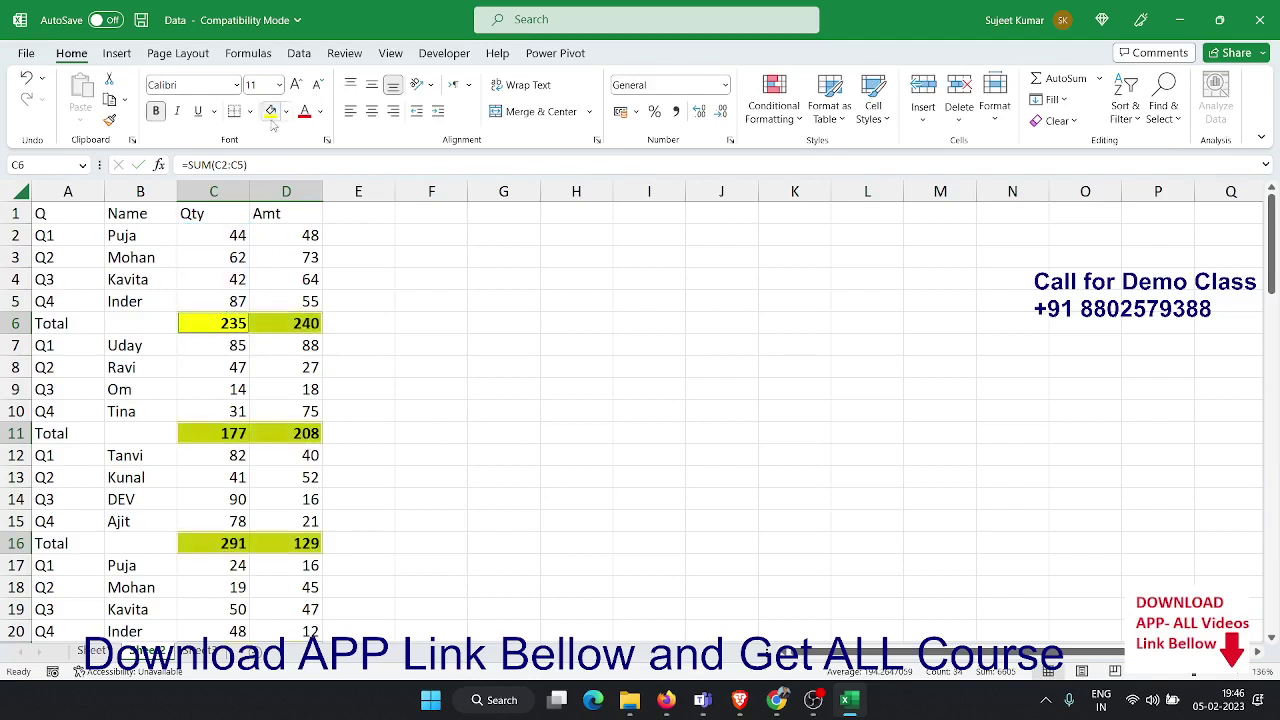
{"action": "left_click", "coordinate": [290, 389]}
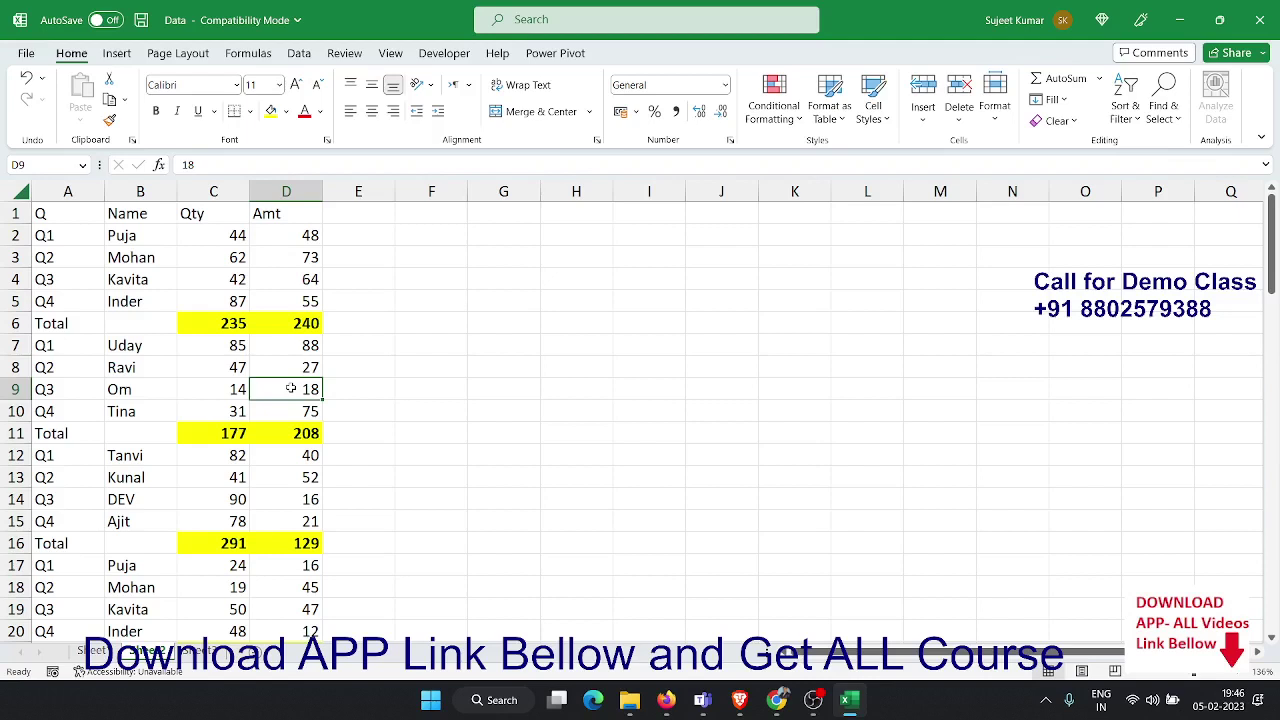
{"action": "left_click", "coordinate": [446, 272]}
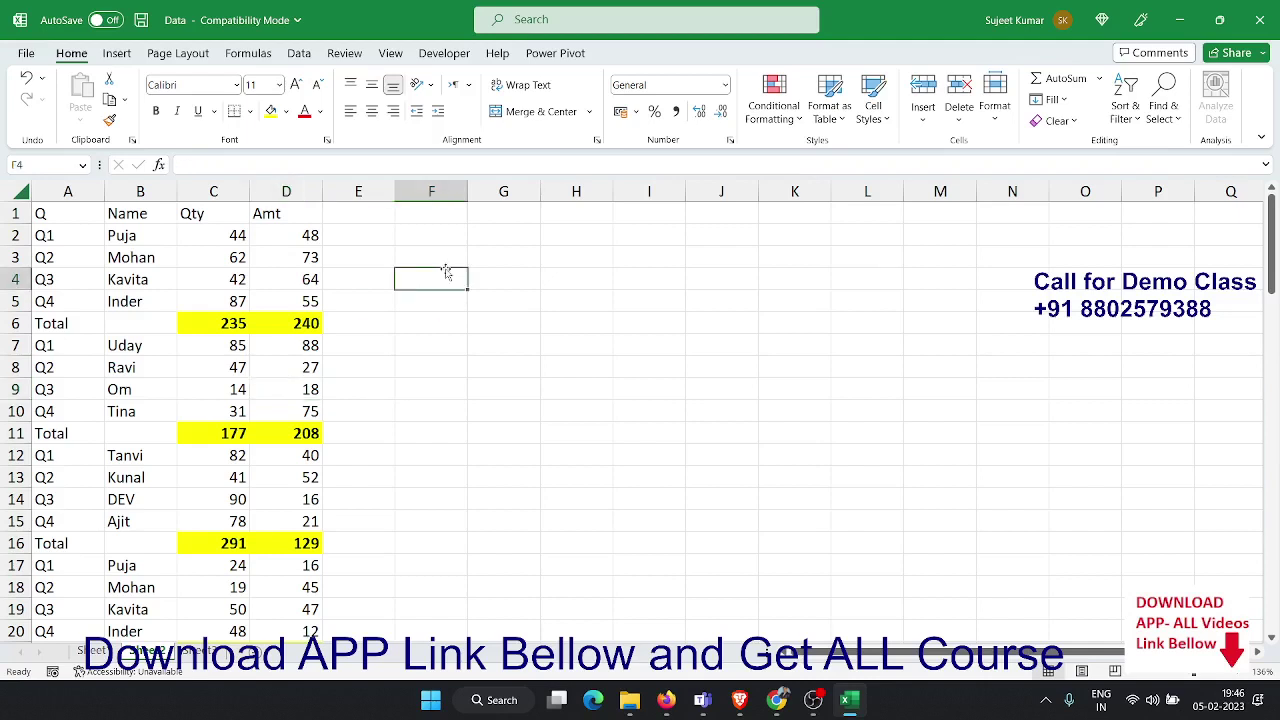
Type 'Total' in F3 and enter a SUMIFS formula over A:A, F3 and C:C in G3
{"action": "key", "text": "Up"}
{"action": "type", "text": "Tota"}
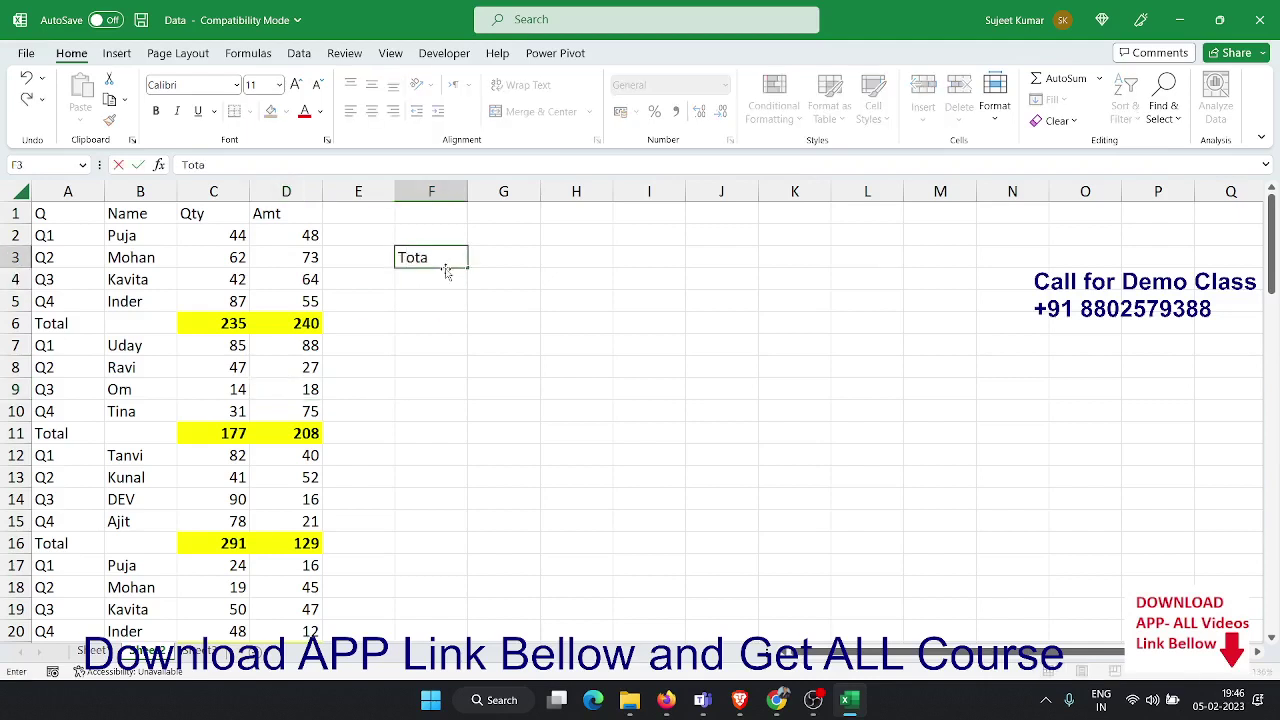
{"action": "type", "text": "l"}
{"action": "key", "text": "Tab"}
{"action": "type", "text": "=s"}
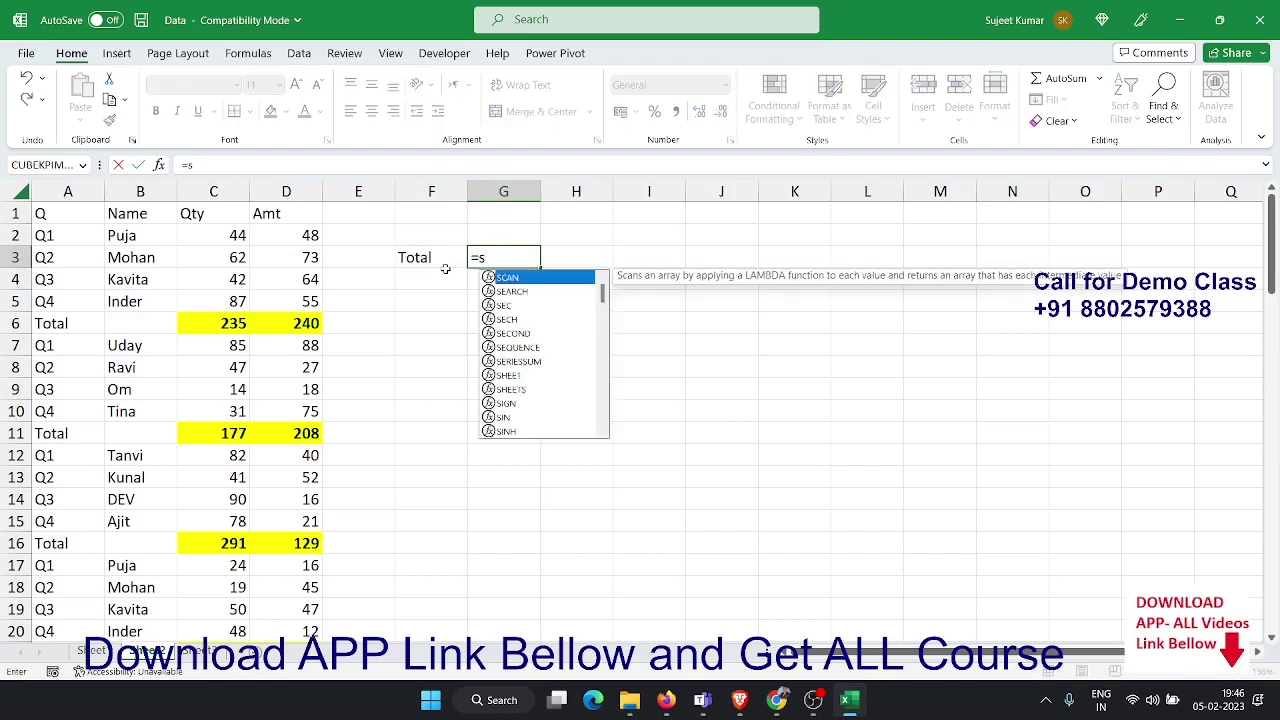
{"action": "type", "text": "um"}
{"action": "key", "text": "Down"}
{"action": "key", "text": "Down"}
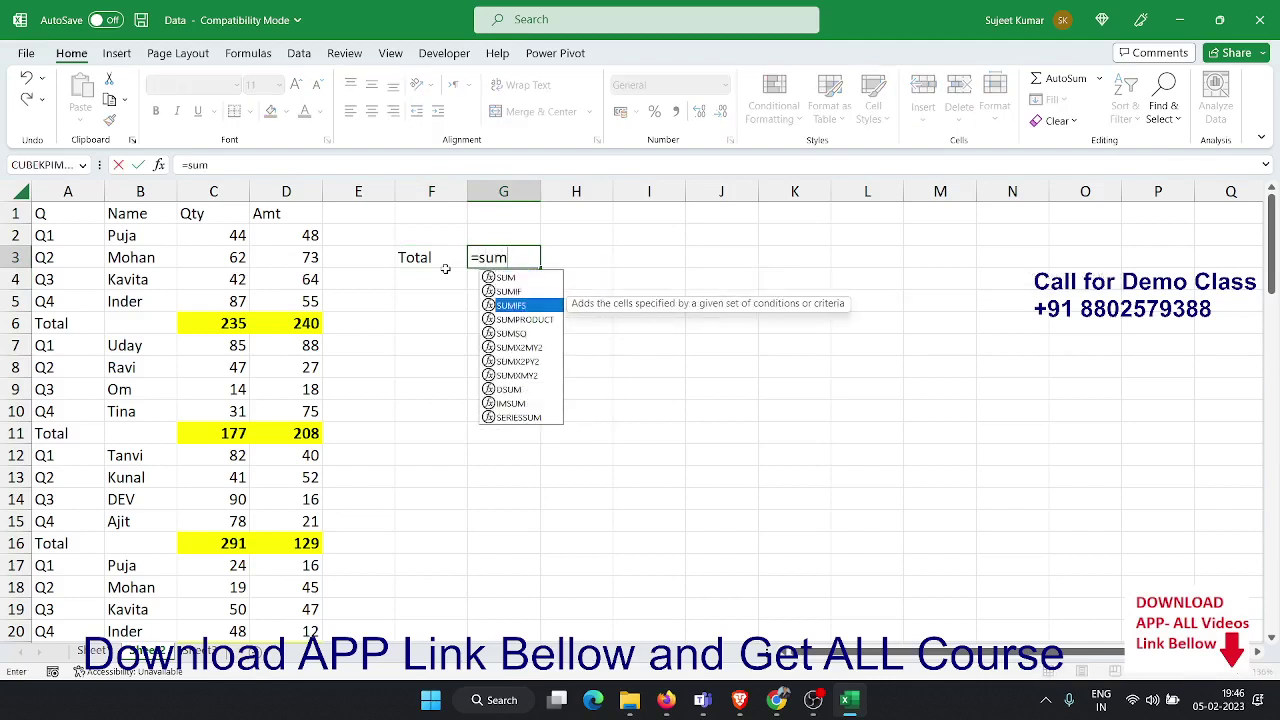
{"action": "key", "text": "Tab"}
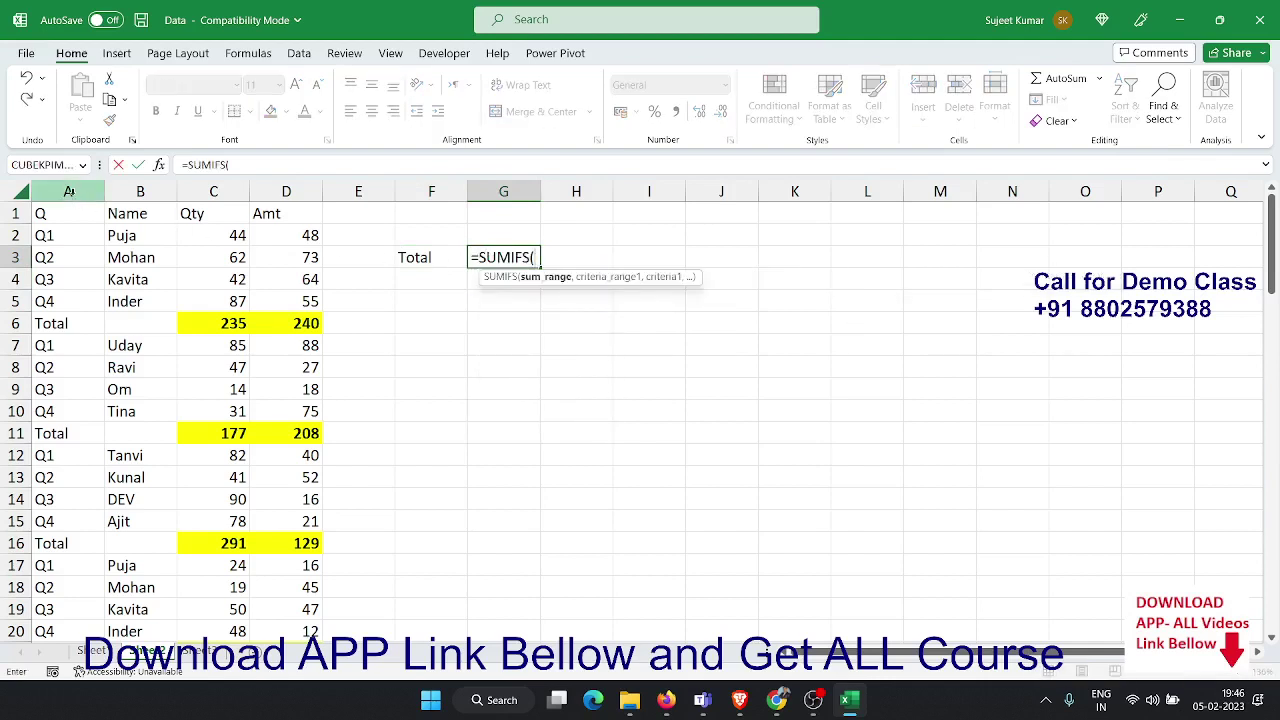
{"action": "left_click", "coordinate": [69, 191]}
{"action": "type", "text": ","}
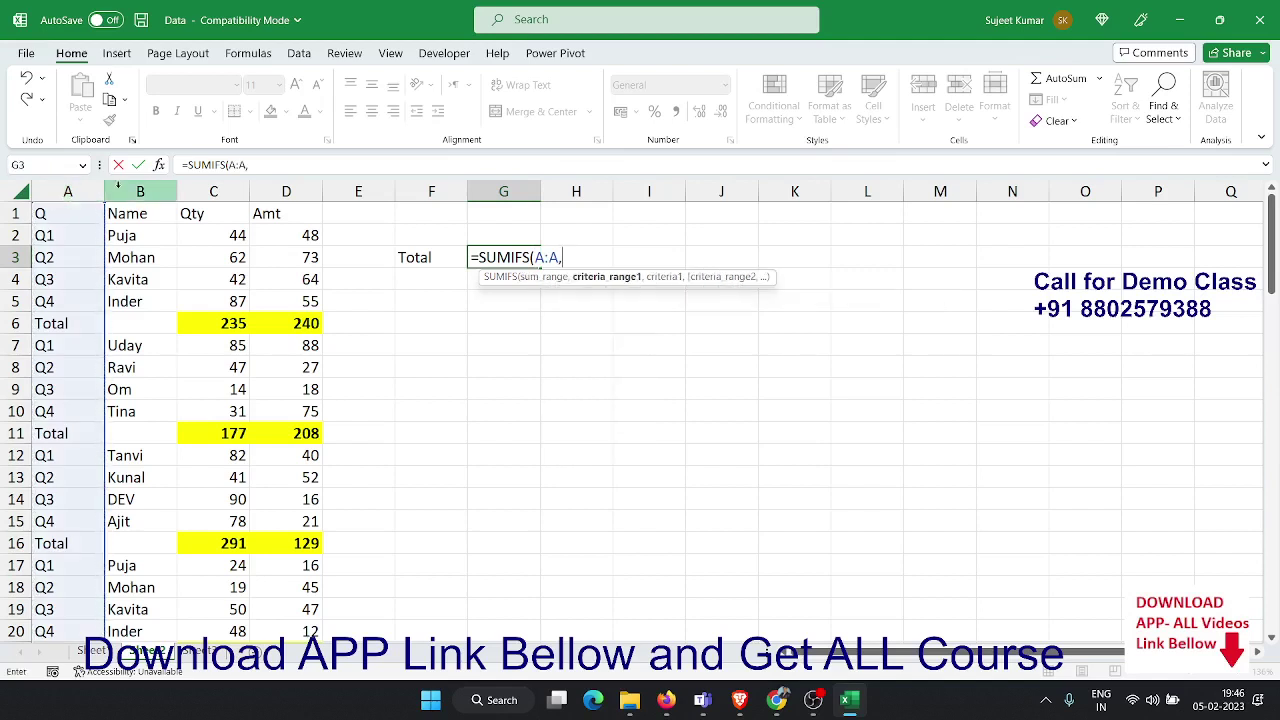
{"action": "left_click", "coordinate": [410, 256]}
{"action": "type", "text": "."}
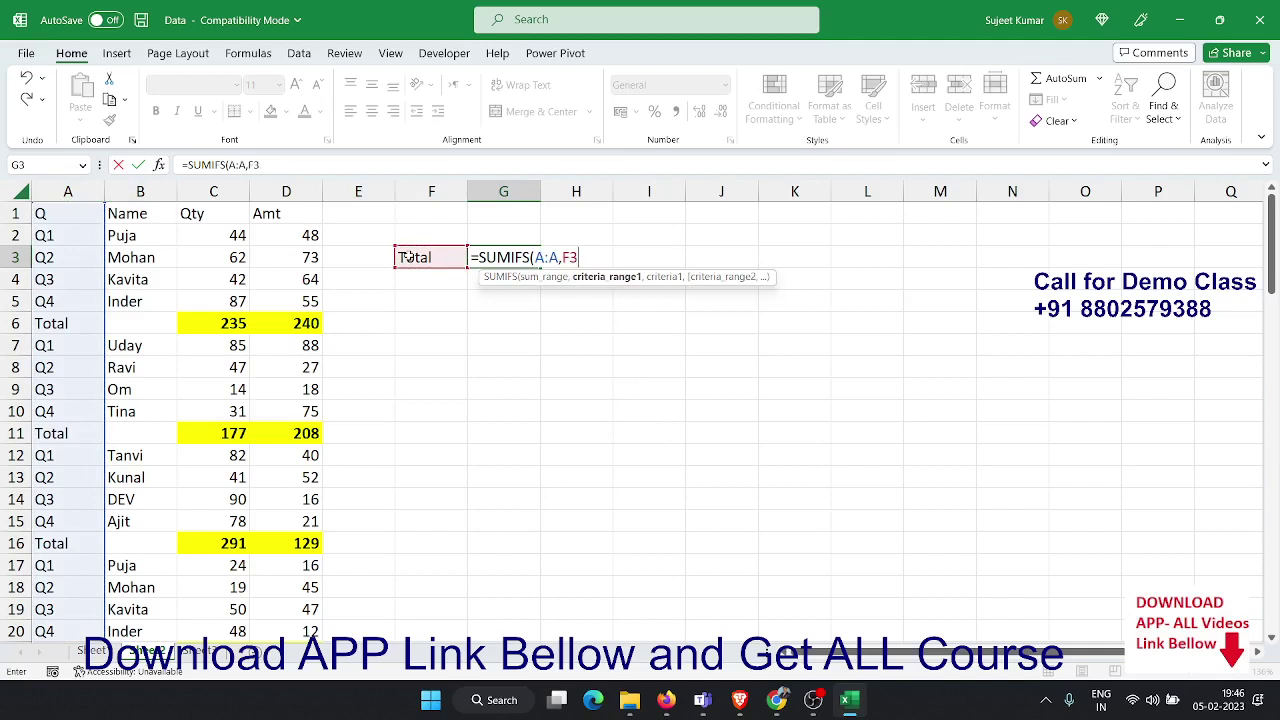
{"action": "type", "text": ","}
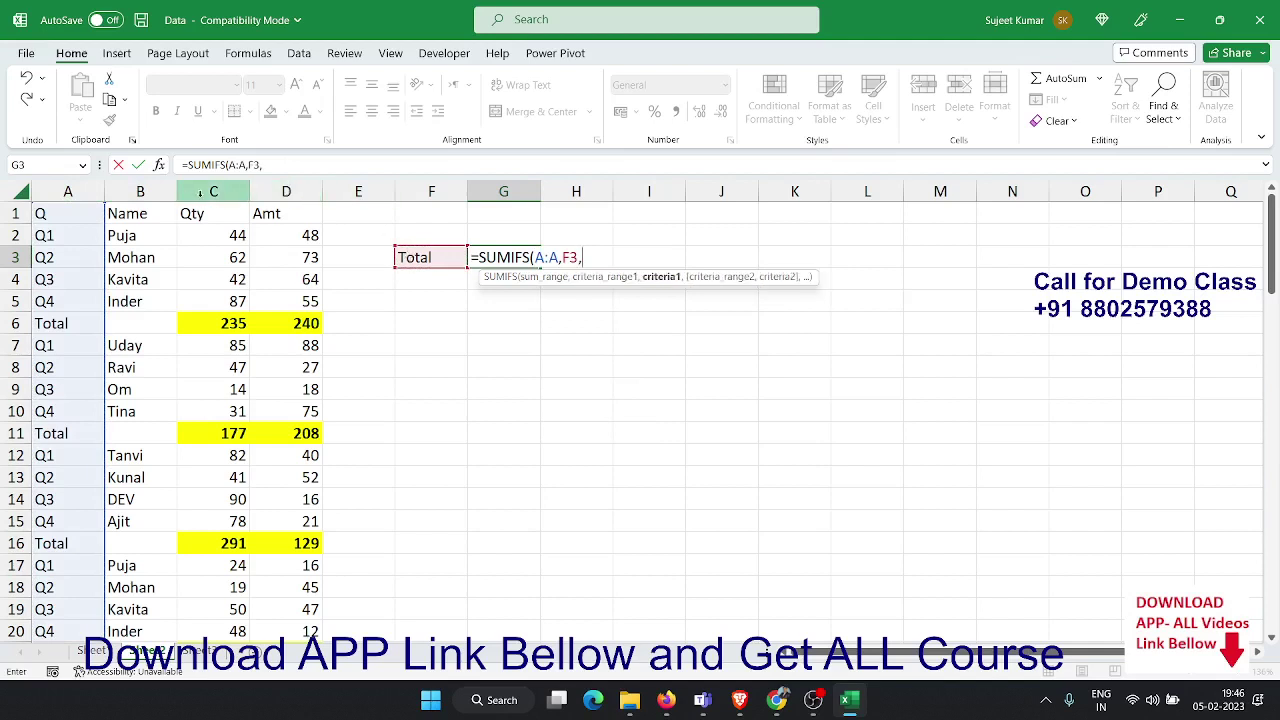
{"action": "left_click", "coordinate": [200, 193]}
{"action": "key", "text": "Return"}
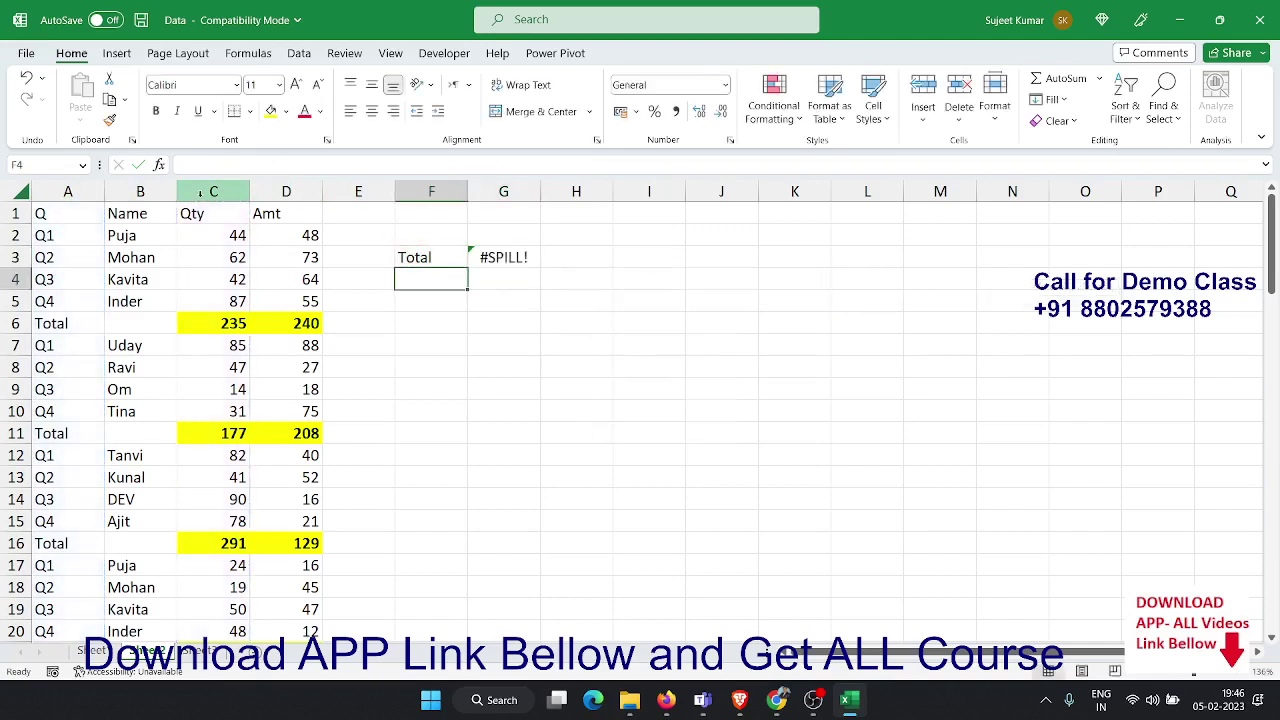
Correct G3's formula from SUMIFS to SUMIF so it returns 3422
{"action": "key", "text": "Up"}
{"action": "key", "text": "Right"}
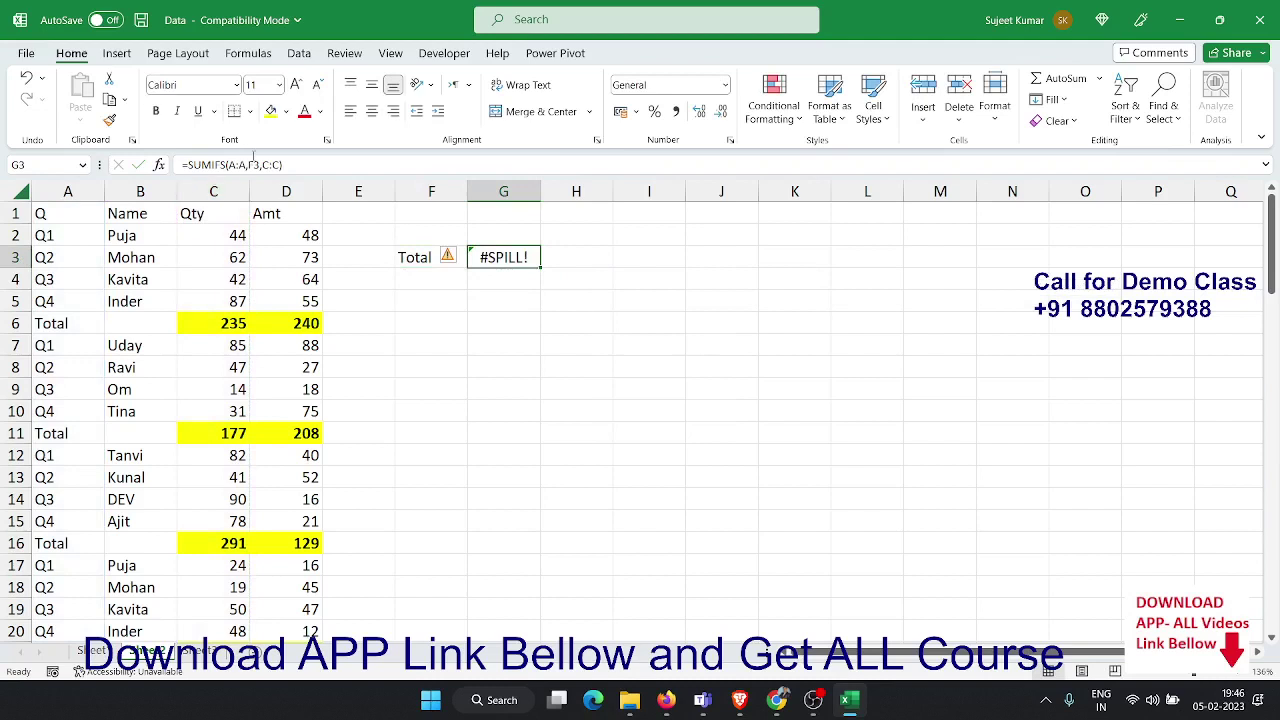
{"action": "left_click", "coordinate": [226, 165]}
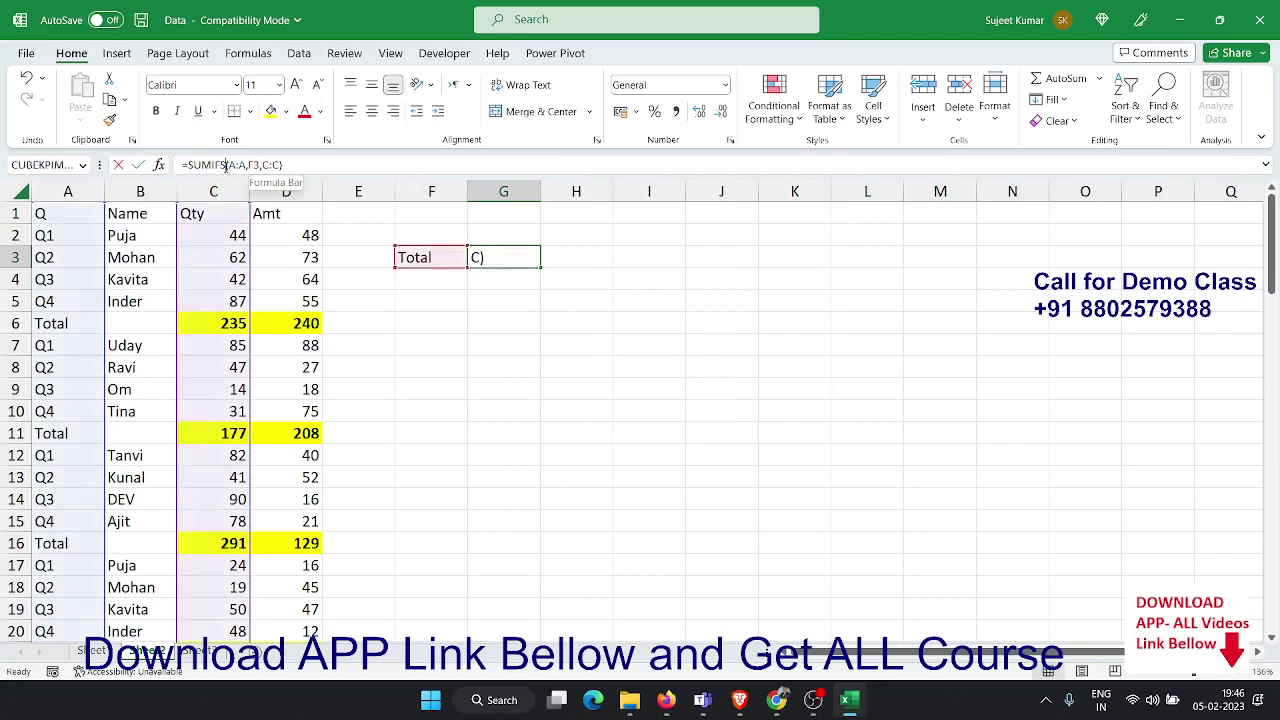
{"action": "key", "text": "BackSpace"}
{"action": "key", "text": "Return"}
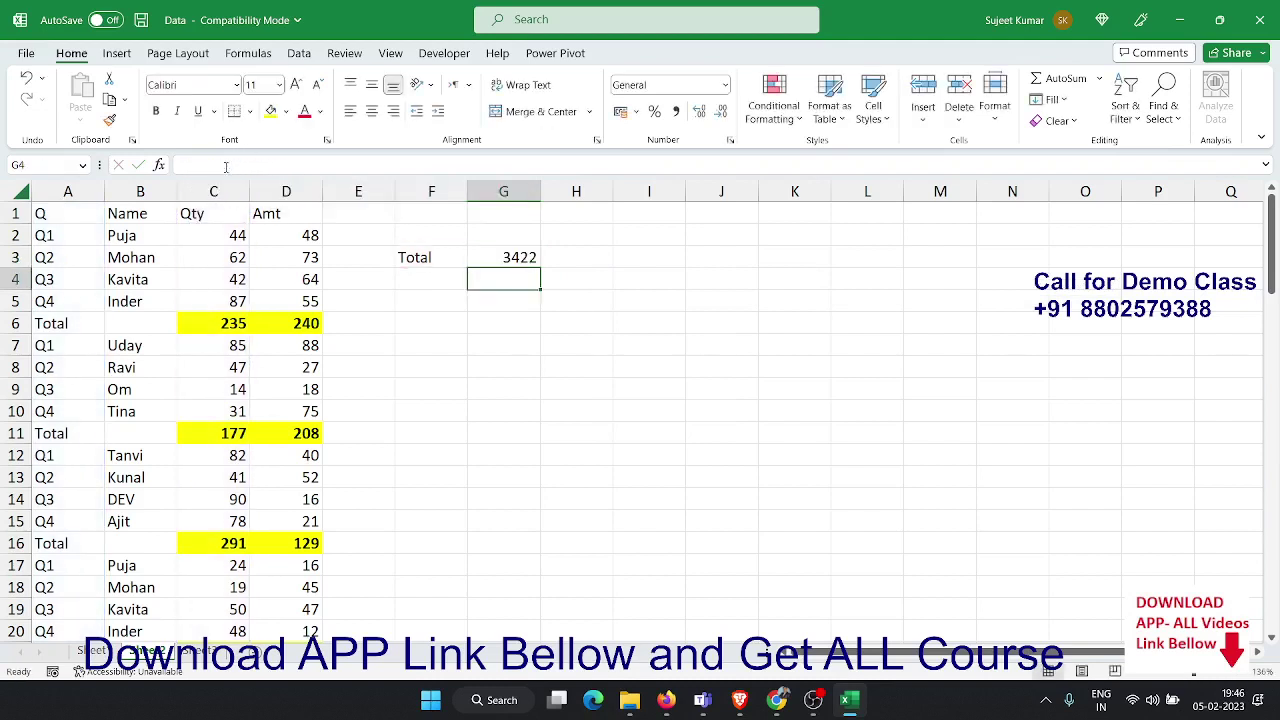
{"action": "key", "text": "Up"}
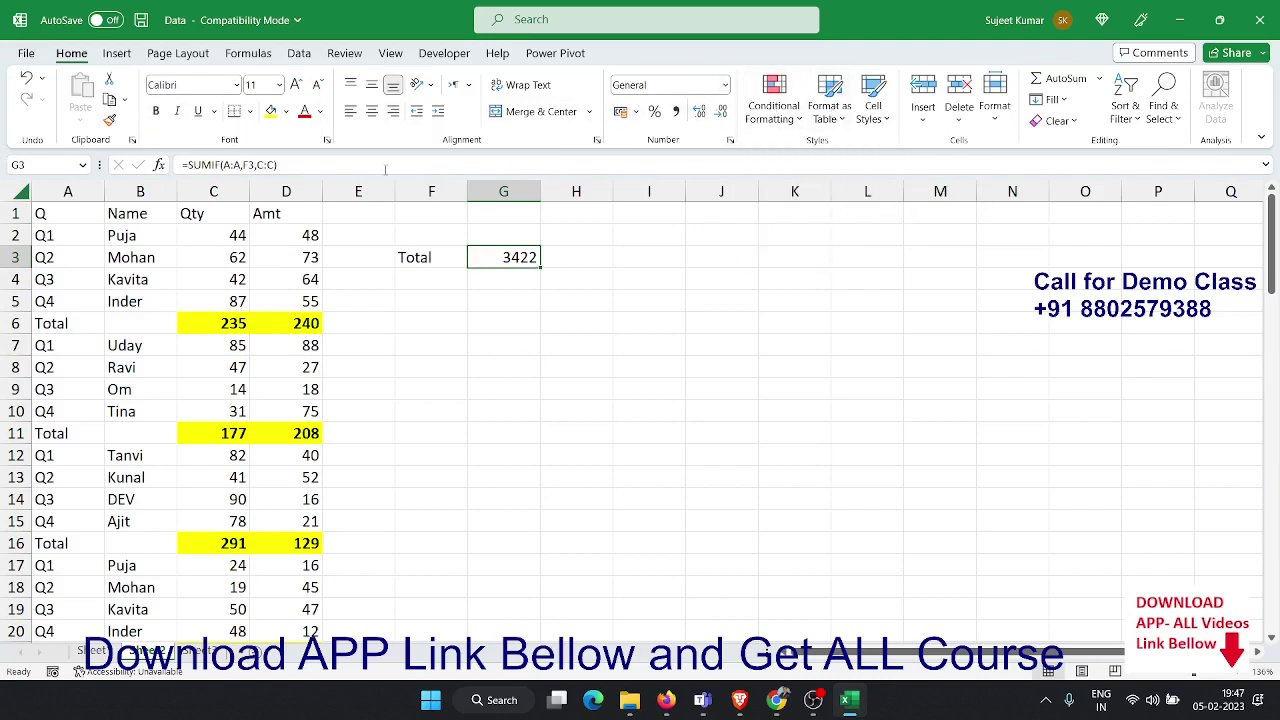
On the sales data sheet, format B1:N22 as a light-style table and dismiss the filtered-range warning
{"action": "left_click", "coordinate": [92, 651]}
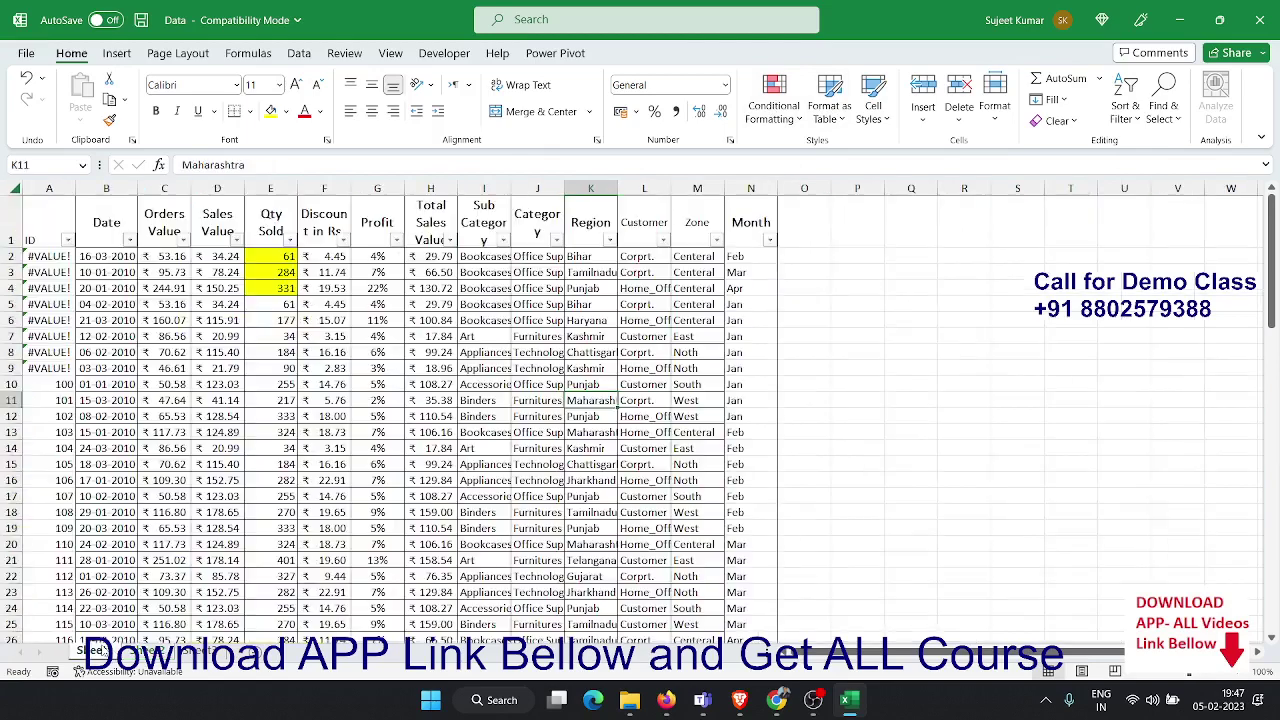
{"action": "left_click_drag", "start_coordinate": [514, 271], "coordinate": [596, 336]}
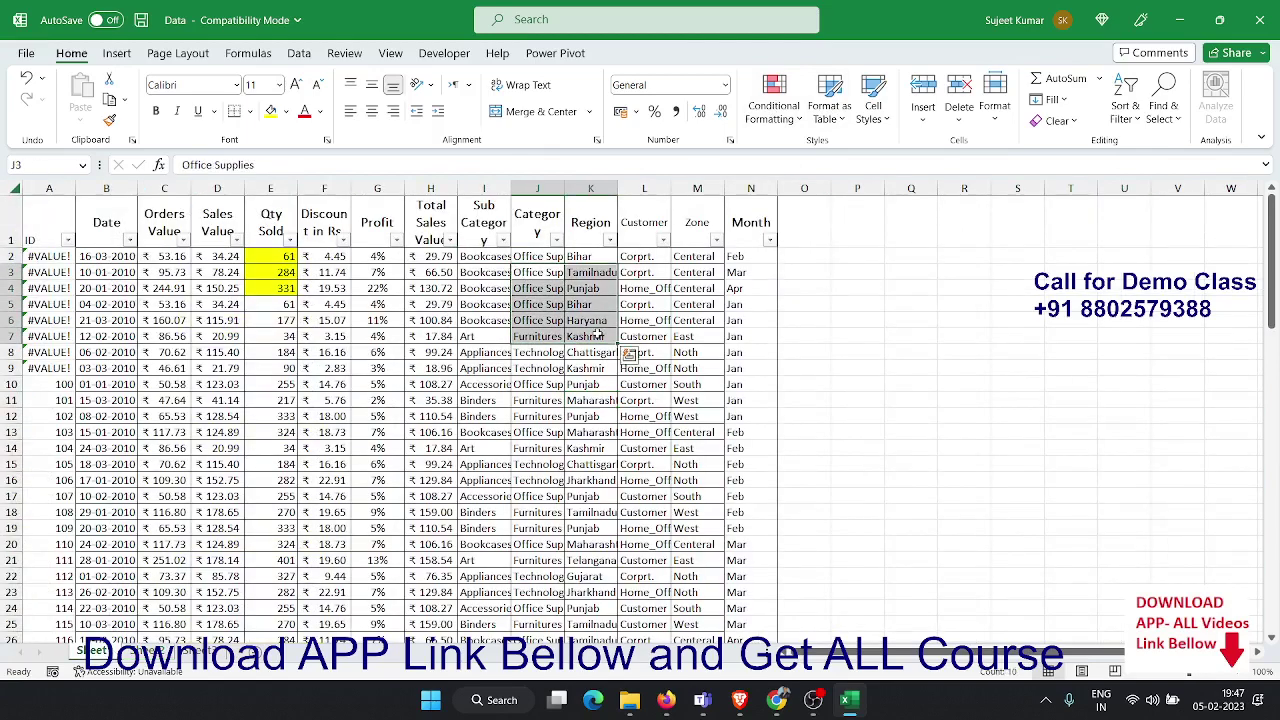
{"action": "left_click_drag", "start_coordinate": [128, 214], "coordinate": [740, 576]}
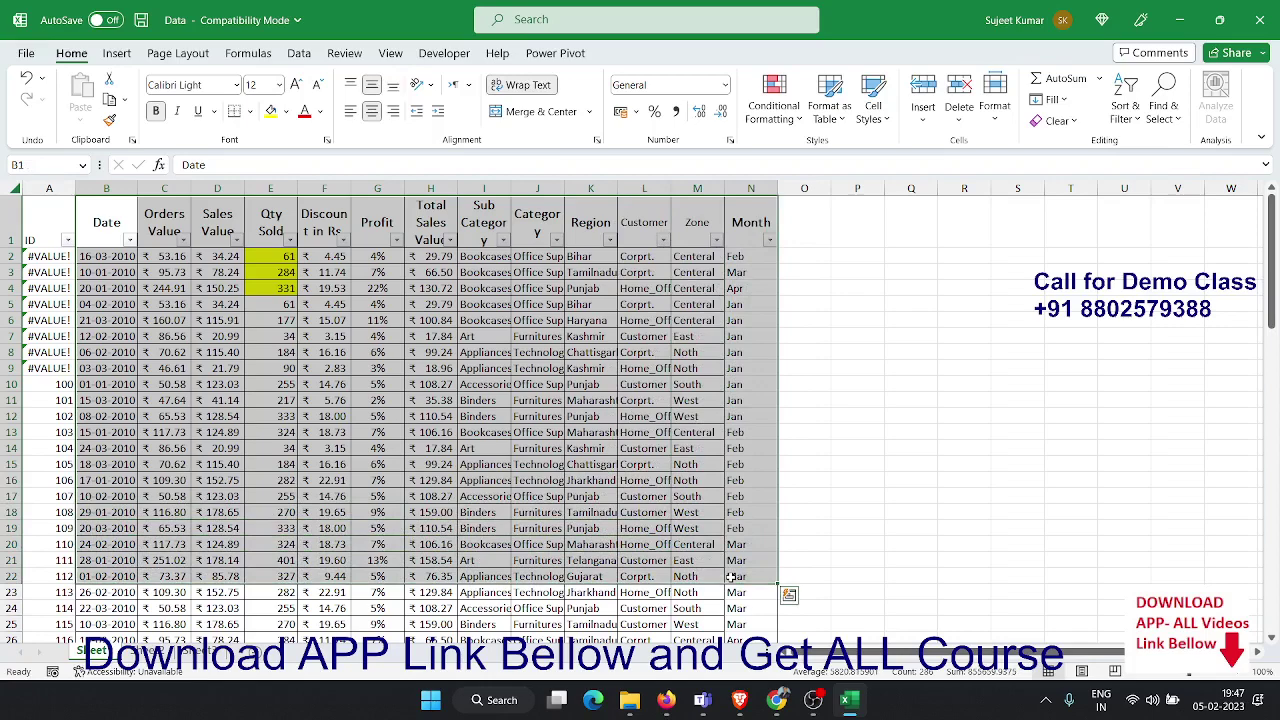
{"action": "left_click", "coordinate": [830, 118]}
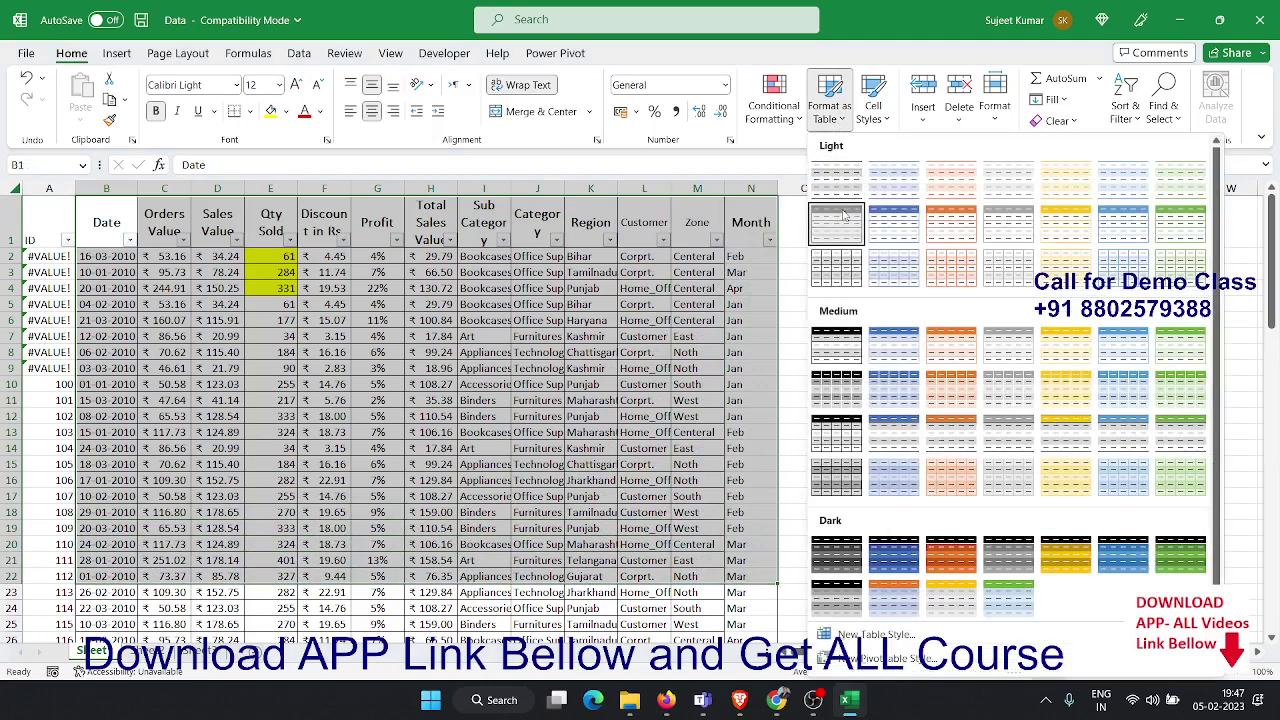
{"action": "left_click", "coordinate": [843, 214]}
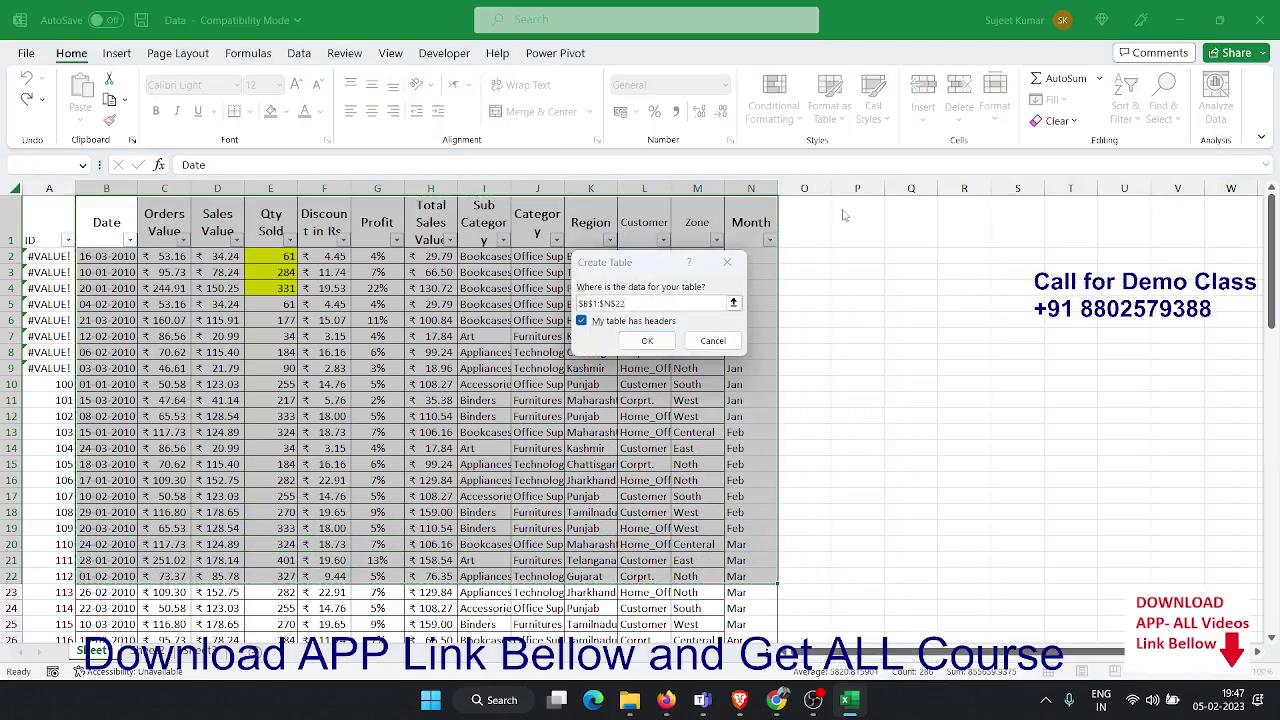
{"action": "key", "text": "Return"}
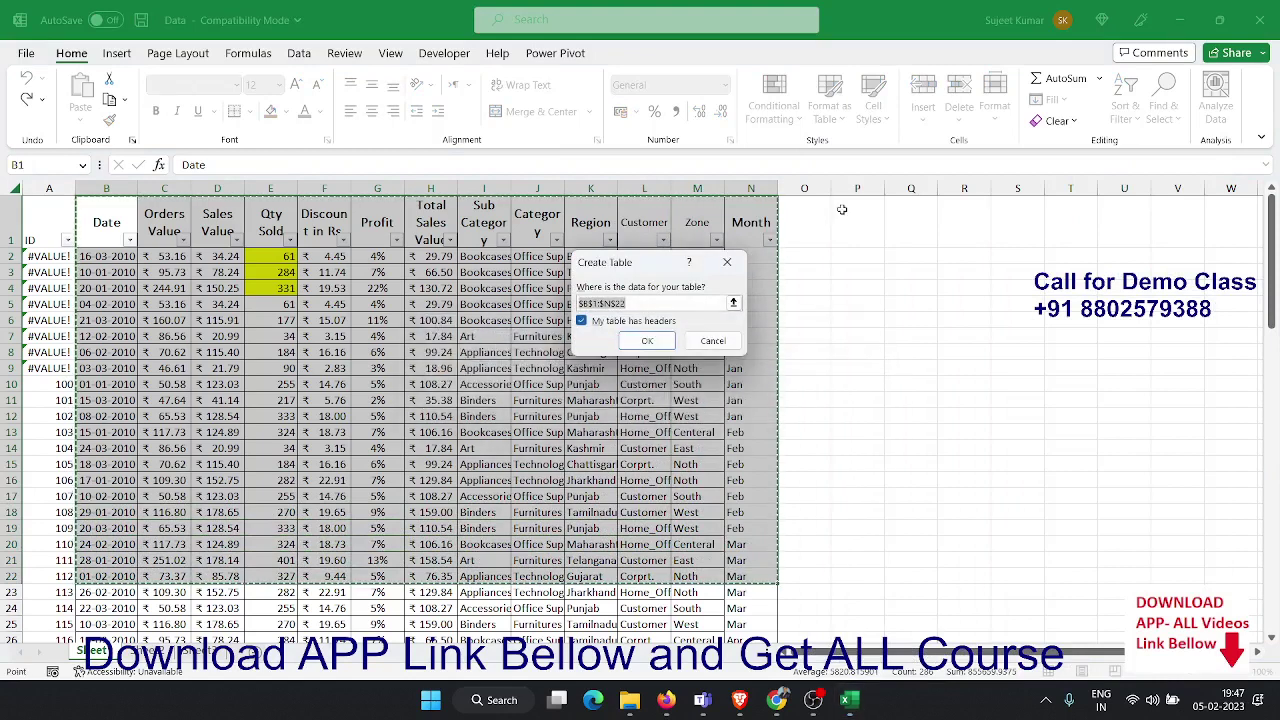
{"action": "left_click", "coordinate": [648, 341]}
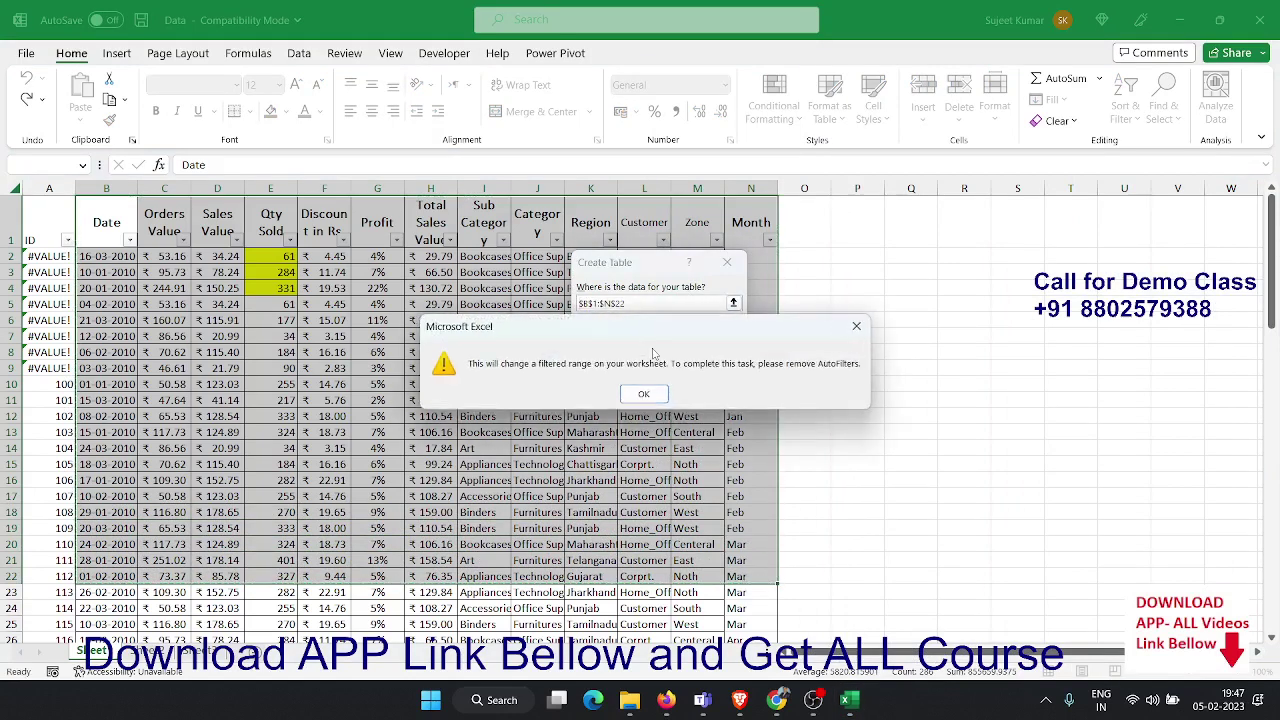
{"action": "left_click", "coordinate": [641, 396]}
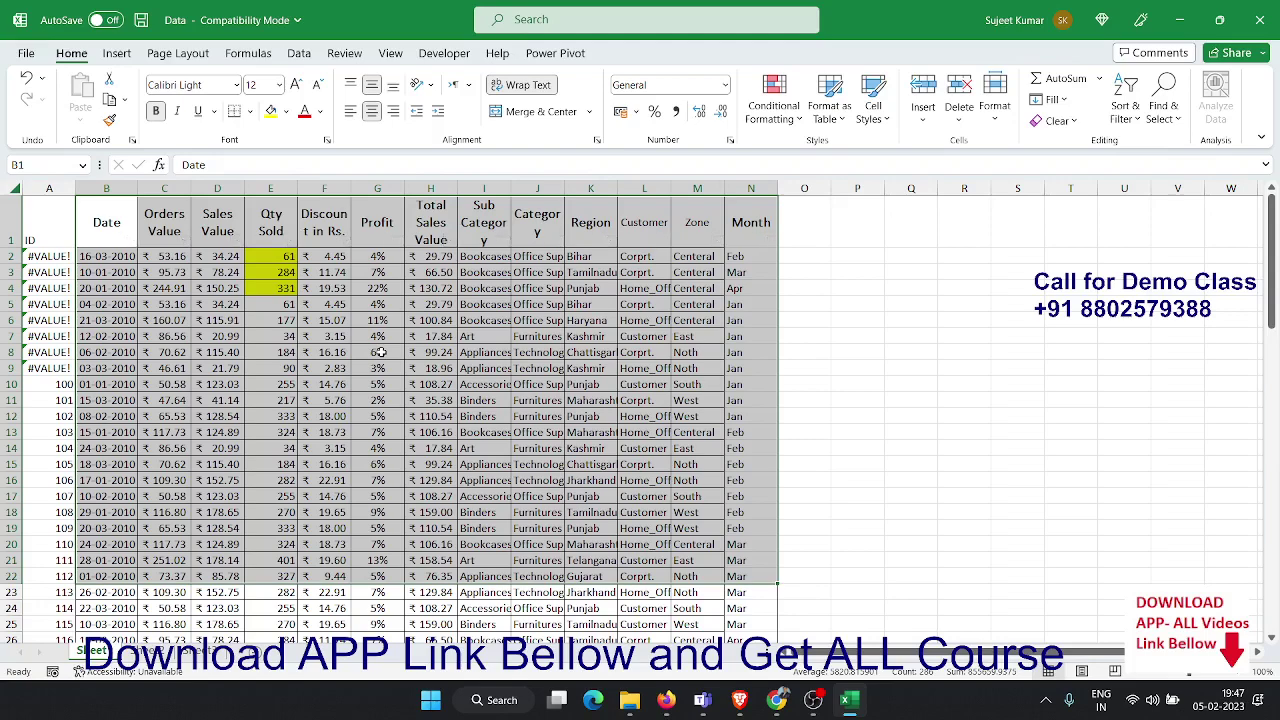
Format A1:N87 as a light-style table, then undo the table formatting
{"action": "left_click", "coordinate": [380, 352]}
{"action": "key", "text": "Up"}
{"action": "key", "text": "ctrl+Home"}
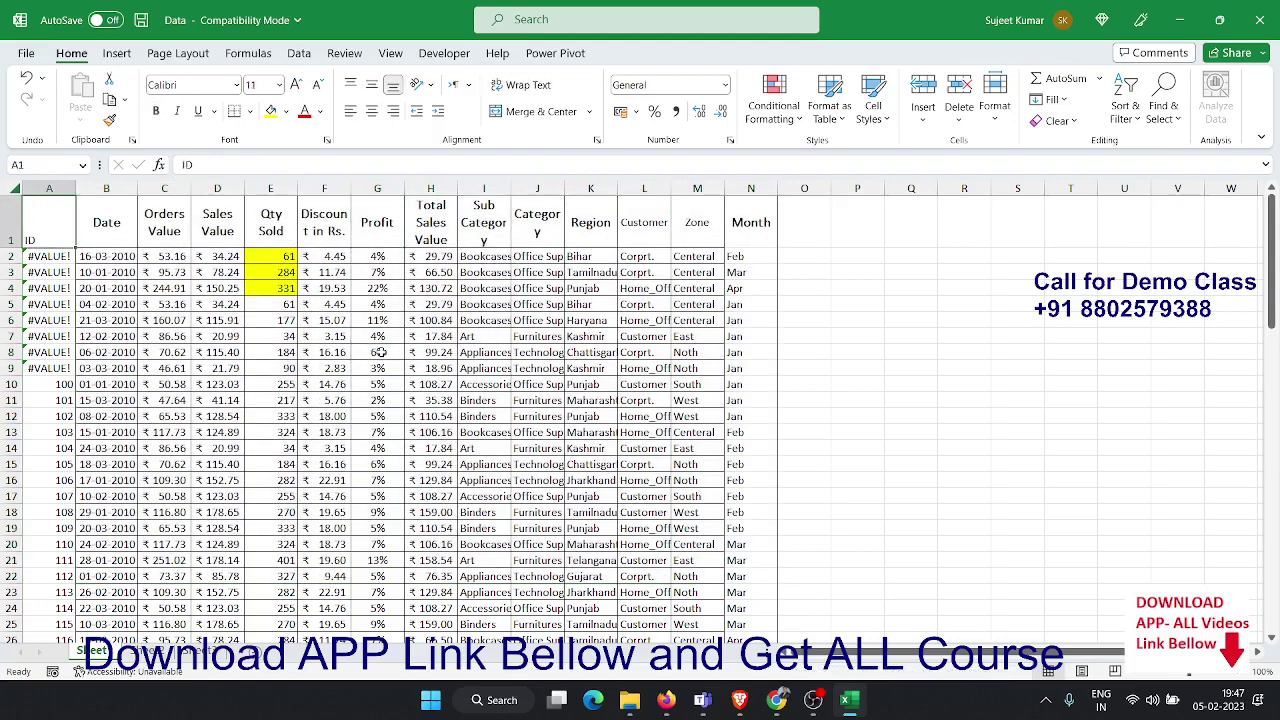
{"action": "key", "text": "ctrl+shift+Right"}
{"action": "key", "text": "ctrl+shift+Down"}
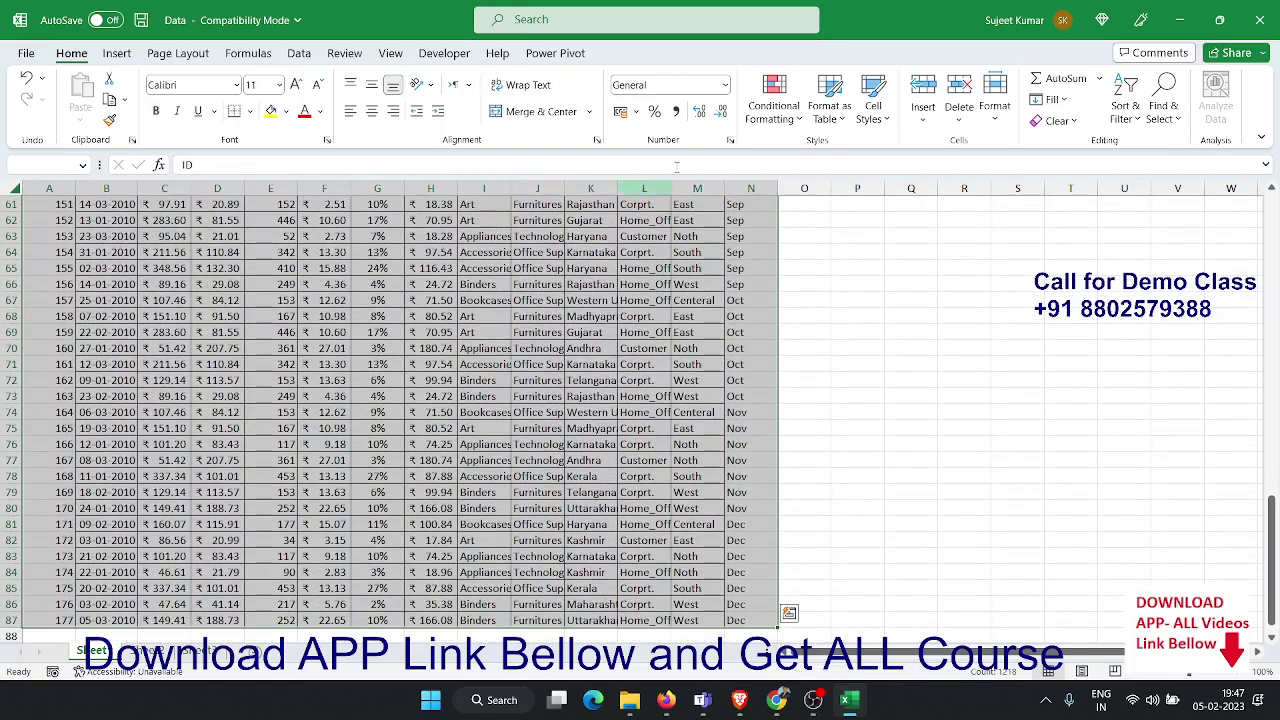
{"action": "left_click", "coordinate": [830, 110]}
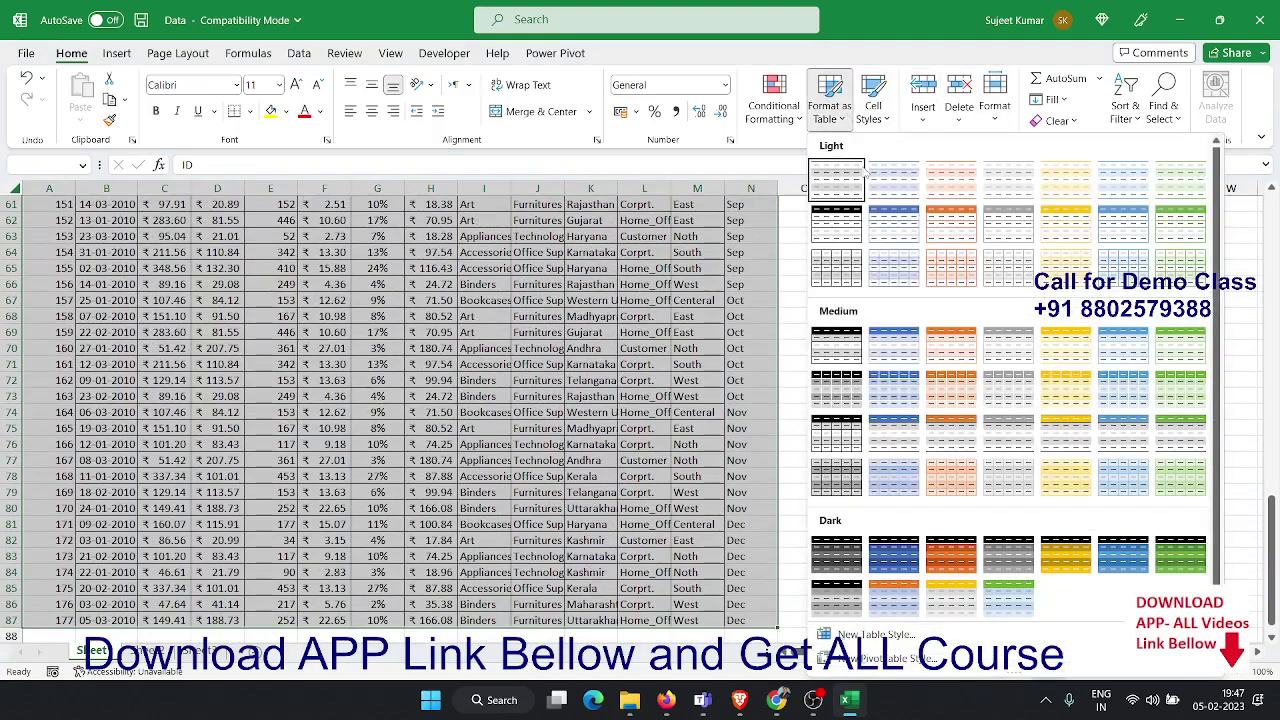
{"action": "left_click", "coordinate": [838, 220]}
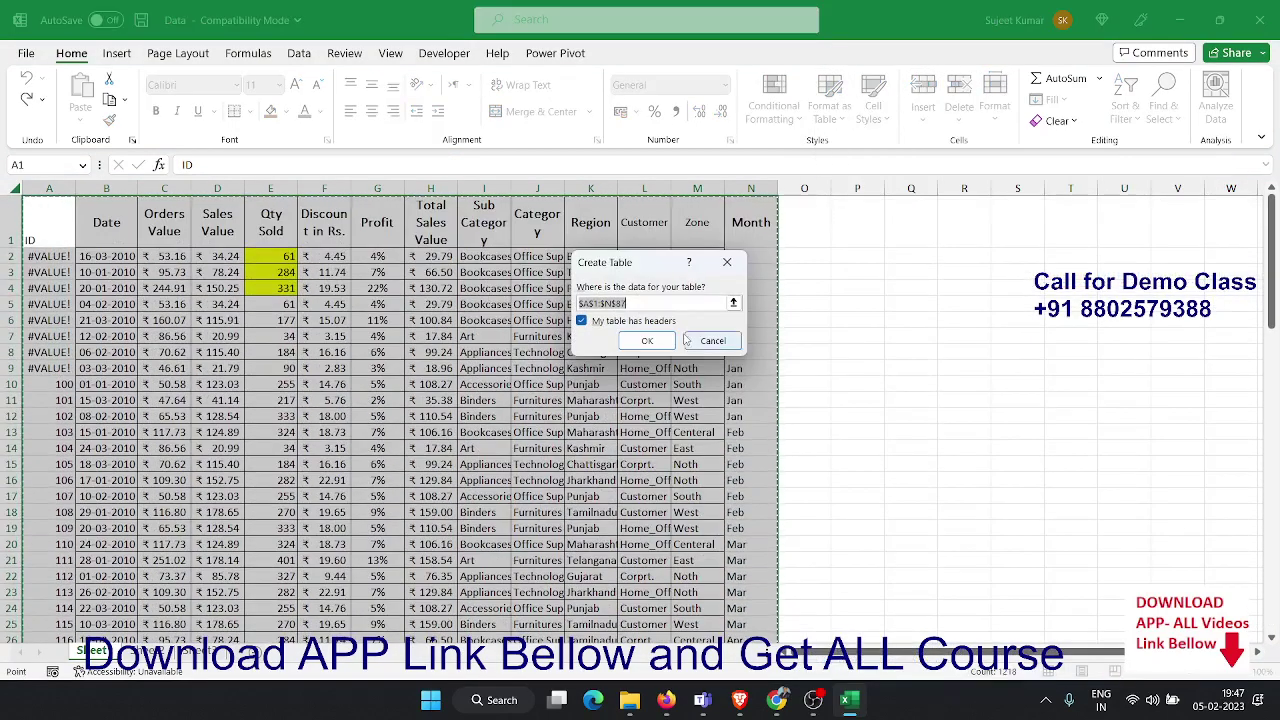
{"action": "left_click", "coordinate": [648, 340]}
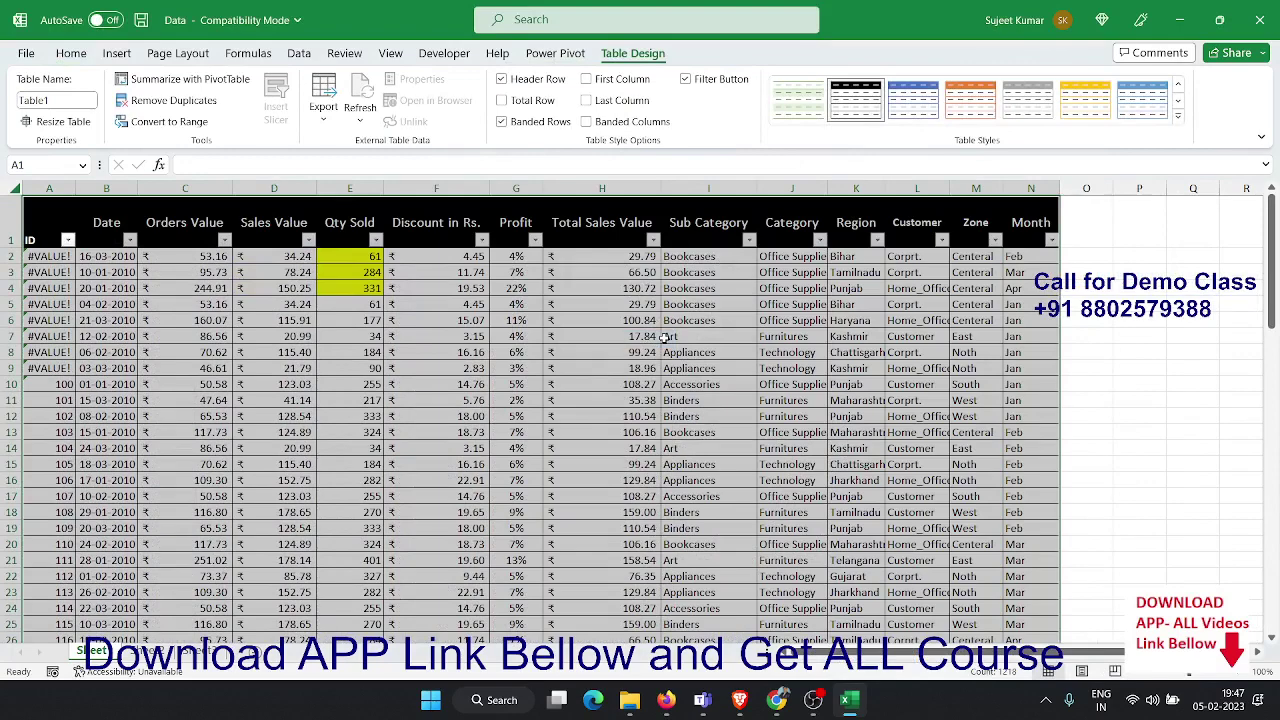
{"action": "key", "text": "ctrl+z"}
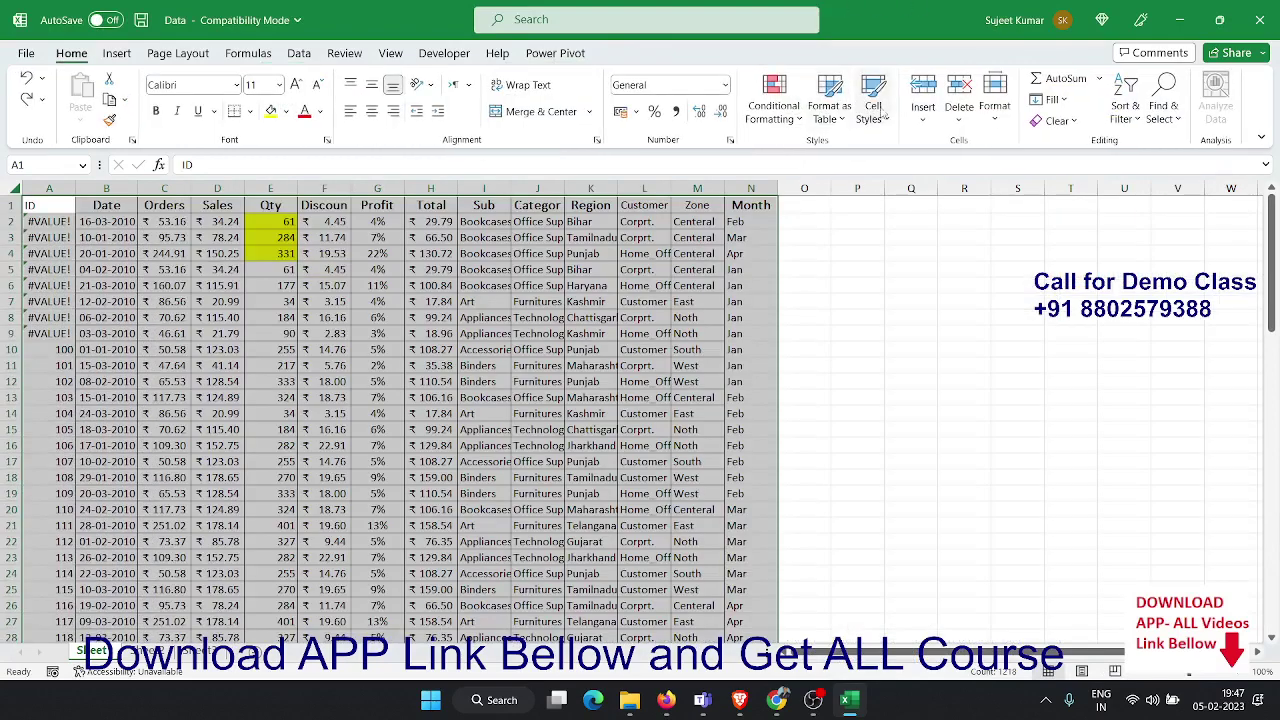
{"action": "left_click", "coordinate": [873, 108]}
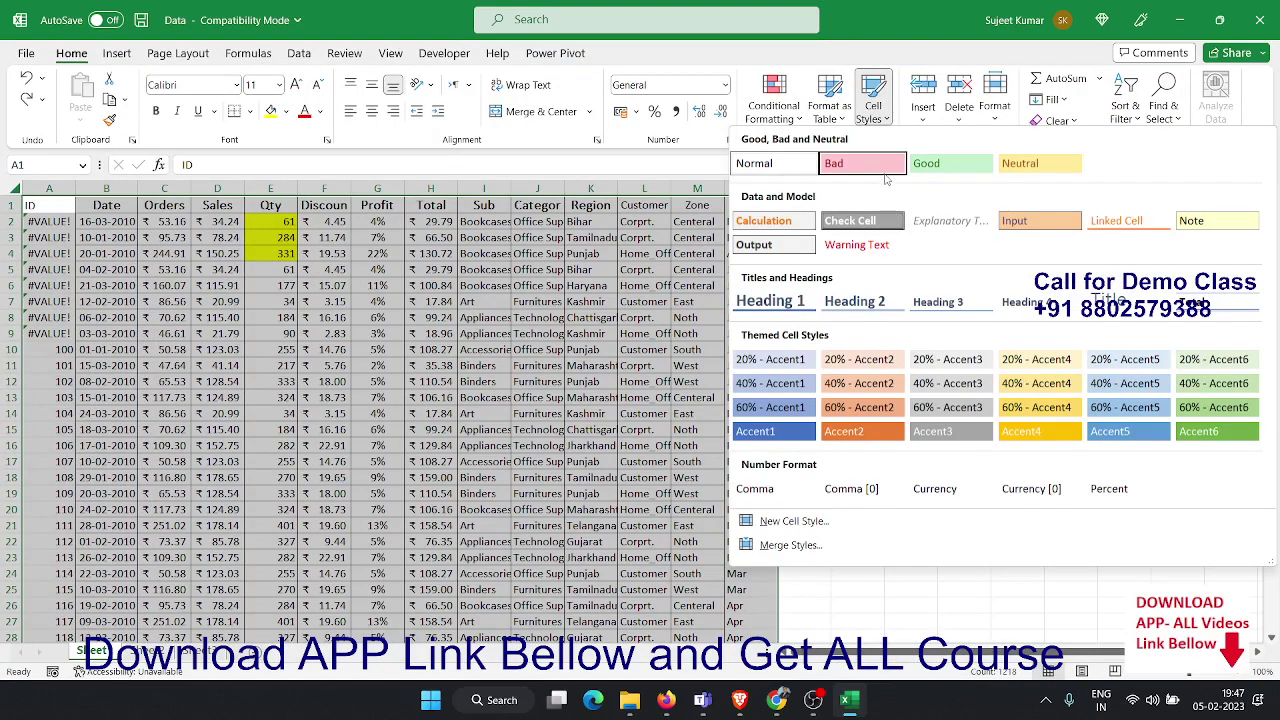
{"action": "left_click", "coordinate": [884, 165]}
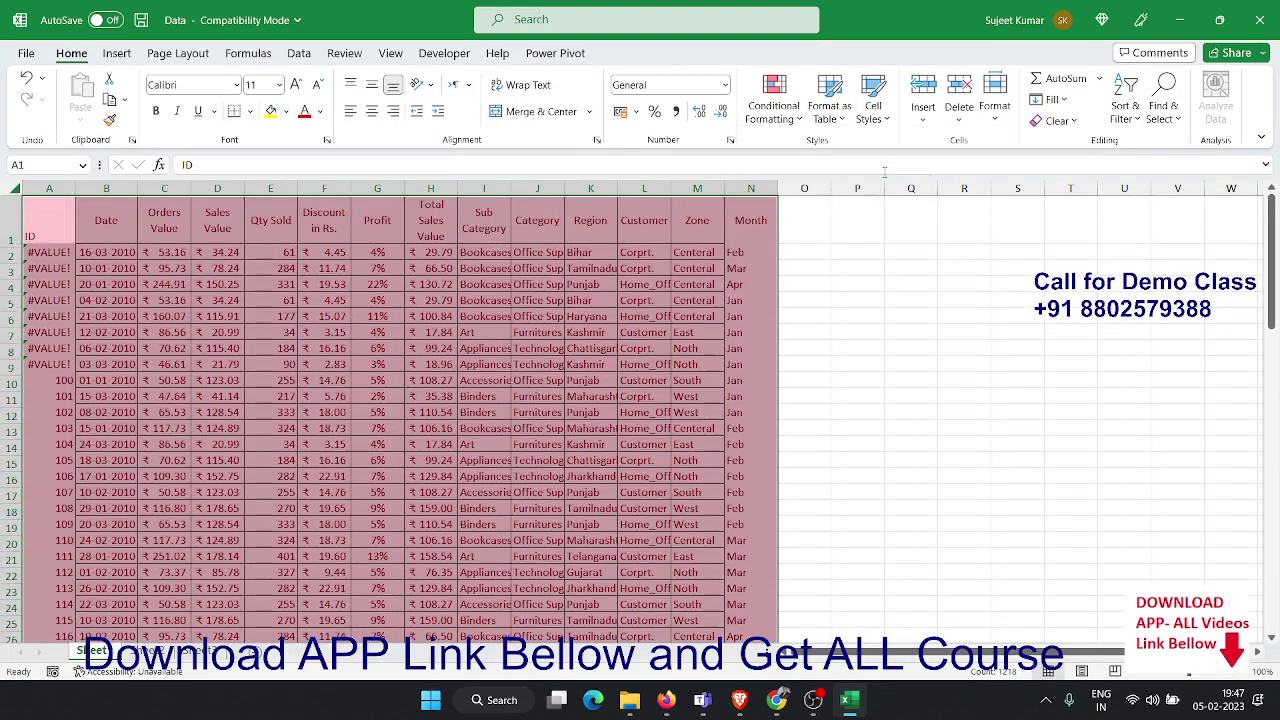
{"action": "key", "text": "ctrl+z"}
{"action": "left_click", "coordinate": [925, 122]}
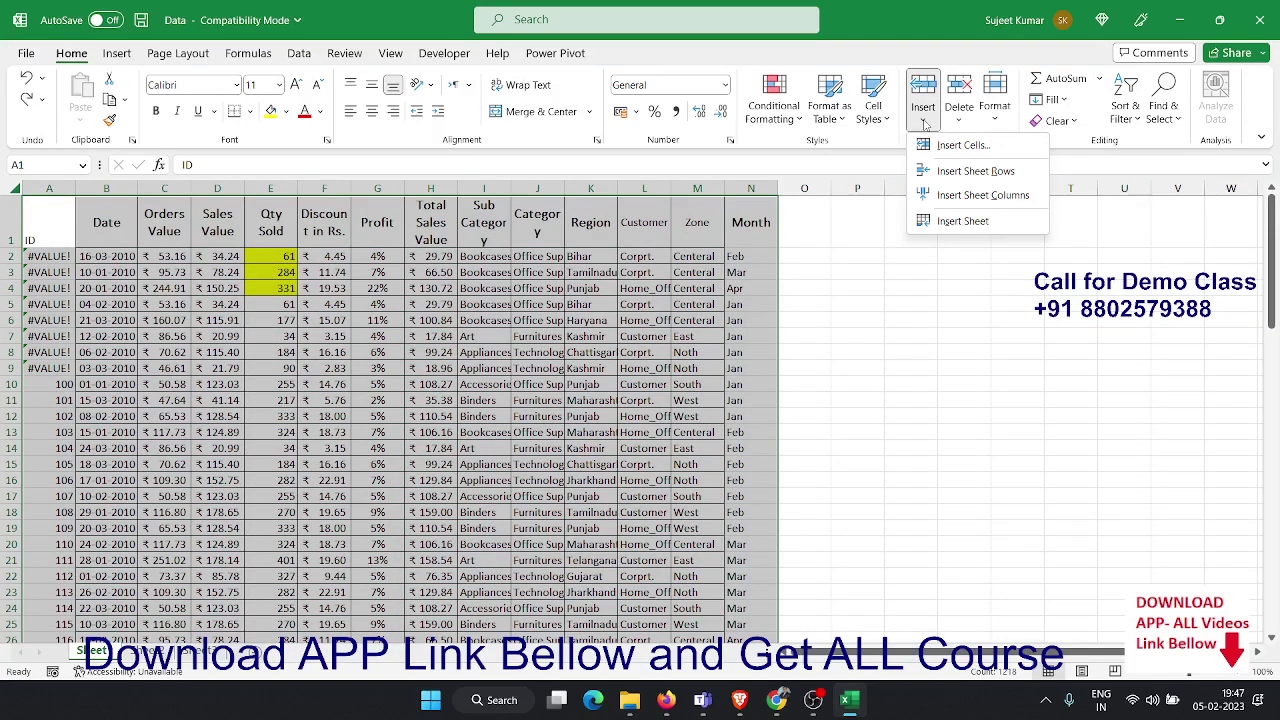
{"action": "left_click", "coordinate": [959, 122]}
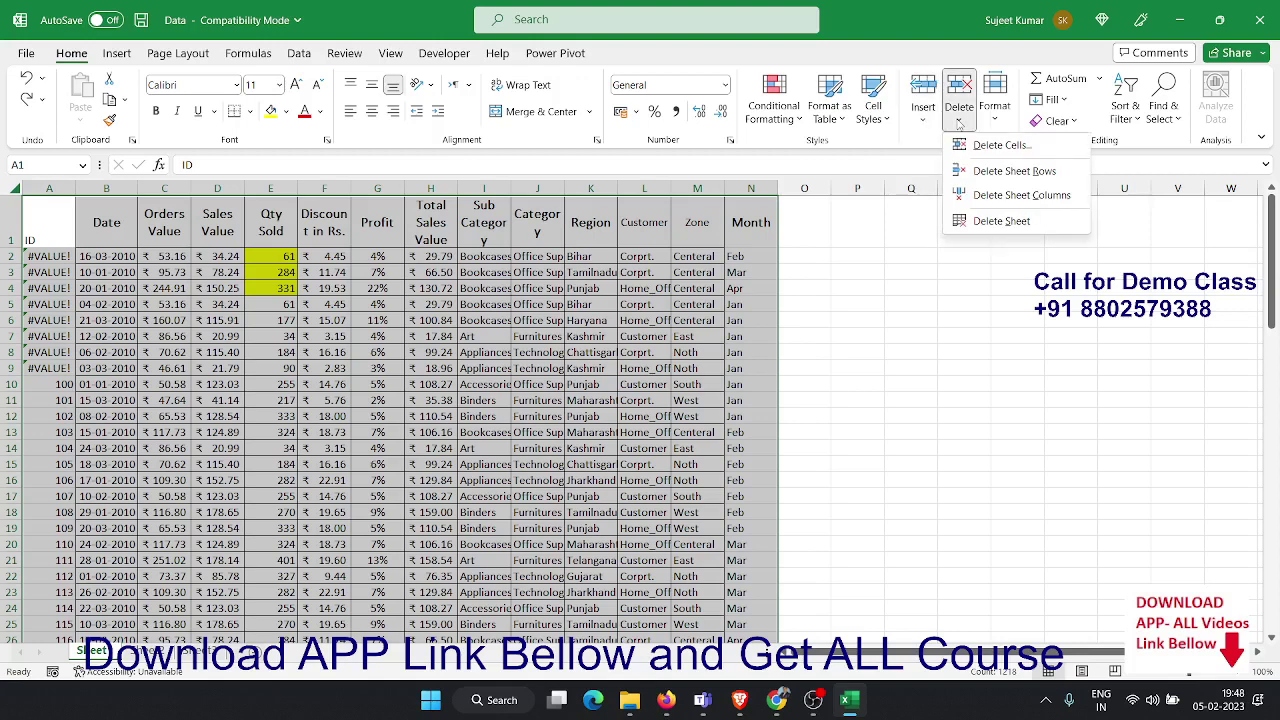
{"action": "left_click", "coordinate": [995, 118]}
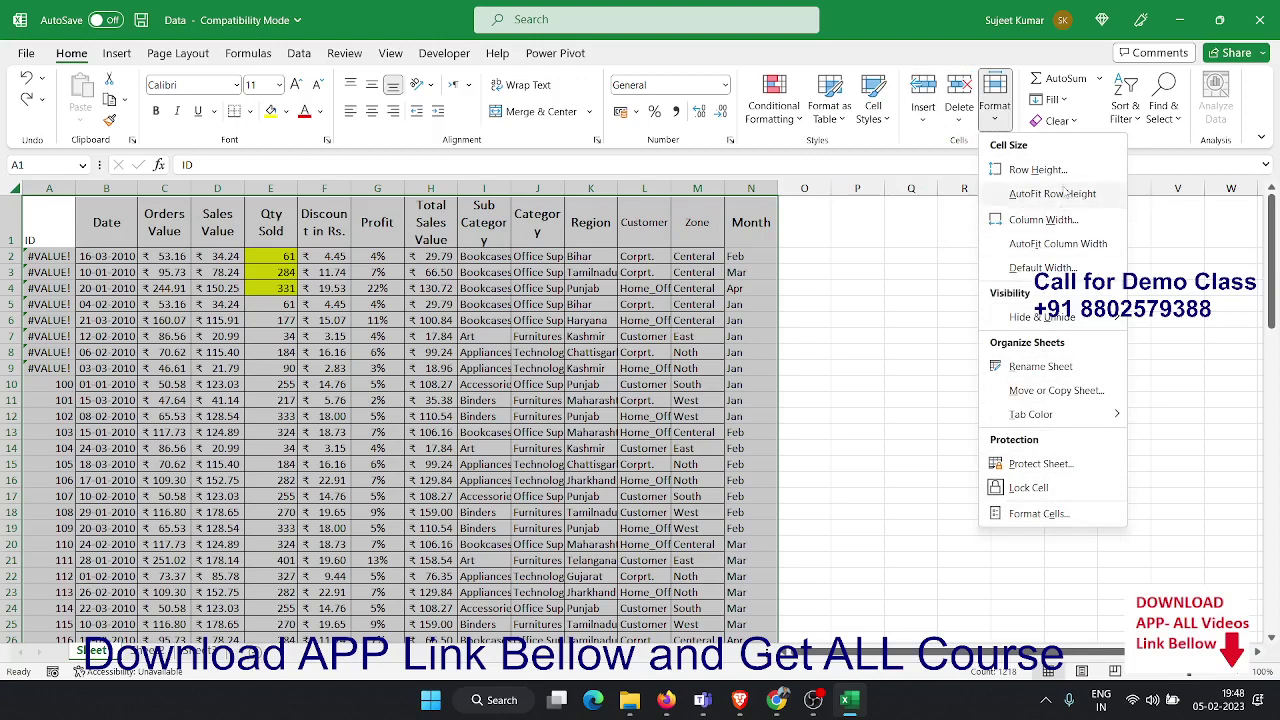
{"action": "left_click", "coordinate": [1064, 101]}
{"action": "left_click", "coordinate": [1085, 107]}
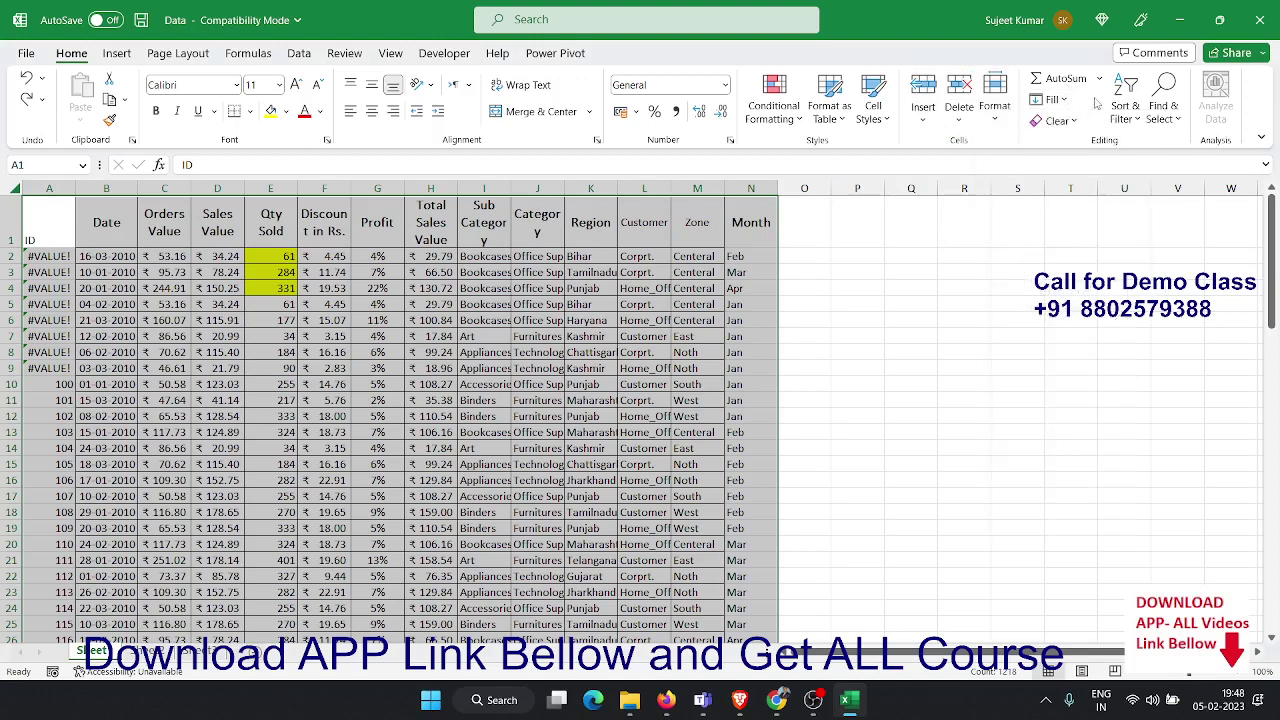
{"action": "left_click", "coordinate": [940, 307]}
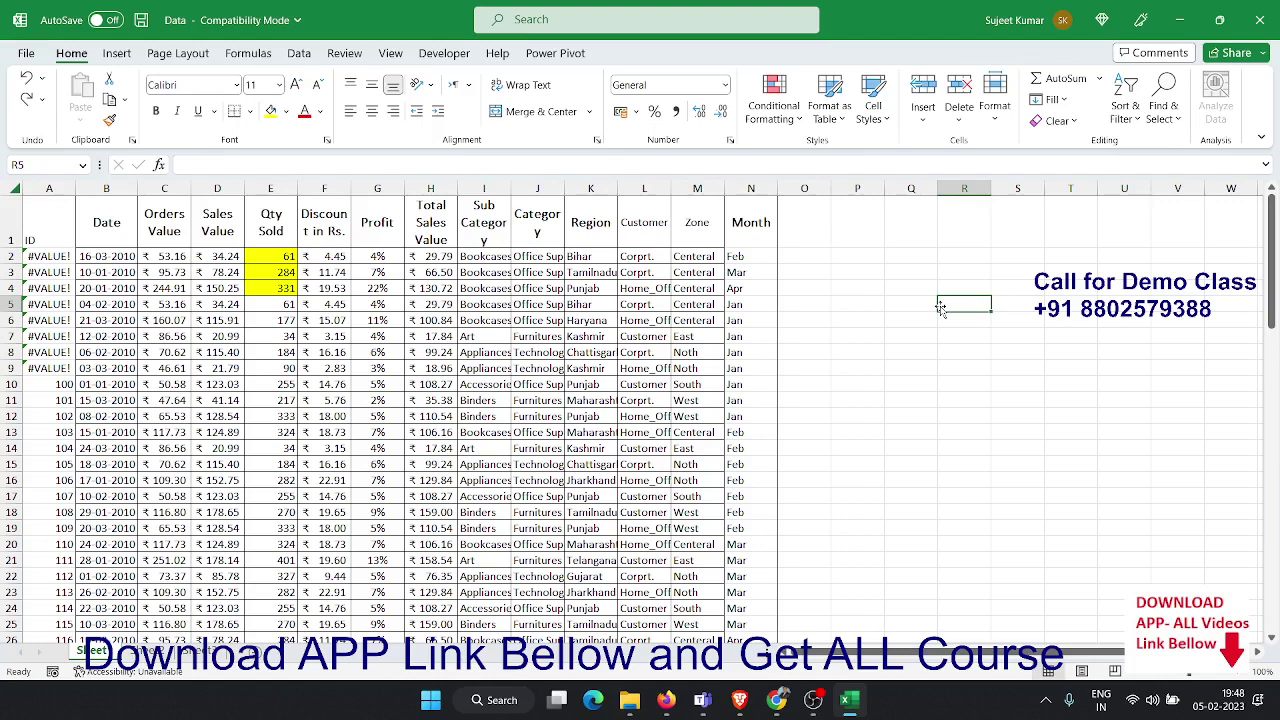
{"action": "left_click", "coordinate": [123, 60]}
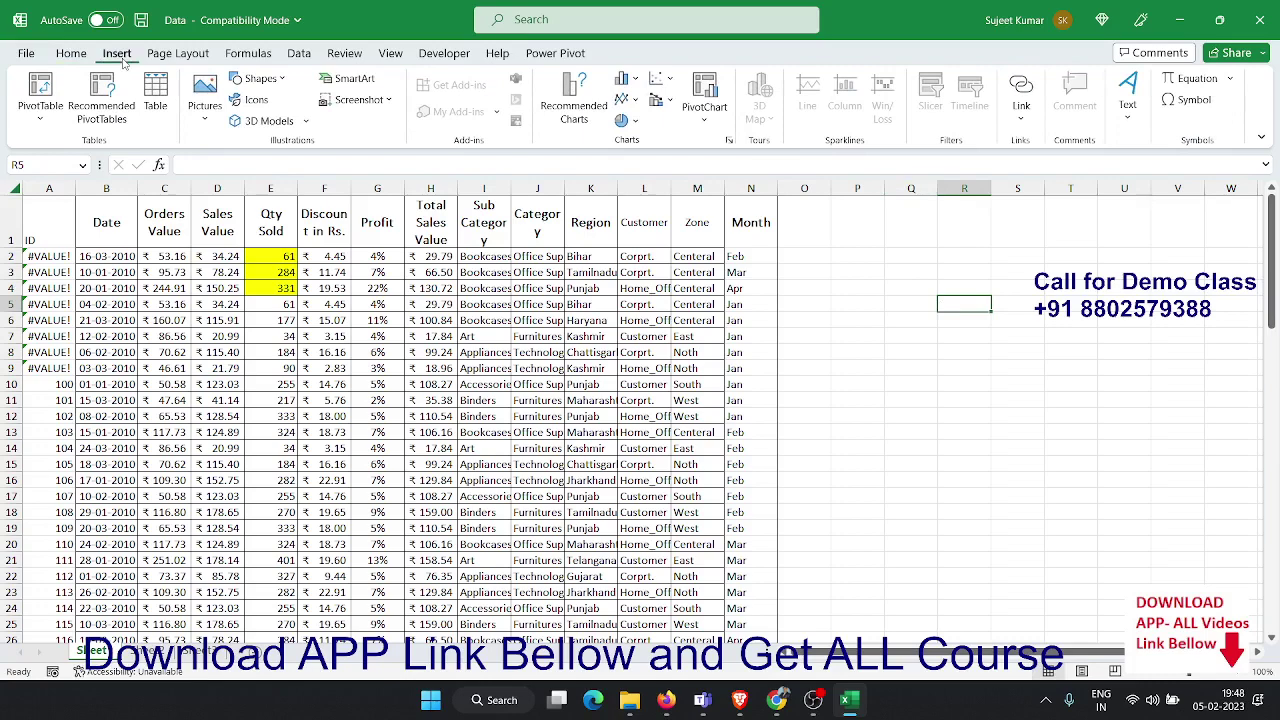
Minimize Excel, browse Class_Rec (E:) > EXCEL-2021 > 1. Most usefull Feature, and open Test-1
{"action": "left_click", "coordinate": [1179, 21]}
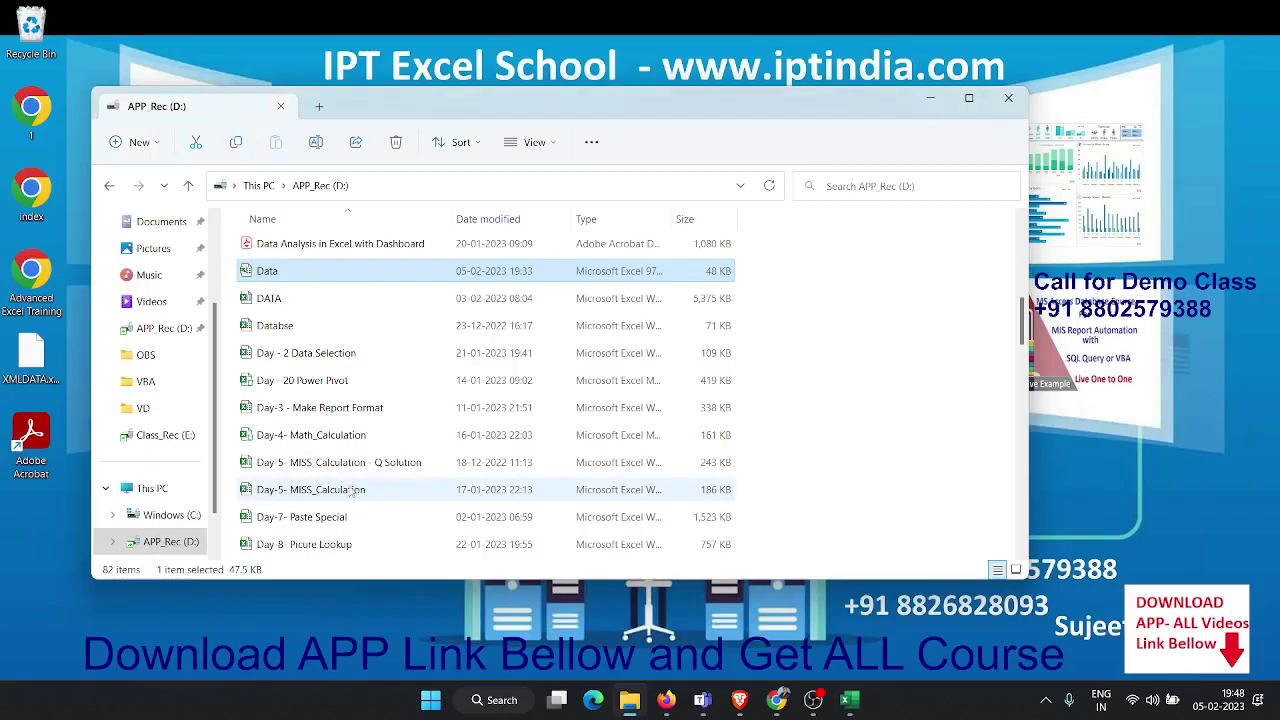
{"action": "left_click", "coordinate": [197, 545]}
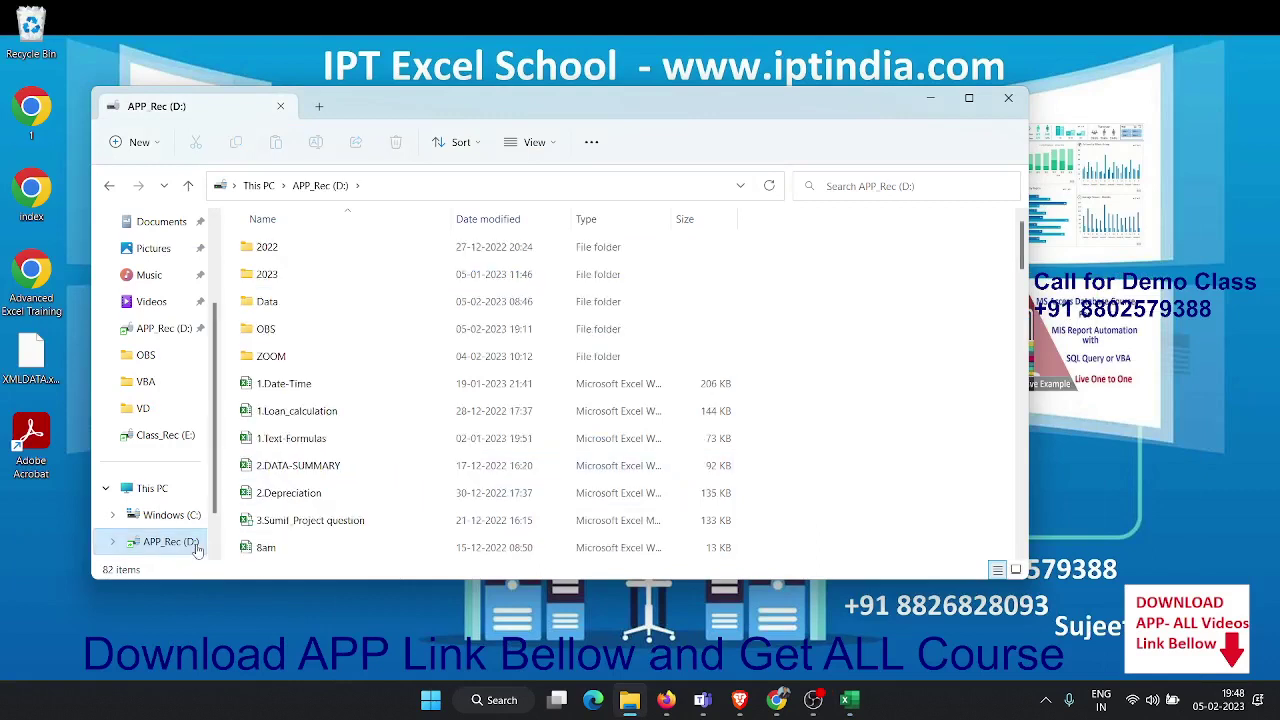
{"action": "scroll", "coordinate": [211, 535], "scroll_direction": "down", "scroll_amount": 1}
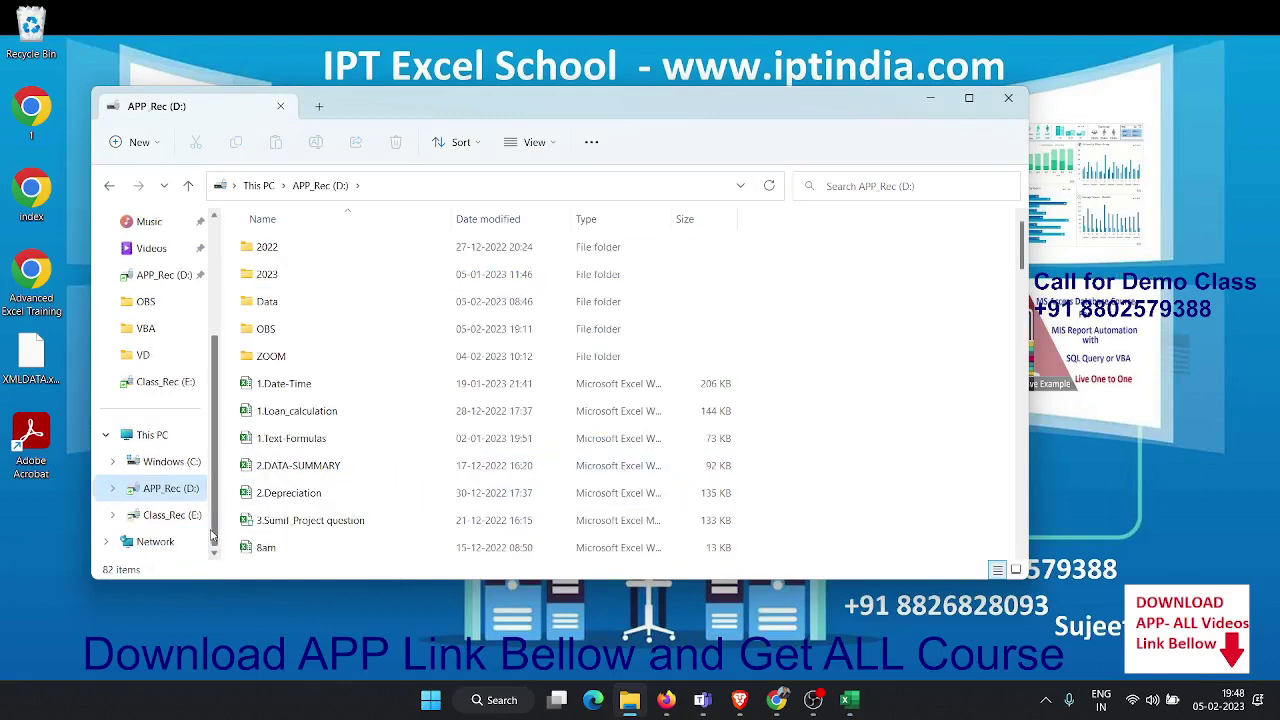
{"action": "left_click", "coordinate": [195, 520]}
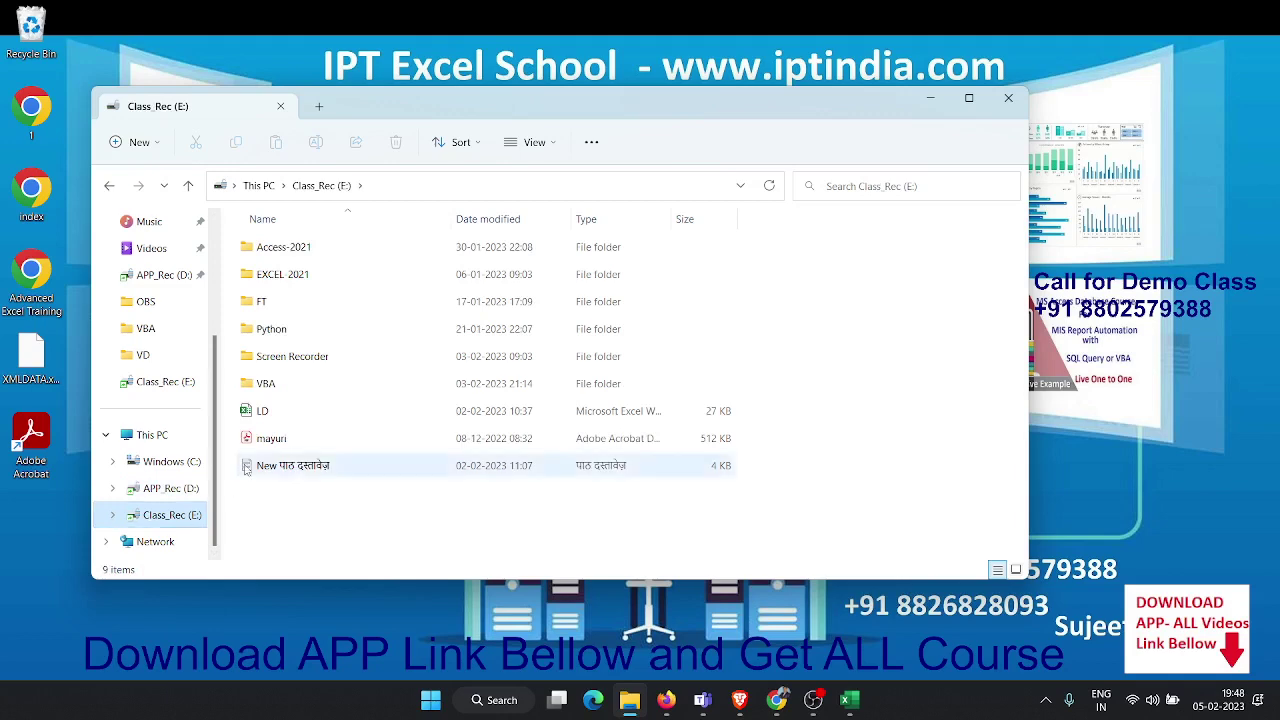
{"action": "left_click", "coordinate": [301, 283]}
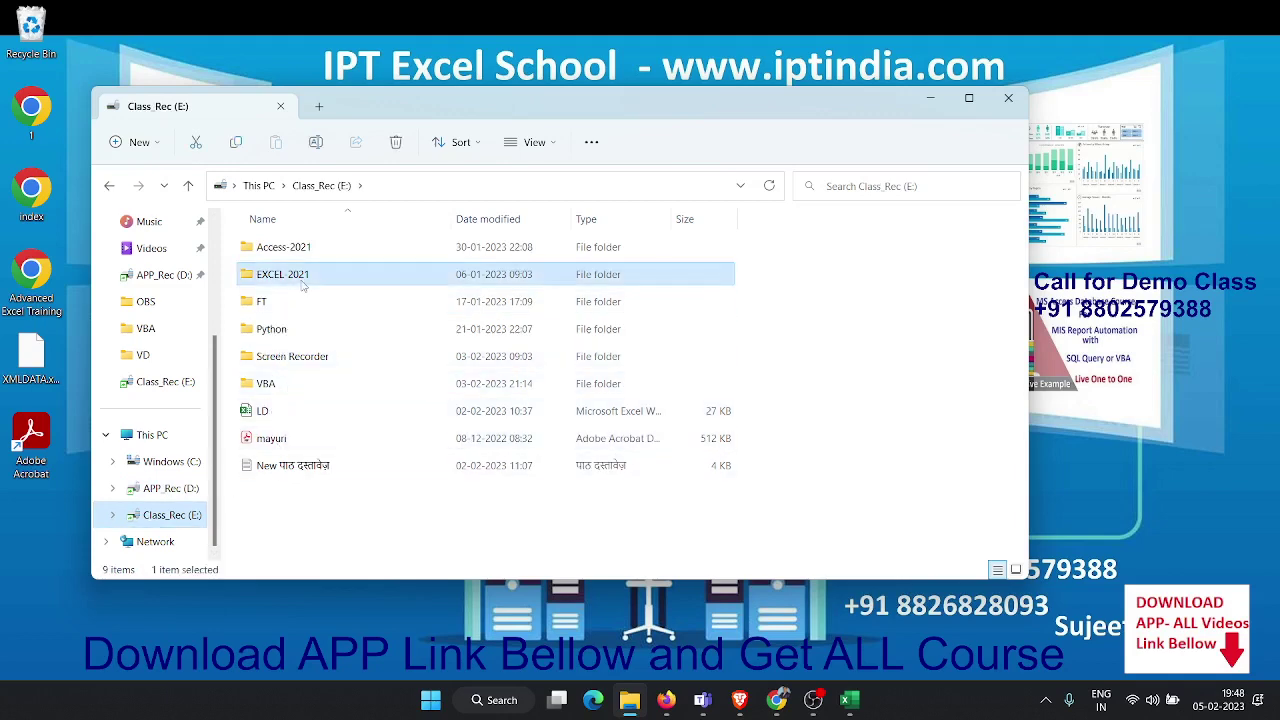
{"action": "double_click", "coordinate": [301, 283]}
{"action": "left_click", "coordinate": [307, 477]}
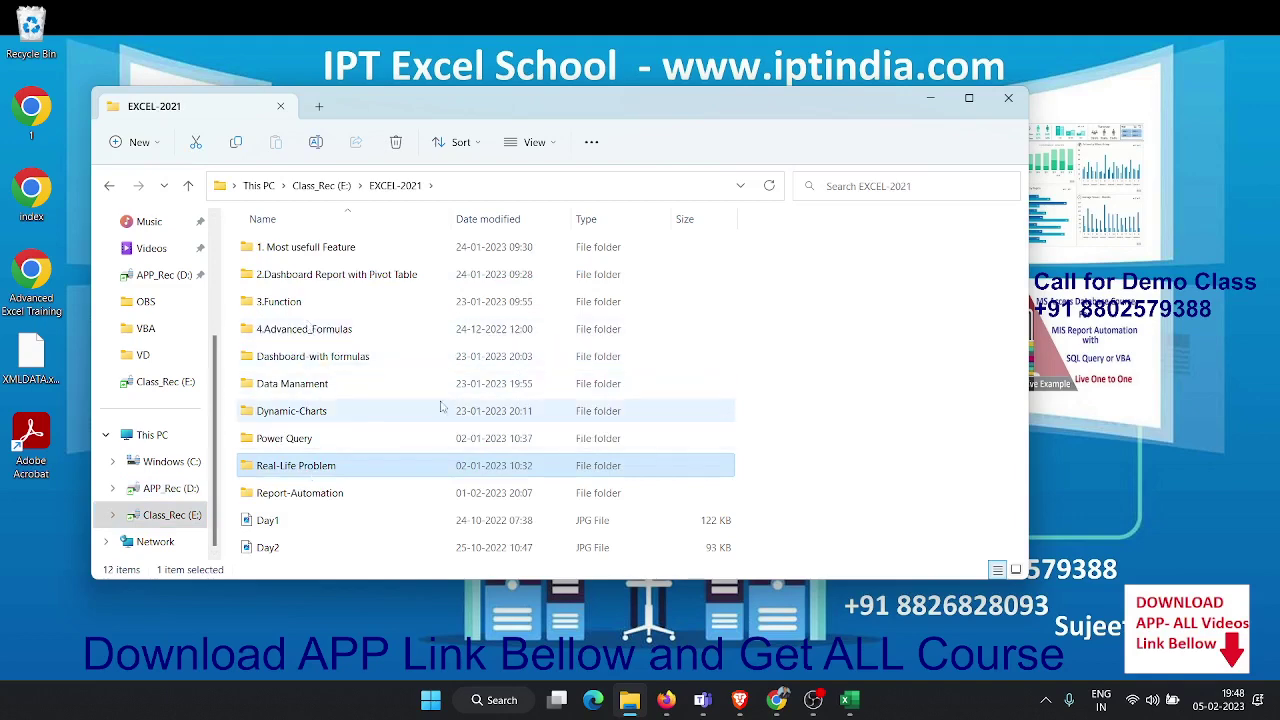
{"action": "double_click", "coordinate": [393, 250]}
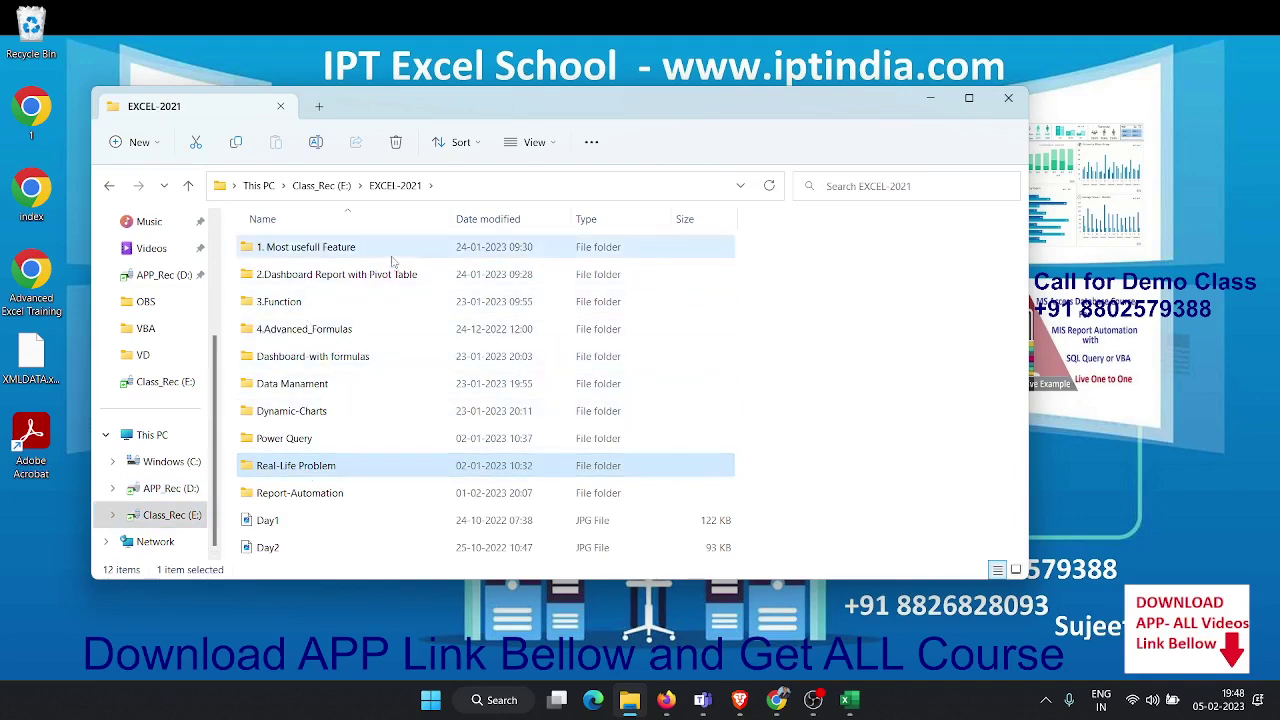
{"action": "key", "text": "t"}
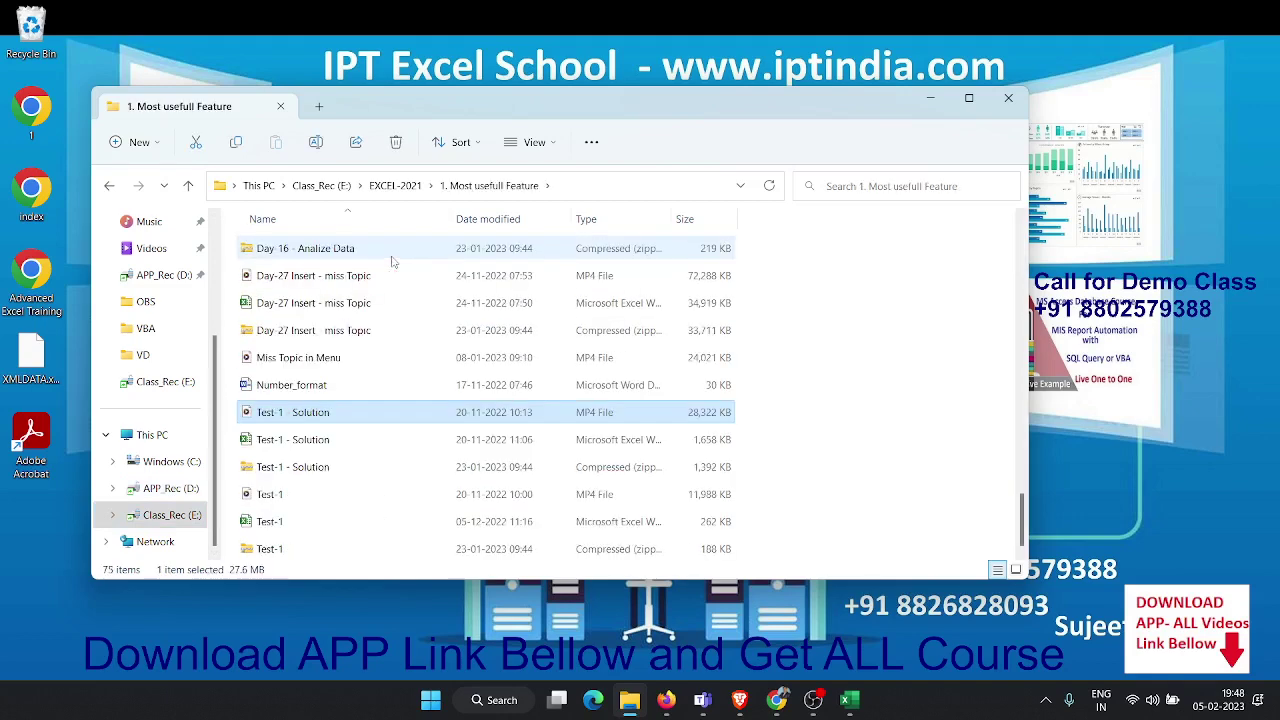
{"action": "left_click", "coordinate": [340, 438]}
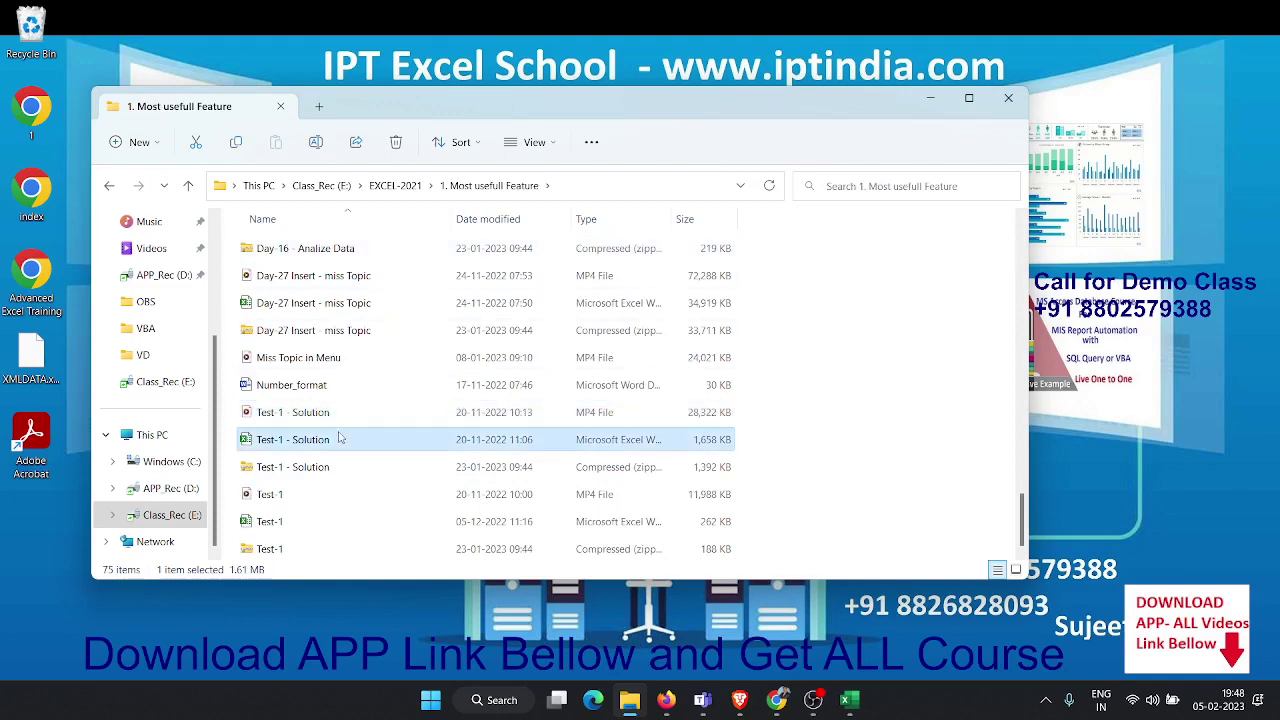
{"action": "double_click", "coordinate": [298, 525]}
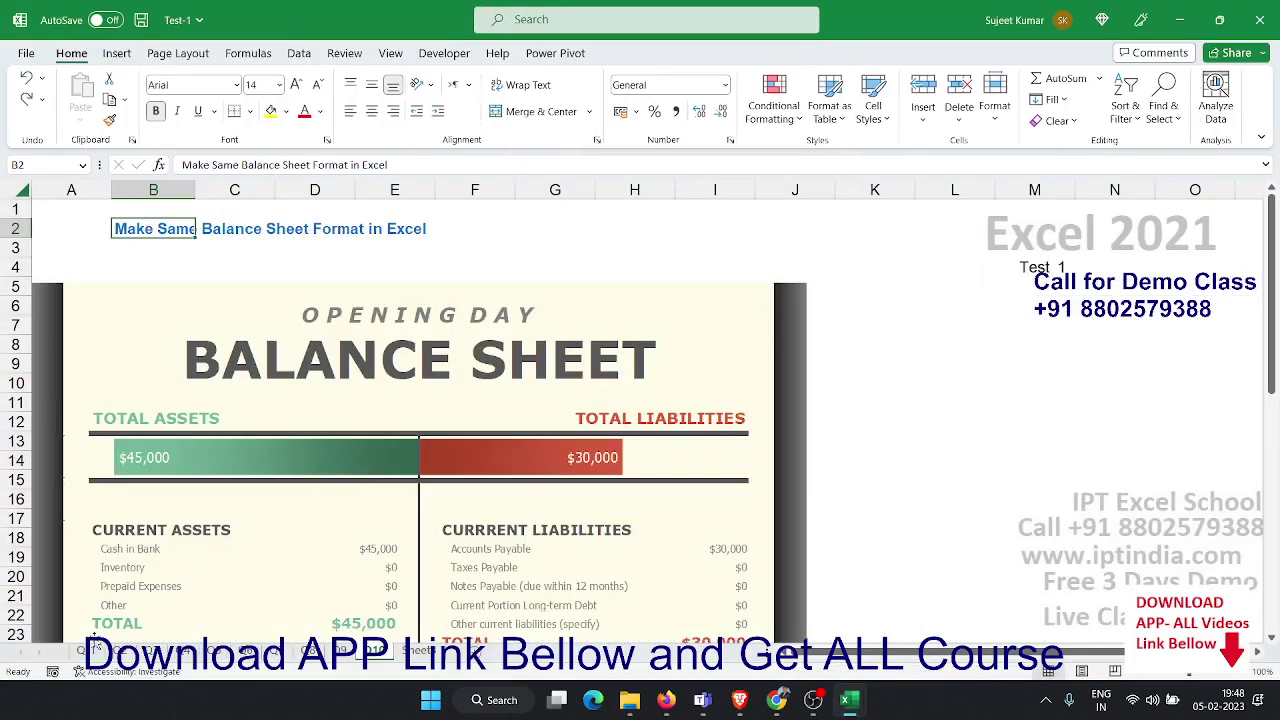
Open the Remove Formulas Same Area sheet and return to cell A1
{"action": "left_click", "coordinate": [82, 651]}
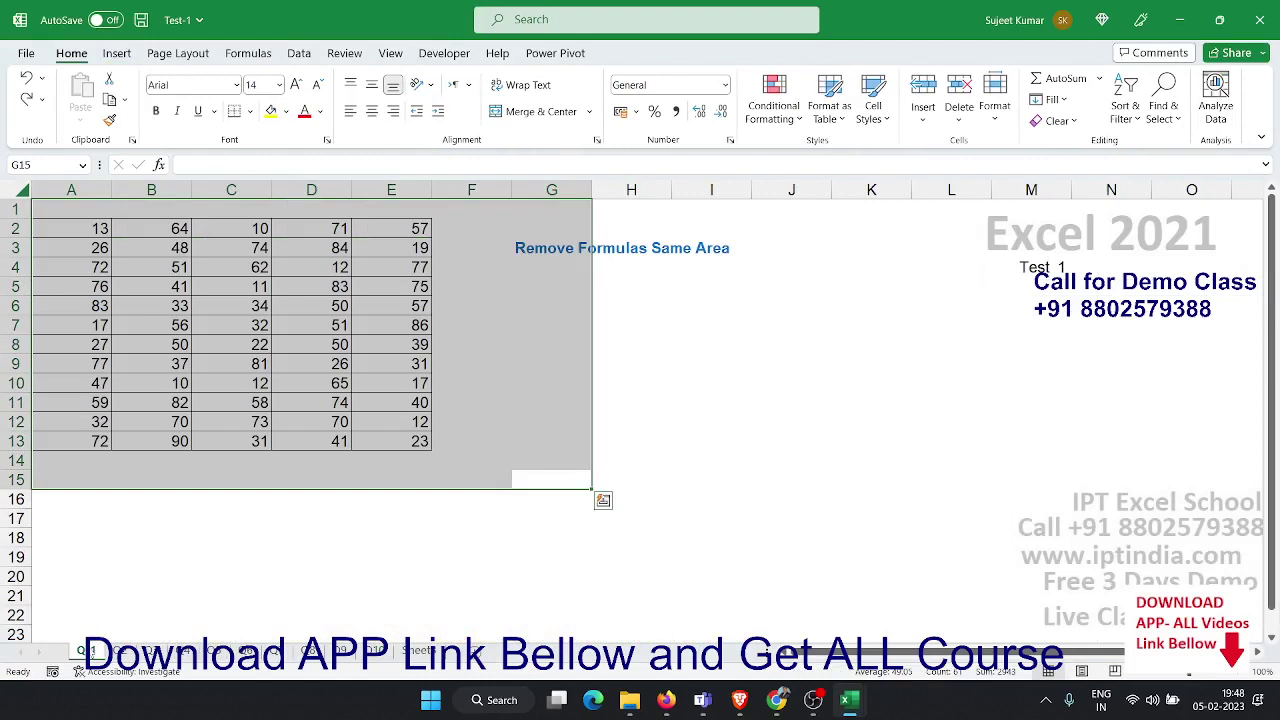
{"action": "left_click", "coordinate": [551, 479]}
{"action": "key", "text": "ctrl+Up"}
{"action": "key", "text": "ctrl+Left"}
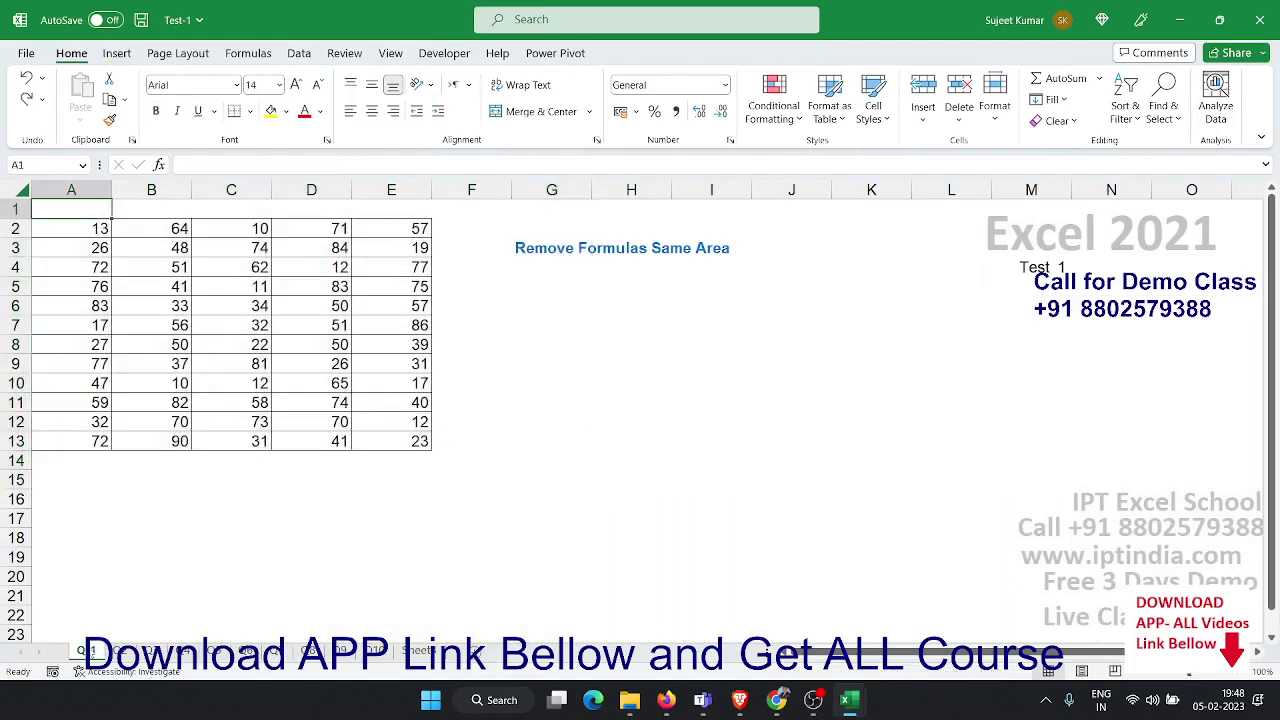
{"action": "key", "text": "Down"}
{"action": "key", "text": "Right"}
{"action": "key", "text": "Right"}
{"action": "key", "text": "Right"}
{"action": "key", "text": "Right"}
{"action": "key", "text": "Right"}
{"action": "key", "text": "Right"}
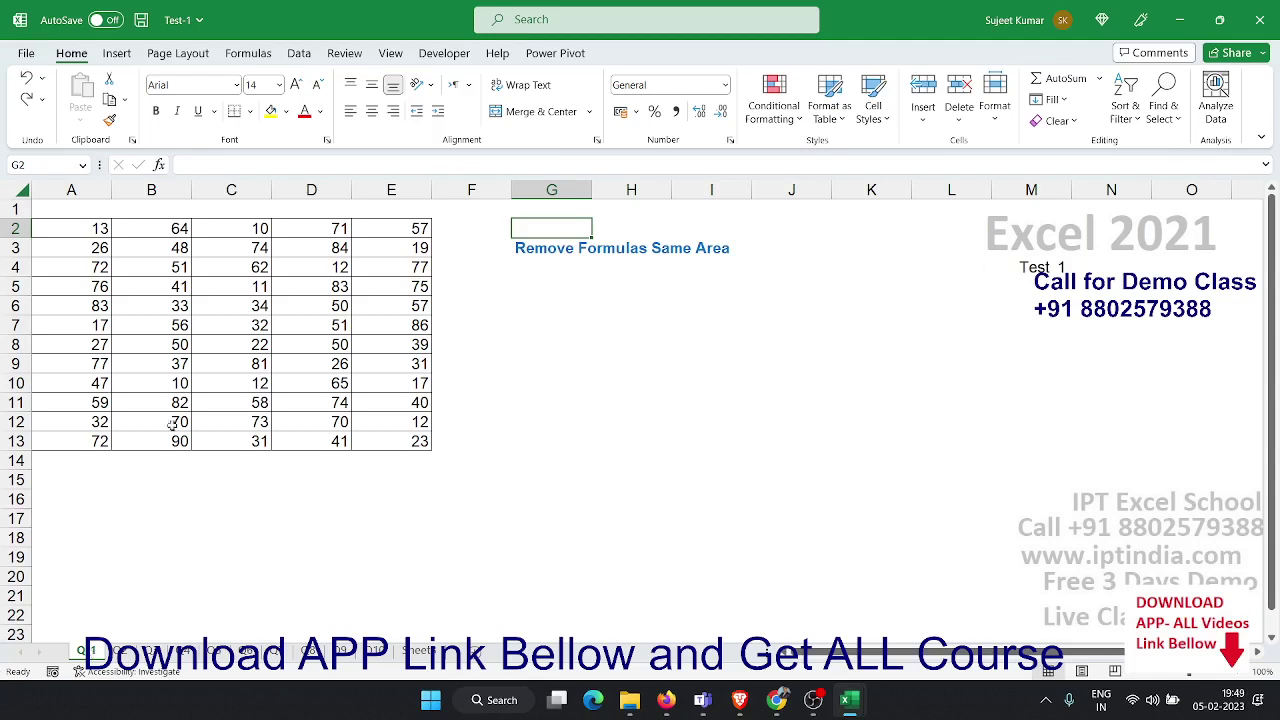
Inspect the RANDBETWEEN formulas in C10 and C5 without editing, then go to the next sheet
{"action": "left_click", "coordinate": [209, 381]}
{"action": "left_click", "coordinate": [266, 284]}
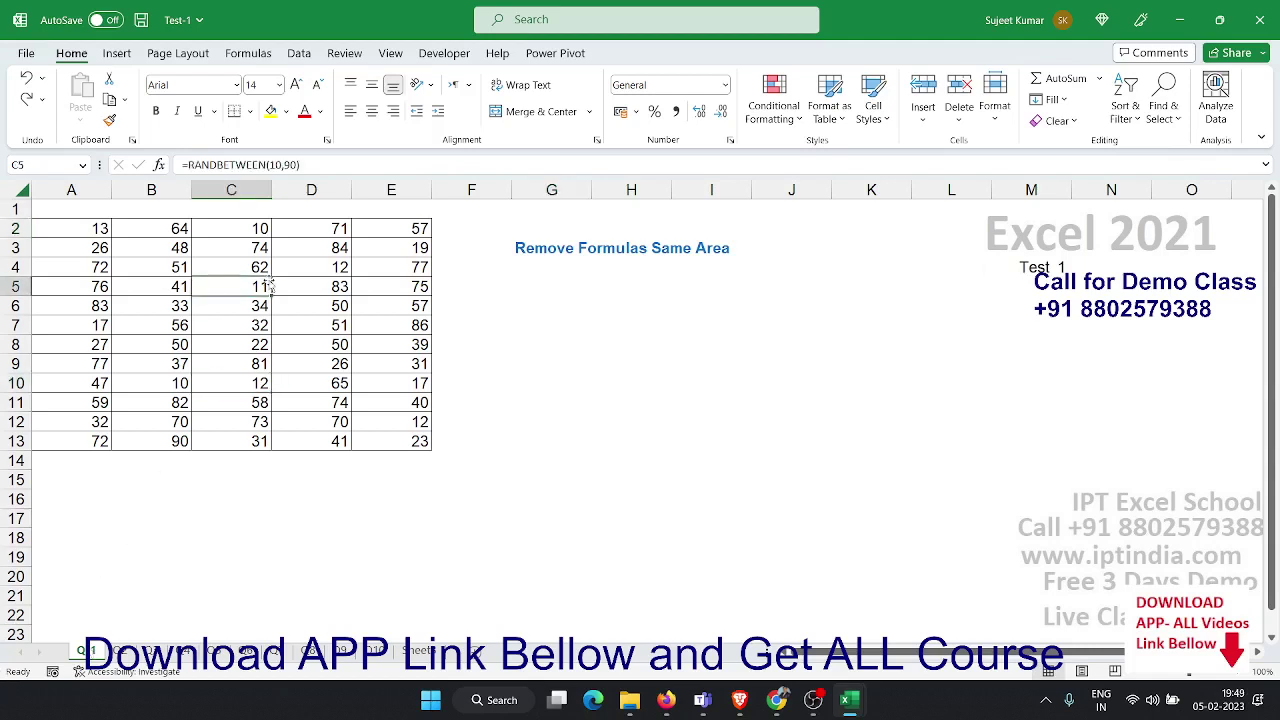
{"action": "left_click", "coordinate": [309, 162]}
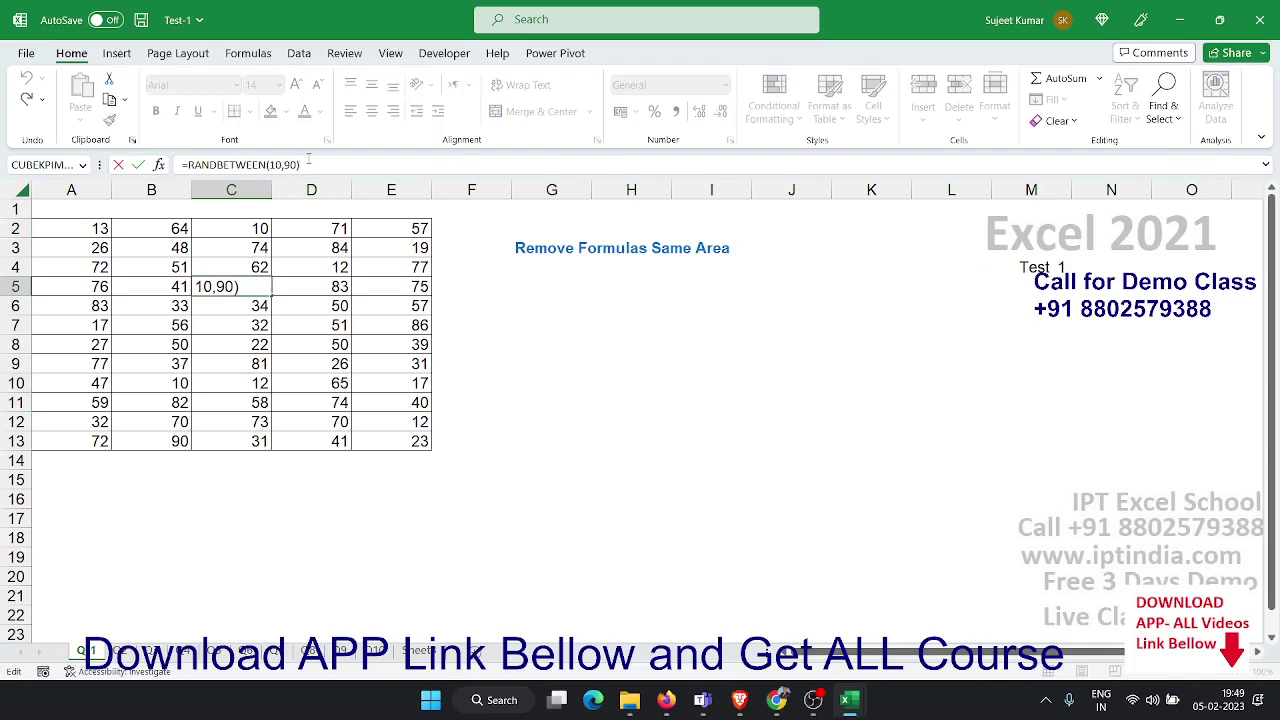
{"action": "key", "text": "Escape"}
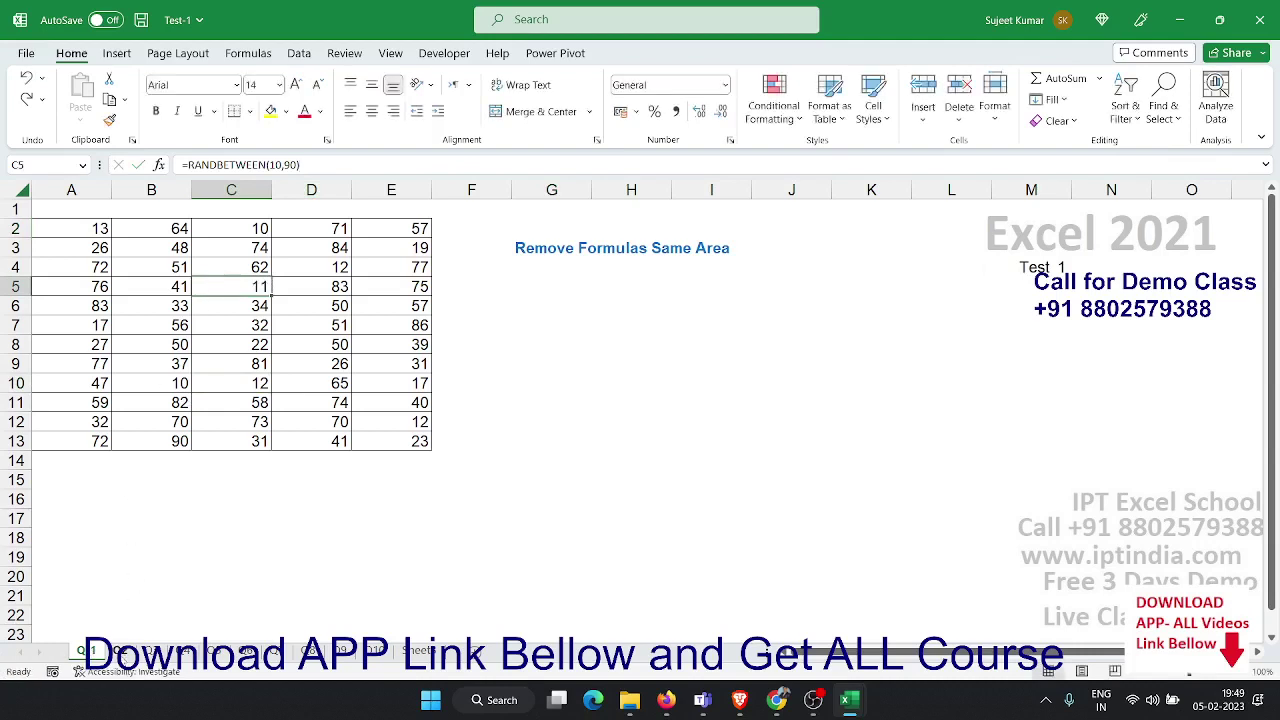
{"action": "key", "text": "ctrl+Page_Down"}
Correct B12's instruction from 'save' to 'same' and save the Test-1 workbook
{"action": "left_click", "coordinate": [357, 497]}
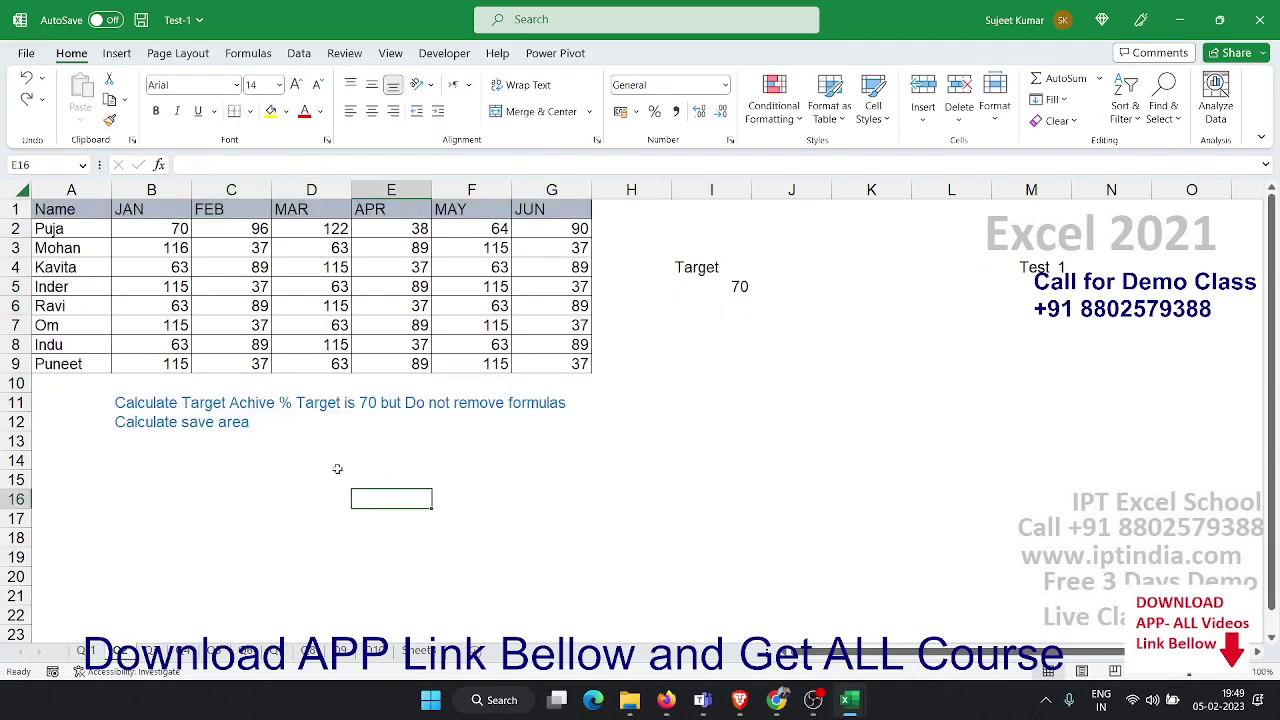
{"action": "left_click", "coordinate": [211, 289]}
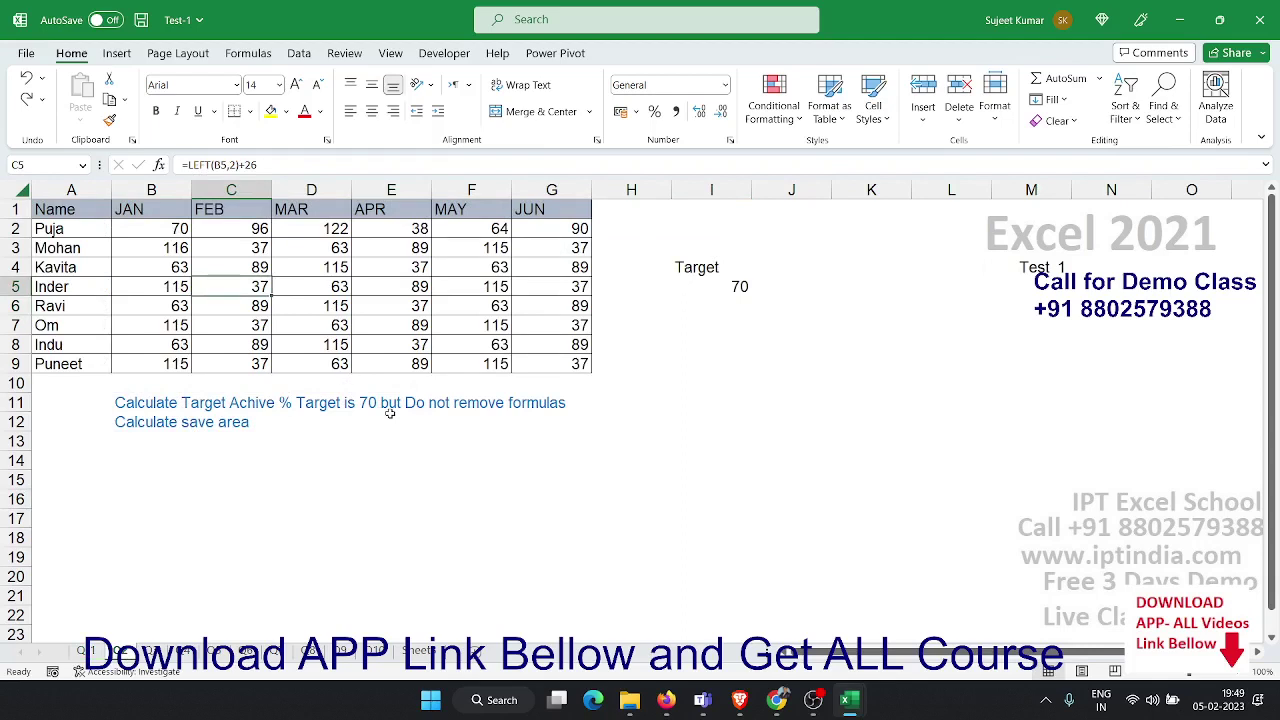
{"action": "left_click", "coordinate": [136, 424]}
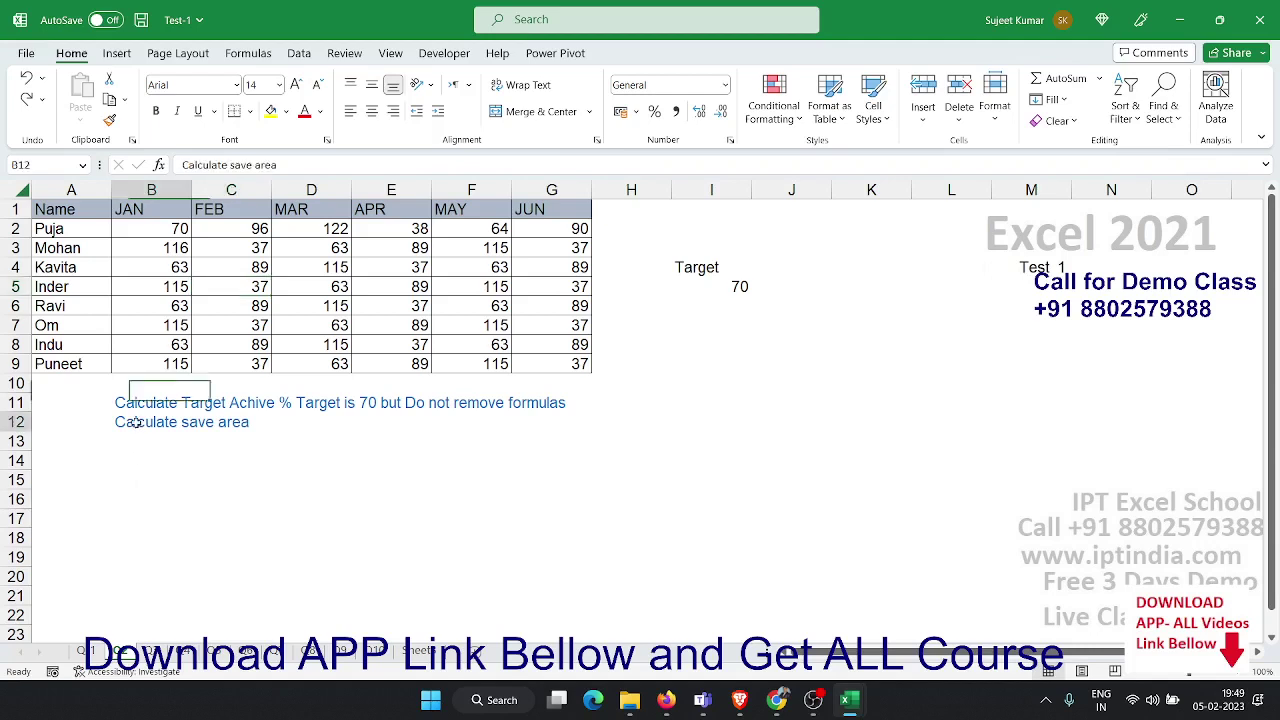
{"action": "left_click", "coordinate": [251, 156]}
{"action": "key", "text": "BackSpace"}
{"action": "key", "text": "BackSpace"}
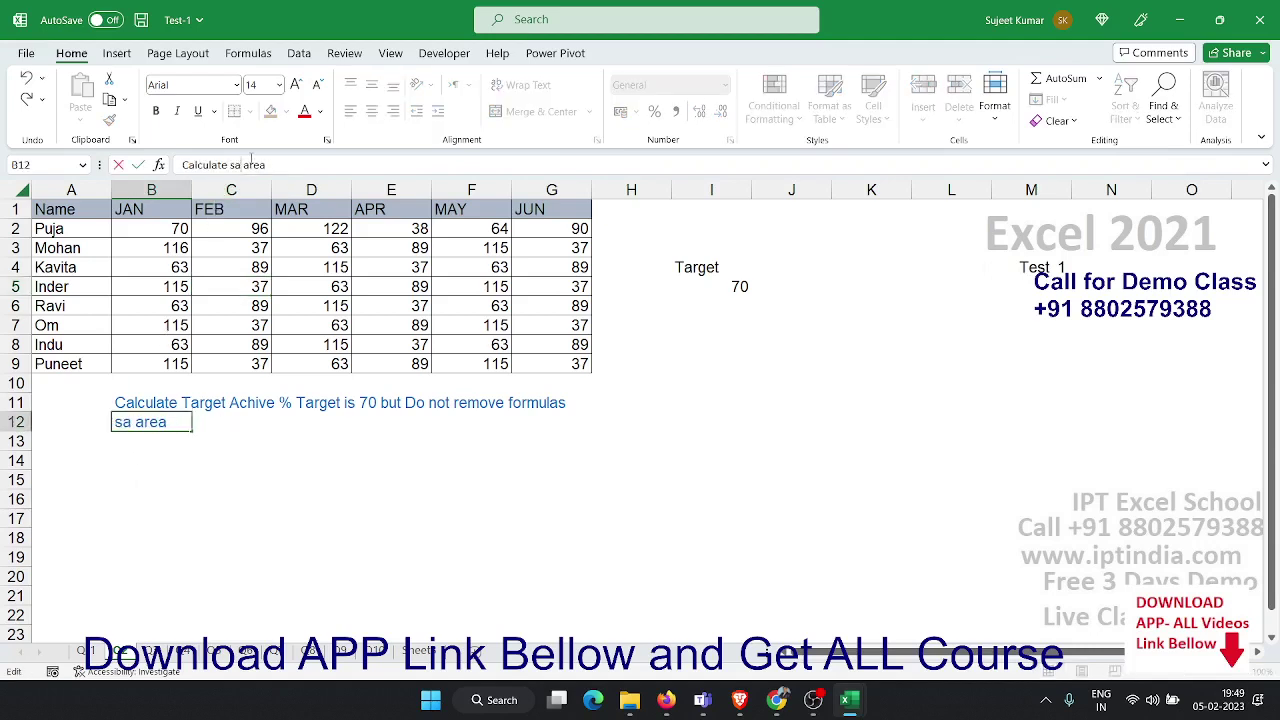
{"action": "type", "text": "me"}
{"action": "key", "text": "Return"}
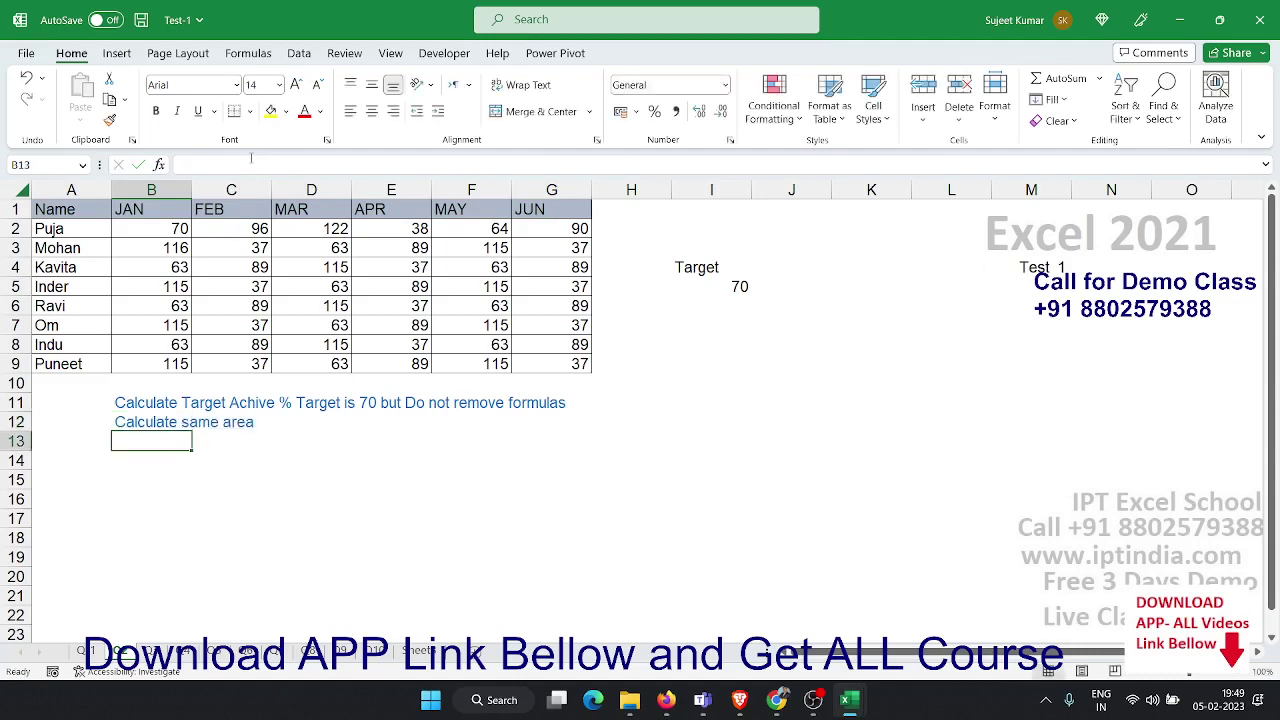
{"action": "key", "text": "ctrl+s"}
{"action": "key", "text": "Up"}
{"action": "key", "text": "Up"}
{"action": "key", "text": "Up"}
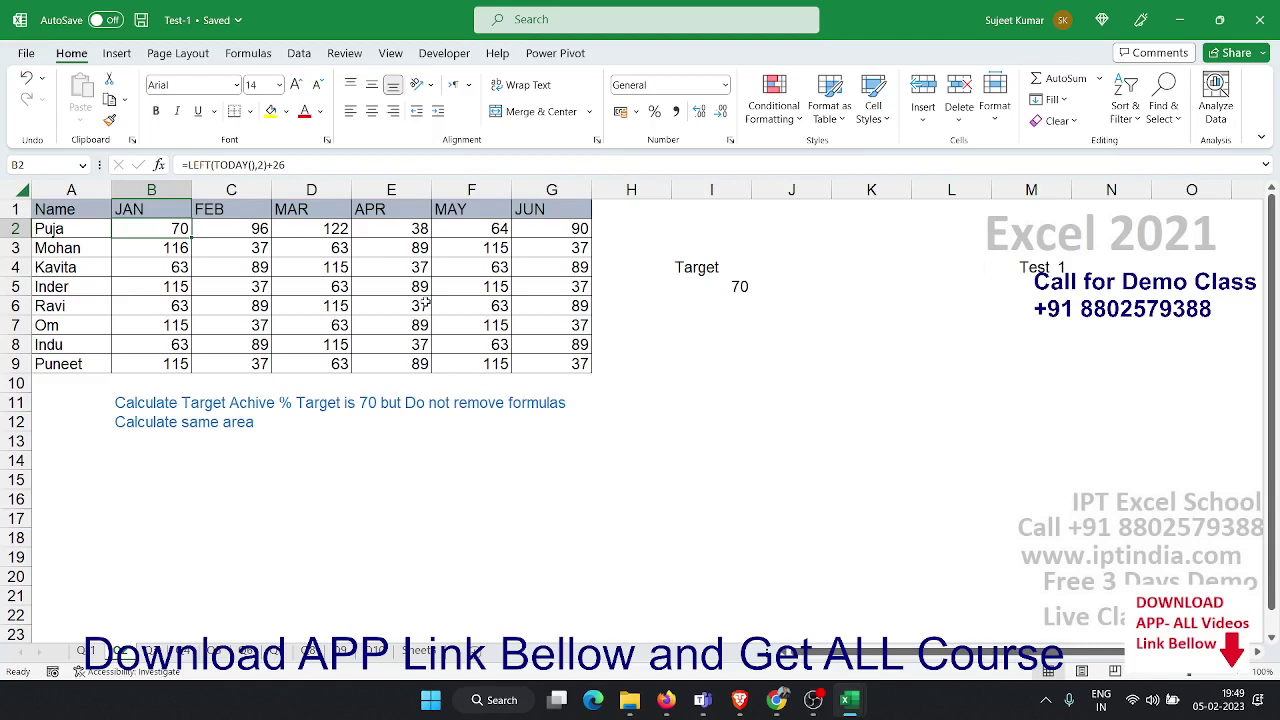
Review the card-number custom format sheet, checking the A3 formula and the sample masked number
{"action": "left_click", "coordinate": [152, 651]}
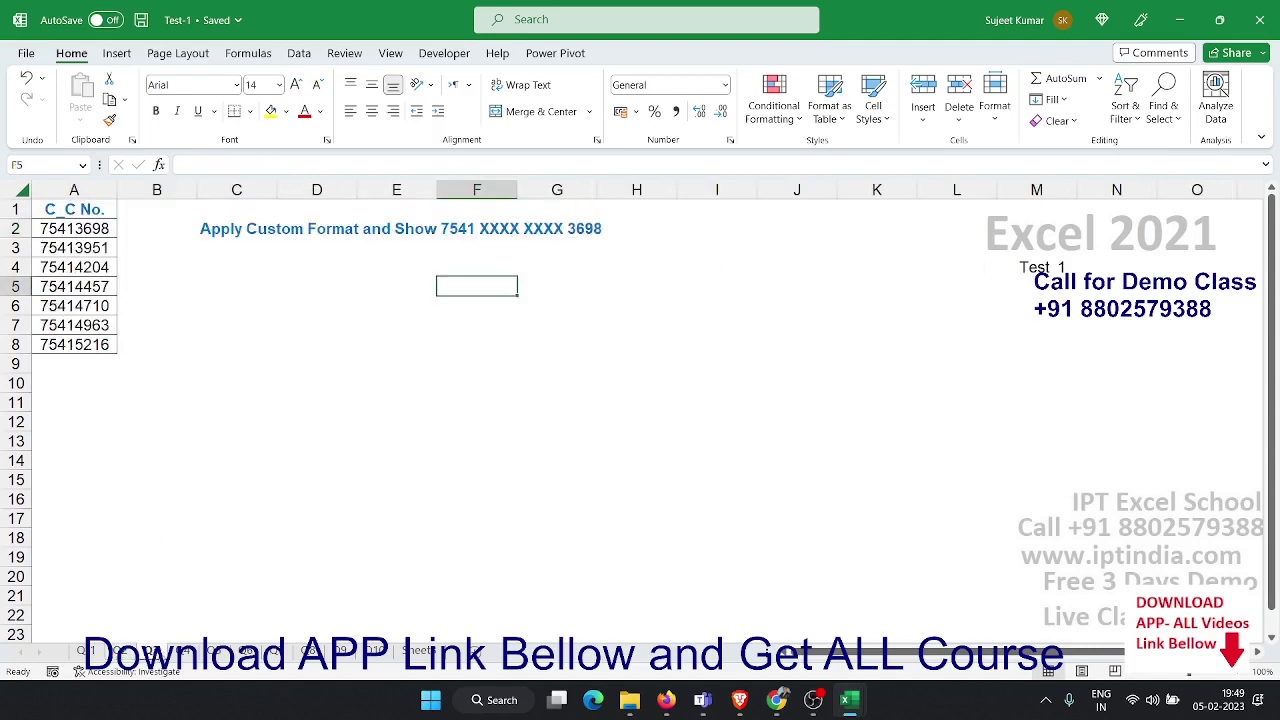
{"action": "left_click", "coordinate": [107, 253]}
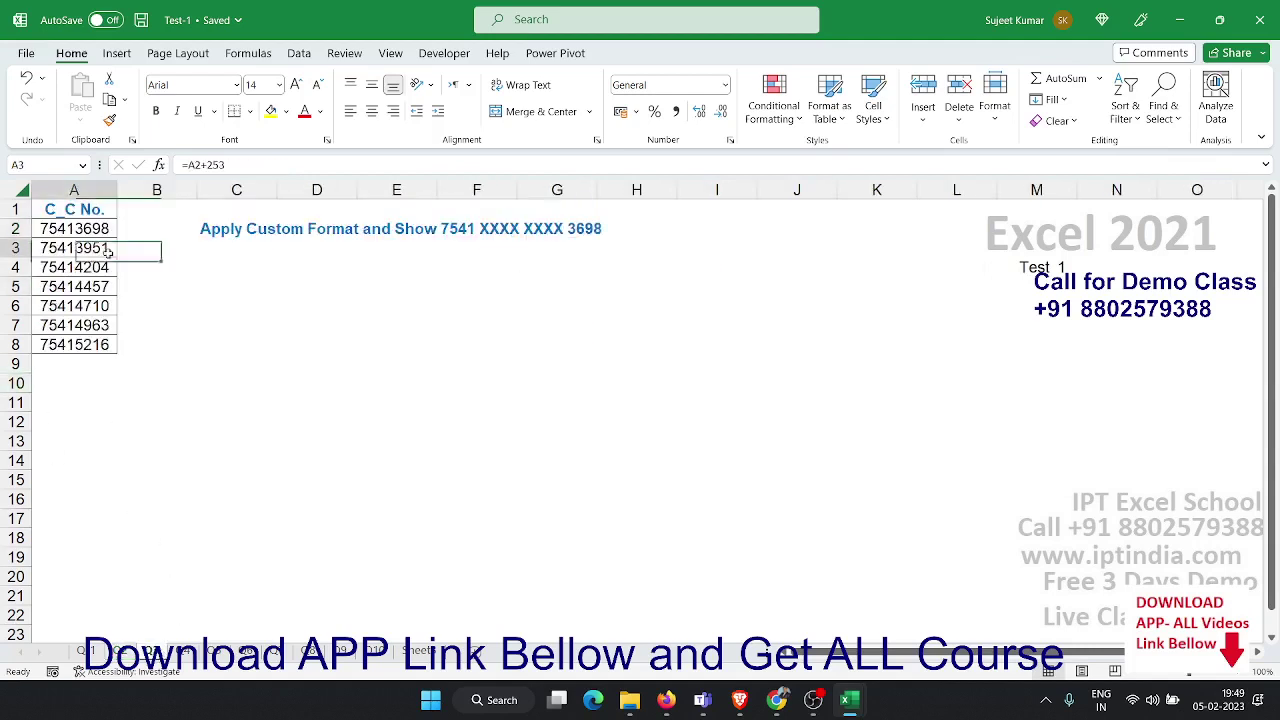
{"action": "left_click", "coordinate": [463, 232]}
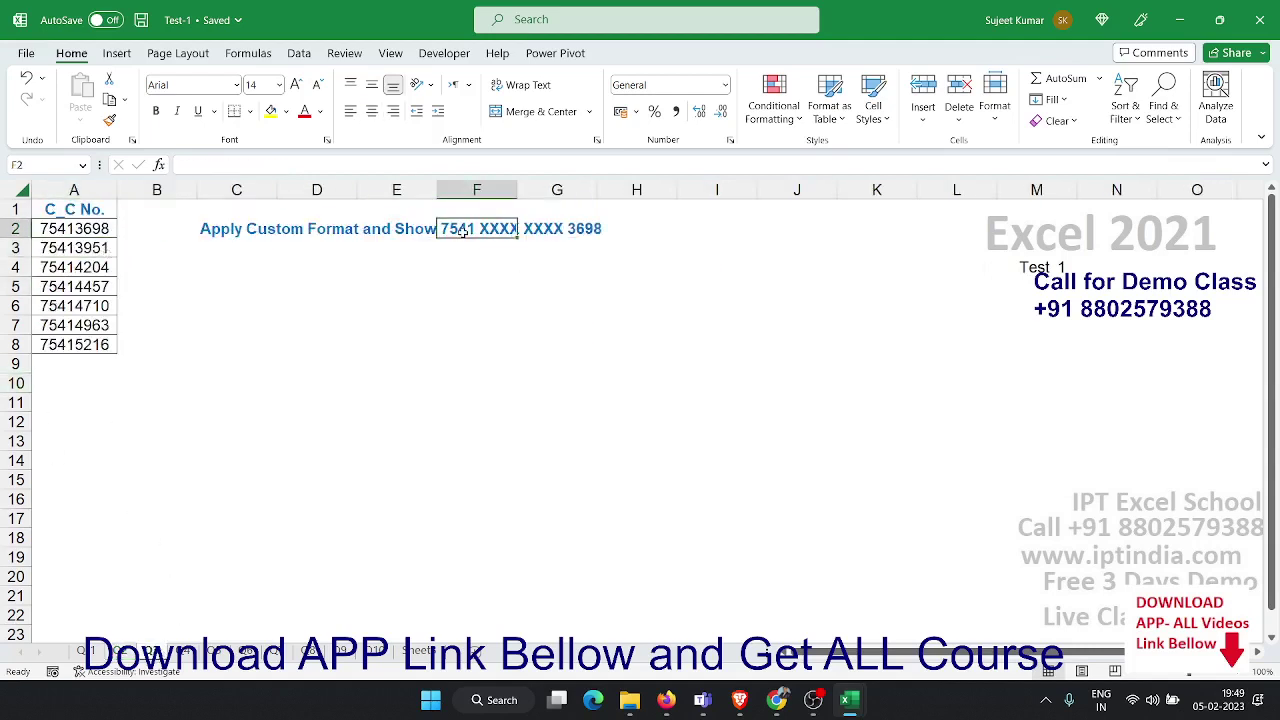
{"action": "left_click", "coordinate": [417, 288]}
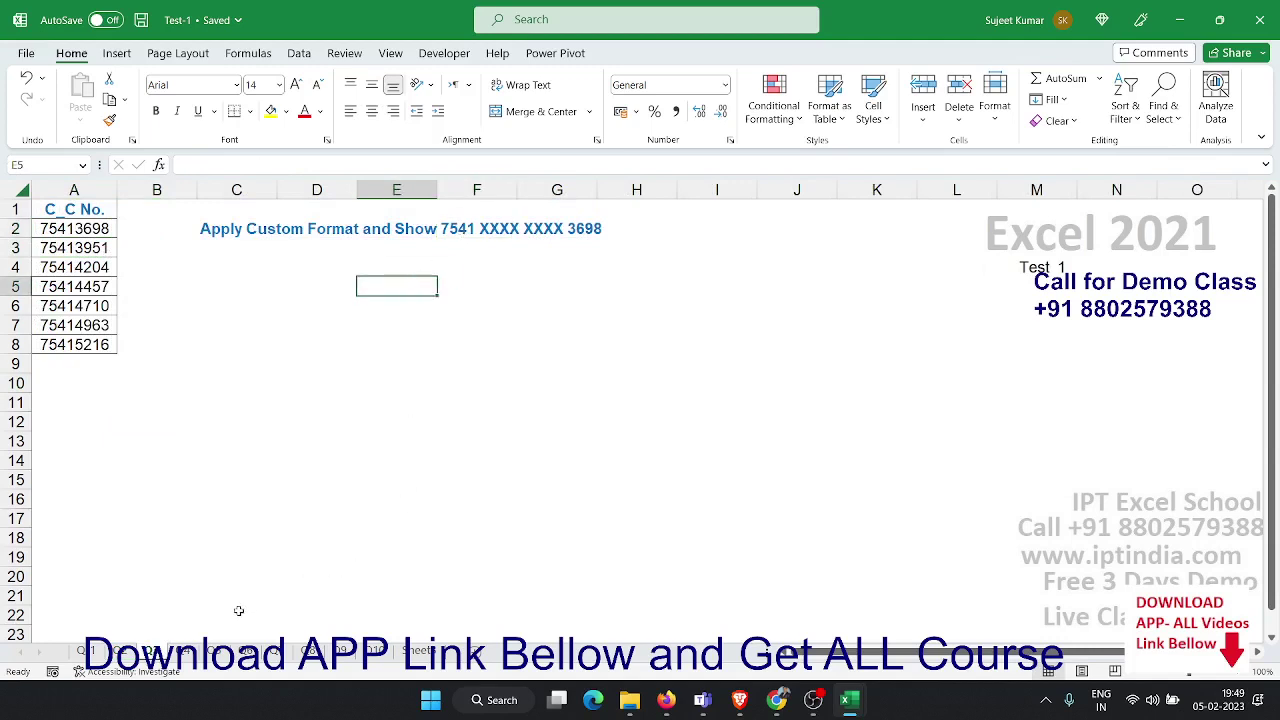
Move to the password exercise sheet and inspect its instructions and the stored password in C2
{"action": "key", "text": "ctrl+Page_Down"}
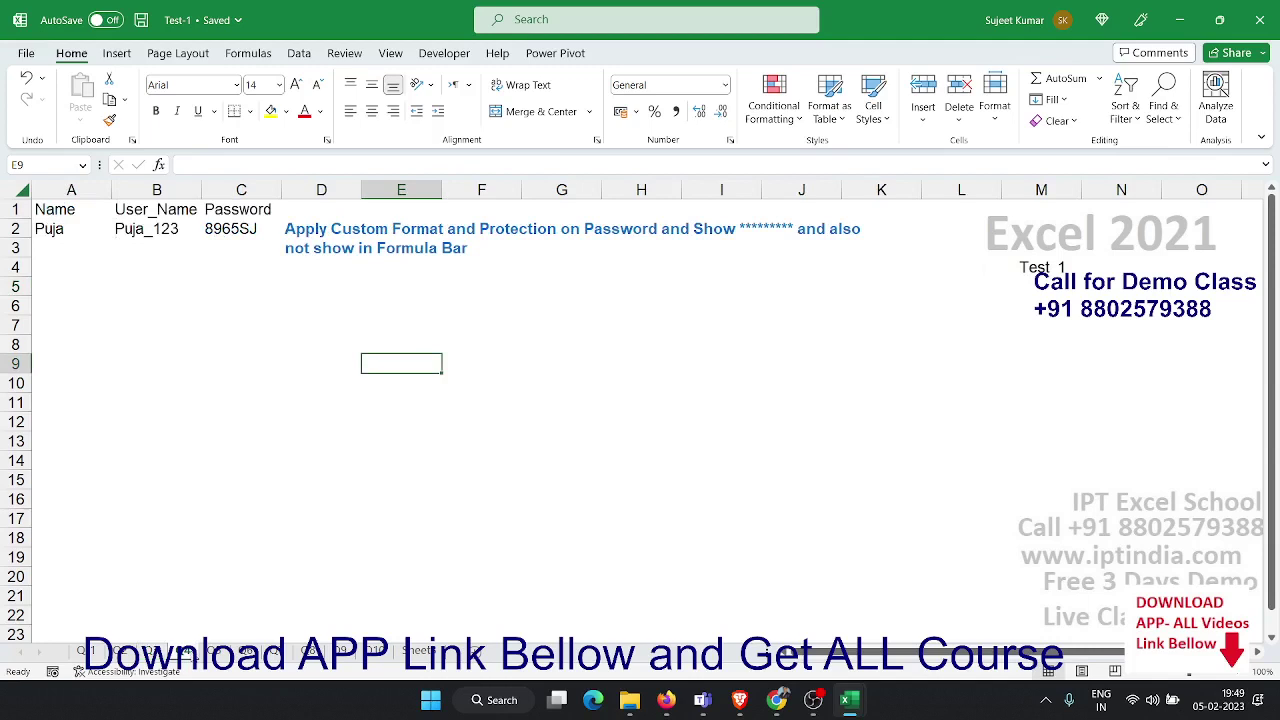
{"action": "left_click", "coordinate": [326, 248]}
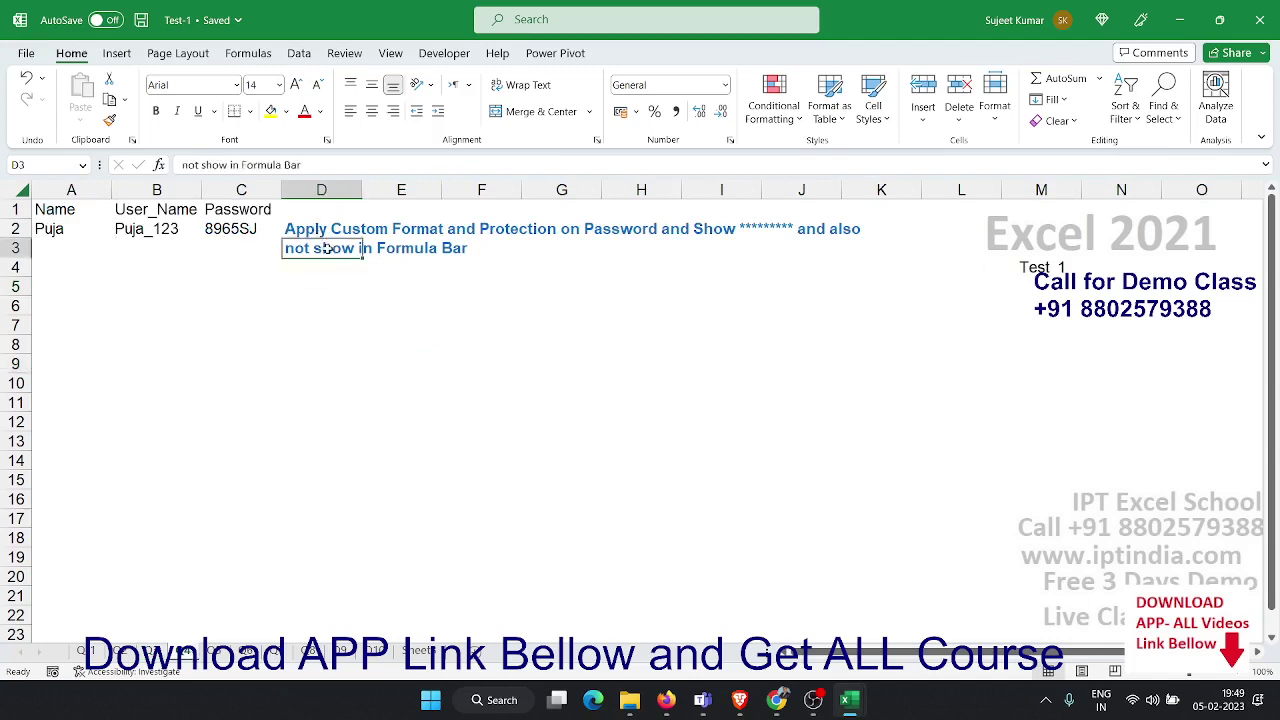
{"action": "left_click", "coordinate": [229, 228]}
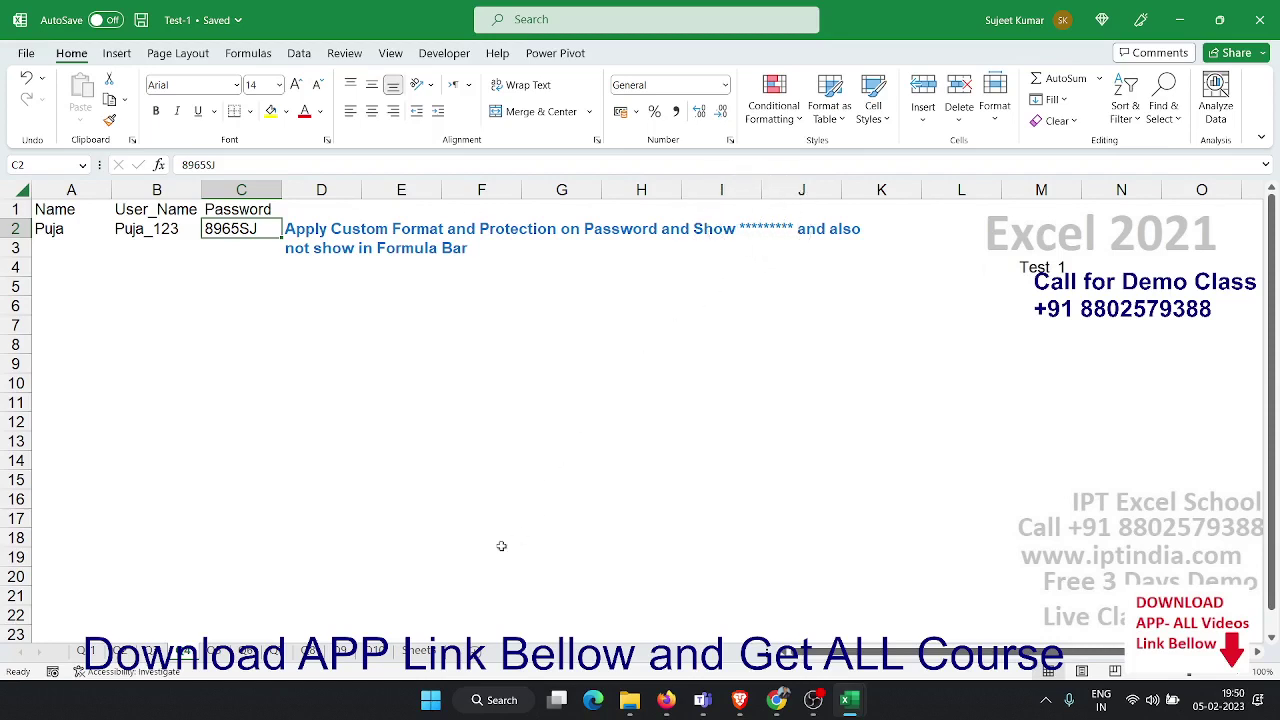
Enter 70 in the blank cells A3 and A6 of the A/C No. list and verify both
{"action": "left_click", "coordinate": [211, 652]}
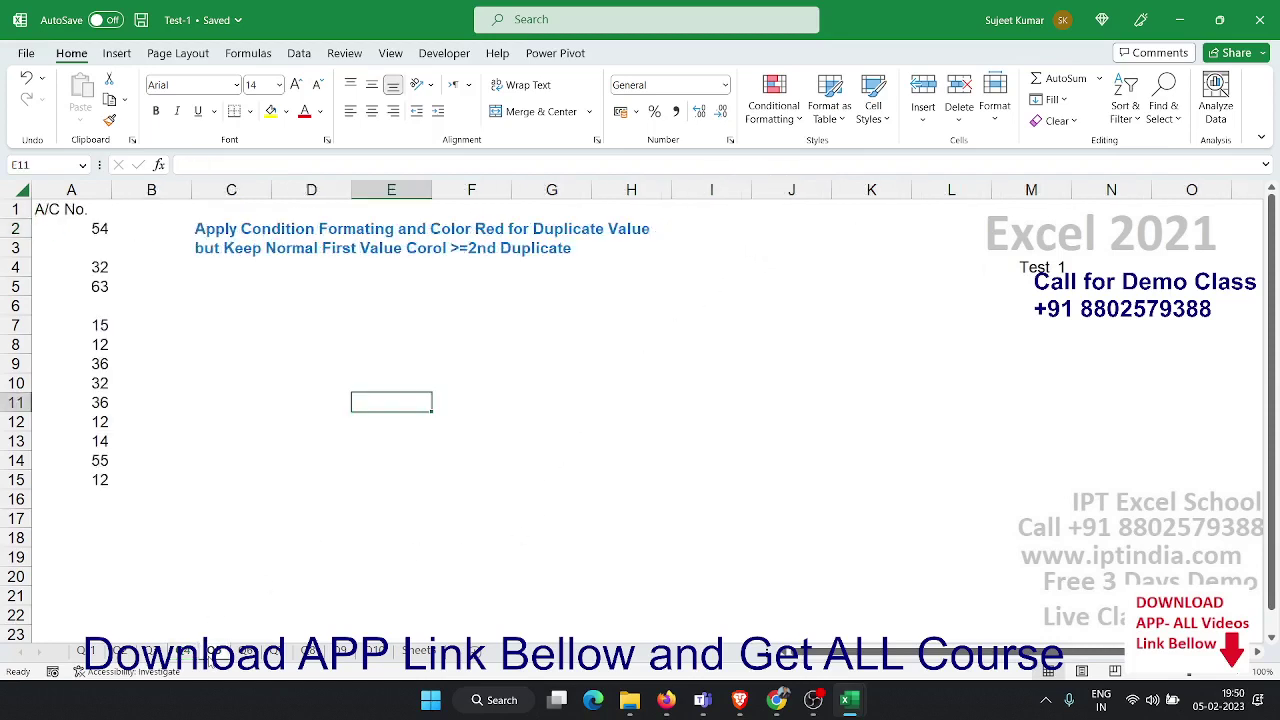
{"action": "left_click", "coordinate": [233, 324]}
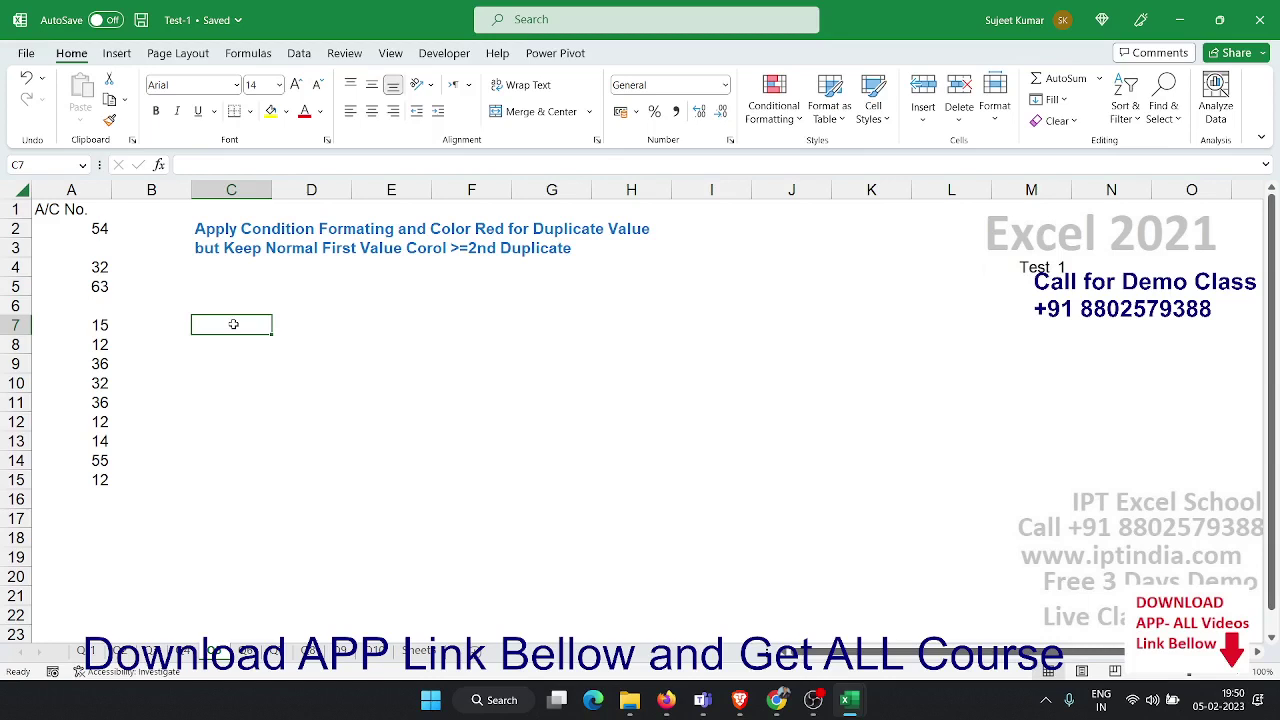
{"action": "left_click", "coordinate": [95, 250]}
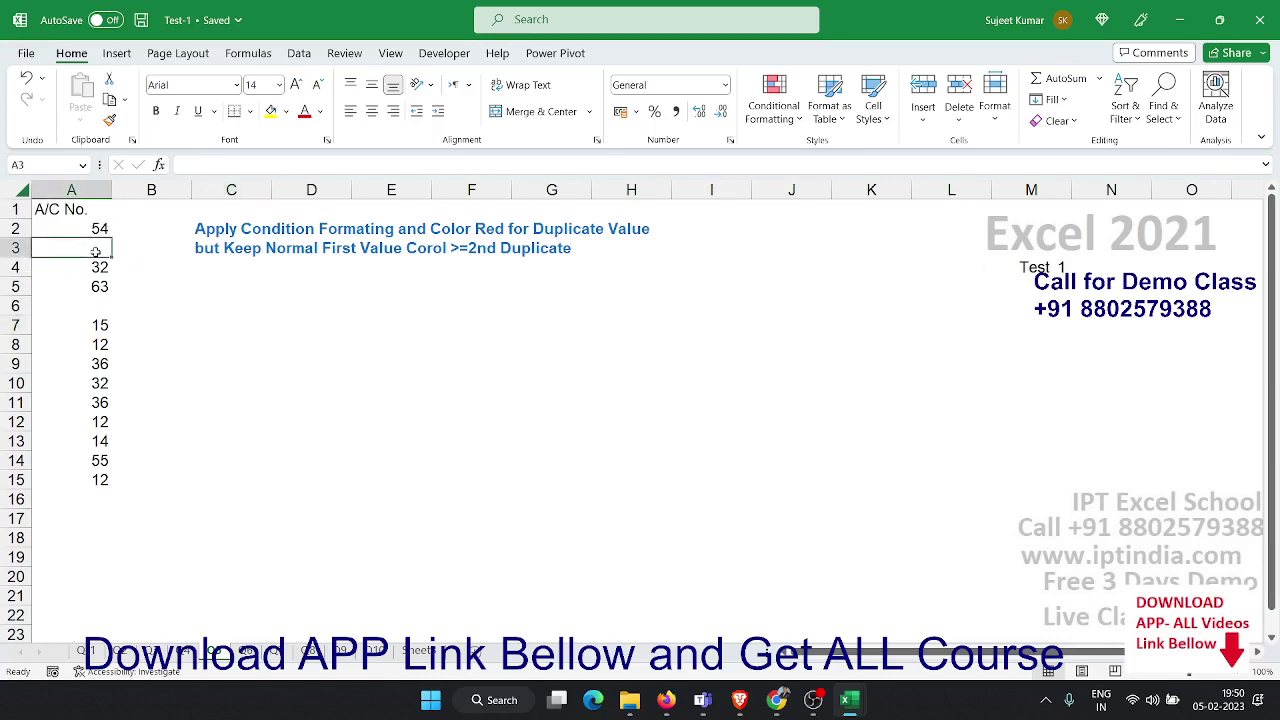
{"action": "type", "text": "70"}
{"action": "key", "text": "Return"}
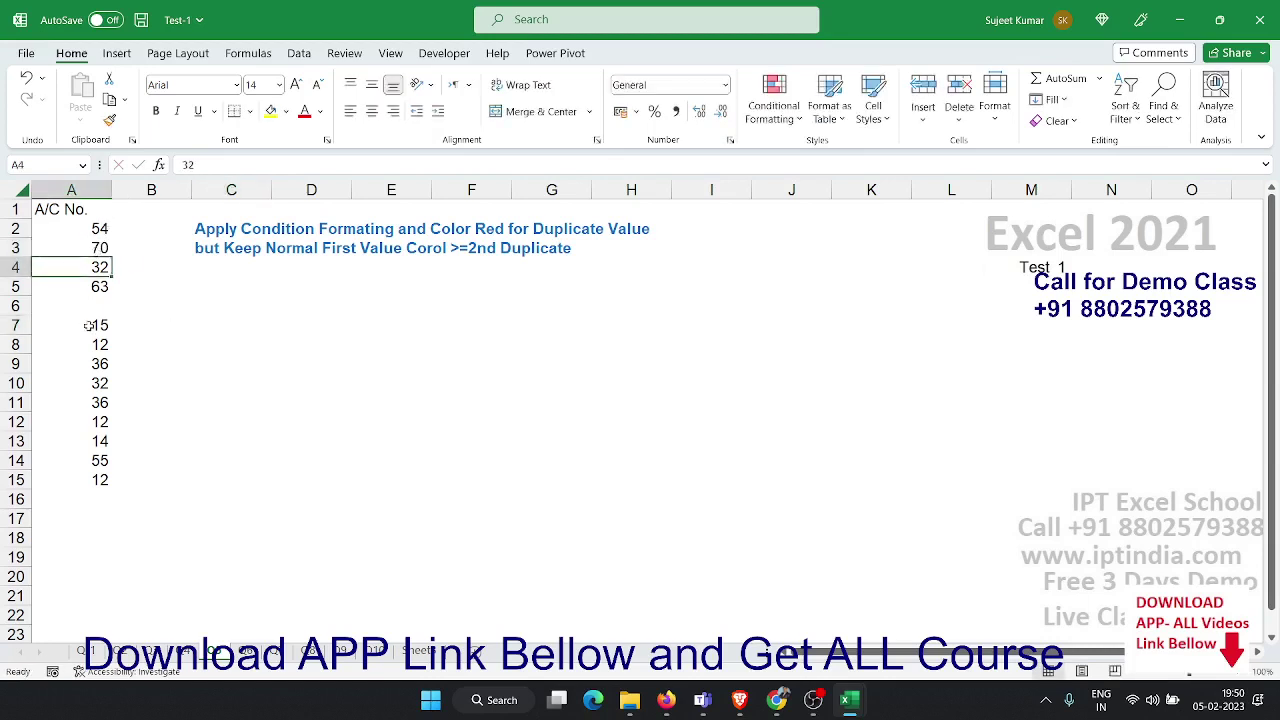
{"action": "left_click", "coordinate": [95, 308]}
{"action": "type", "text": "70"}
{"action": "key", "text": "Return"}
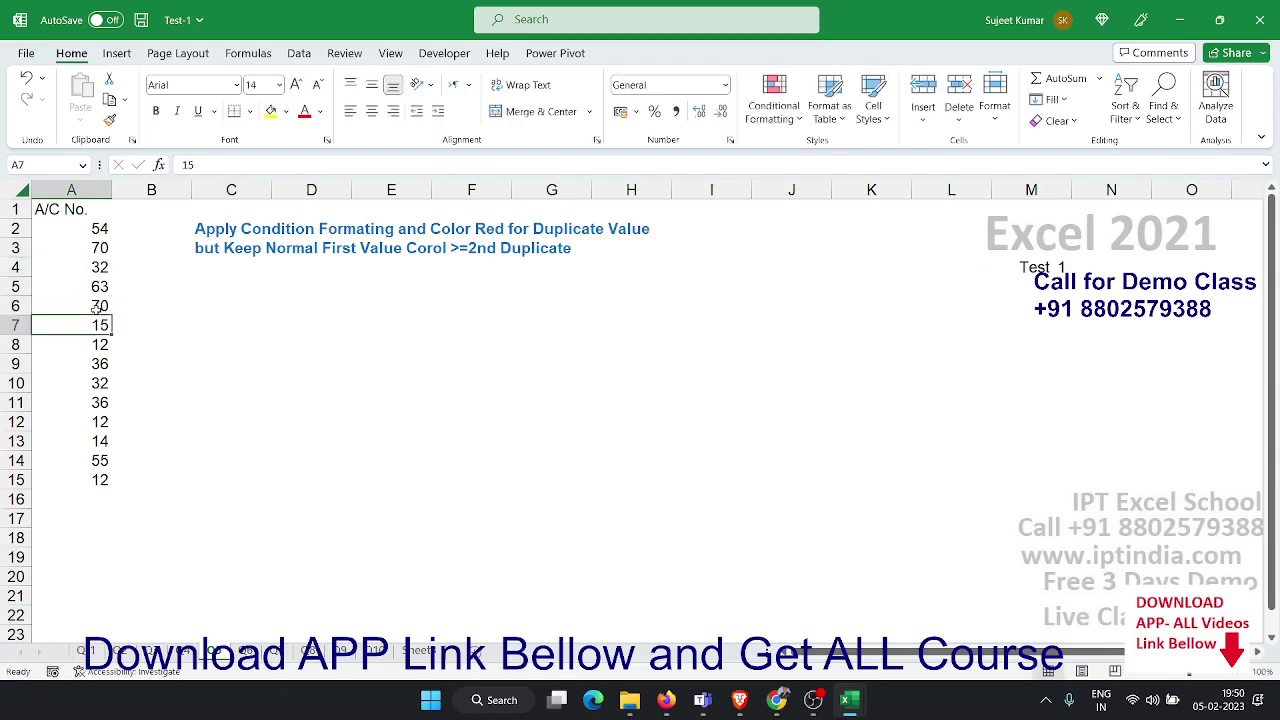
{"action": "left_click", "coordinate": [90, 250]}
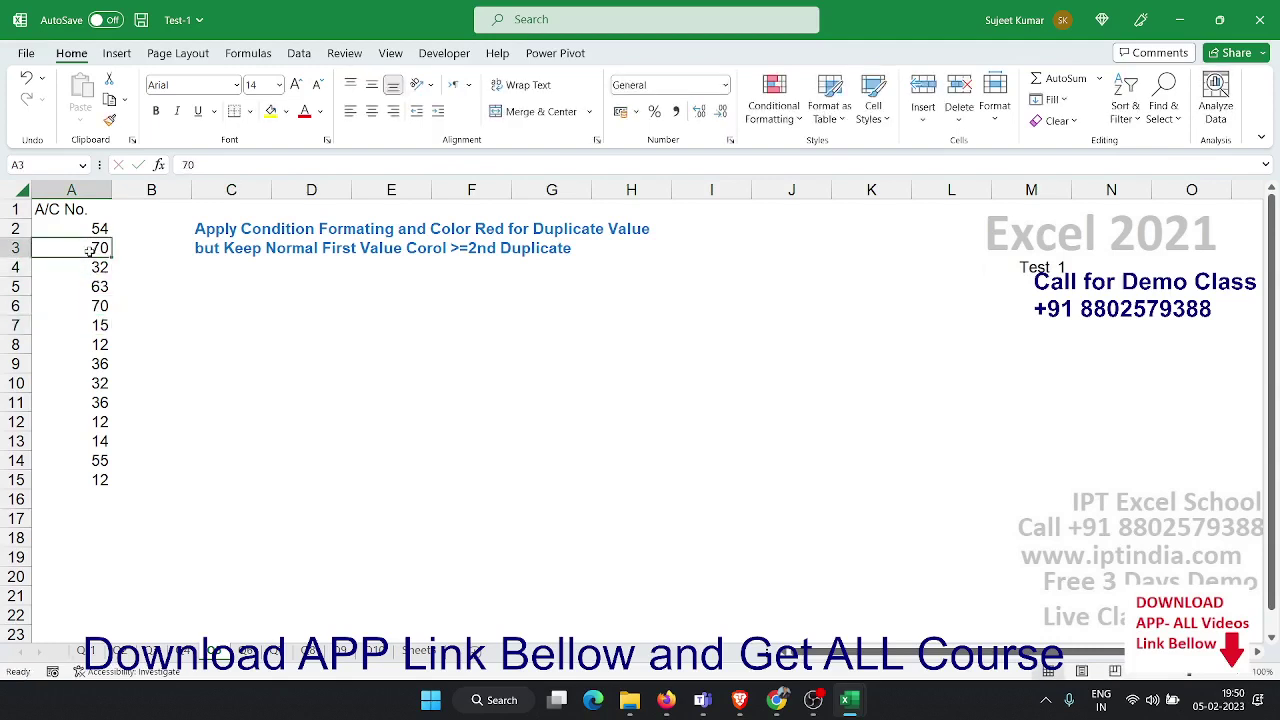
{"action": "left_click", "coordinate": [92, 307]}
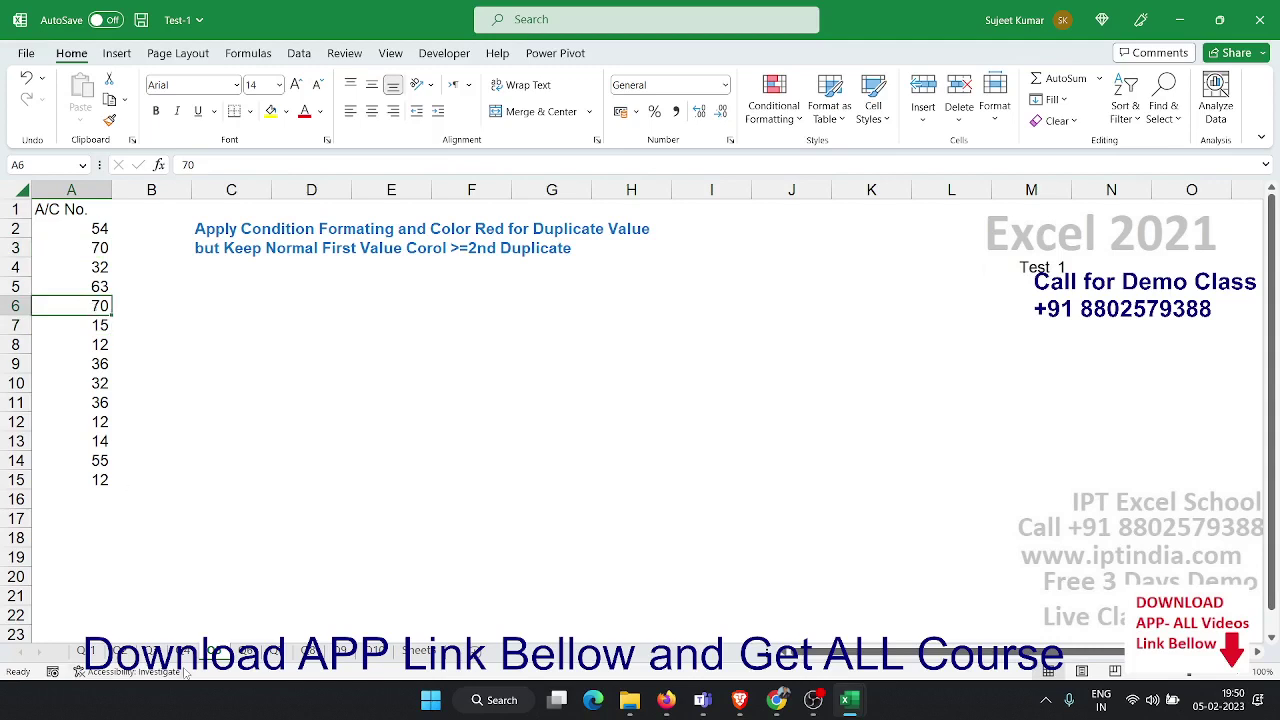
{"action": "left_click", "coordinate": [247, 652]}
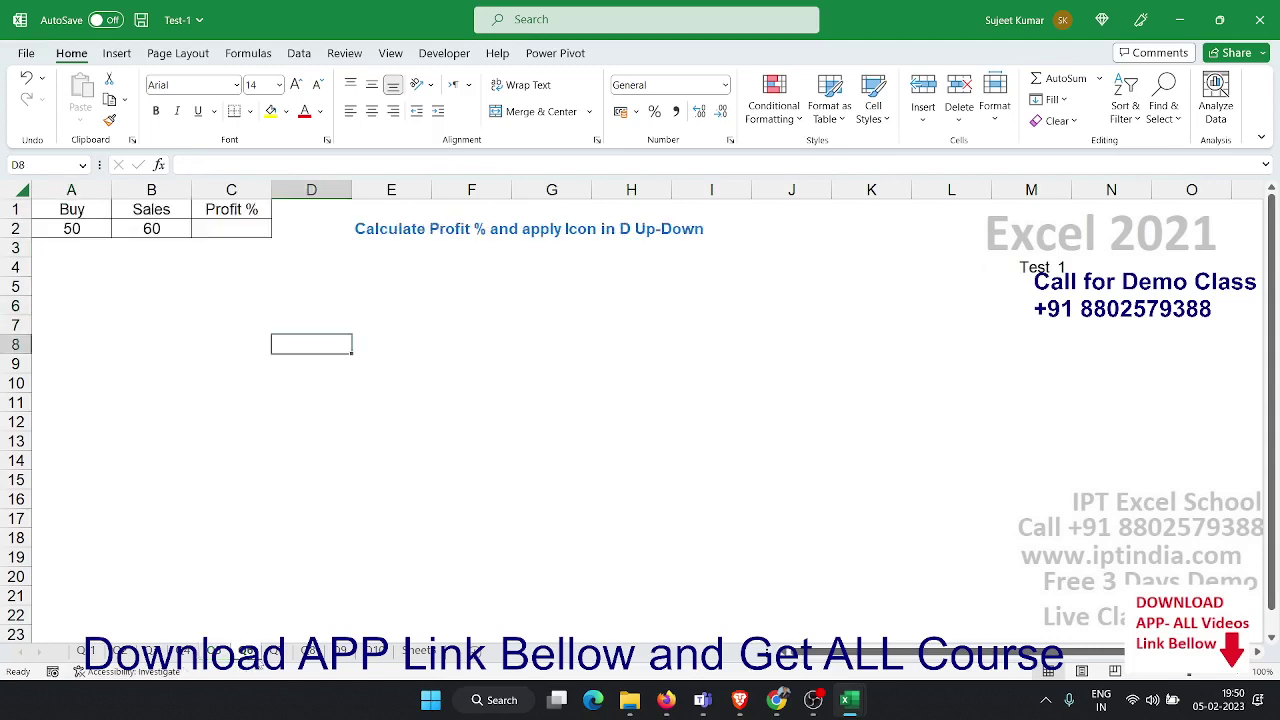
Select Profit % cell C2, view the Conditional Formatting options without applying any, then open the next sheet
{"action": "left_click", "coordinate": [238, 232]}
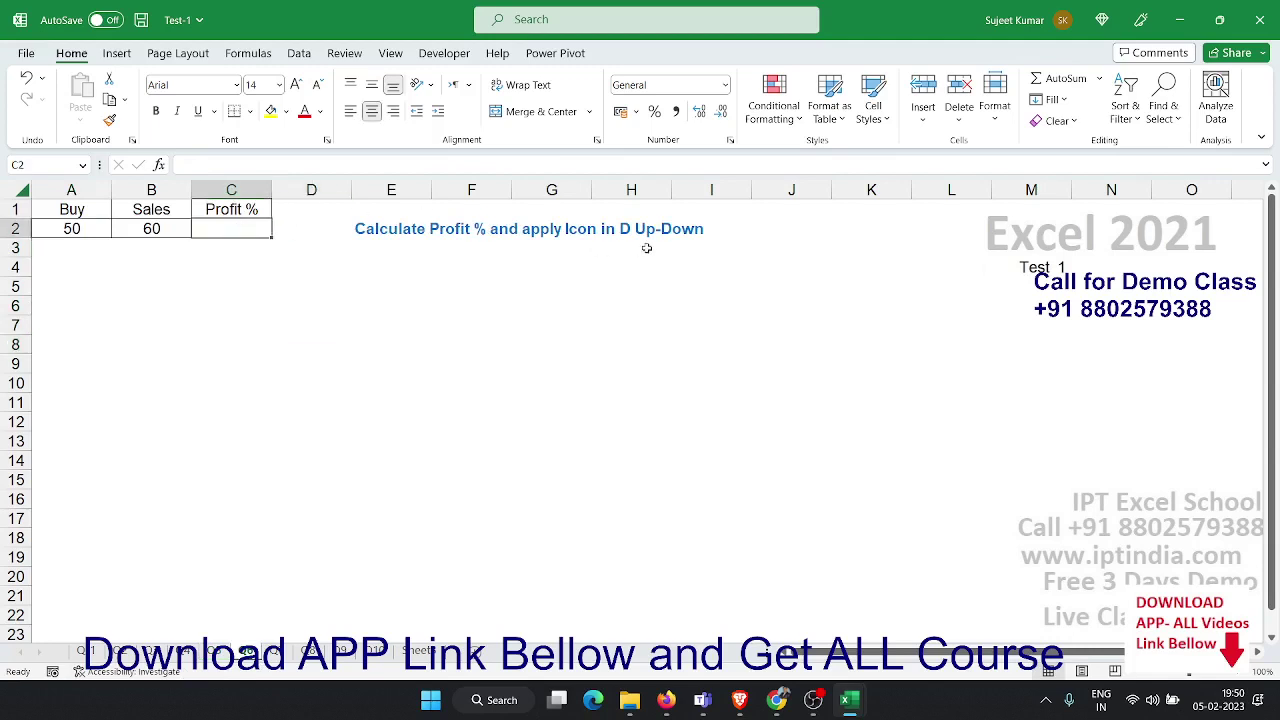
{"action": "left_click", "coordinate": [790, 124]}
{"action": "mouse_move", "coordinate": [785, 313]}
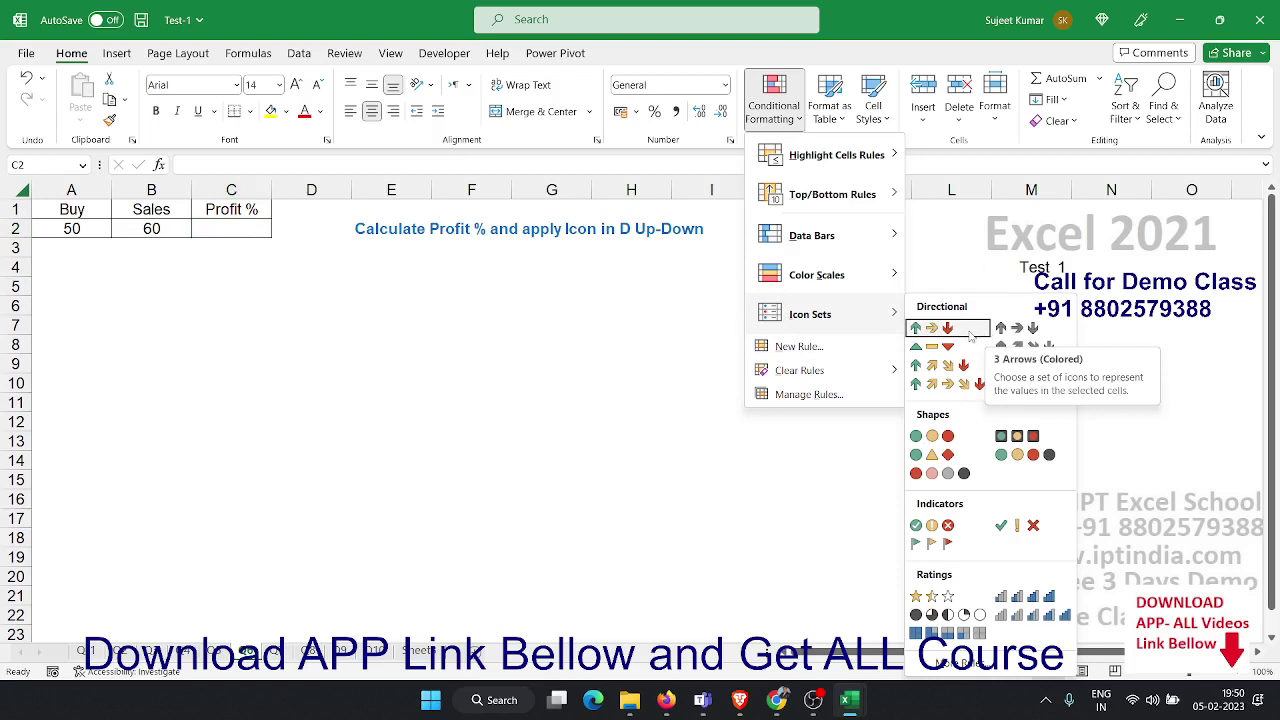
{"action": "left_click", "coordinate": [527, 334]}
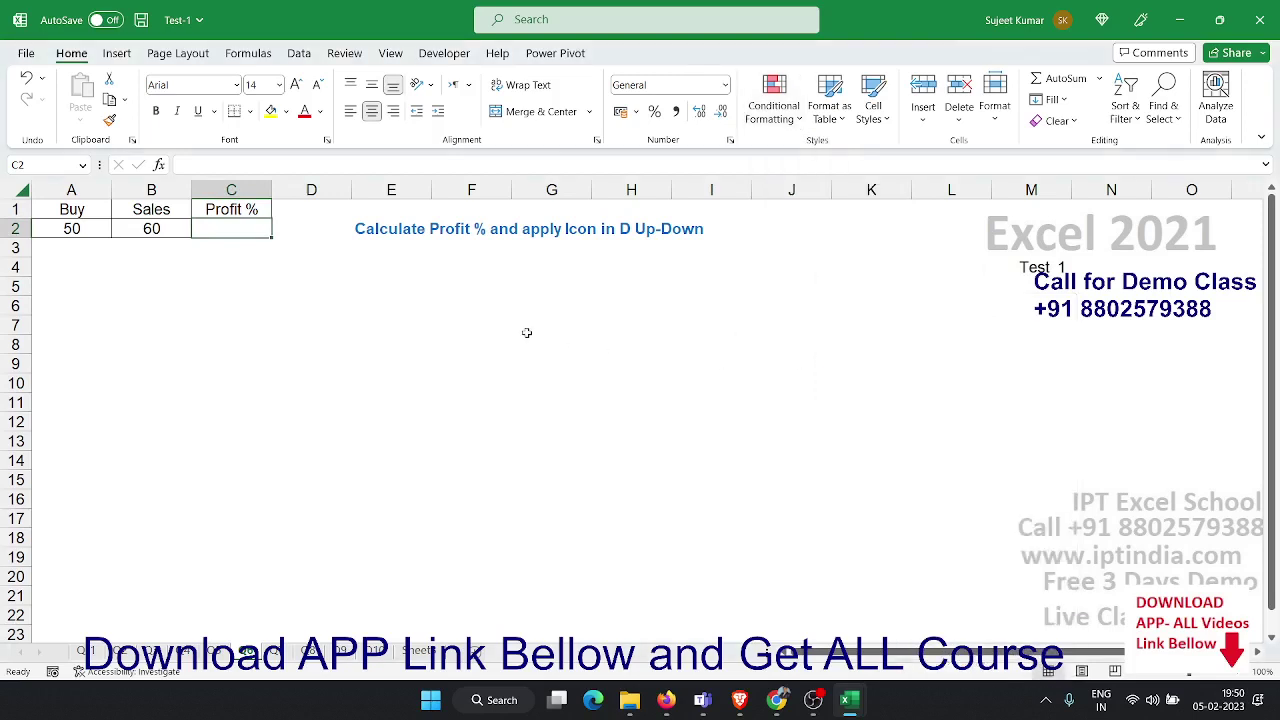
{"action": "left_click", "coordinate": [288, 652]}
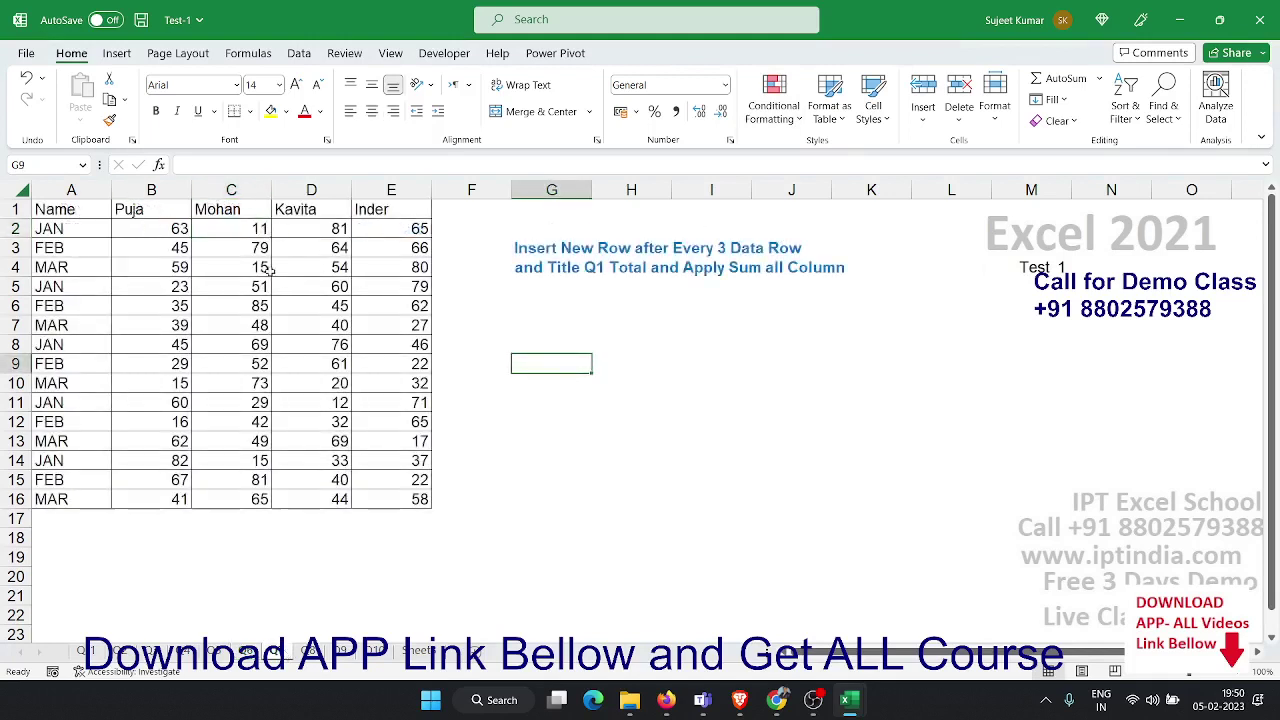
Check cell C3, then open the hidden-rows copy sheet and inspect cells E12 and A8
{"action": "left_click", "coordinate": [237, 244]}
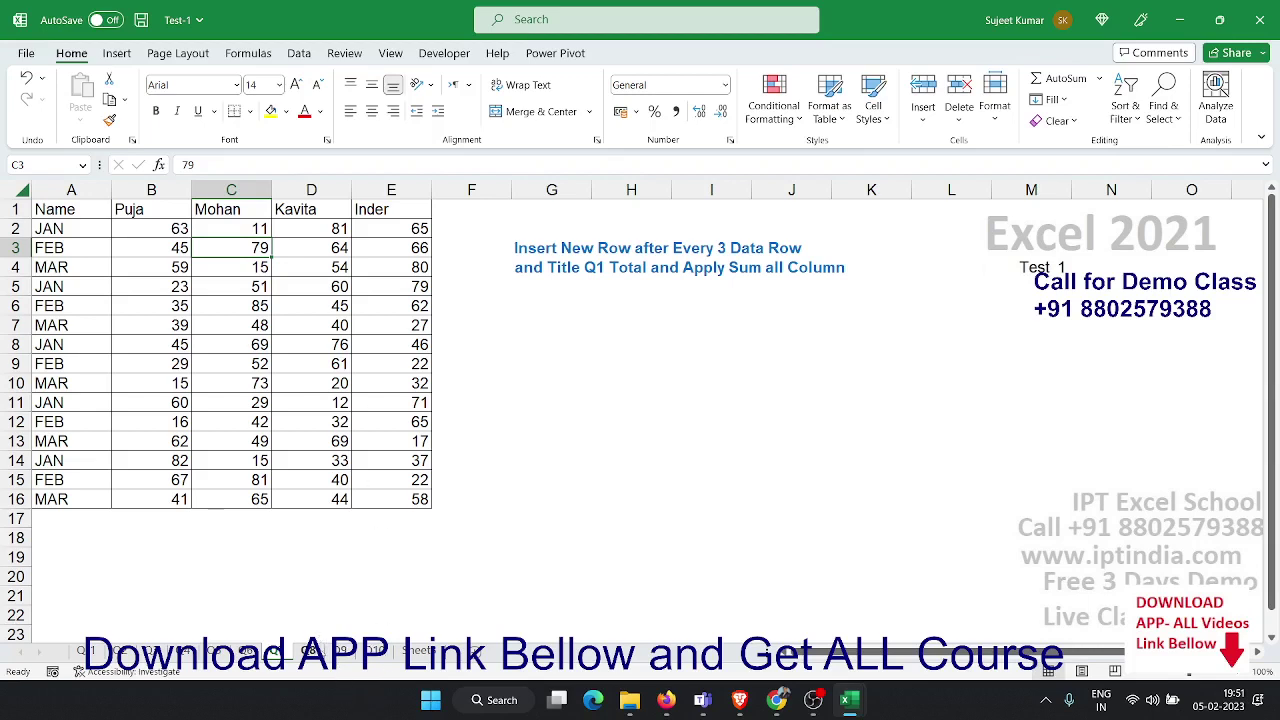
{"action": "left_click", "coordinate": [311, 651]}
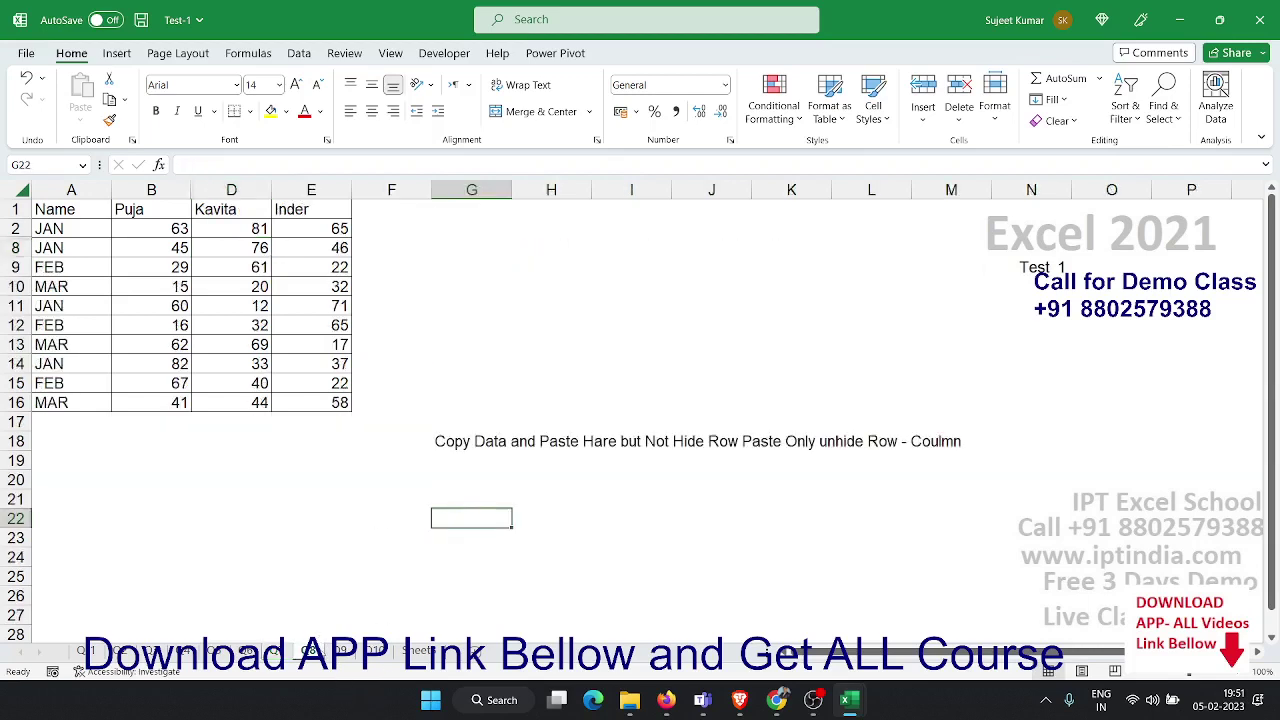
{"action": "left_click", "coordinate": [326, 329]}
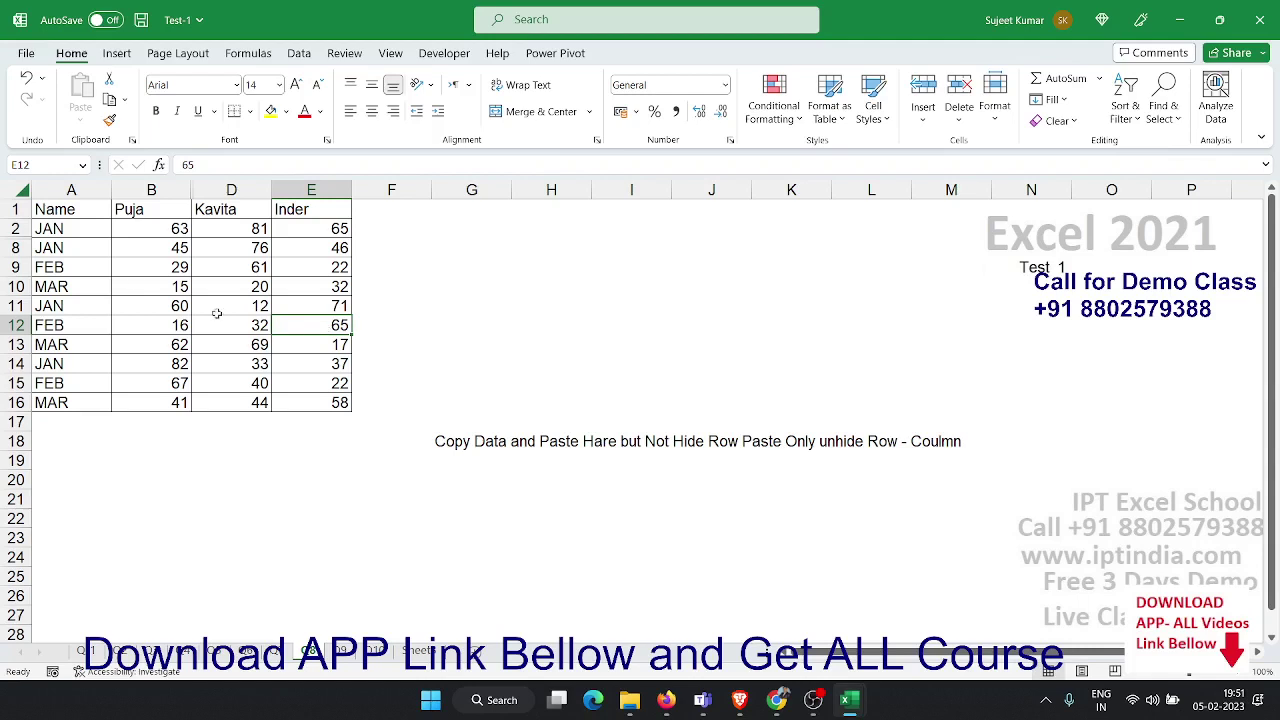
{"action": "left_click", "coordinate": [85, 244]}
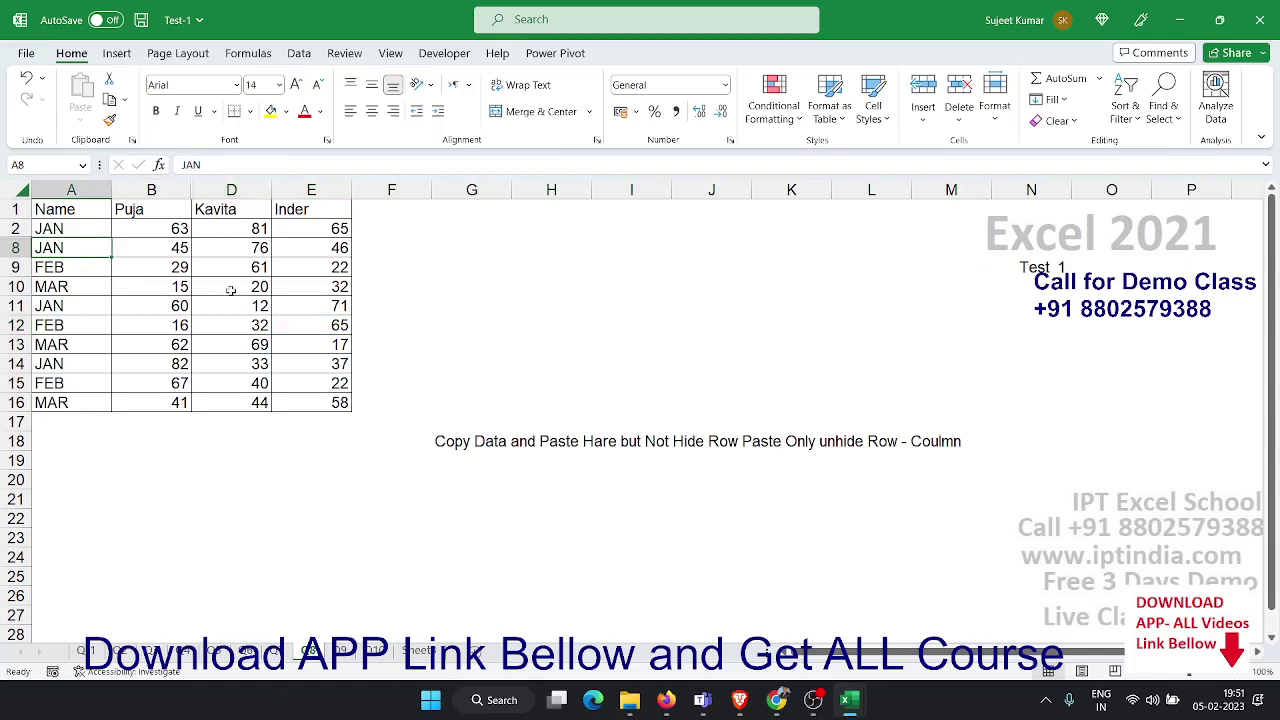
{"action": "left_click", "coordinate": [352, 662]}
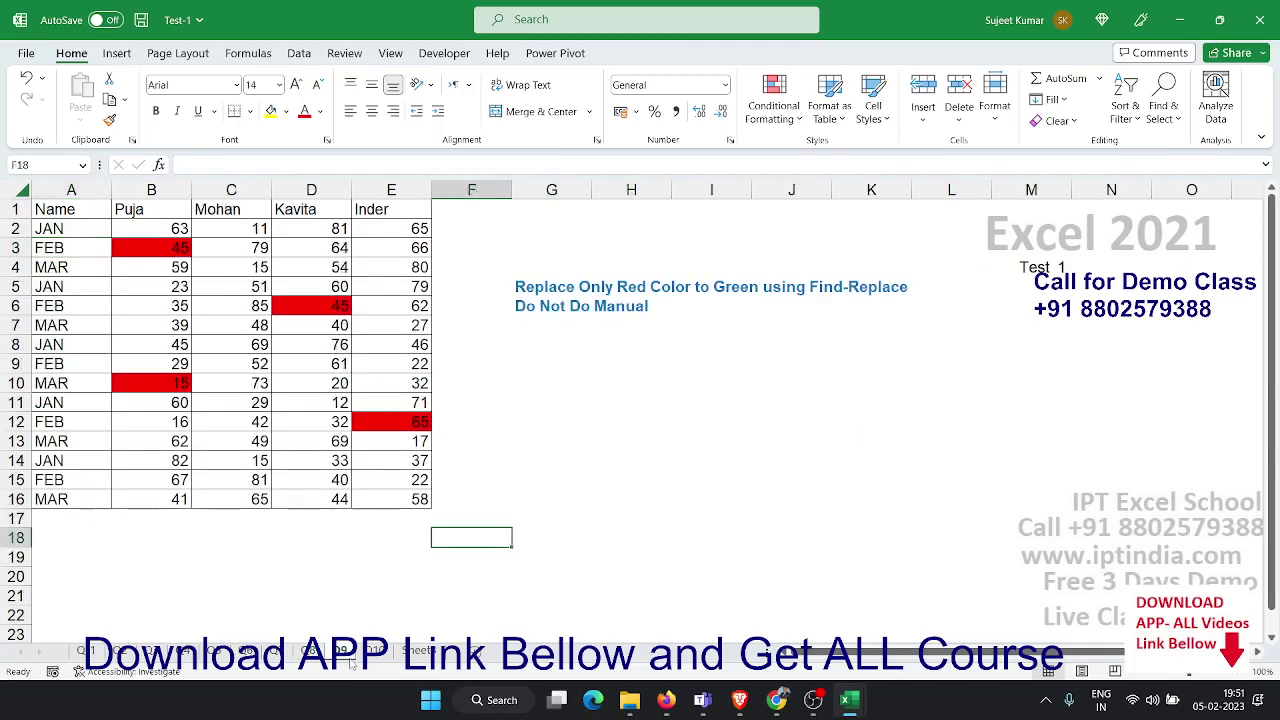
{"action": "left_click", "coordinate": [315, 656]}
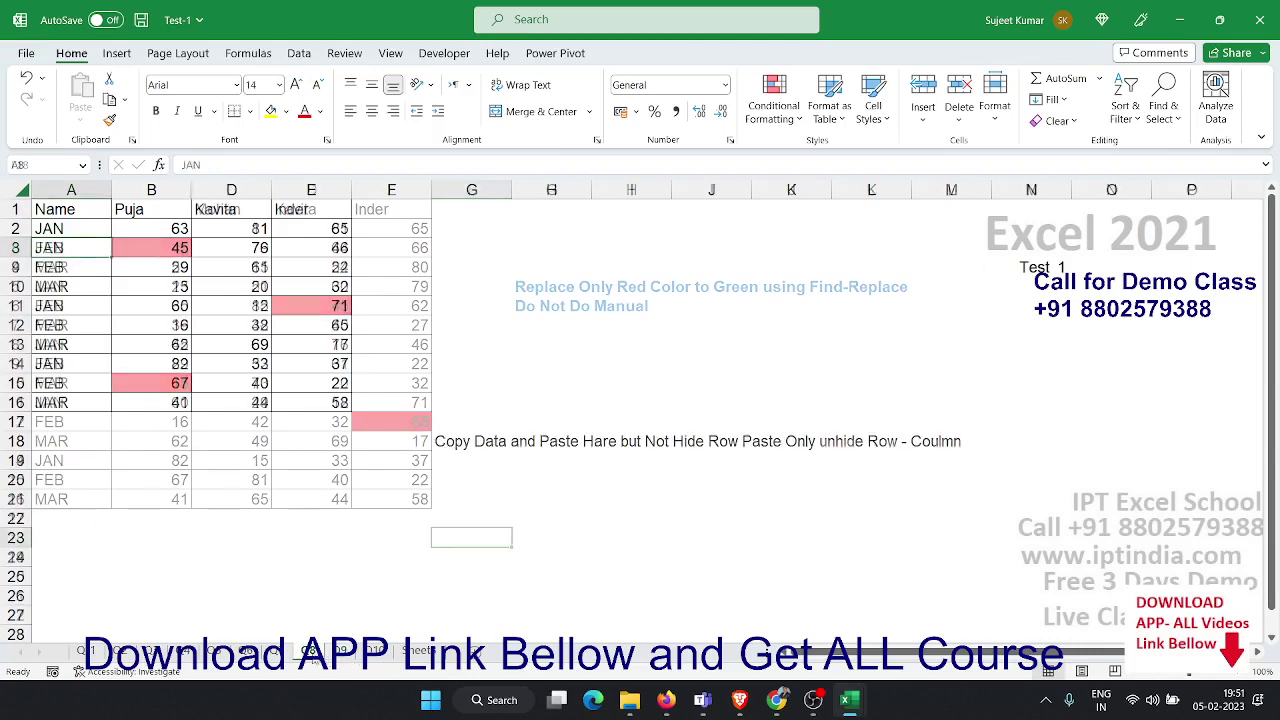
{"action": "left_click", "coordinate": [268, 344]}
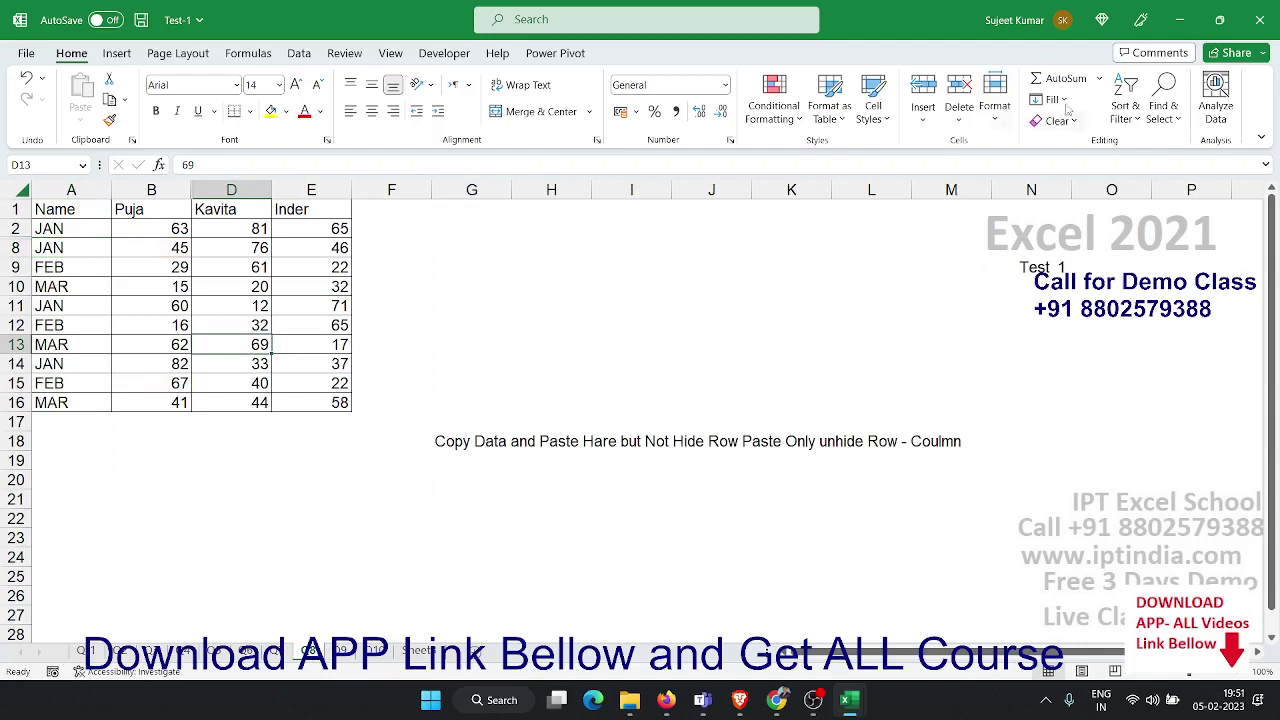
{"action": "left_click", "coordinate": [1124, 108]}
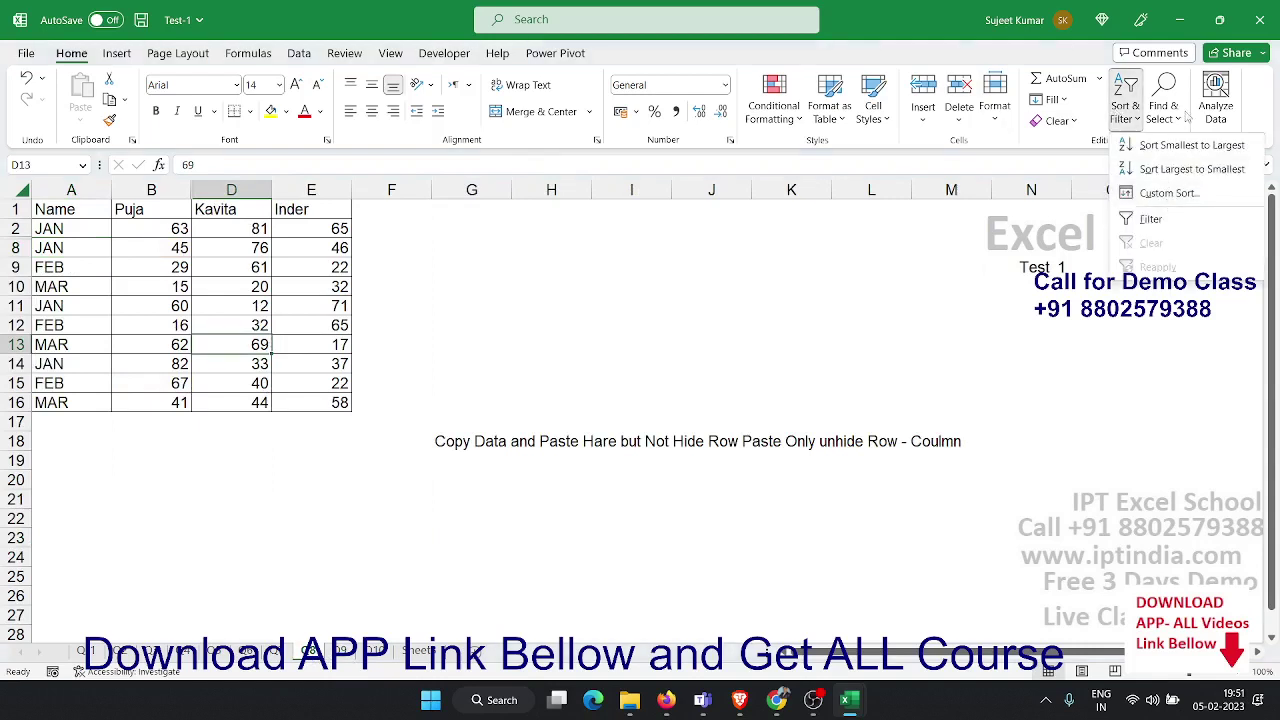
{"action": "left_click", "coordinate": [1163, 105]}
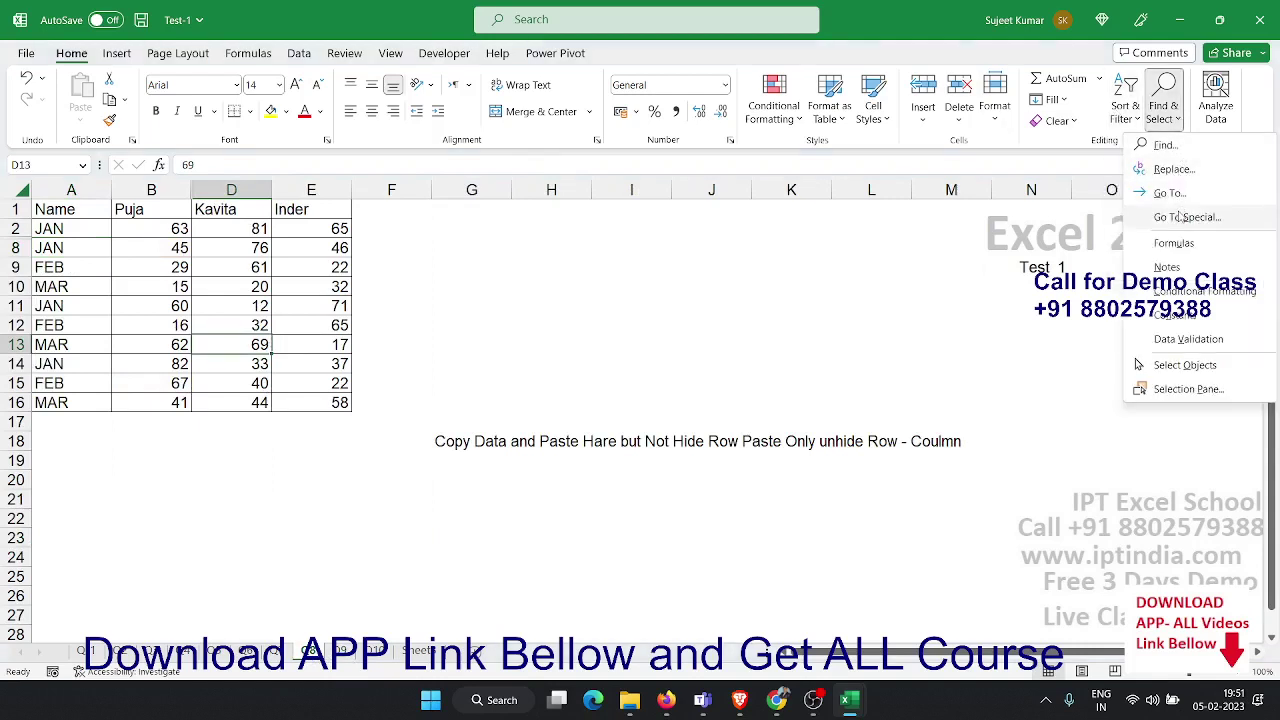
{"action": "left_click", "coordinate": [1181, 217]}
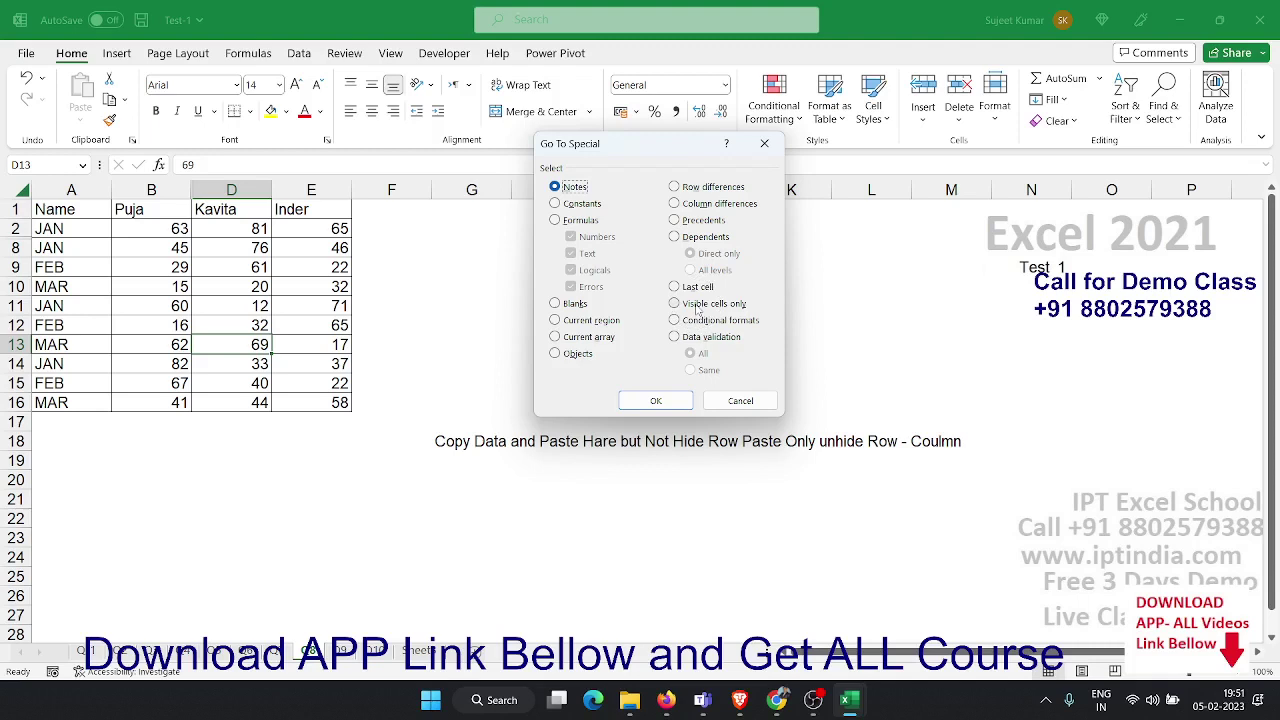
{"action": "key", "text": "Escape"}
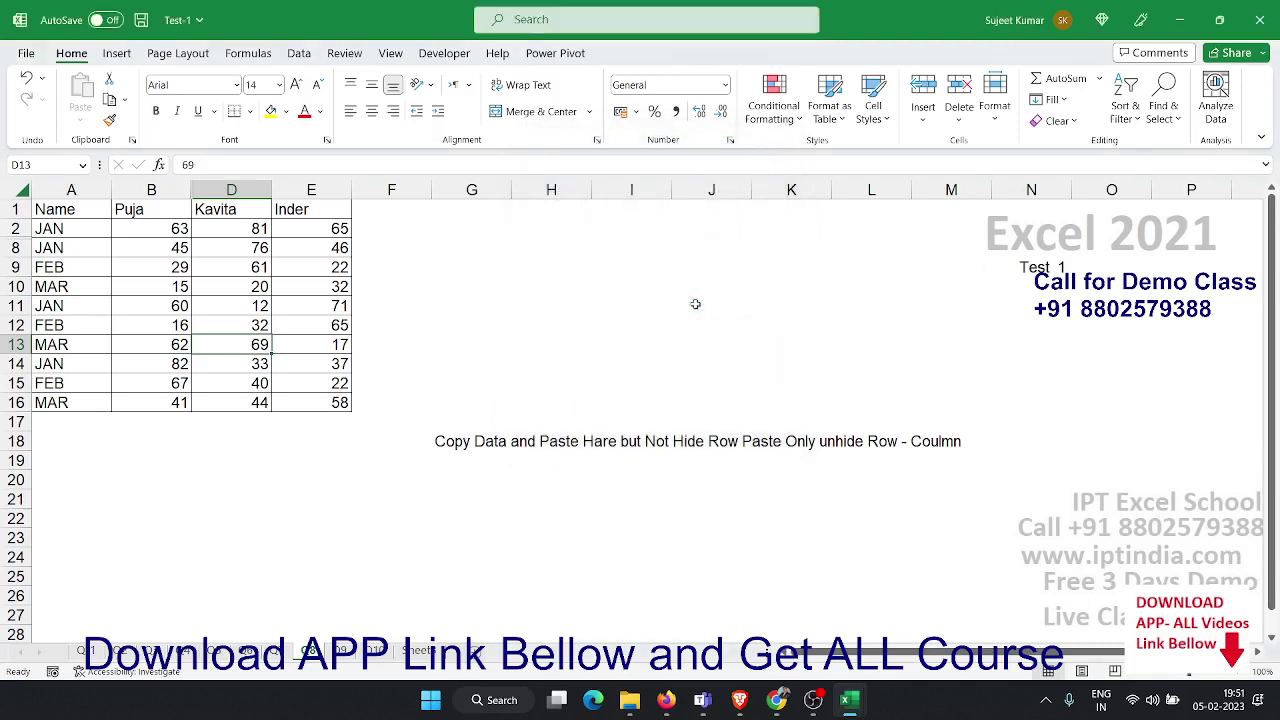
{"action": "left_click", "coordinate": [346, 655]}
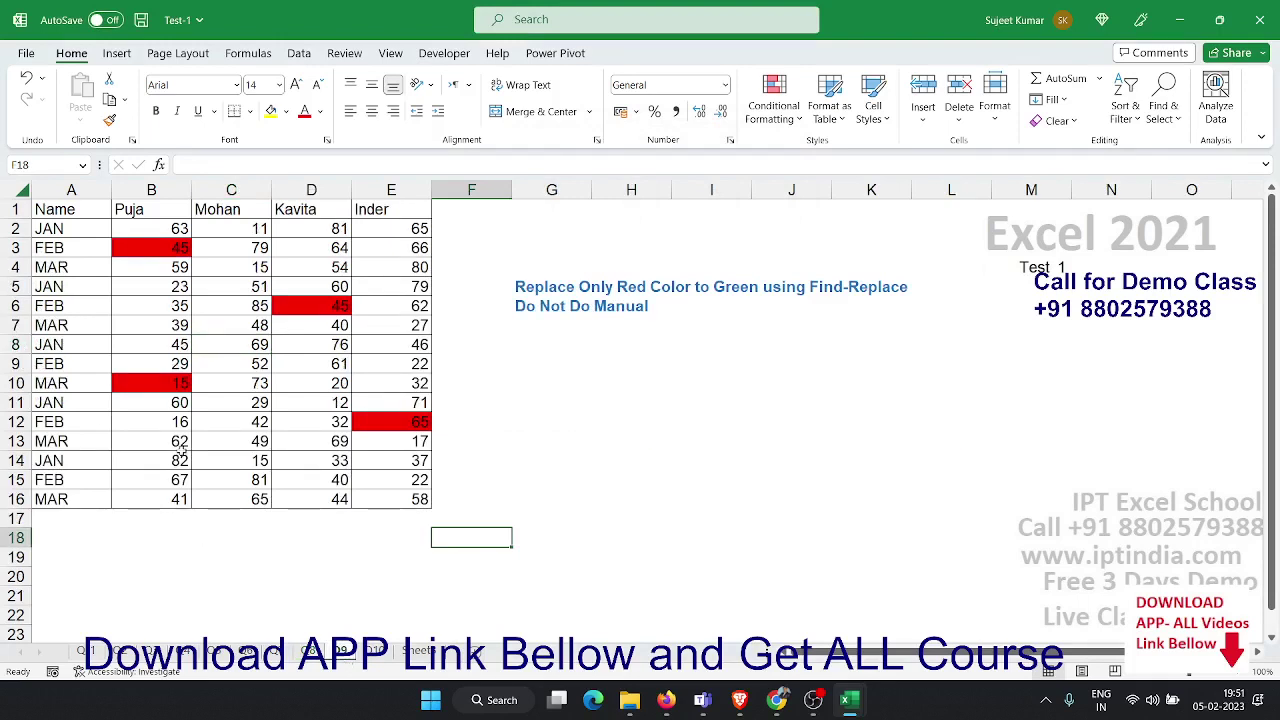
{"action": "left_click", "coordinate": [288, 415]}
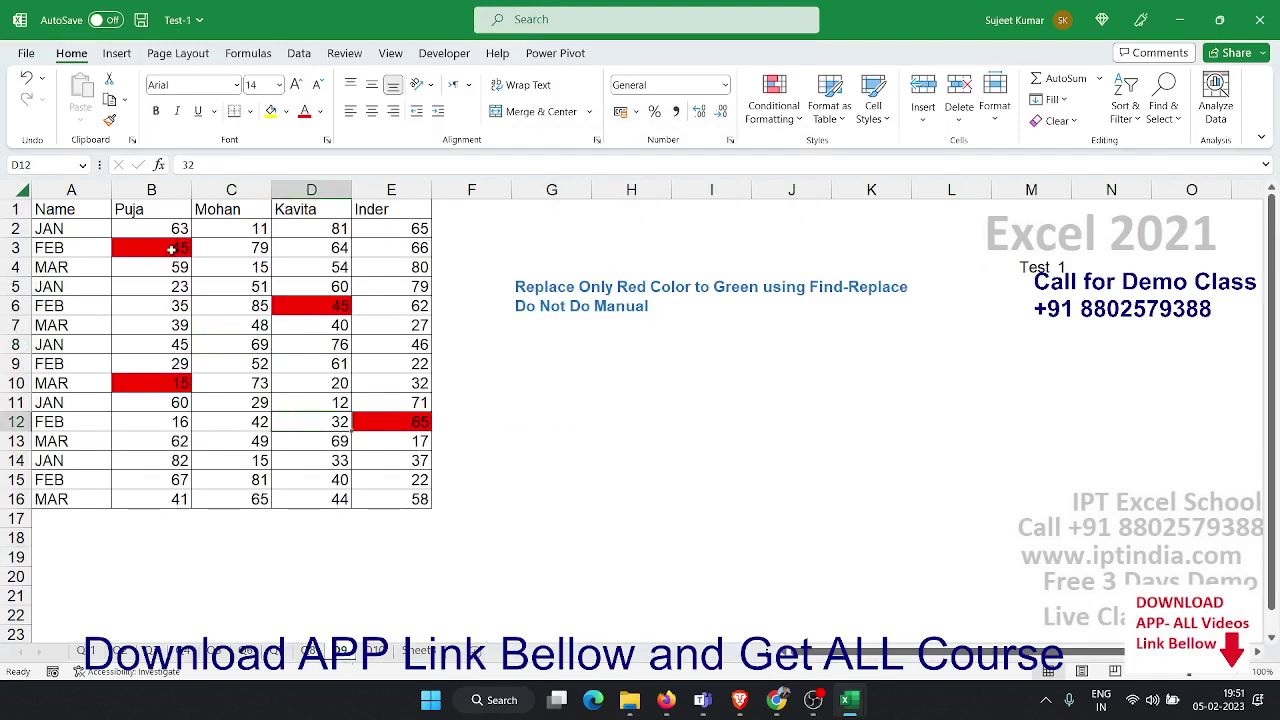
{"action": "left_click", "coordinate": [171, 249]}
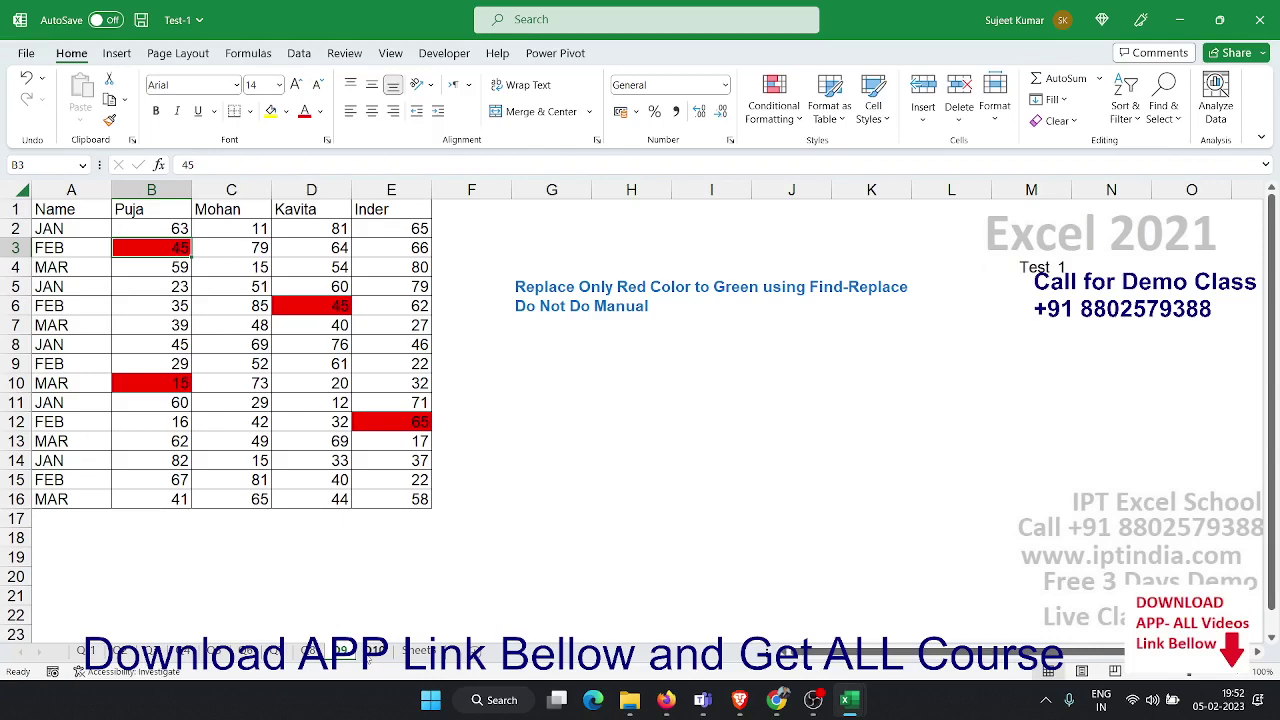
Look through the pictured balance sheet down to K36, return to the top, and save Test-1
{"action": "left_click", "coordinate": [374, 651]}
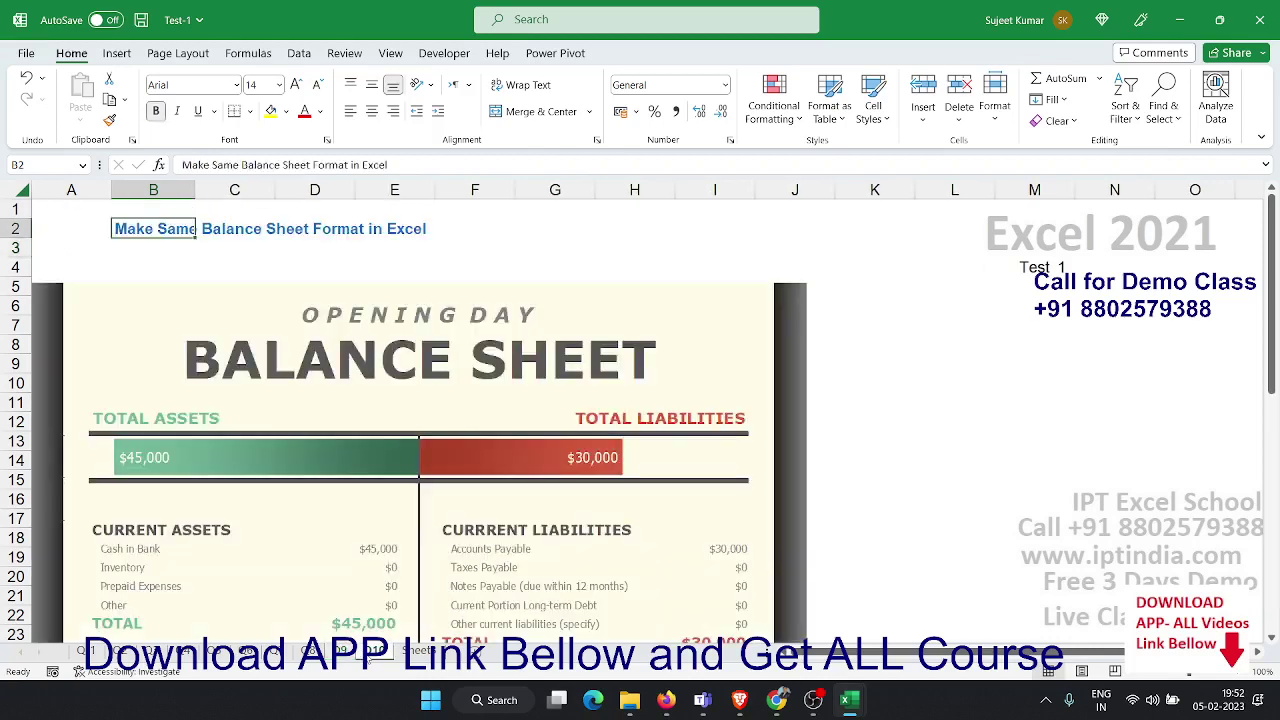
{"action": "left_click", "coordinate": [370, 358]}
{"action": "left_click", "coordinate": [838, 361]}
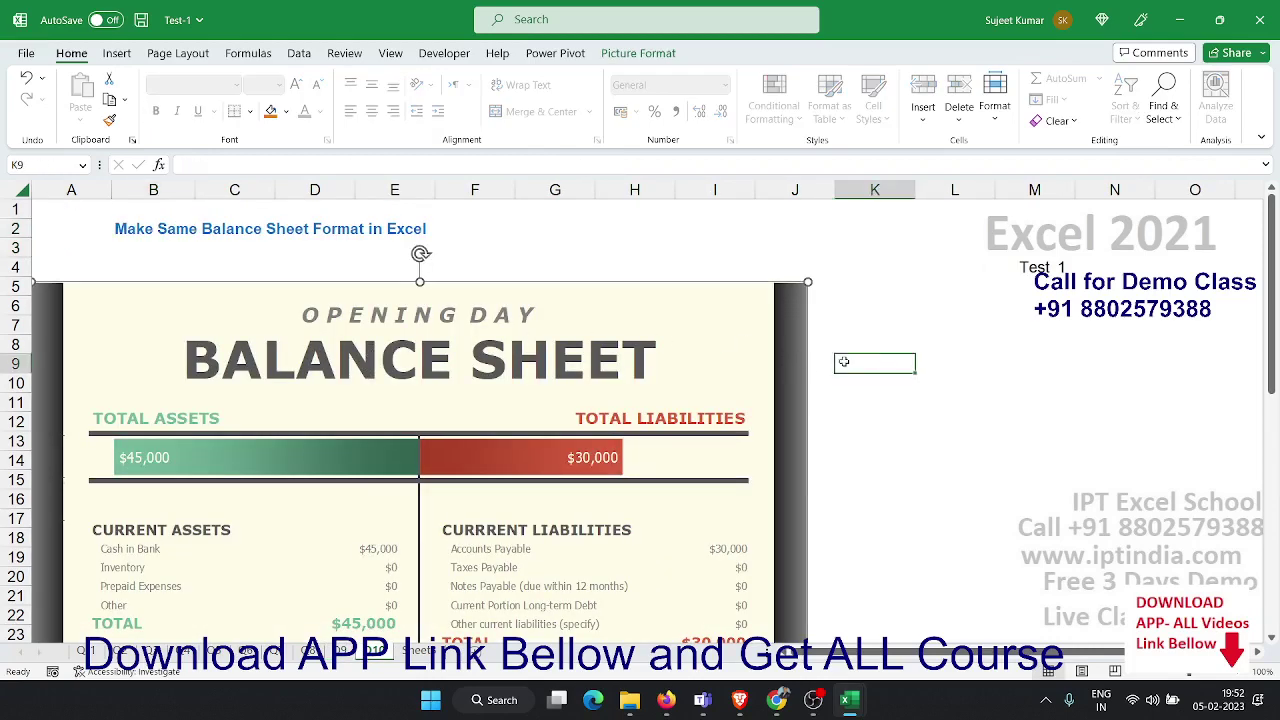
{"action": "key", "text": "Down"}
{"action": "key", "text": "Down"}
{"action": "key", "text": "Down"}
{"action": "key", "text": "Down"}
{"action": "key", "text": "Down"}
{"action": "key", "text": "Down"}
{"action": "key", "text": "Down"}
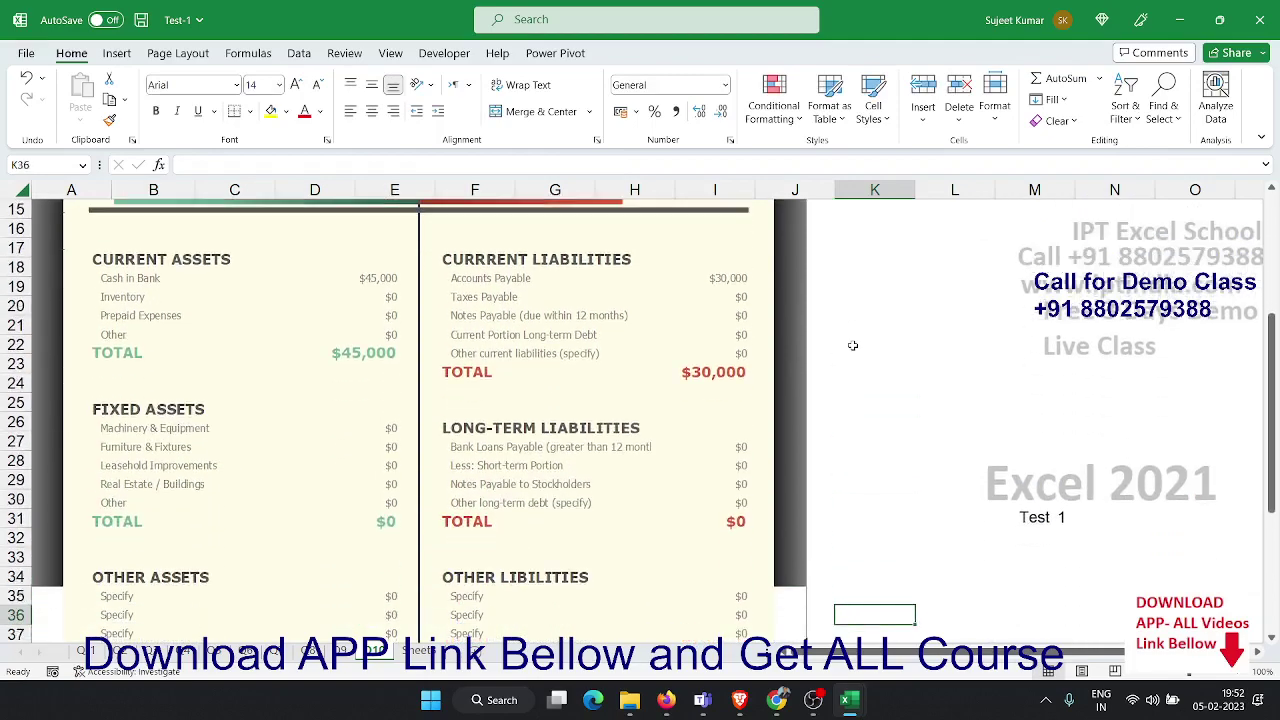
{"action": "key", "text": "Down"}
{"action": "key", "text": "Down"}
{"action": "key", "text": "Down"}
{"action": "key", "text": "Down"}
{"action": "key", "text": "Down"}
{"action": "key", "text": "Down"}
{"action": "key", "text": "Down"}
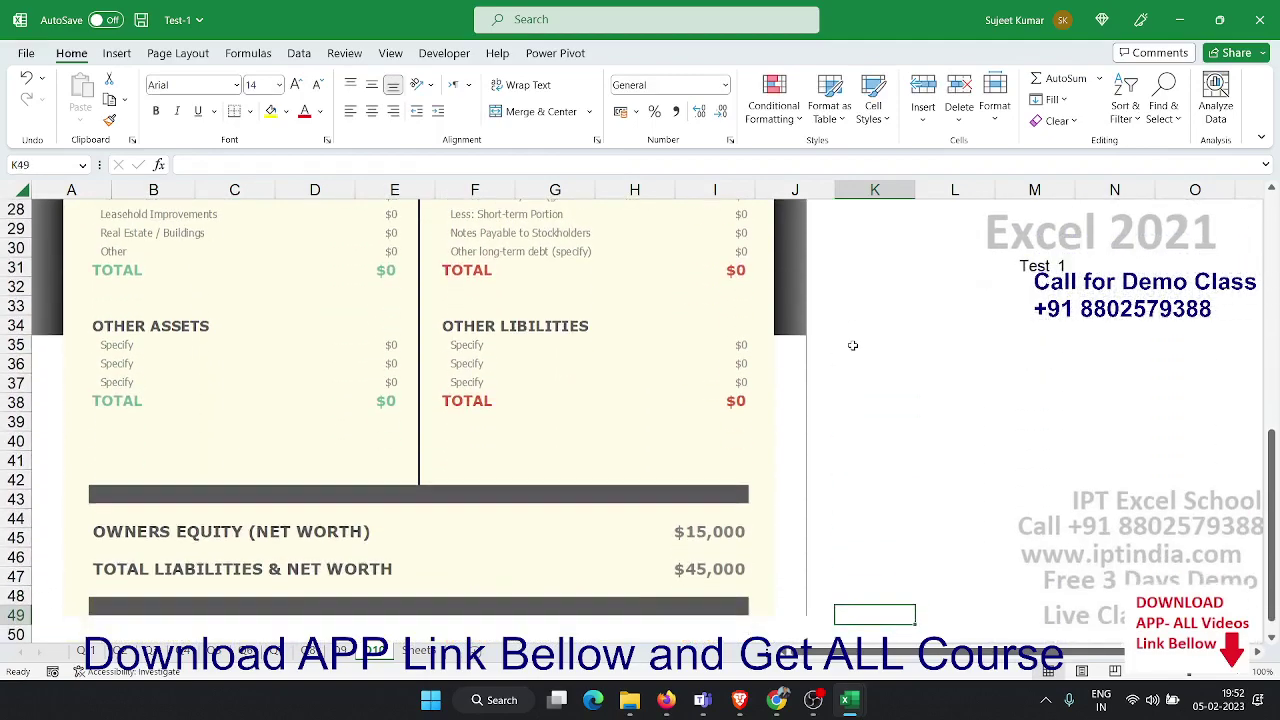
{"action": "left_click", "coordinate": [853, 345]}
{"action": "key", "text": "ctrl+Up"}
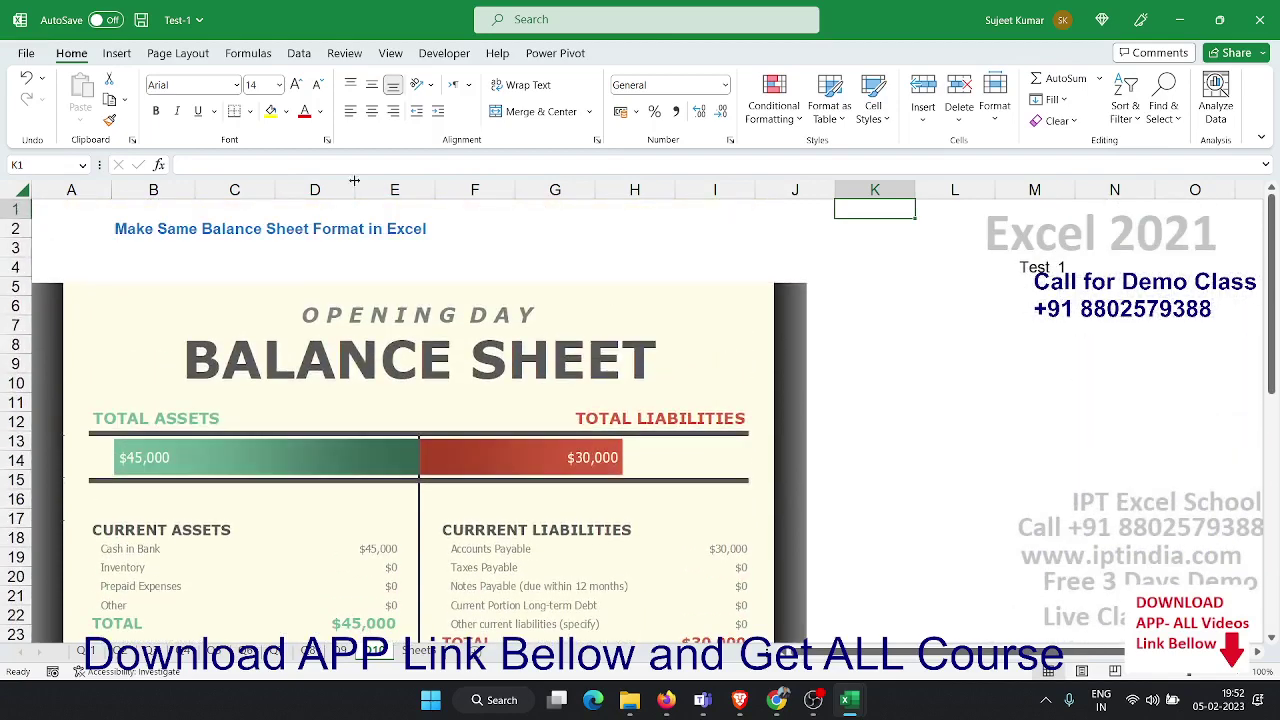
{"action": "left_click", "coordinate": [140, 21]}
In Firefox's WhatsApp Web chat, attach a Document to bring up the File Upload dialog
{"action": "left_click", "coordinate": [666, 701]}
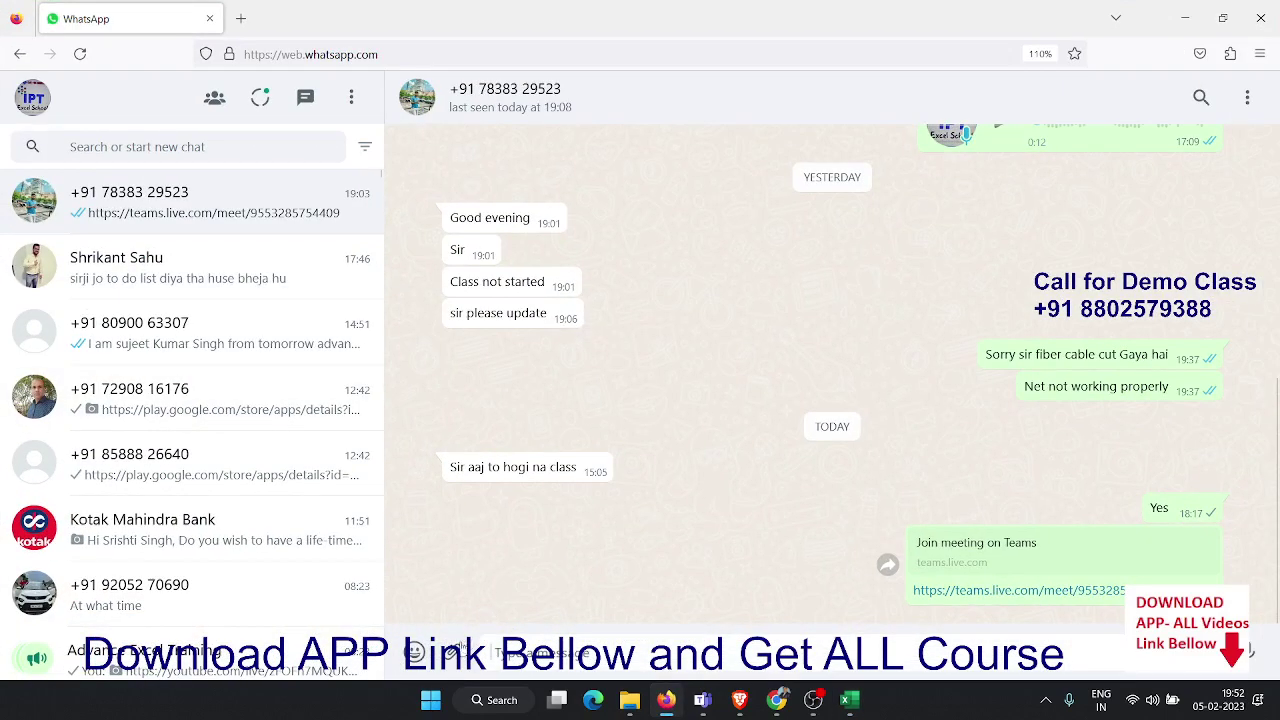
{"action": "left_click", "coordinate": [452, 652]}
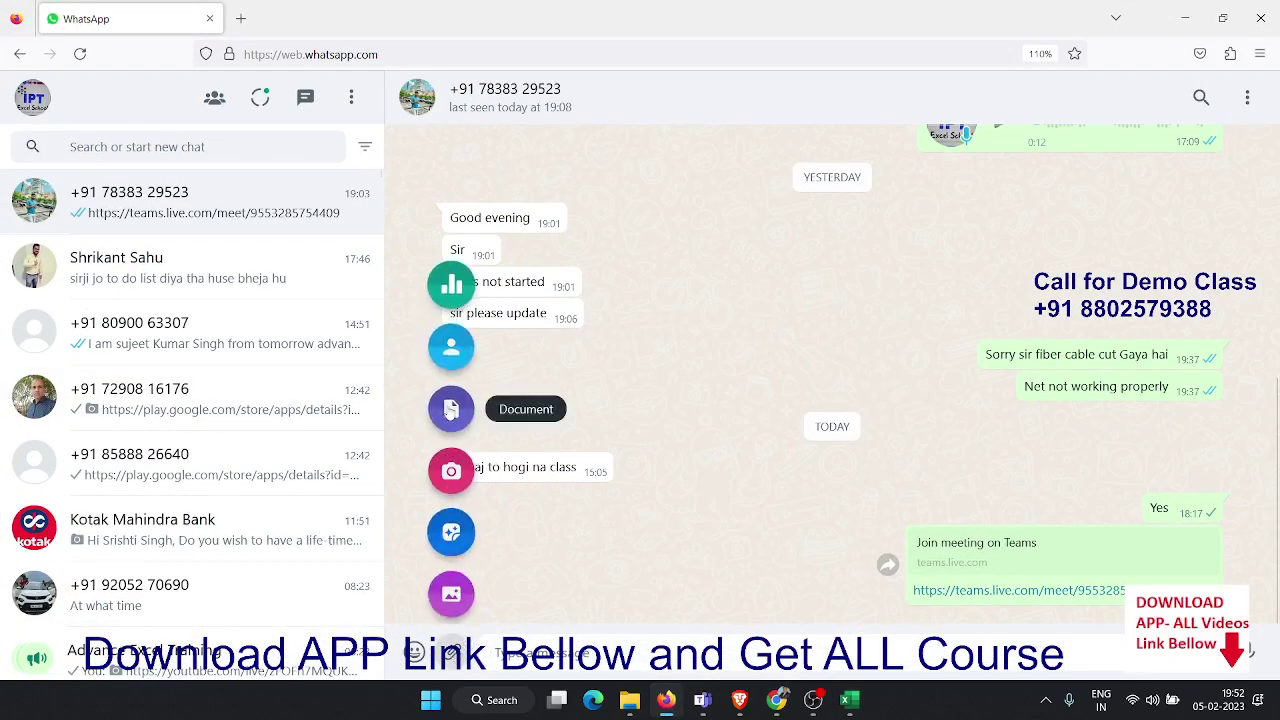
{"action": "left_click", "coordinate": [450, 411]}
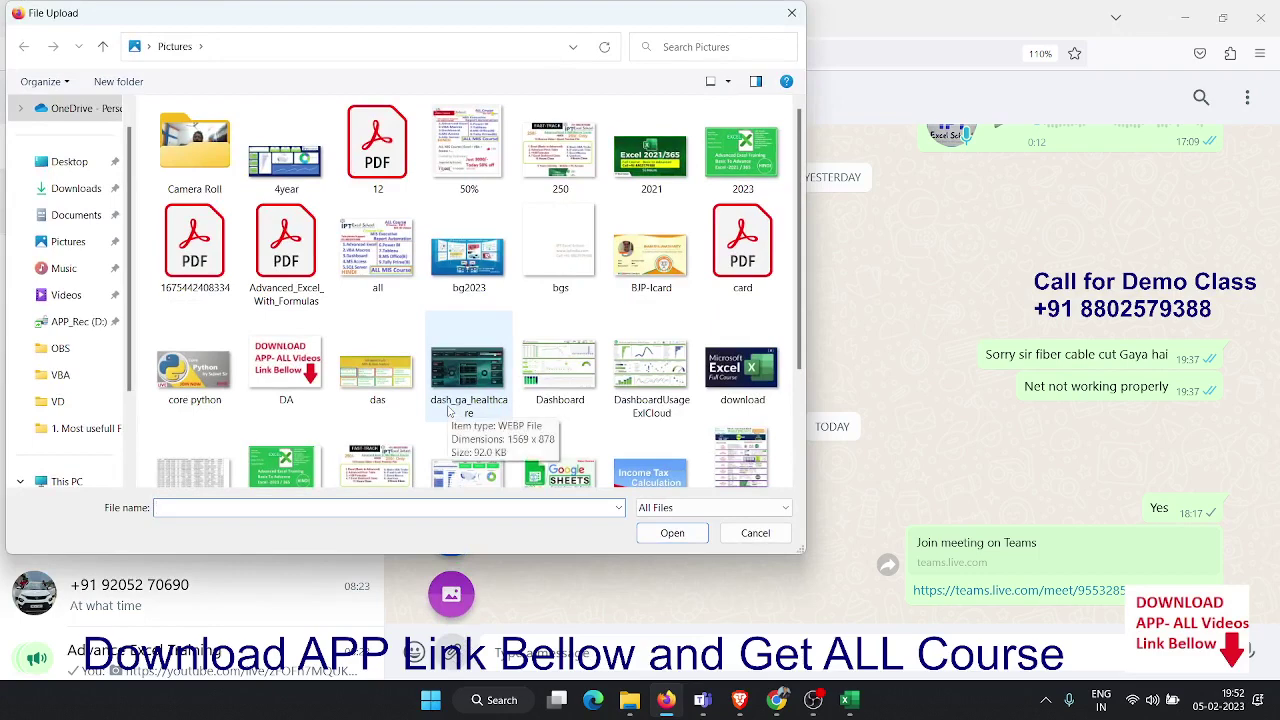
{"action": "key", "text": "XF86AudioRaiseVolume"}
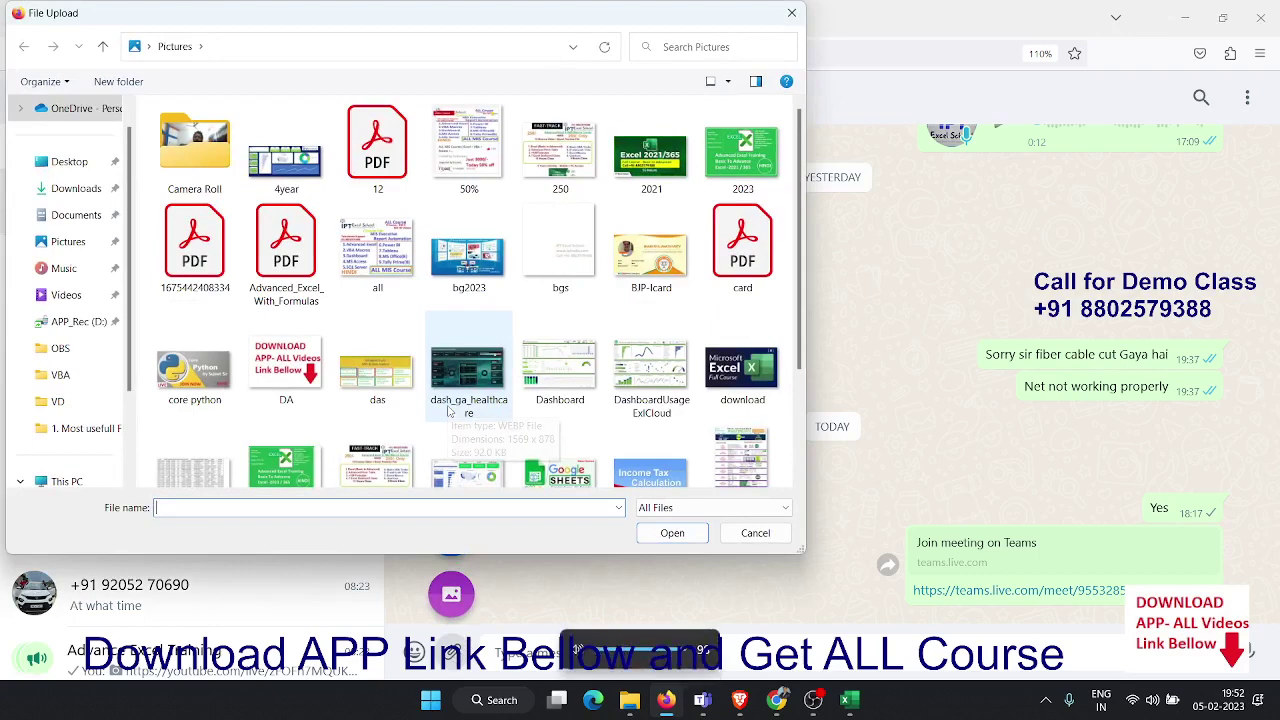